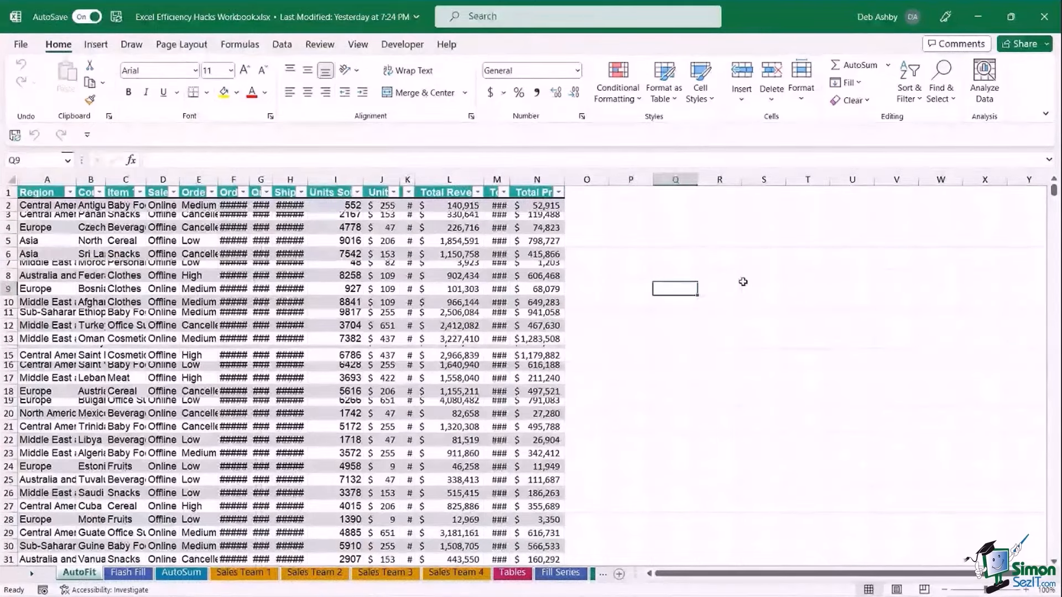
# Autofit the Total Cost column M and widen column L so Total Revenue shows in full.
pyautogui.click(719, 254)
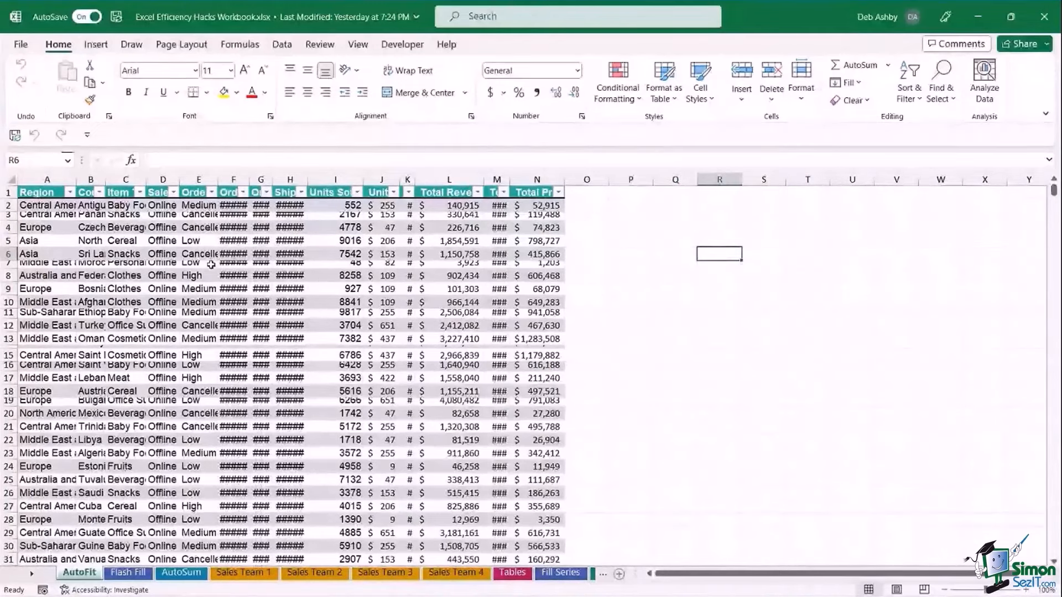
pyautogui.click(163, 254)
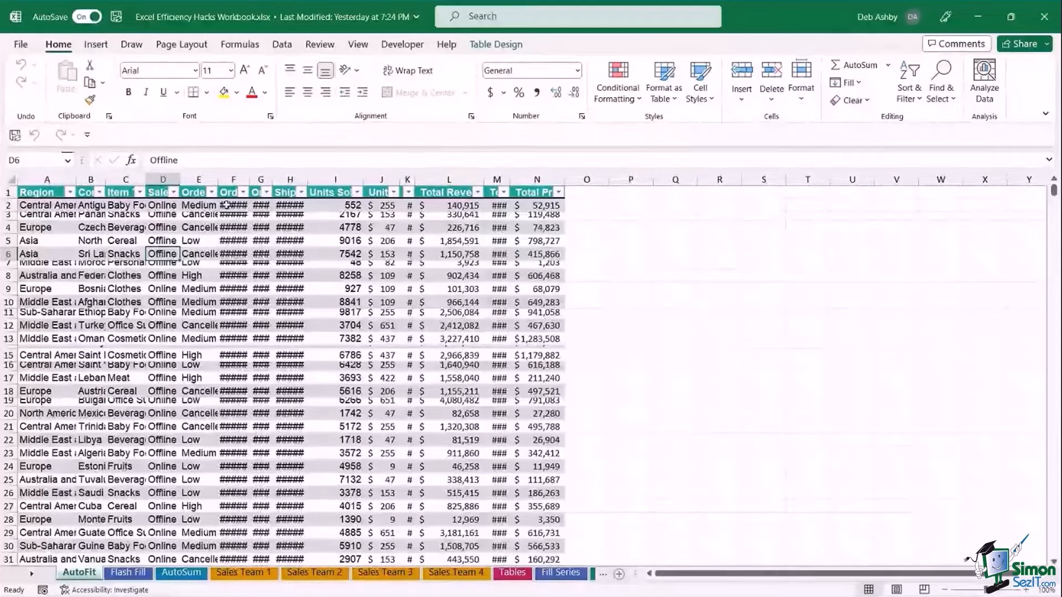
pyautogui.moveTo(233, 179); pyautogui.dragTo(279, 178)
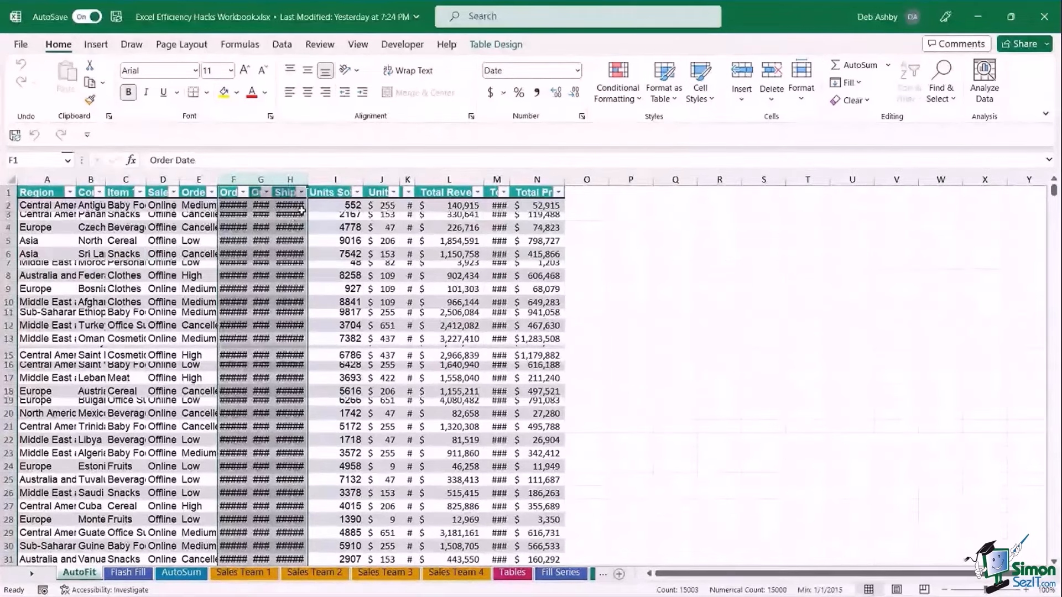
pyautogui.click(384, 241)
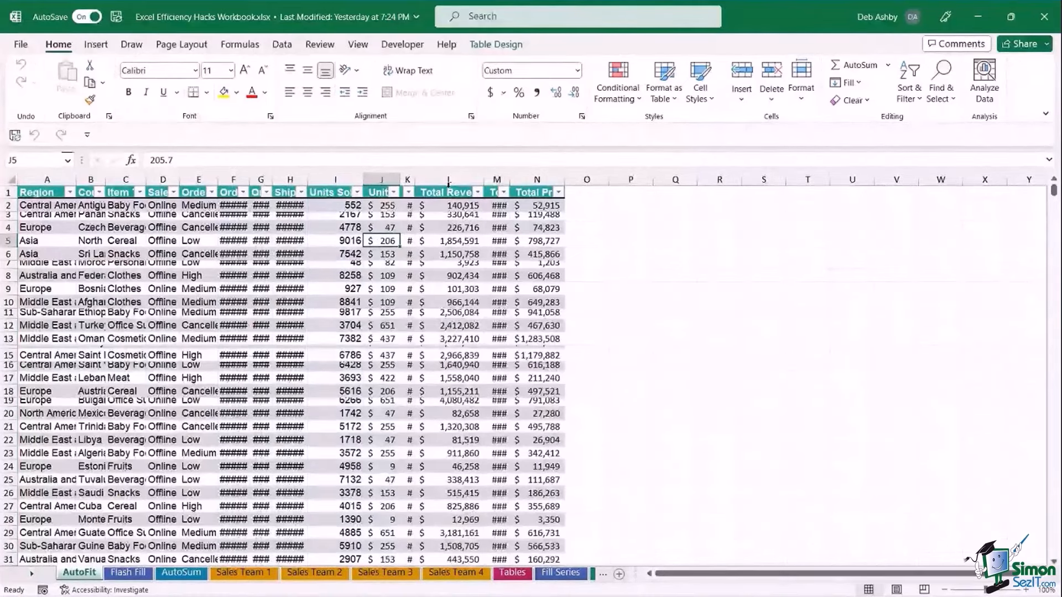
pyautogui.doubleClick(509, 180)
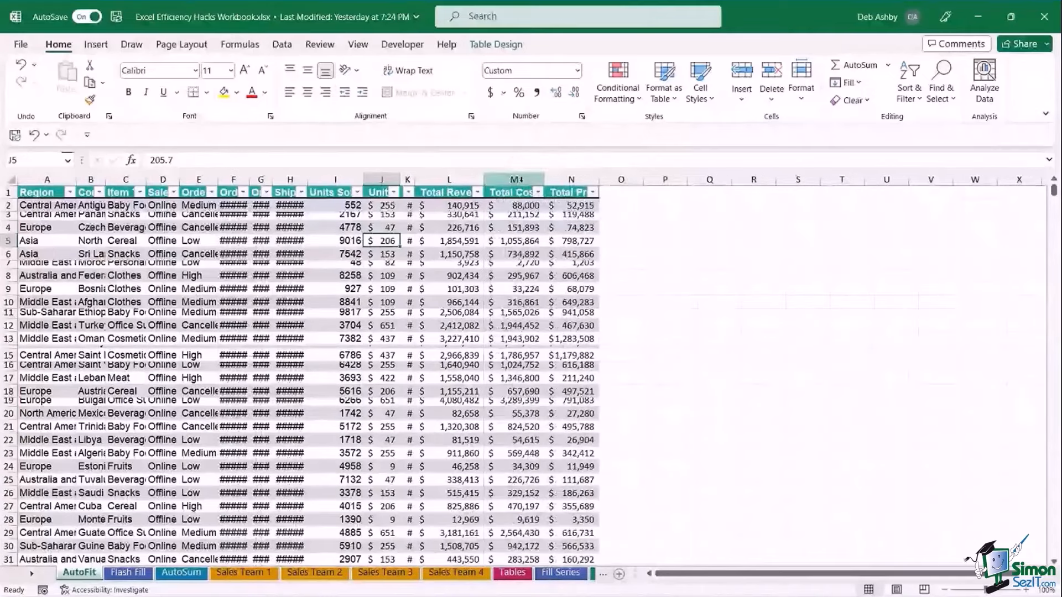
pyautogui.moveTo(483, 180); pyautogui.dragTo(505, 180)
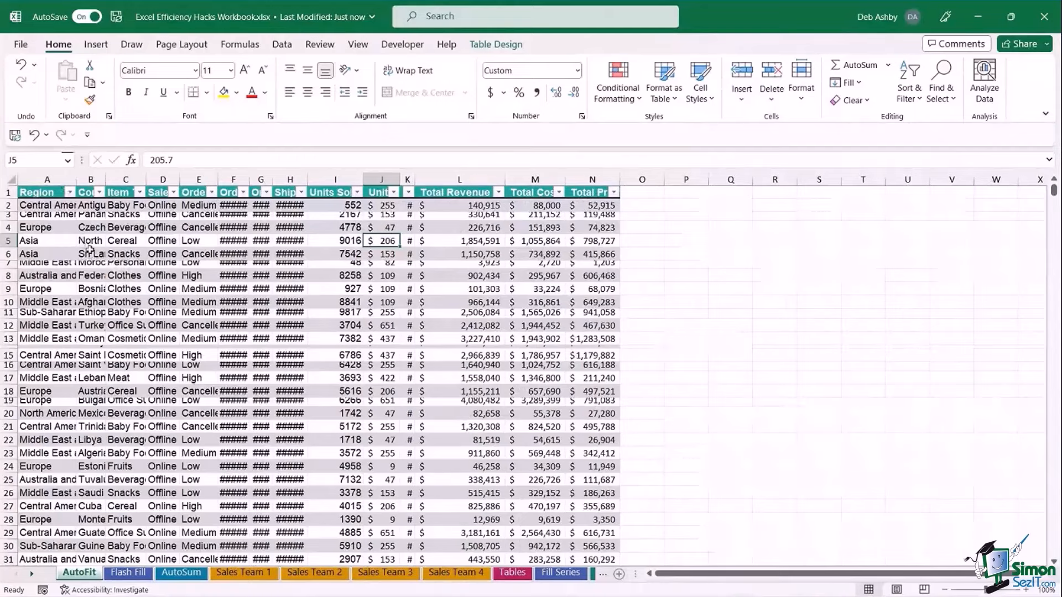
pyautogui.hotkey('ctrl', 'a')
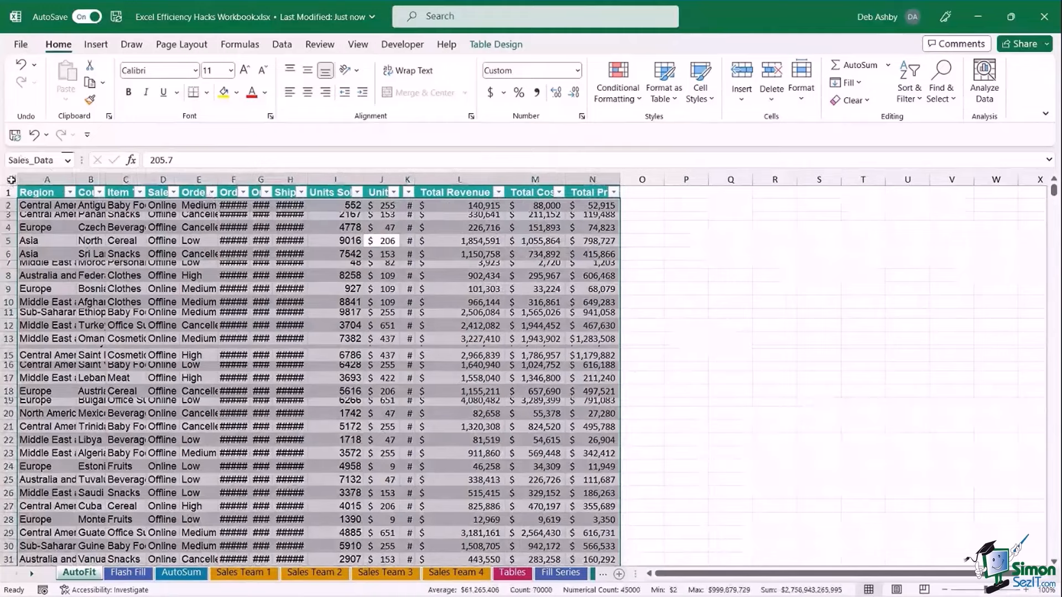
# Autofit every column width and row height across the whole sales sheet.
pyautogui.click(11, 180)
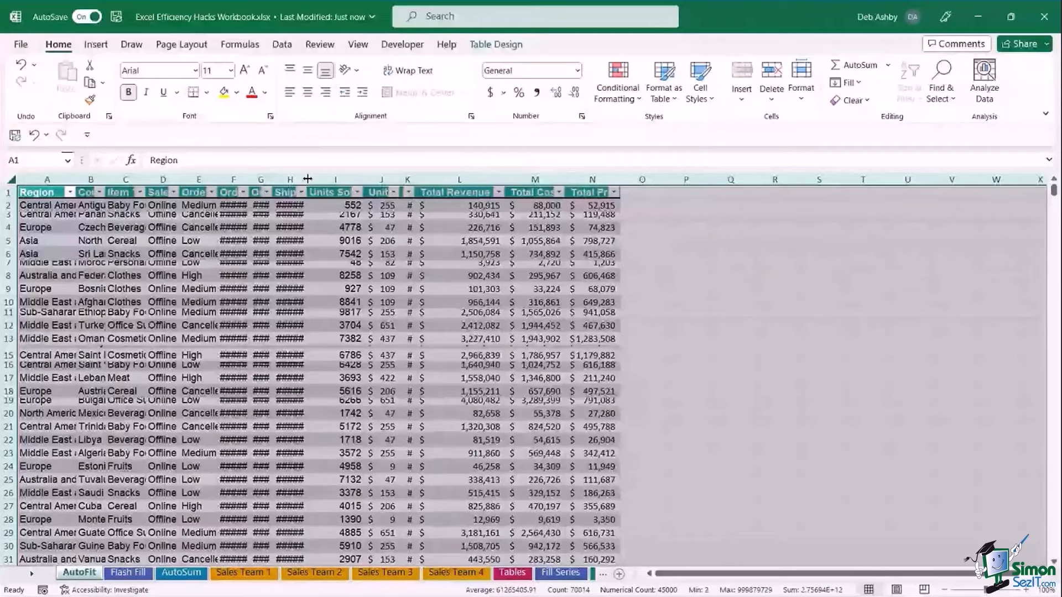
pyautogui.doubleClick(308, 178)
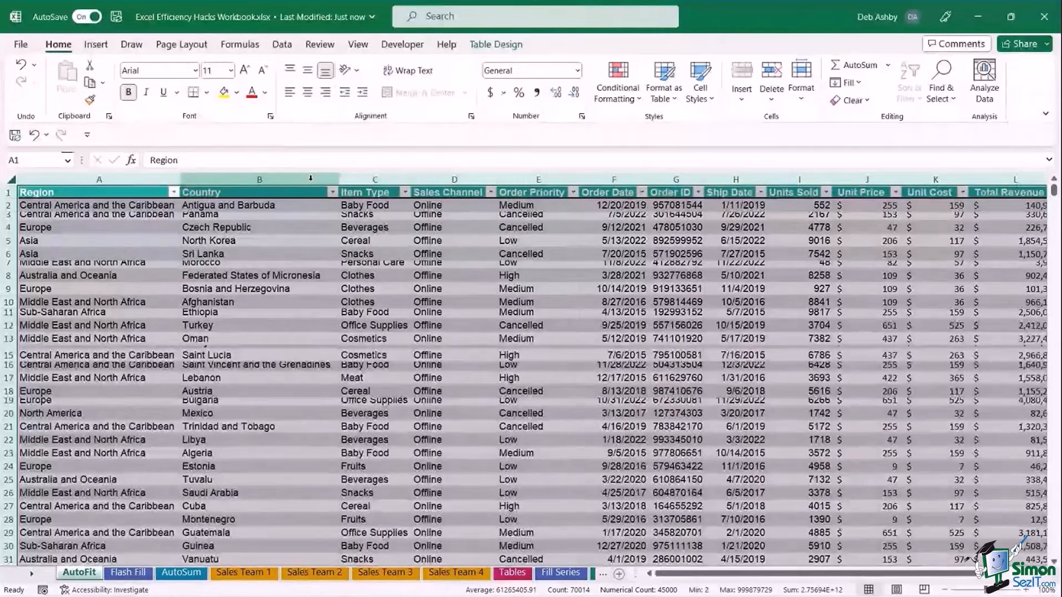
pyautogui.doubleClick(8, 233)
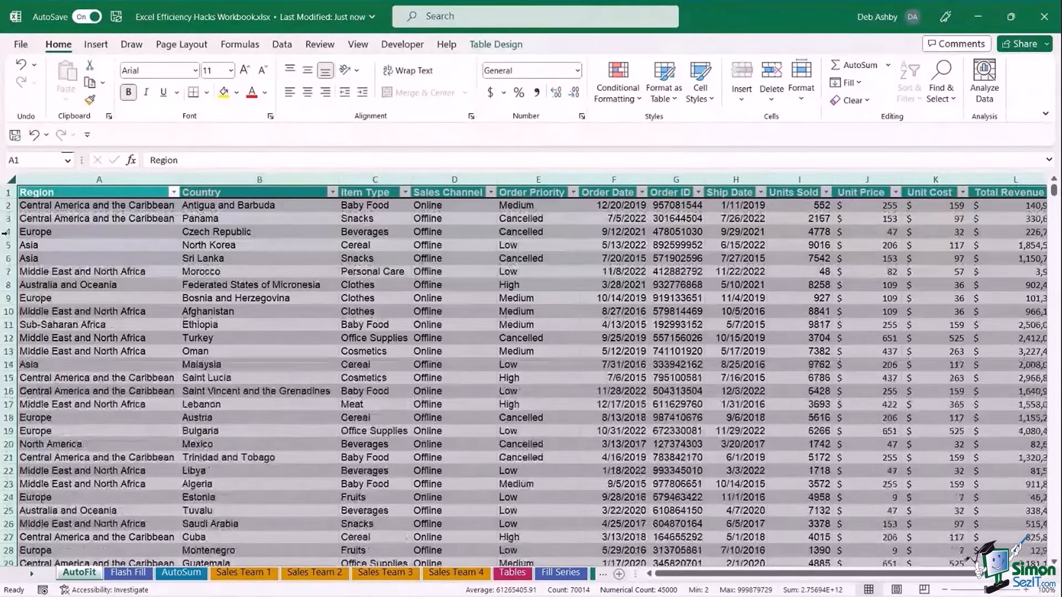
pyautogui.click(366, 284)
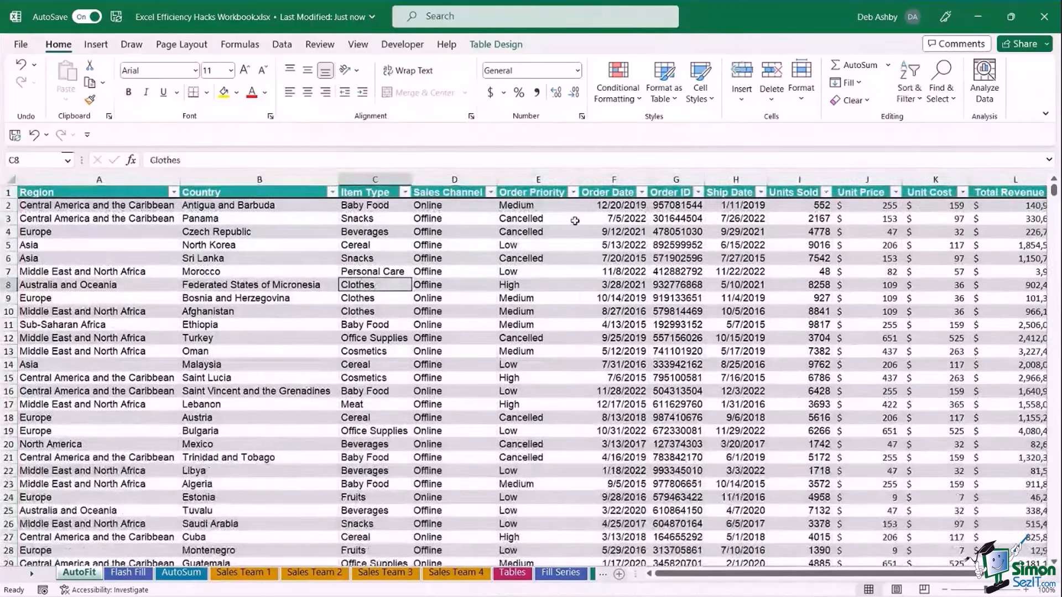
pyautogui.click(259, 232)
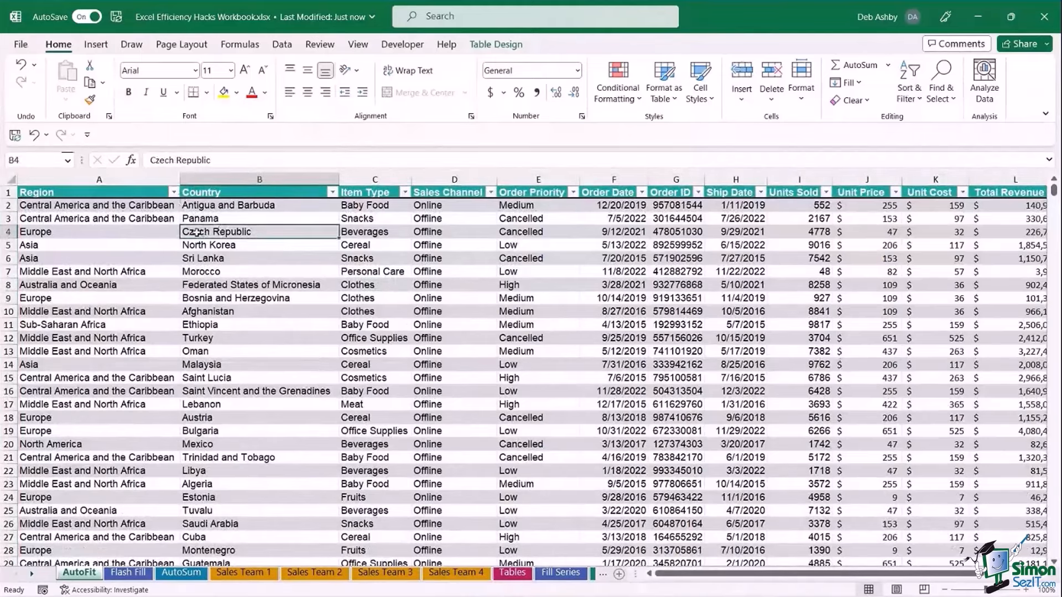
pyautogui.click(11, 181)
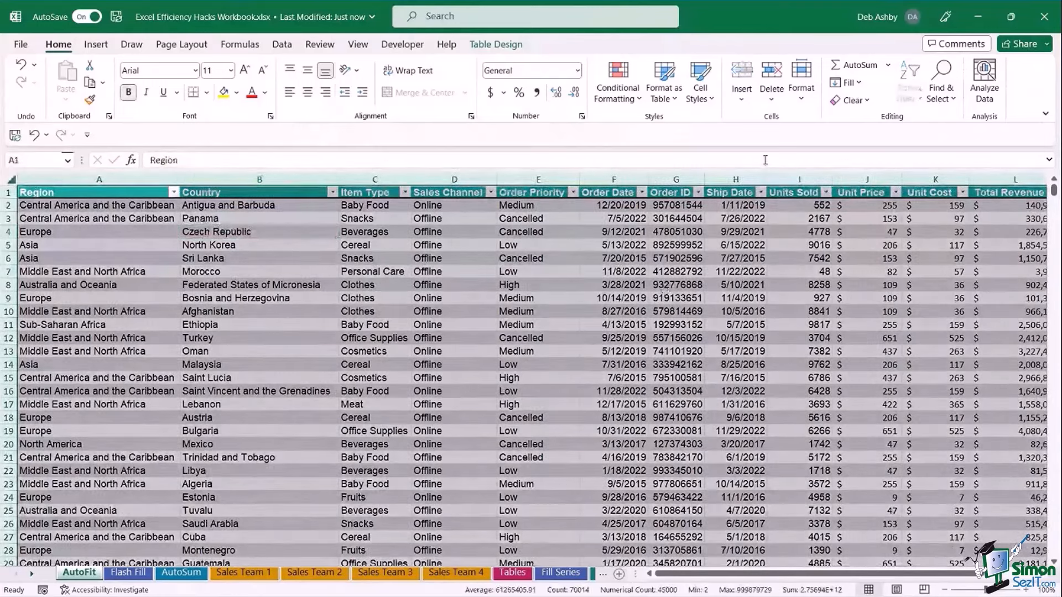
# Apply AutoFit Column Width to the whole sheet from the Home Format menu.
pyautogui.click(802, 98)
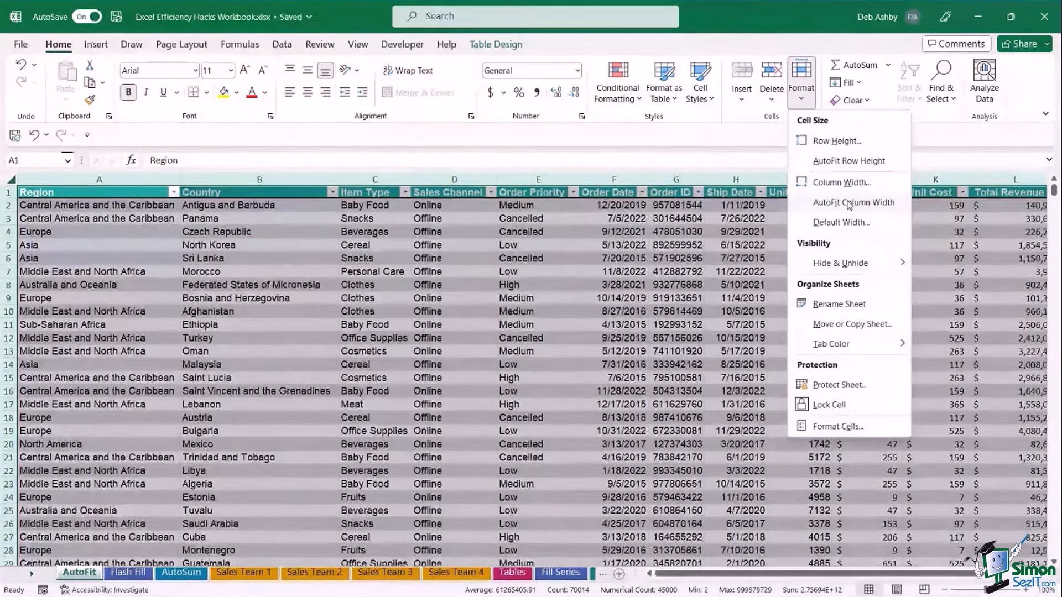
pyautogui.click(849, 203)
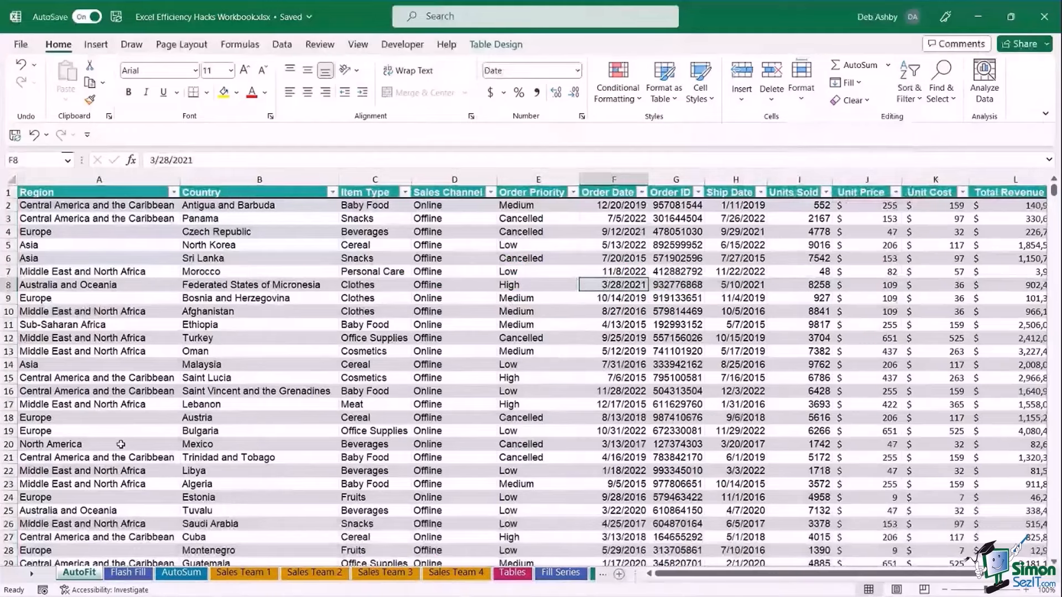
pyautogui.click(132, 574)
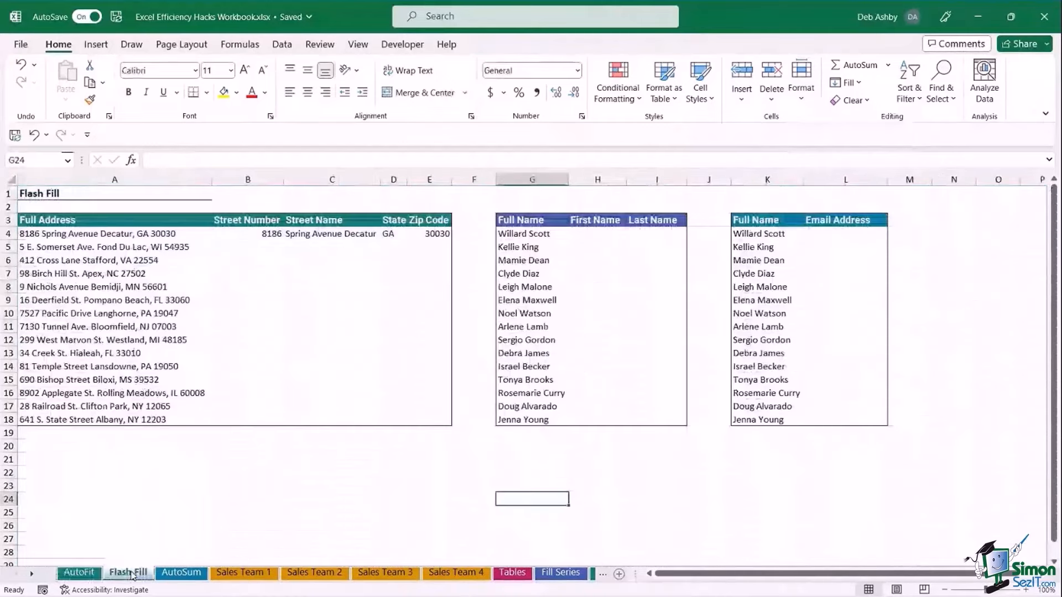
pyautogui.click(270, 497)
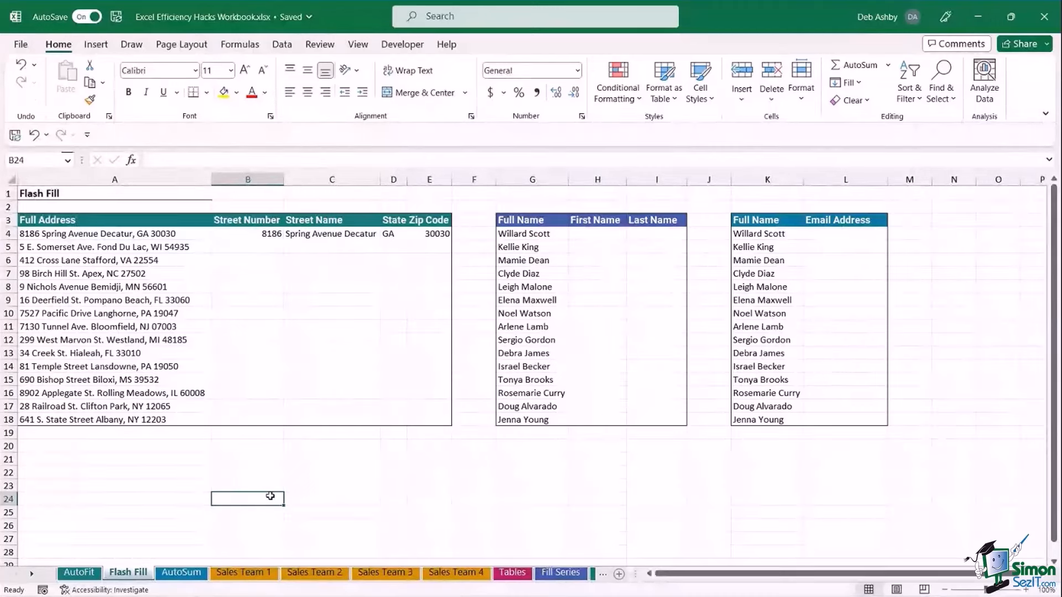
pyautogui.click(139, 340)
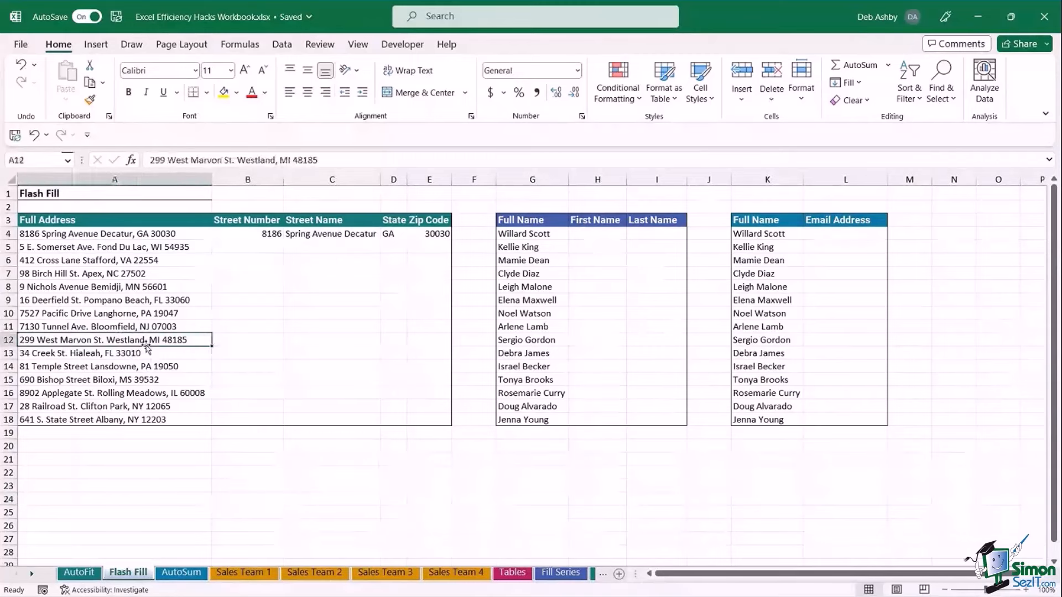
pyautogui.click(104, 234)
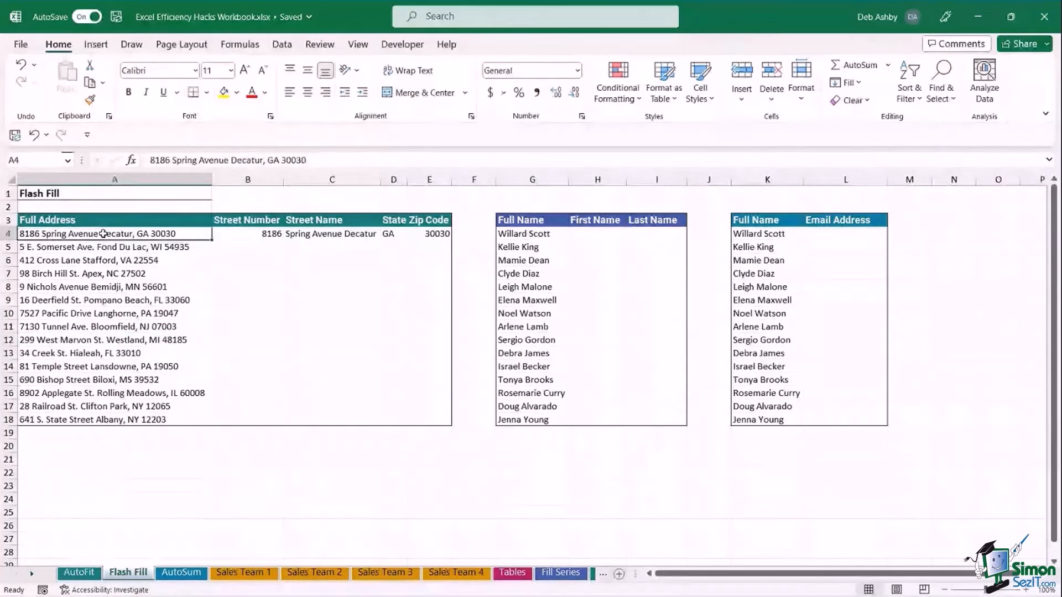
pyautogui.moveTo(104, 234); pyautogui.dragTo(90, 412)
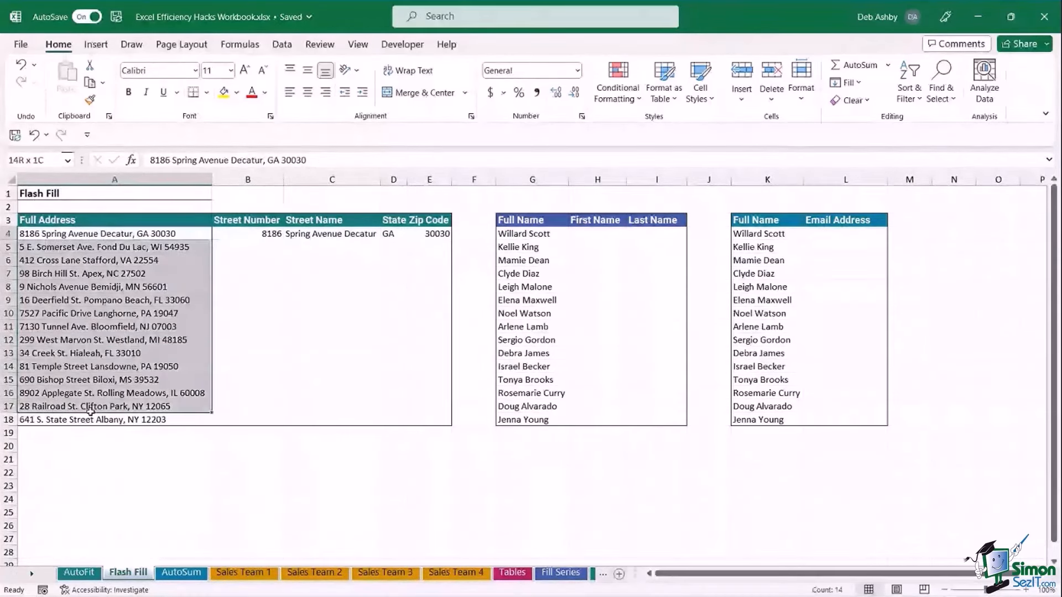
pyautogui.click(33, 246)
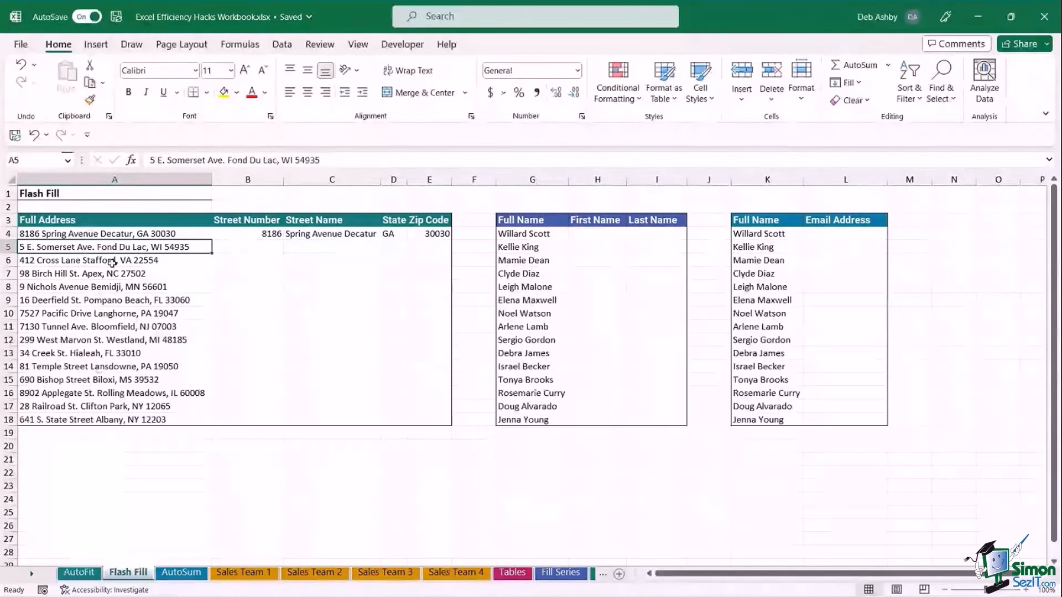
pyautogui.moveTo(111, 234); pyautogui.dragTo(98, 419)
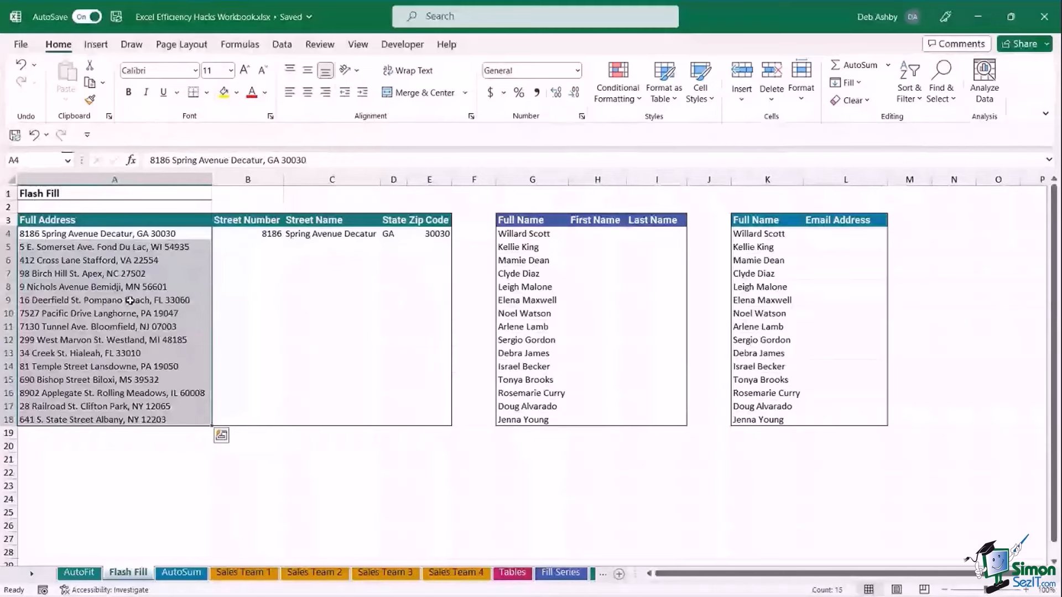
pyautogui.click(276, 234)
pyautogui.click(293, 236)
pyautogui.click(394, 234)
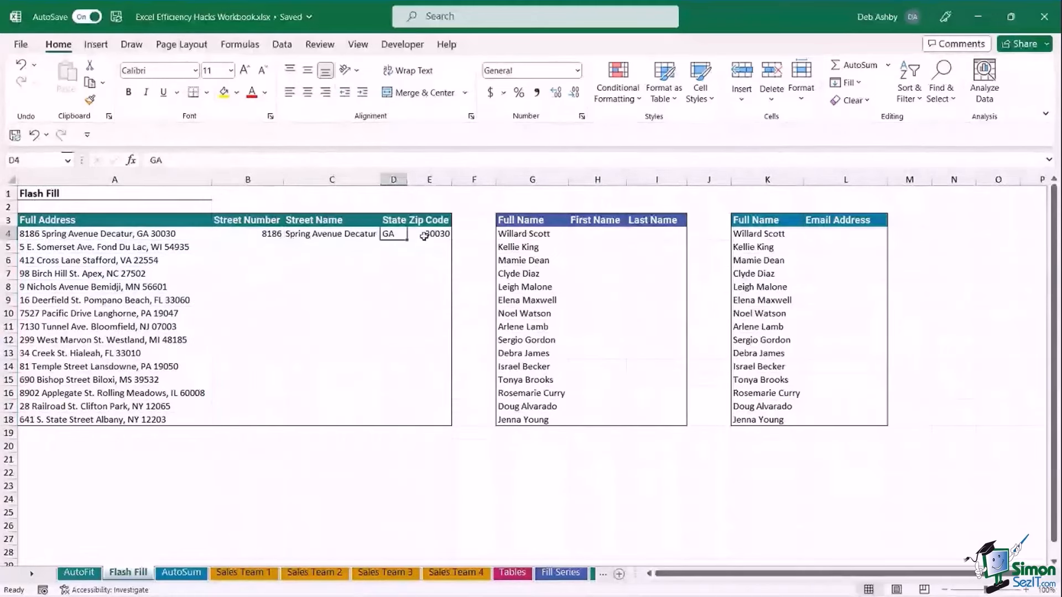
pyautogui.click(423, 235)
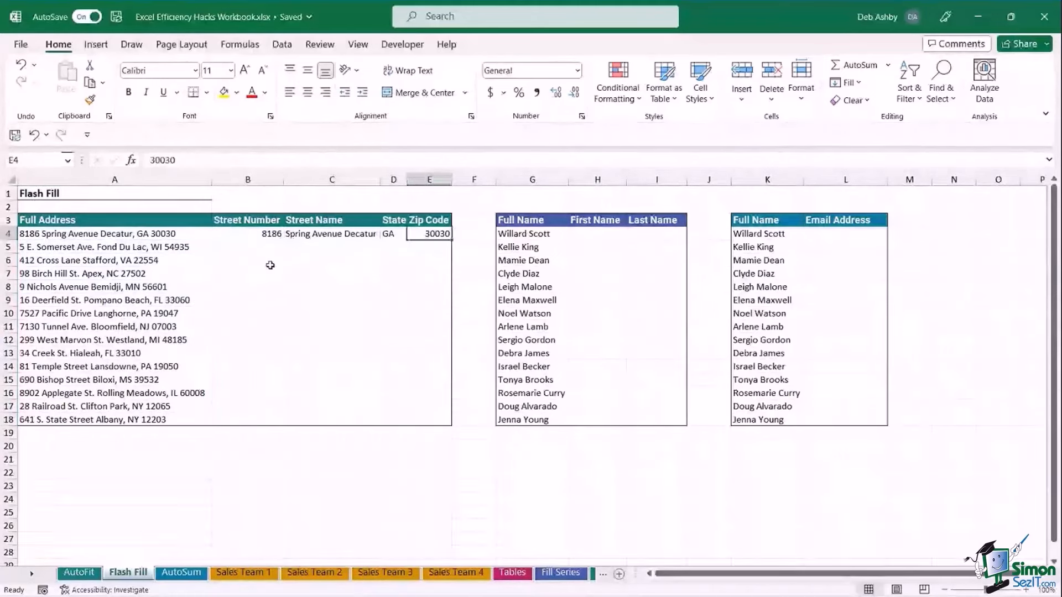
pyautogui.click(255, 236)
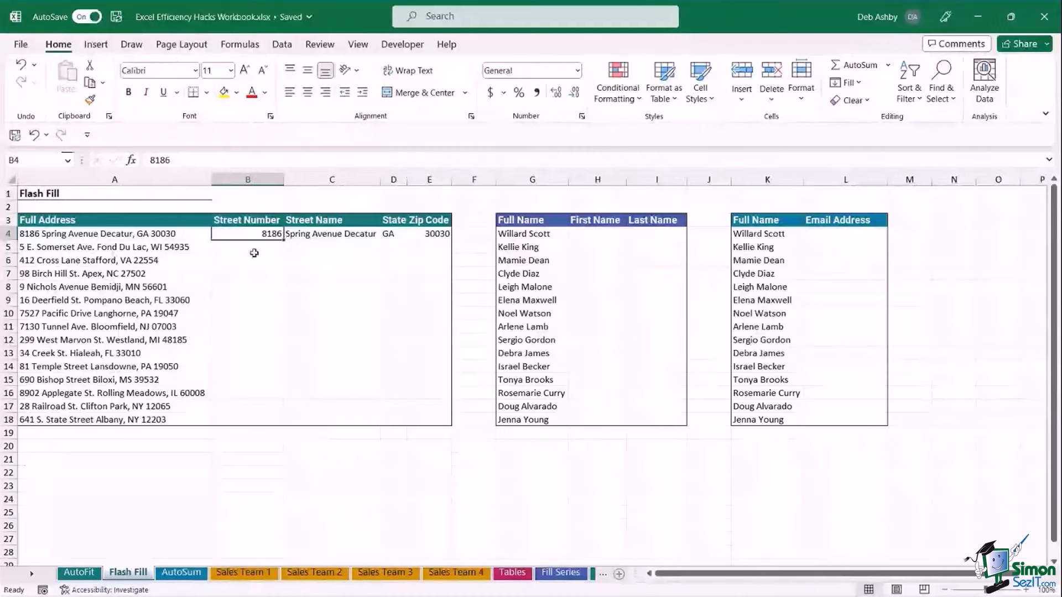
pyautogui.click(332, 247)
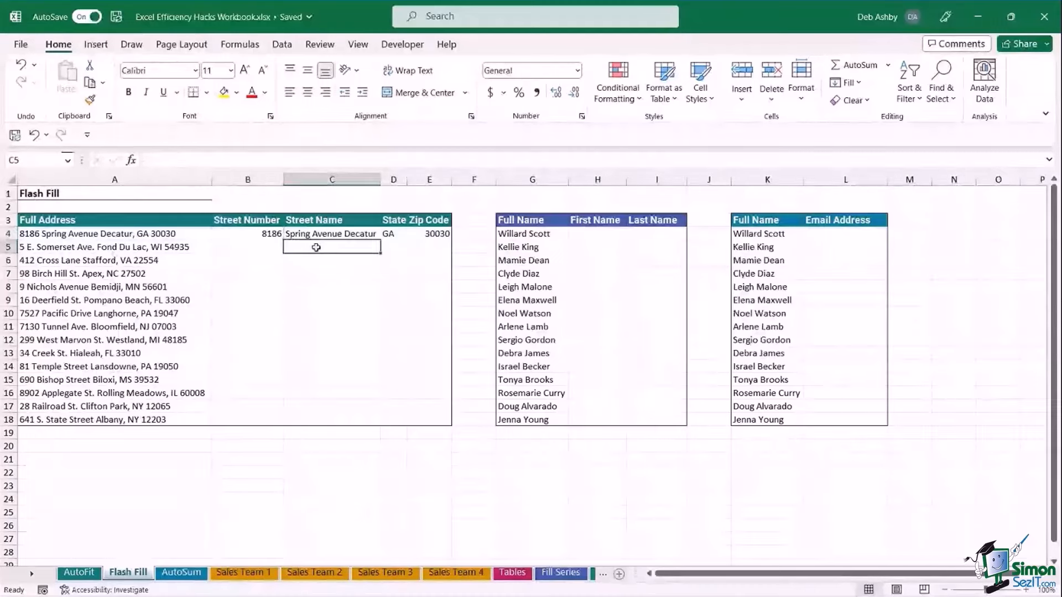
pyautogui.click(393, 247)
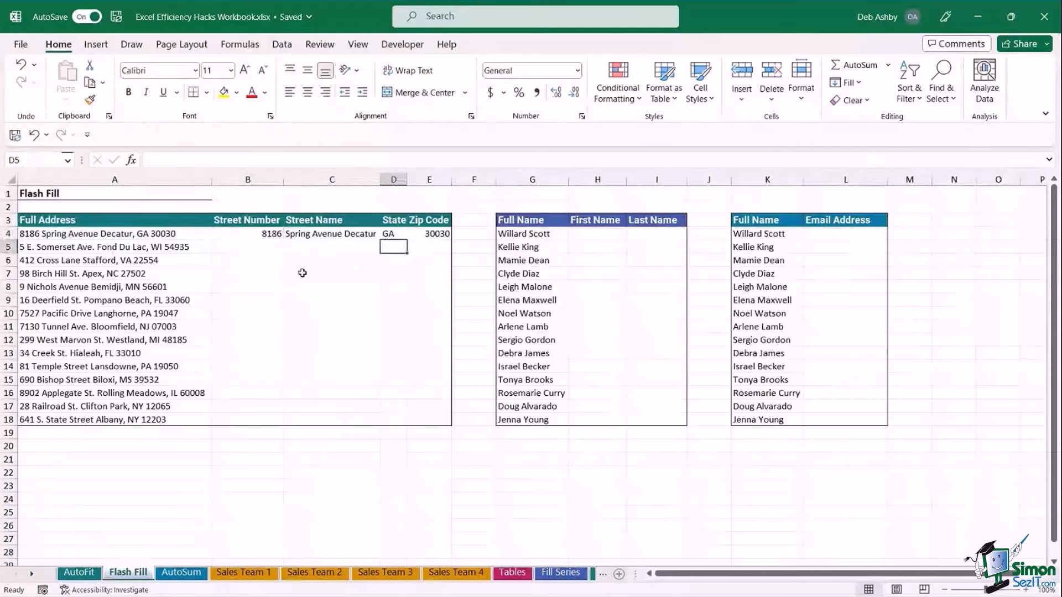
pyautogui.click(313, 300)
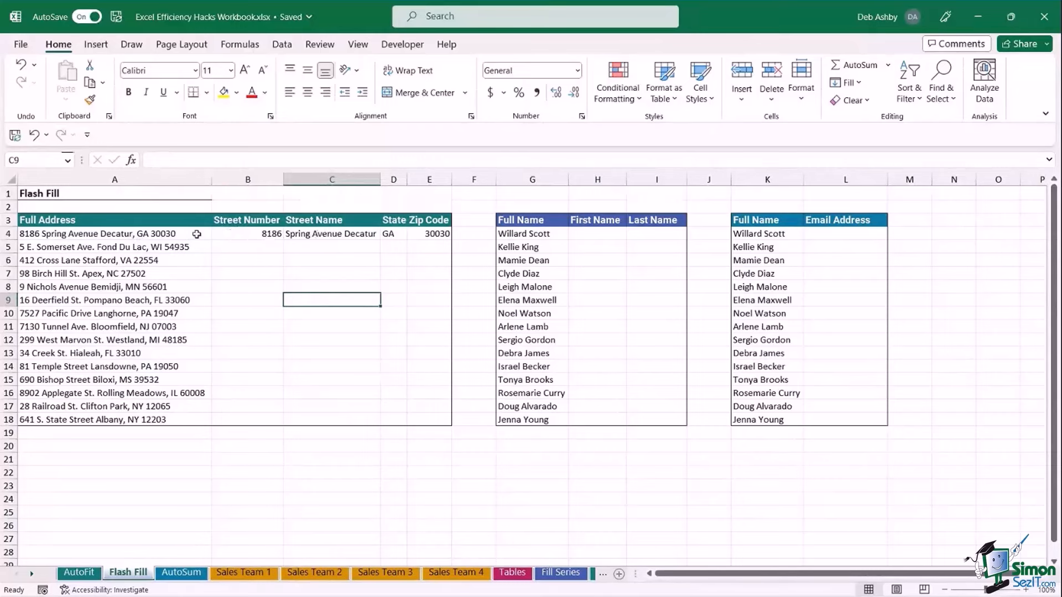
pyautogui.click(247, 232)
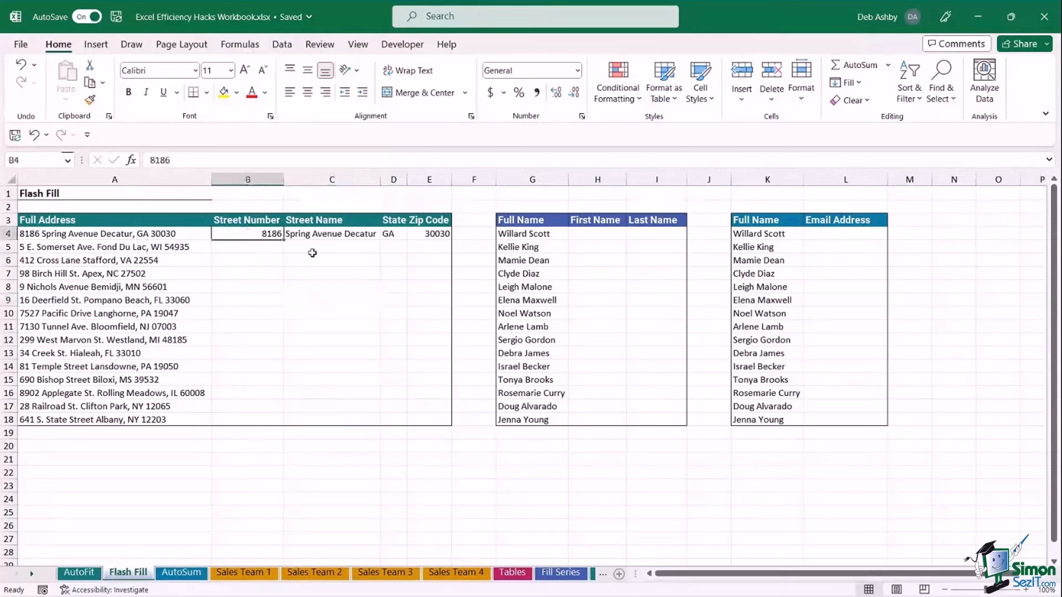
pyautogui.click(322, 236)
pyautogui.click(394, 233)
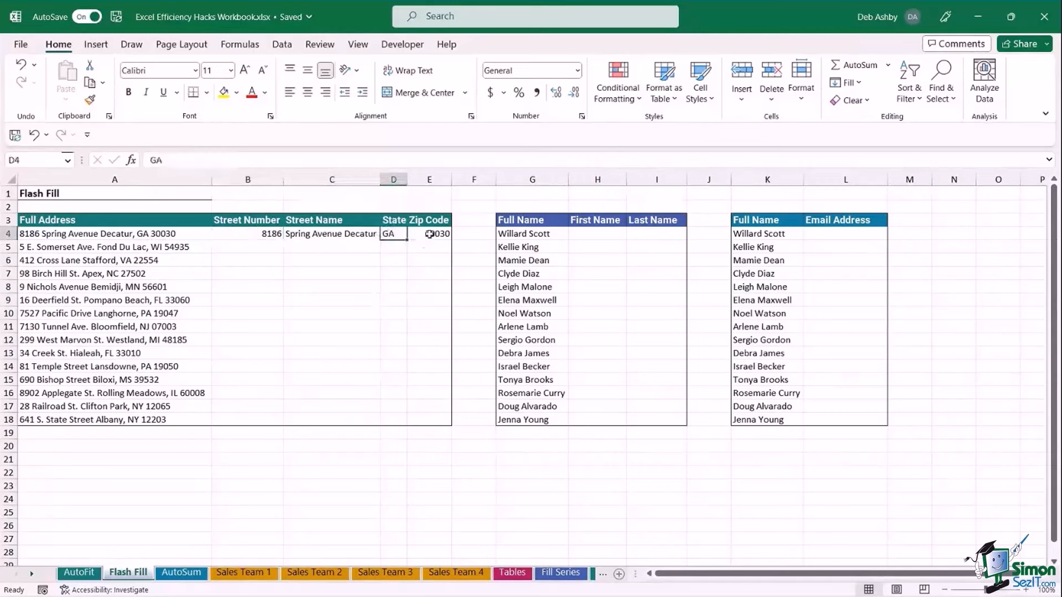
pyautogui.click(431, 233)
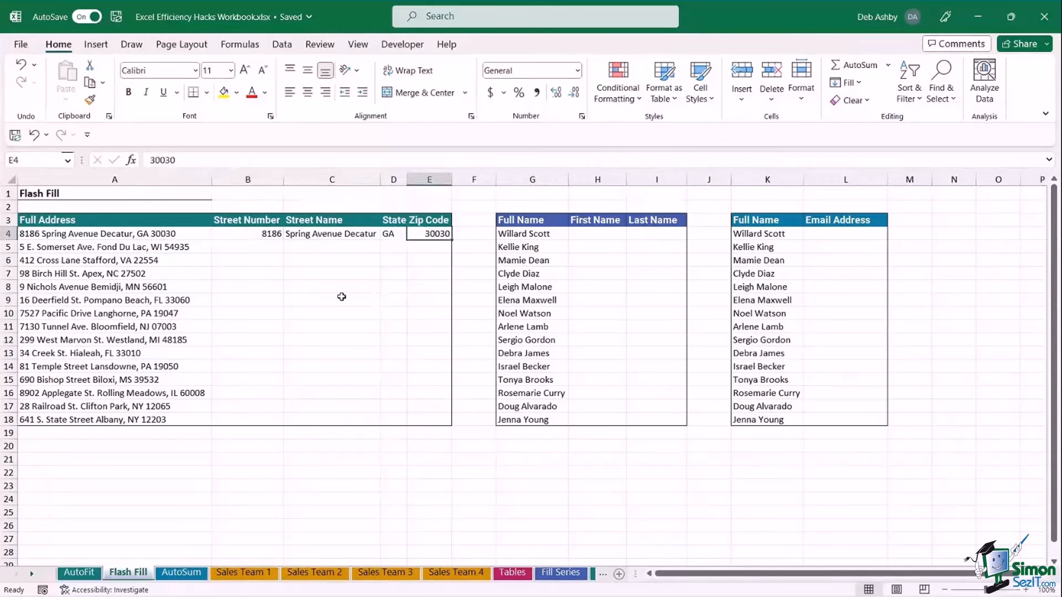
pyautogui.click(259, 234)
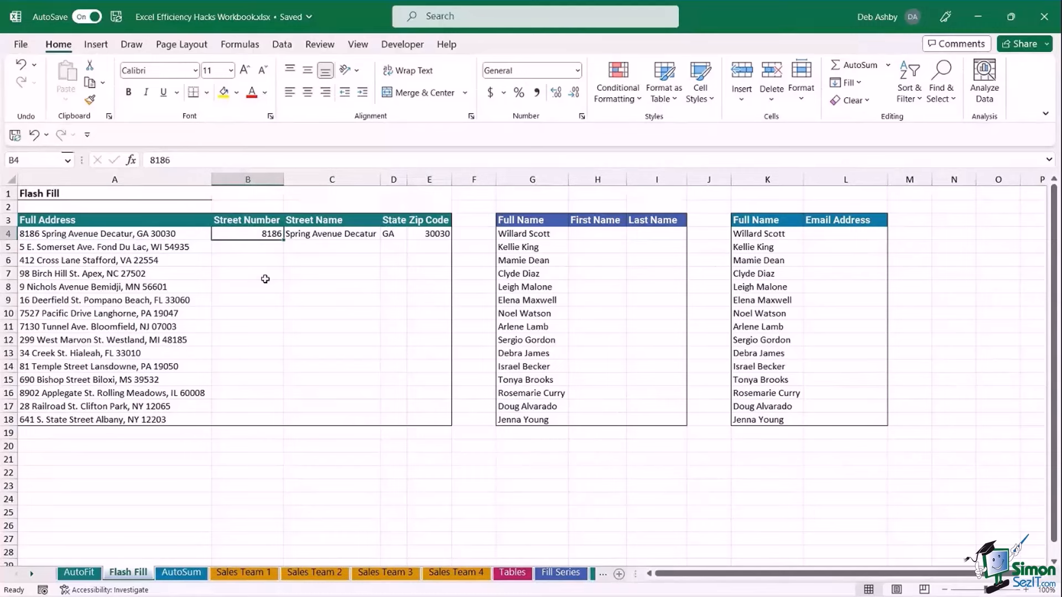
# Flash Fill street numbers, street names, states and zip codes from the row-4 examples.
pyautogui.hotkey('ctrl', 'e')
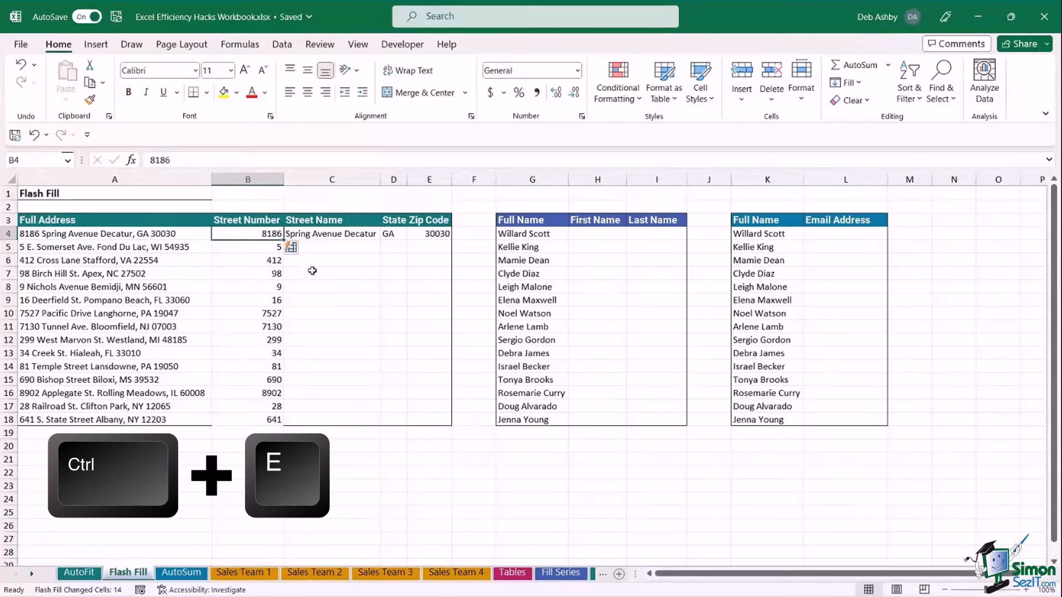
pyautogui.click(326, 233)
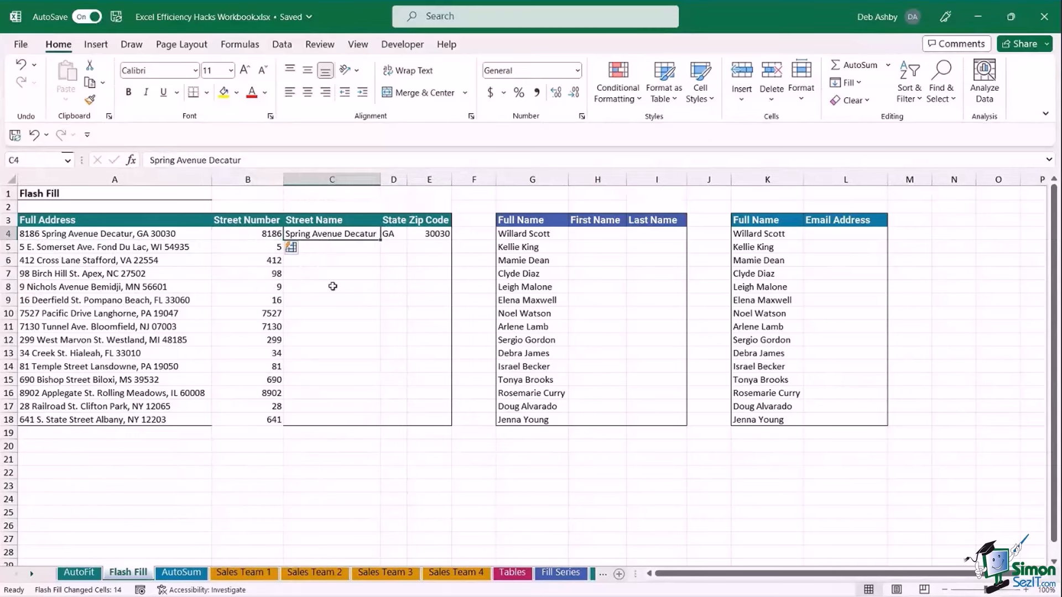
pyautogui.hotkey('ctrl', 'e')
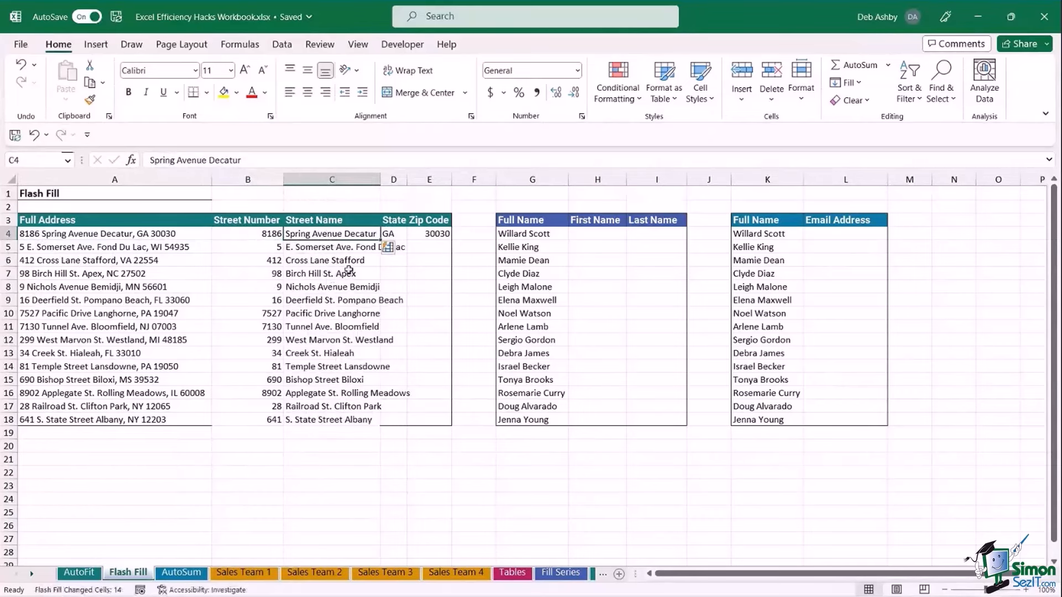
pyautogui.click(396, 232)
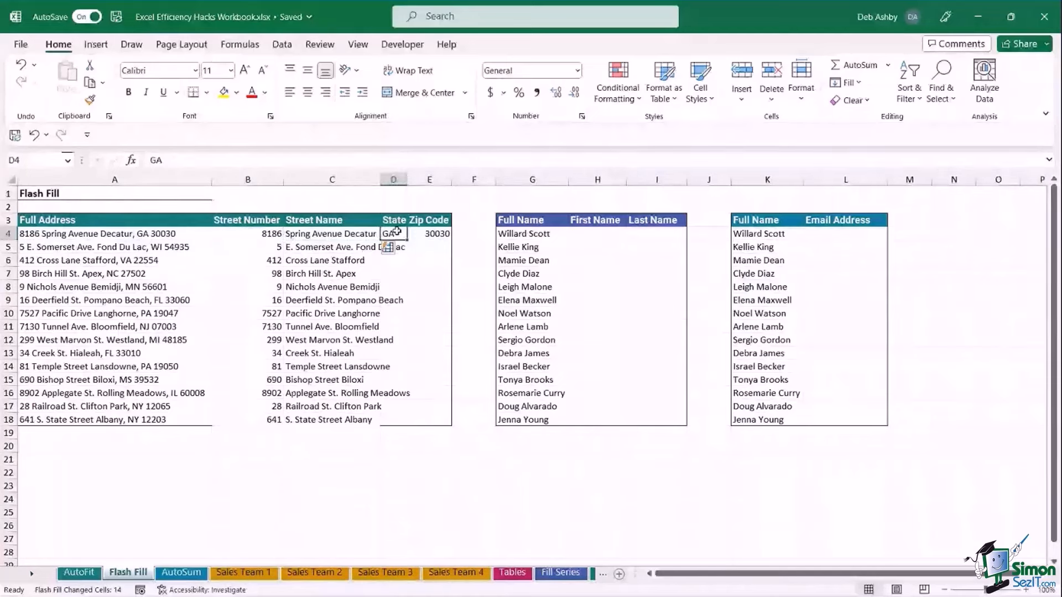
pyautogui.hotkey('ctrl', 'e')
pyautogui.click(428, 237)
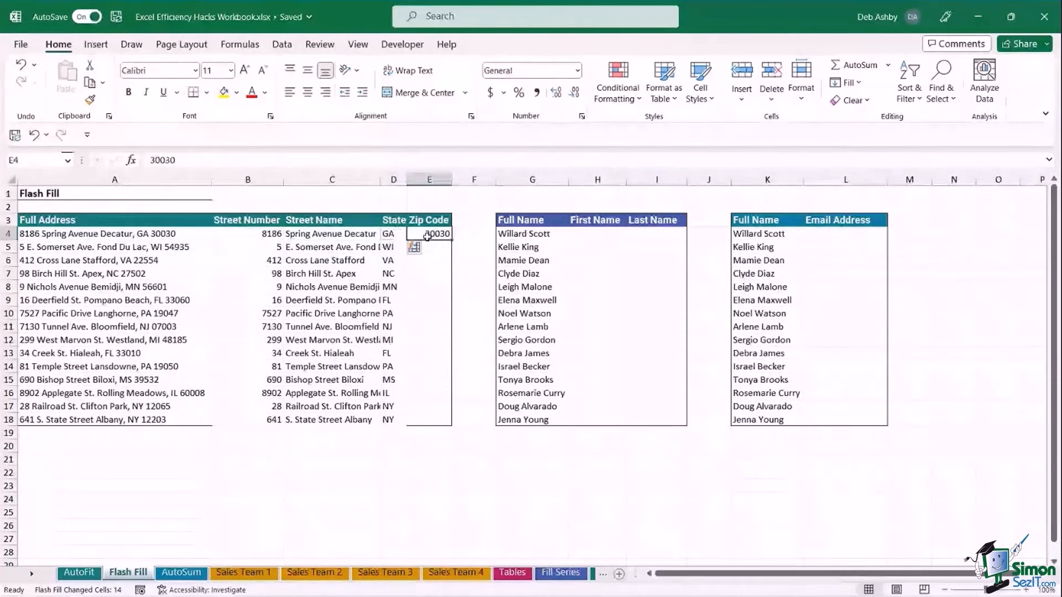
pyautogui.hotkey('ctrl', 'e')
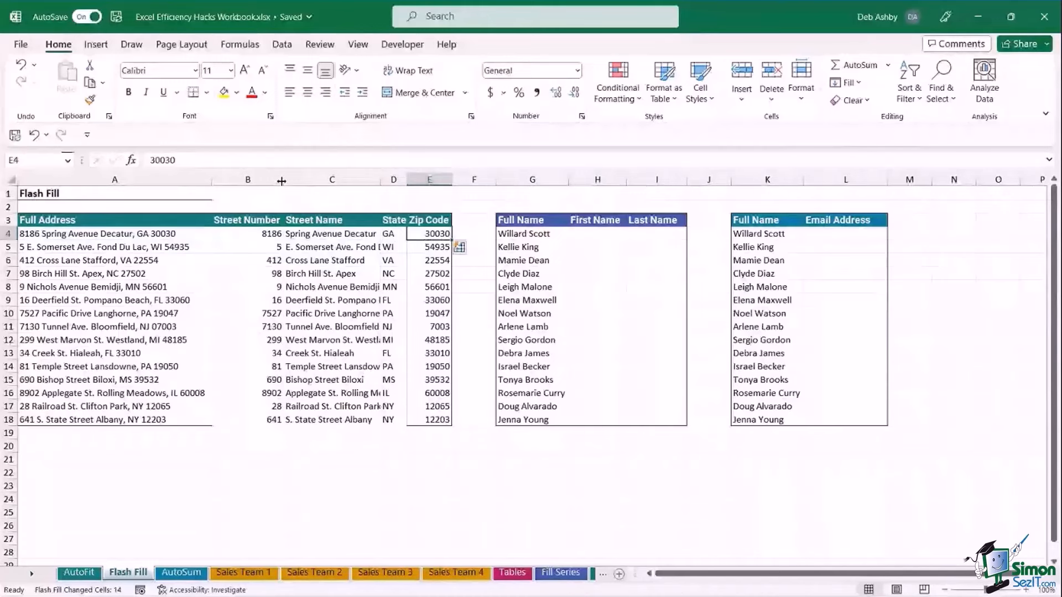
pyautogui.moveTo(282, 181); pyautogui.dragTo(442, 180)
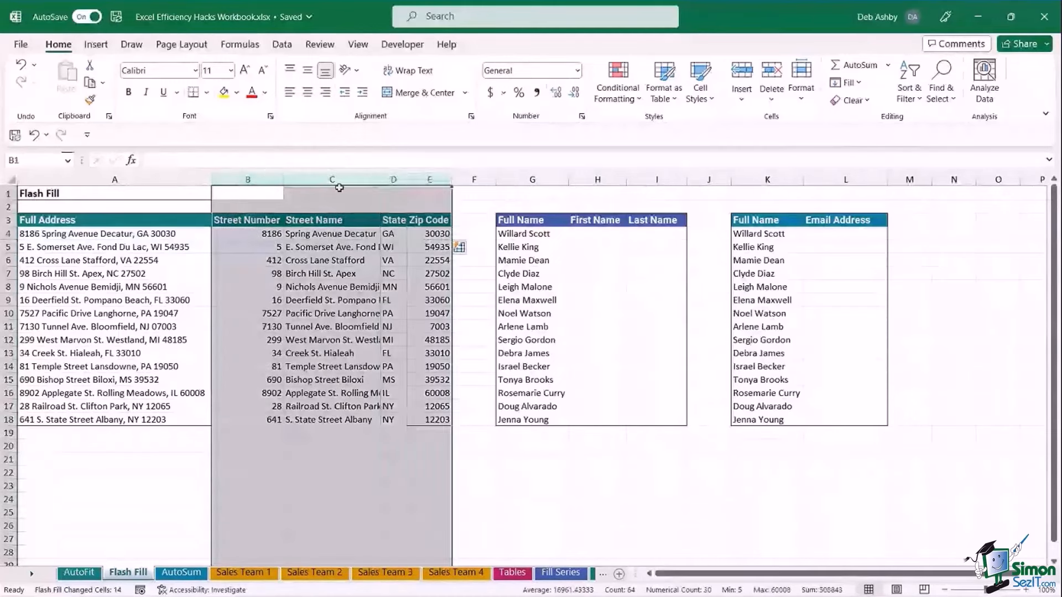
# Autofit columns B through E so every street name, state and zip fits.
pyautogui.doubleClick(283, 178)
pyautogui.click(342, 286)
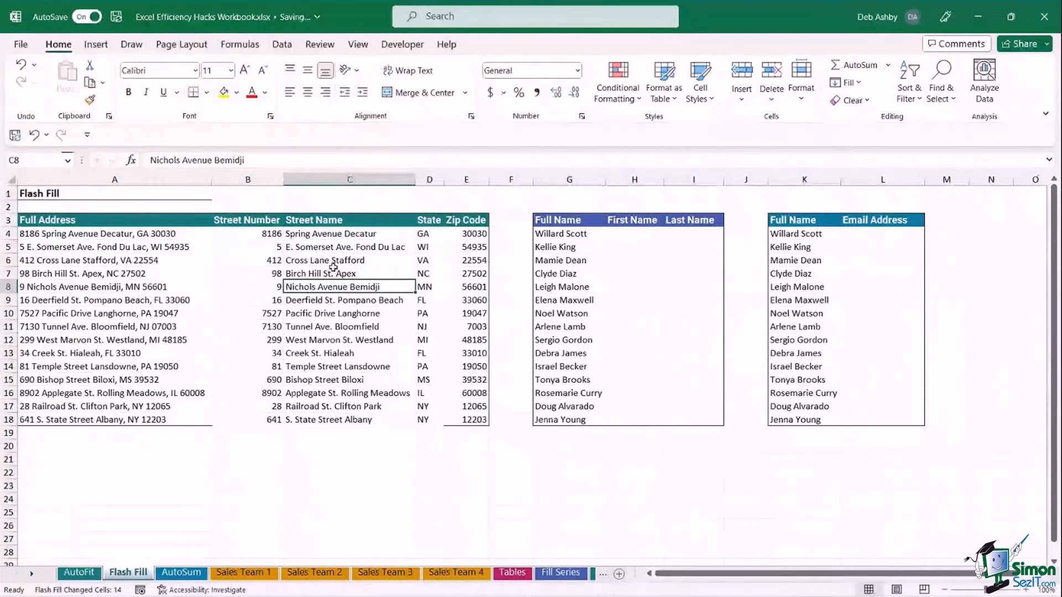
pyautogui.doubleClick(328, 249)
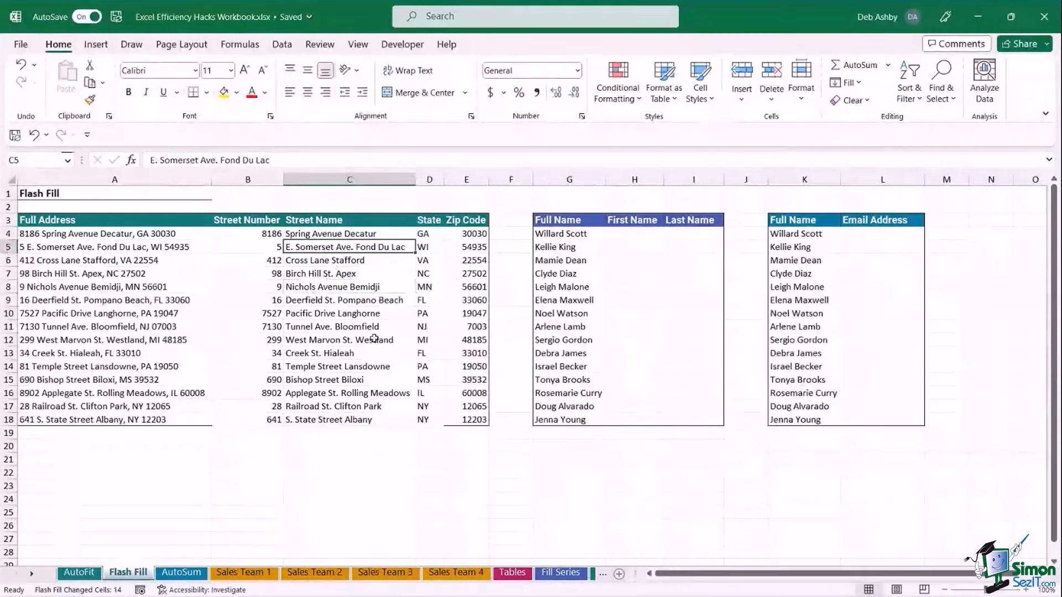
# Review the full-name list and empty First and Last Name cells, then select the first First Name cell.
pyautogui.click(643, 284)
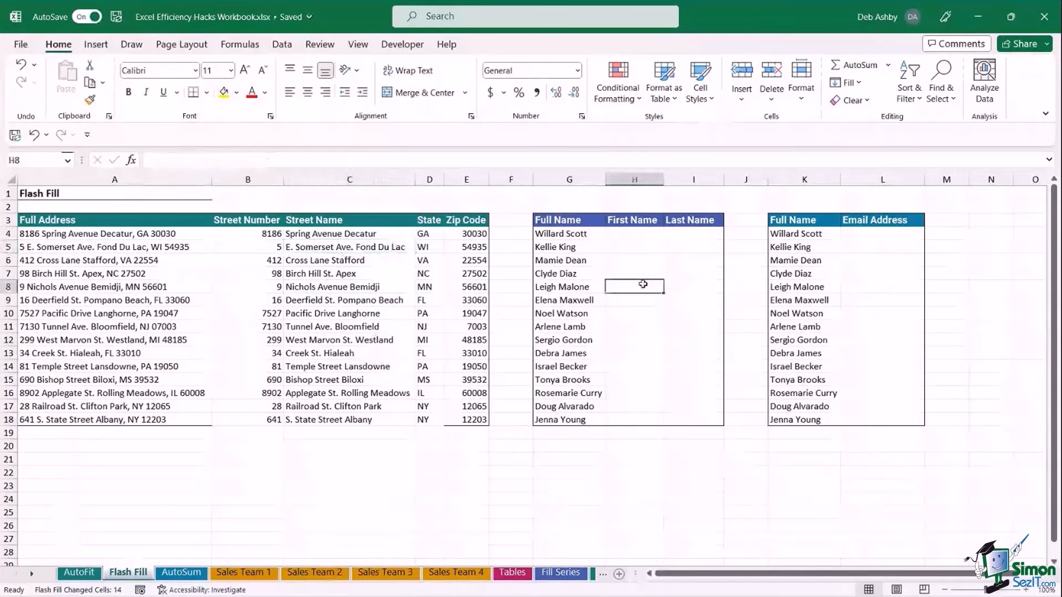
pyautogui.click(630, 234)
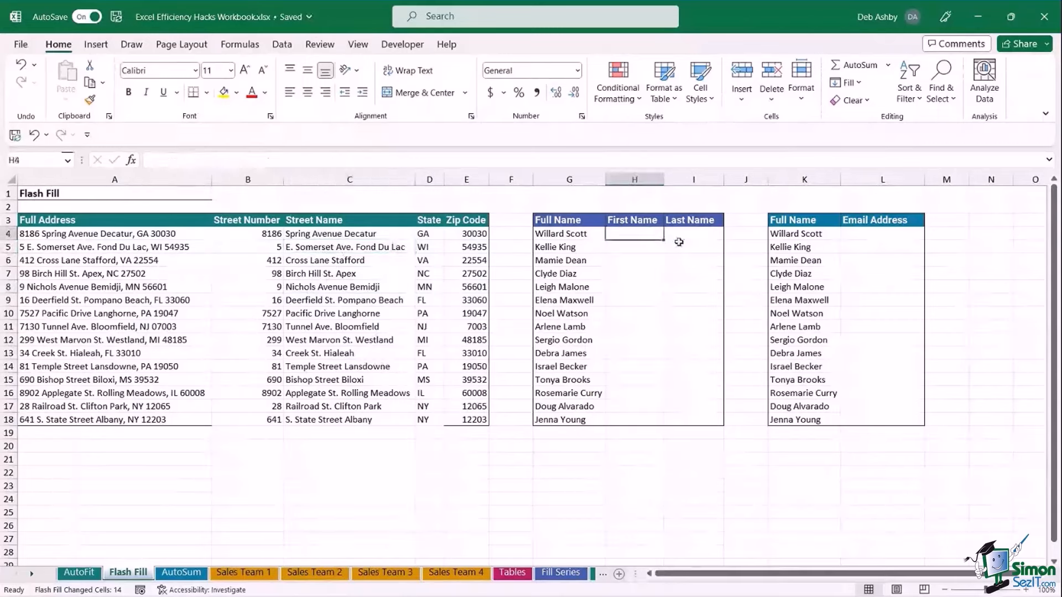
pyautogui.click(692, 236)
pyautogui.click(625, 238)
pyautogui.click(686, 242)
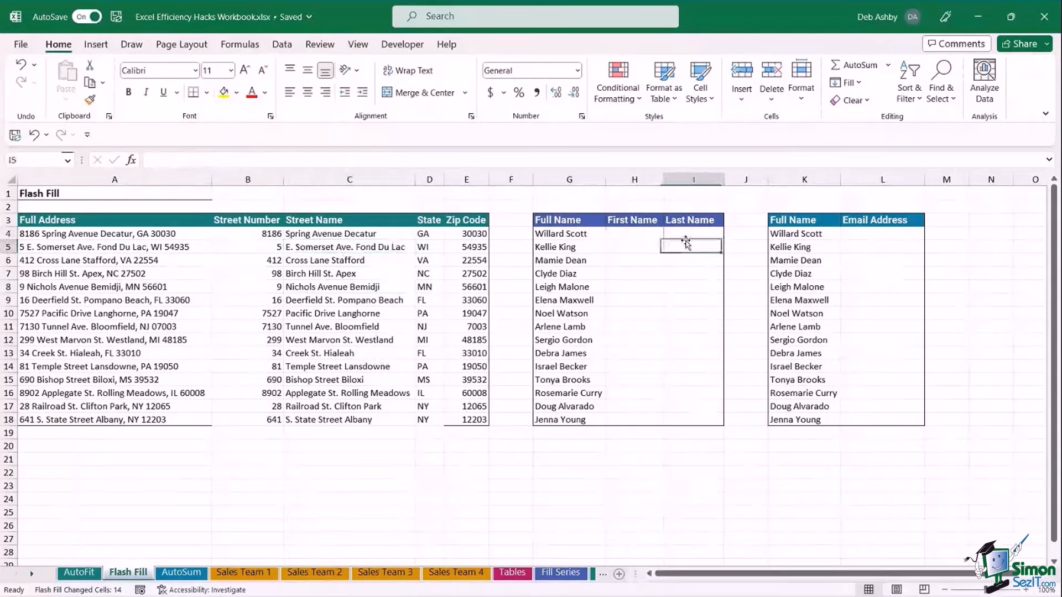
pyautogui.click(633, 236)
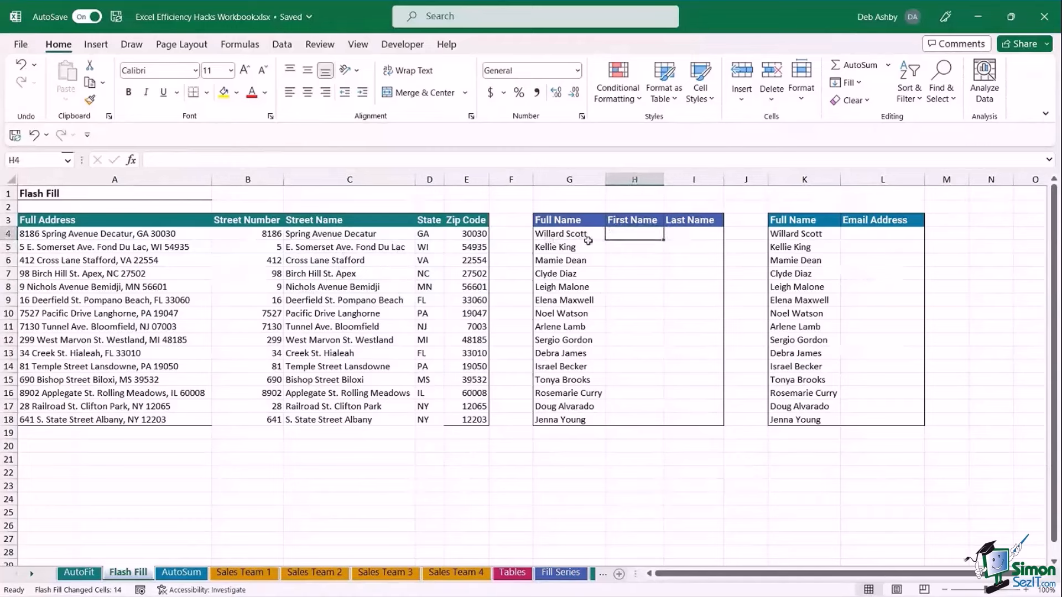
pyautogui.moveTo(564, 233); pyautogui.dragTo(569, 410)
pyautogui.click(660, 314)
pyautogui.click(640, 236)
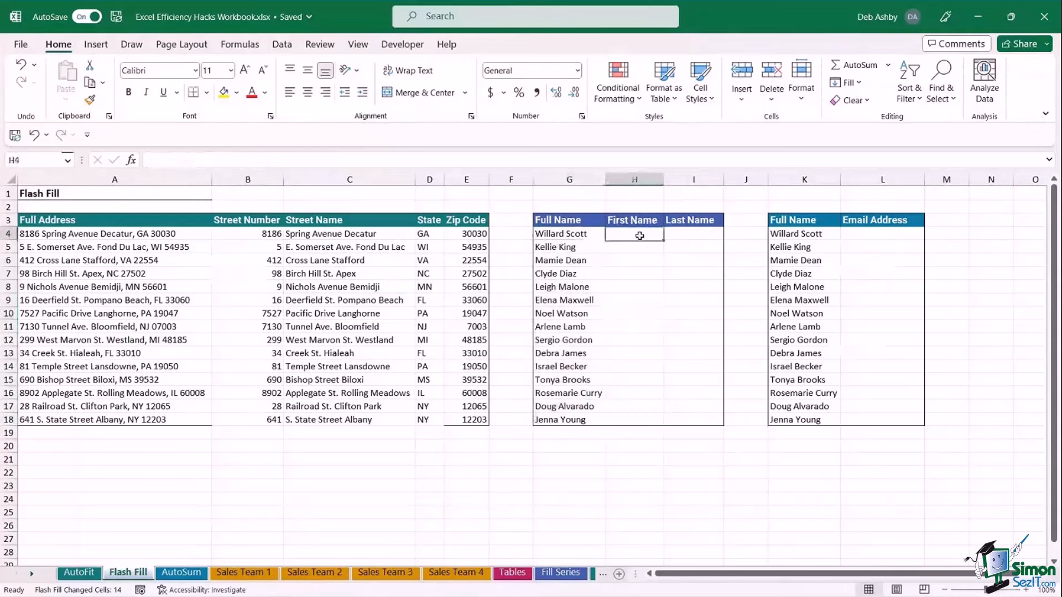
# Type the first person's first and last names in capitals as examples in H4 and I4.
pyautogui.write('W')
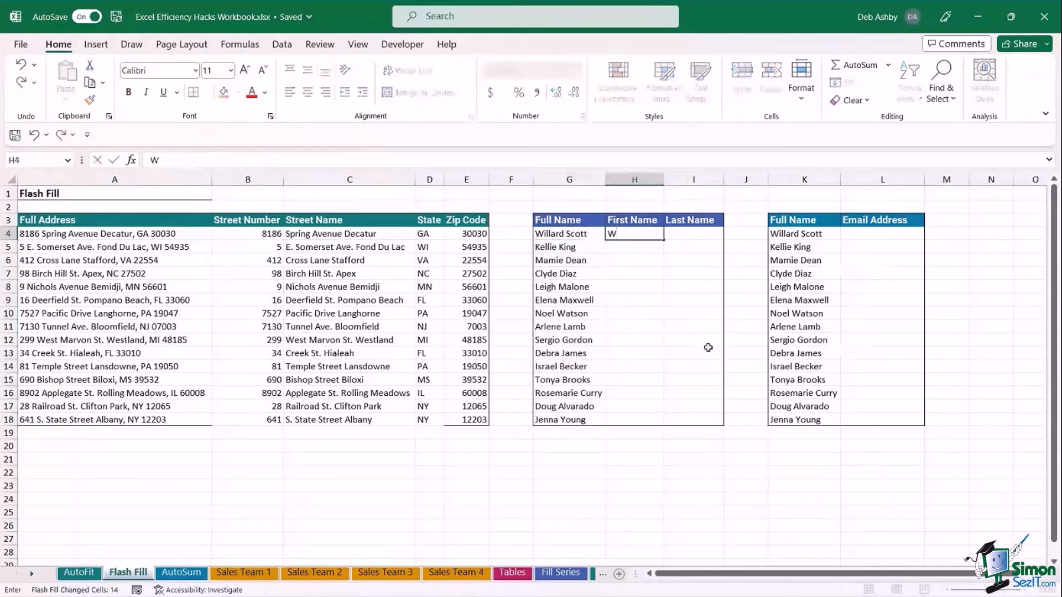
pyautogui.write('i')
pyautogui.press('BackSpace')
pyautogui.press('Tab')
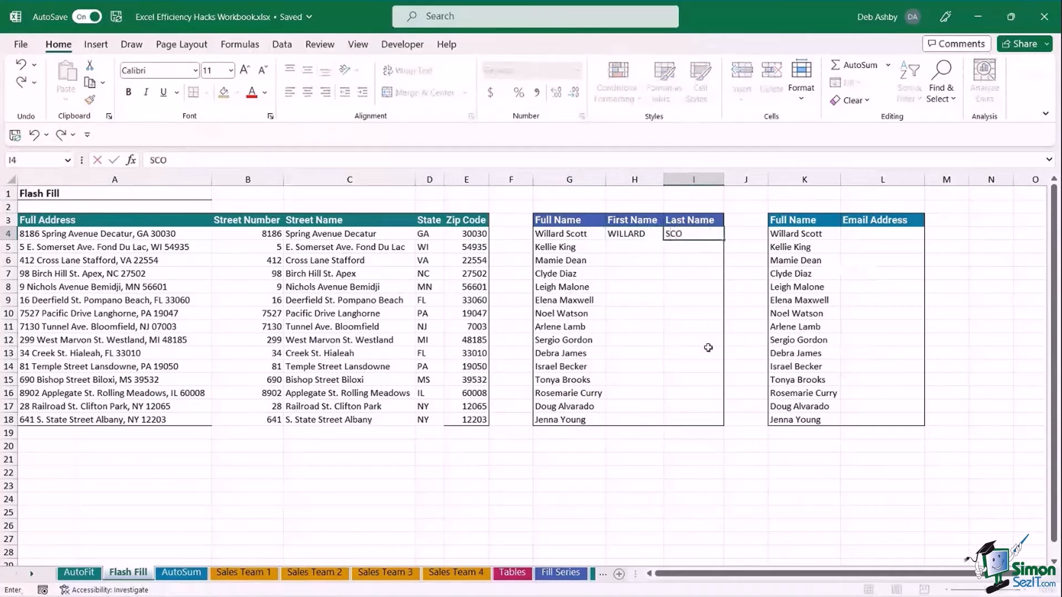
pyautogui.press('Tab')
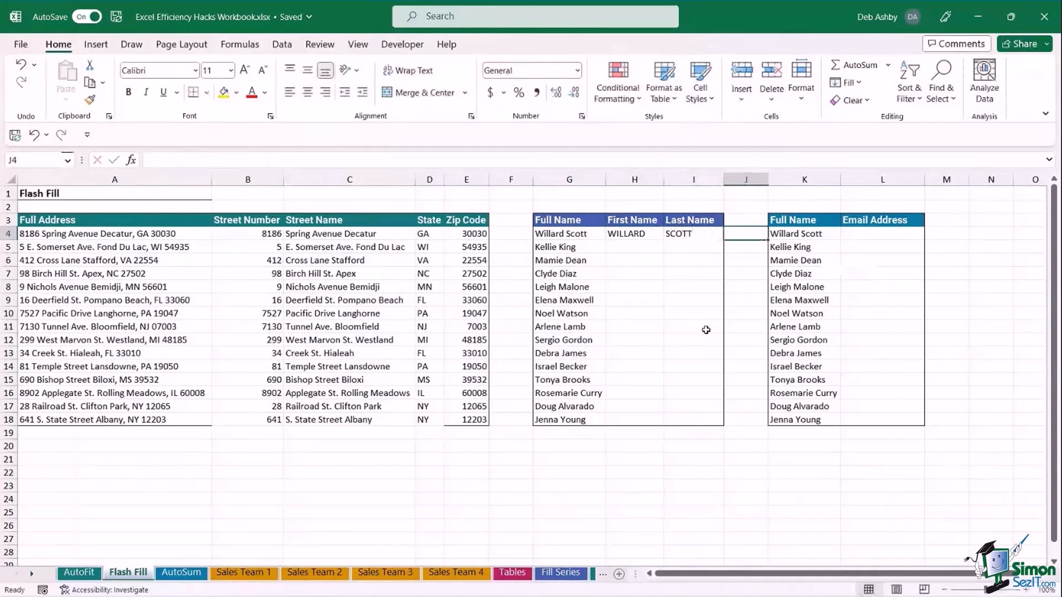
# Flash Fill the remaining First Name and Last Name cells from the Data tab.
pyautogui.click(647, 234)
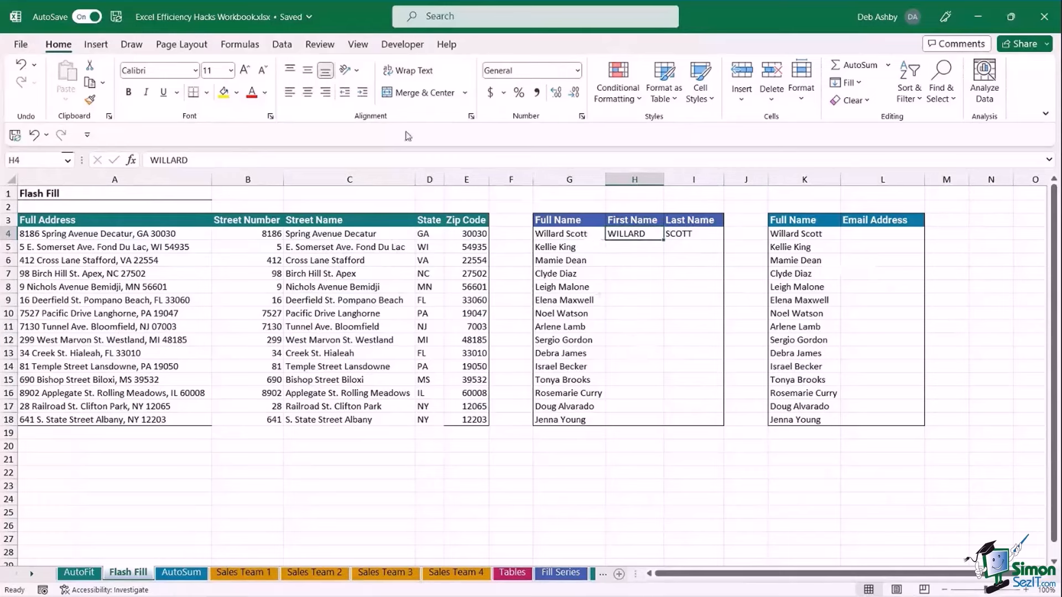
pyautogui.click(281, 47)
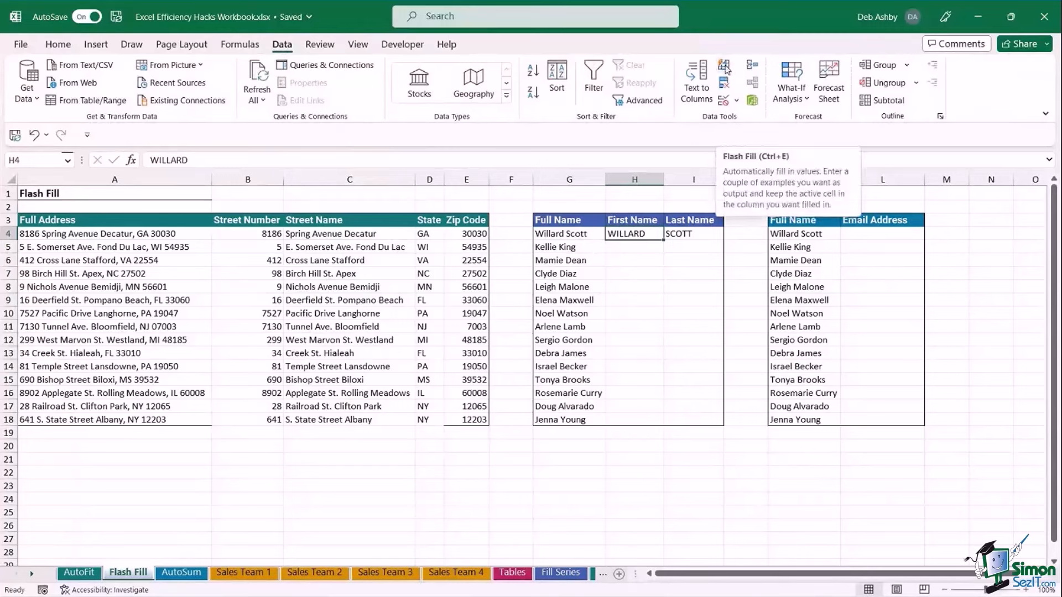
pyautogui.click(725, 68)
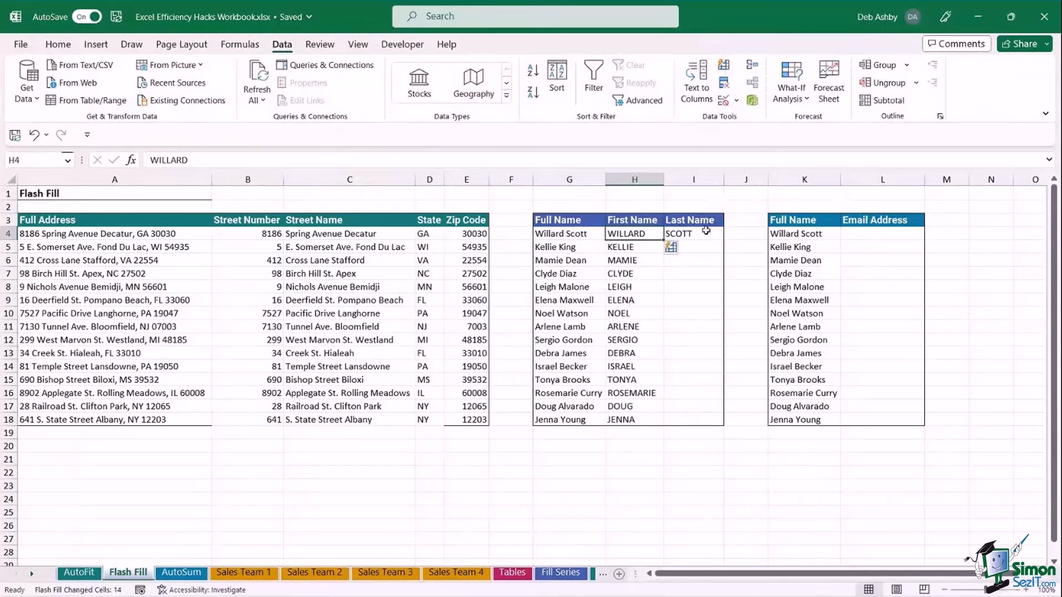
pyautogui.click(695, 234)
pyautogui.click(724, 69)
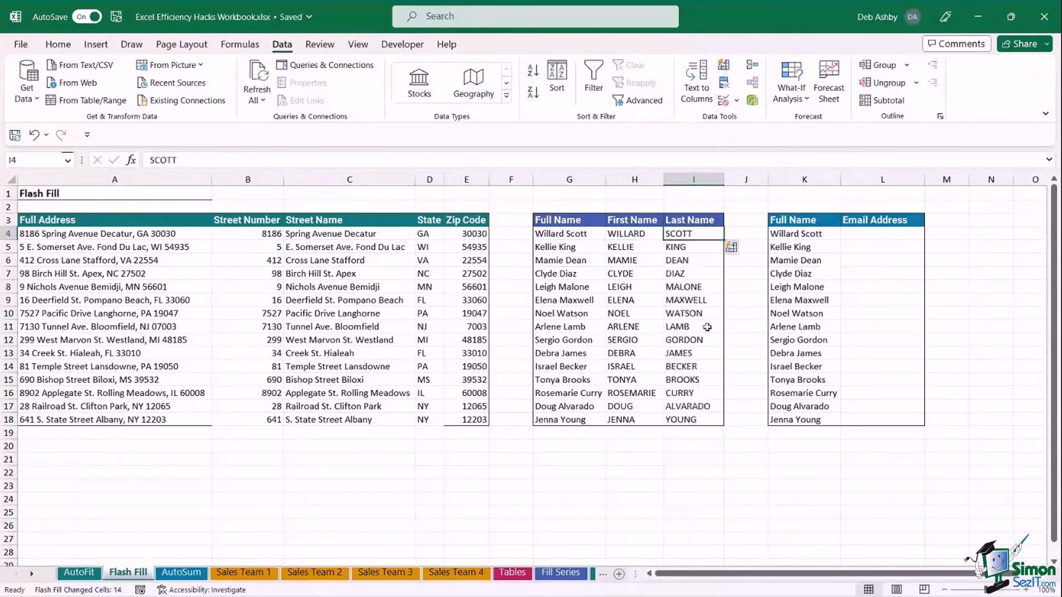
pyautogui.click(744, 325)
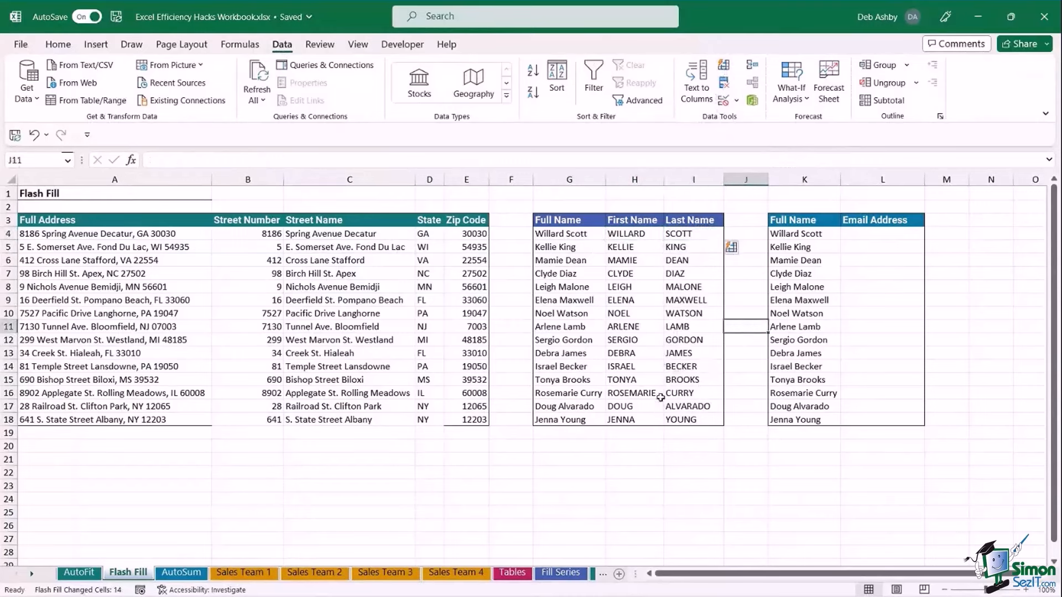
pyautogui.click(853, 235)
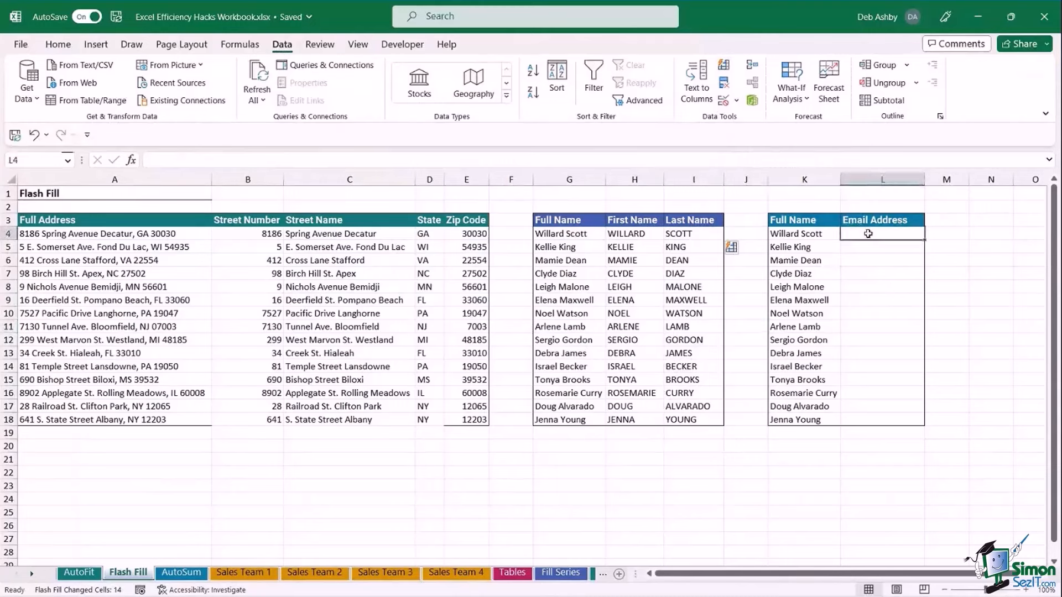
pyautogui.moveTo(814, 234); pyautogui.dragTo(816, 419)
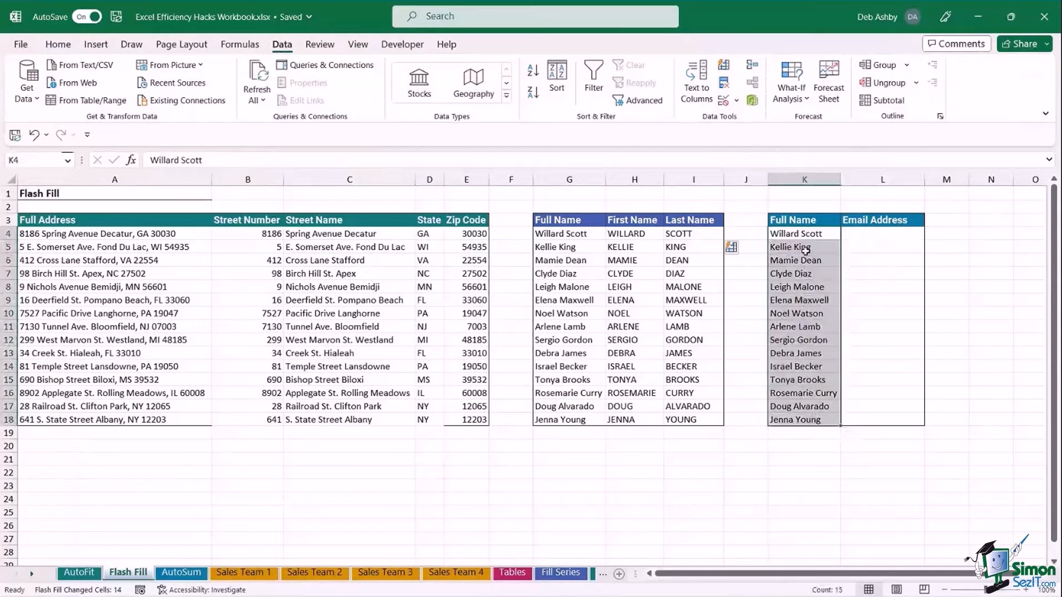
pyautogui.click(870, 234)
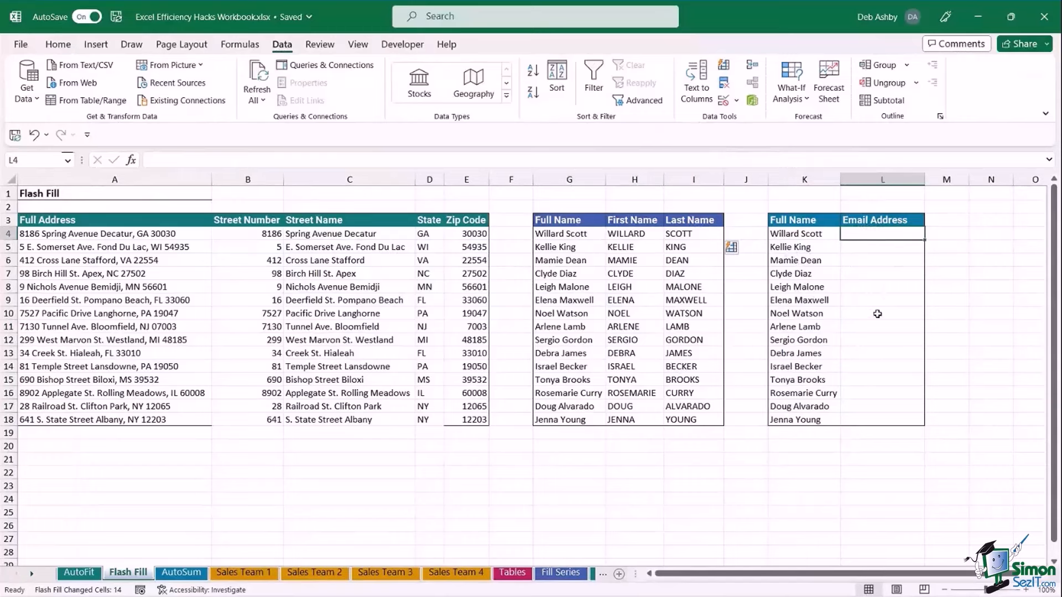
pyautogui.write('Wi')
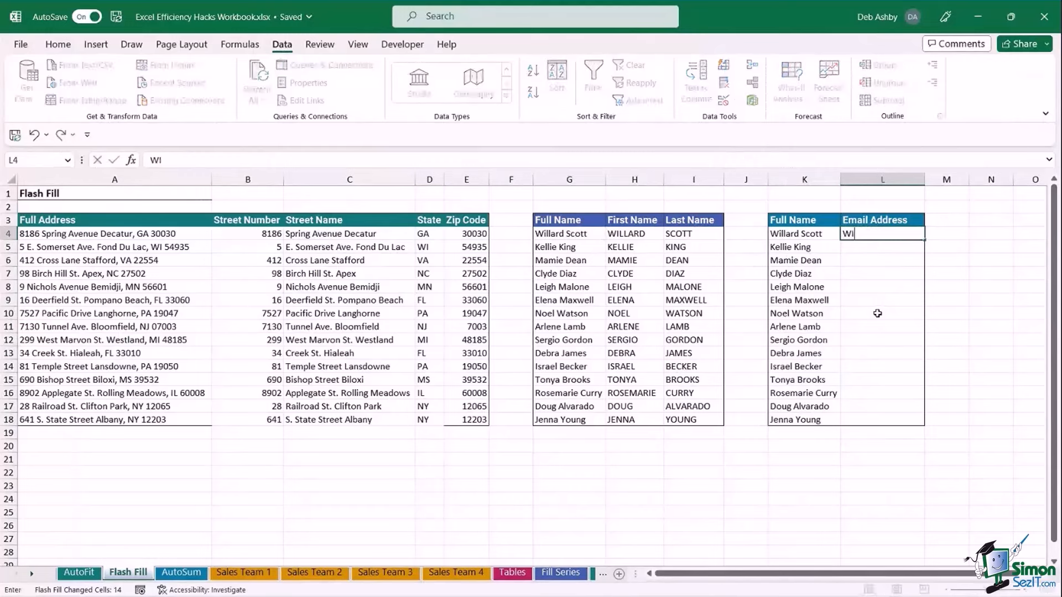
pyautogui.press('BackSpace')
pyautogui.press('BackSpace')
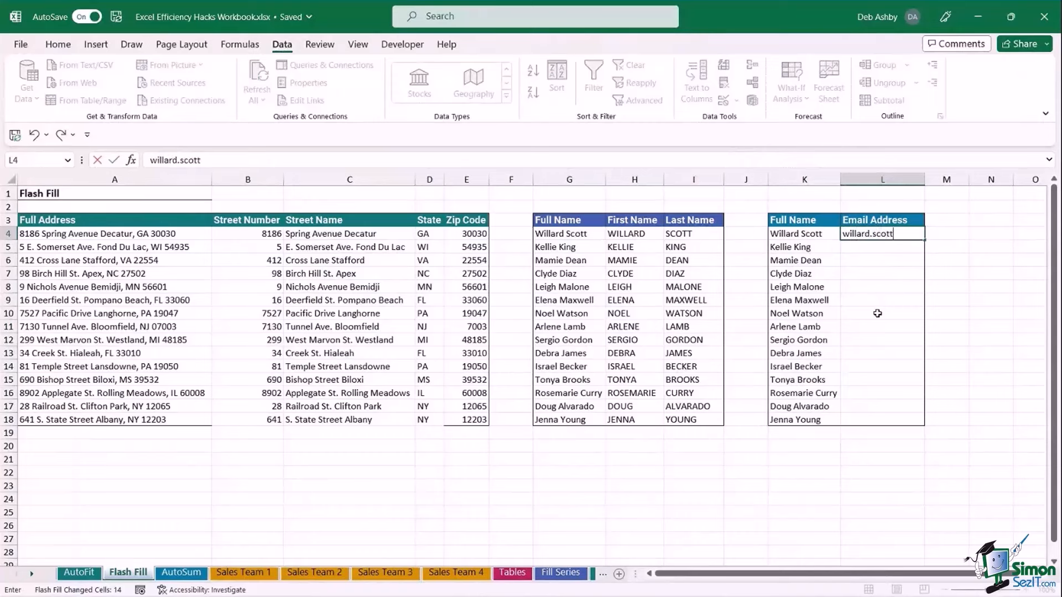
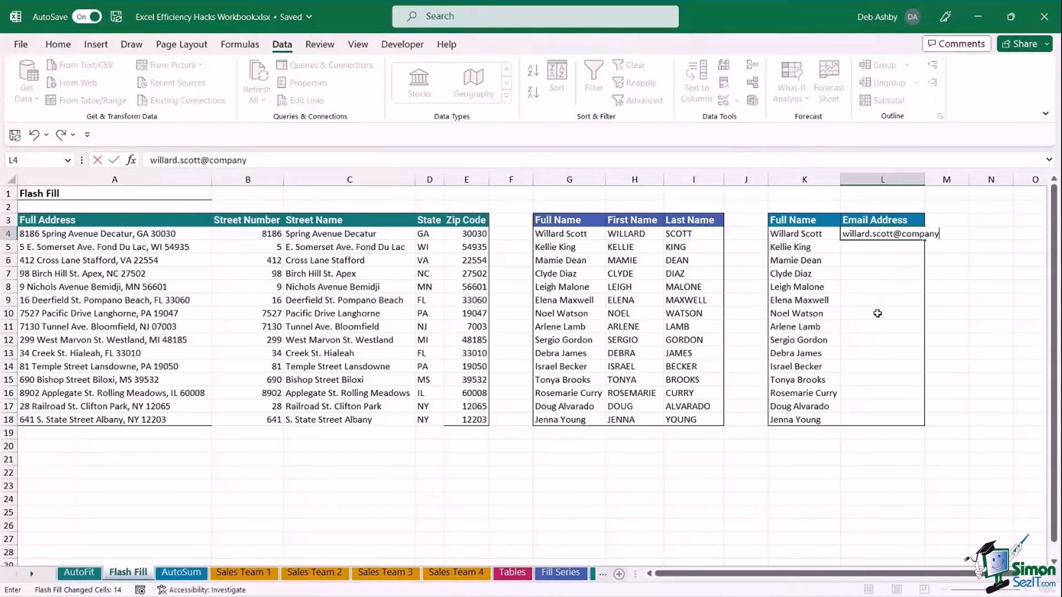
pyautogui.hotkey('ctrl', 'Return')
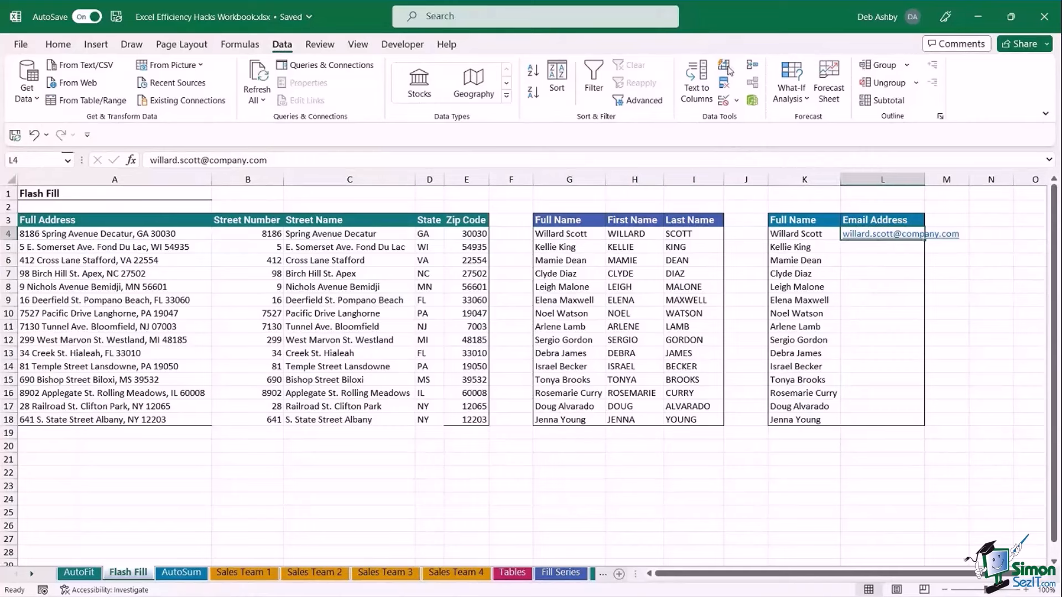
# Add a second example email in L5, accept the flash-filled addresses, and autofit column L.
pyautogui.click(859, 248)
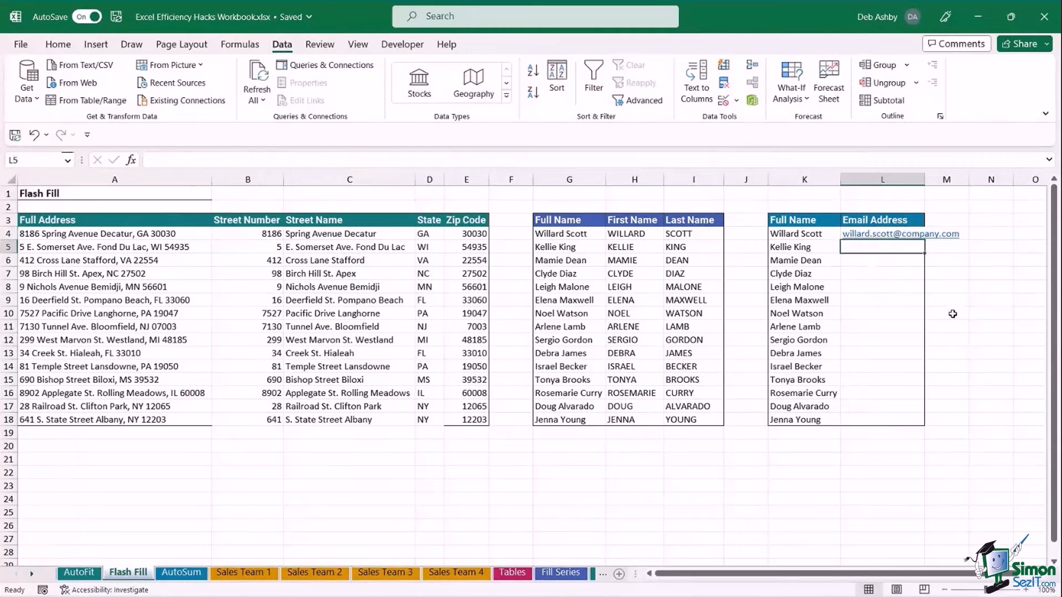
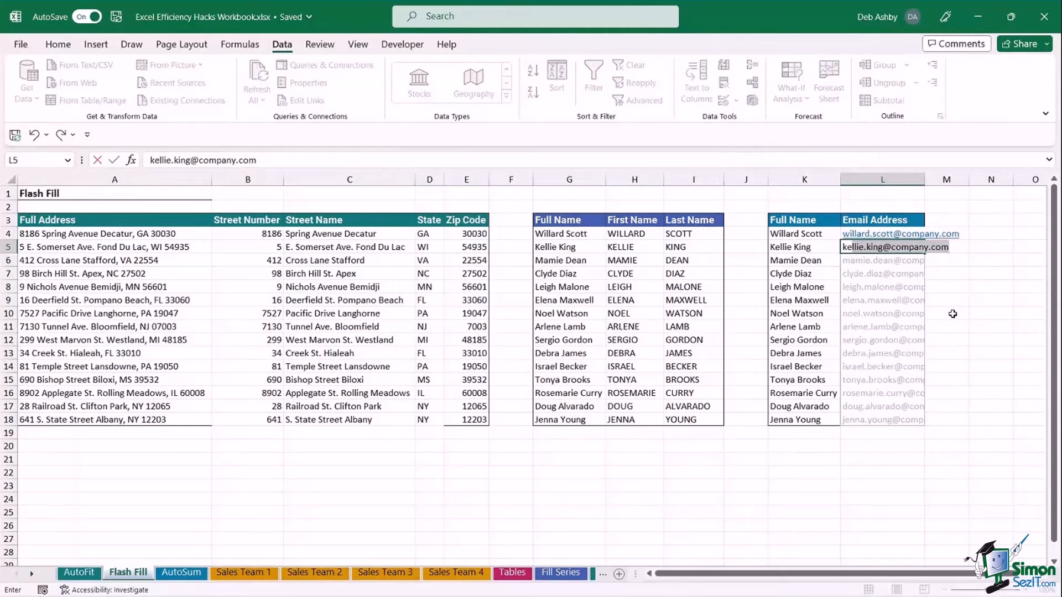
pyautogui.press('Return')
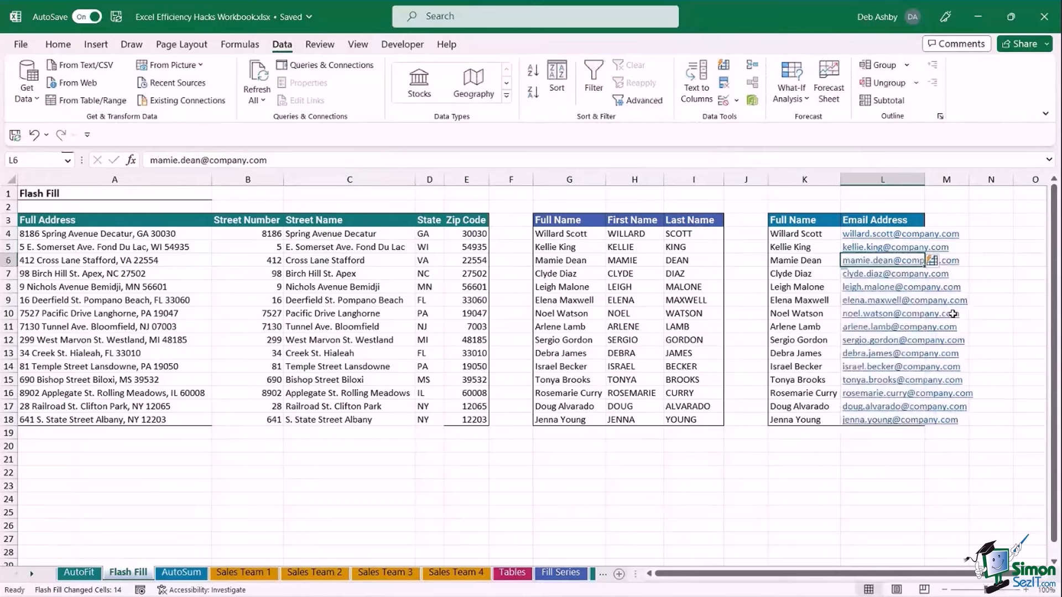
pyautogui.doubleClick(924, 179)
pyautogui.click(800, 536)
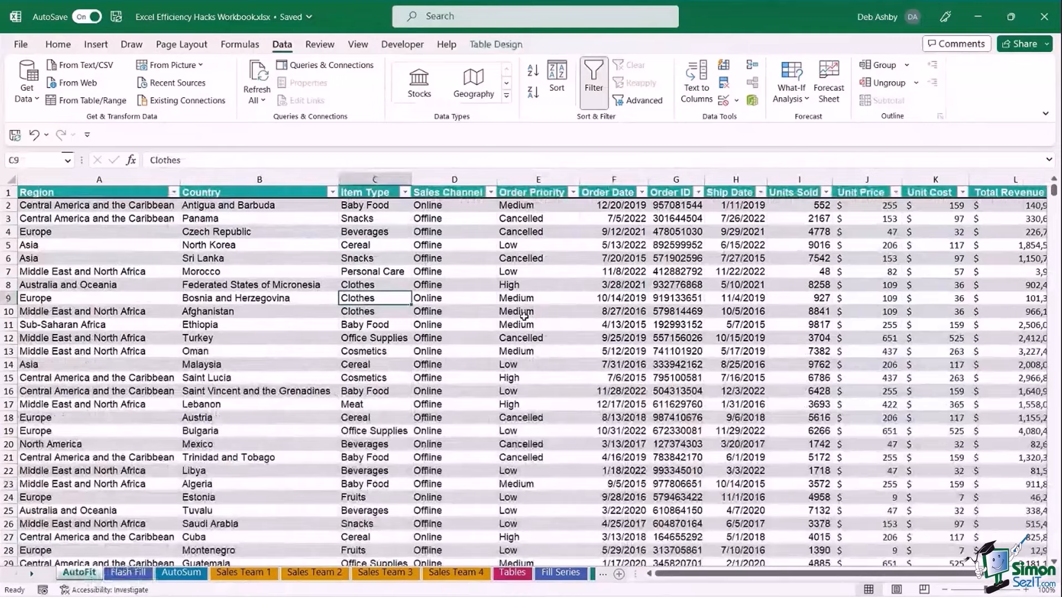
# Select a cell inside the sales table and show the ribbon KeyTips with Alt.
pyautogui.click(557, 294)
pyautogui.click(550, 280)
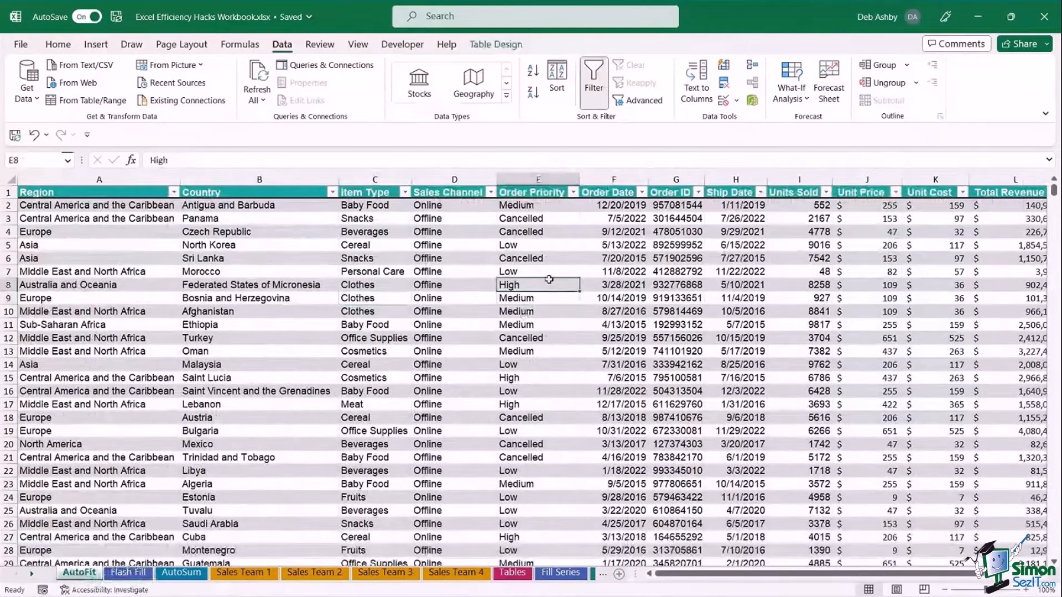
pyautogui.click(549, 274)
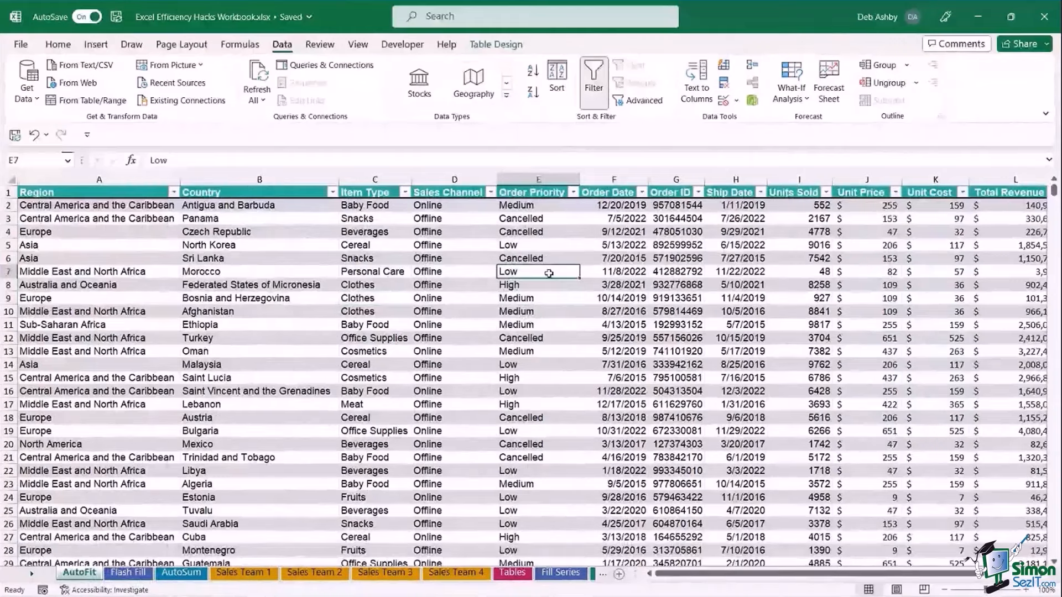
pyautogui.click(400, 258)
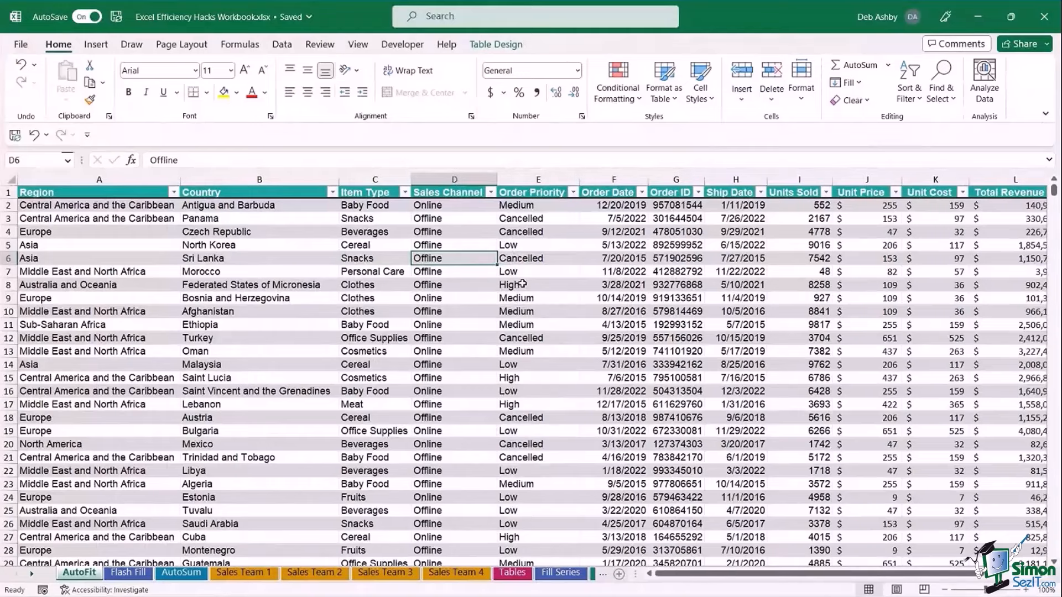
pyautogui.press('alt')
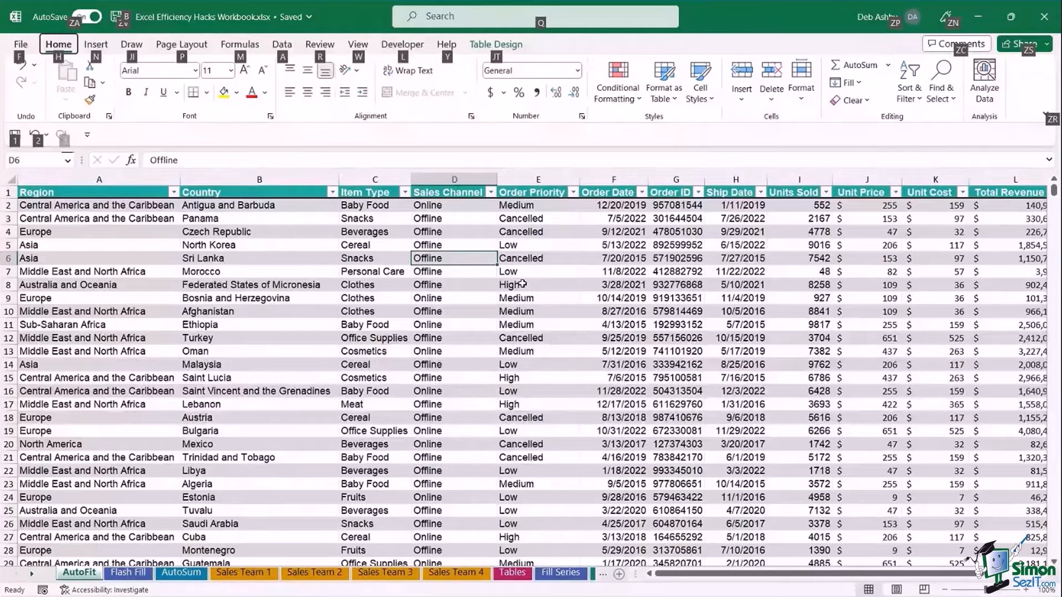
# Convert the sales table to a normal range with KeyTips J, T, G, confirming Yes.
pyautogui.press('j')
pyautogui.press('t')
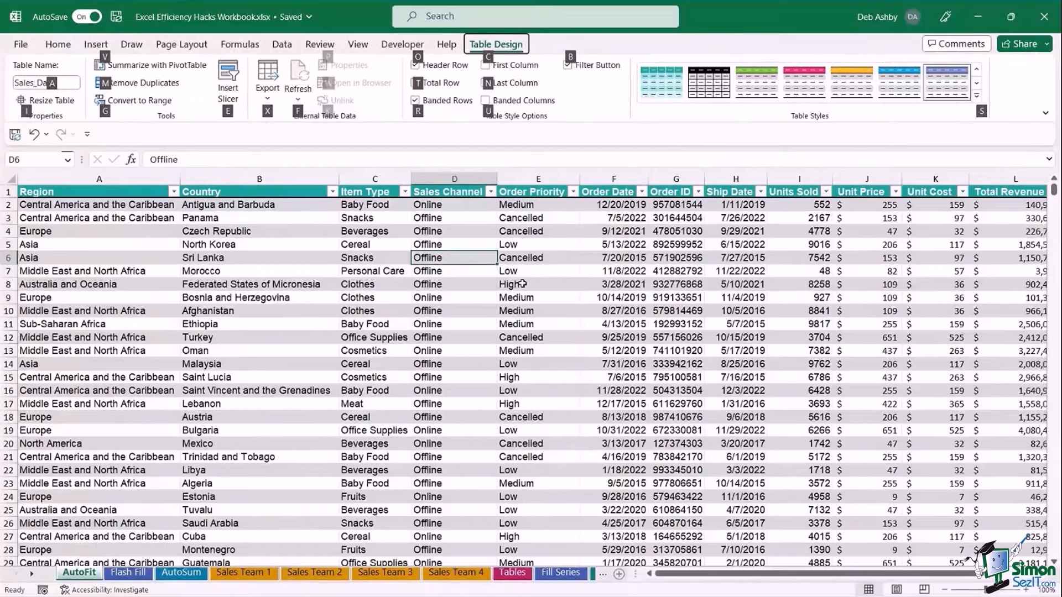
pyautogui.press('g')
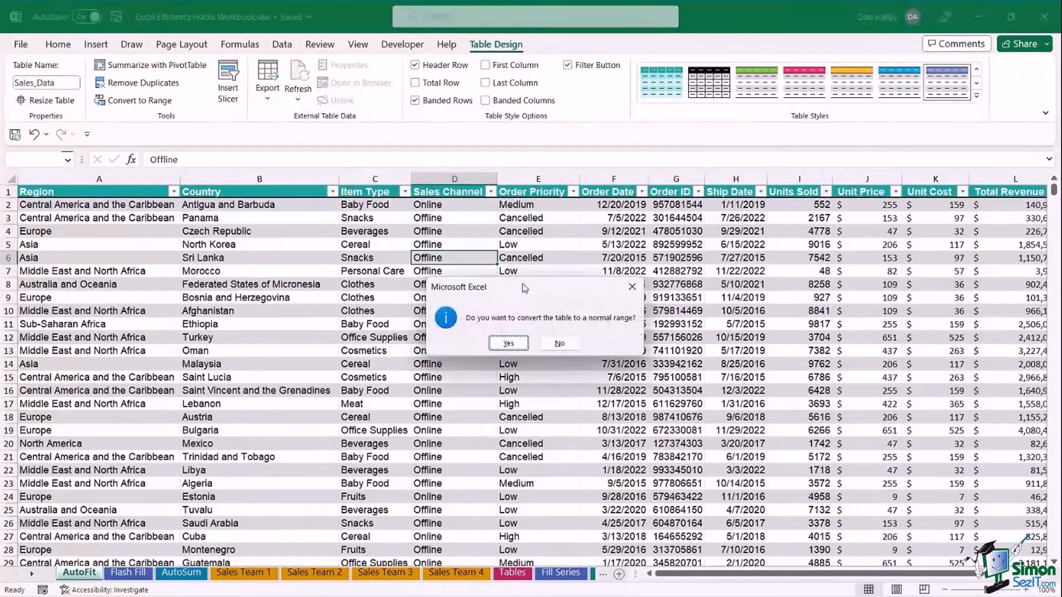
pyautogui.press('Return')
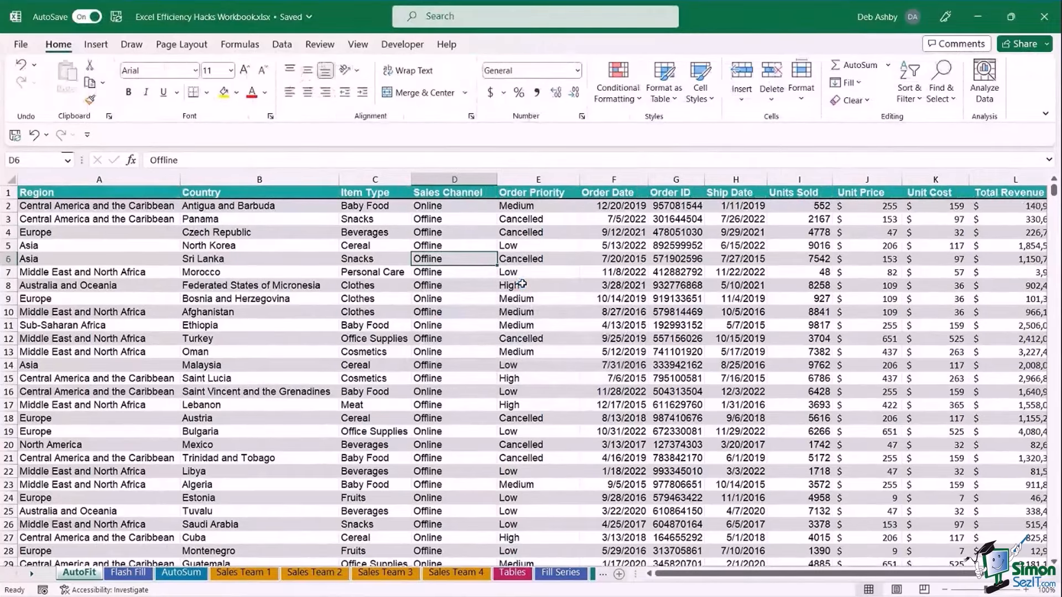
# Show the Insert tab commands with Alt then N, and dismiss the KeyTips again.
pyautogui.click(536, 284)
pyautogui.press('alt')
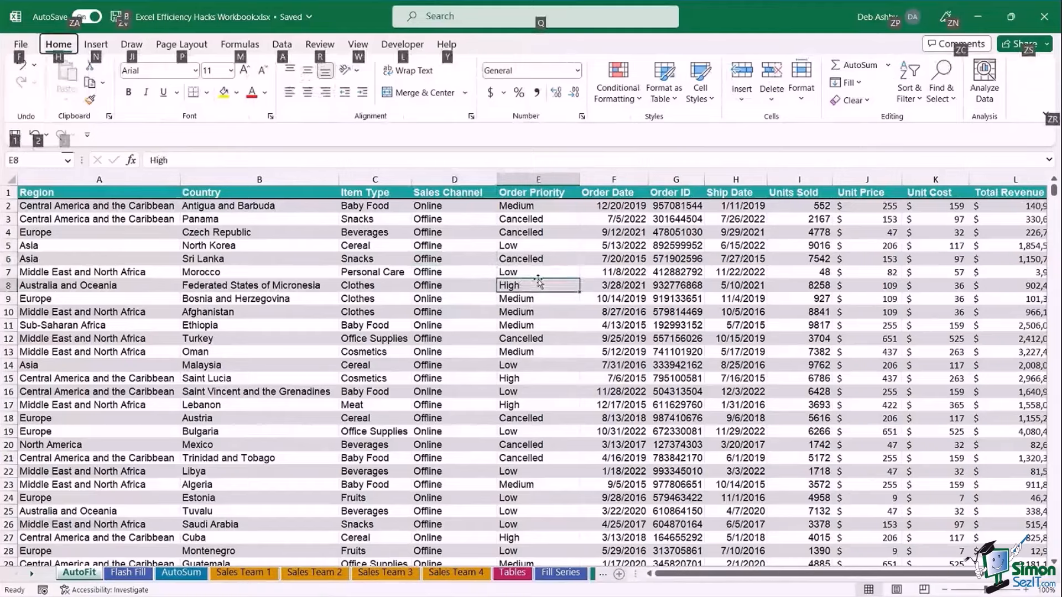
pyautogui.press('n')
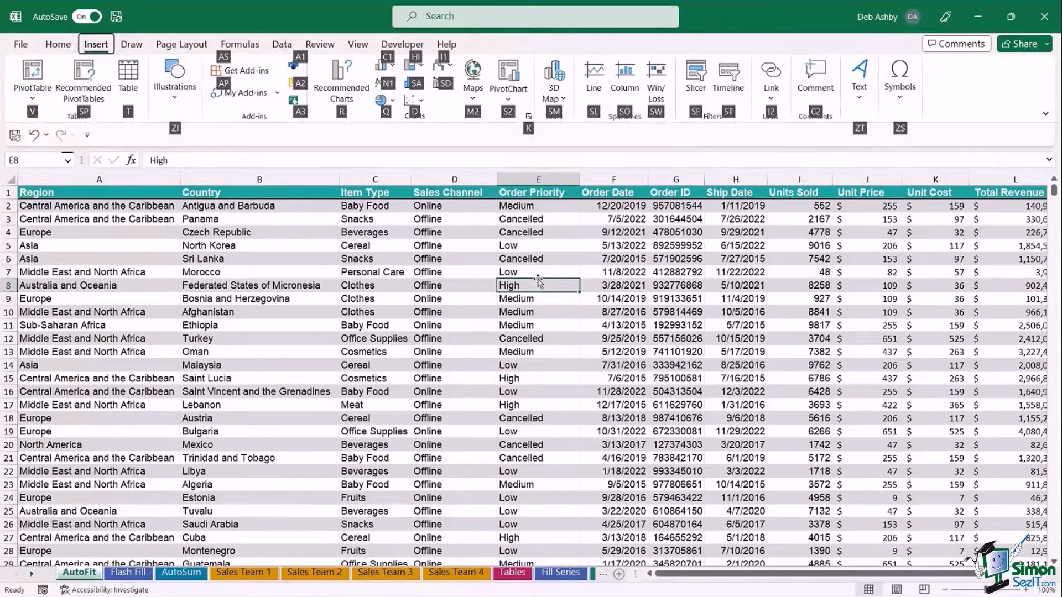
pyautogui.press('Escape')
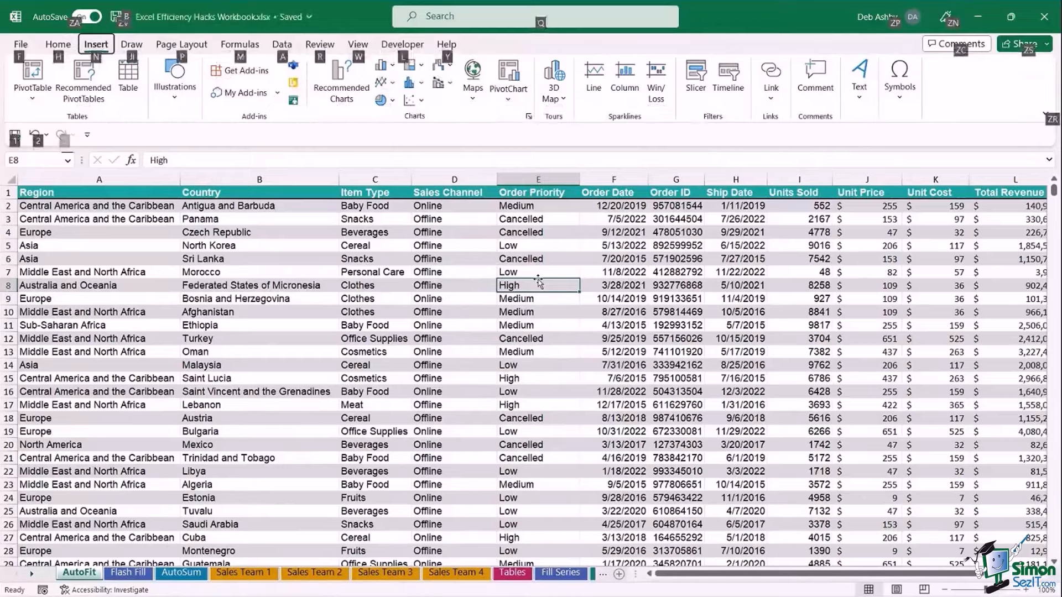
pyautogui.press('Escape')
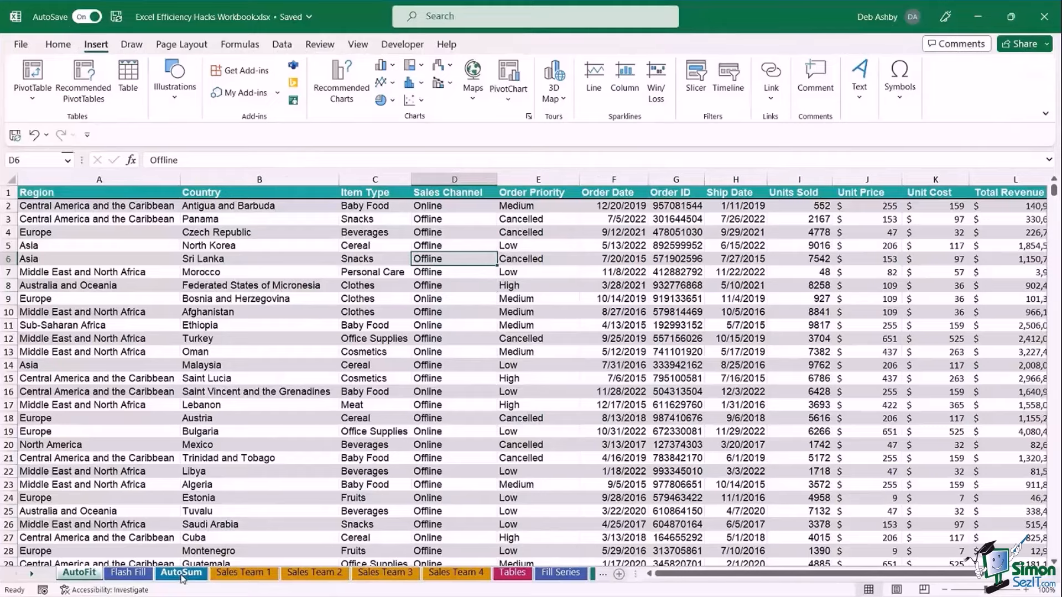
# Go to the AutoSum sheet and try selecting the Sales Team 1 and 2 Total columns.
pyautogui.click(182, 573)
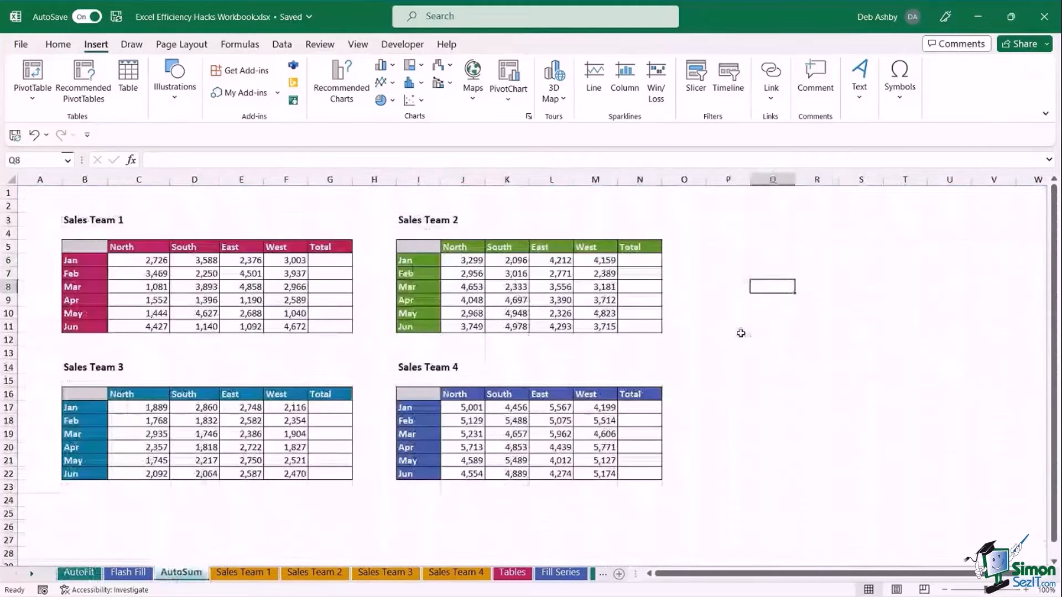
pyautogui.click(742, 336)
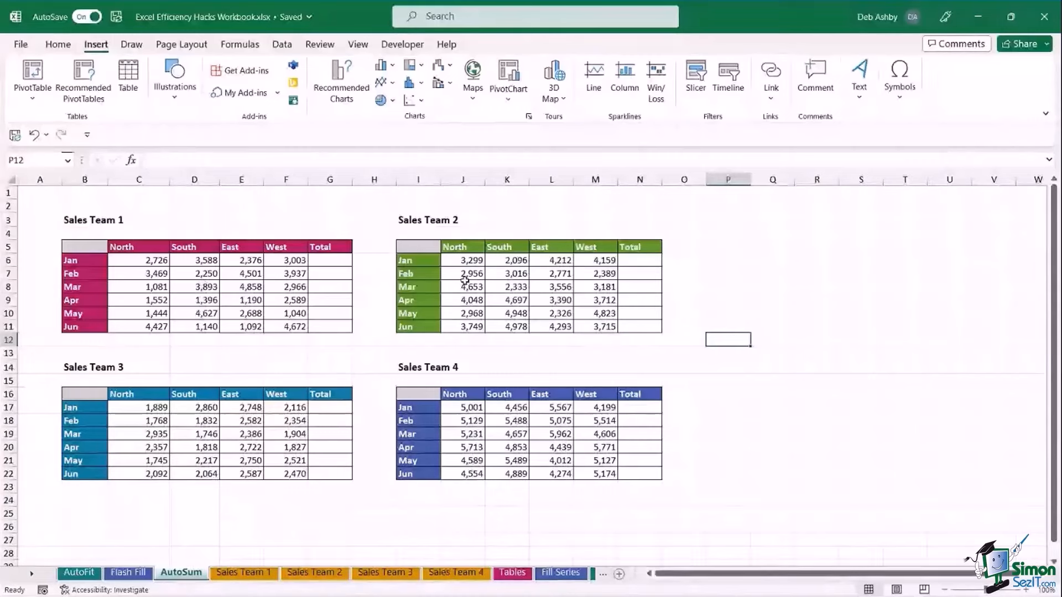
pyautogui.moveTo(331, 260); pyautogui.dragTo(330, 327)
pyautogui.moveTo(652, 260); pyautogui.dragTo(642, 326)
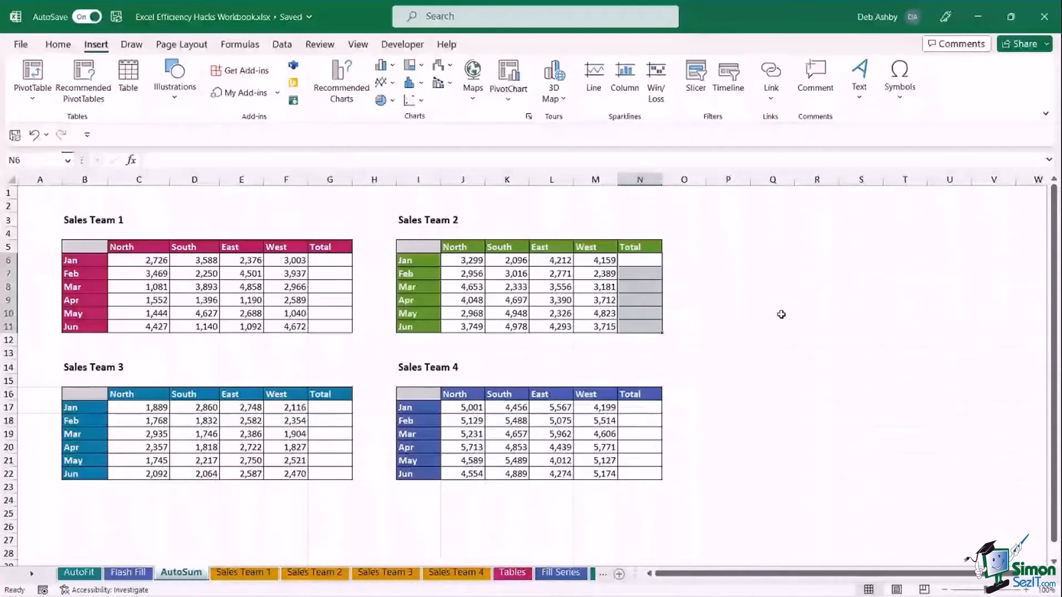
pyautogui.click(781, 315)
pyautogui.click(330, 260)
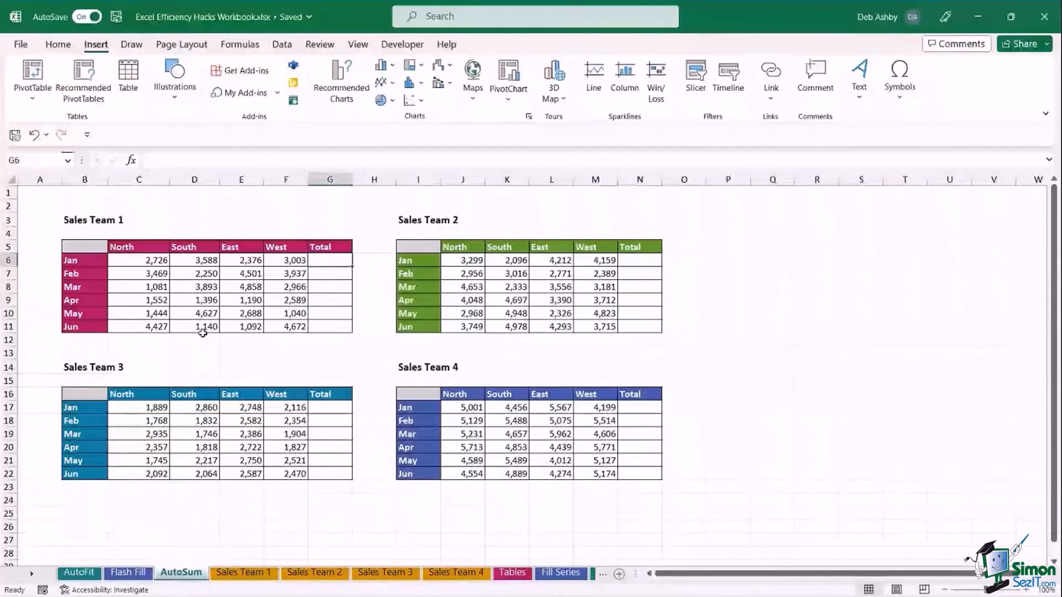
# Select all four team tables' figures with their Total columns and AutoSum every row with Alt+=.
pyautogui.moveTo(145, 261); pyautogui.dragTo(330, 327)
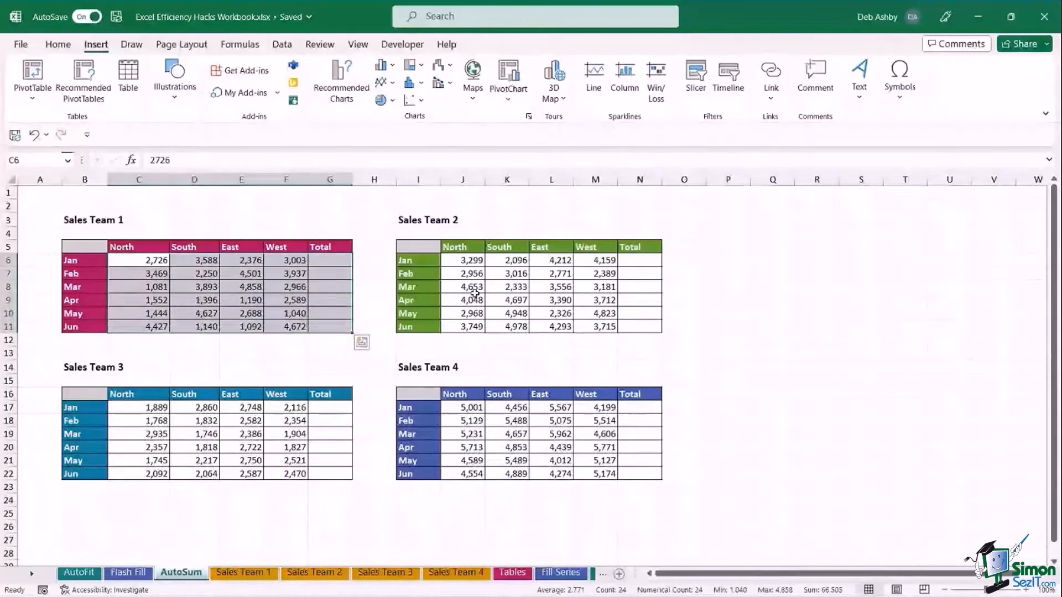
pyautogui.moveTo(462, 260); pyautogui.dragTo(635, 325)
pyautogui.keyDown('ctrl'); pyautogui.click(128, 408); pyautogui.keyUp('ctrl')
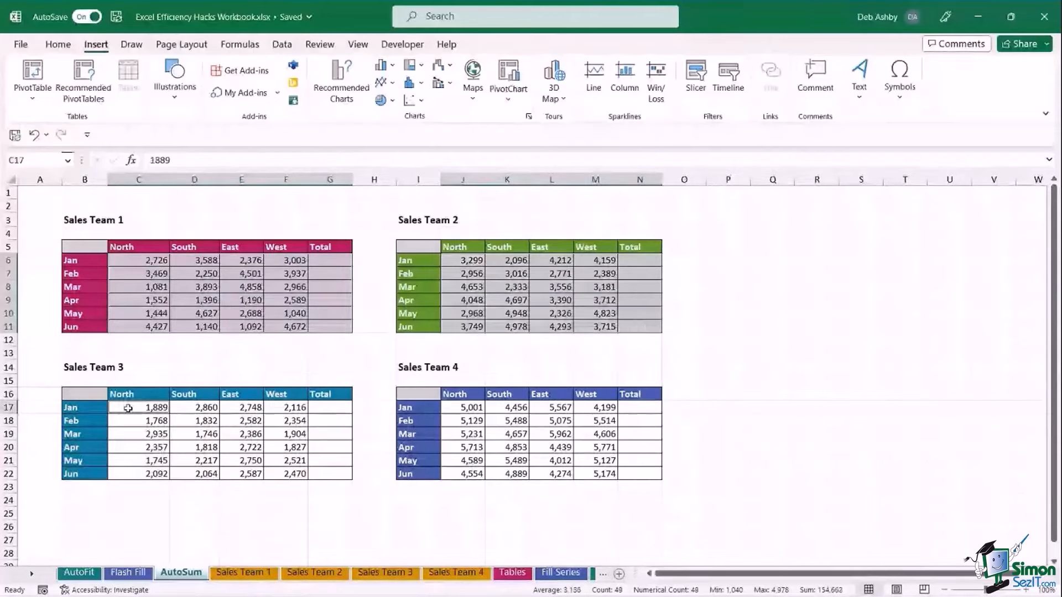
pyautogui.moveTo(128, 408); pyautogui.dragTo(330, 475)
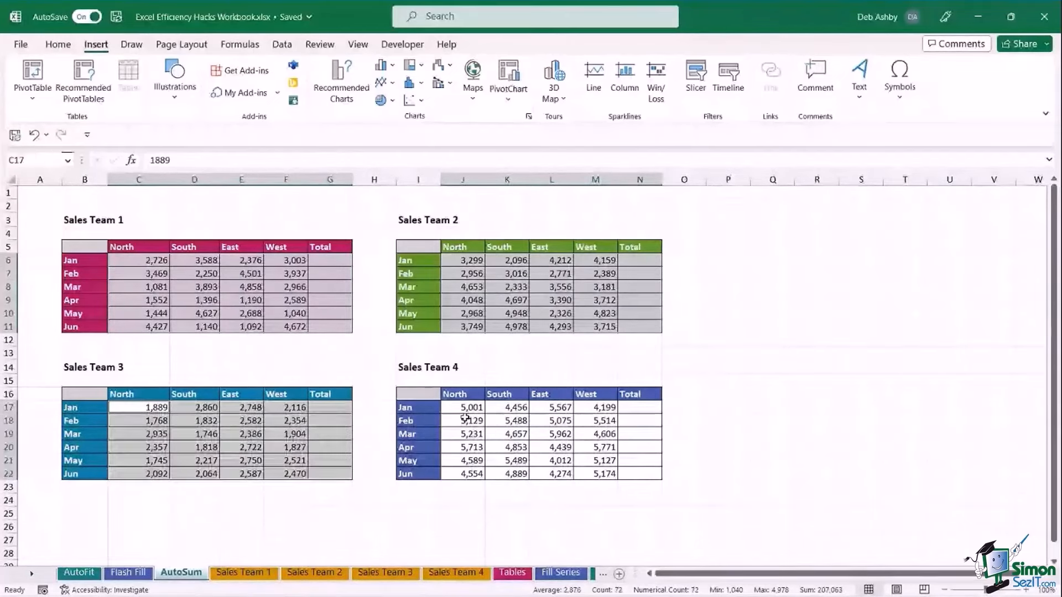
pyautogui.moveTo(463, 409); pyautogui.dragTo(636, 475)
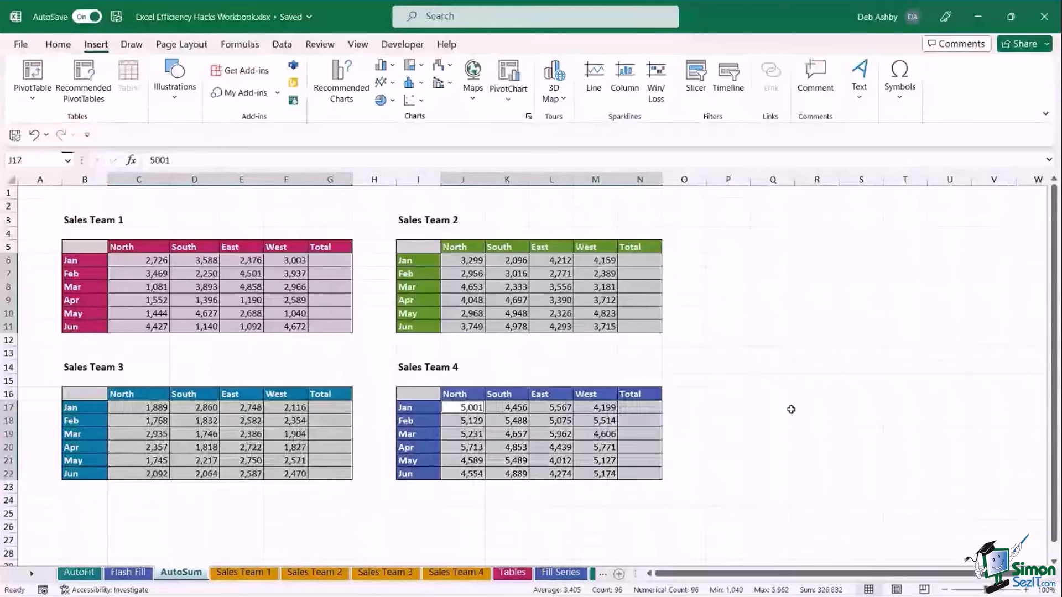
pyautogui.hotkey('alt', '=')
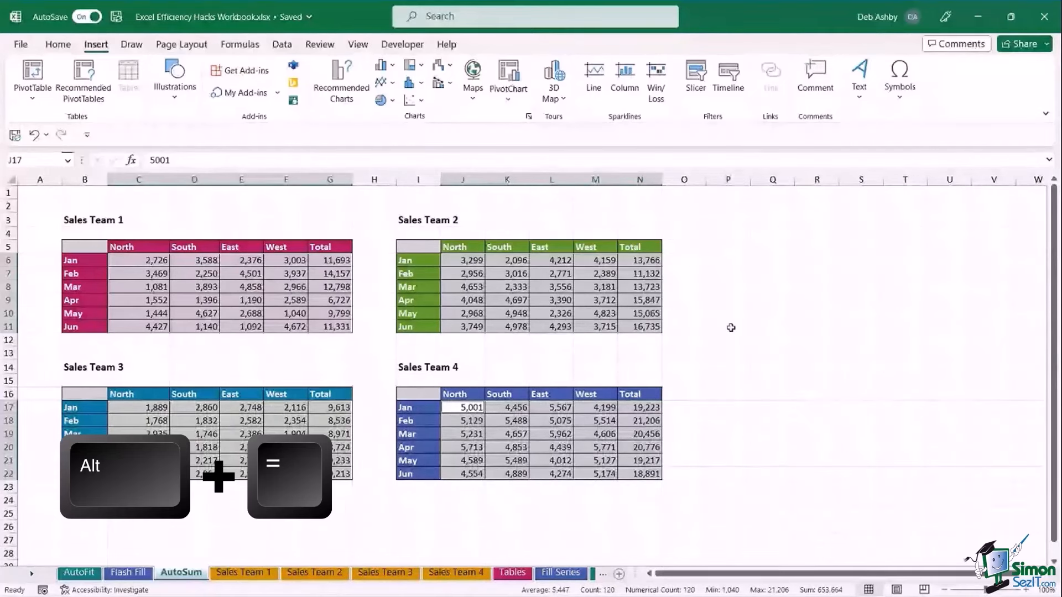
pyautogui.click(728, 286)
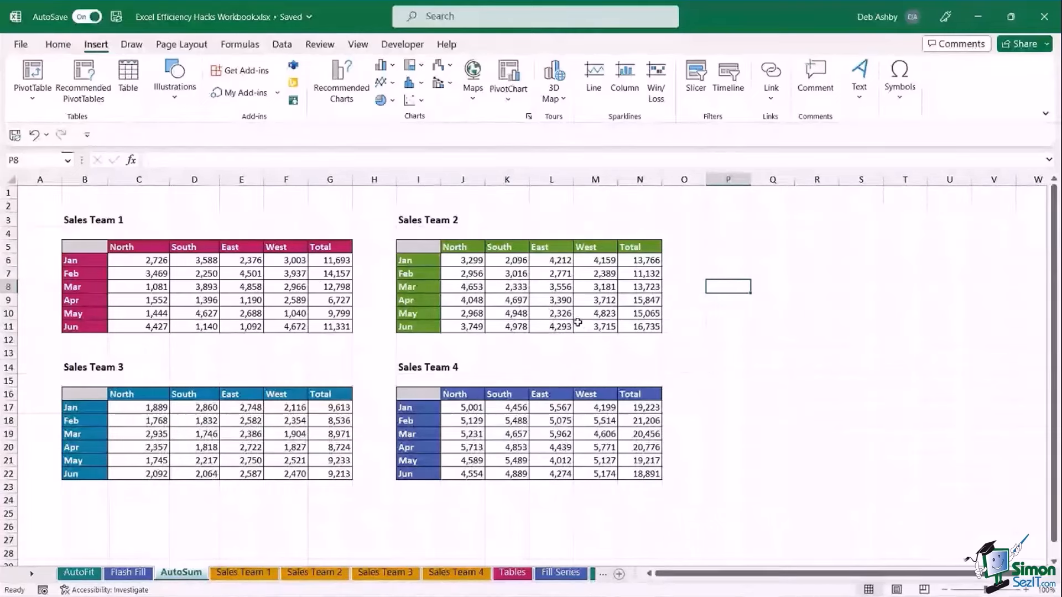
pyautogui.click(830, 355)
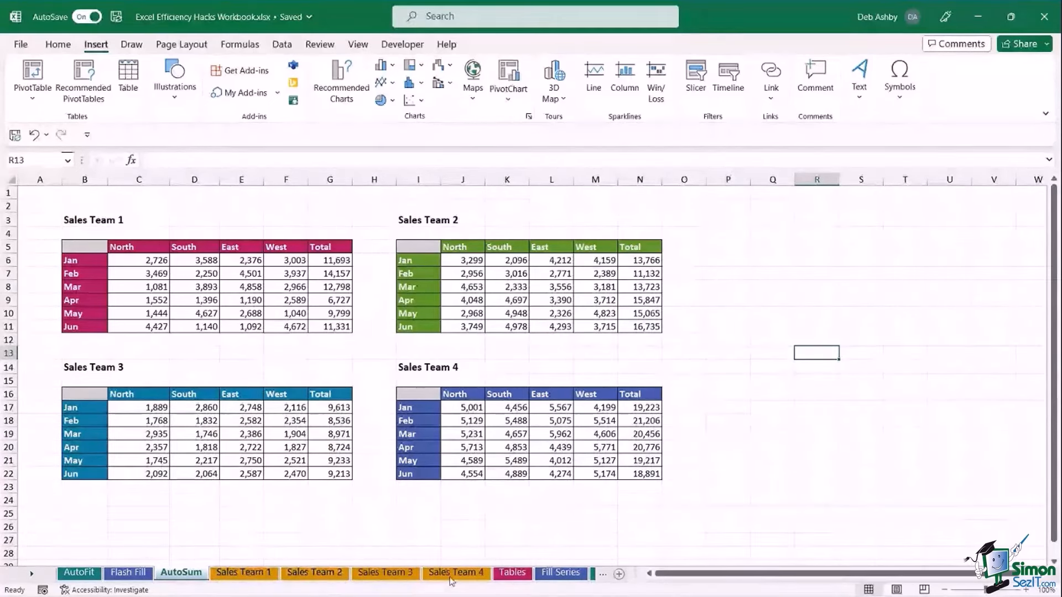
# Look through the Sales Team 1 to 4 sheets, ending back on Sales Team 1.
pyautogui.click(256, 574)
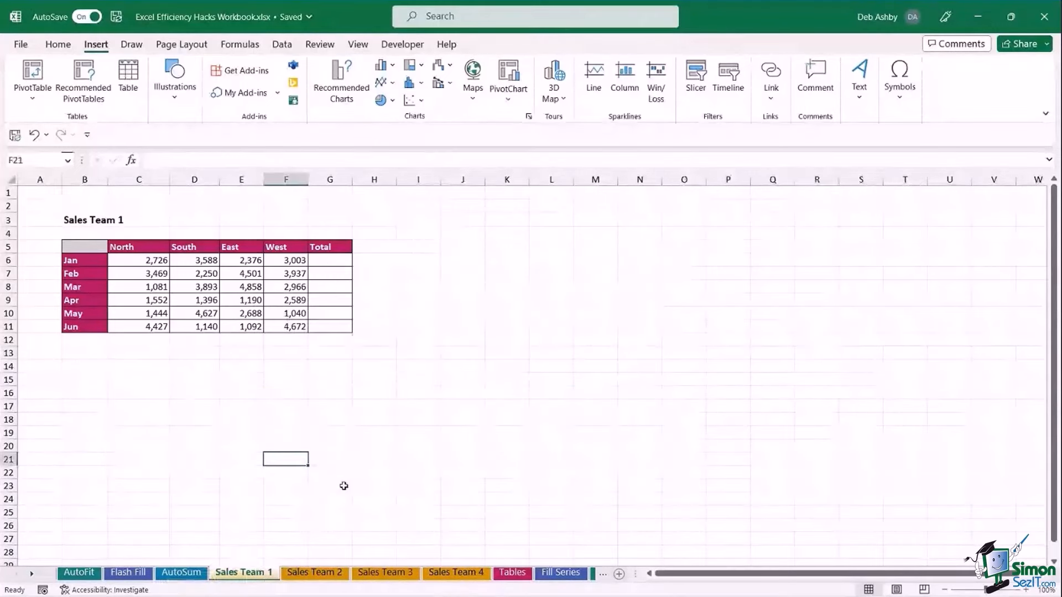
pyautogui.click(317, 574)
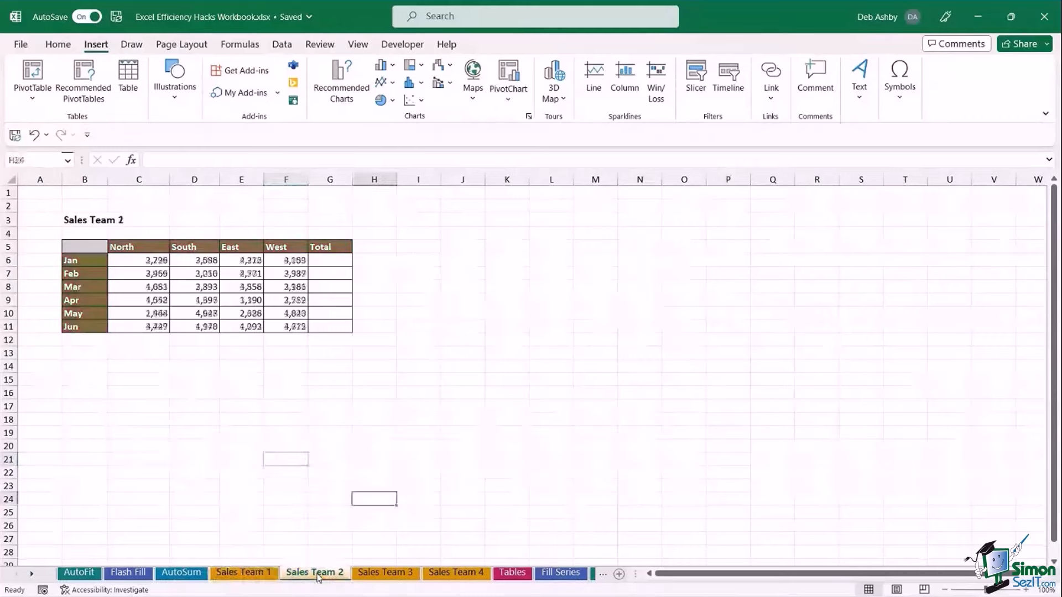
pyautogui.click(387, 574)
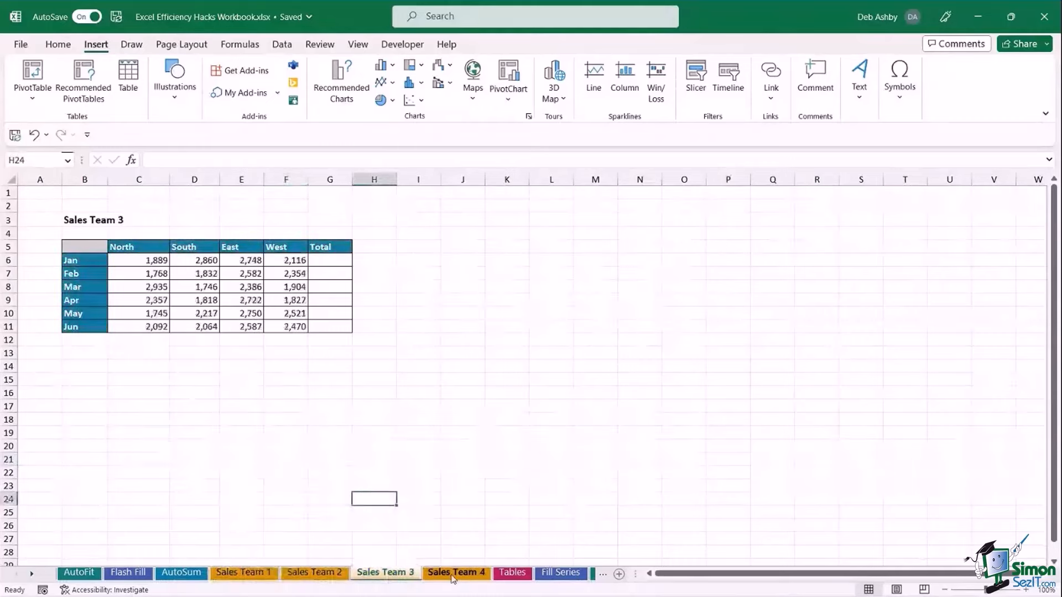
pyautogui.click(452, 574)
pyautogui.click(240, 573)
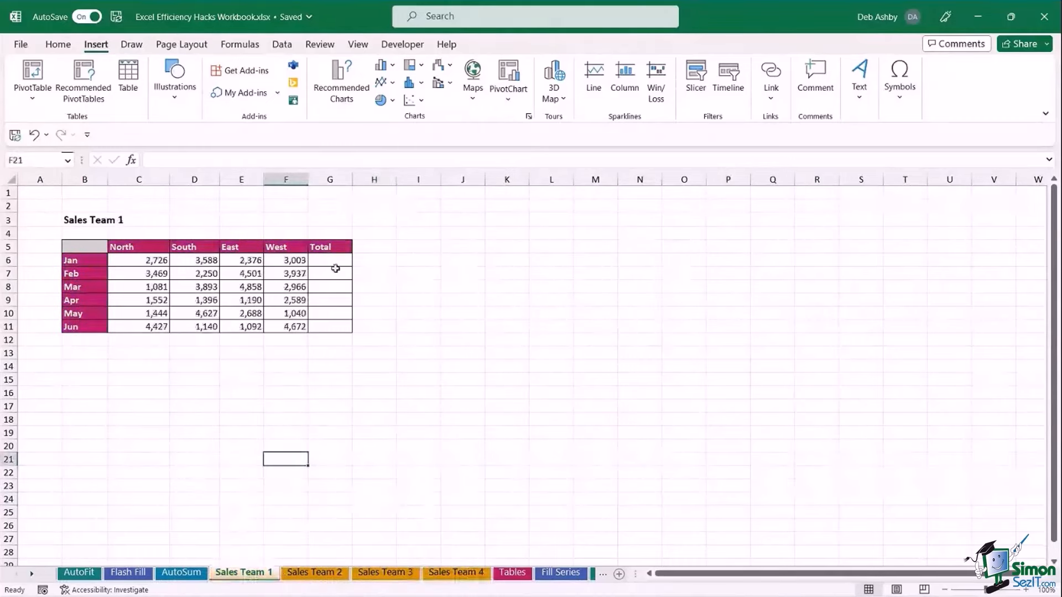
# Group the Sales Team 1 through Sales Team 4 sheets with a Shift+click.
pyautogui.click(545, 300)
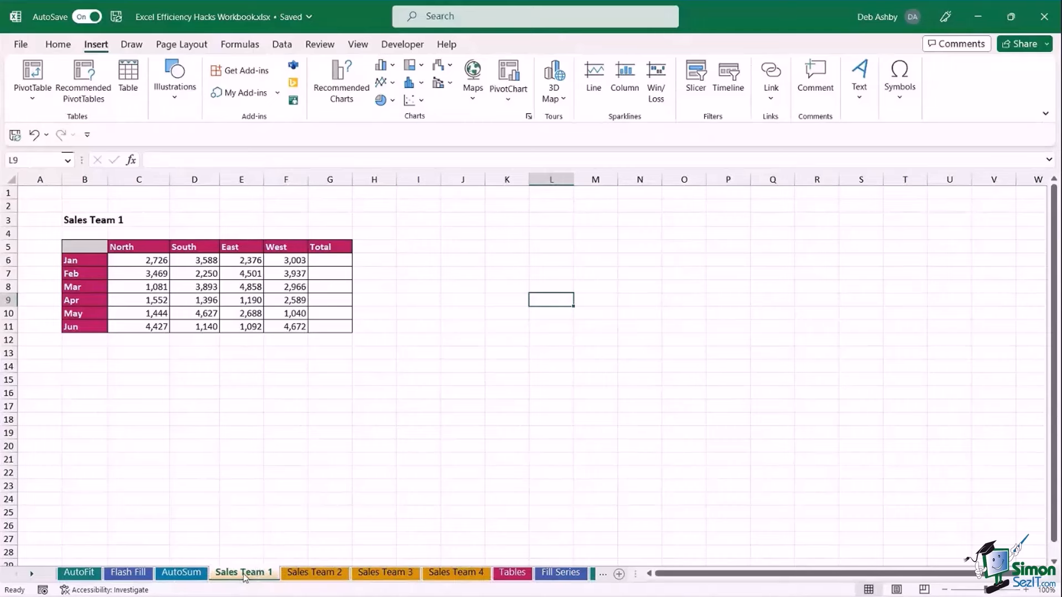
pyautogui.press('shift')
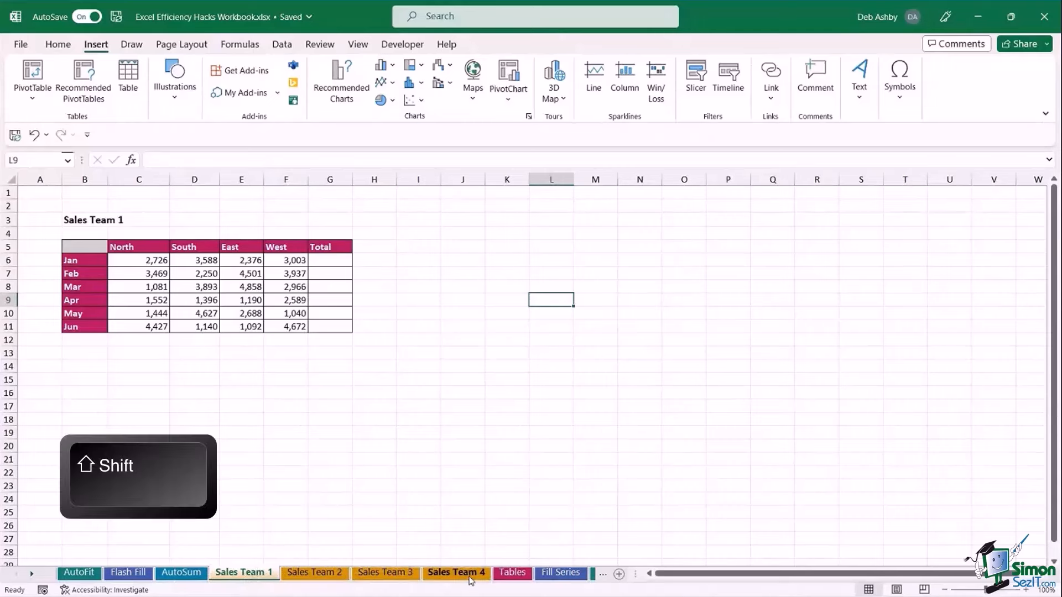
pyautogui.keyDown('shift'); pyautogui.click(470, 579); pyautogui.keyUp('shift')
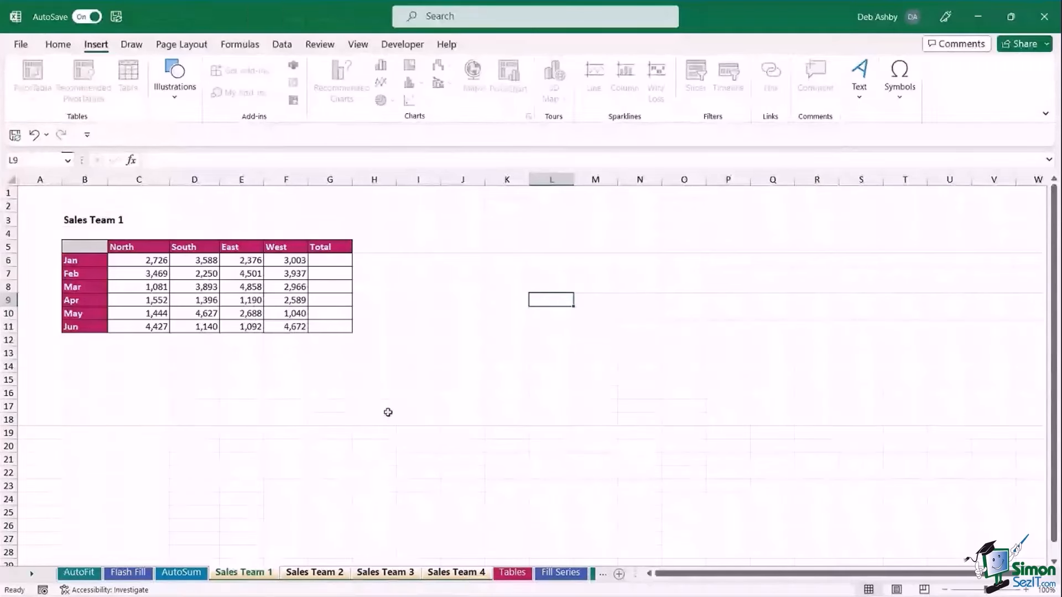
# Select C6:G11 on the grouped sheets and AutoSum each row into the Total column.
pyautogui.moveTo(133, 263); pyautogui.dragTo(324, 328)
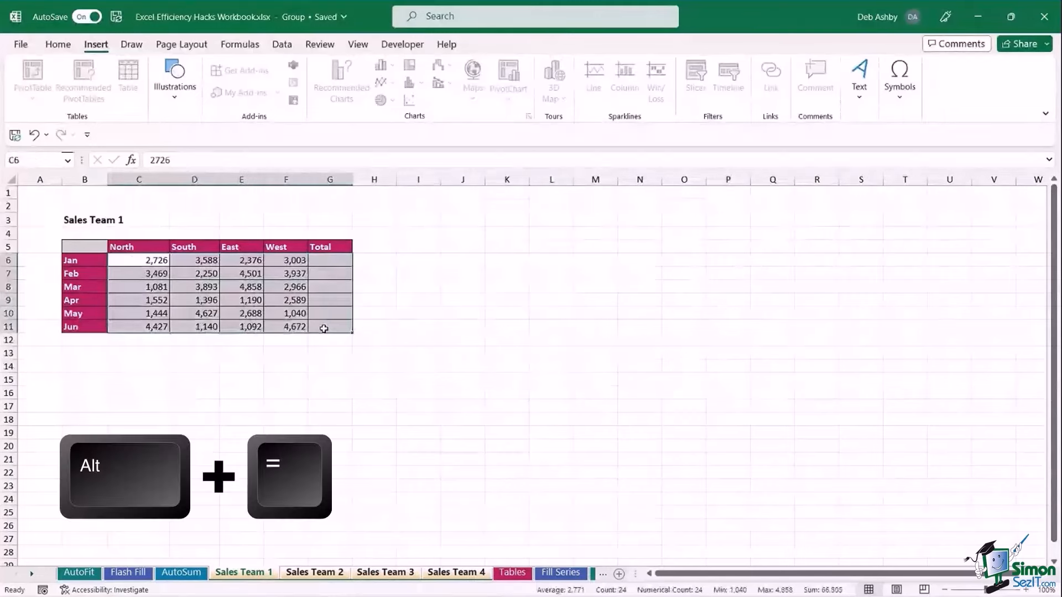
pyautogui.hotkey('alt', '=')
pyautogui.click(531, 315)
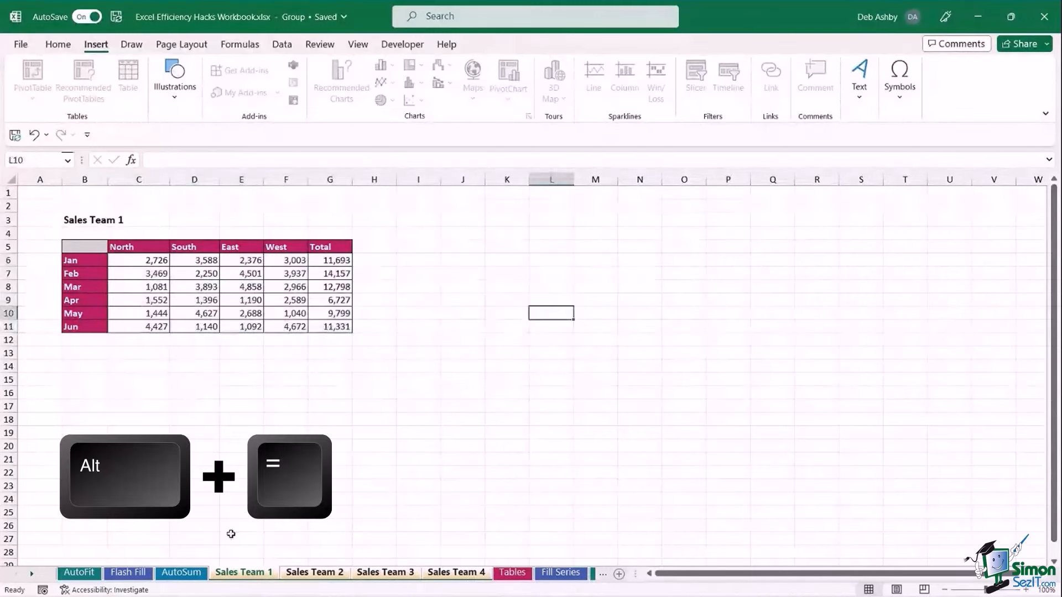
# Verify the totals on Sales Team 2, 3 and 4, then ungroup and return to AutoSum.
pyautogui.click(309, 575)
pyautogui.click(386, 575)
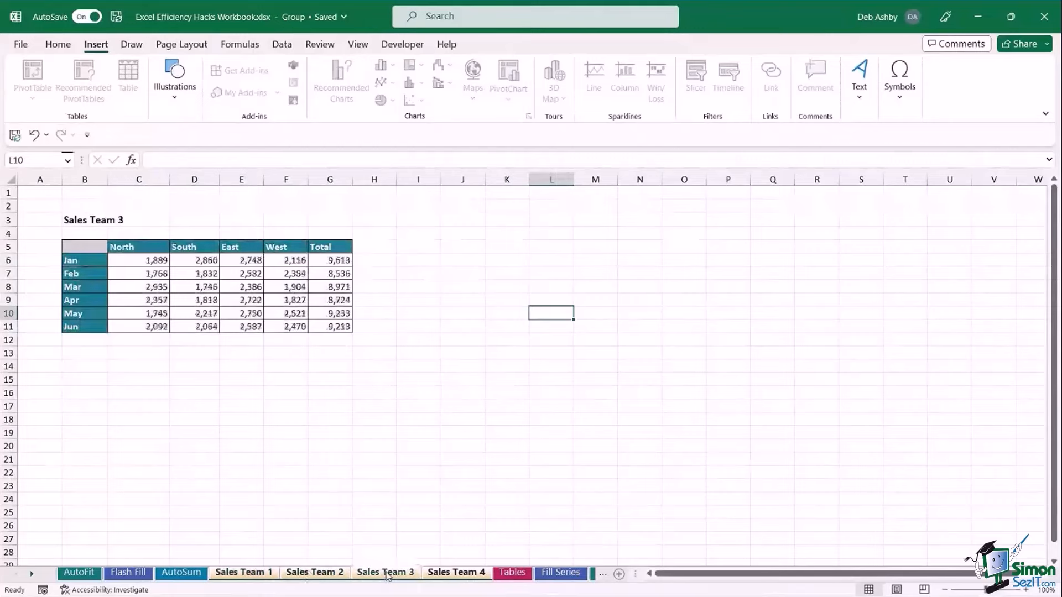
pyautogui.click(457, 574)
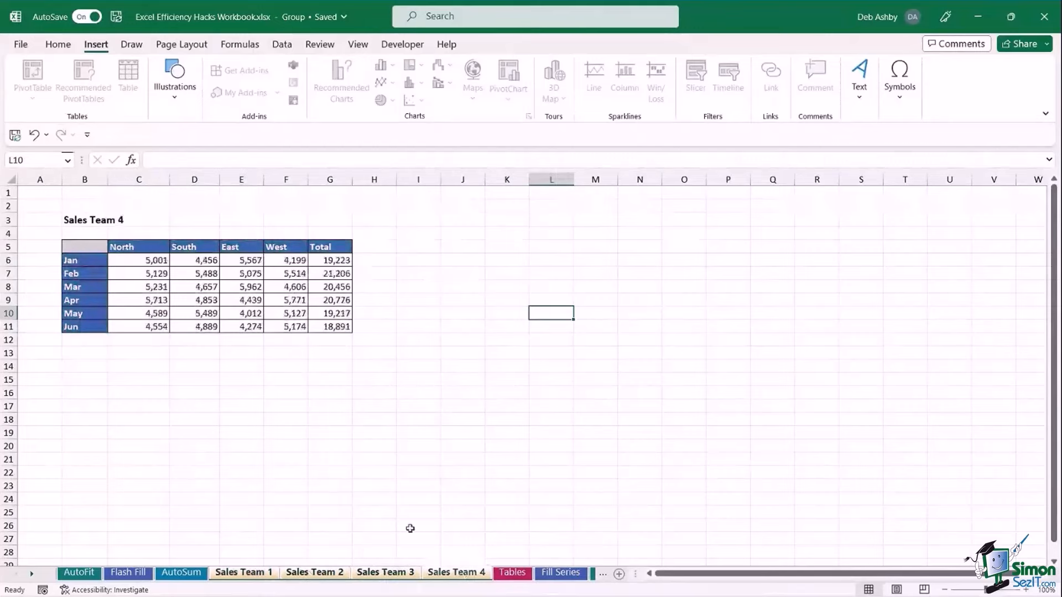
pyautogui.click(238, 572)
pyautogui.click(181, 572)
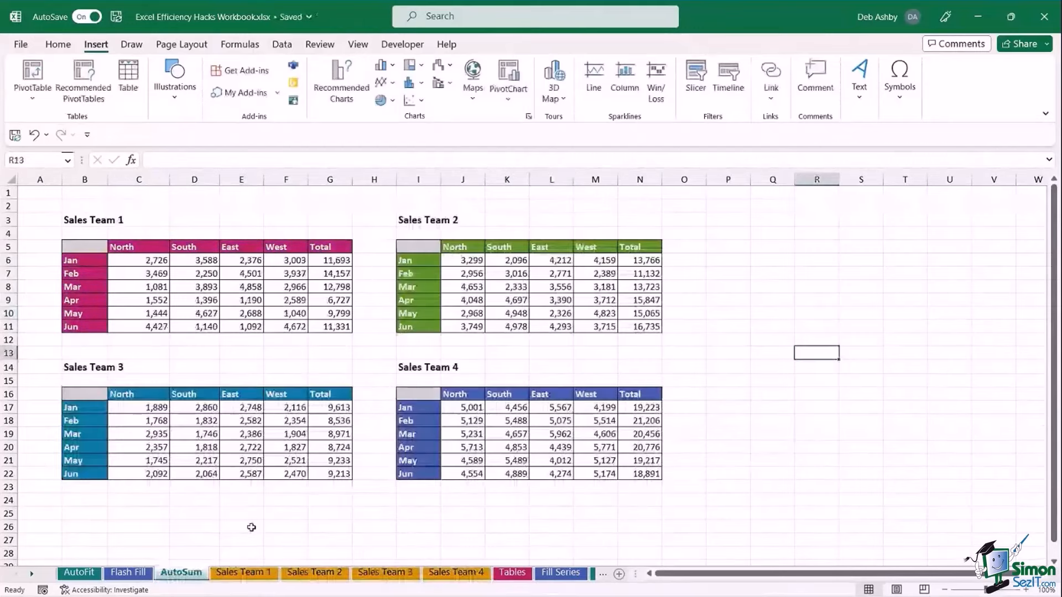
# Compare the Sales Team 1 and 2 sheets, ending on Sales Team 1 with totals like 11,693 and 14,157.
pyautogui.click(265, 575)
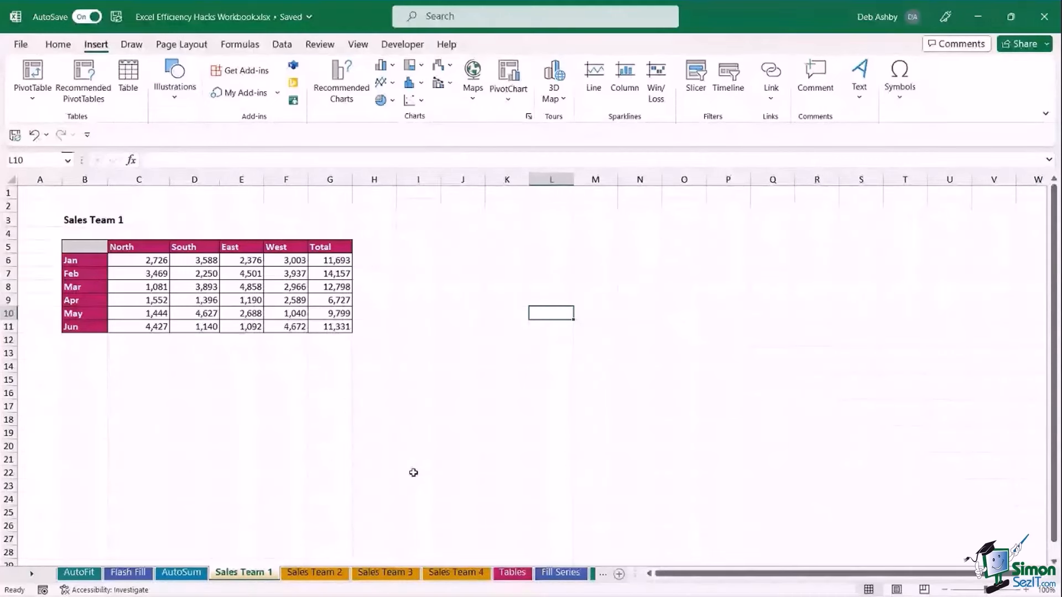
pyautogui.click(323, 574)
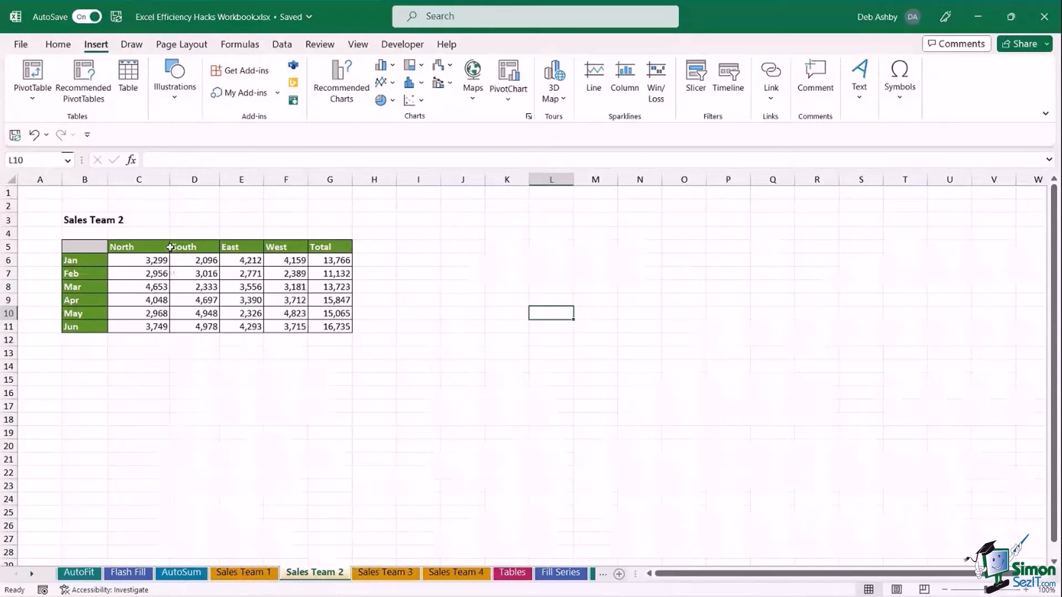
pyautogui.click(257, 575)
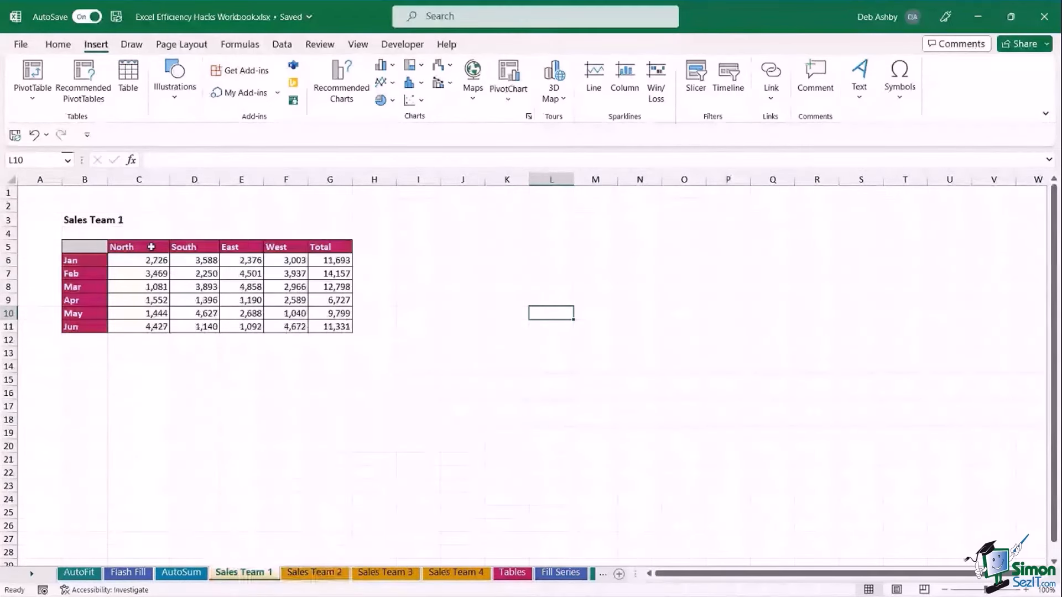
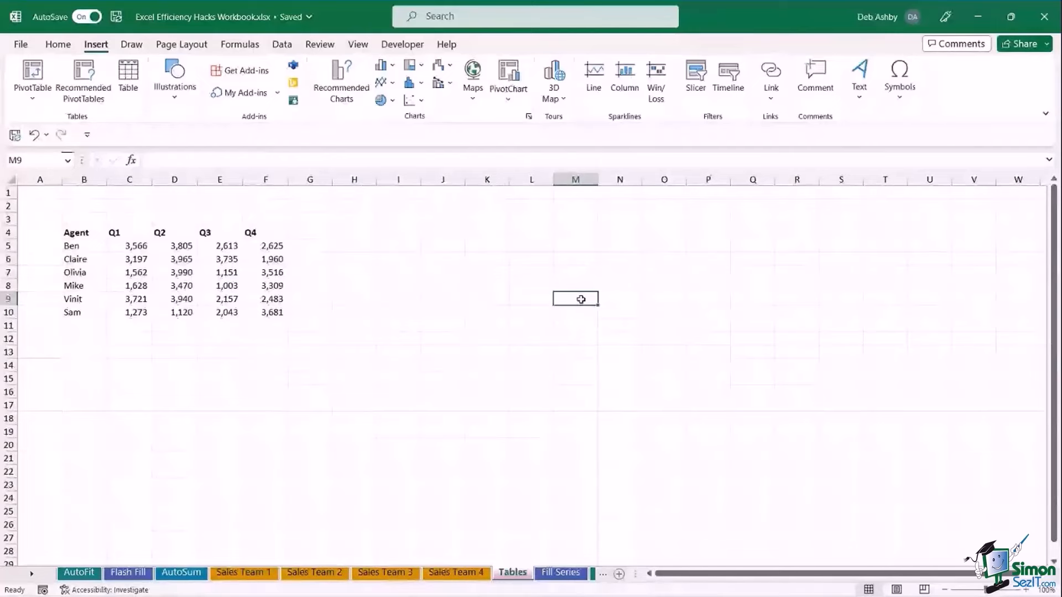
# Select the Agent table's headers and quarterly figures, ending on cell D6.
pyautogui.moveTo(77, 233); pyautogui.dragTo(205, 233)
pyautogui.click(81, 245)
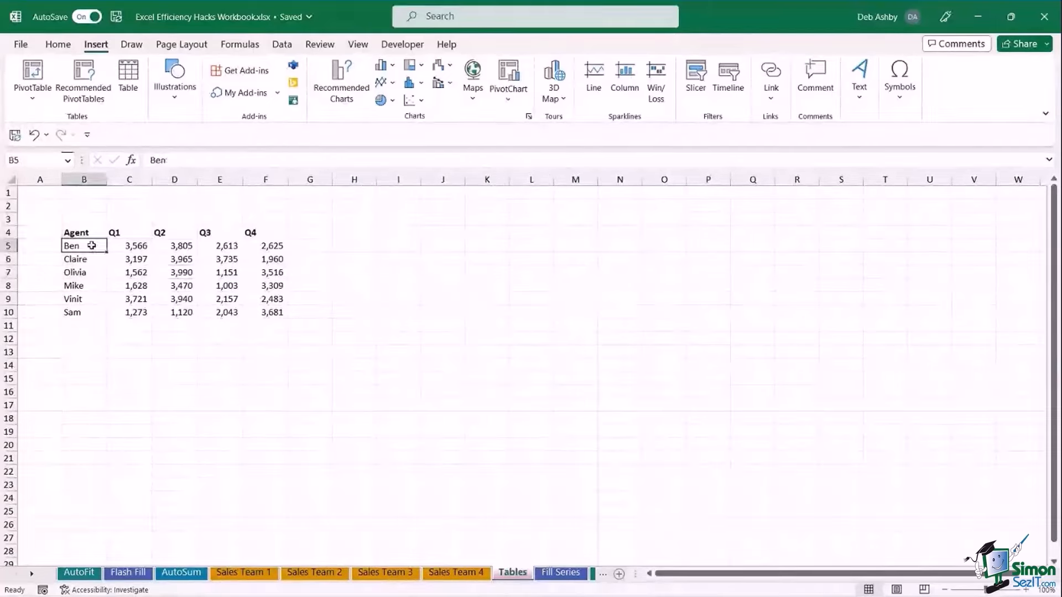
pyautogui.click(145, 247)
pyautogui.moveTo(148, 248); pyautogui.dragTo(280, 313)
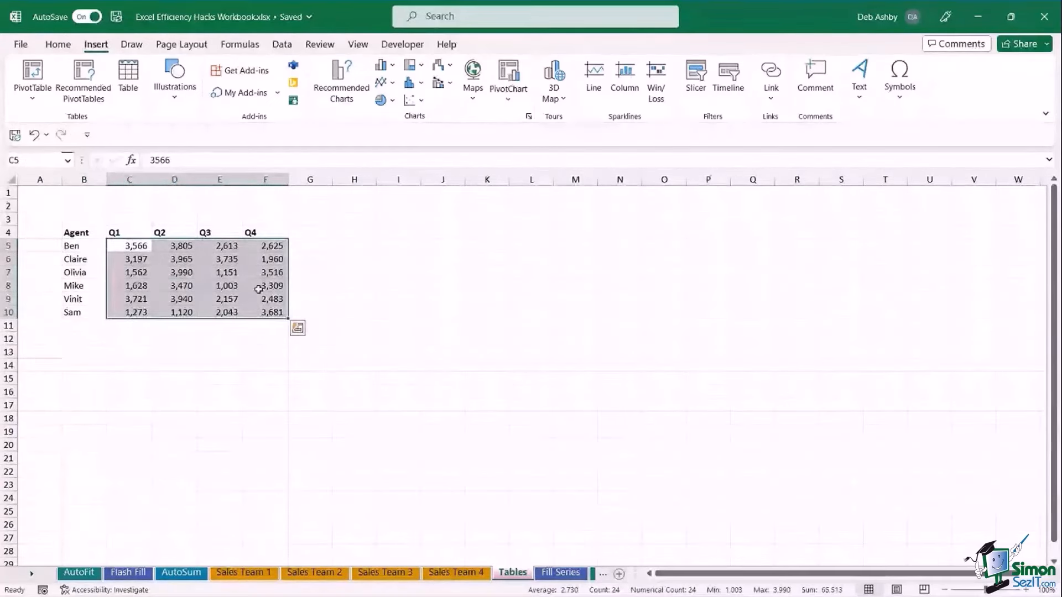
pyautogui.click(225, 286)
pyautogui.press('Up')
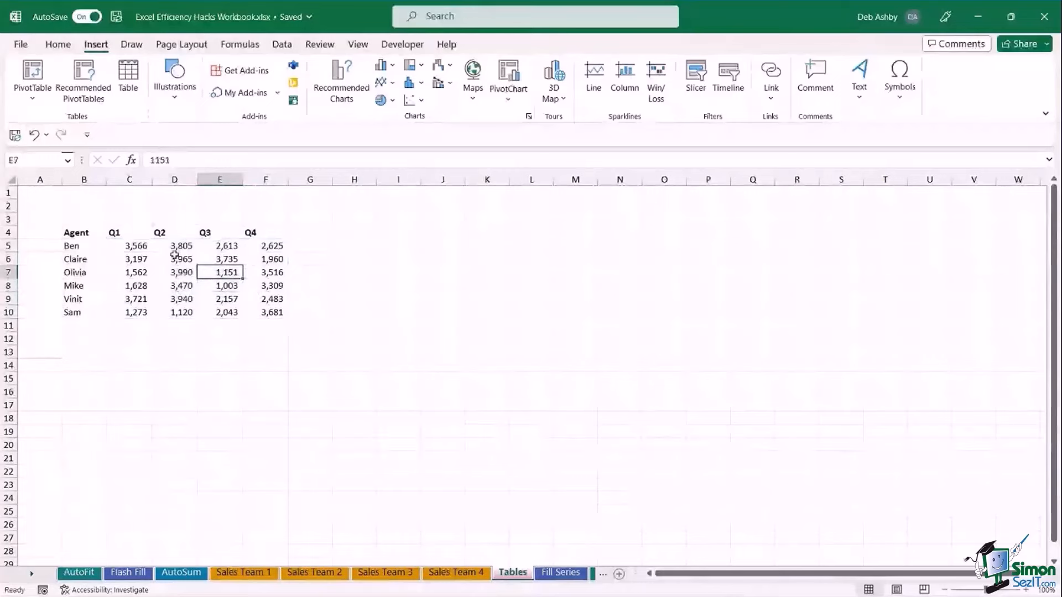
pyautogui.click(188, 259)
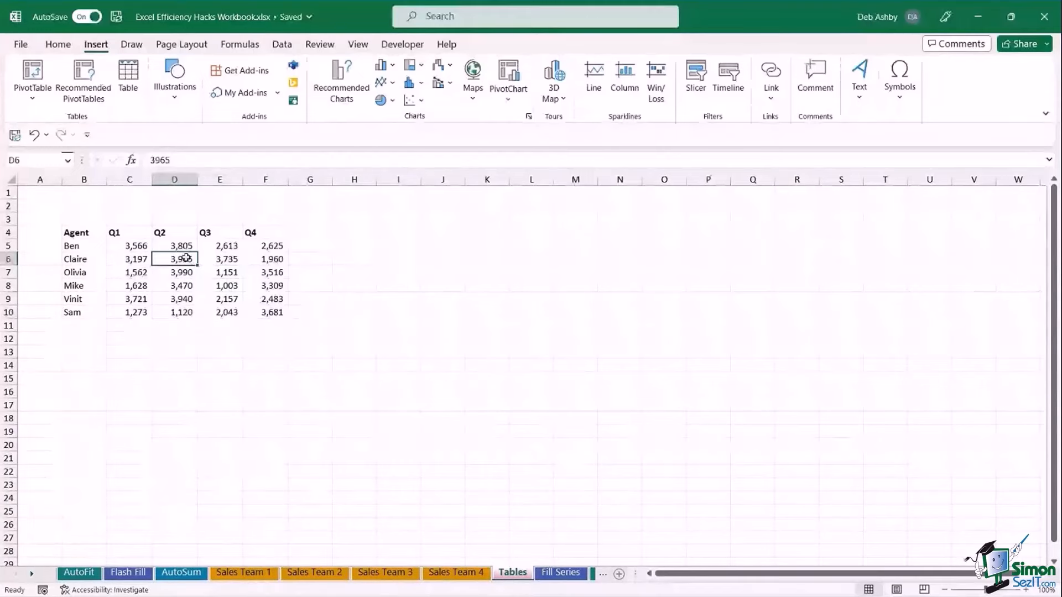
pyautogui.click(219, 262)
pyautogui.click(133, 272)
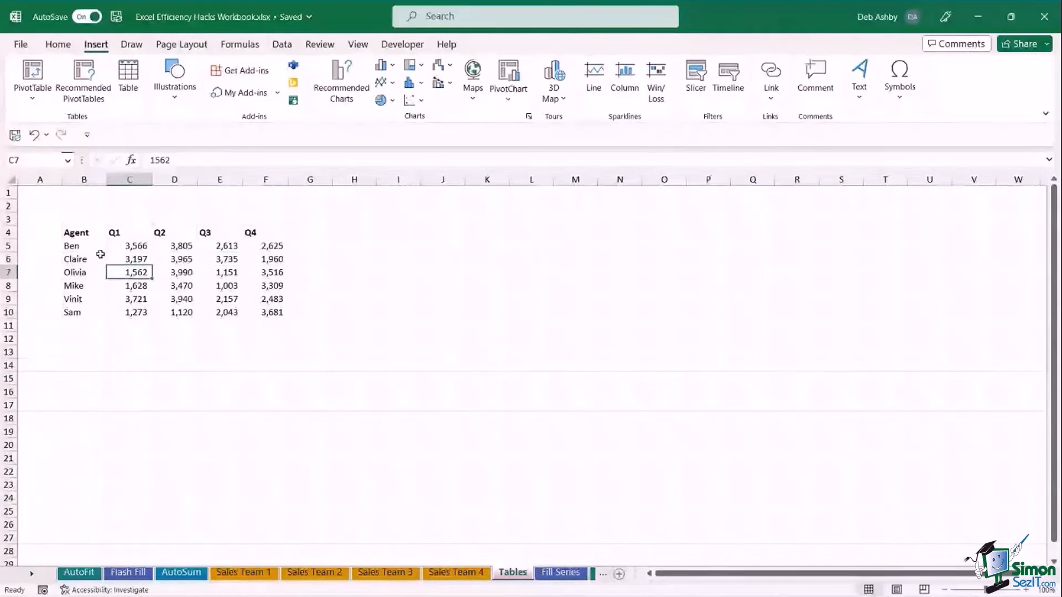
pyautogui.click(188, 272)
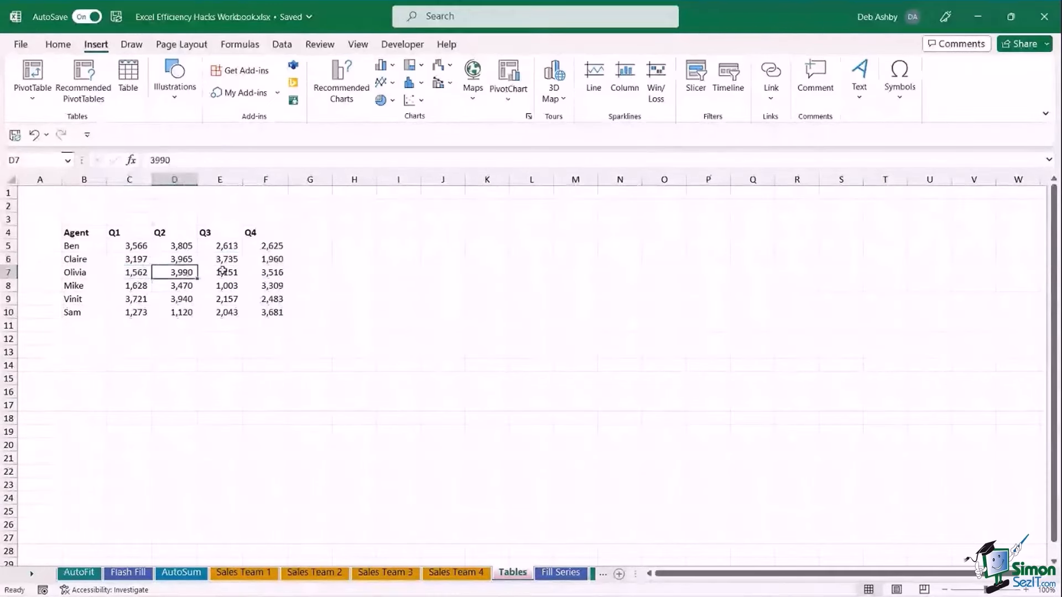
pyautogui.click(183, 264)
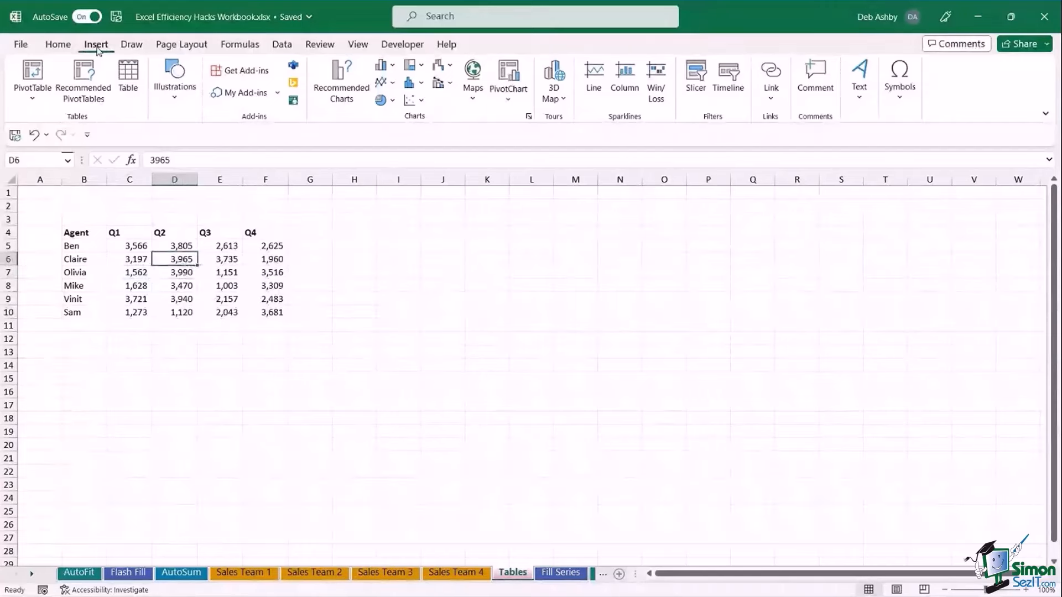
# Insert a clustered column chart of the Agent table and move it beside the table.
pyautogui.click(392, 67)
pyautogui.click(392, 115)
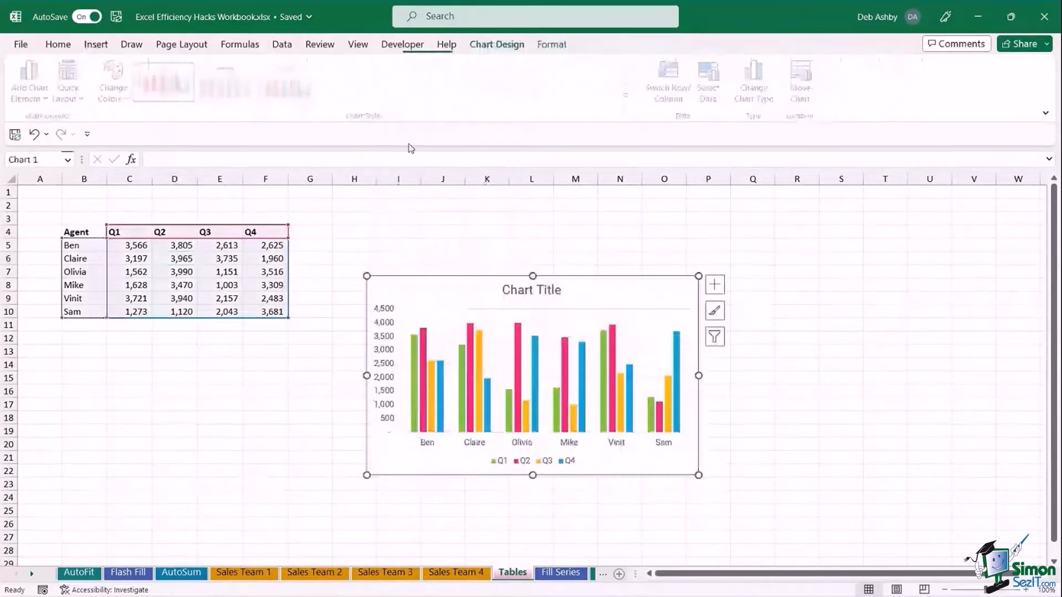
pyautogui.moveTo(564, 268); pyautogui.dragTo(615, 237)
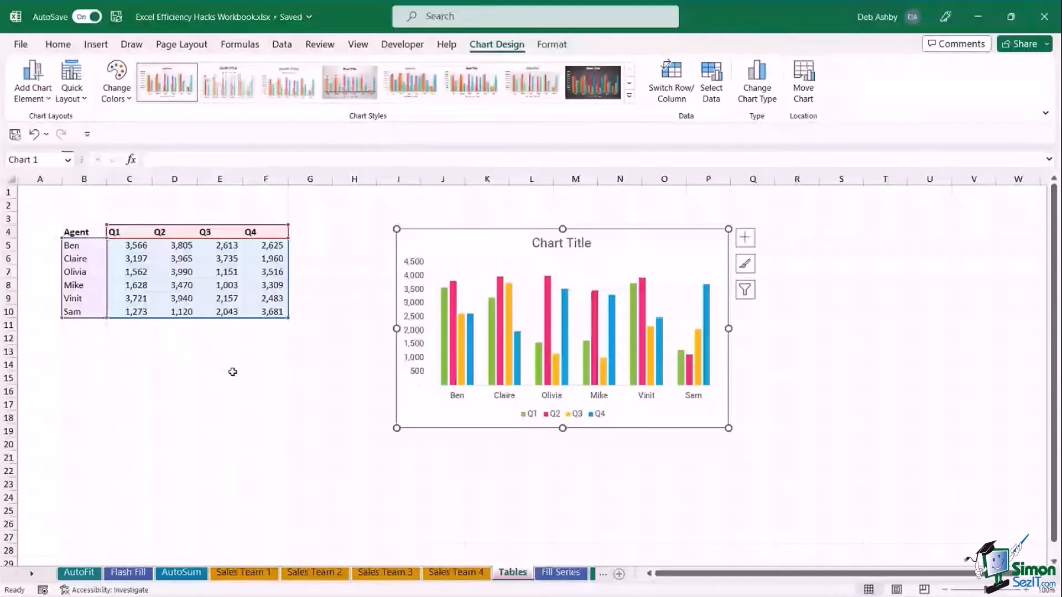
pyautogui.click(320, 404)
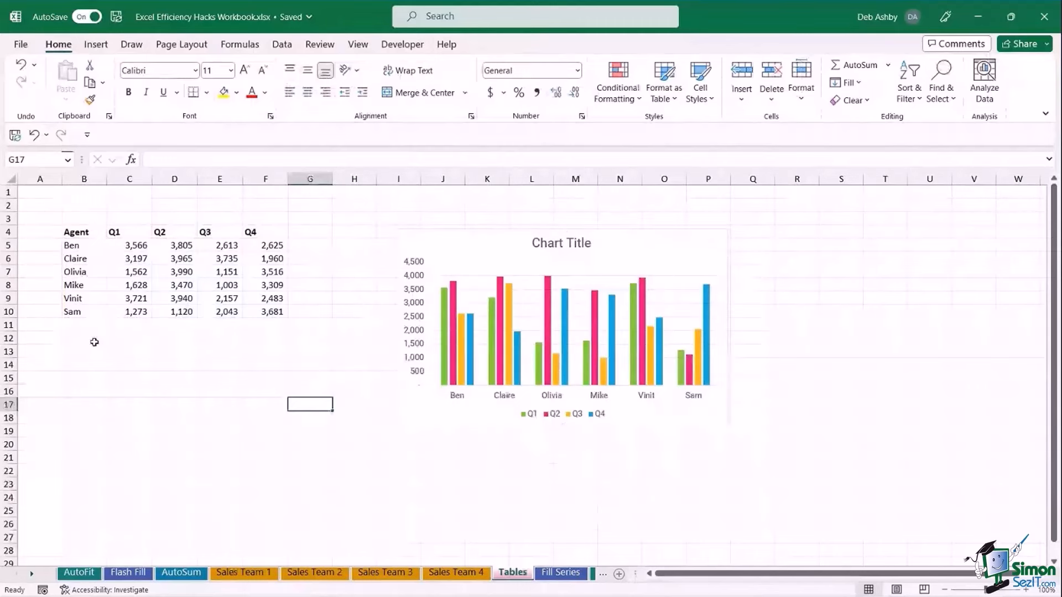
# Add agent Deb in row 11 with 2,000, 3,000, 4,000 and 5,000 for Q1–Q4.
pyautogui.click(89, 327)
pyautogui.write('Deb')
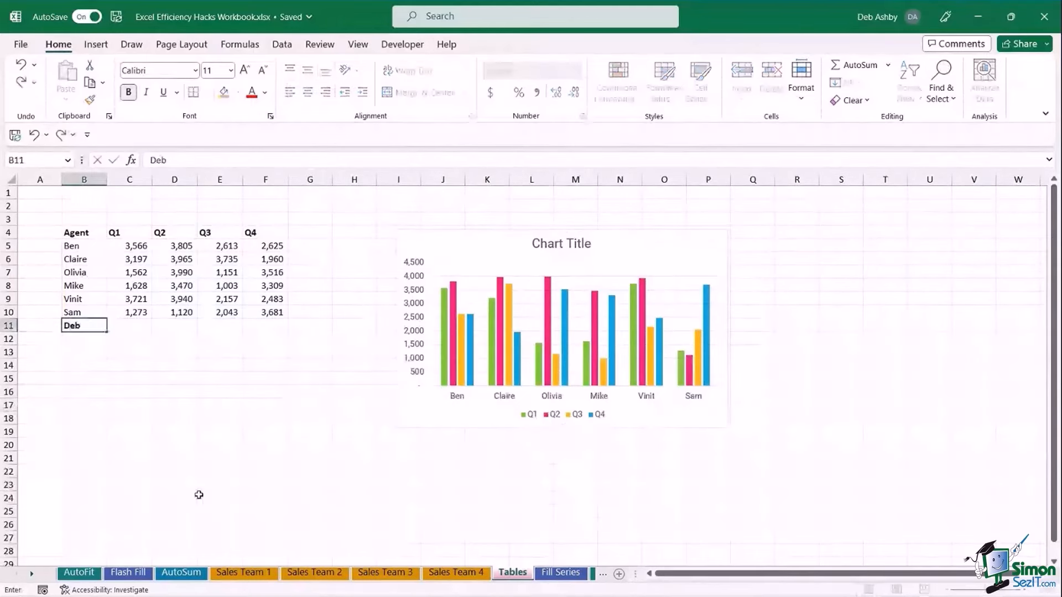
pyautogui.press('Tab')
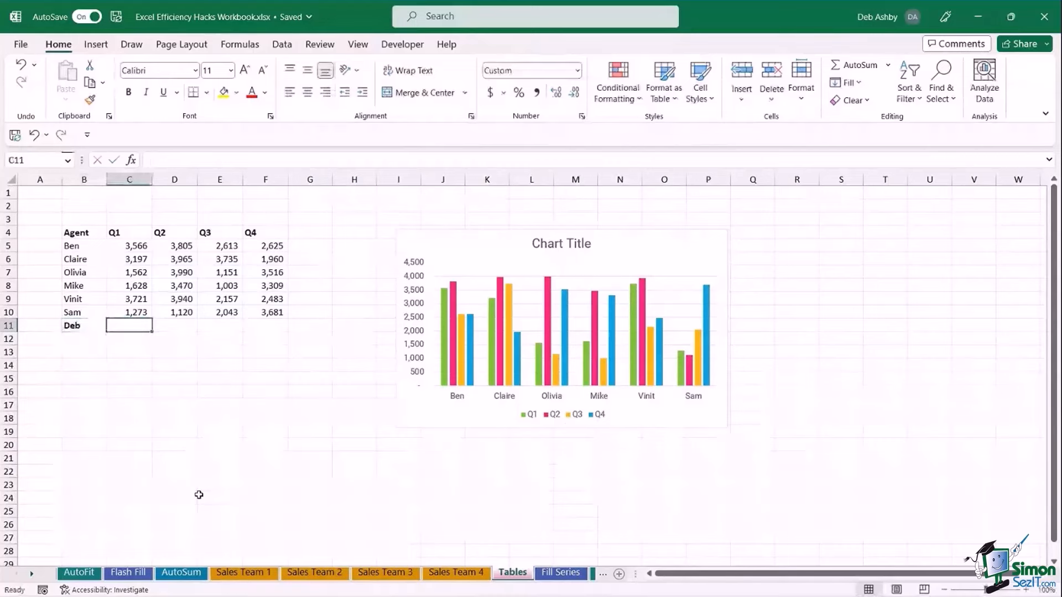
pyautogui.write('2000')
pyautogui.press('Tab')
pyautogui.write('3')
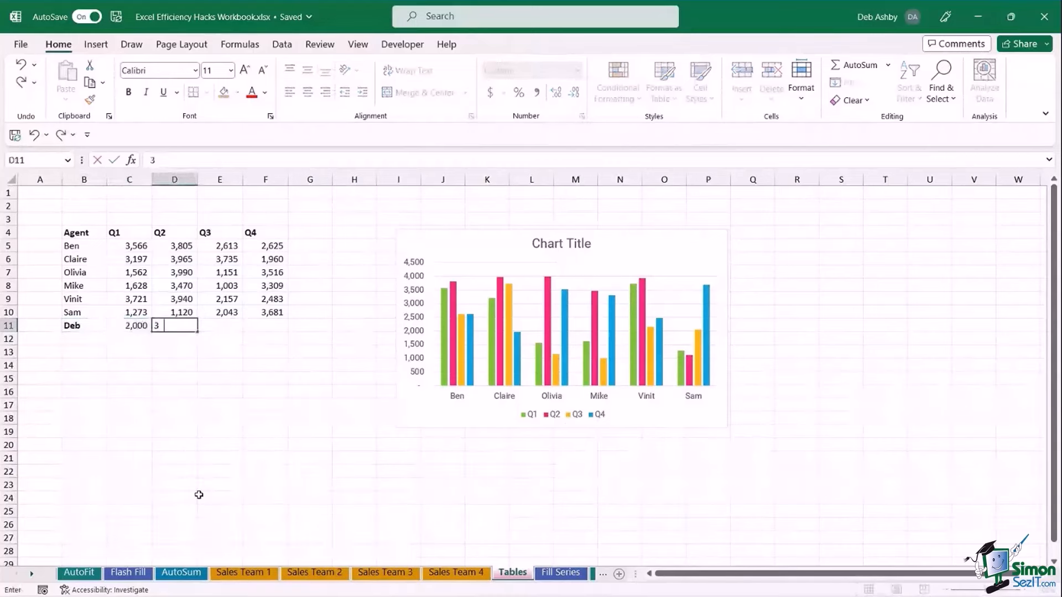
pyautogui.write(',000')
pyautogui.press('Tab')
pyautogui.write('4000')
pyautogui.press('Tab')
pyautogui.write('5,00')
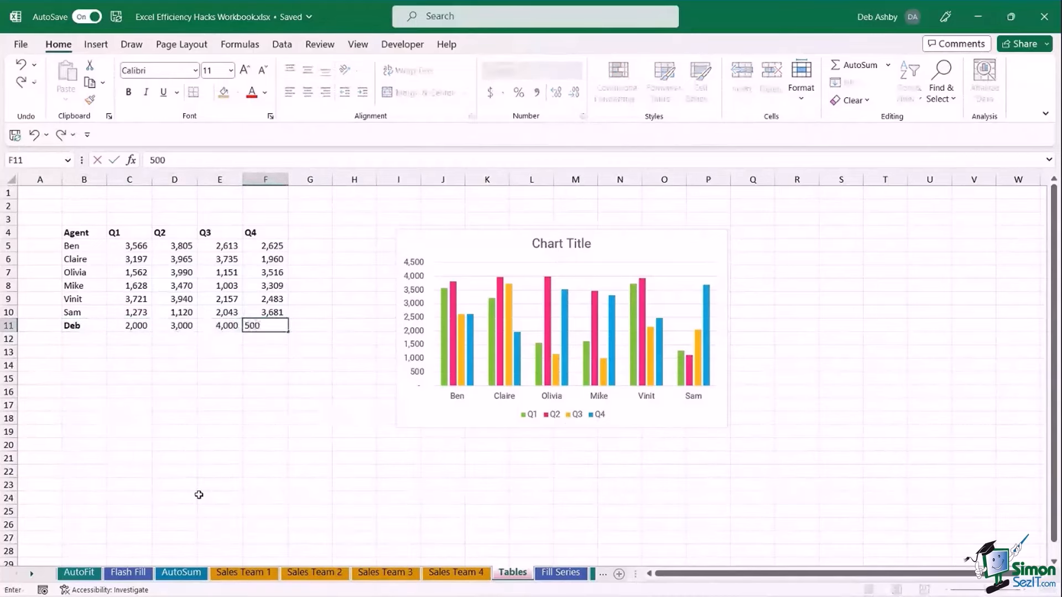
pyautogui.write('0')
pyautogui.press('Tab')
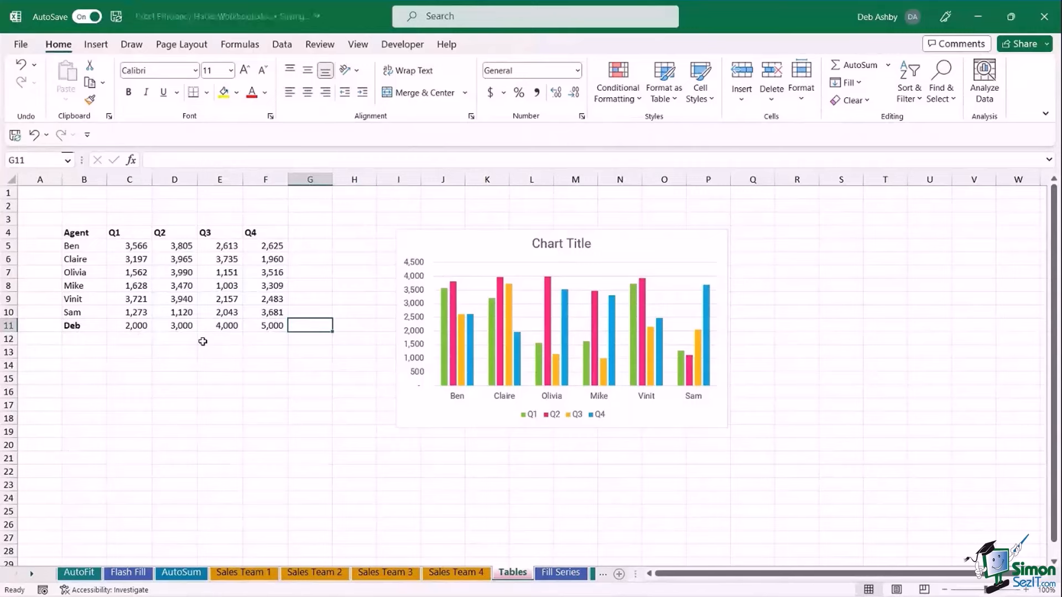
# Extend the chart's data range to Deb's row, restore it to row 10, then delete the chart.
pyautogui.click(395, 278)
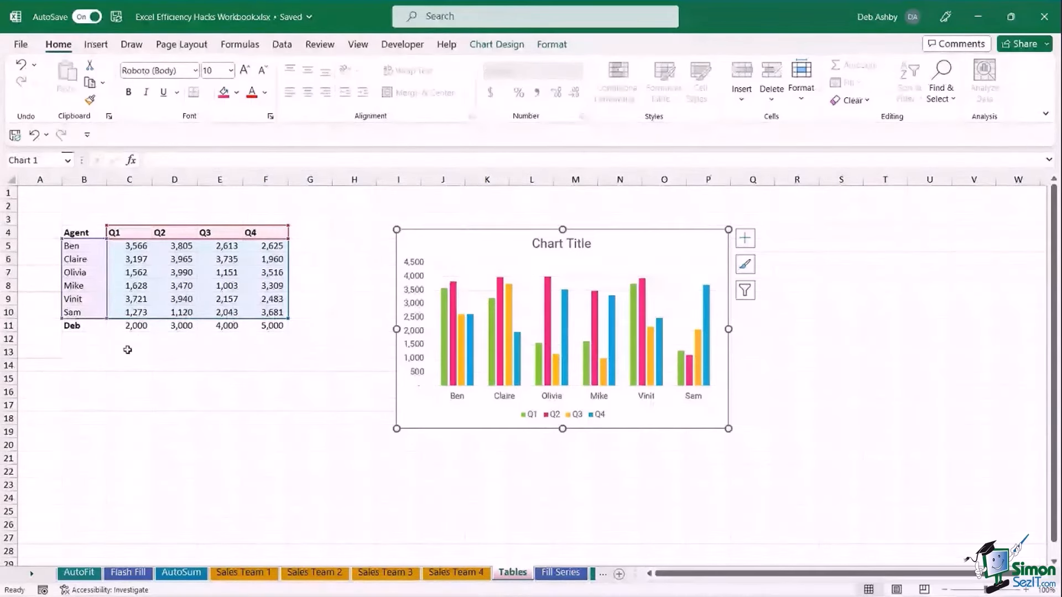
pyautogui.moveTo(288, 319); pyautogui.dragTo(286, 330)
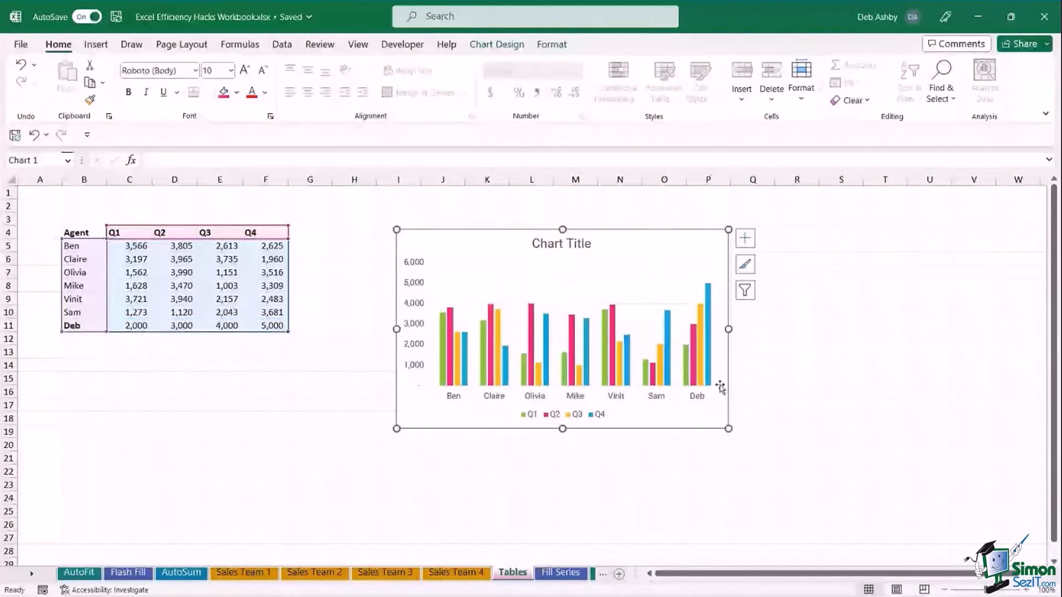
pyautogui.moveTo(288, 335); pyautogui.dragTo(286, 323)
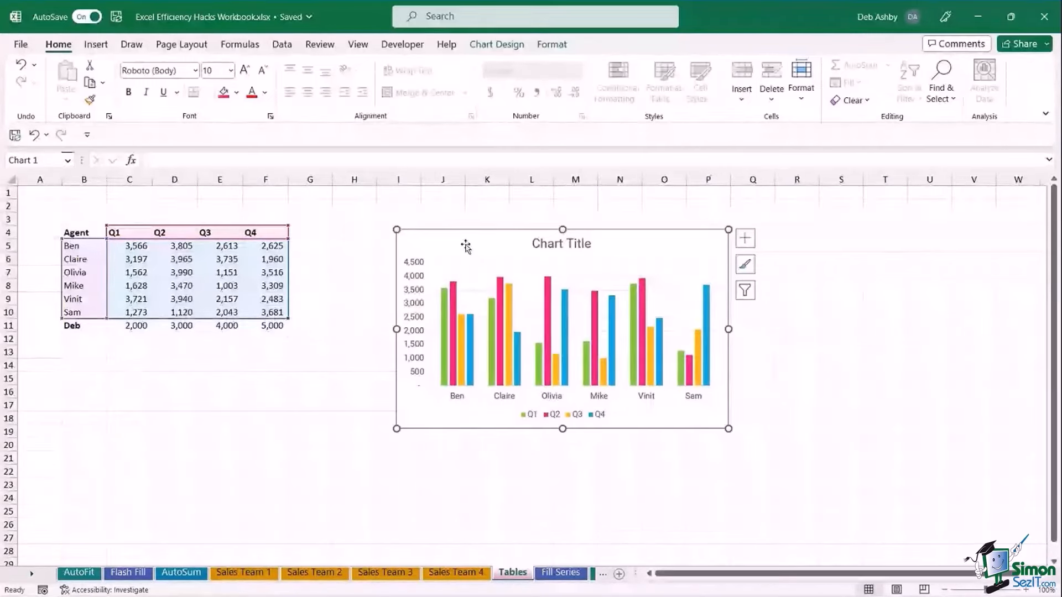
pyautogui.press('Delete')
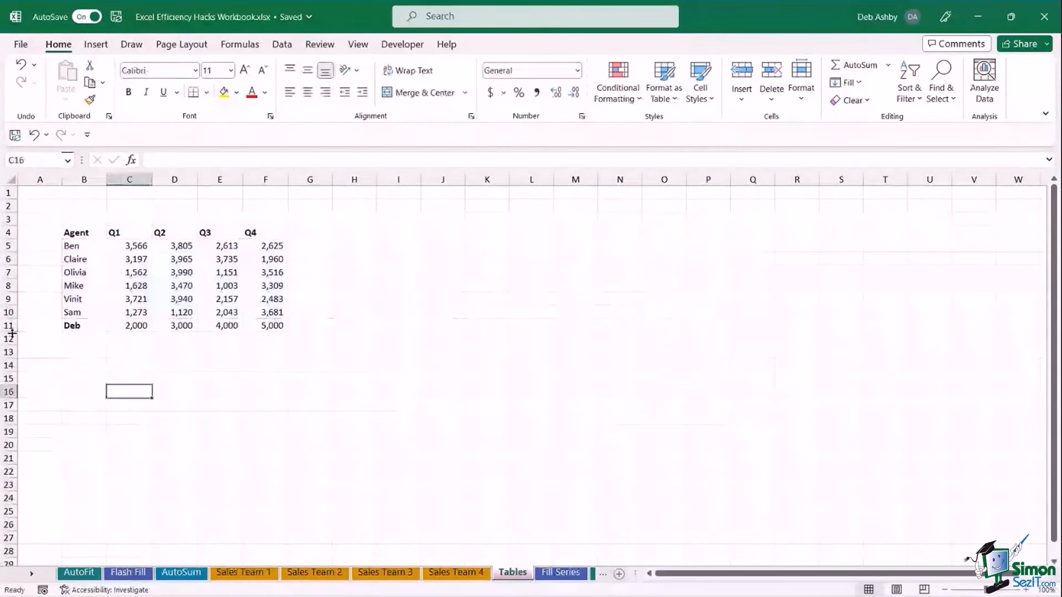
# Delete row 11 holding Deb's figures.
pyautogui.click(9, 326)
pyautogui.rightClick(9, 325)
pyautogui.click(51, 189)
pyautogui.click(369, 428)
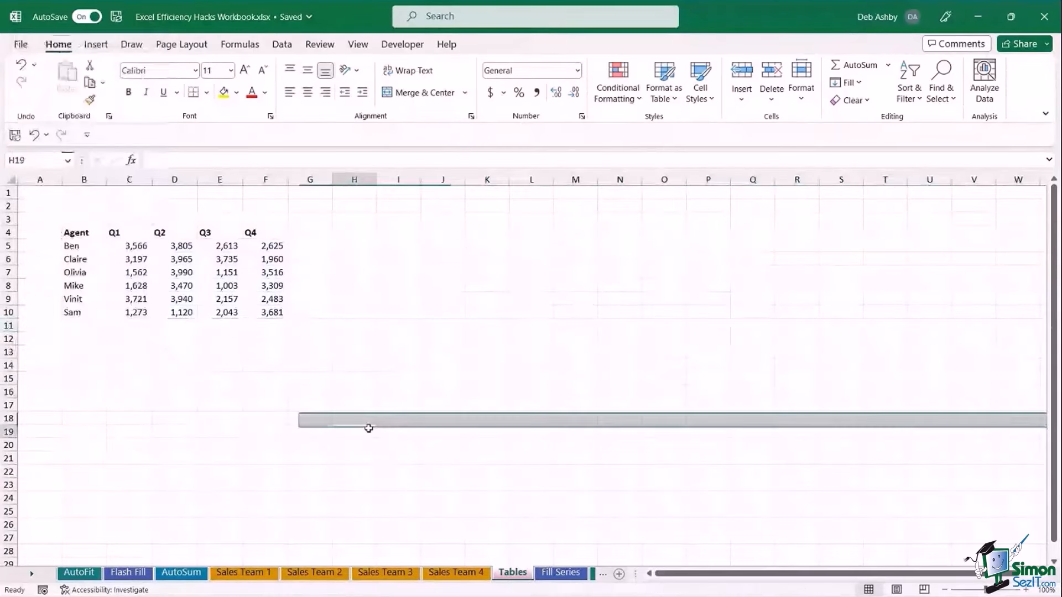
# Convert the Agent data B4:F10 into a table with headers using Ctrl+T.
pyautogui.click(174, 272)
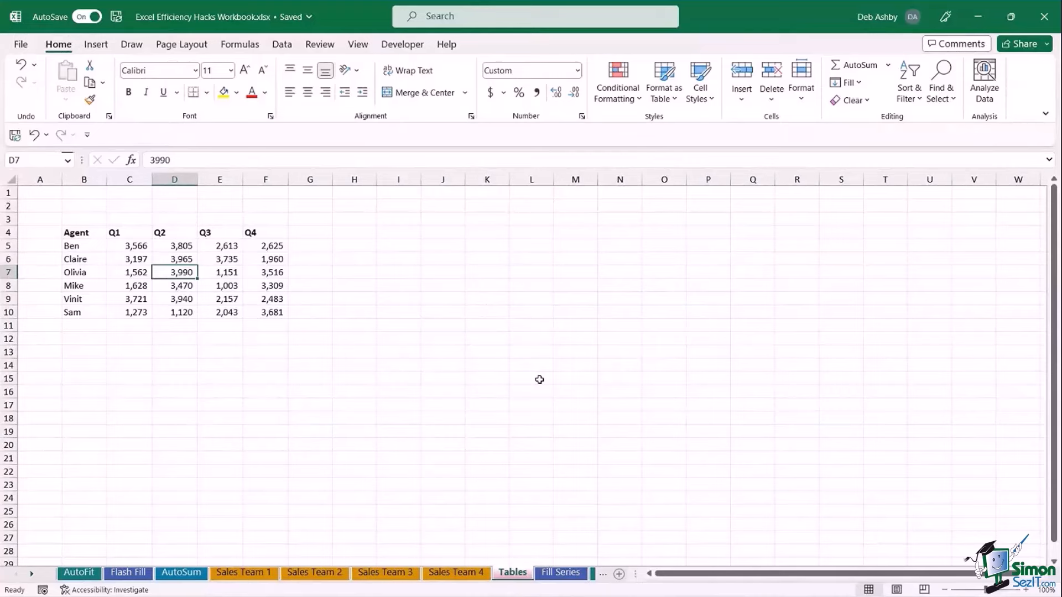
pyautogui.hotkey('ctrl', 't')
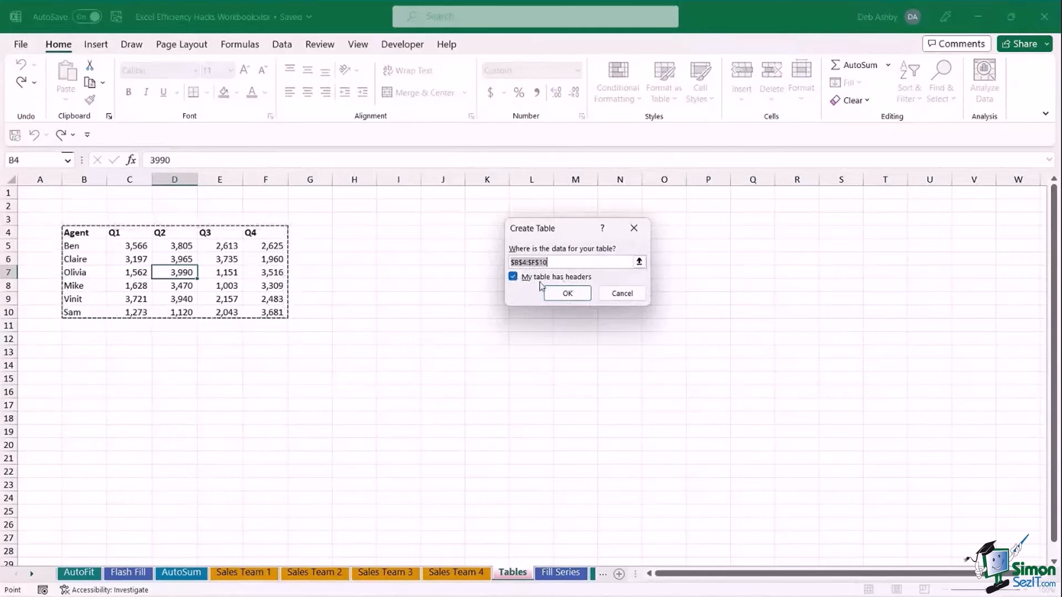
pyautogui.click(576, 294)
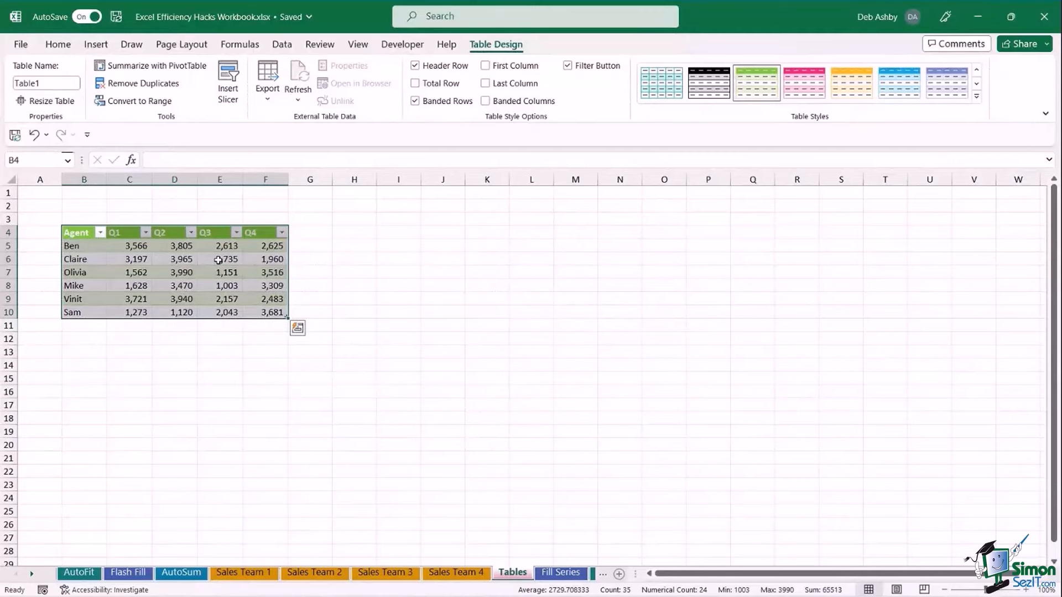
# Apply Table Style Light 12 to the Agent table and rename it SalesData.
pyautogui.click(978, 97)
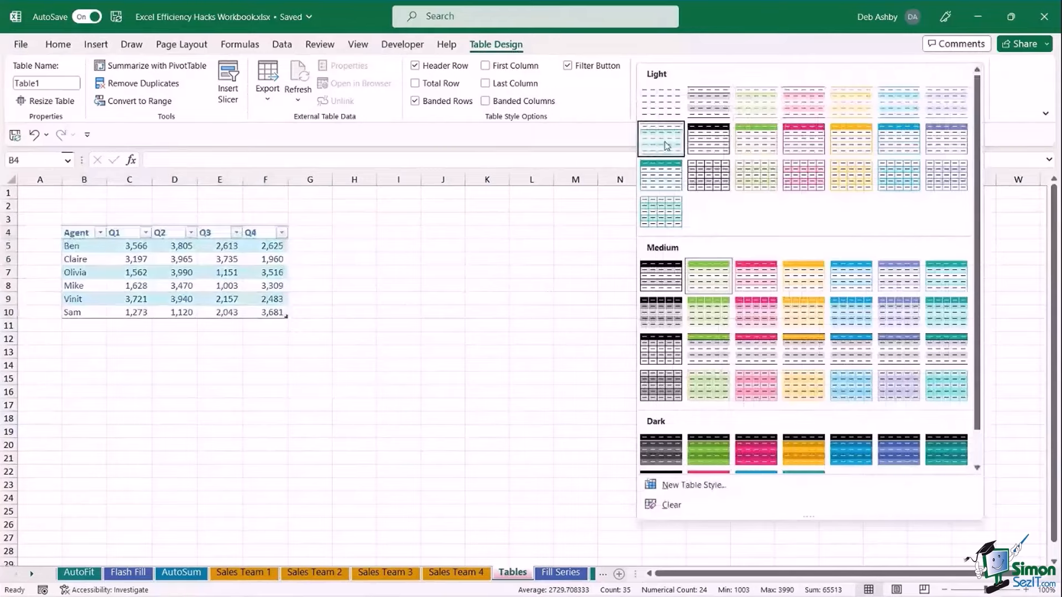
pyautogui.click(900, 141)
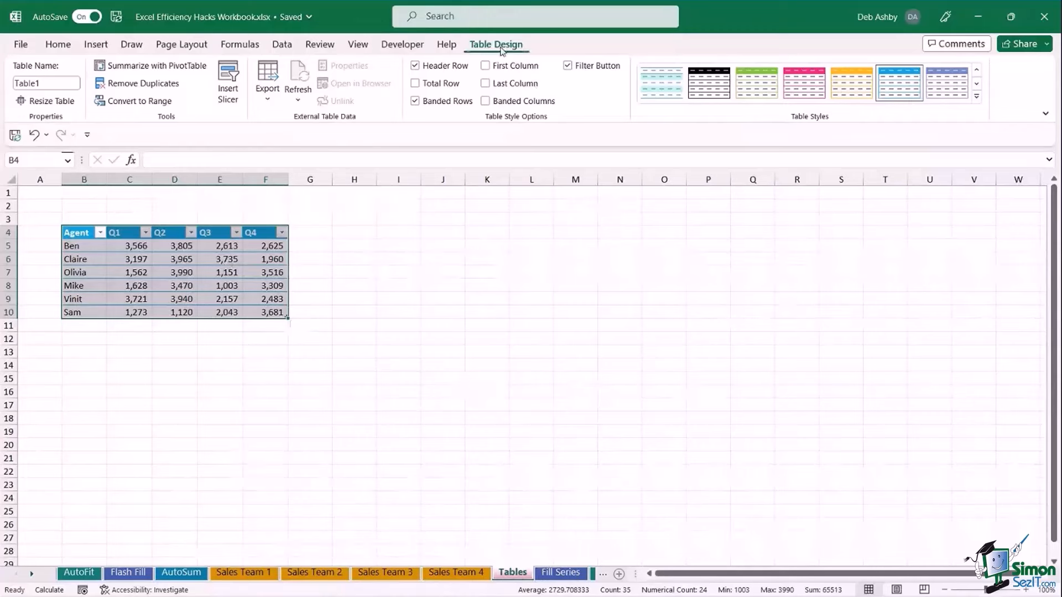
pyautogui.click(46, 83)
pyautogui.write('S')
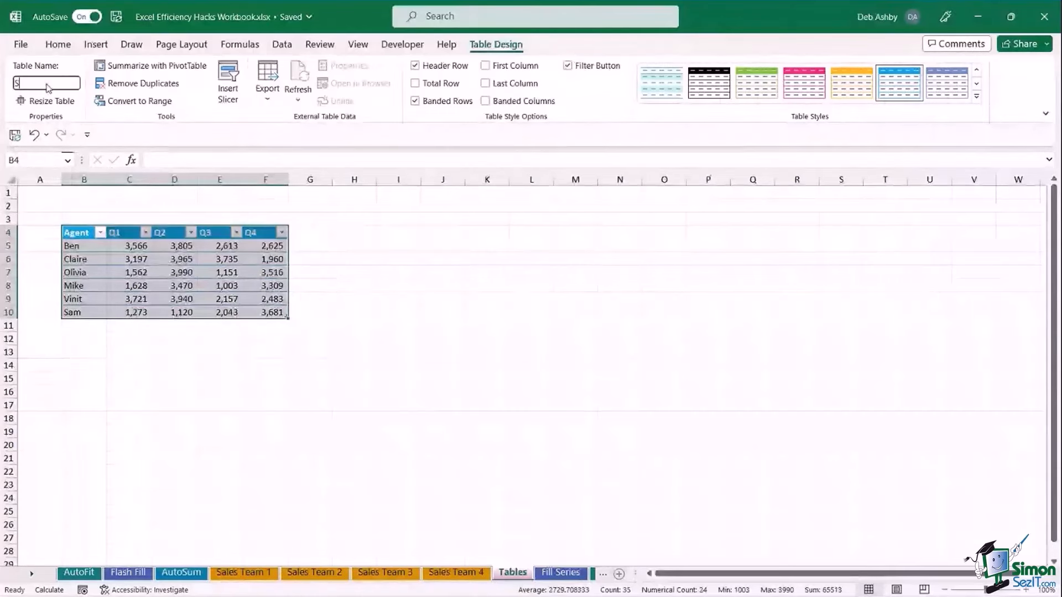
pyautogui.write('alesData')
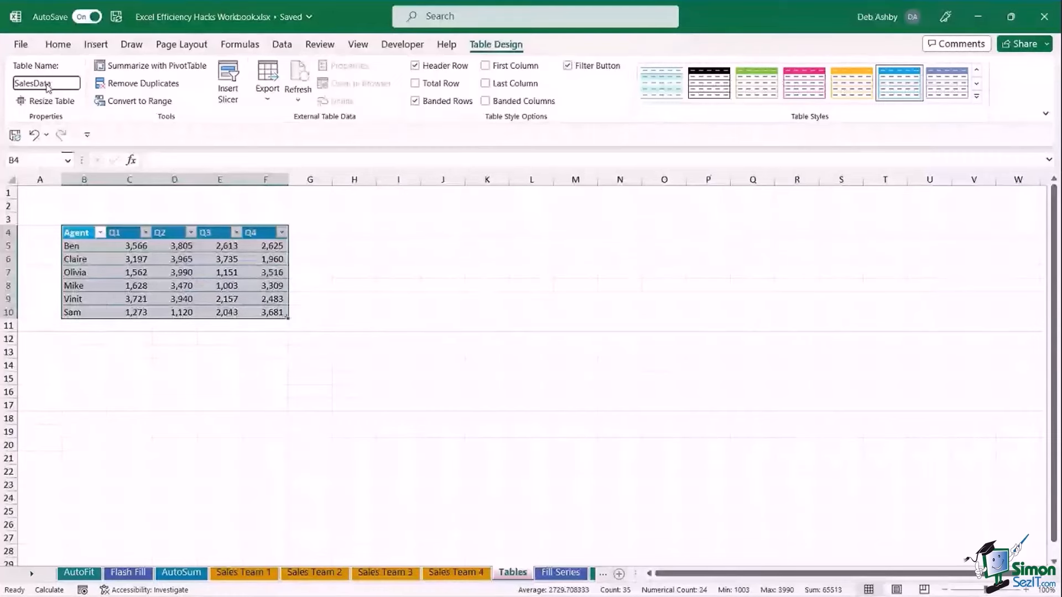
pyautogui.press('Return')
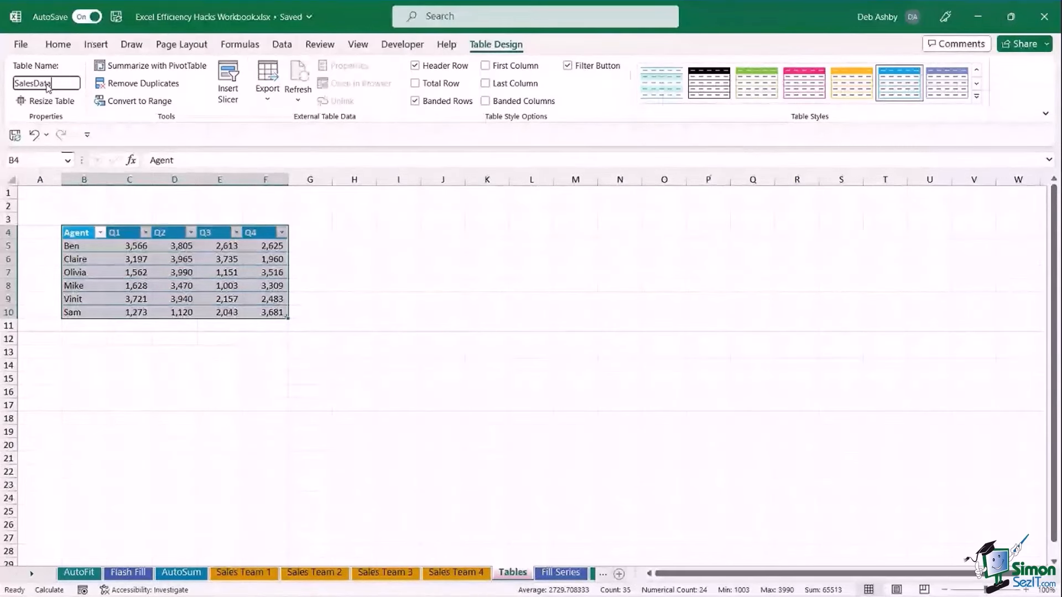
pyautogui.press('Return')
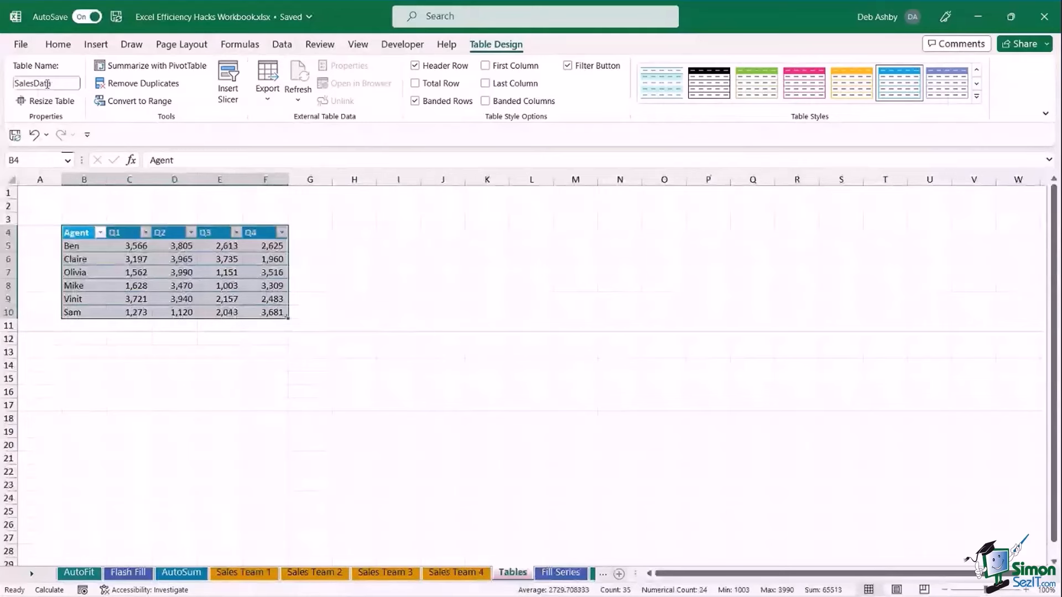
pyautogui.click(186, 262)
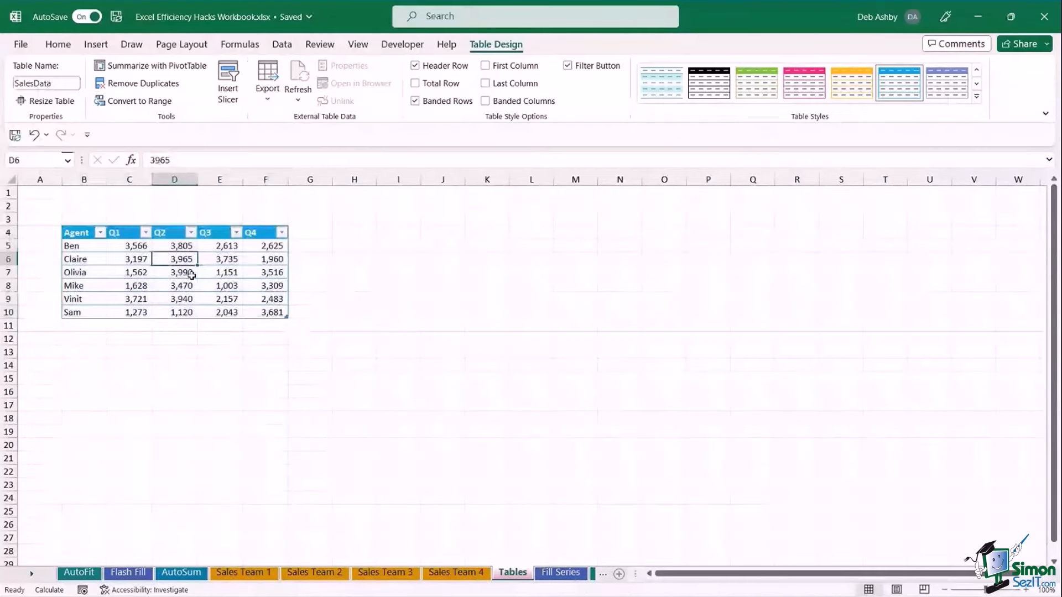
# Insert a clustered column chart of the SalesData table and move it beside the table.
pyautogui.click(99, 46)
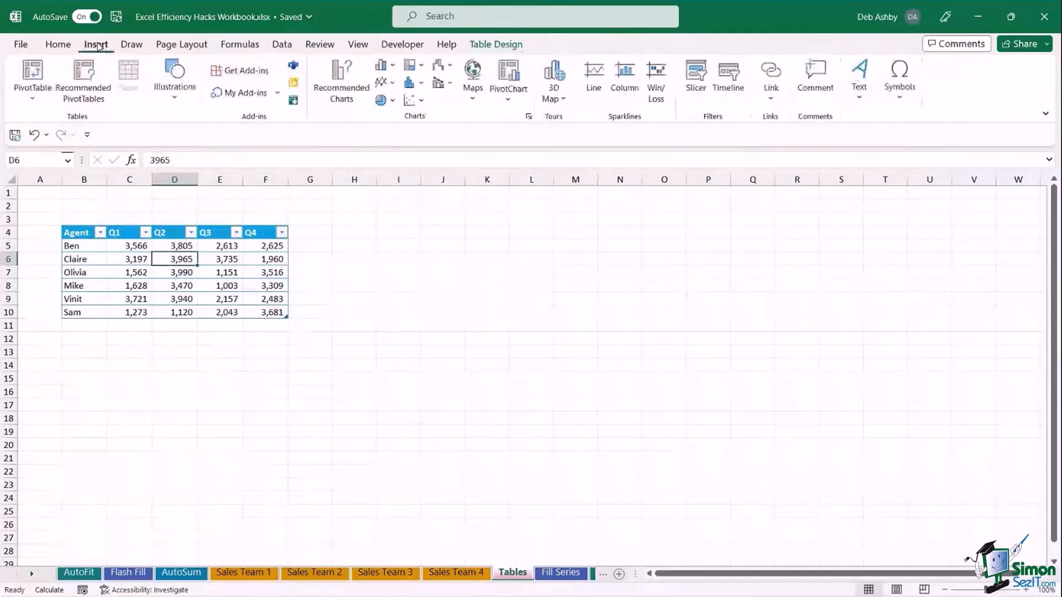
pyautogui.click(392, 66)
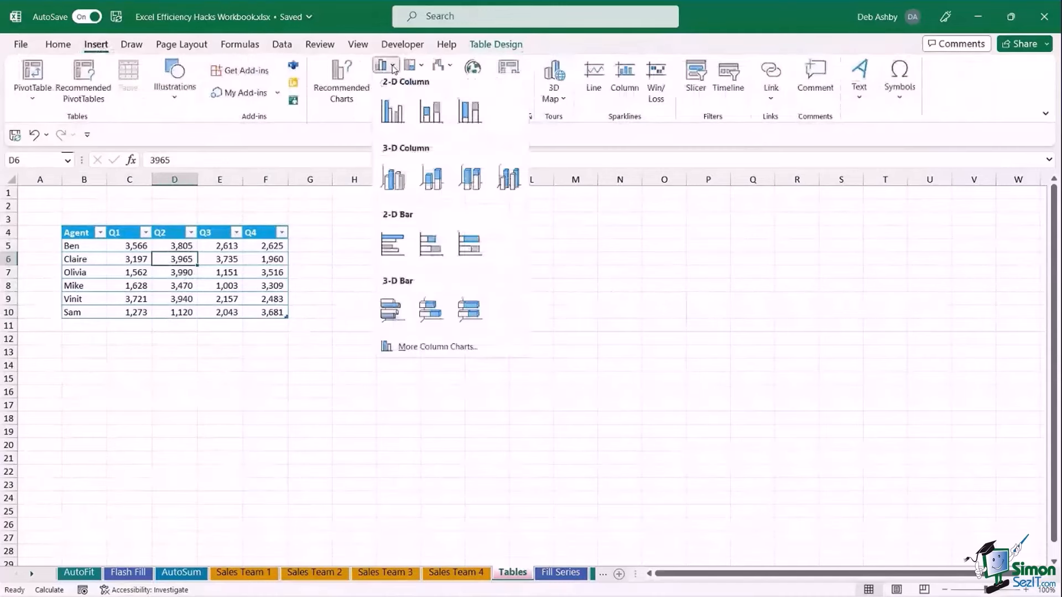
pyautogui.click(391, 118)
pyautogui.moveTo(467, 247); pyautogui.dragTo(465, 225)
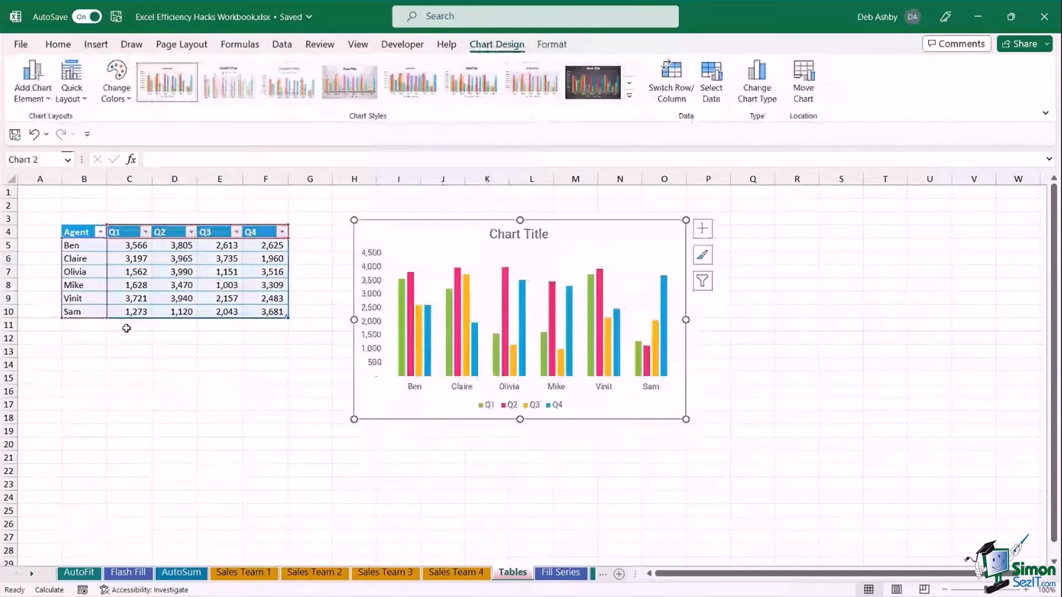
# Add Deb in row 11 with Q1–Q4 values 2,000, 3,000, 4,000 and 5,000.
pyautogui.click(93, 326)
pyautogui.write('Deb')
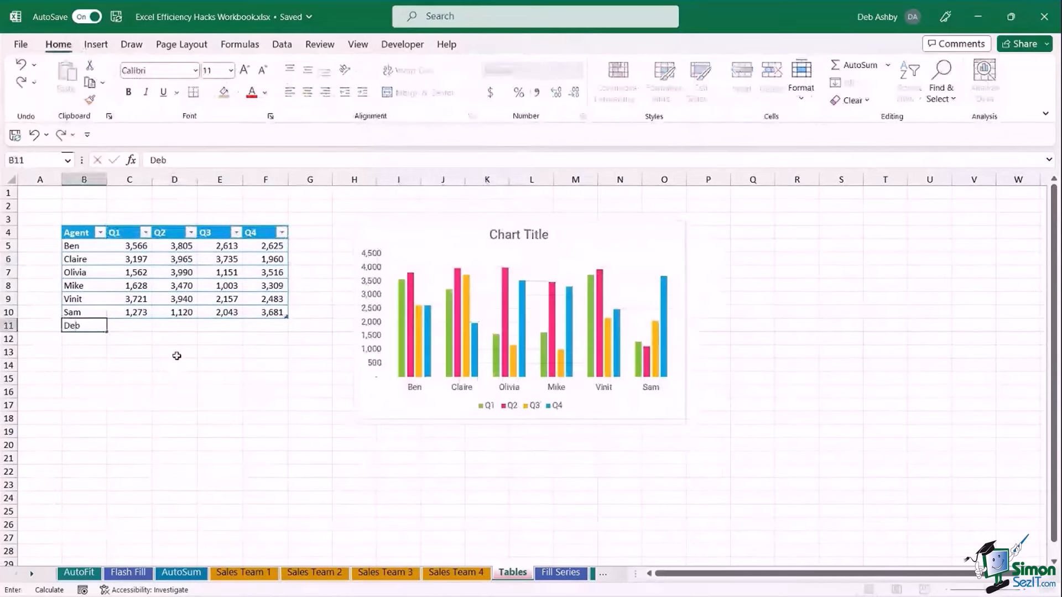
pyautogui.press('Tab')
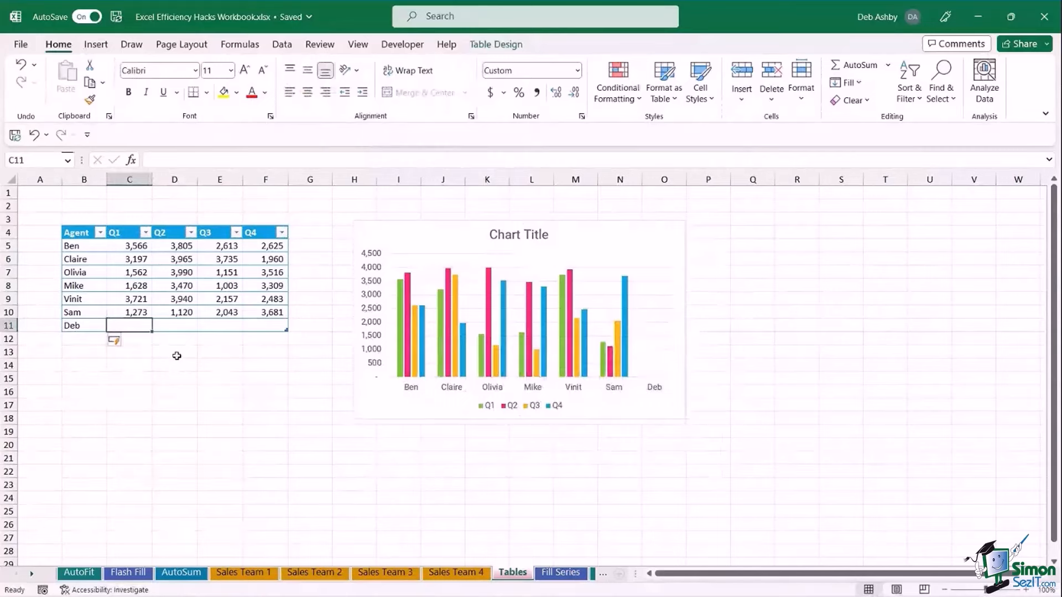
pyautogui.write('2000')
pyautogui.press('Tab')
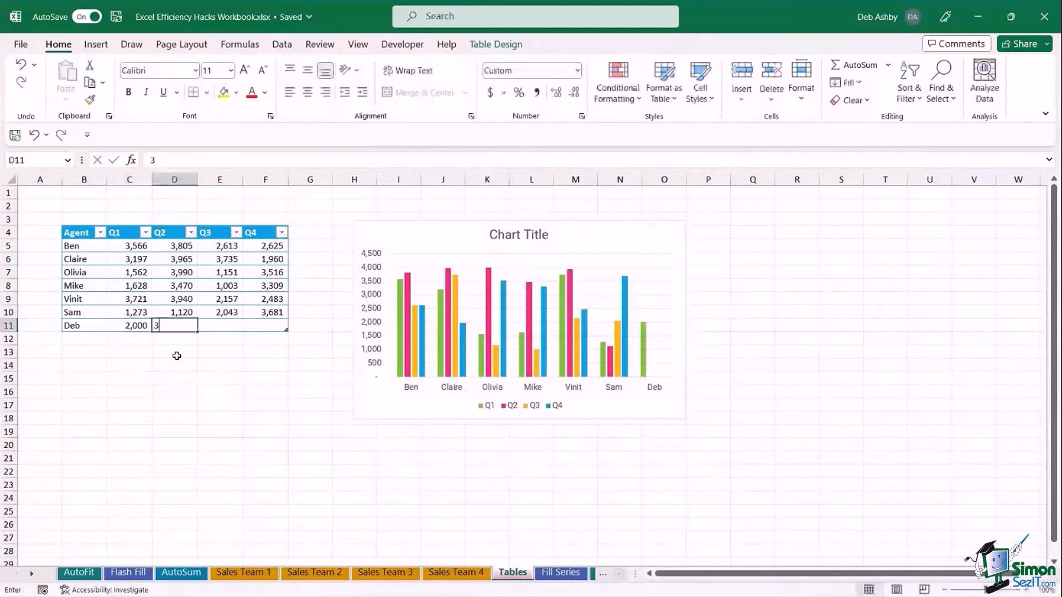
pyautogui.write('3000')
pyautogui.press('Tab')
pyautogui.write('4000')
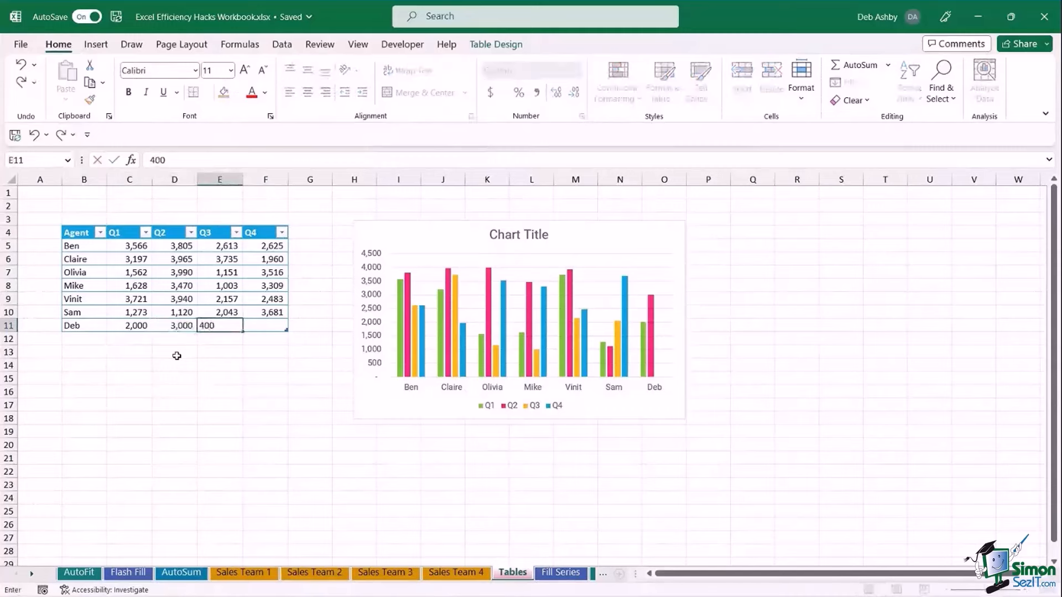
pyautogui.press('Tab')
pyautogui.write('5,000')
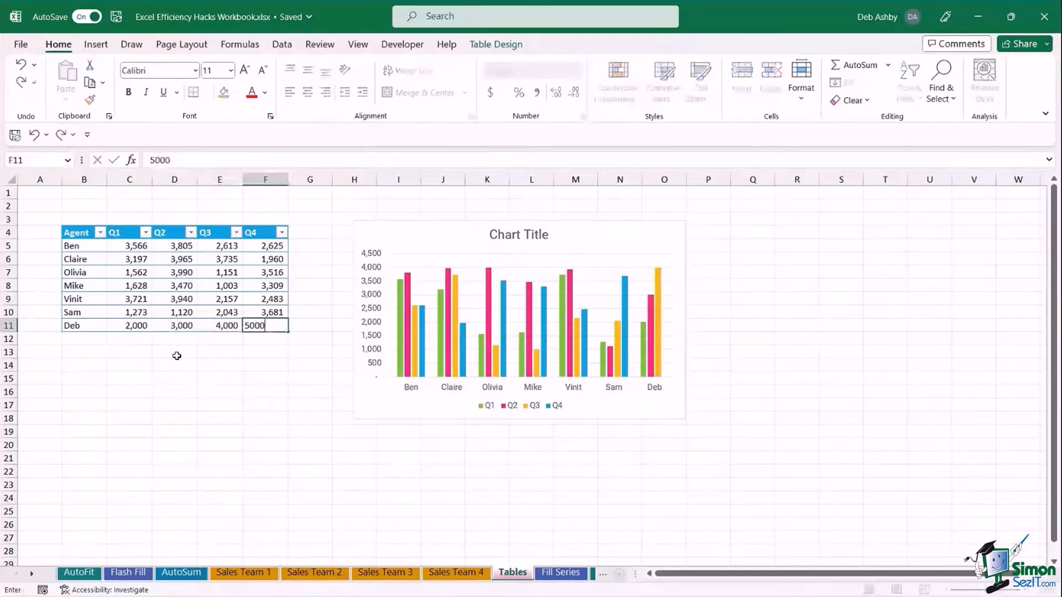
pyautogui.press('Return')
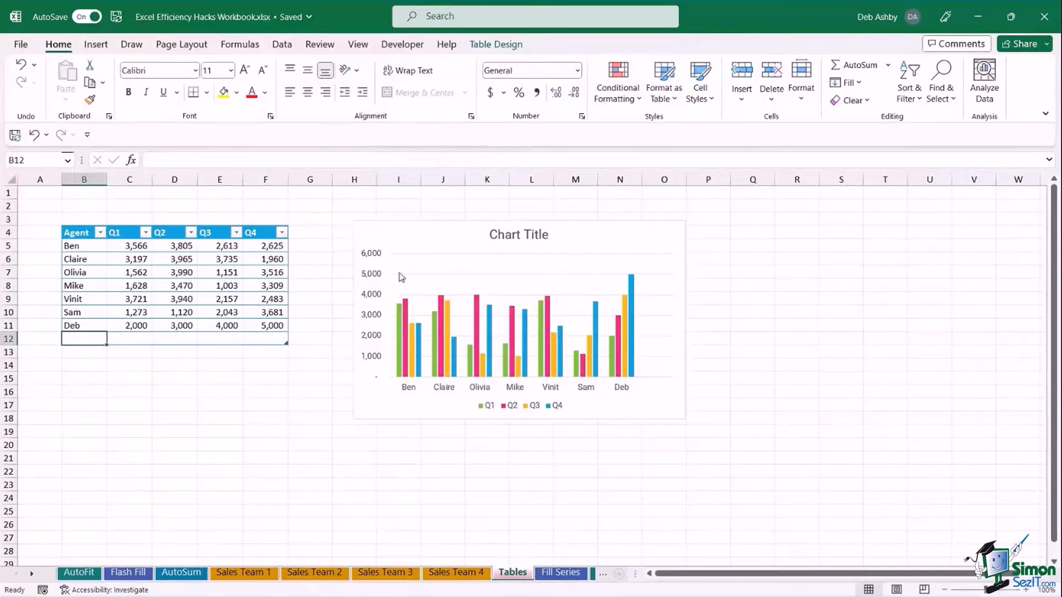
# Move the column chart aside and delete it.
pyautogui.click(396, 228)
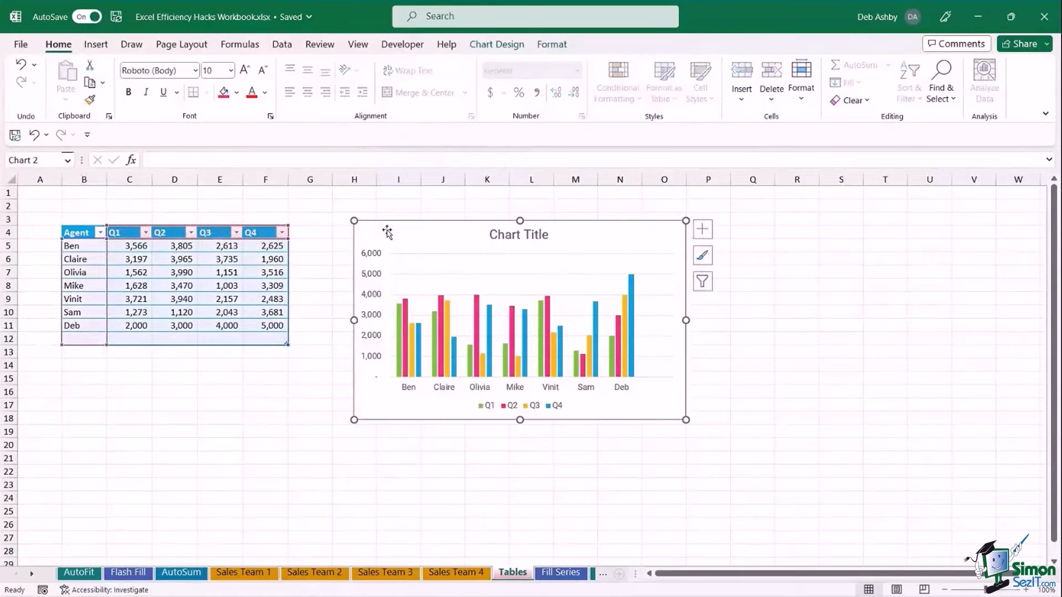
pyautogui.moveTo(387, 230); pyautogui.dragTo(609, 265)
pyautogui.press('Delete')
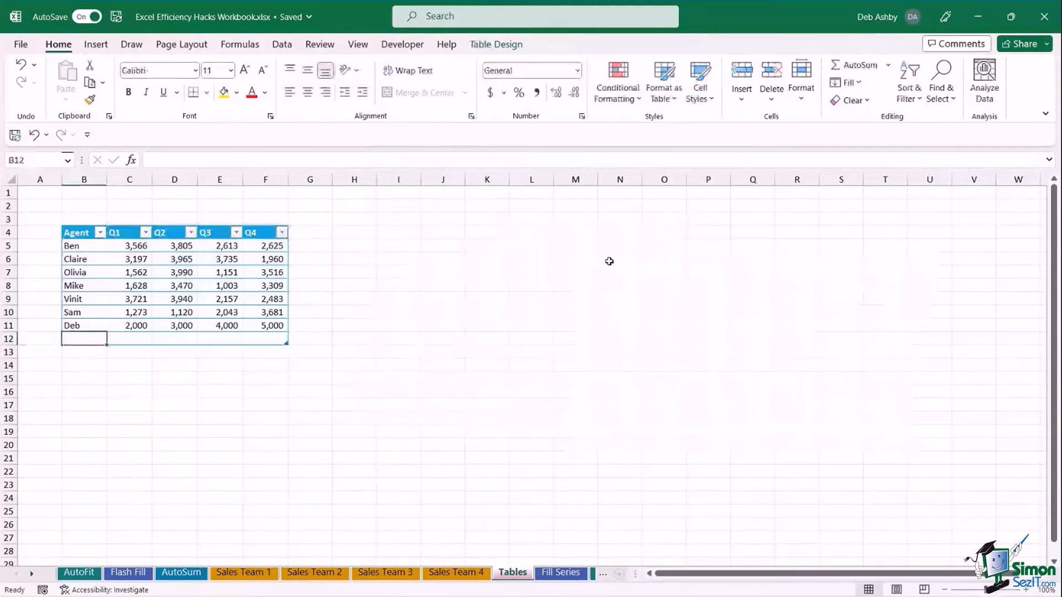
# Copy the agent names from B5:B11 into I4:I10.
pyautogui.click(440, 299)
pyautogui.moveTo(83, 247); pyautogui.dragTo(84, 324)
pyautogui.hotkey('ctrl', 'c')
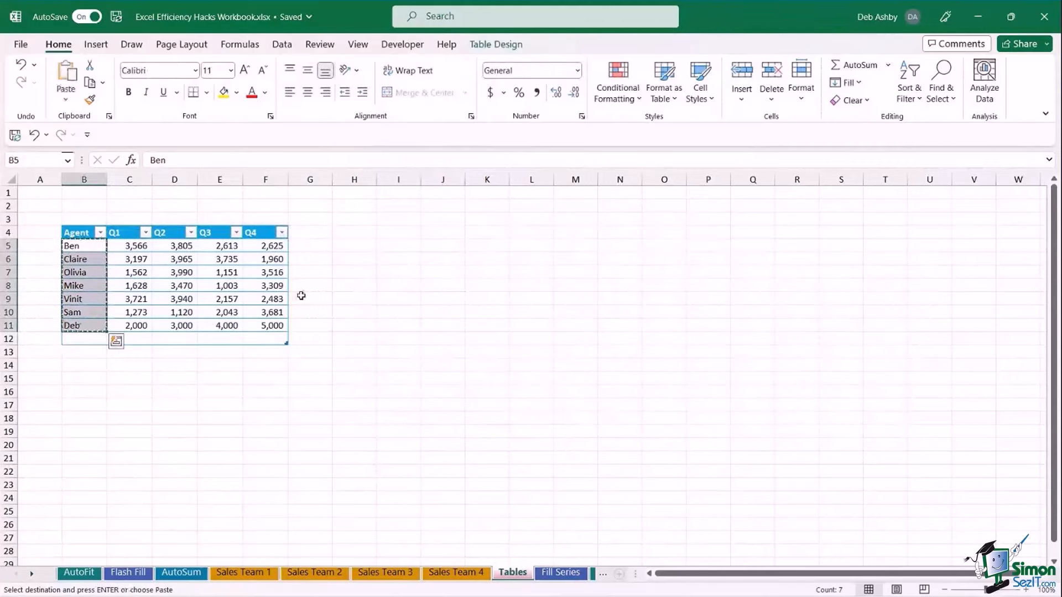
pyautogui.click(408, 233)
pyautogui.hotkey('ctrl', 'v')
pyautogui.click(535, 334)
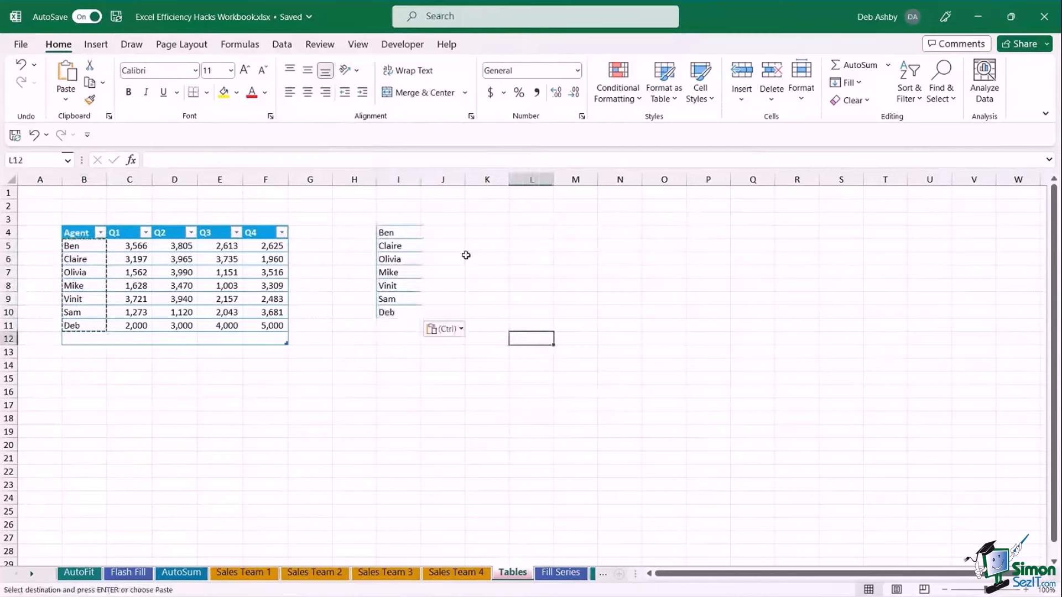
pyautogui.press('Escape')
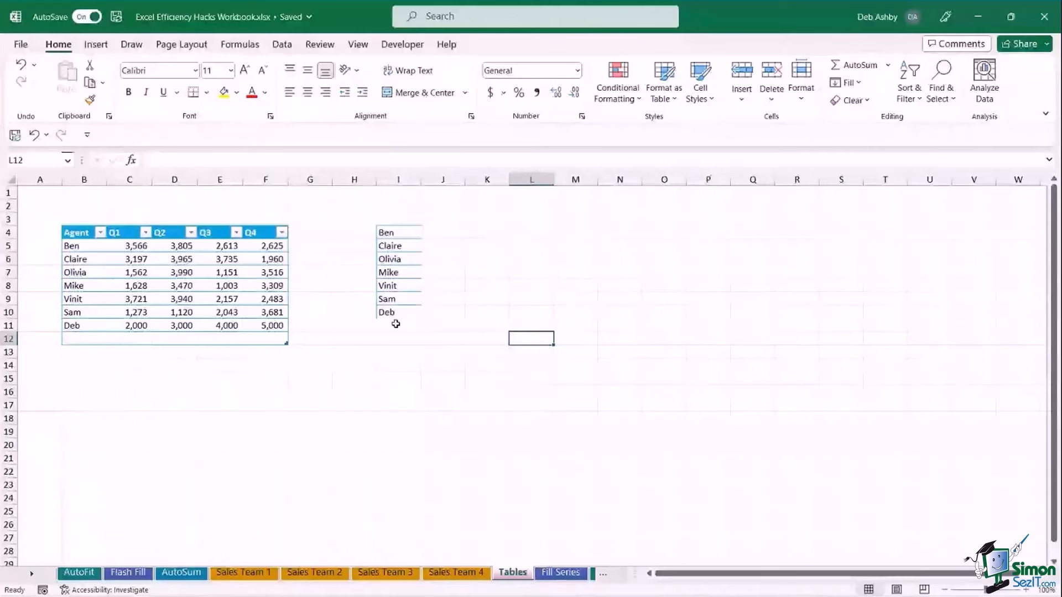
# Copy I4:I10 again into I11, so the names repeat down to I17.
pyautogui.click(397, 233)
pyautogui.moveTo(398, 233); pyautogui.dragTo(394, 314)
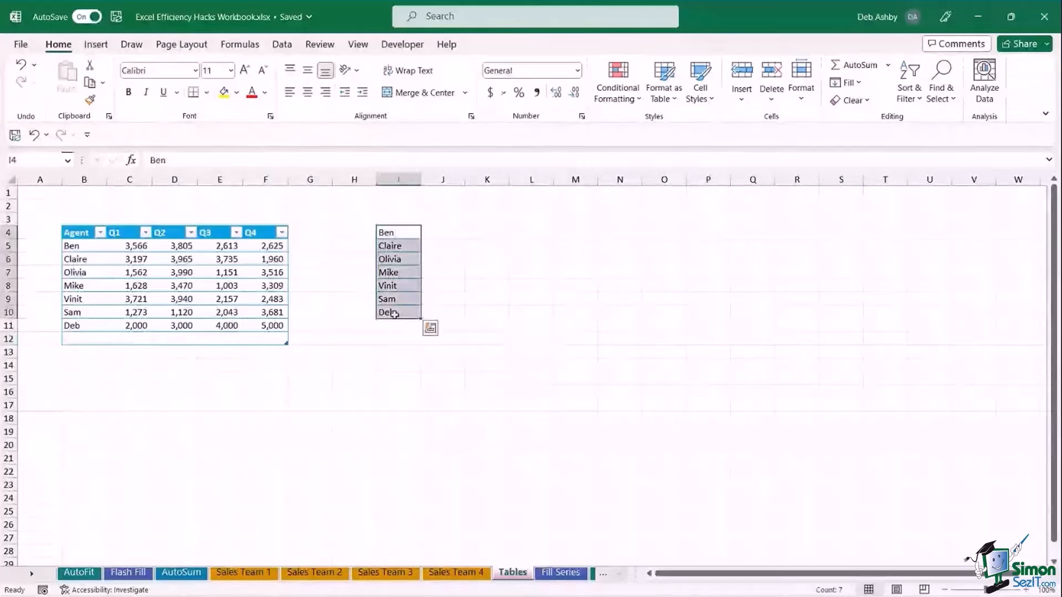
pyautogui.hotkey('ctrl', 'c')
pyautogui.click(400, 326)
pyautogui.hotkey('ctrl', 'v')
pyautogui.click(550, 342)
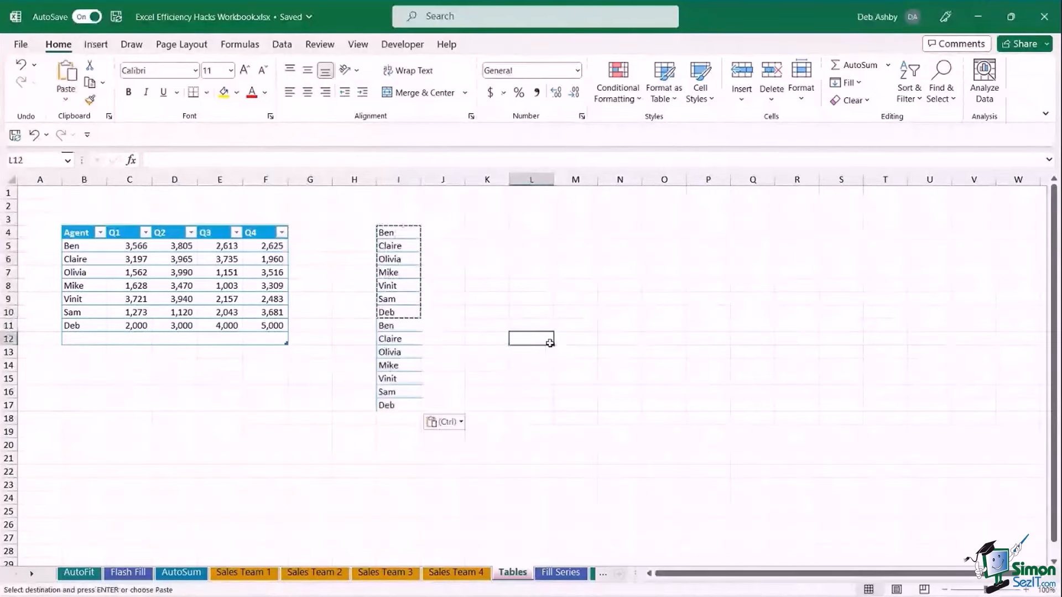
pyautogui.press('Escape')
pyautogui.moveTo(400, 232); pyautogui.dragTo(404, 404)
pyautogui.click(529, 352)
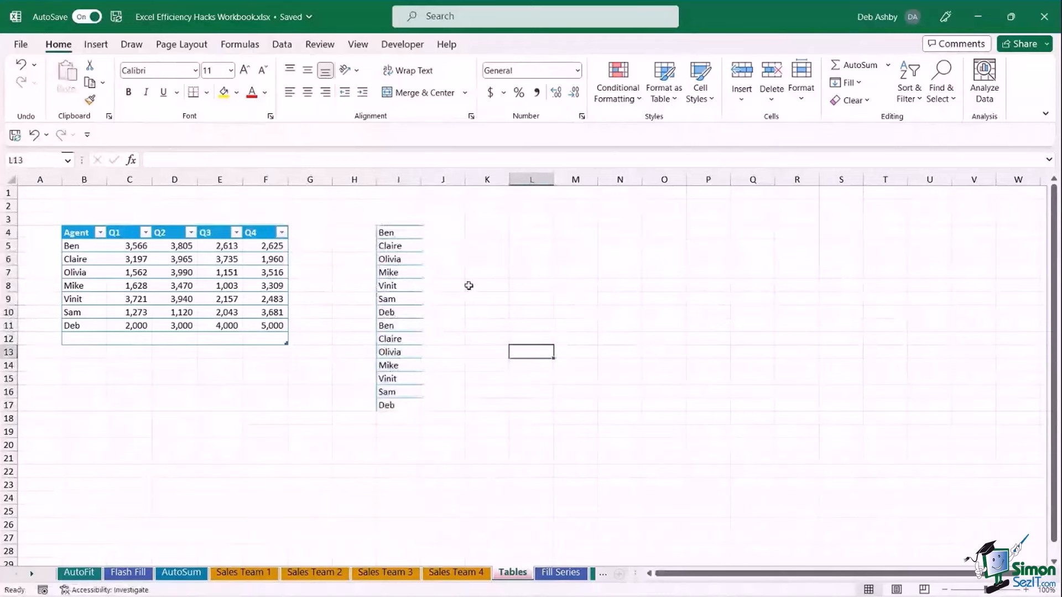
# Add a bold 'Agent' header in cell I3.
pyautogui.click(397, 245)
pyautogui.click(403, 220)
pyautogui.write('Agent')
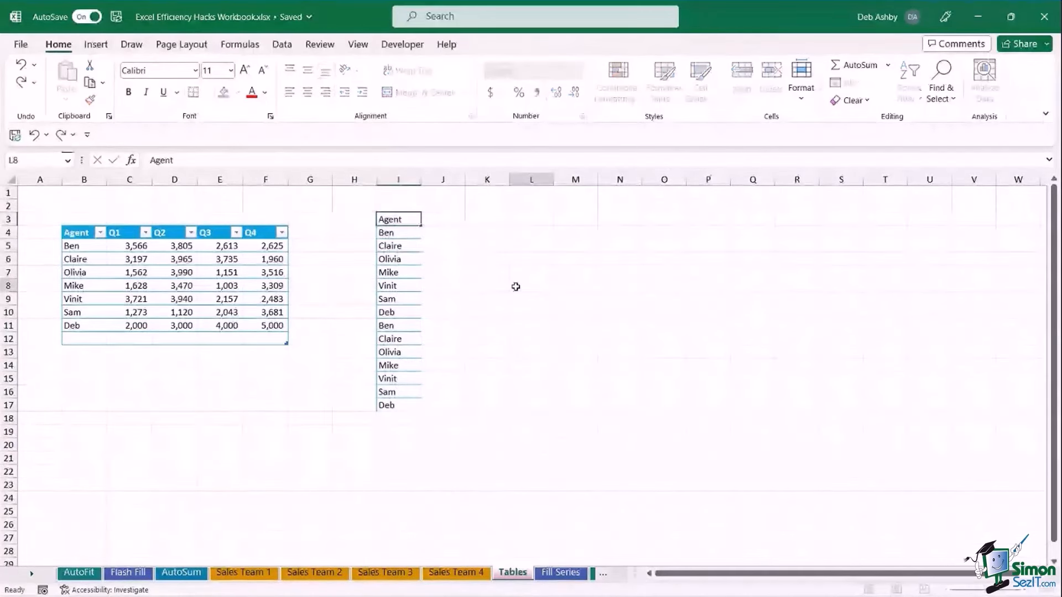
pyautogui.click(389, 220)
pyautogui.click(531, 312)
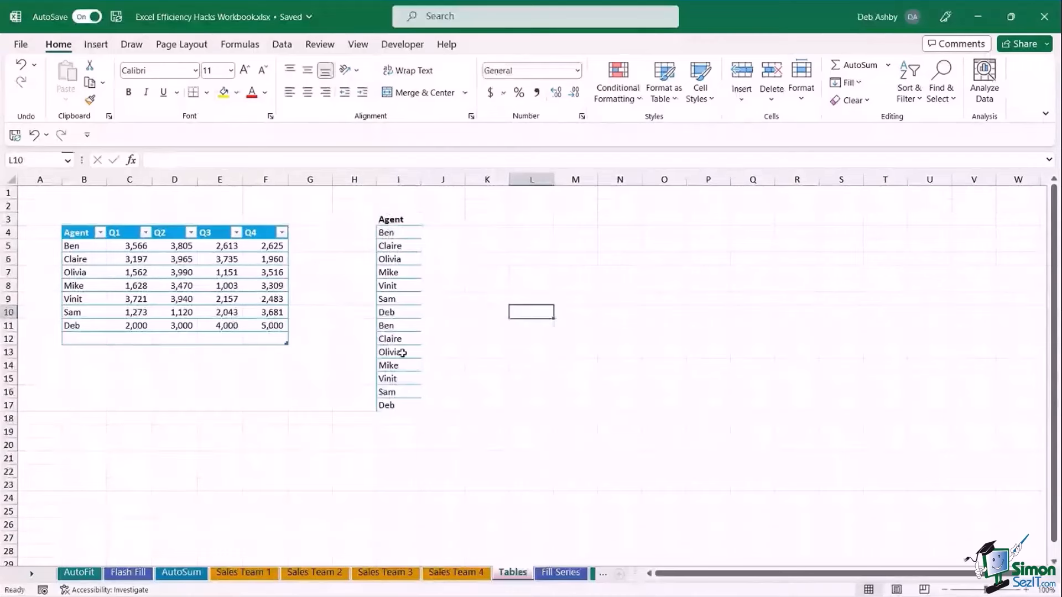
# Test =UNIQUE(I4:I17) in K4, then clear column K.
pyautogui.click(487, 233)
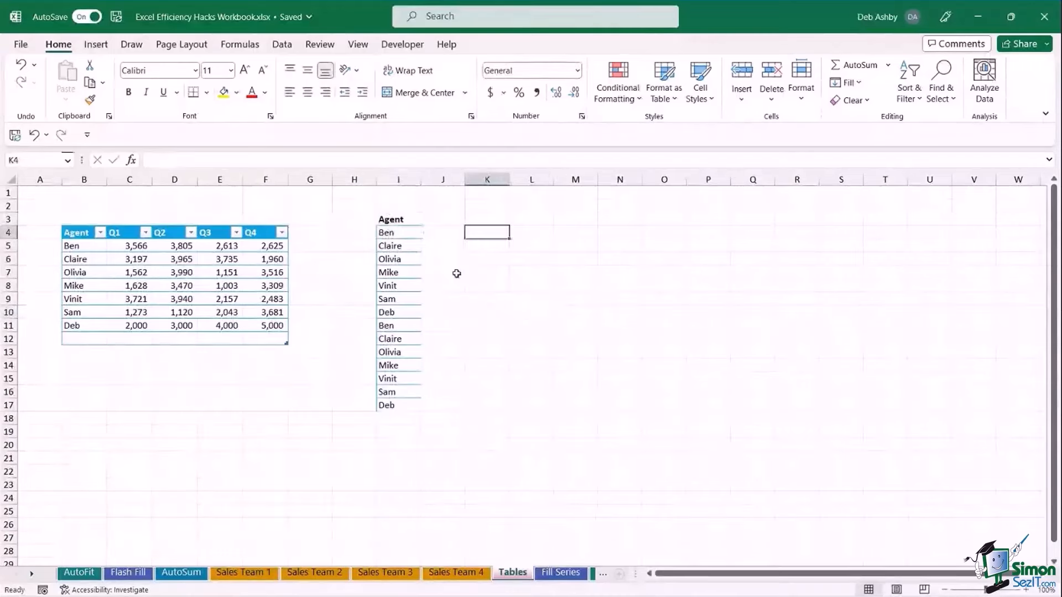
pyautogui.write('=unique')
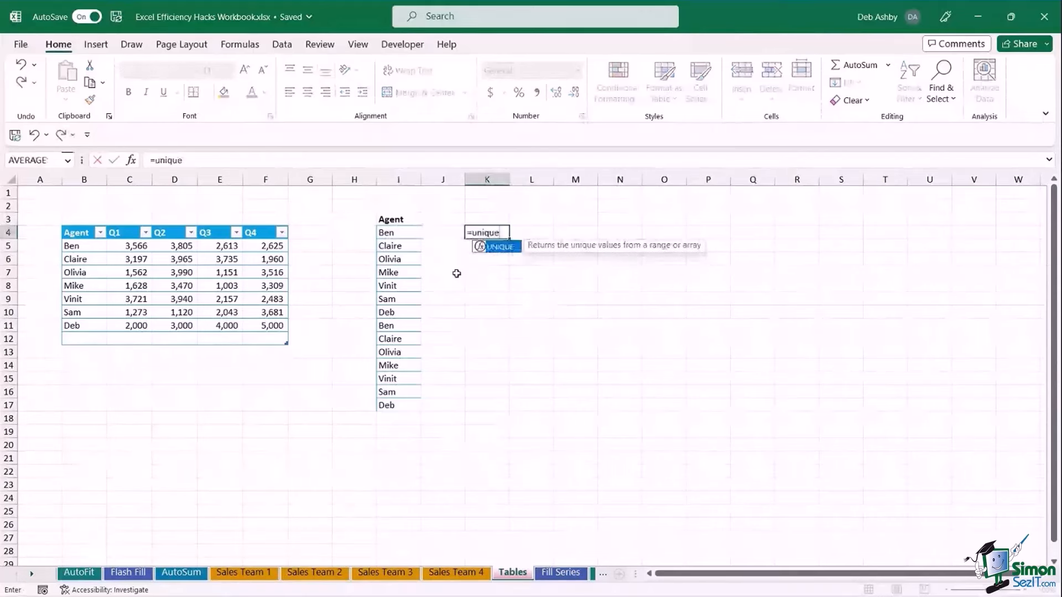
pyautogui.press('Tab')
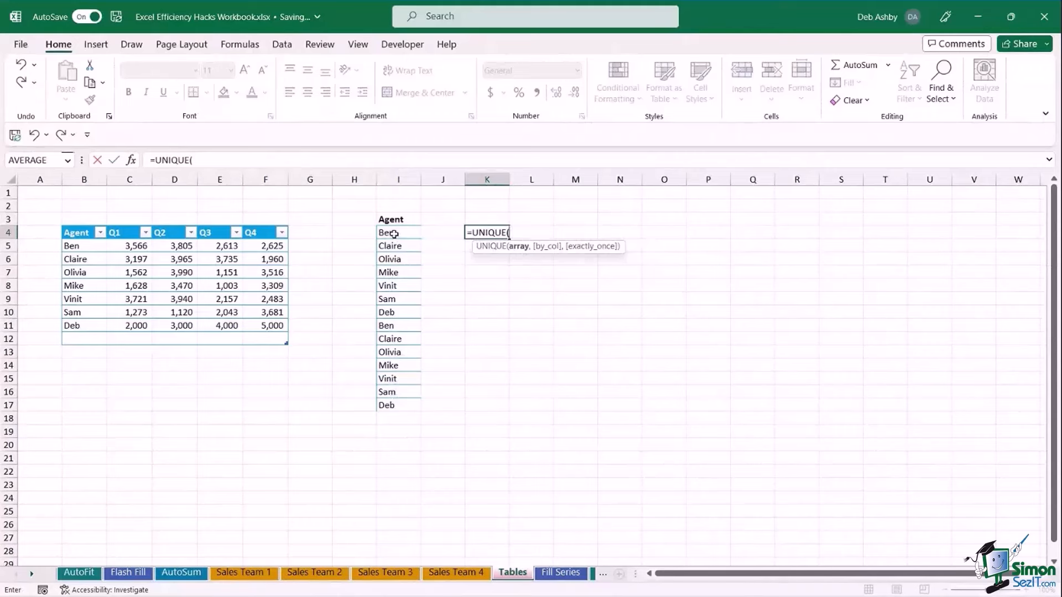
pyautogui.moveTo(394, 233); pyautogui.dragTo(394, 408)
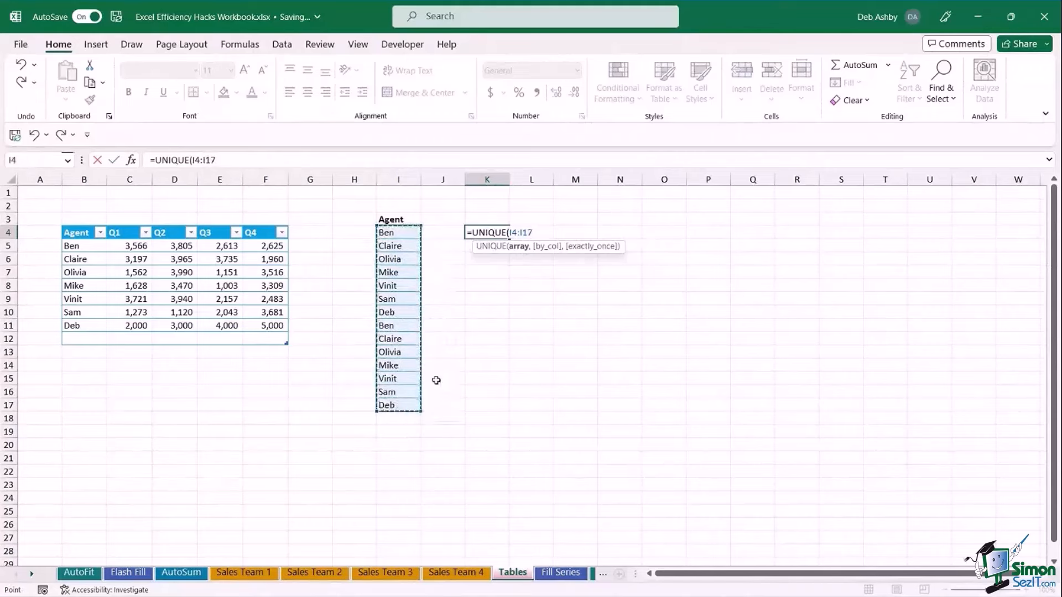
pyautogui.write(')')
pyautogui.press('Return')
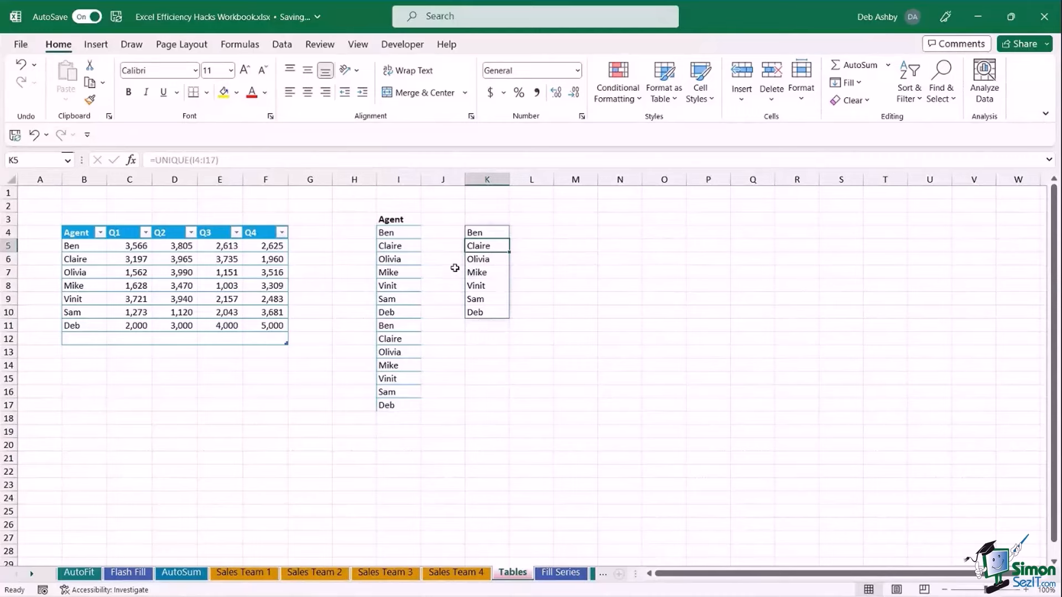
pyautogui.click(496, 180)
pyautogui.press('Delete')
# Convert the column I name list into a table with headers (Table2).
pyautogui.click(404, 261)
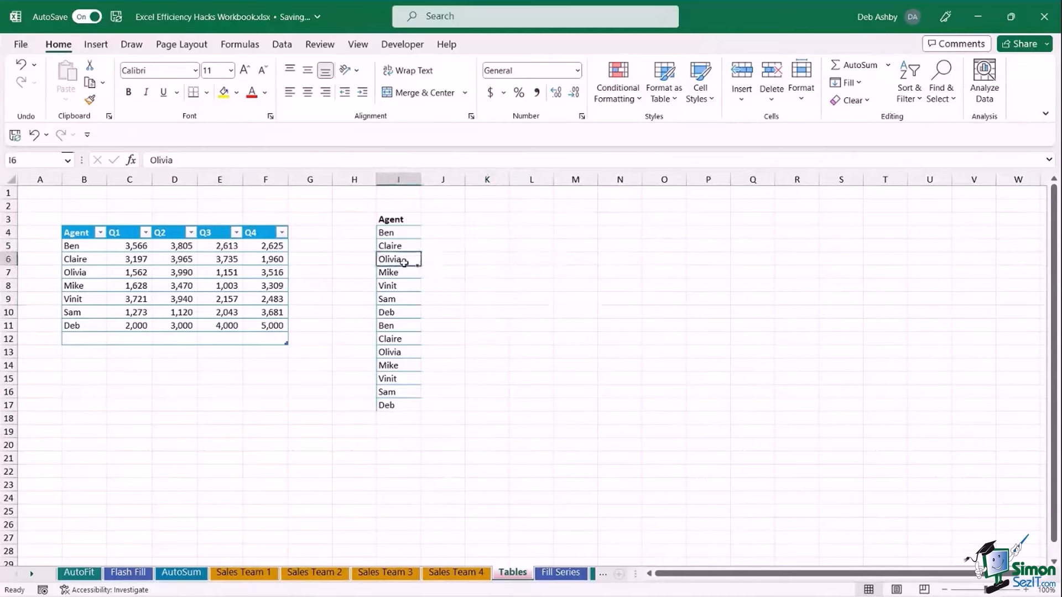
pyautogui.hotkey('ctrl', 't')
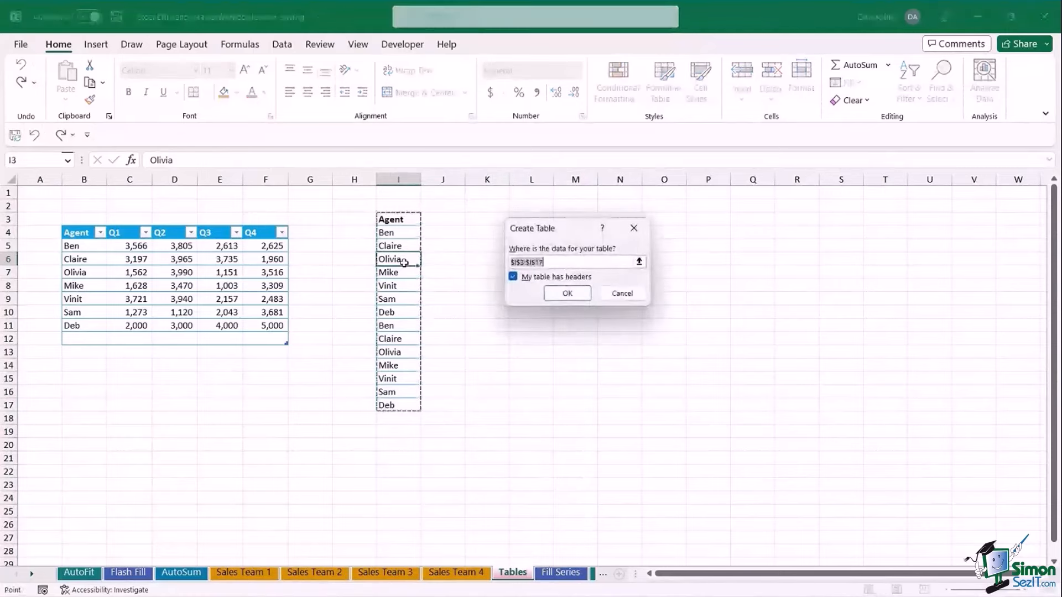
pyautogui.click(565, 292)
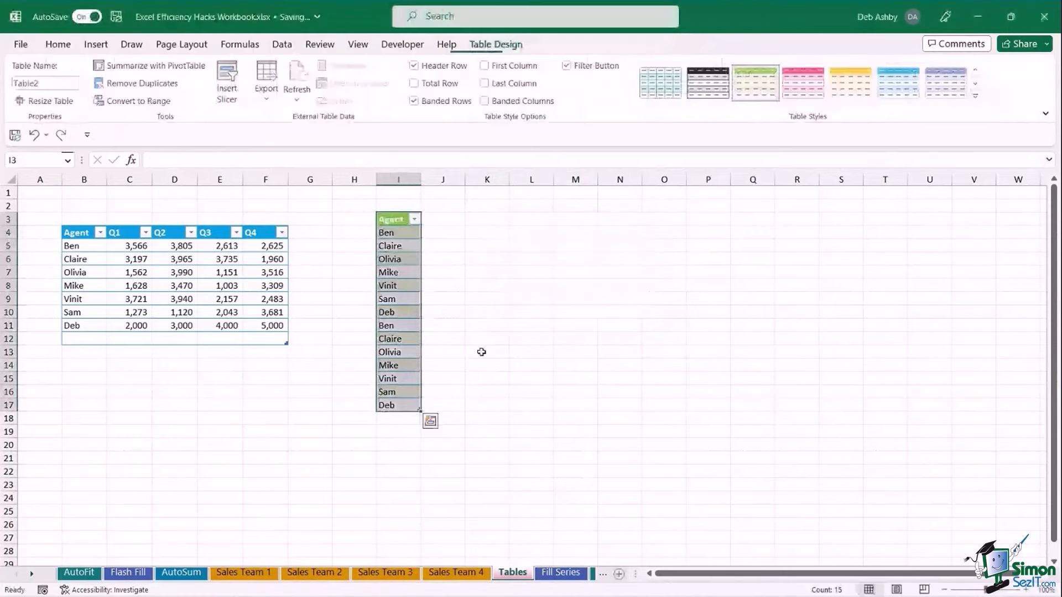
# Enter =UNIQUE(Table2[Agent]) in K4 so the seven distinct agents spill down.
pyautogui.click(497, 231)
pyautogui.write('=uni')
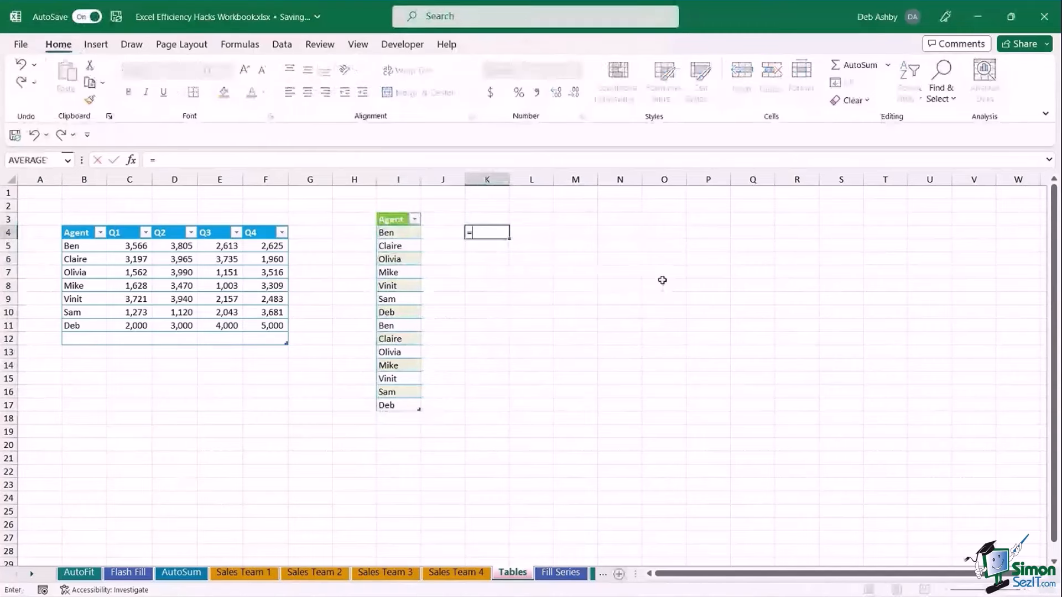
pyautogui.press('Down')
pyautogui.press('Down')
pyautogui.press('Tab')
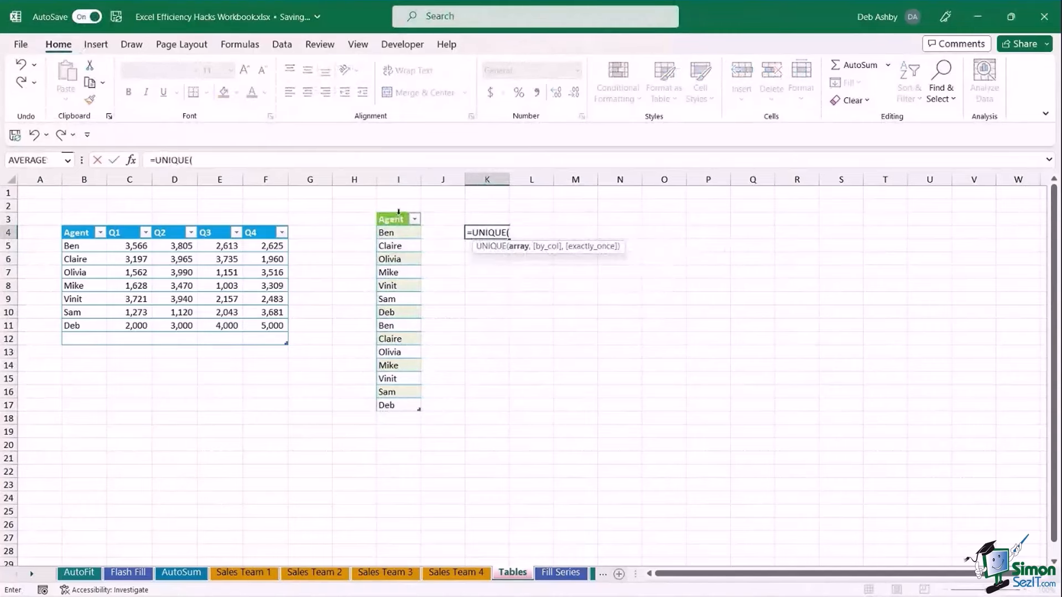
pyautogui.click(398, 212)
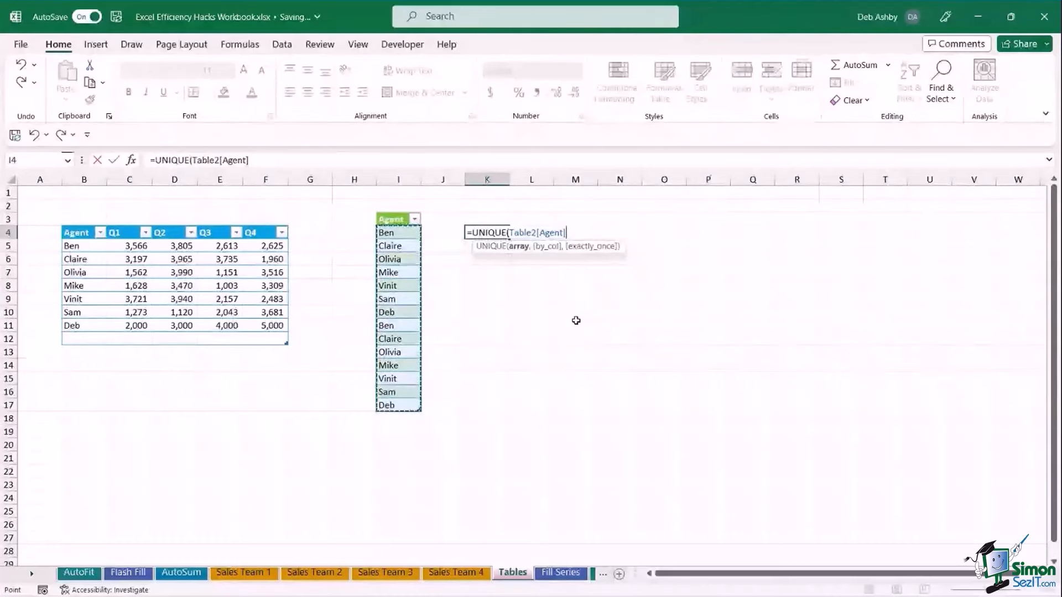
pyautogui.write(')')
pyautogui.press('Return')
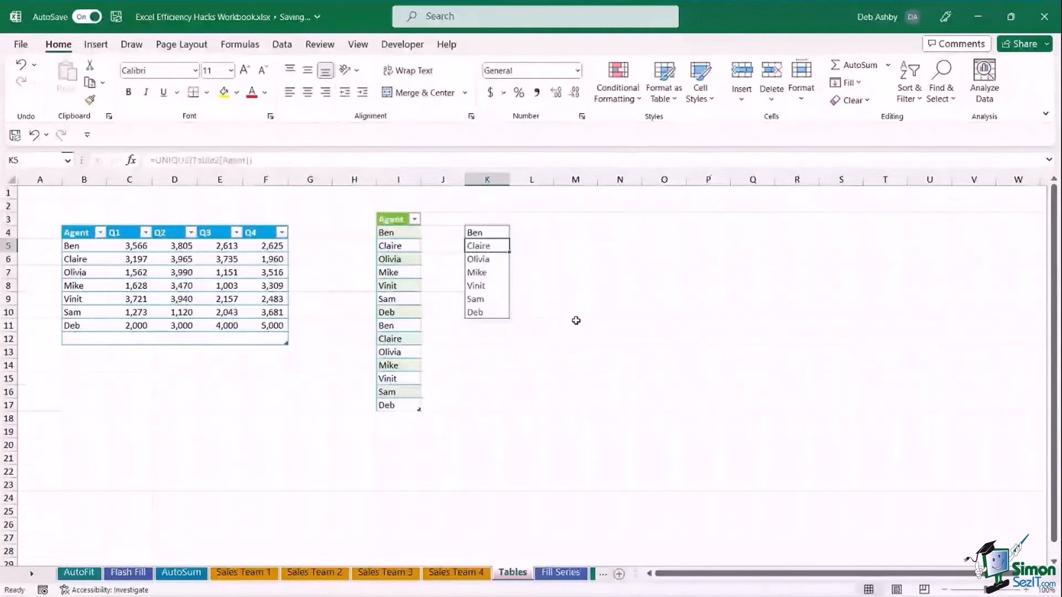
# Add Julie in I18 as a new row at the bottom of Table2.
pyautogui.click(397, 419)
pyautogui.write('Julie')
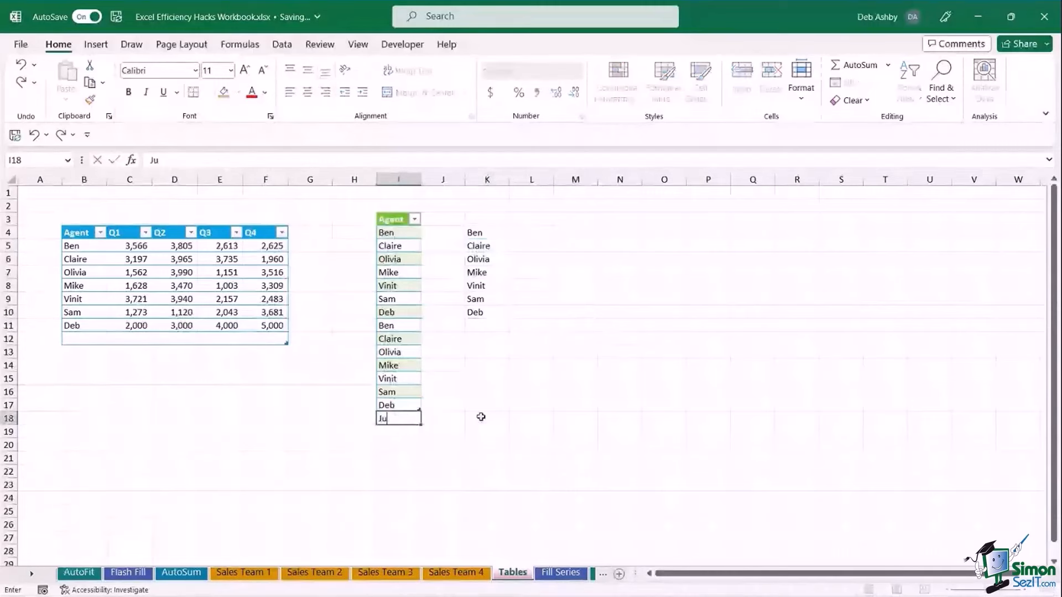
pyautogui.press('Return')
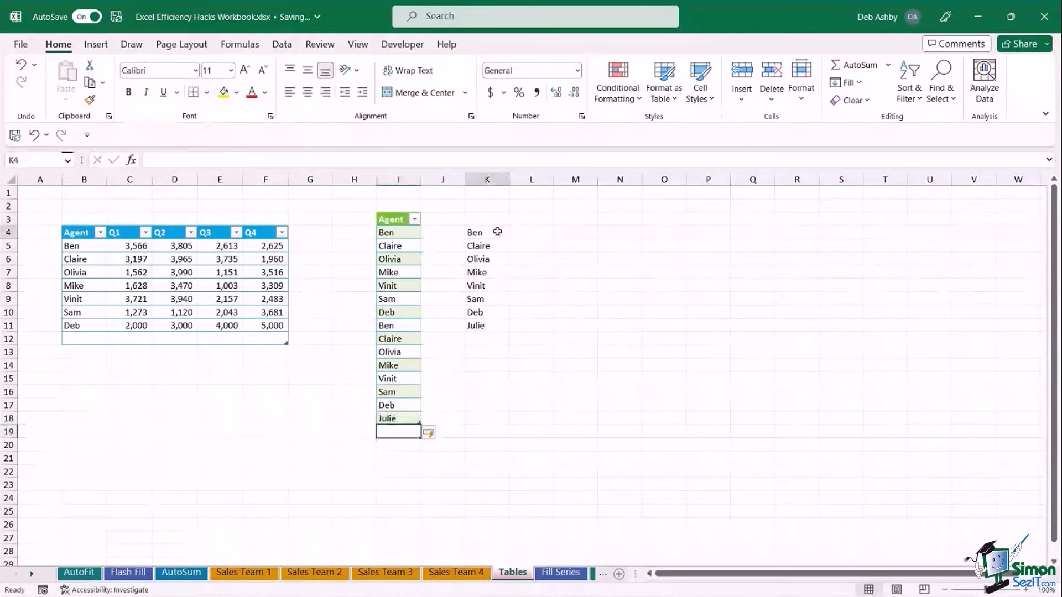
# Check that the UNIQUE spill now extends to K11, ending with Julie.
pyautogui.moveTo(497, 232); pyautogui.dragTo(481, 326)
pyautogui.click(645, 341)
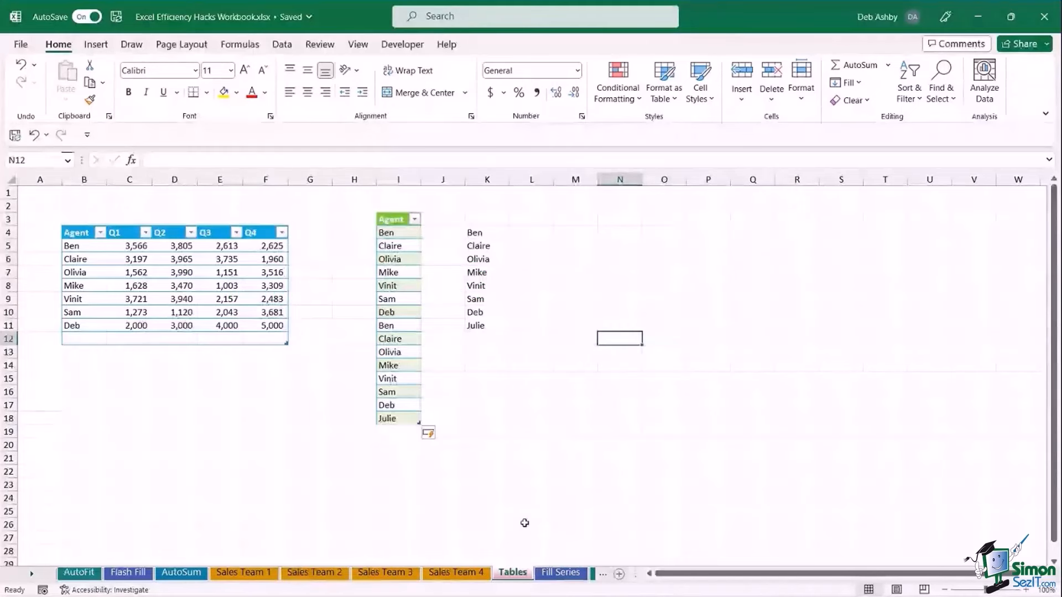
pyautogui.click(570, 341)
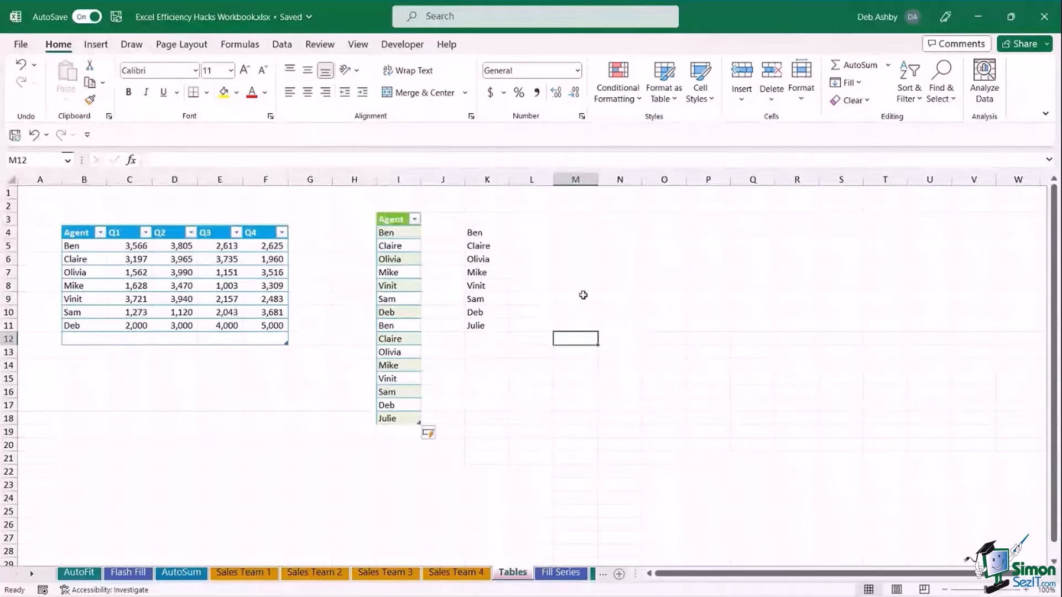
pyautogui.click(591, 274)
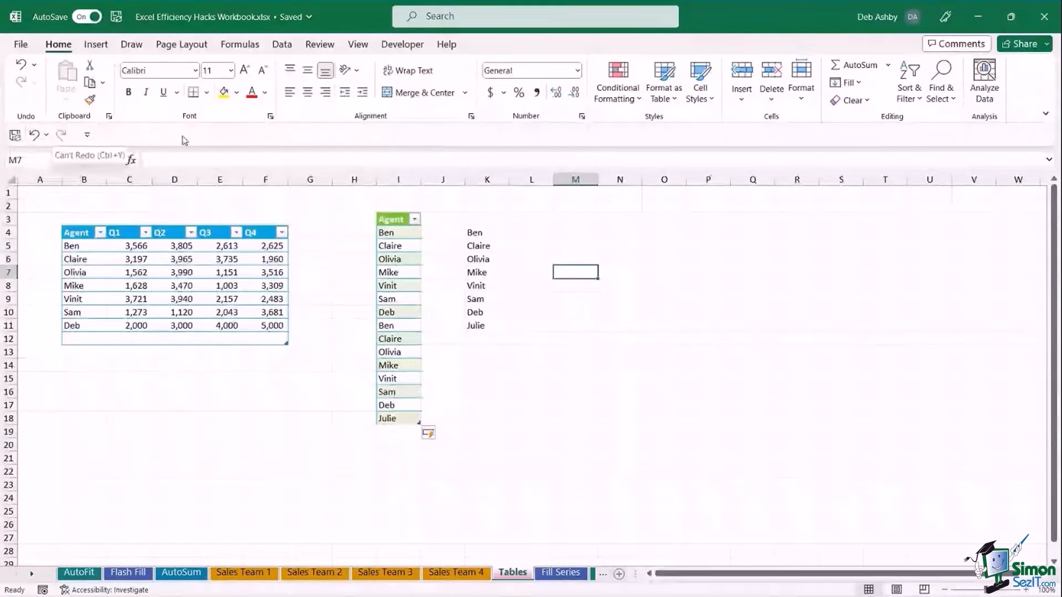
# Move the quick access toolbar above the ribbon and back below it, ending on Insert.
pyautogui.click(87, 135)
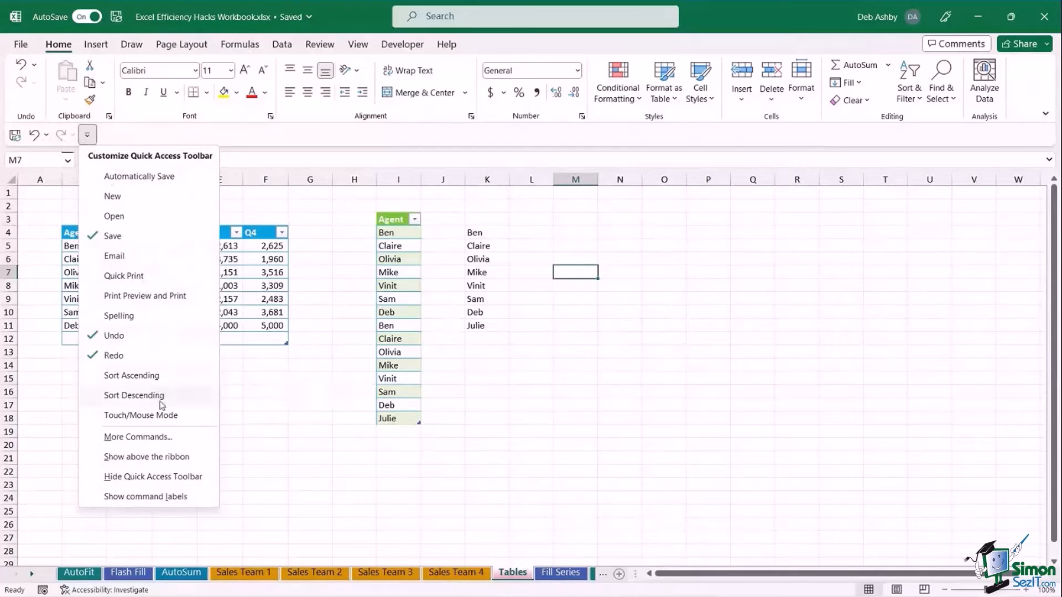
pyautogui.click(166, 459)
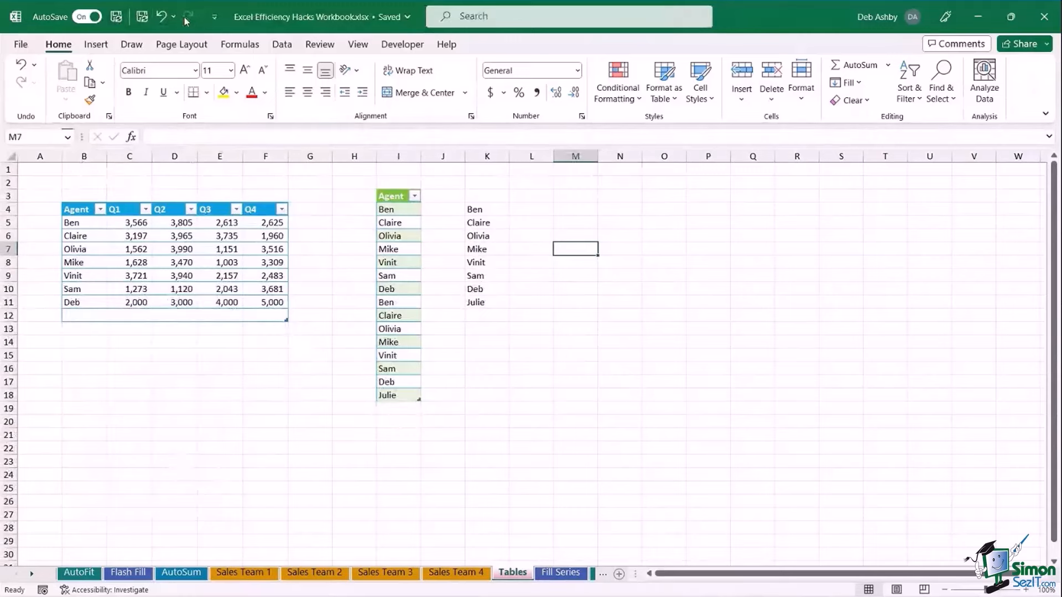
pyautogui.click(216, 18)
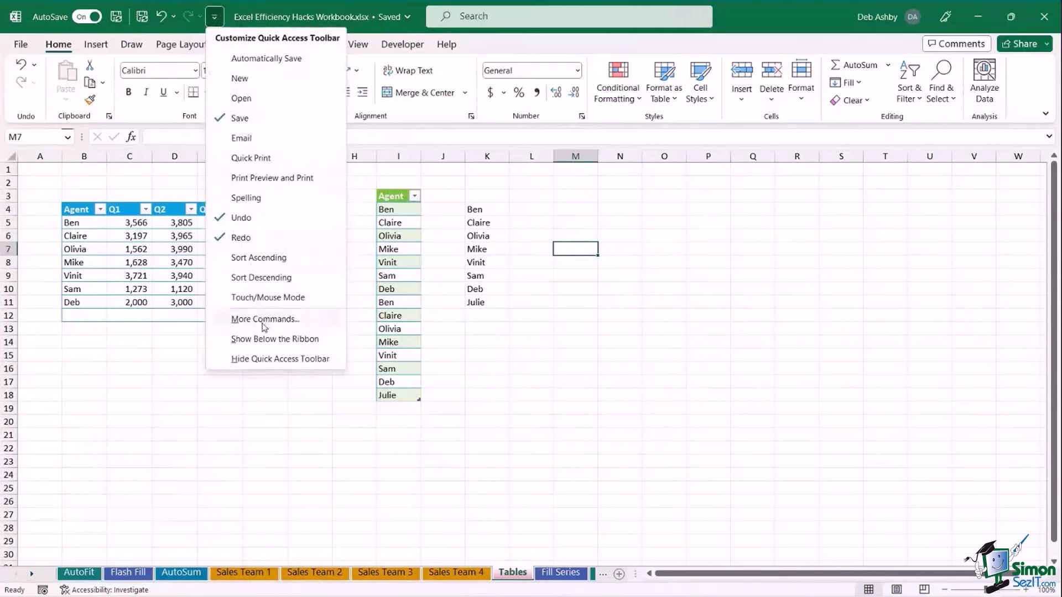
pyautogui.click(257, 339)
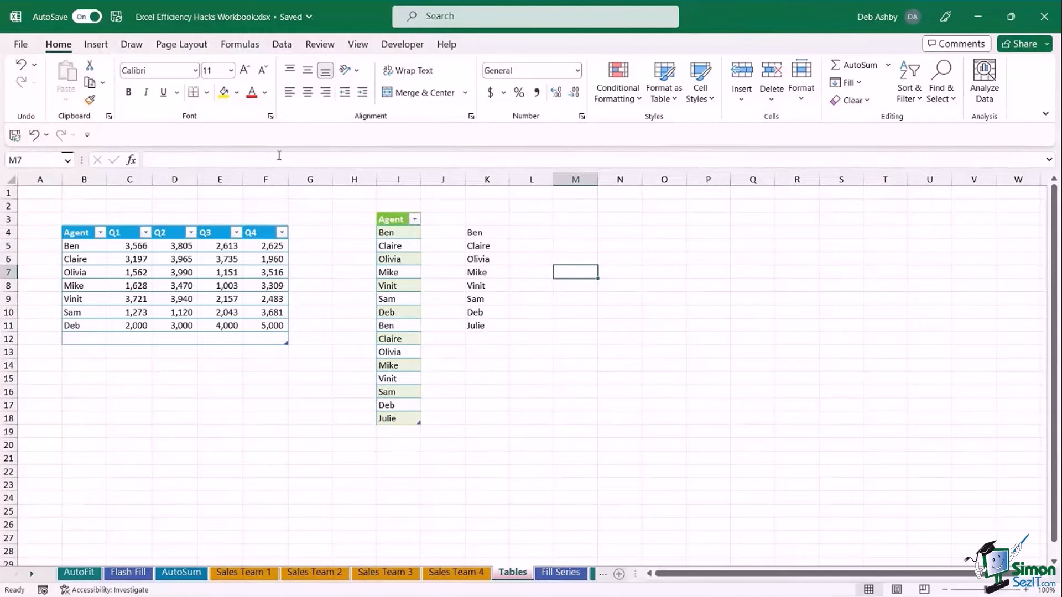
pyautogui.click(97, 44)
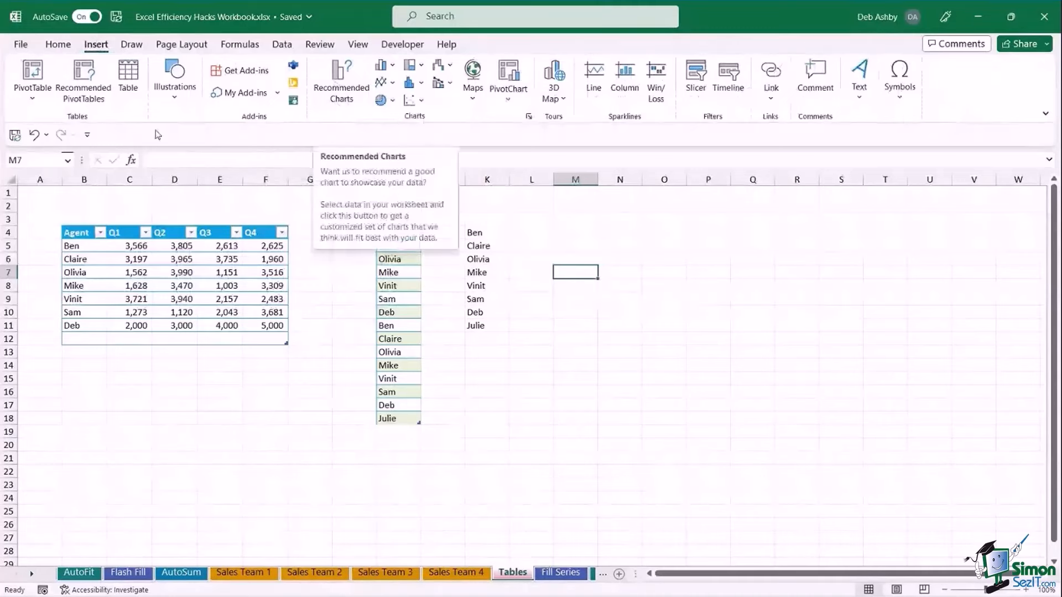
# Add Recommended Charts to the quick access toolbar.
pyautogui.rightClick(340, 76)
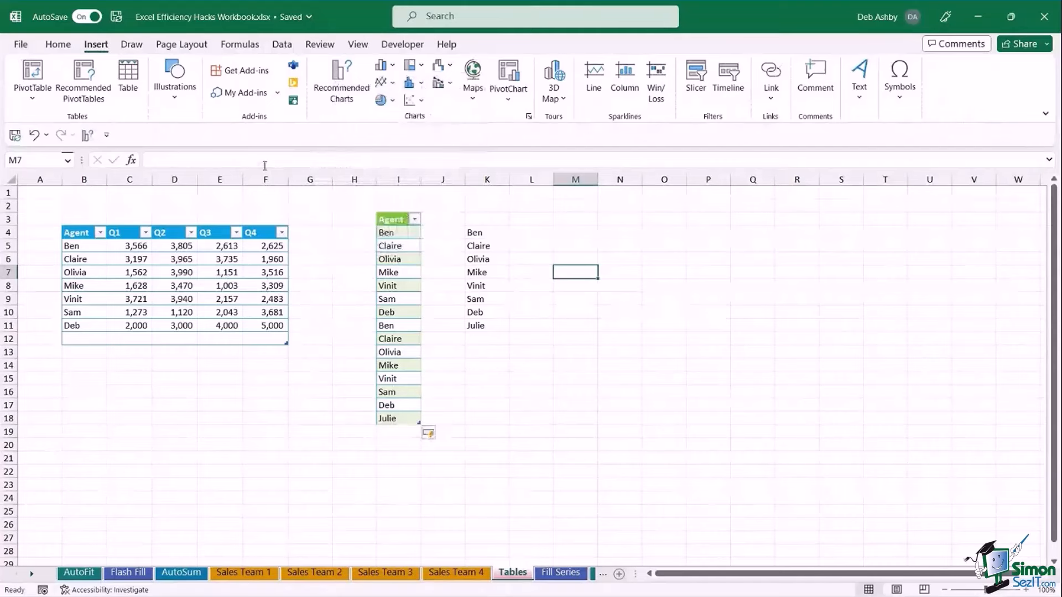
pyautogui.rightClick(90, 140)
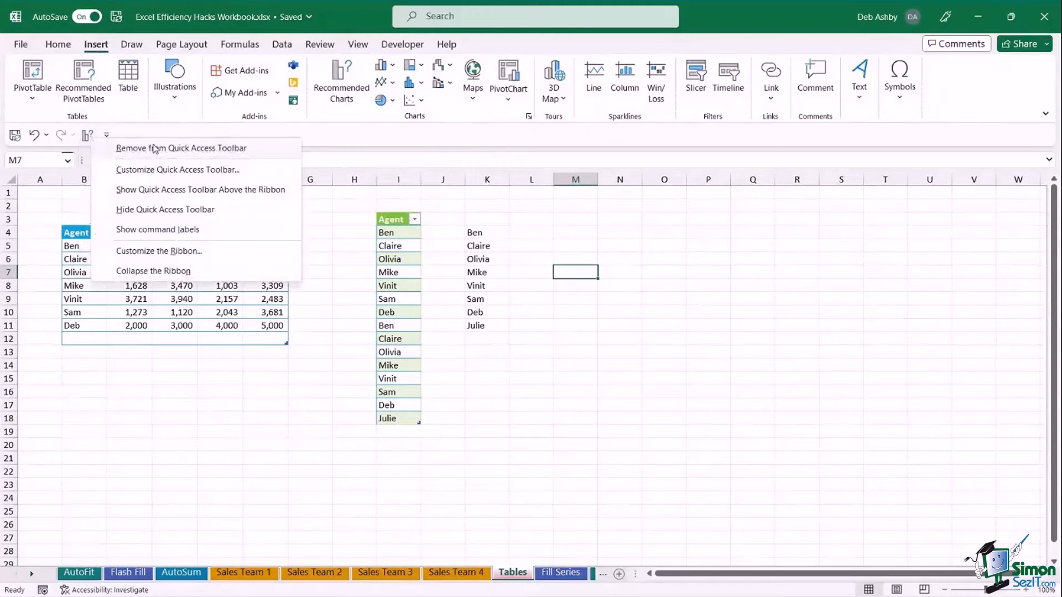
pyautogui.click(346, 141)
# Add Page Layout's Orientation, Print Titles and theme Colors to the quick access toolbar.
pyautogui.click(185, 47)
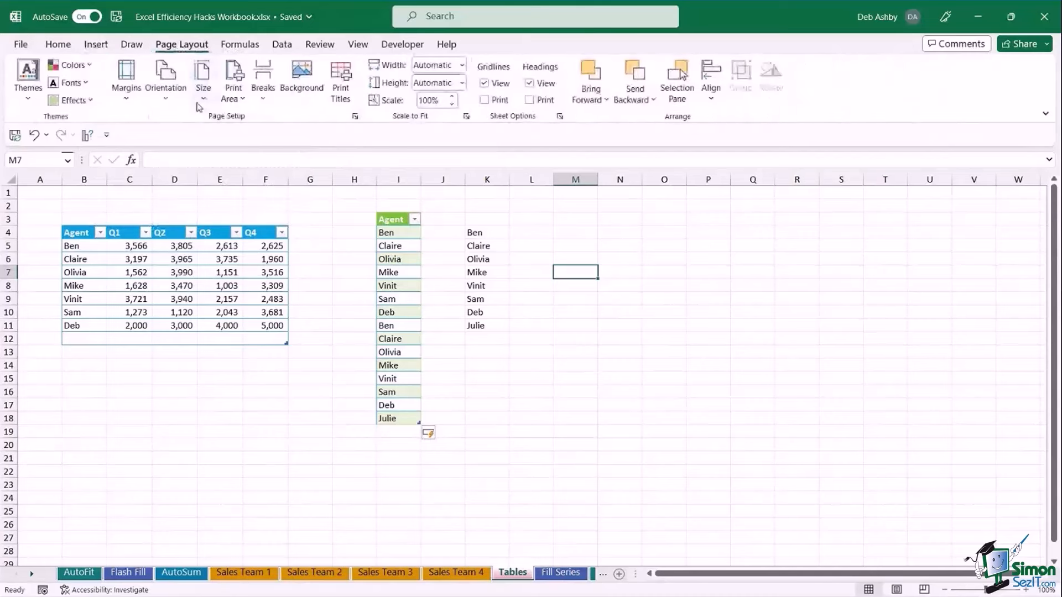
pyautogui.rightClick(164, 74)
pyautogui.click(213, 81)
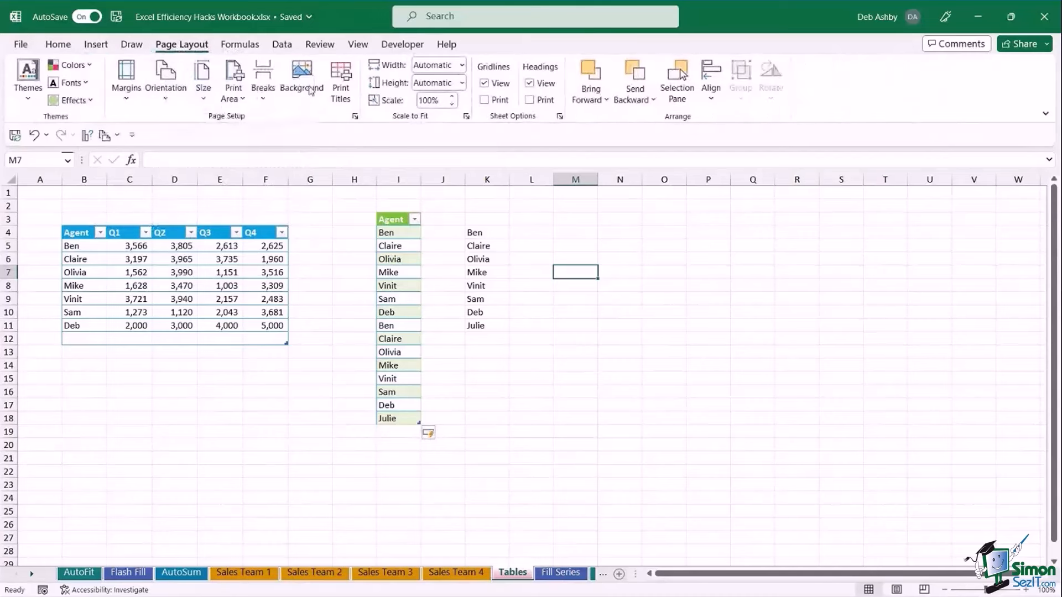
pyautogui.rightClick(344, 75)
pyautogui.click(394, 82)
pyautogui.rightClick(77, 66)
pyautogui.click(108, 78)
pyautogui.click(177, 135)
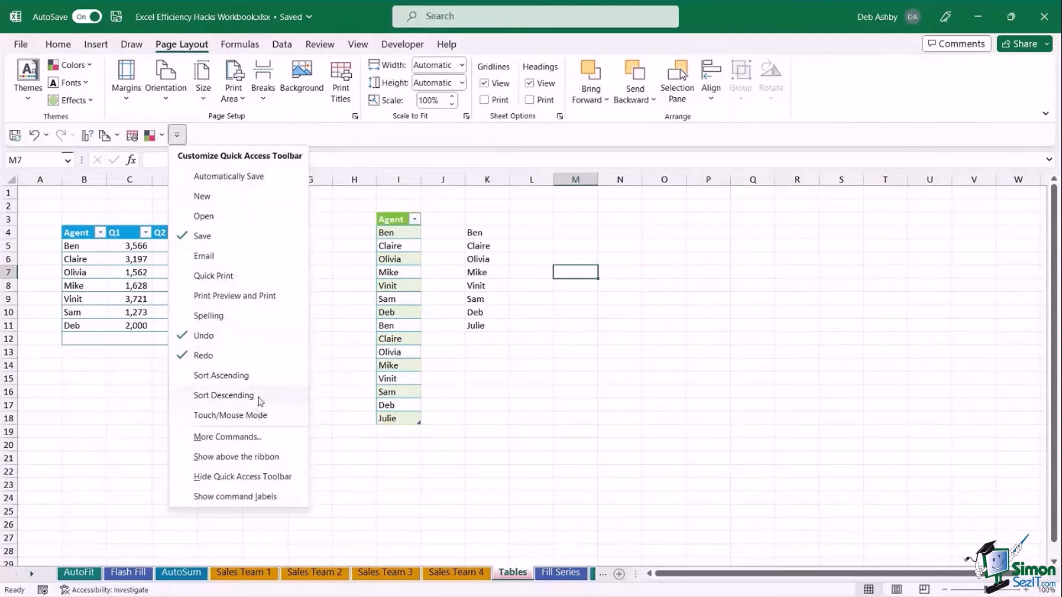
# In Quick Access Toolbar options, move Print Titles up under Save and theme Colors up one place.
pyautogui.click(274, 441)
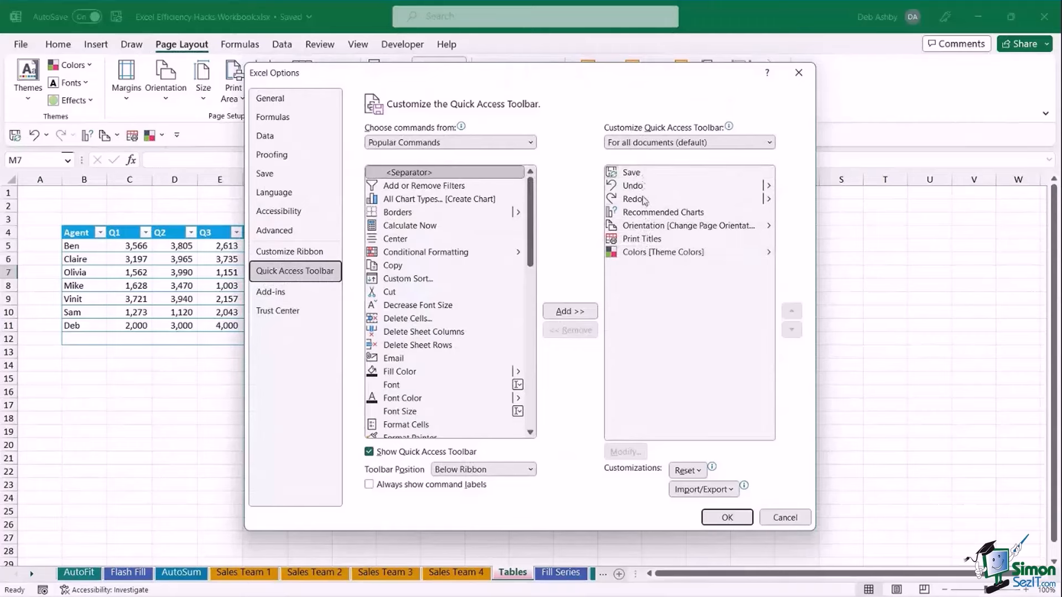
pyautogui.click(655, 253)
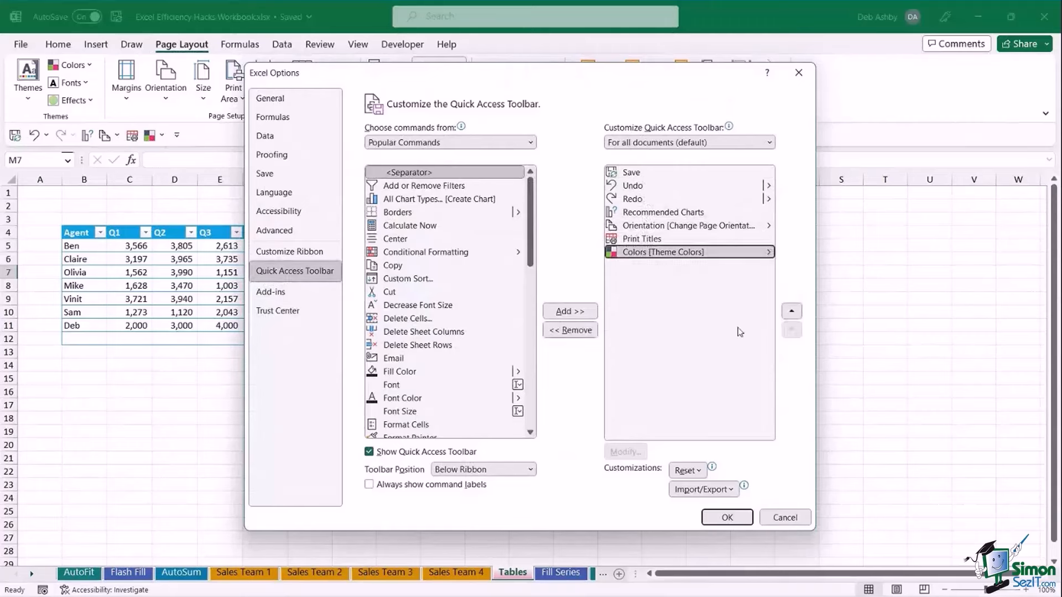
pyautogui.click(638, 241)
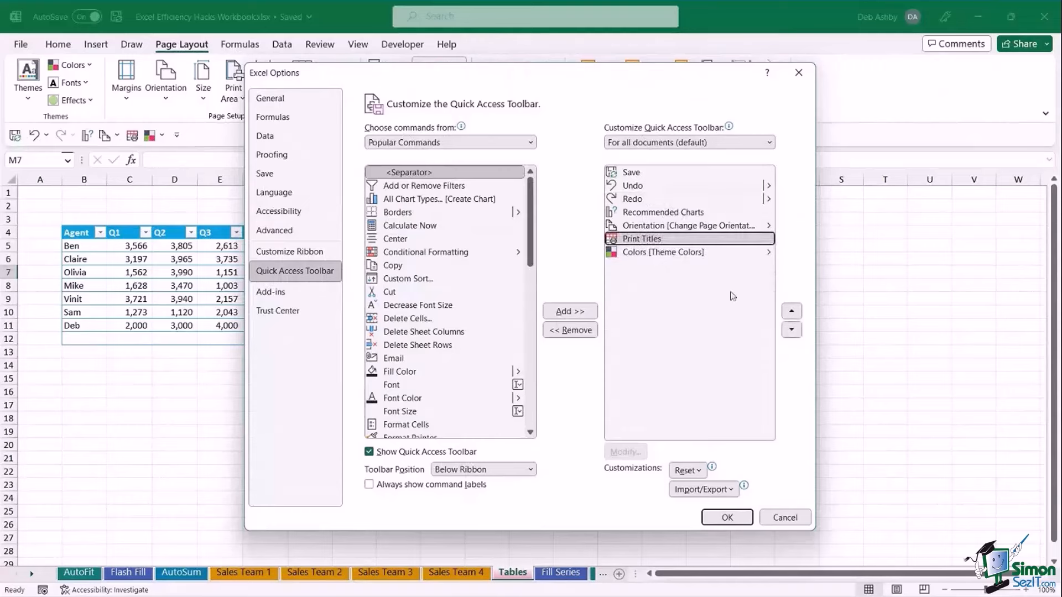
pyautogui.click(792, 313)
pyautogui.click(792, 313)
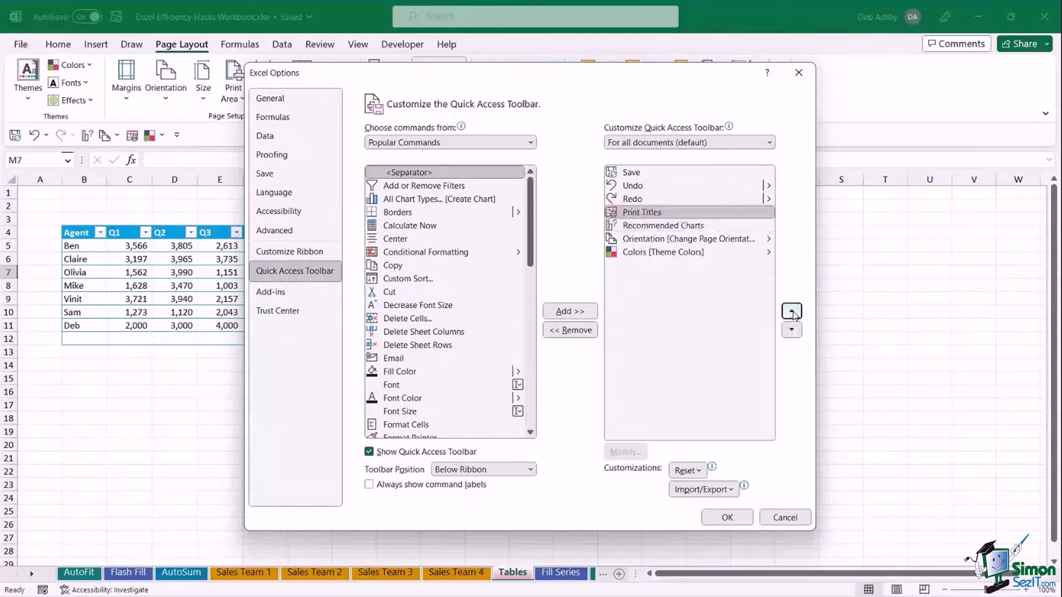
pyautogui.click(792, 312)
pyautogui.click(792, 313)
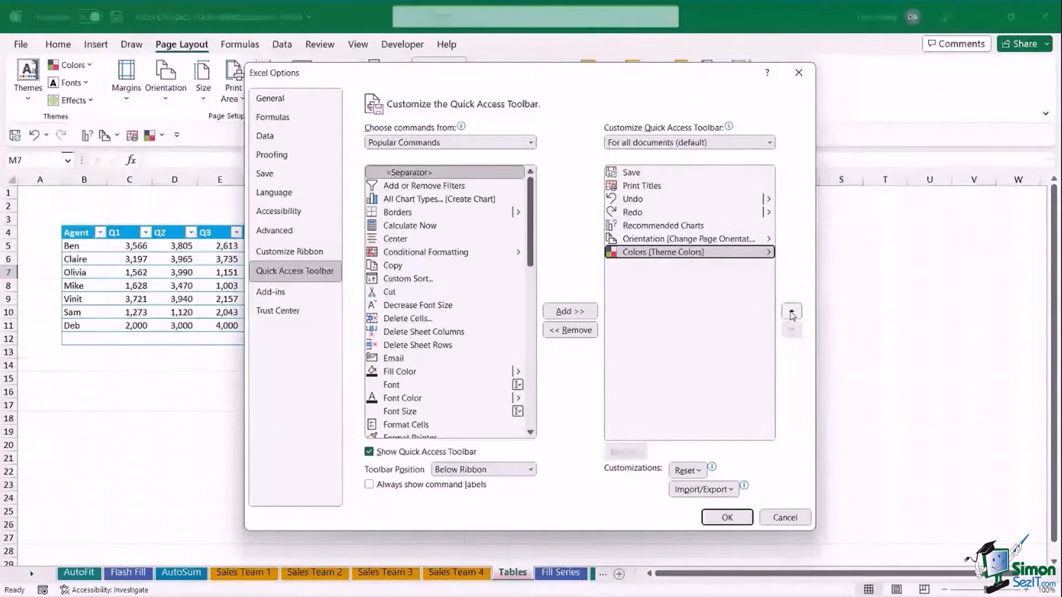
pyautogui.click(792, 312)
pyautogui.click(793, 313)
pyautogui.click(792, 313)
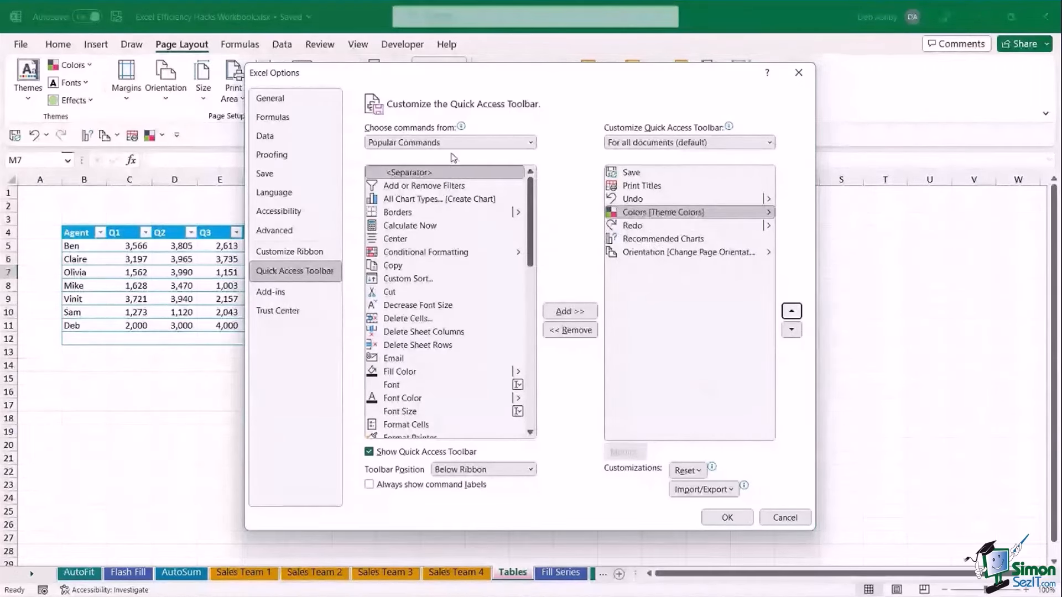
# Switch the command list to All Commands and add 3D Map to the Quick Access Toolbar.
pyautogui.click(530, 144)
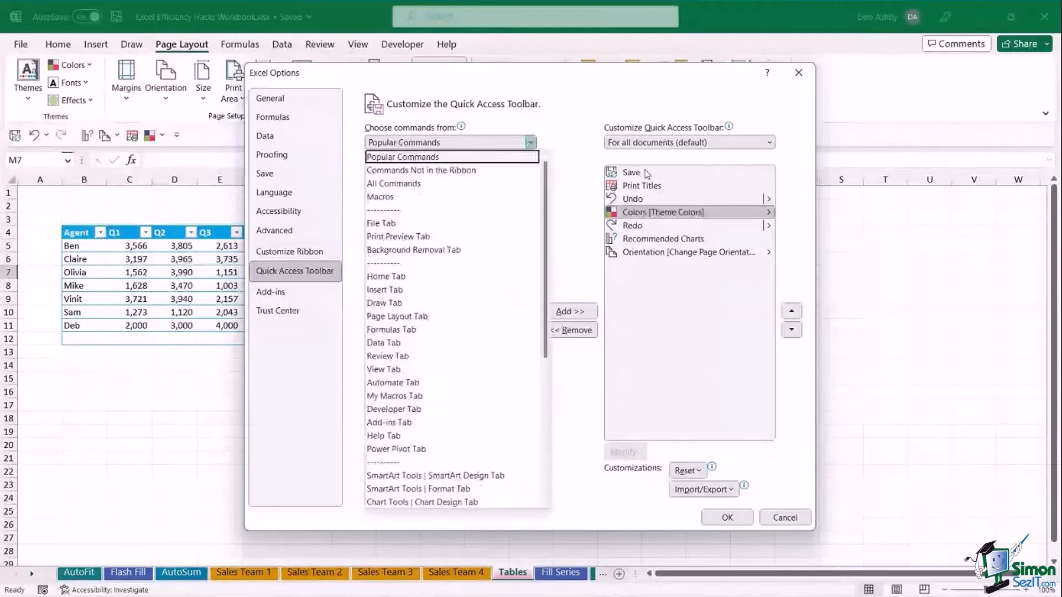
pyautogui.click(579, 123)
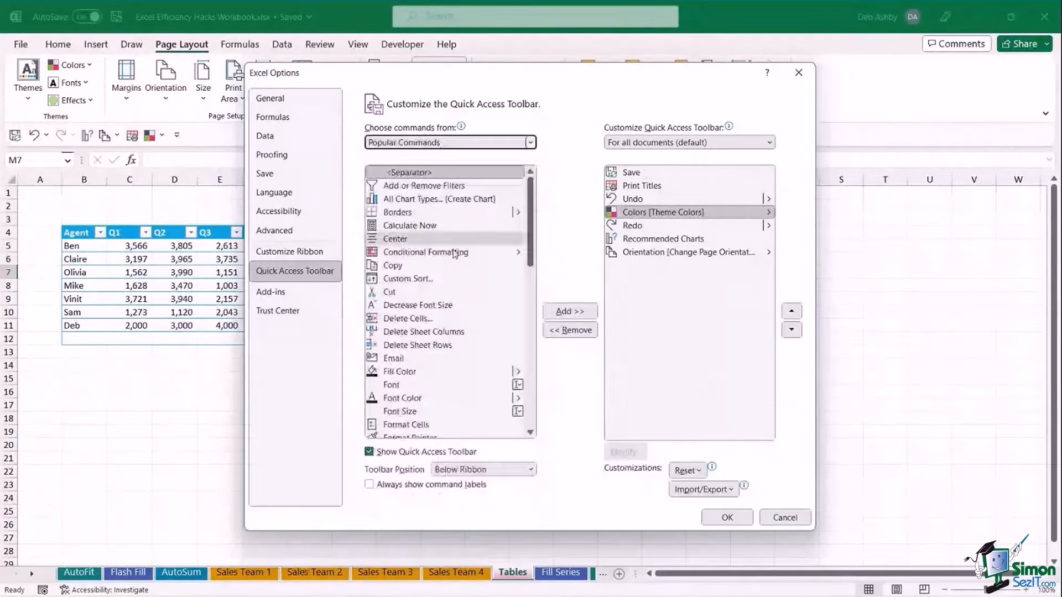
pyautogui.click(532, 143)
pyautogui.click(531, 143)
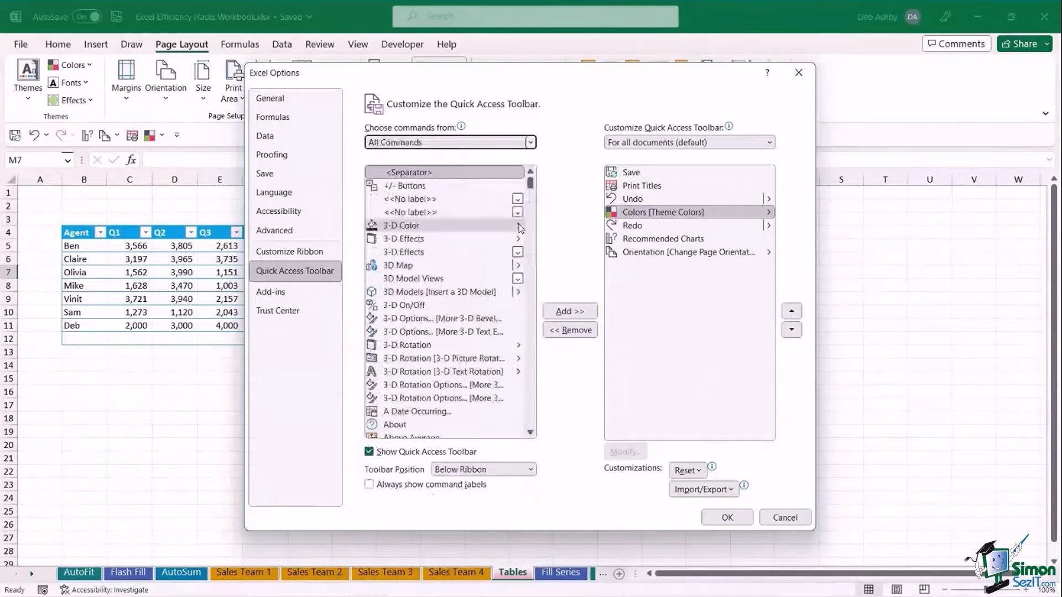
pyautogui.moveTo(531, 183); pyautogui.dragTo(531, 205)
pyautogui.scroll(-4, 475, 241)
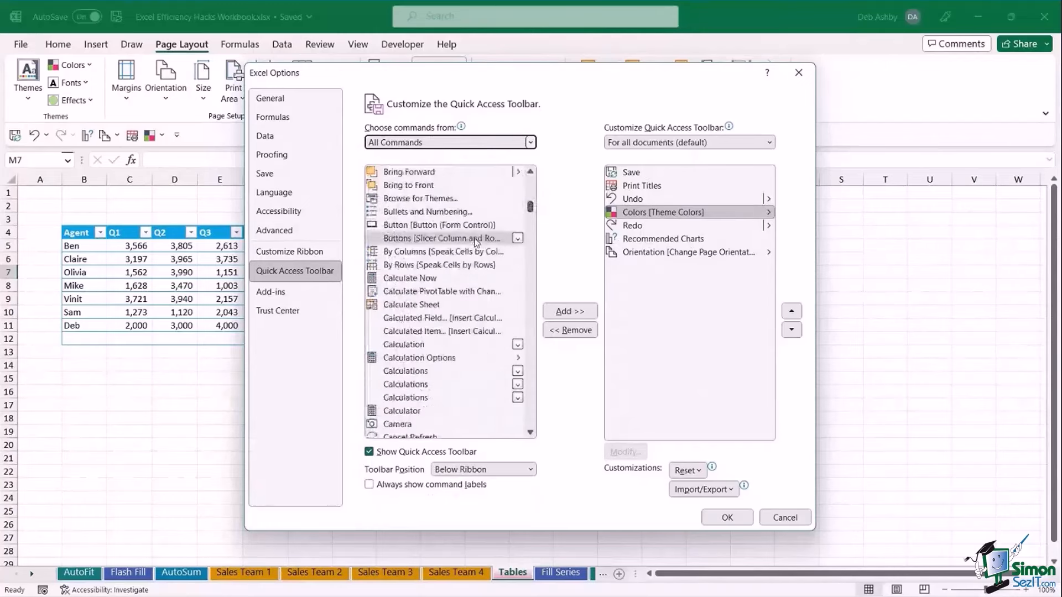
pyautogui.scroll(-7, 475, 242)
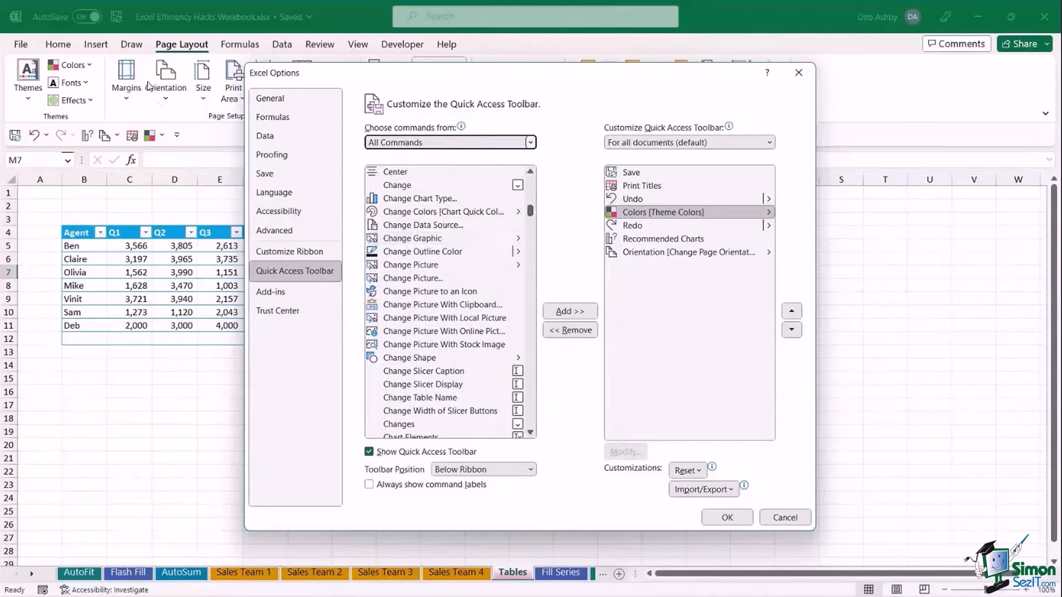
pyautogui.moveTo(535, 217); pyautogui.dragTo(534, 176)
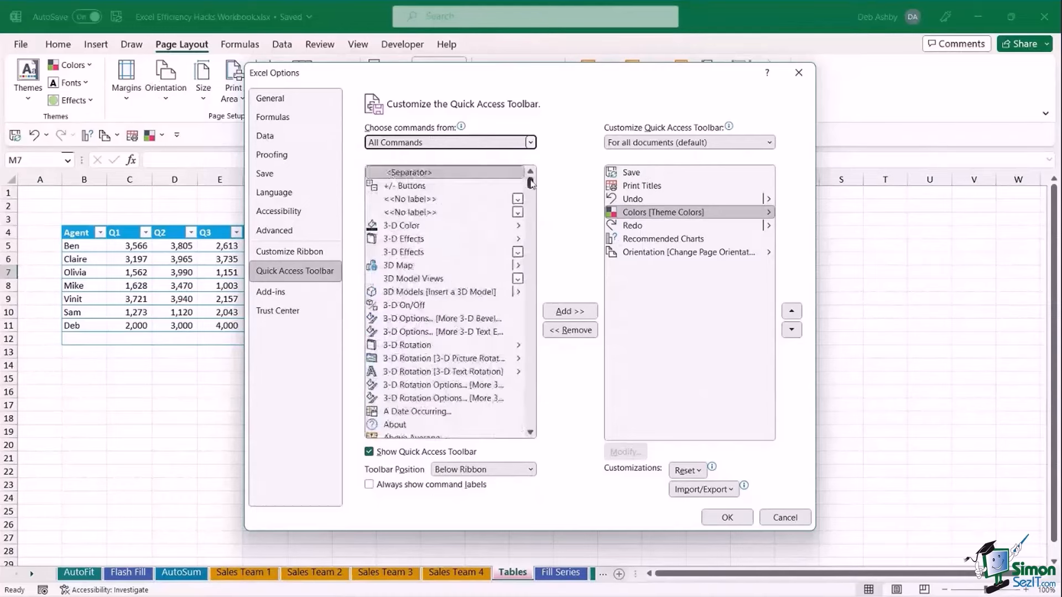
pyautogui.click(408, 267)
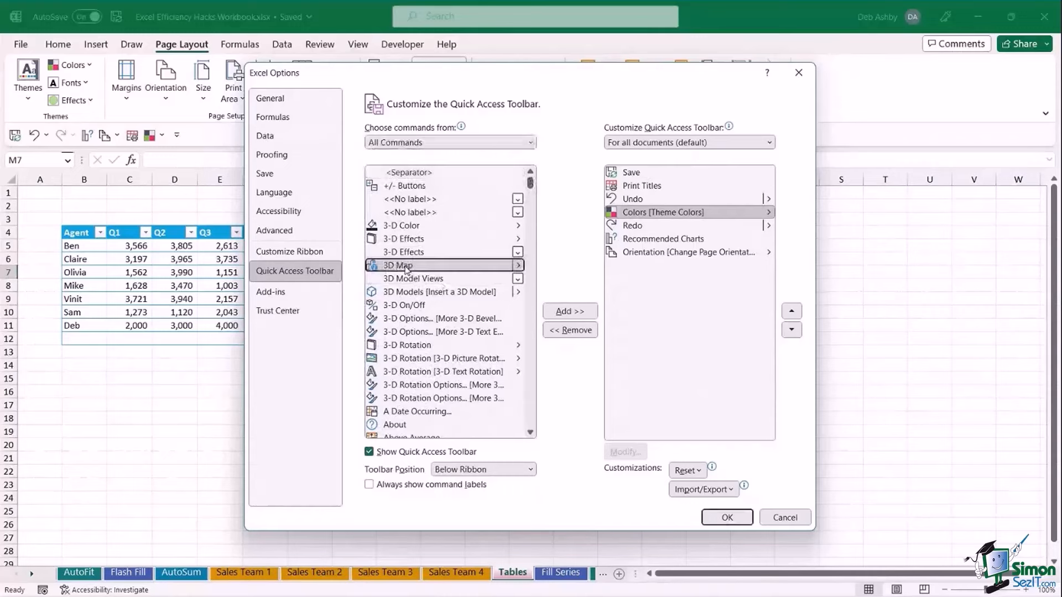
pyautogui.click(569, 312)
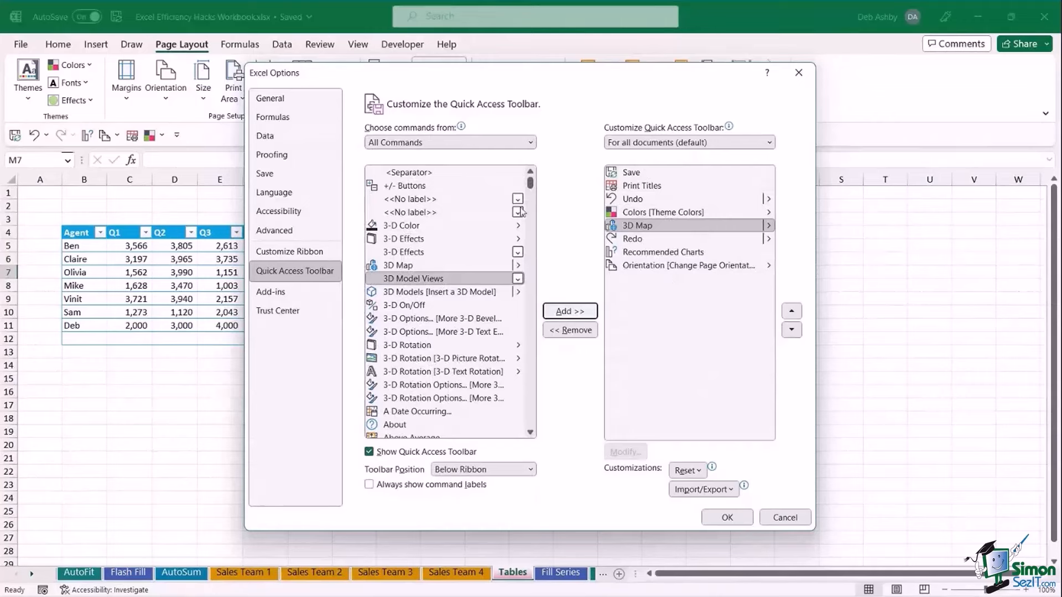
# Add two separators and position the upper one above Undo, below Print Titles.
pyautogui.click(400, 175)
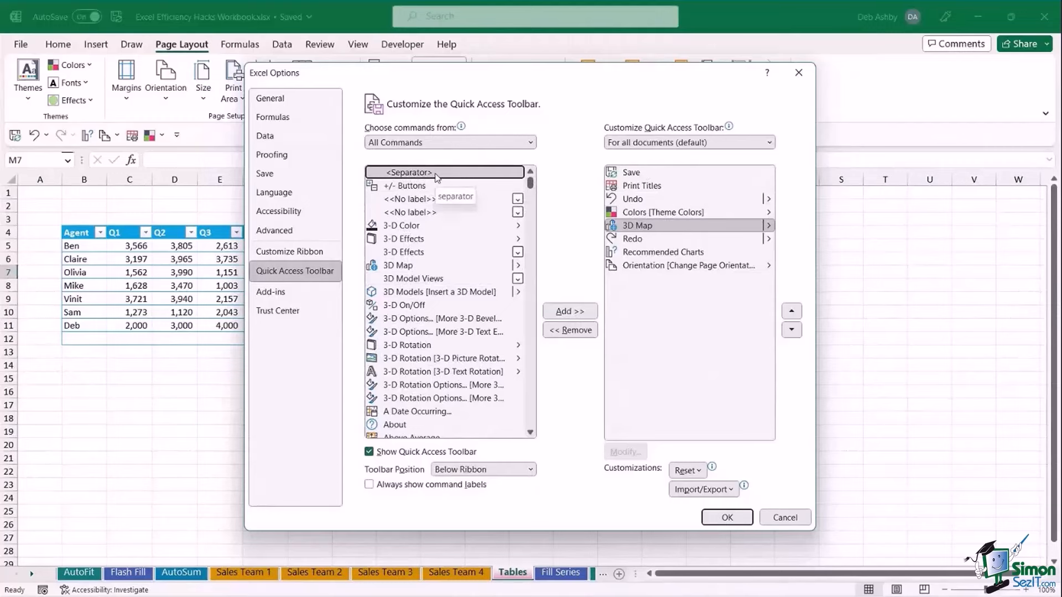
pyautogui.click(575, 312)
pyautogui.click(575, 312)
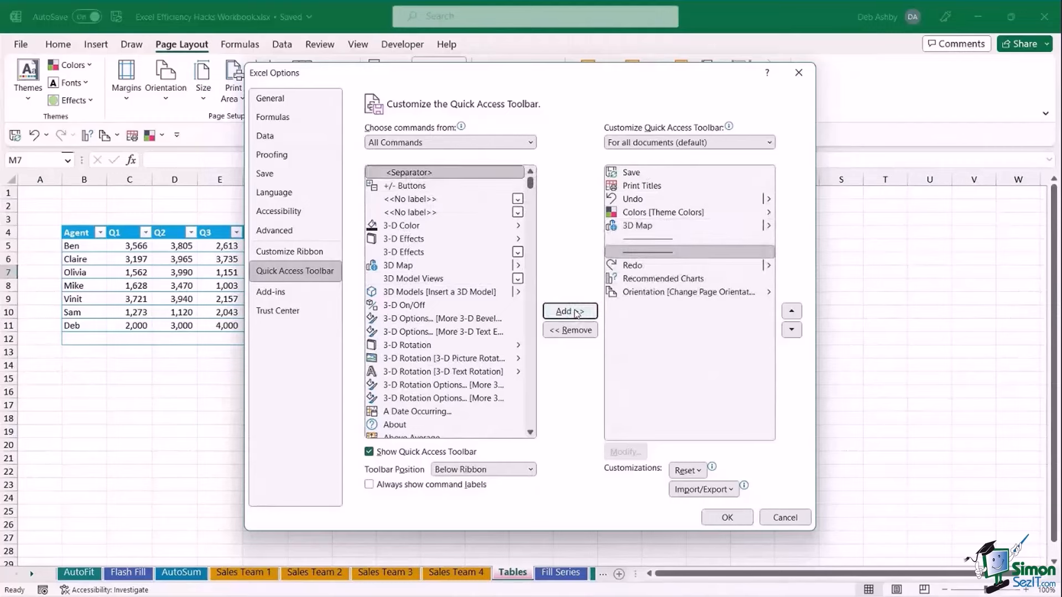
pyautogui.click(662, 238)
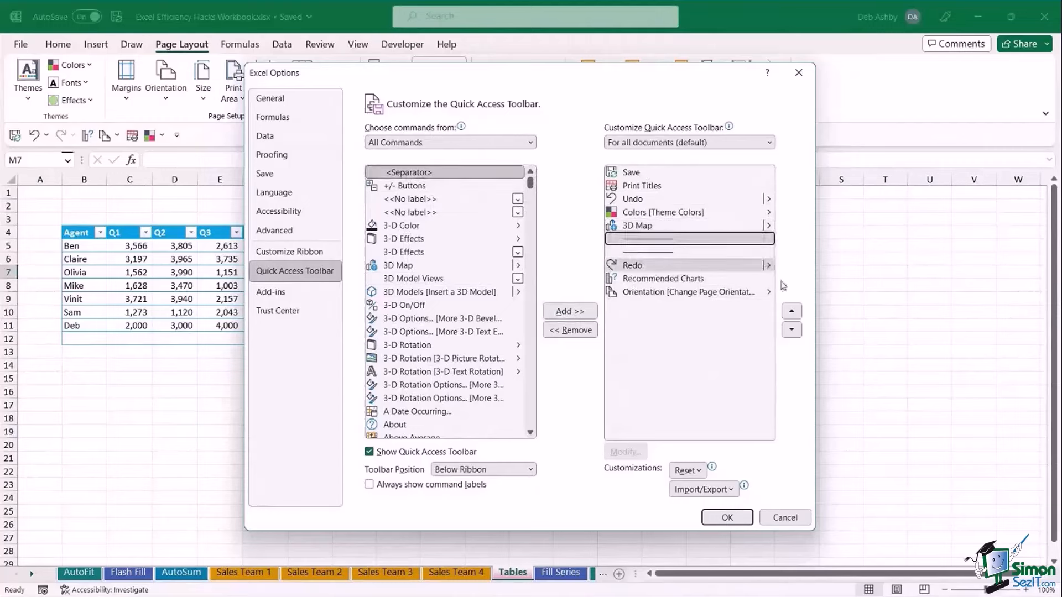
pyautogui.click(791, 312)
pyautogui.click(791, 312)
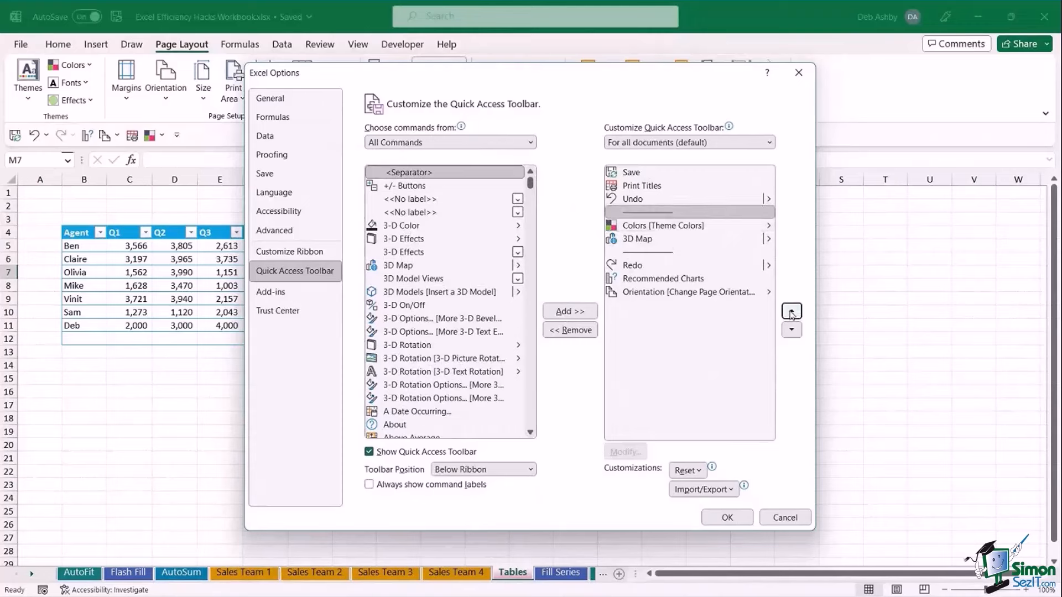
pyautogui.click(791, 312)
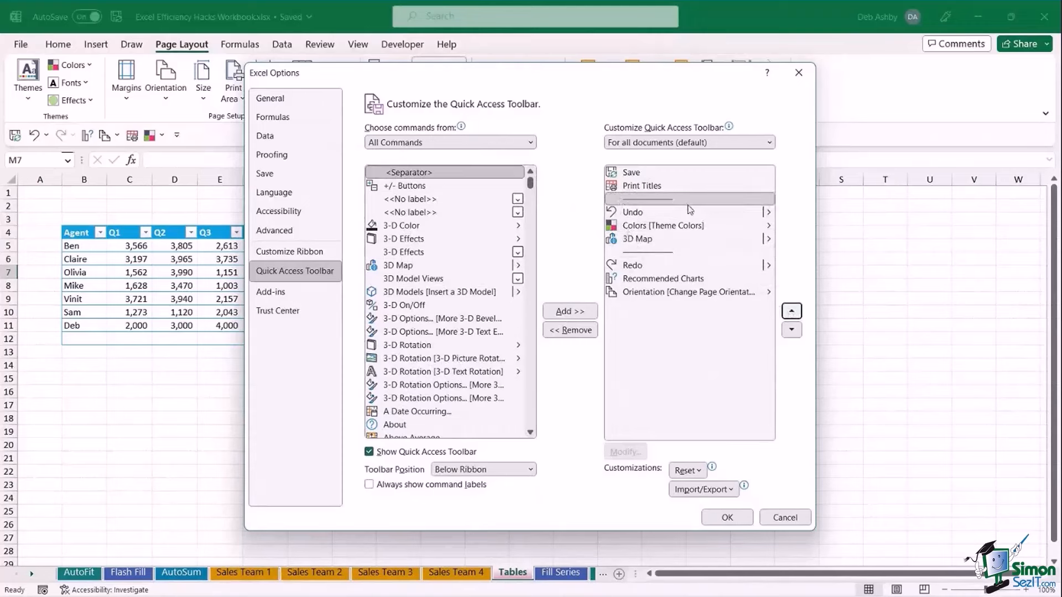
pyautogui.click(792, 330)
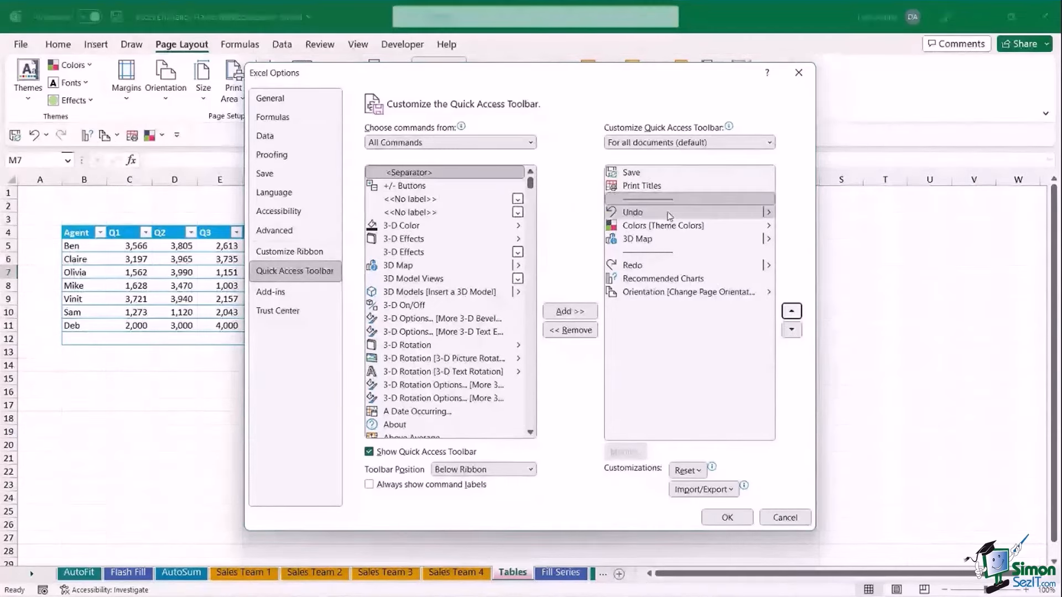
pyautogui.click(791, 312)
# Apply the toolbar layout, then jump from 1/1/2023 in B4 to the last date and back.
pyautogui.click(726, 517)
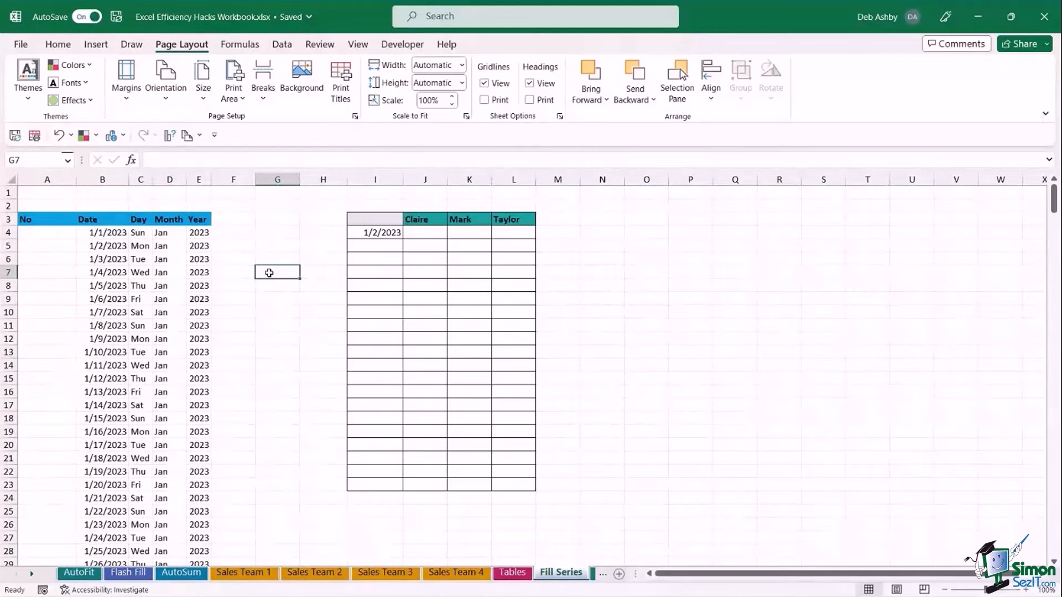
pyautogui.click(117, 243)
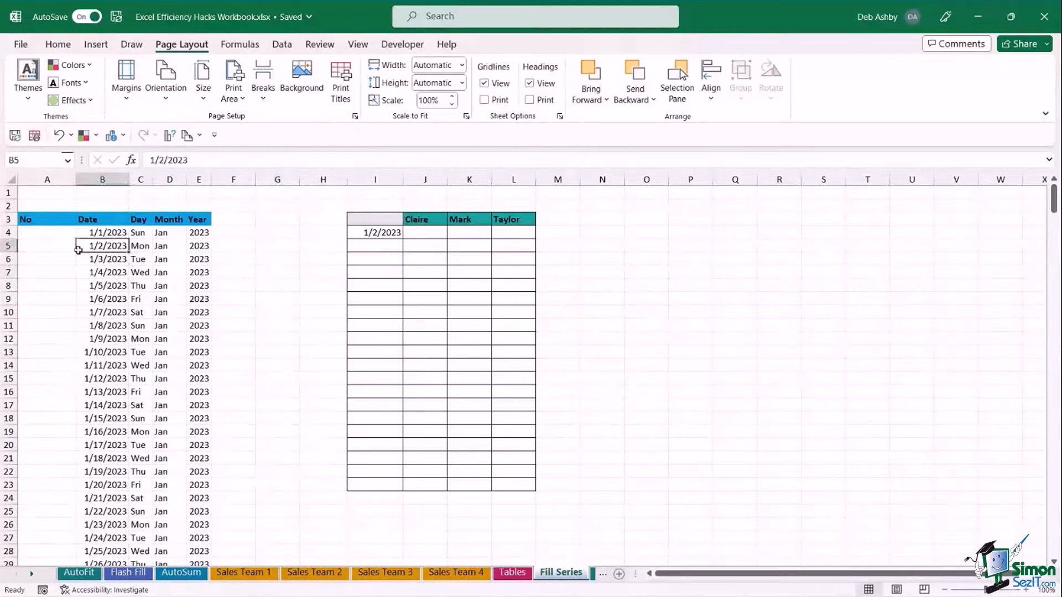
pyautogui.click(105, 235)
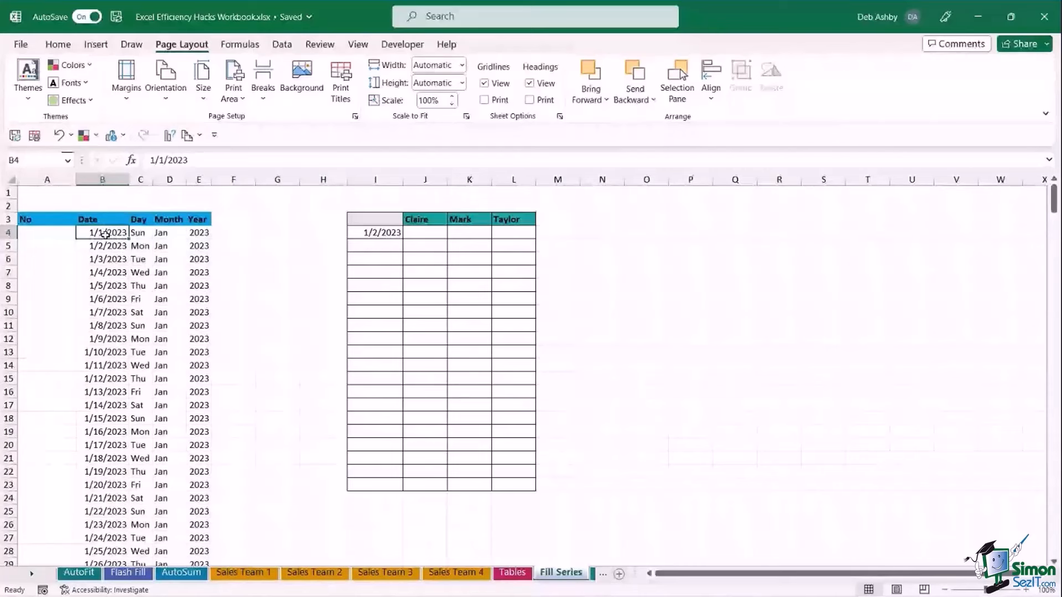
pyautogui.hotkey('ctrl', 'Down')
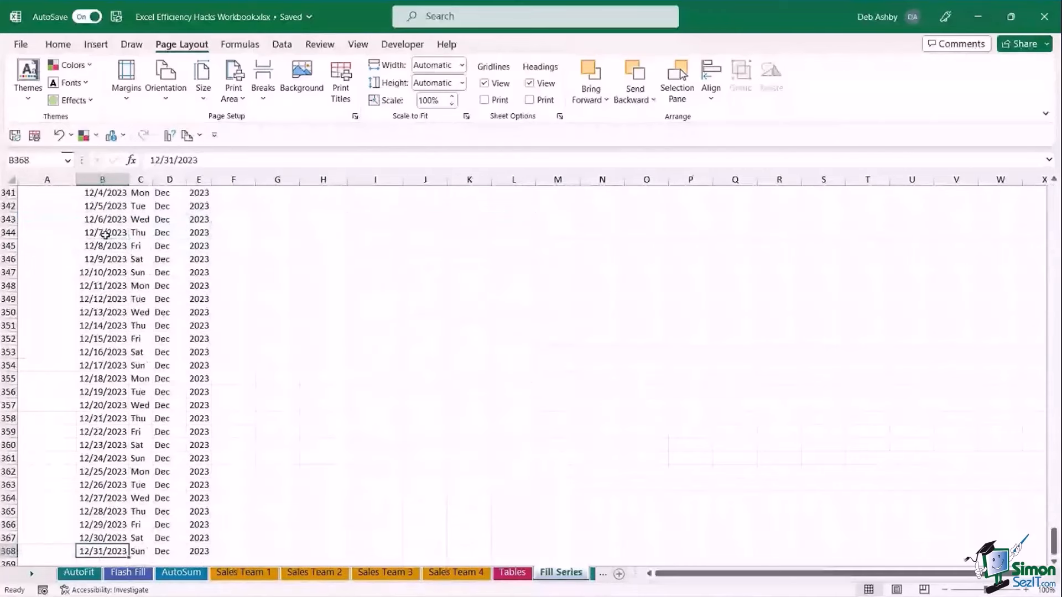
pyautogui.scroll(-2, 123, 312)
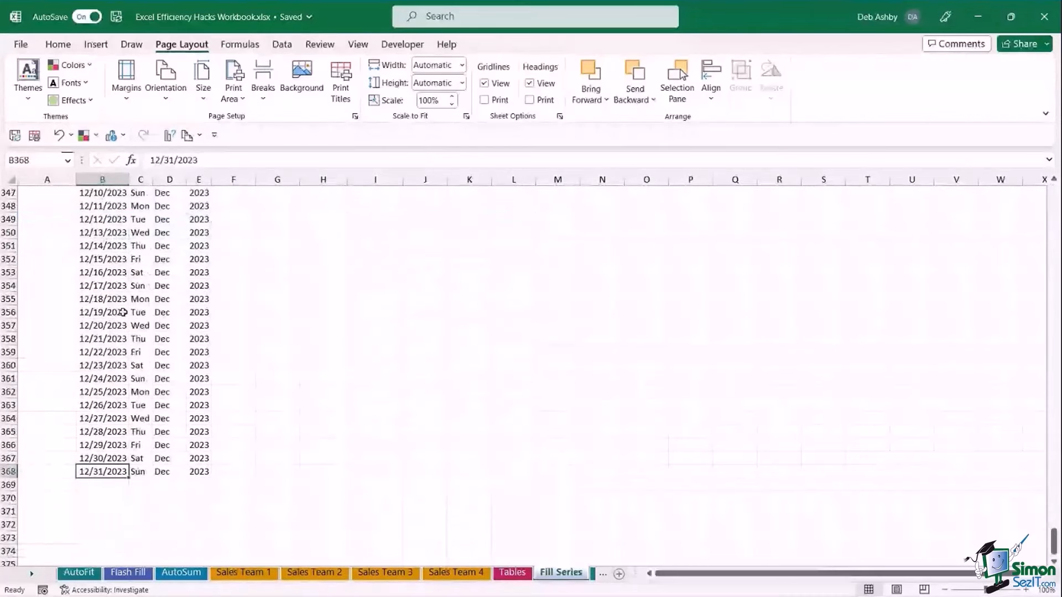
pyautogui.doubleClick(101, 474)
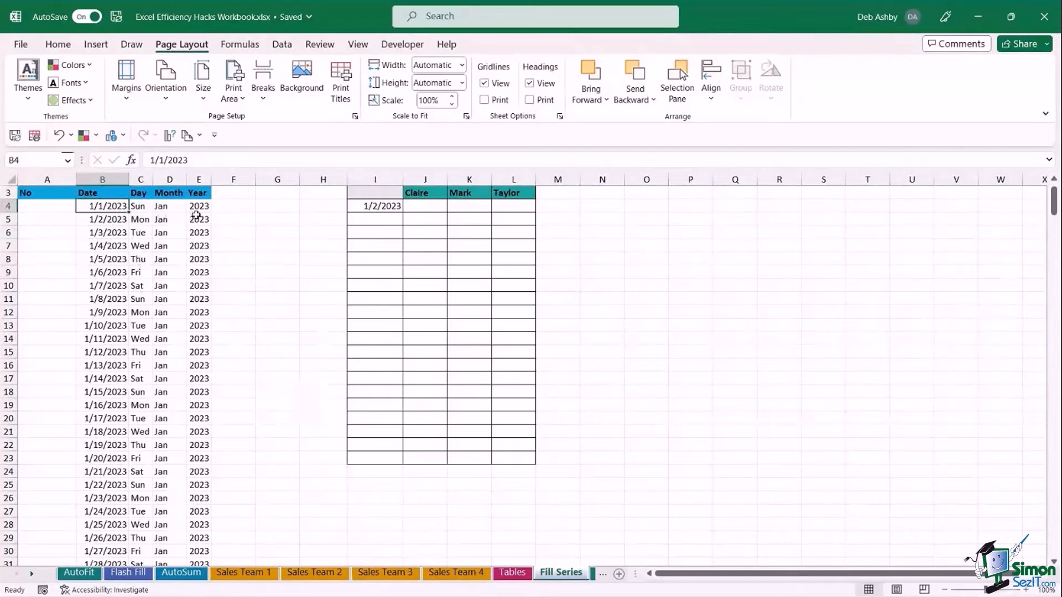
# Enter 1, 2, 3 in A4:A6 under the No heading, then select them to clear.
pyautogui.click(51, 207)
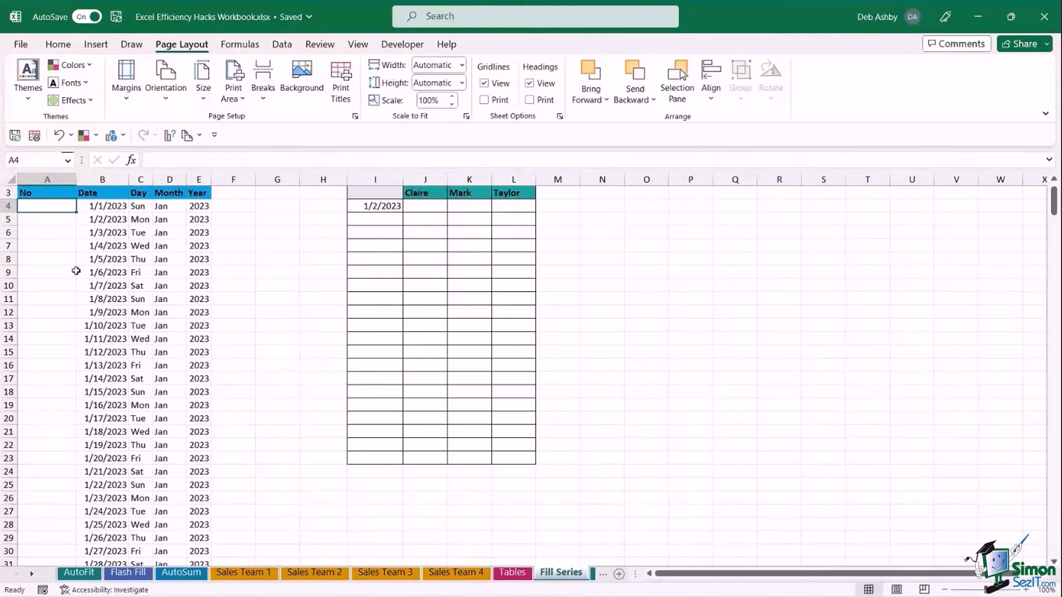
pyautogui.write('1')
pyautogui.press('Return')
pyautogui.write('2')
pyautogui.press('Return')
pyautogui.write('3')
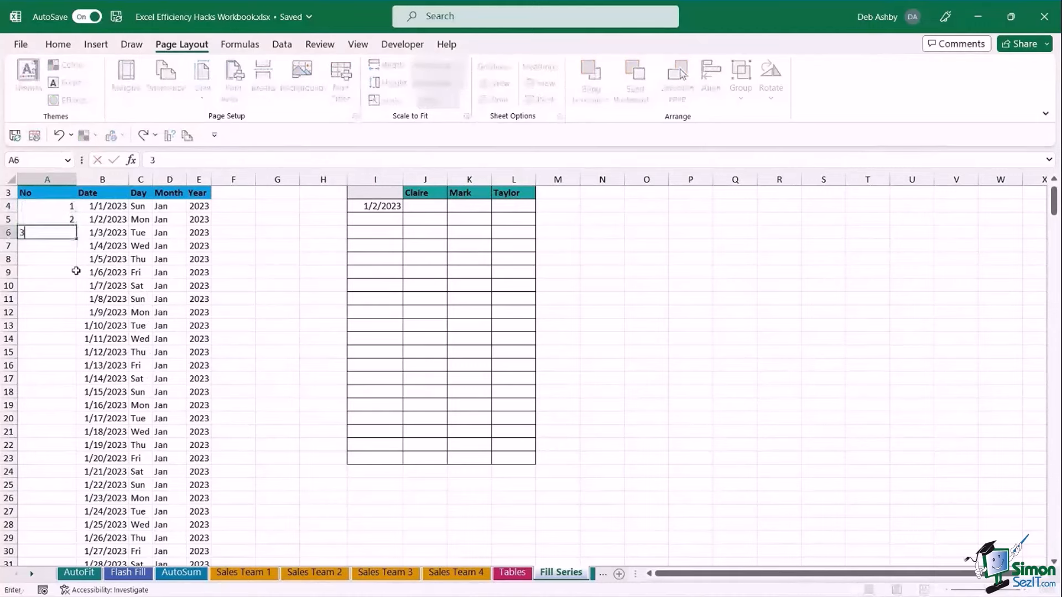
pyautogui.press('Return')
pyautogui.click(105, 258)
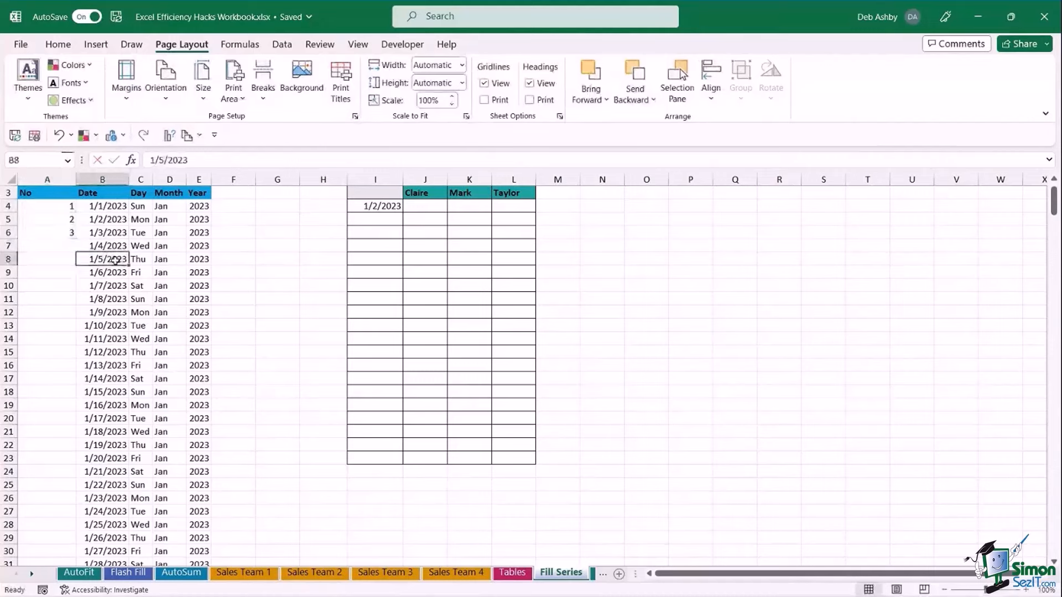
pyautogui.moveTo(62, 209); pyautogui.dragTo(59, 228)
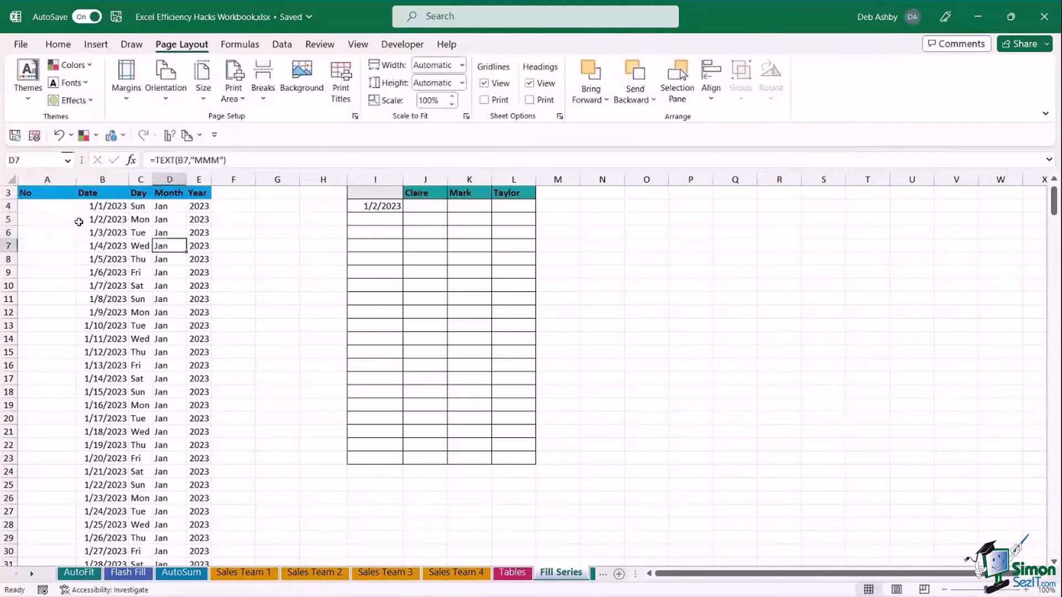
# Try filling 1, 2 down column A with the fill handle, then leave just 1 in A4.
pyautogui.click(61, 206)
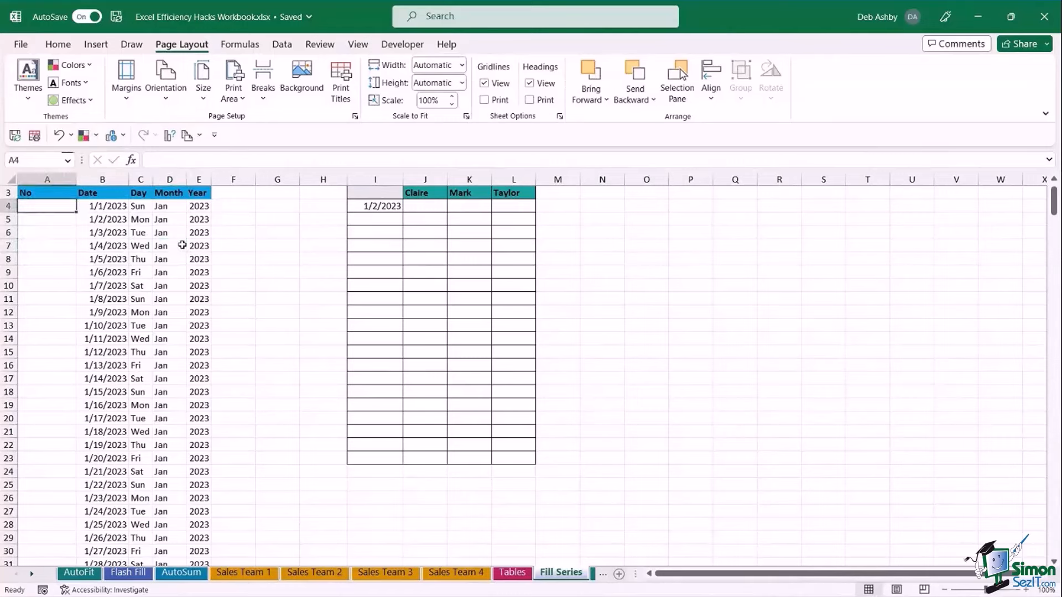
pyautogui.write('1')
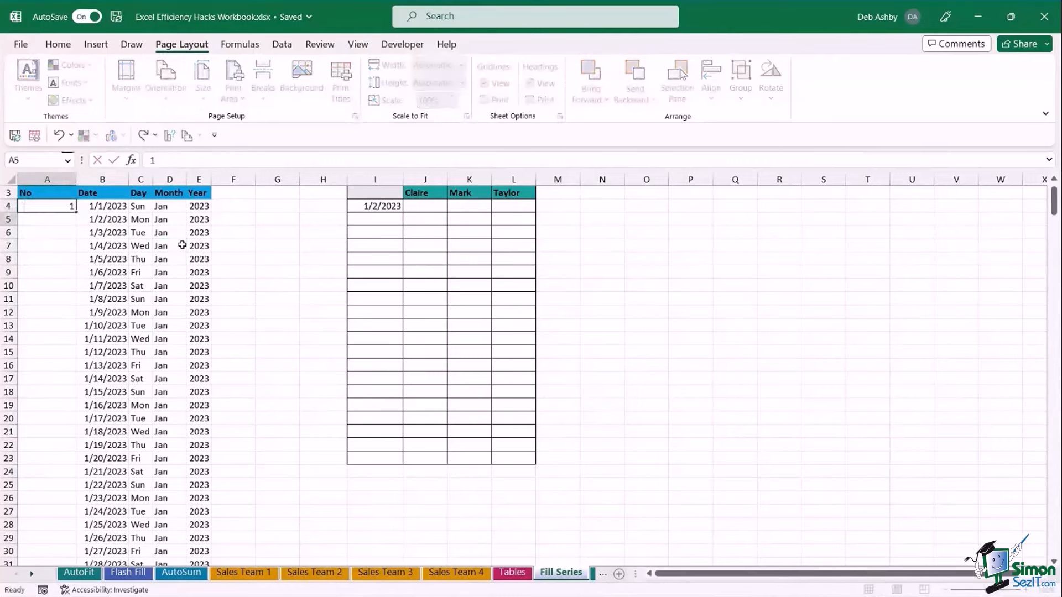
pyautogui.press('Return')
pyautogui.write('2')
pyautogui.press('Return')
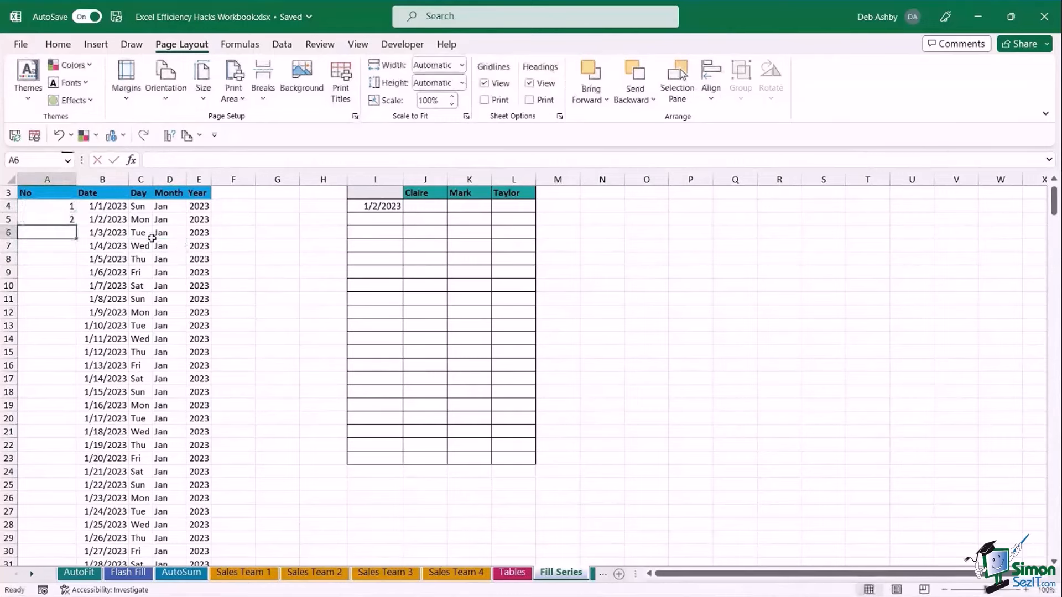
pyautogui.moveTo(59, 210); pyautogui.dragTo(72, 565)
pyautogui.moveTo(72, 574); pyautogui.dragTo(98, 532)
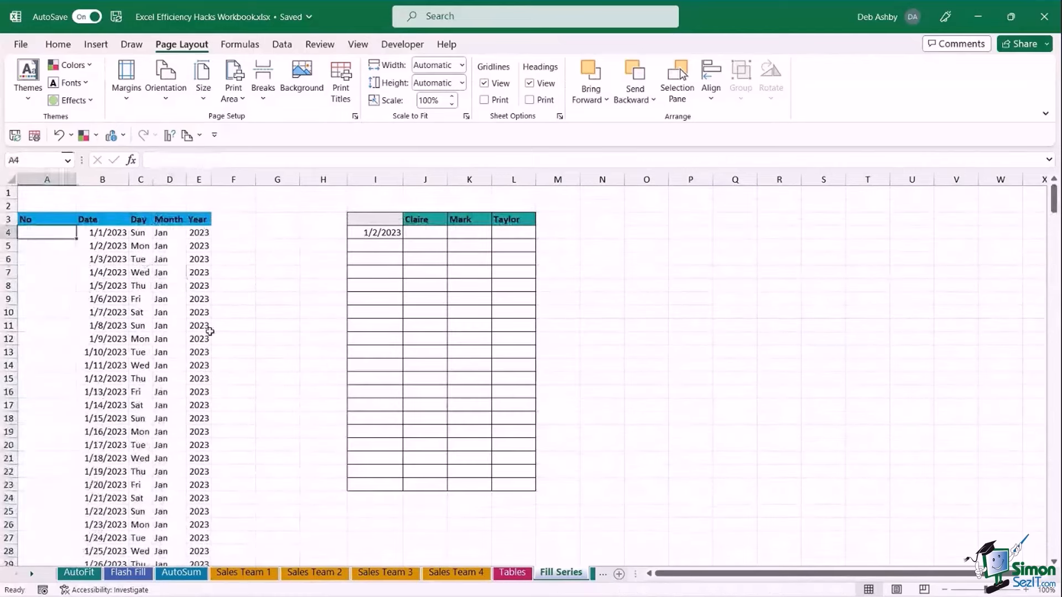
pyautogui.write('1')
pyautogui.press('Return')
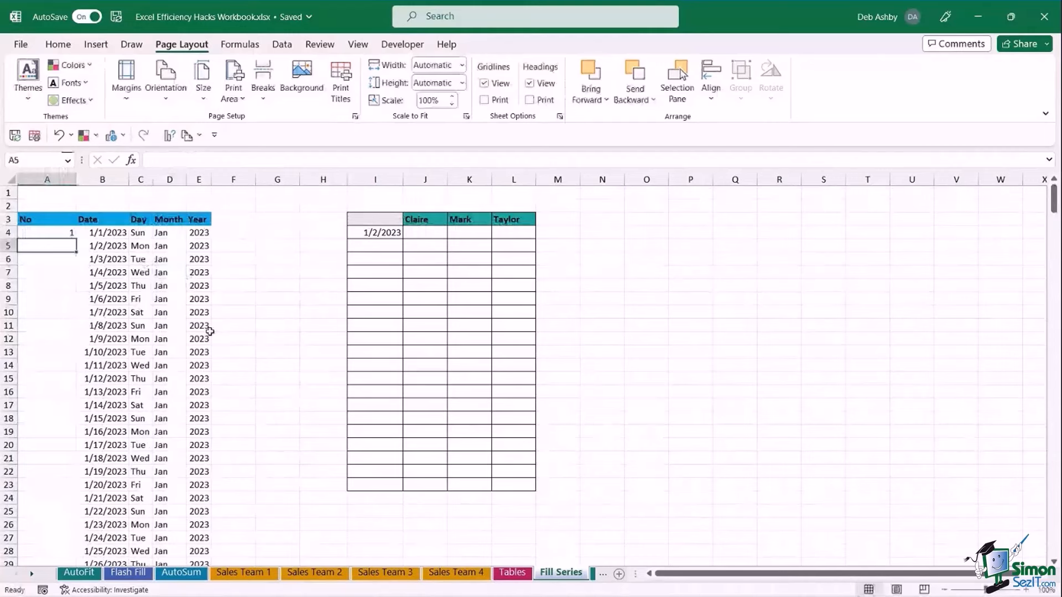
pyautogui.press('Up')
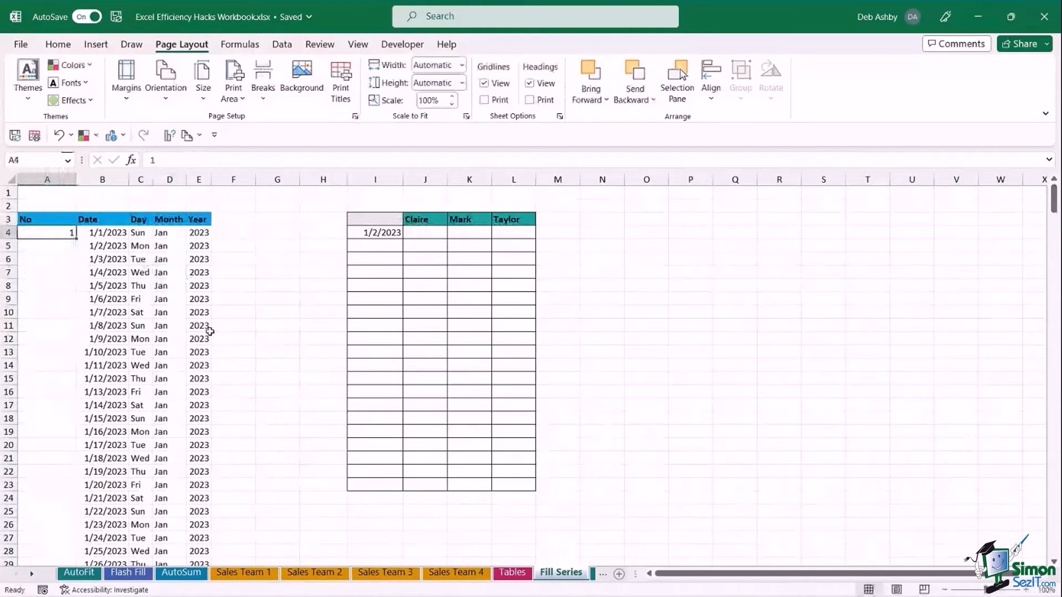
pyautogui.doubleClick(77, 238)
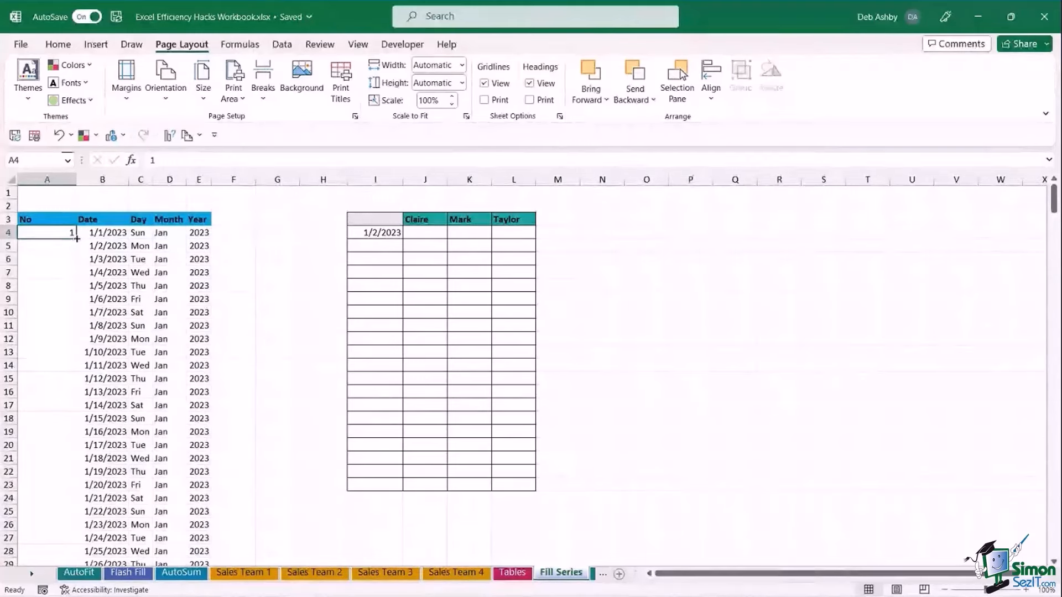
pyautogui.moveTo(77, 238)
pyautogui.mouseDown()
pyautogui.moveTo(80, 257)
pyautogui.moveTo(79, 246)
pyautogui.mouseUp()
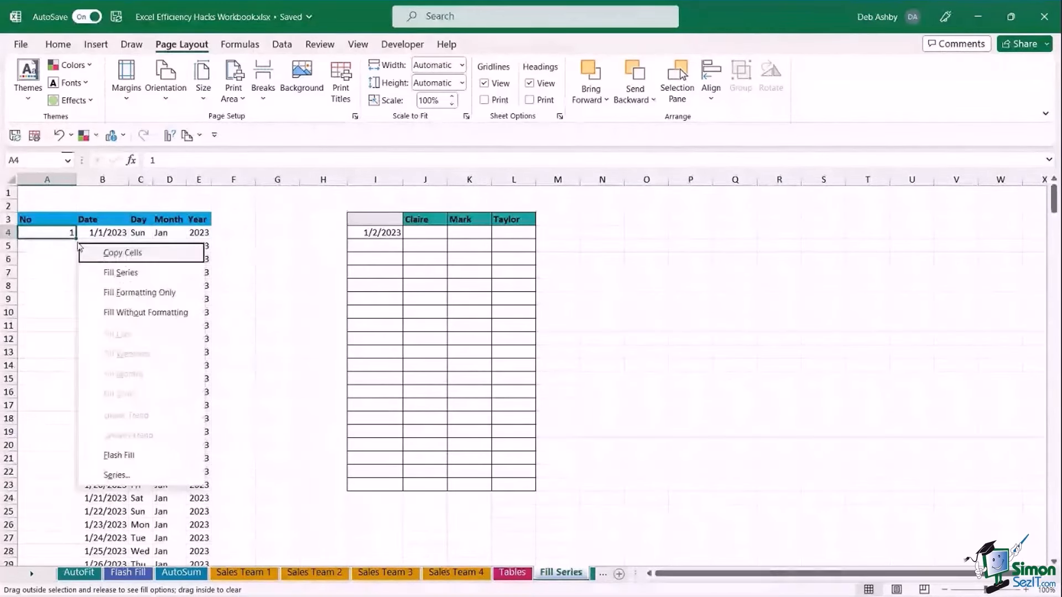
pyautogui.click(118, 480)
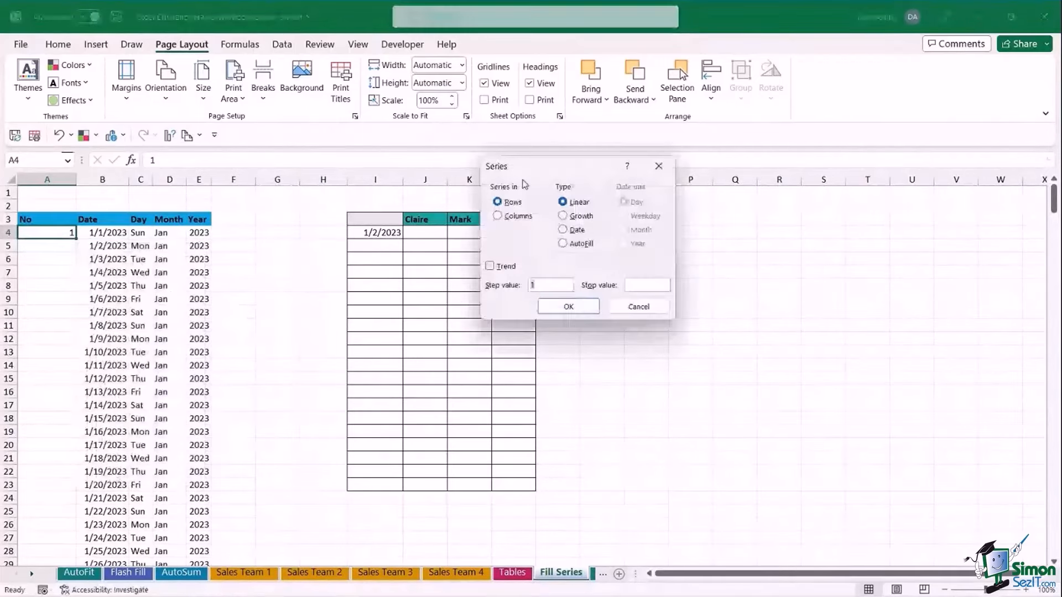
pyautogui.moveTo(539, 164); pyautogui.dragTo(242, 165)
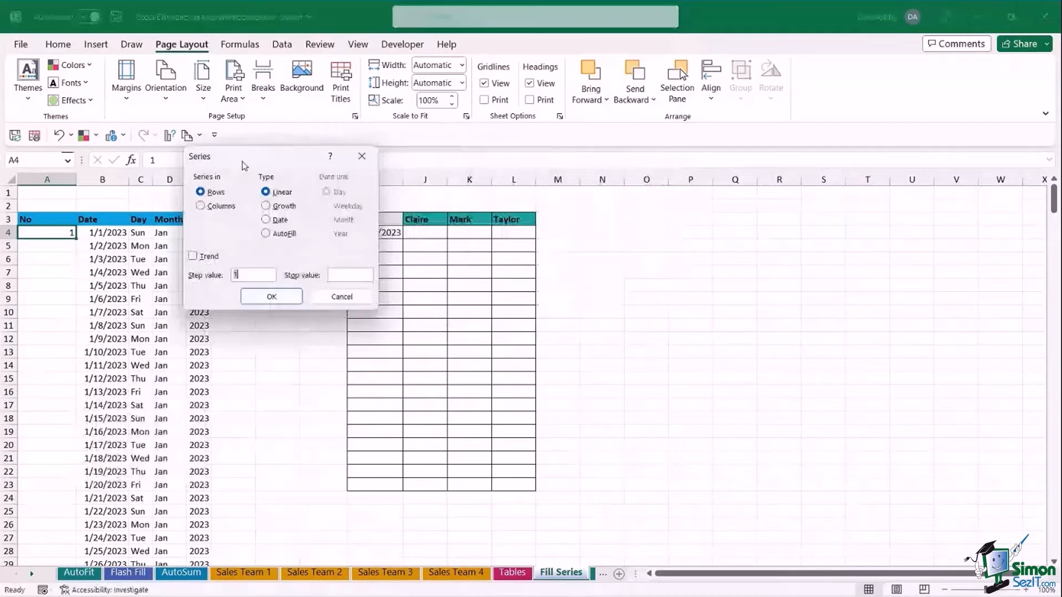
pyautogui.click(201, 207)
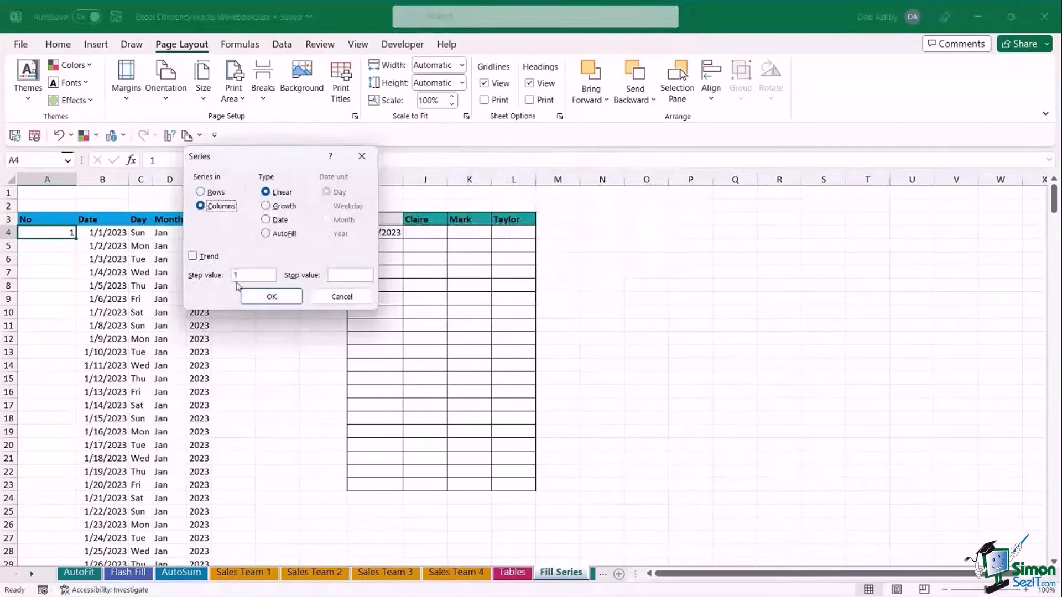
pyautogui.click(339, 275)
pyautogui.write('365')
pyautogui.click(284, 299)
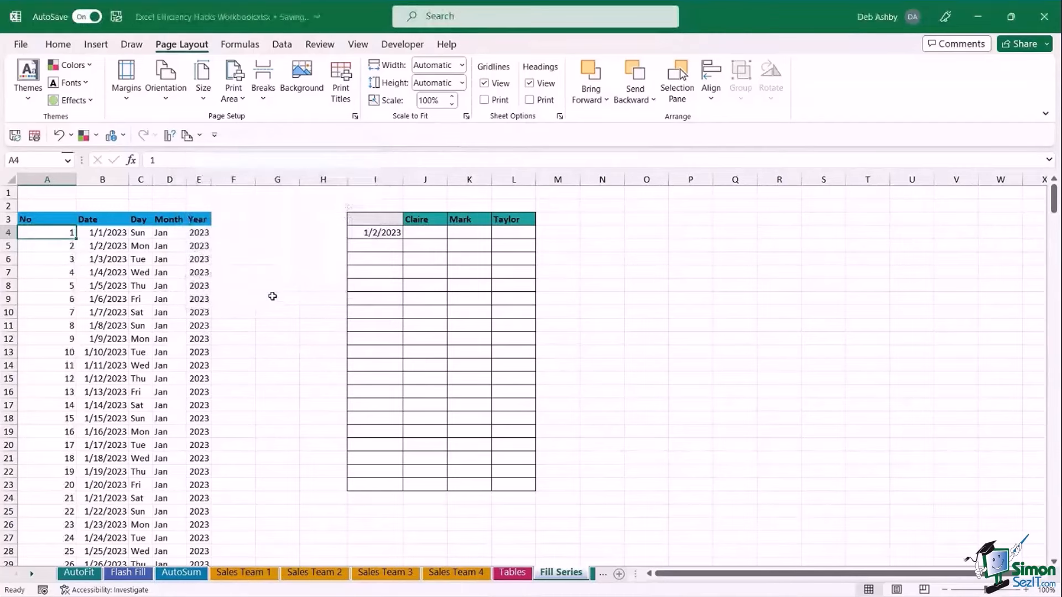
pyautogui.click(67, 275)
pyautogui.scroll(-20, 67, 275)
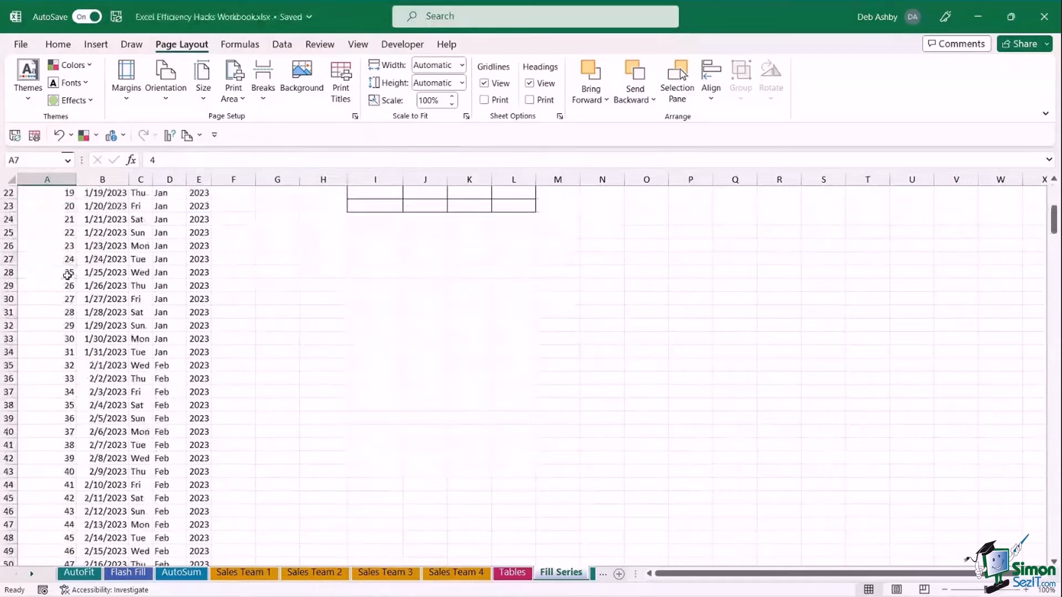
pyautogui.scroll(-14, 67, 274)
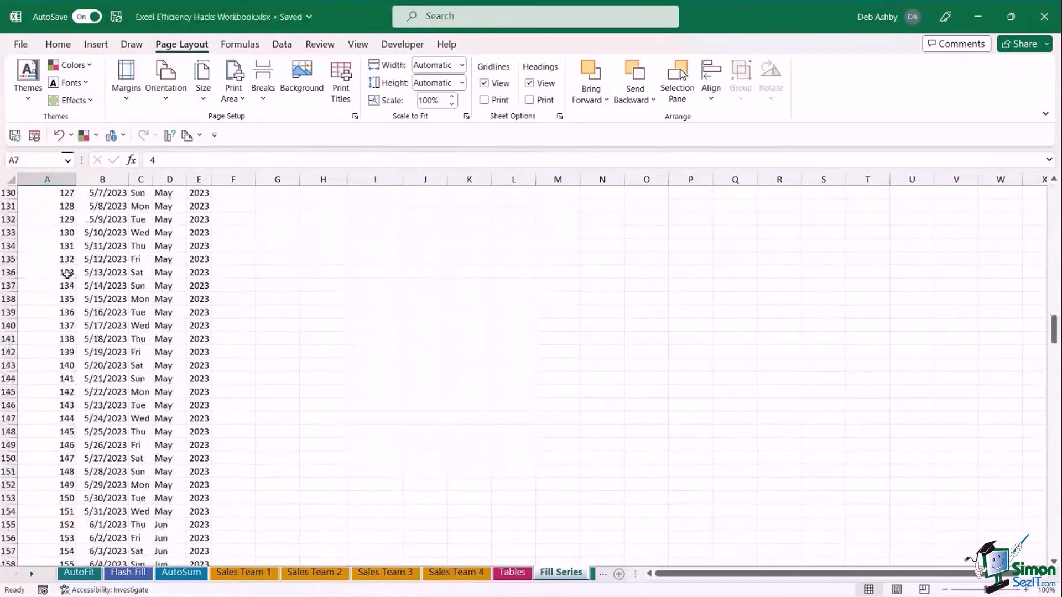
pyautogui.scroll(20, 66, 275)
pyautogui.scroll(18, 67, 274)
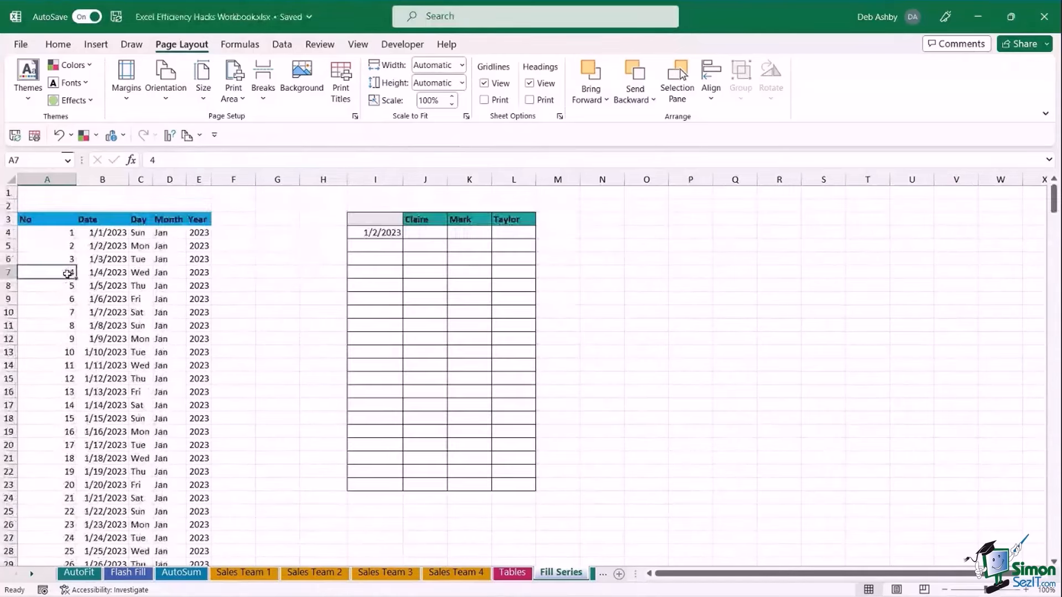
pyautogui.click(69, 234)
pyautogui.click(261, 232)
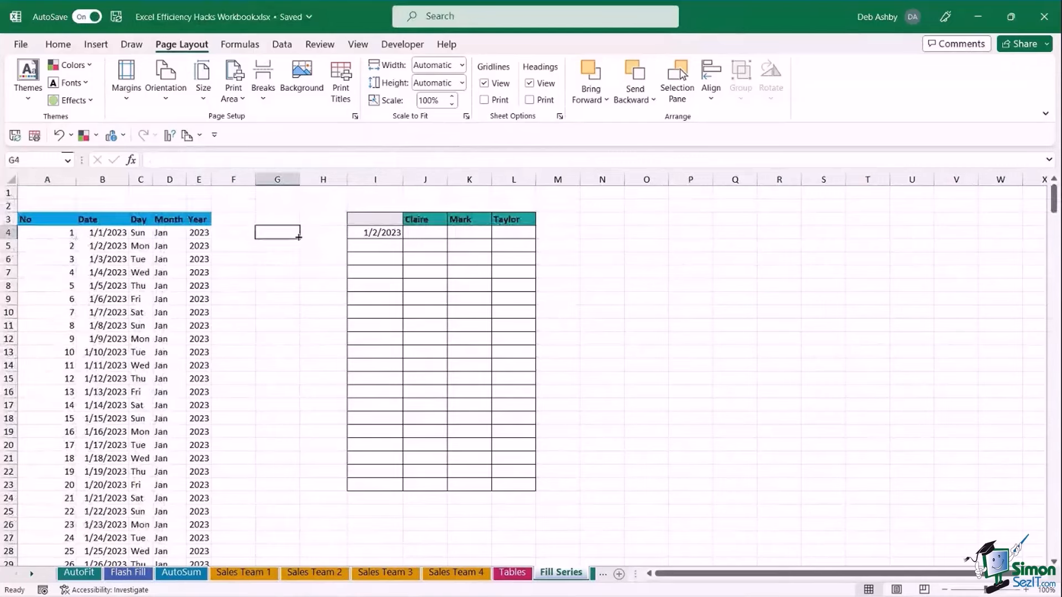
pyautogui.rightClick(300, 239)
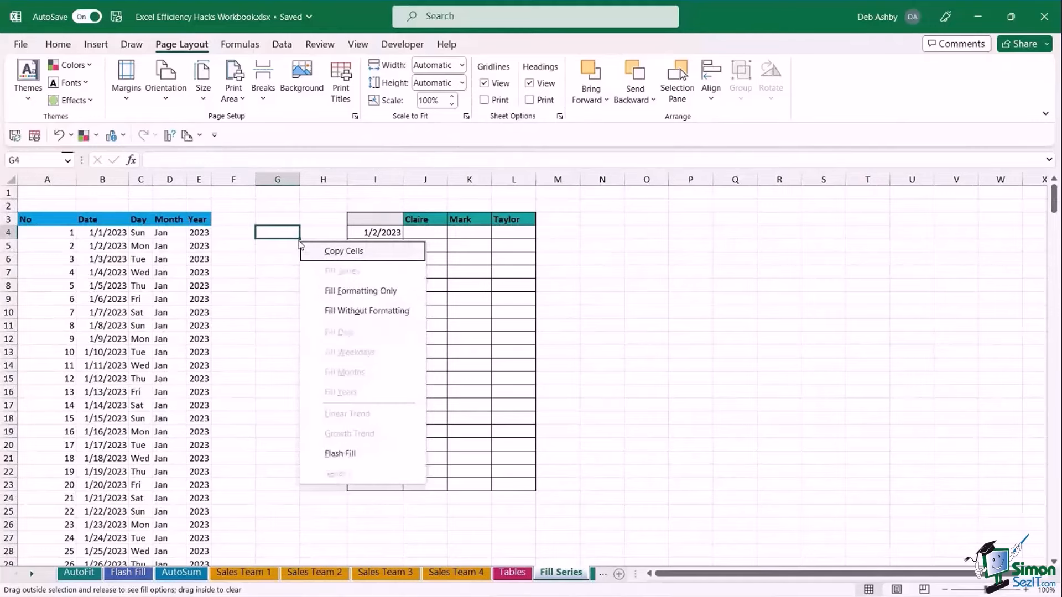
pyautogui.click(285, 248)
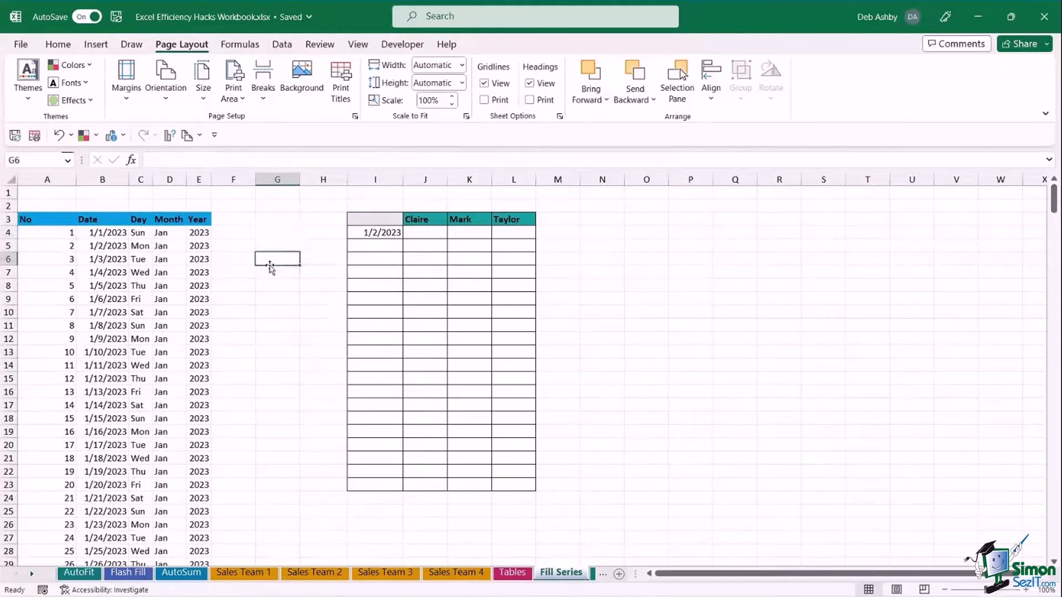
pyautogui.click(73, 234)
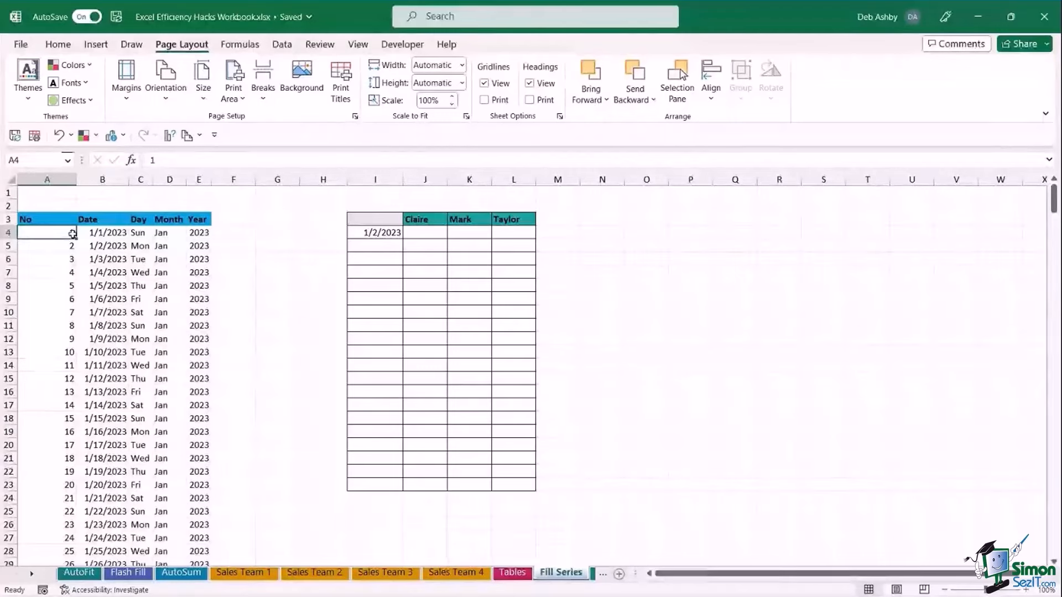
# Widen column A and enter =SEQUENCE(365,1,1,1) in A4 to number rows 1 to 365.
pyautogui.moveTo(76, 179); pyautogui.dragTo(77, 179)
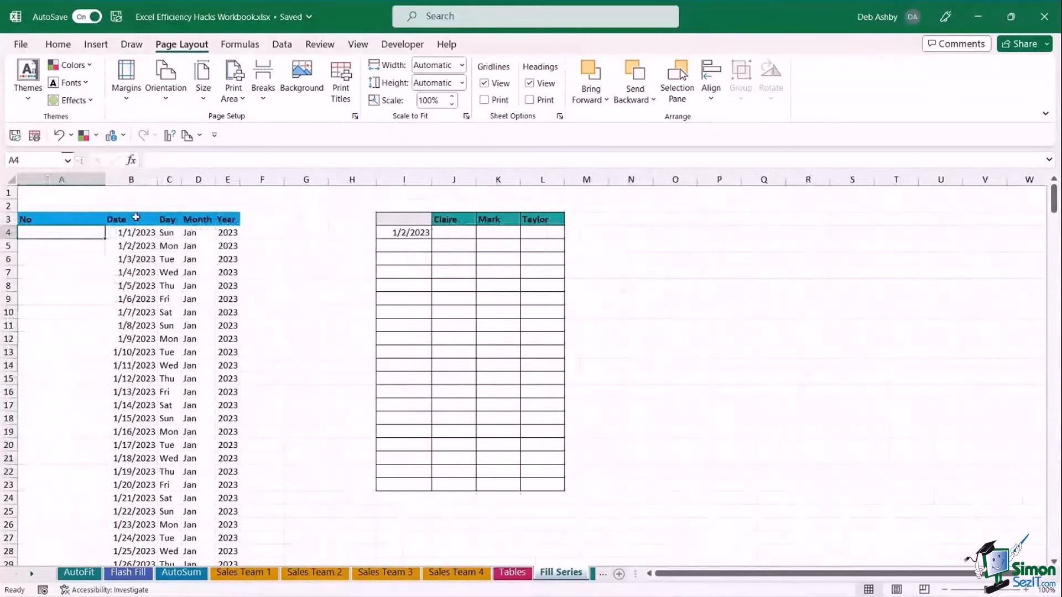
pyautogui.write('=SE')
pyautogui.press('Down')
pyautogui.press('Down')
pyautogui.press('Down')
pyautogui.press('Down')
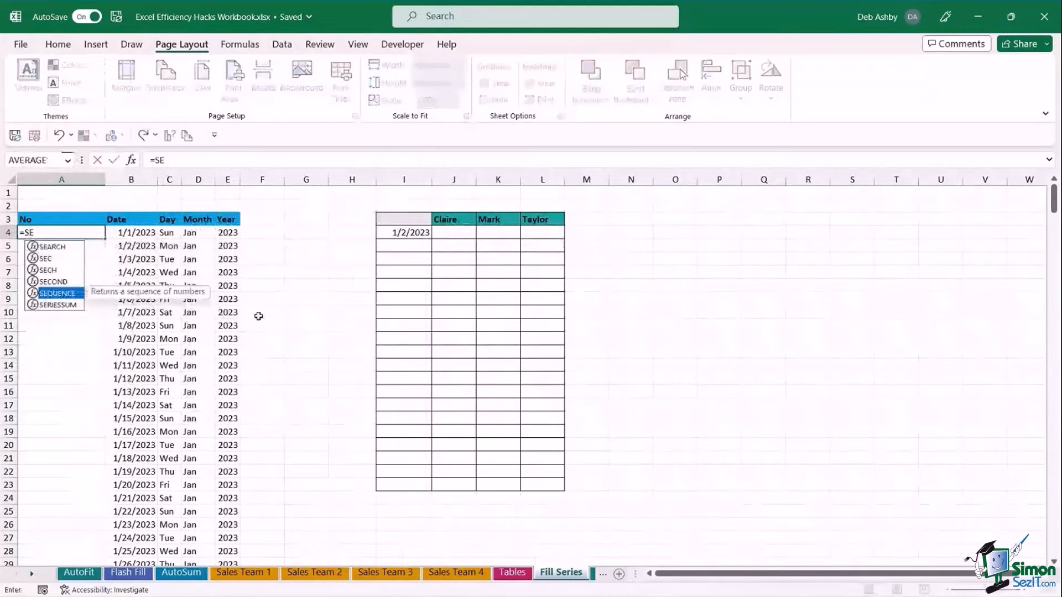
pyautogui.press('Tab')
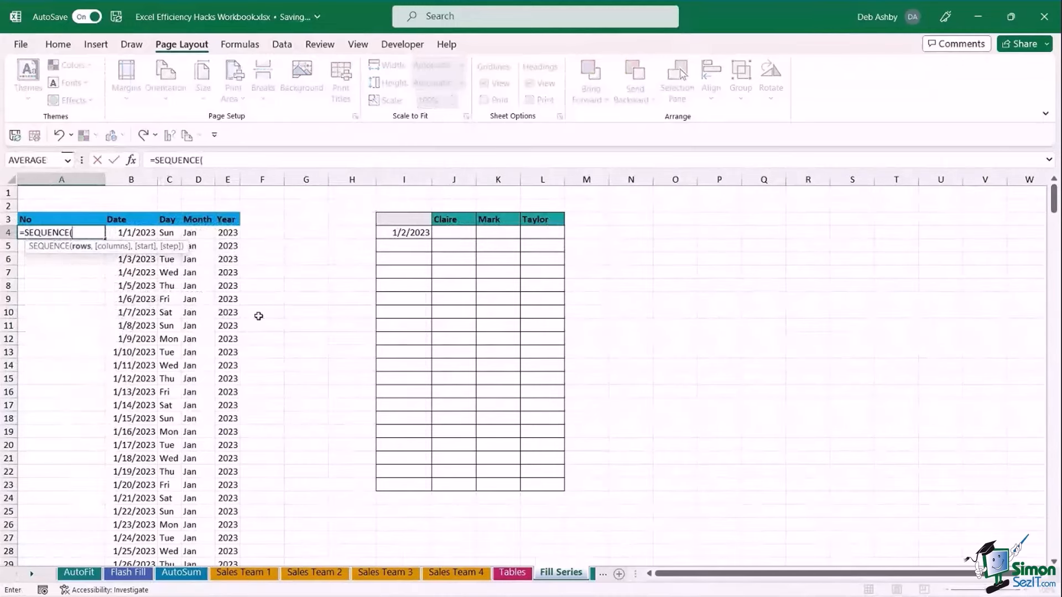
pyautogui.write('365,')
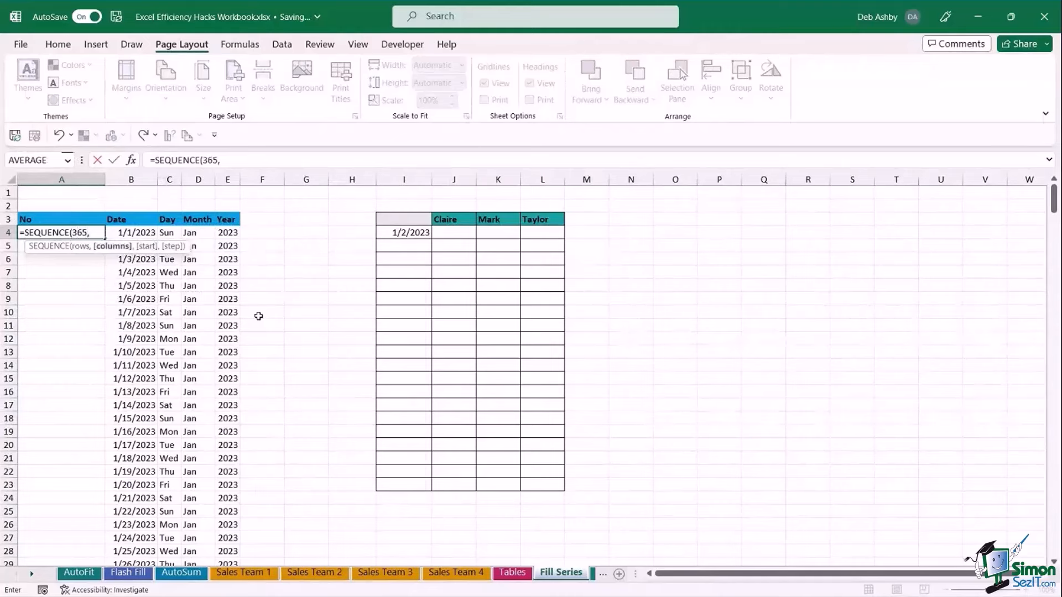
pyautogui.write('1,')
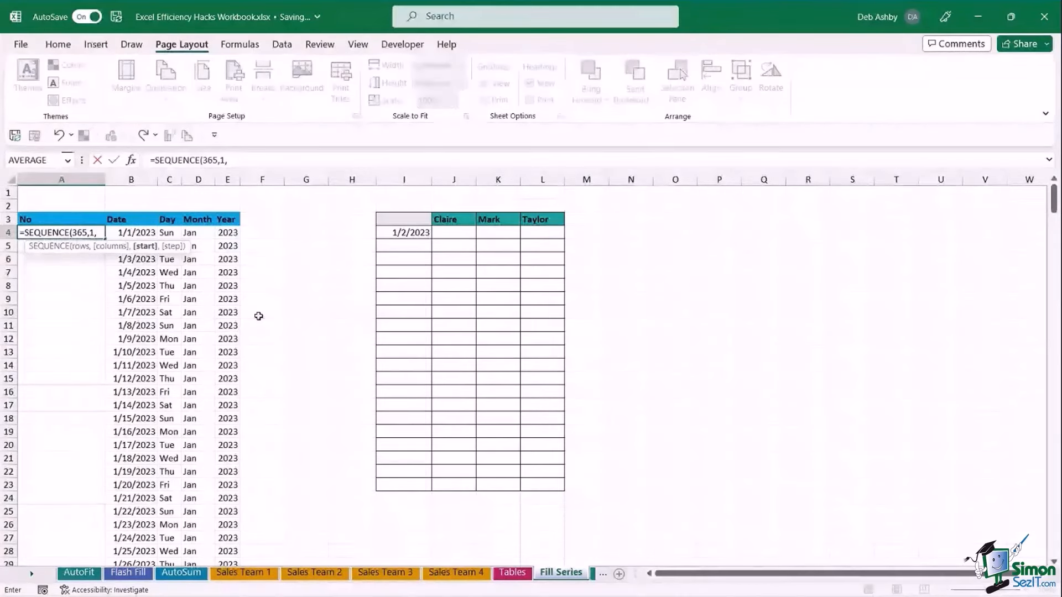
pyautogui.write('1')
pyautogui.write(',')
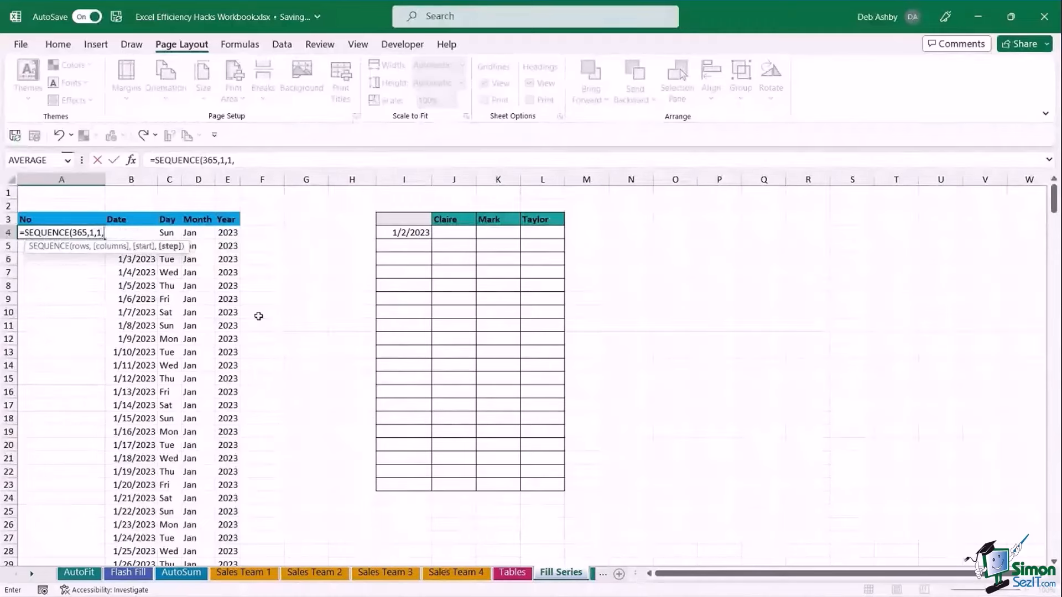
pyautogui.write('1)')
pyautogui.press('Return')
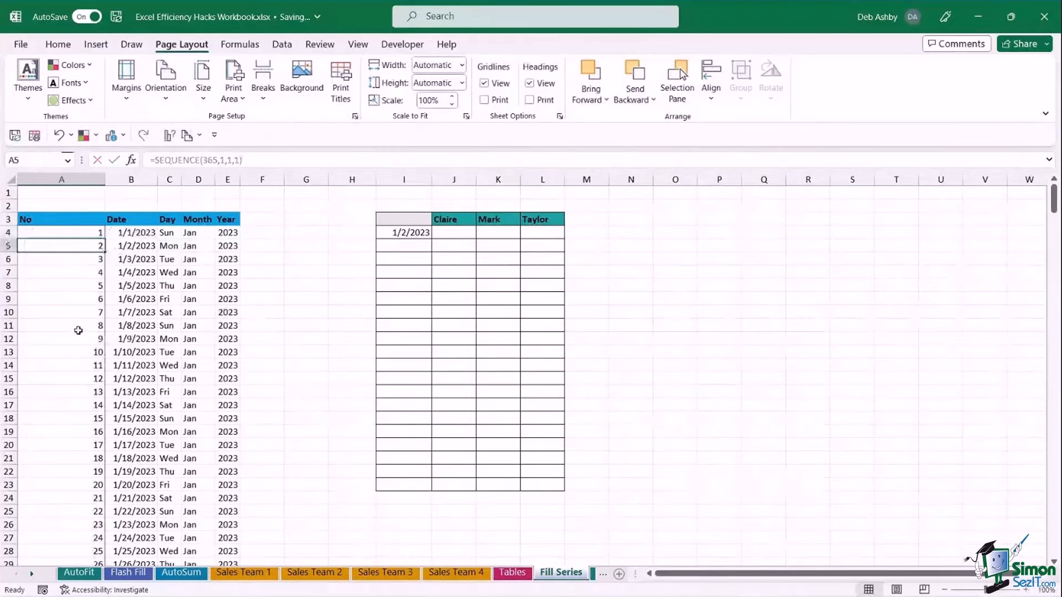
pyautogui.scroll(-5, 78, 331)
pyautogui.scroll(5, 78, 331)
# Fill consecutive dates from 1/2/2023 in I4 down to I23 with the fill handle.
pyautogui.click(297, 270)
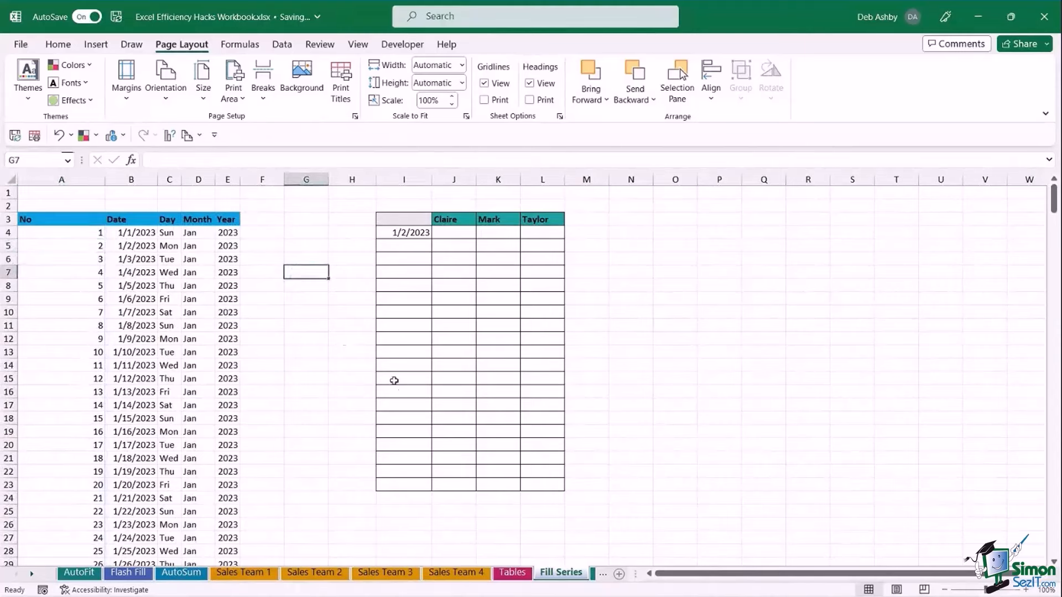
pyautogui.click(462, 249)
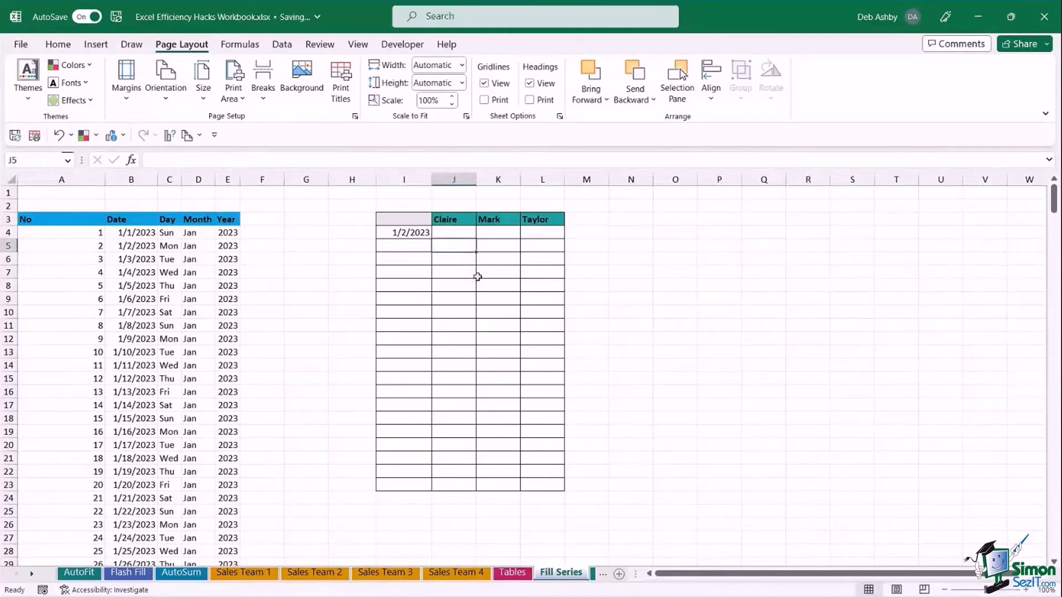
pyautogui.click(449, 220)
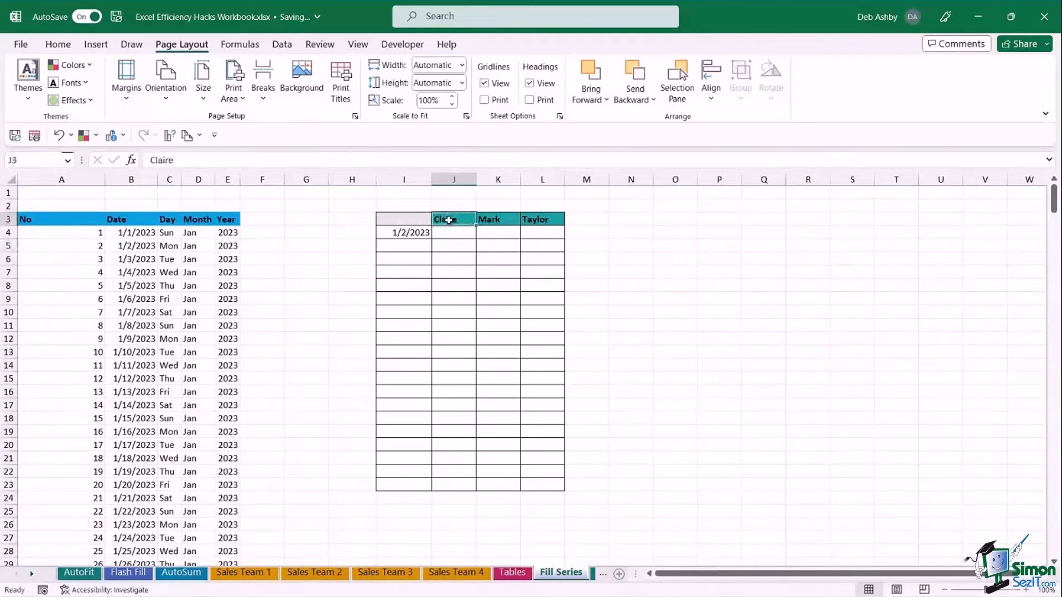
pyautogui.click(544, 219)
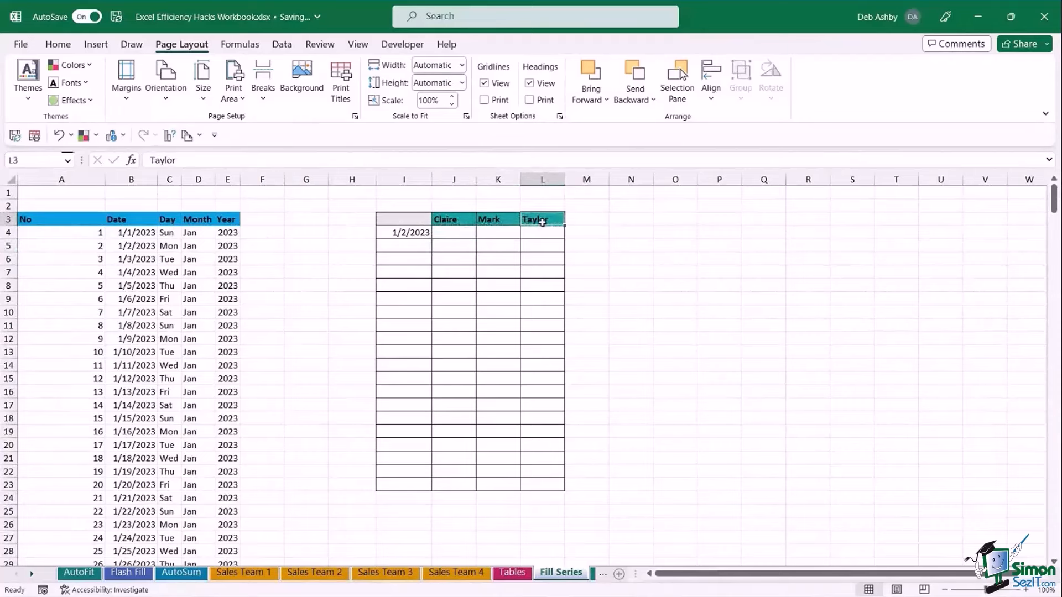
pyautogui.click(442, 220)
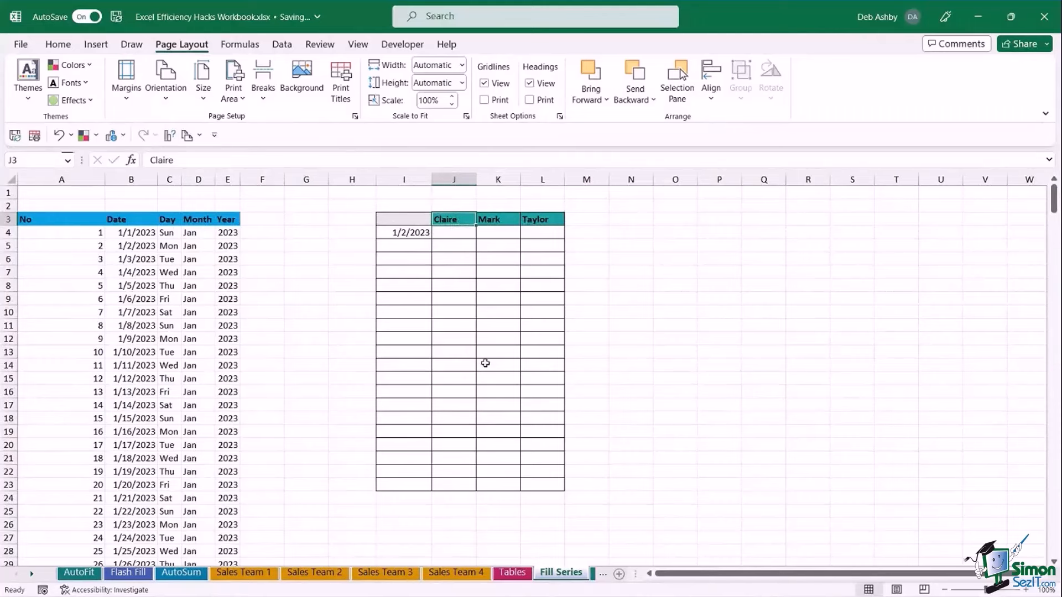
pyautogui.moveTo(414, 235); pyautogui.dragTo(403, 483)
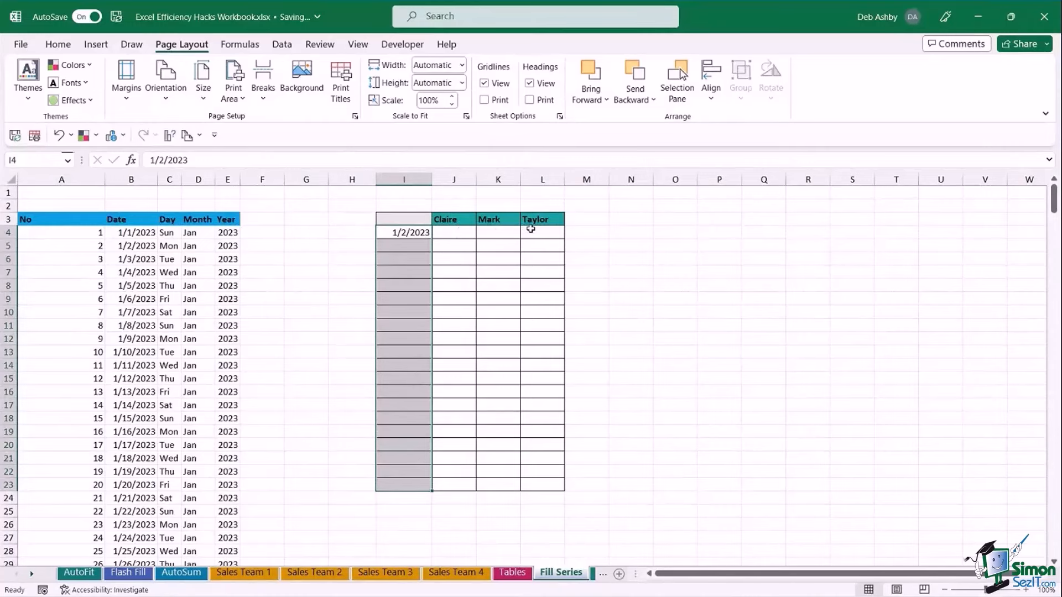
pyautogui.click(486, 289)
pyautogui.click(414, 232)
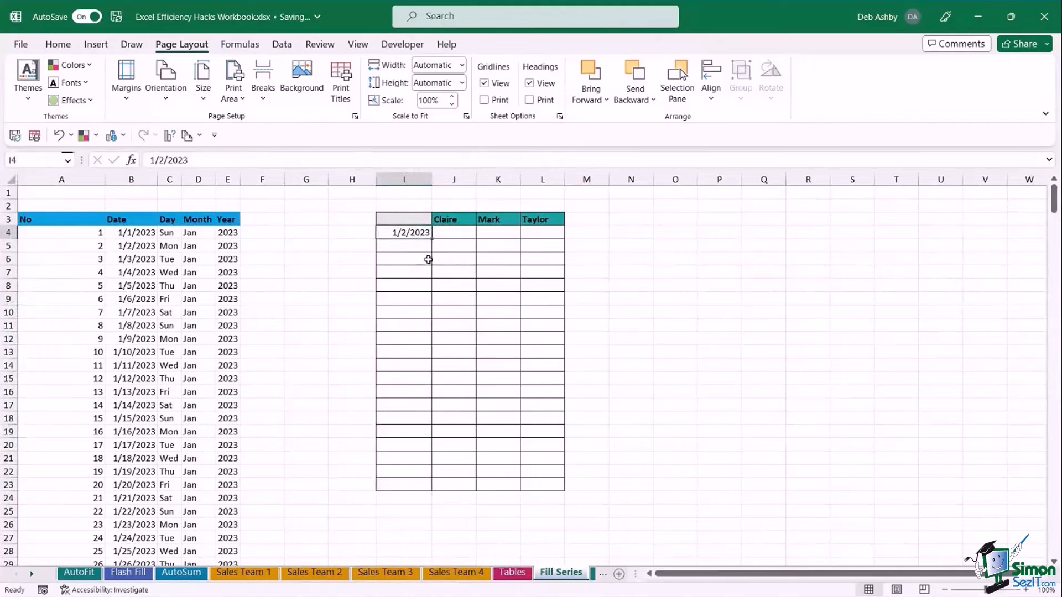
pyautogui.click(440, 245)
pyautogui.click(426, 234)
pyautogui.moveTo(432, 240); pyautogui.dragTo(421, 491)
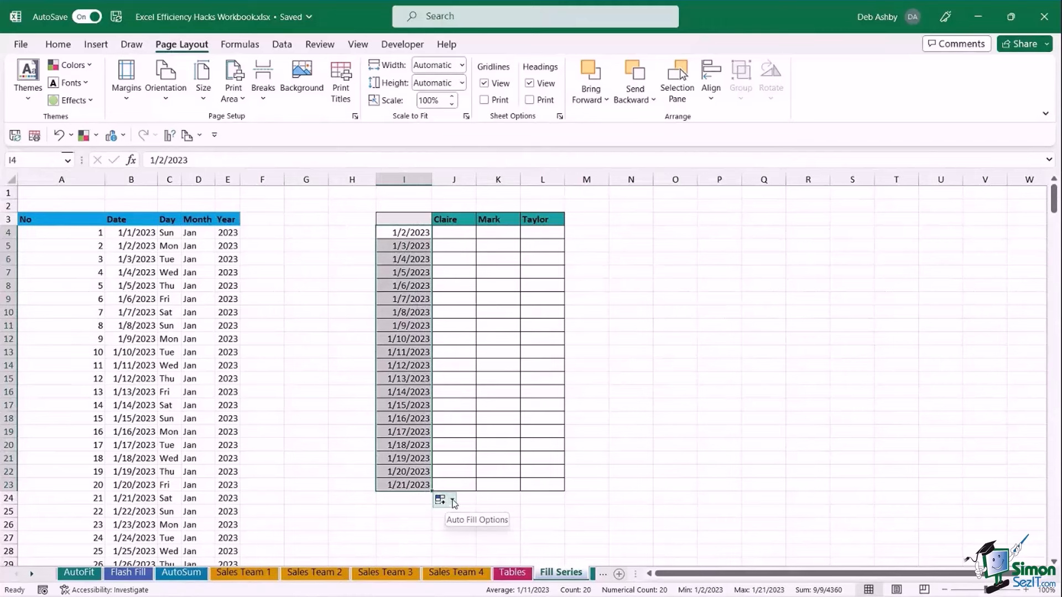
# Change the filled dates to Fill Weekdays, checking the weekend skip from 1/6 to 1/9/2023.
pyautogui.click(453, 501)
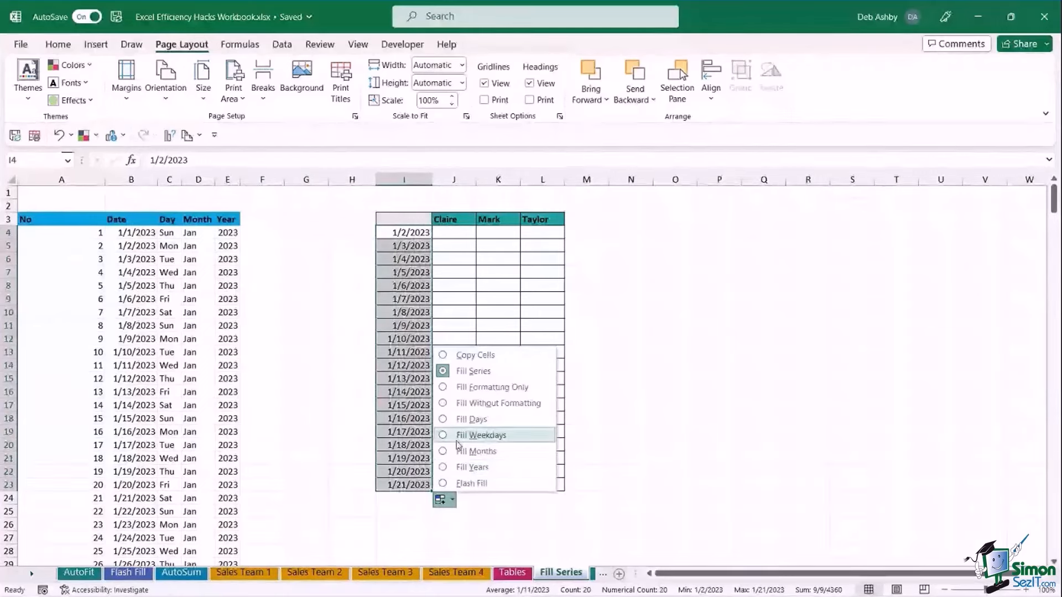
pyautogui.click(480, 436)
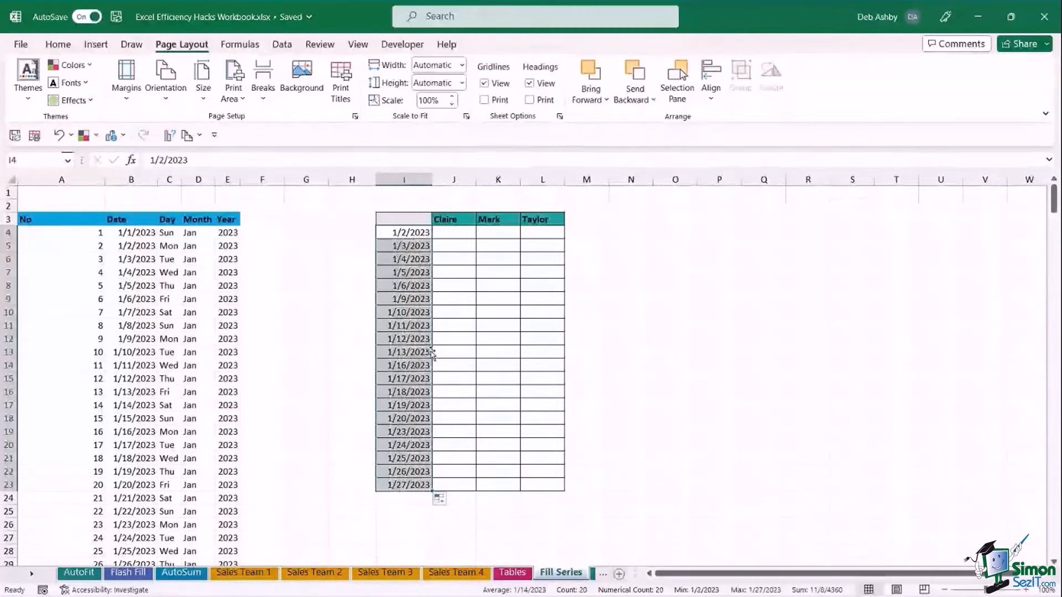
pyautogui.click(400, 264)
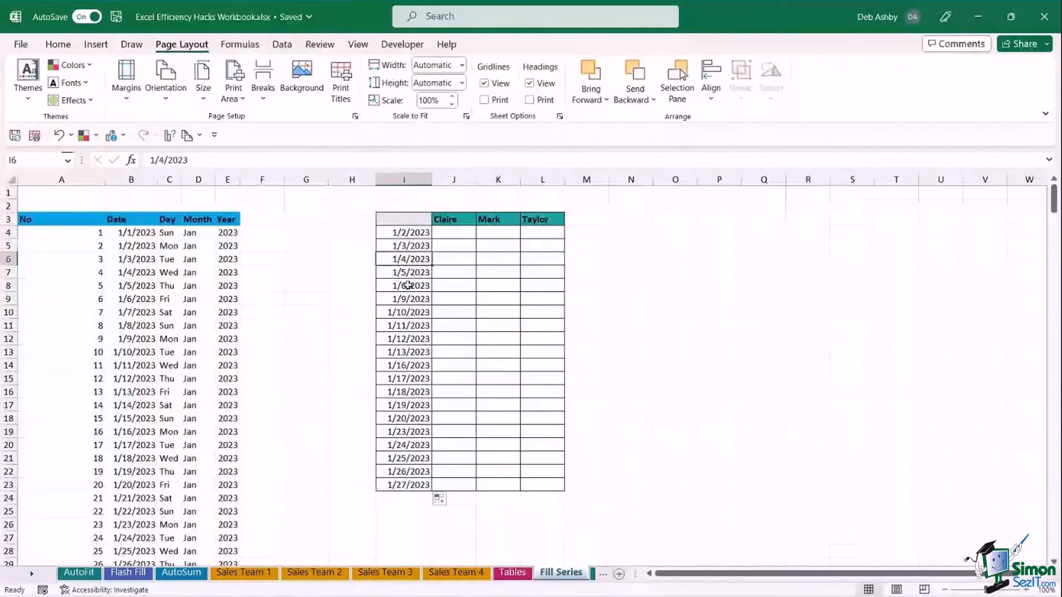
pyautogui.click(417, 287)
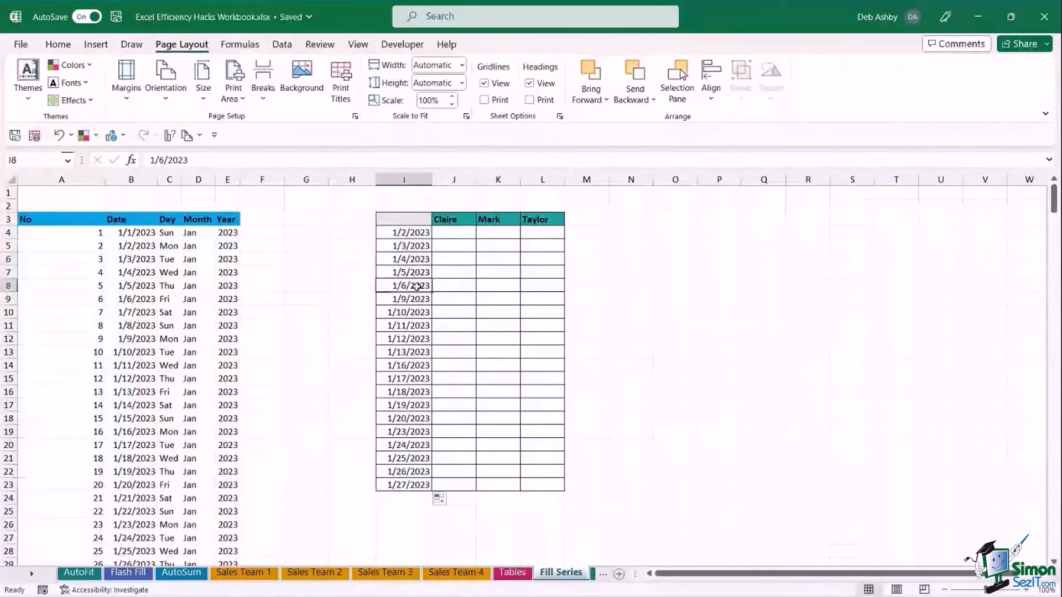
pyautogui.moveTo(417, 287); pyautogui.dragTo(415, 300)
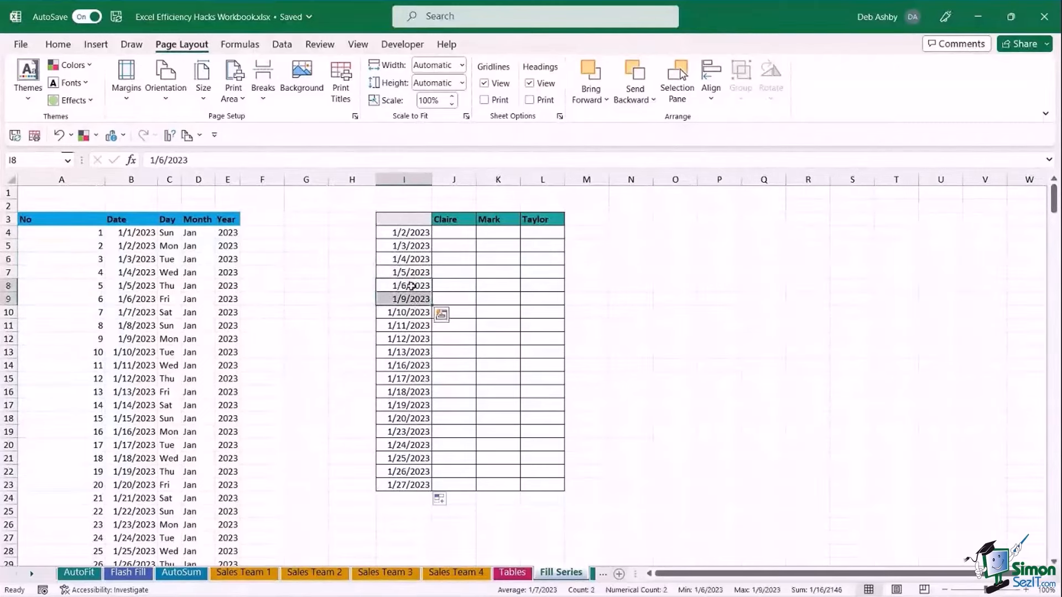
pyautogui.click(412, 286)
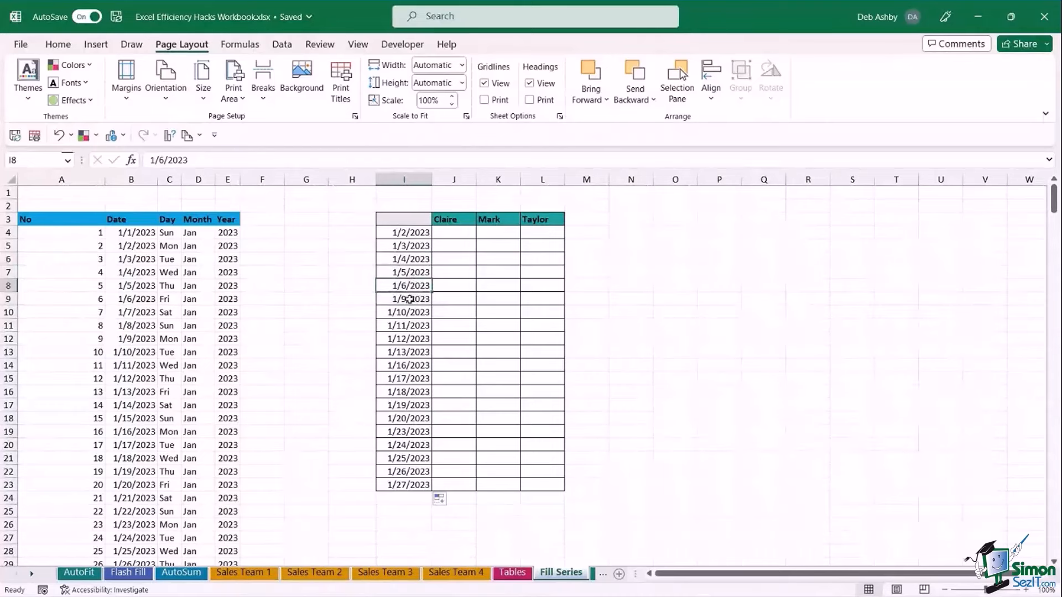
pyautogui.click(409, 299)
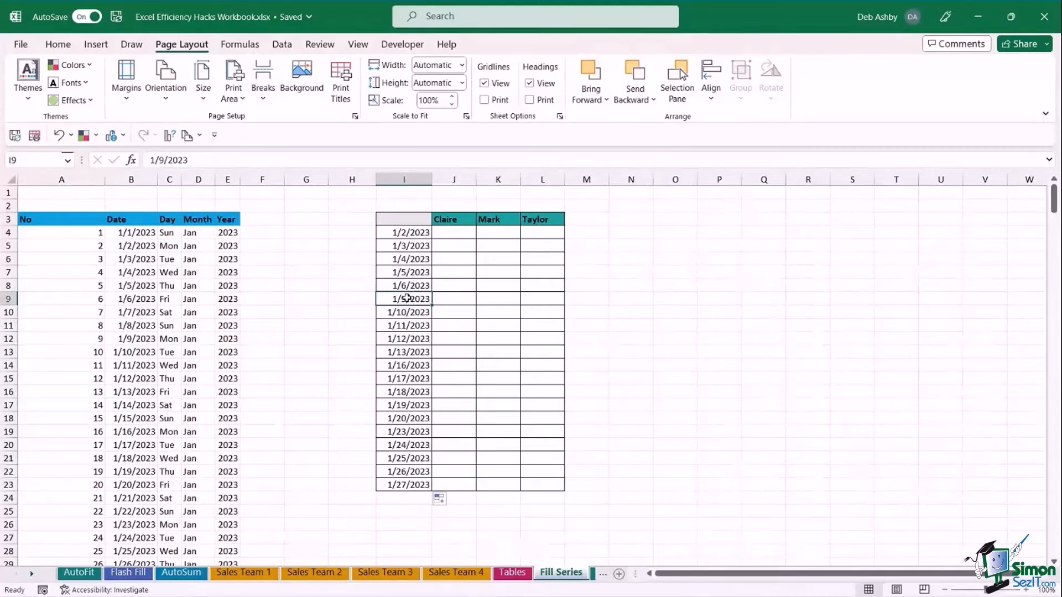
pyautogui.click(441, 499)
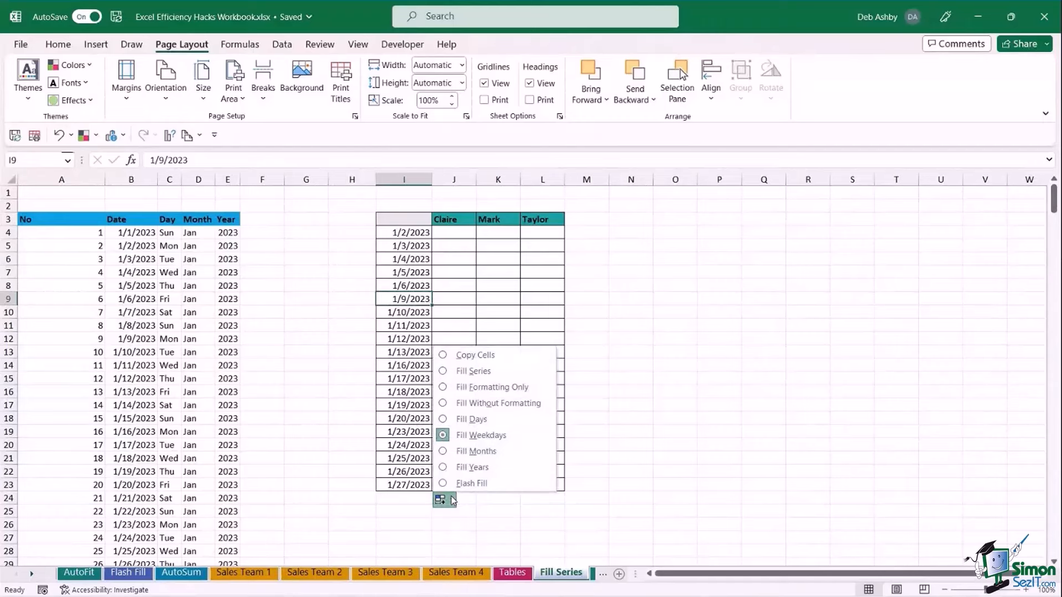
pyautogui.click(633, 287)
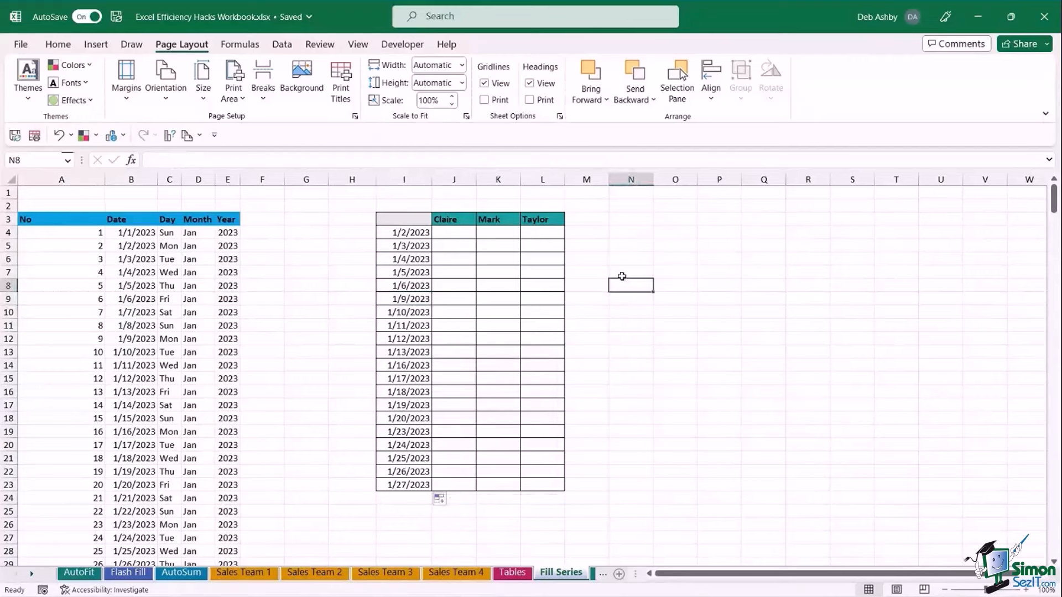
# Select J4, show the Developer commands, then go to the File backstage Home page.
pyautogui.click(445, 234)
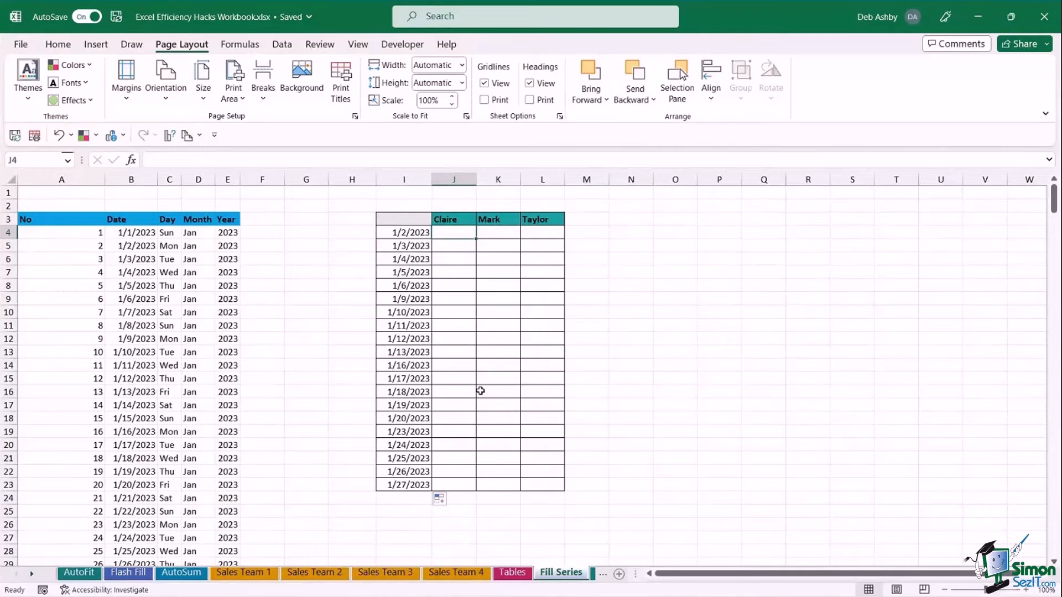
pyautogui.click(403, 45)
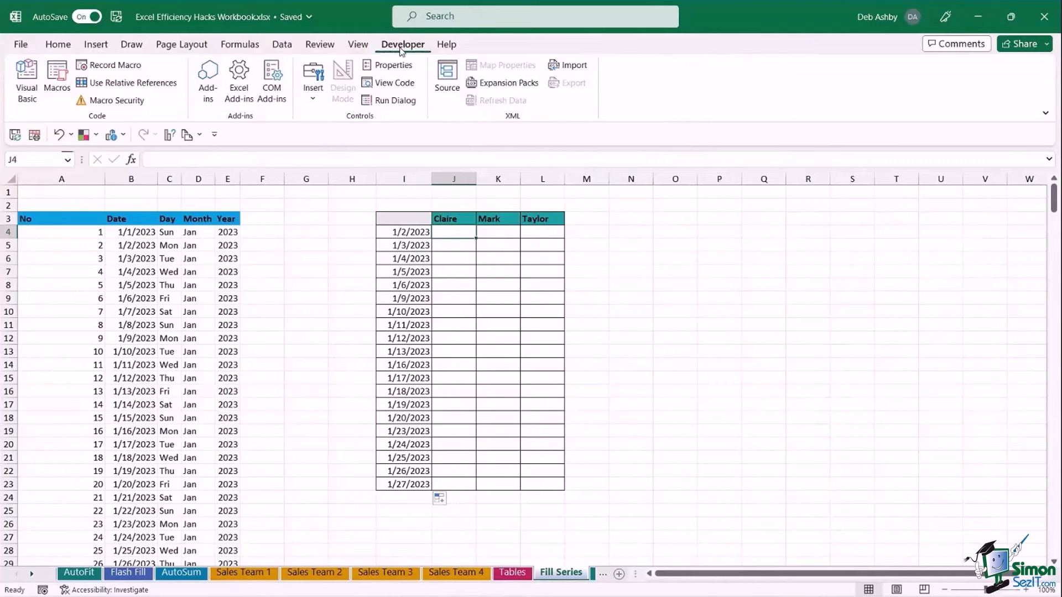
pyautogui.click(21, 46)
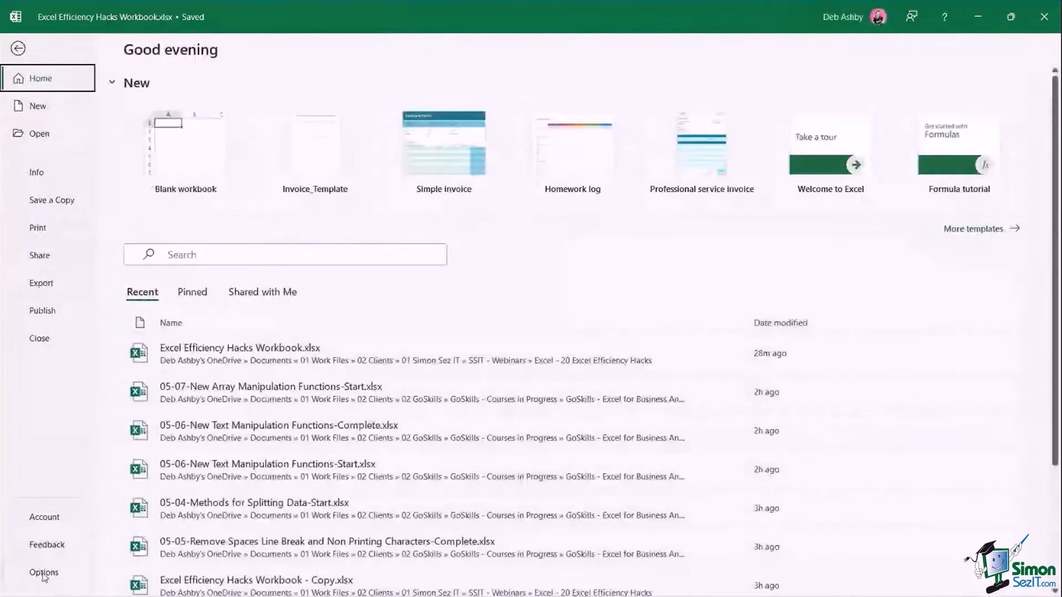
# In Excel Options, confirm Developer is ticked under Customize the Ribbon and close with OK.
pyautogui.click(44, 576)
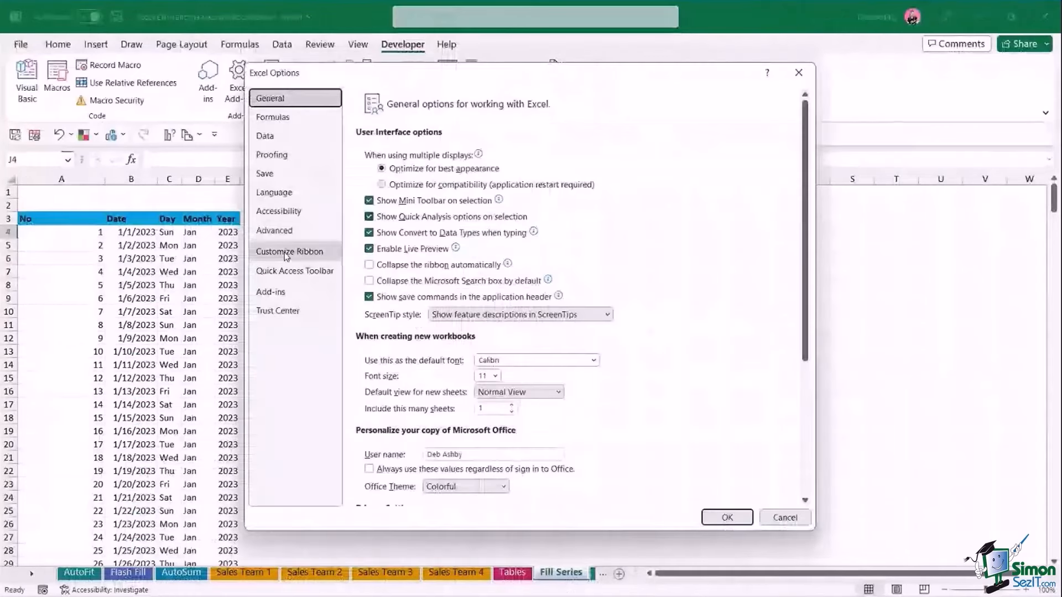
pyautogui.click(286, 254)
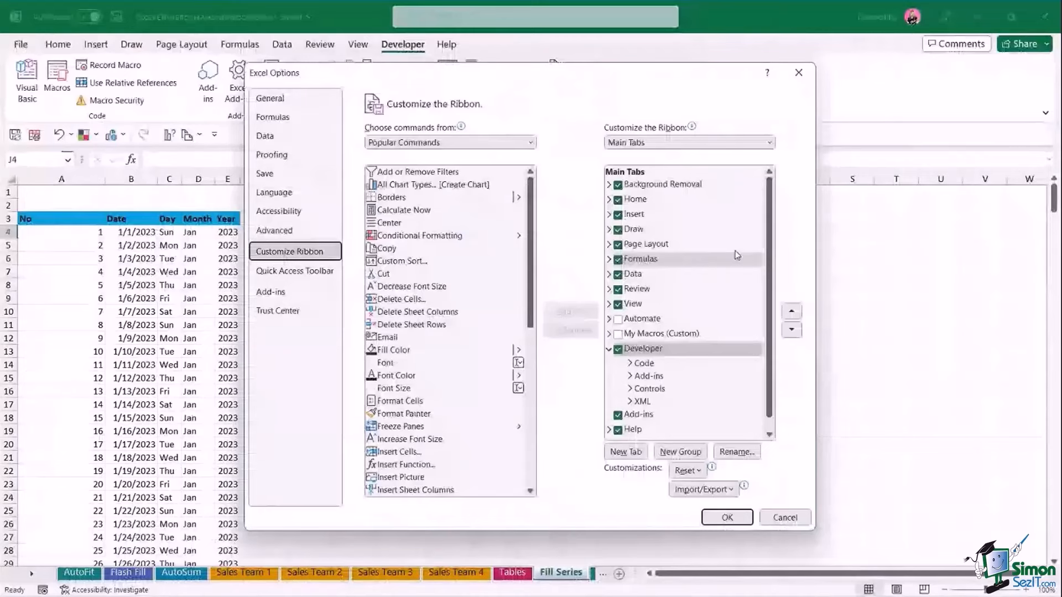
pyautogui.moveTo(772, 187); pyautogui.dragTo(770, 234)
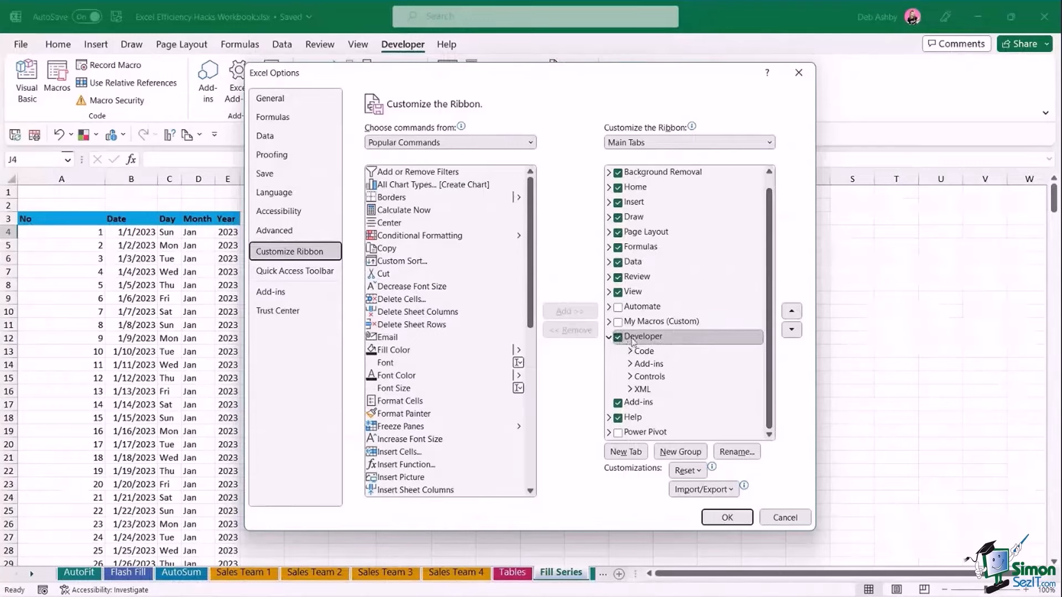
pyautogui.click(728, 518)
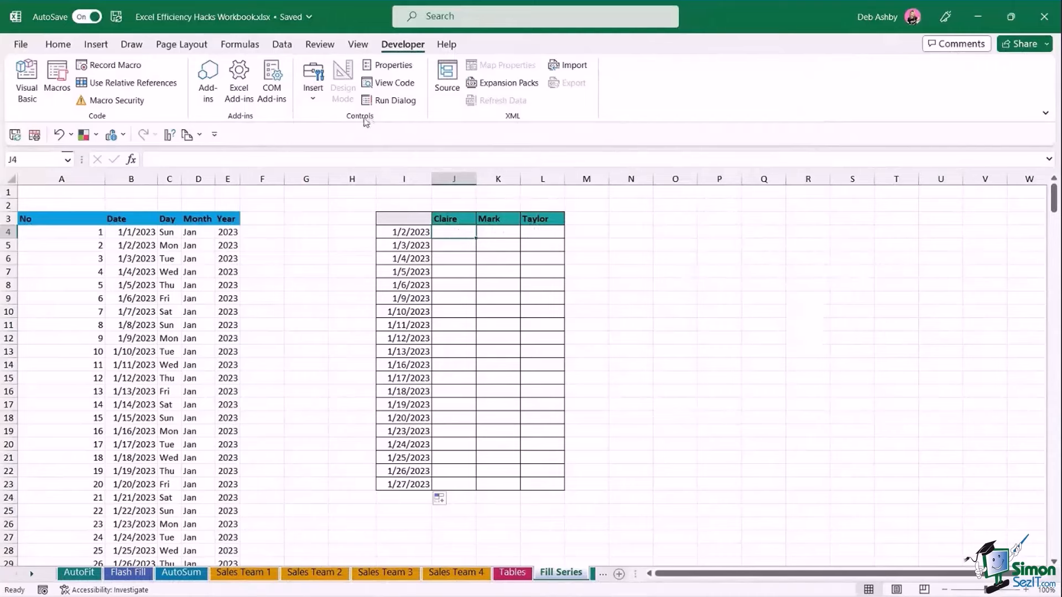
# Draw a Check Box form control in cell J4 and delete its label text.
pyautogui.click(316, 100)
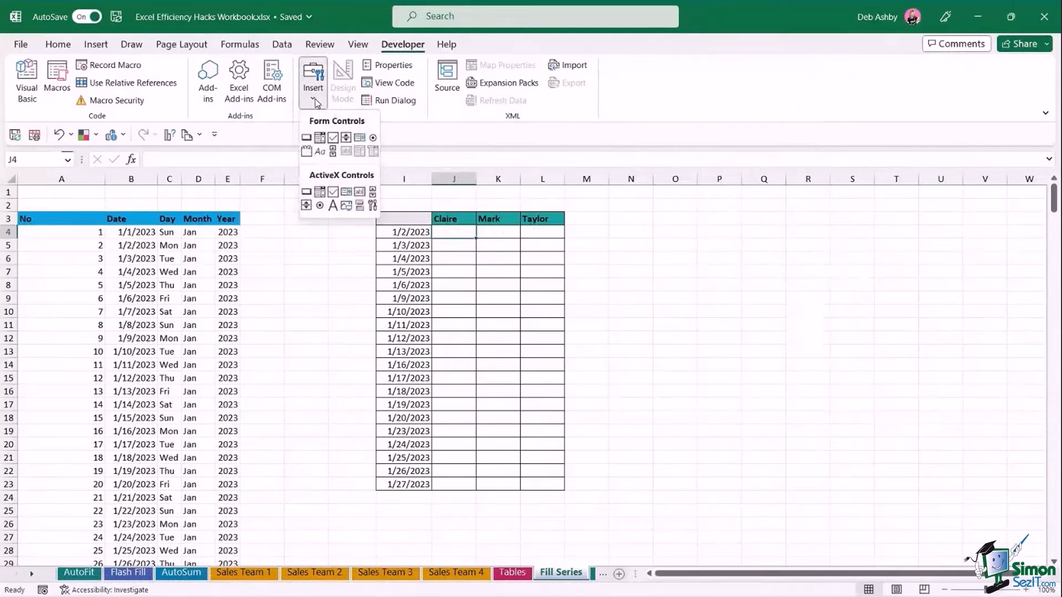
pyautogui.click(337, 138)
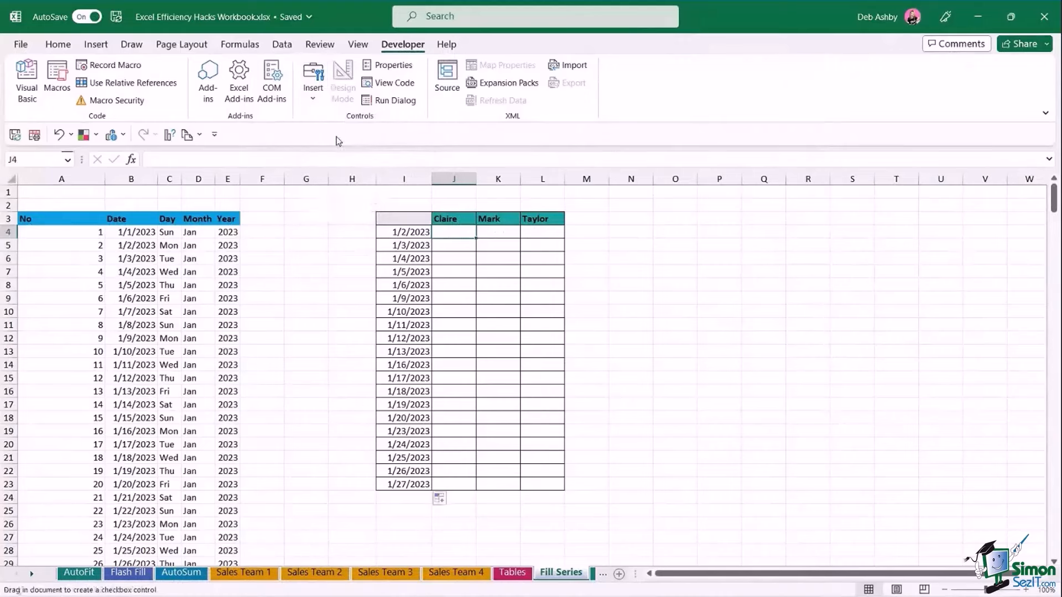
pyautogui.moveTo(442, 227); pyautogui.dragTo(462, 229)
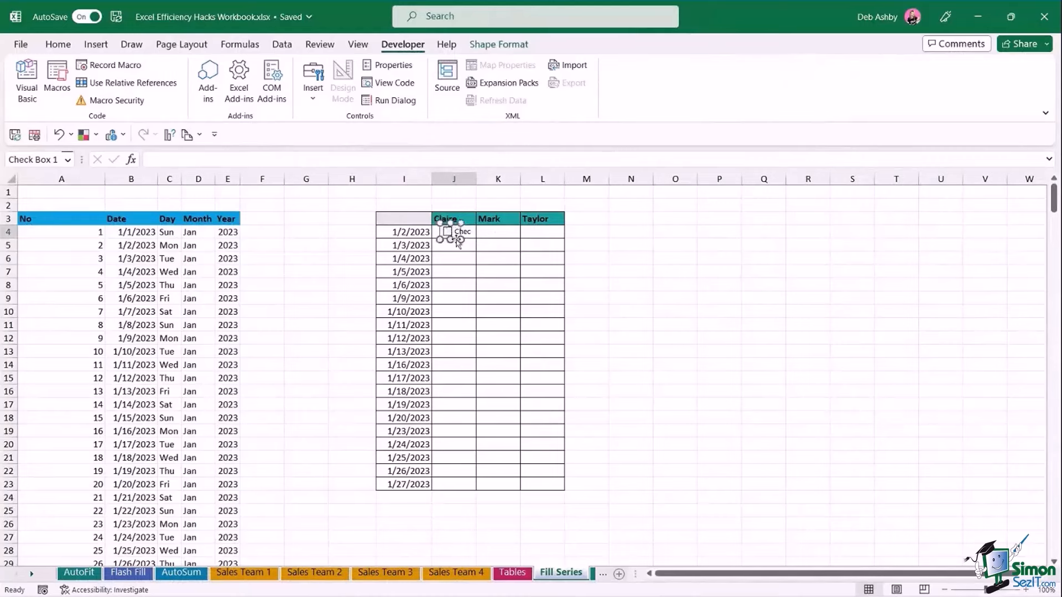
pyautogui.click(458, 231)
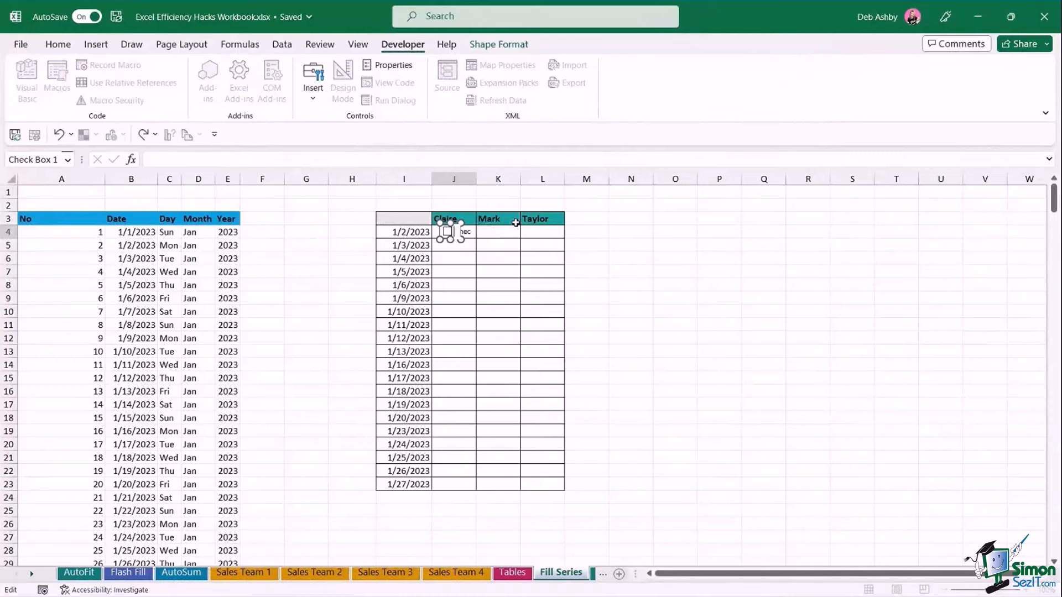
pyautogui.moveTo(592, 246); pyautogui.dragTo(603, 254)
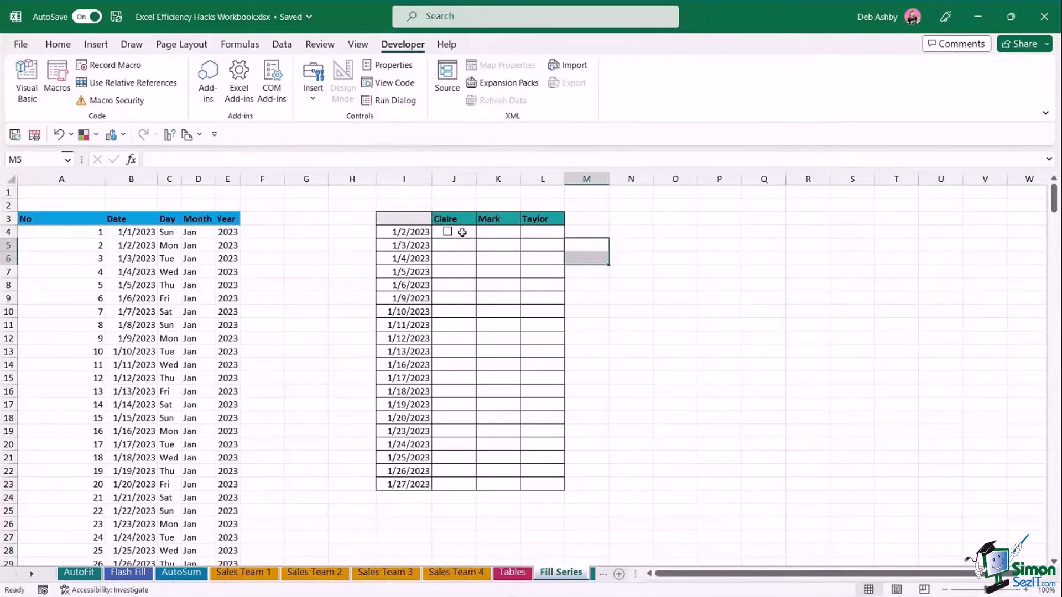
# Copy the J4 checkbox across J4:L23 and tick several boxes for early January dates.
pyautogui.click(470, 234)
pyautogui.moveTo(476, 238); pyautogui.dragTo(578, 457)
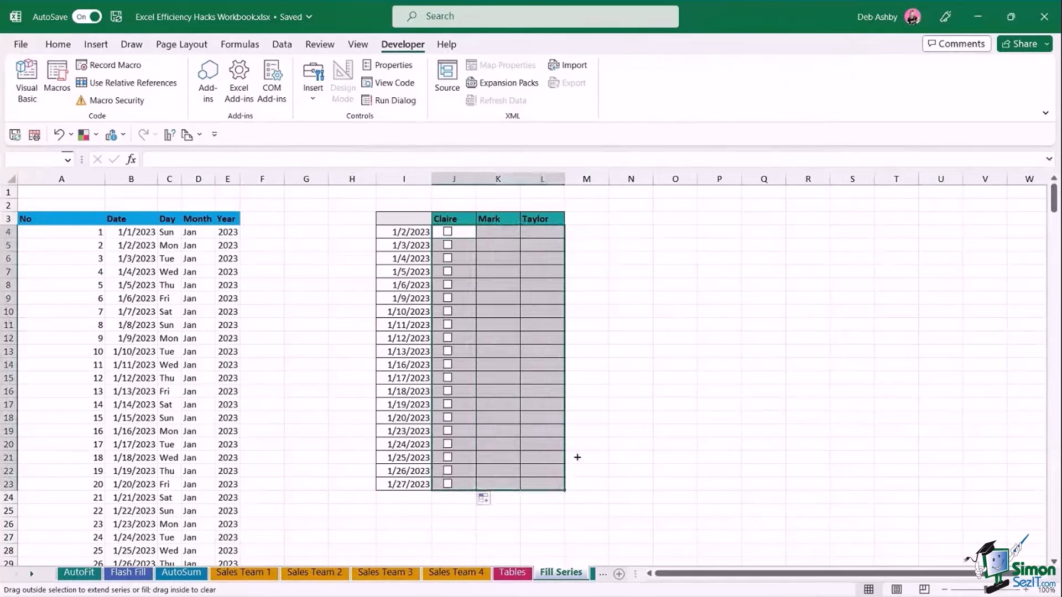
pyautogui.click(633, 300)
pyautogui.click(492, 244)
pyautogui.click(448, 245)
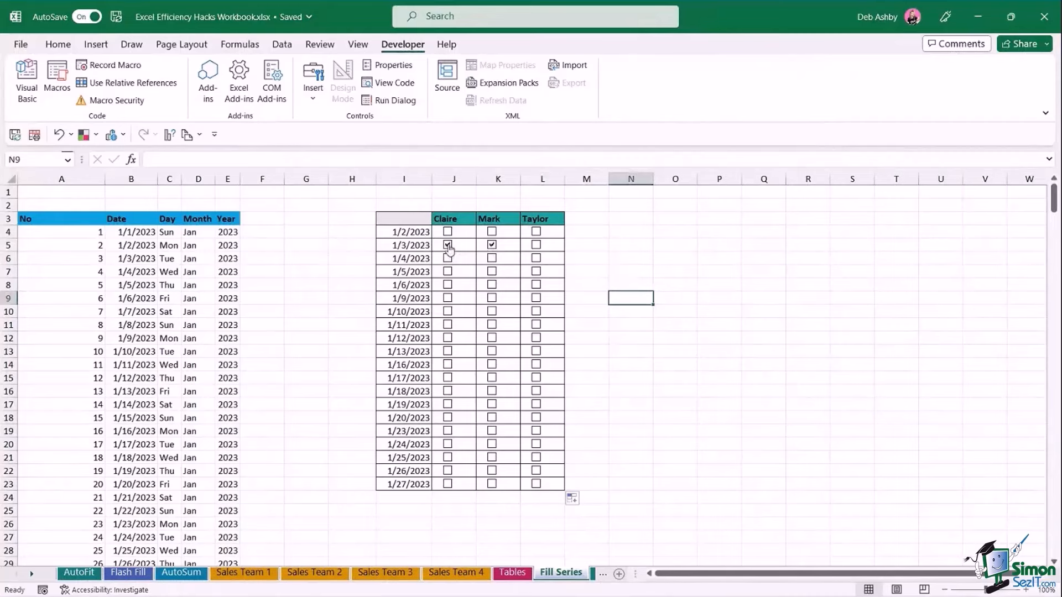
pyautogui.click(510, 270)
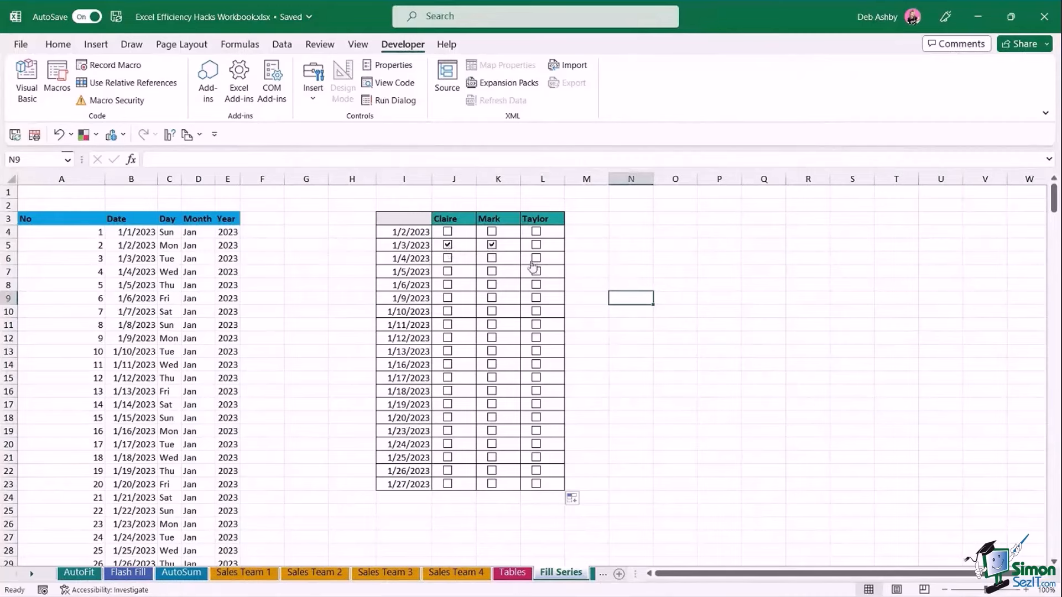
pyautogui.click(458, 294)
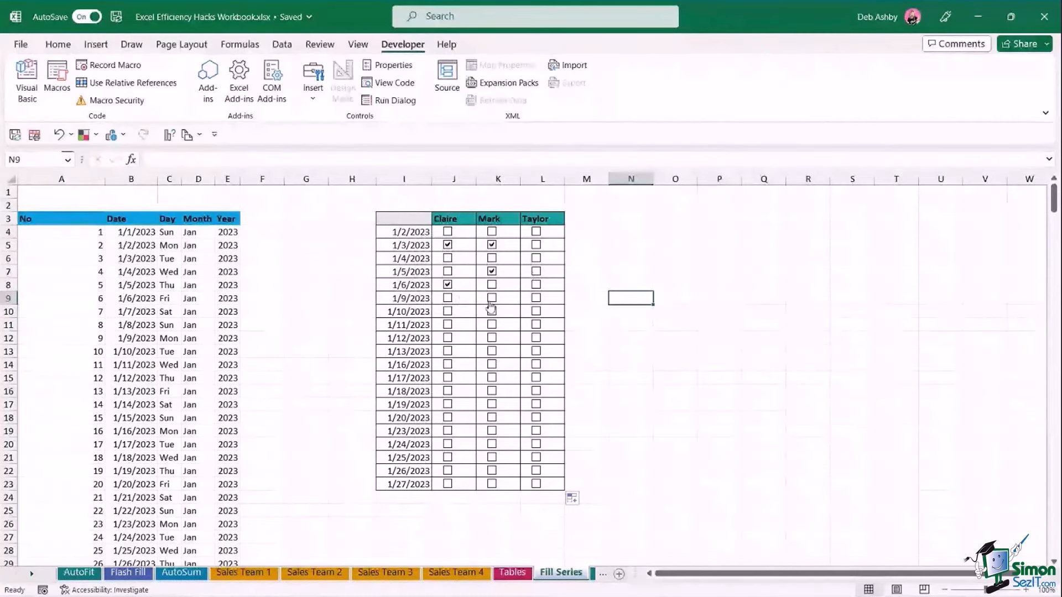
pyautogui.click(490, 305)
pyautogui.click(540, 313)
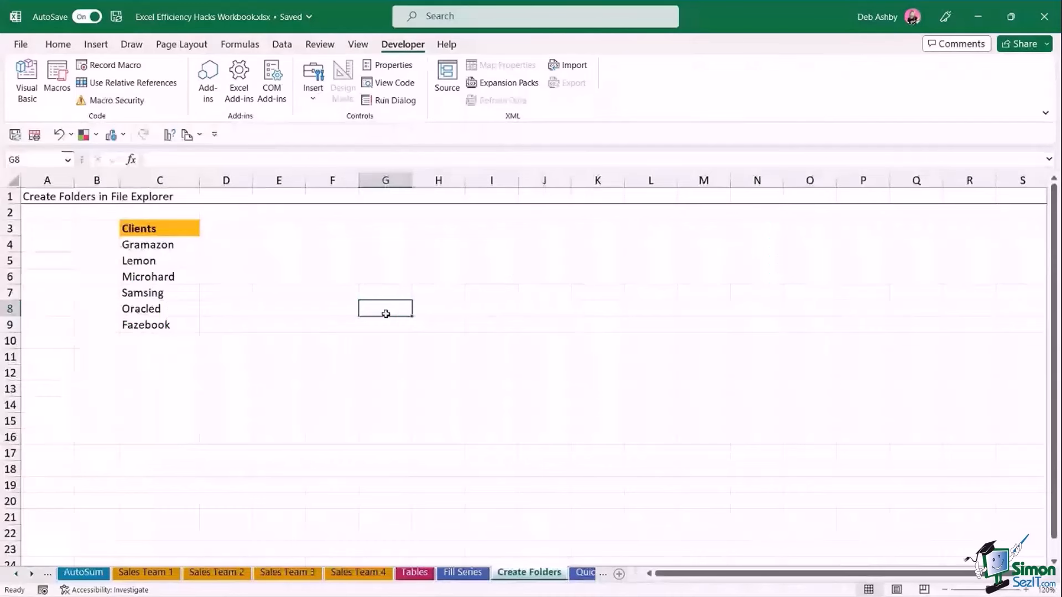
# On the Create Folders sheet, select the client names Gramazon through Fazebook.
pyautogui.click(459, 290)
pyautogui.click(390, 243)
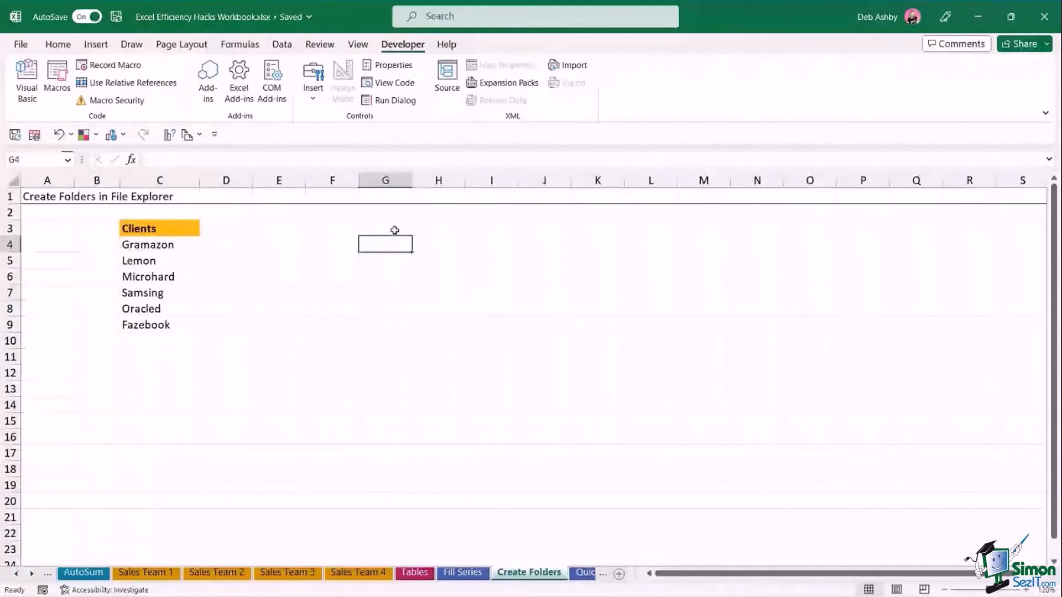
pyautogui.click(393, 227)
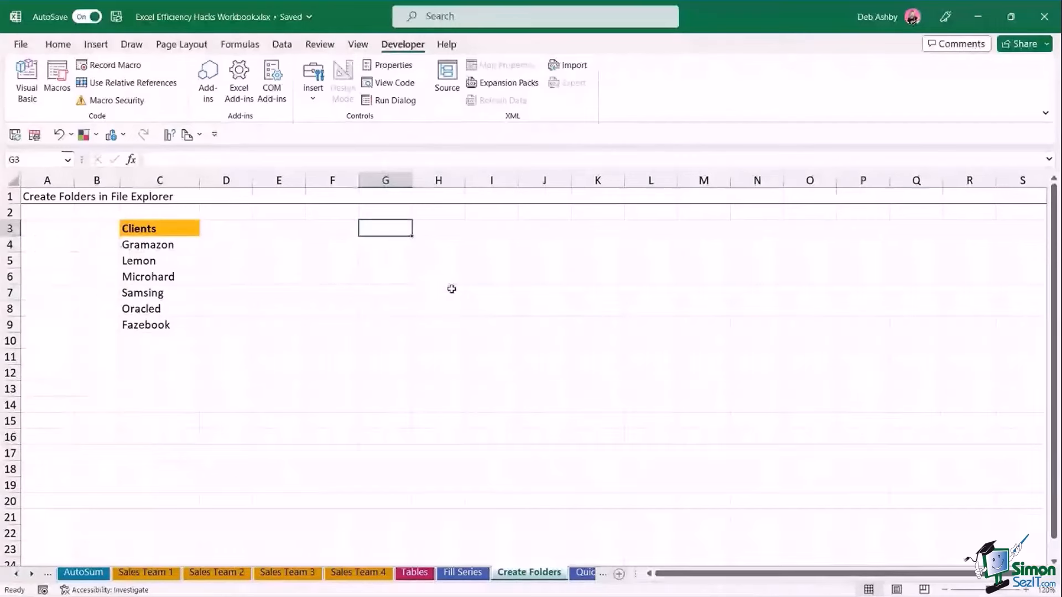
pyautogui.click(553, 280)
pyautogui.click(426, 280)
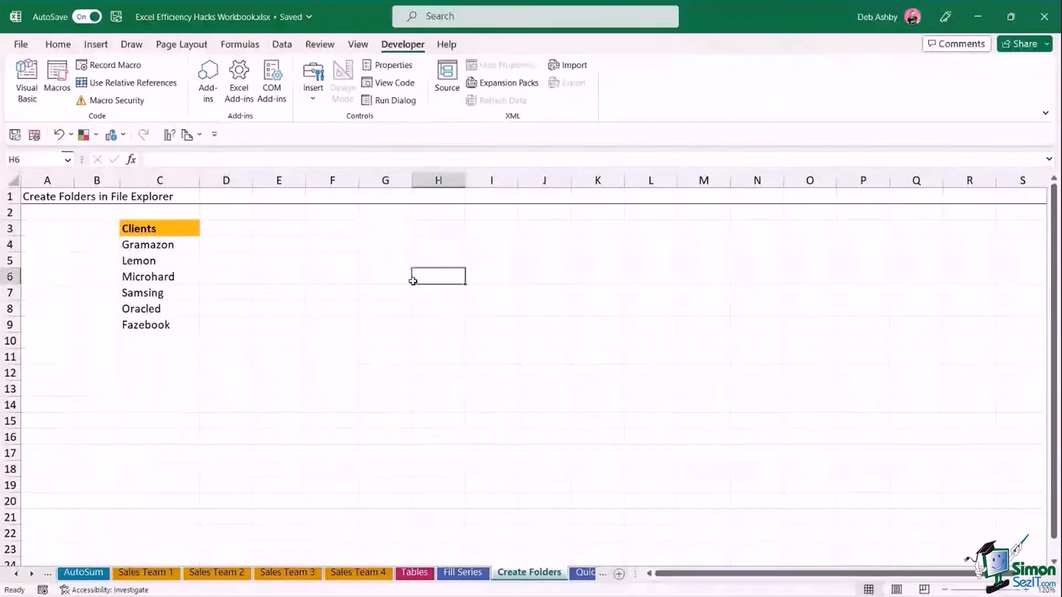
pyautogui.click(339, 257)
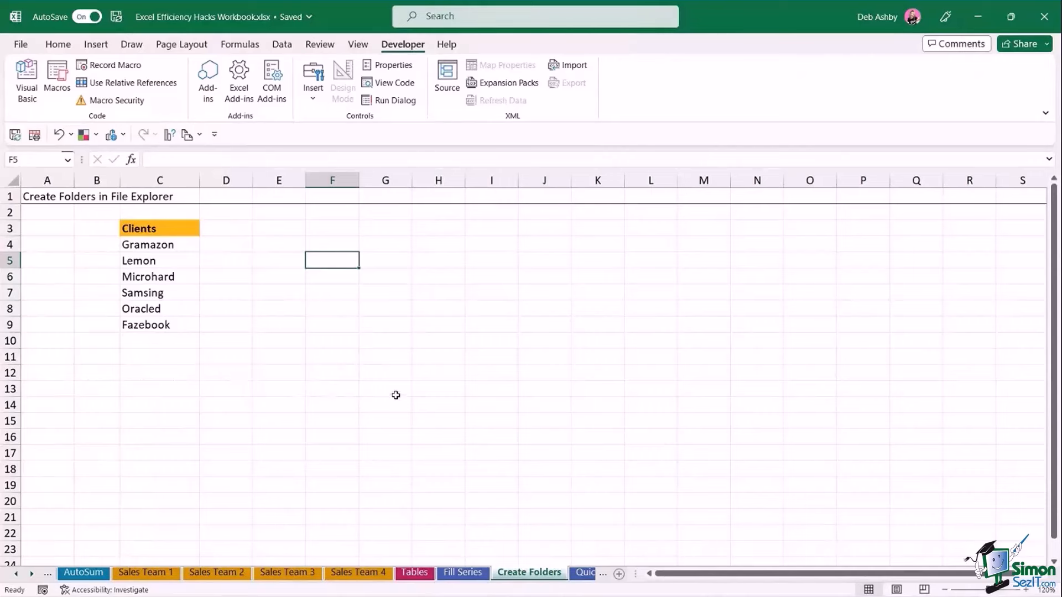
pyautogui.moveTo(160, 245); pyautogui.dragTo(166, 341)
pyautogui.click(423, 329)
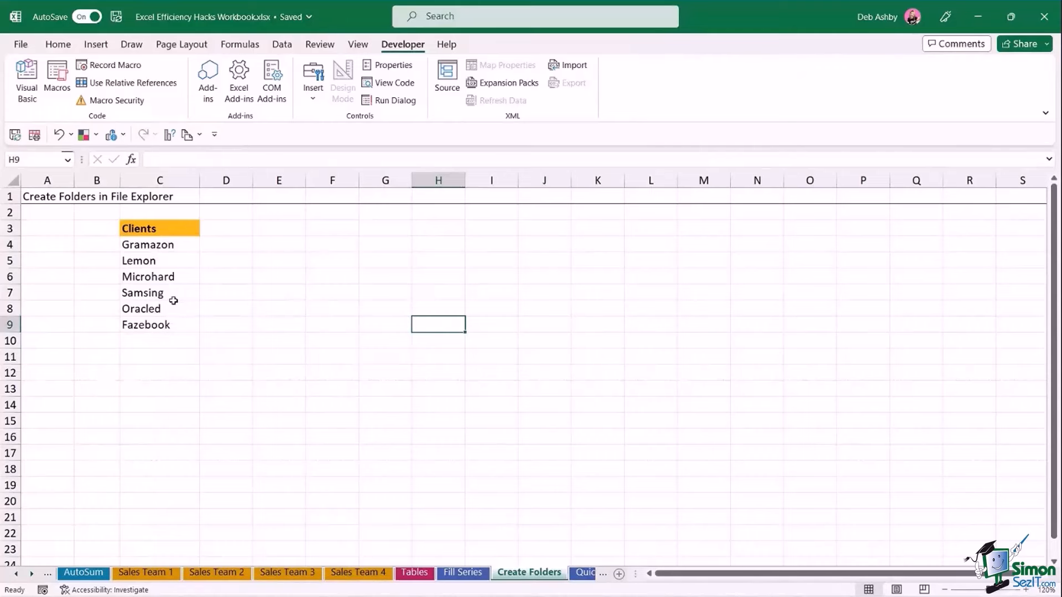
pyautogui.click(362, 295)
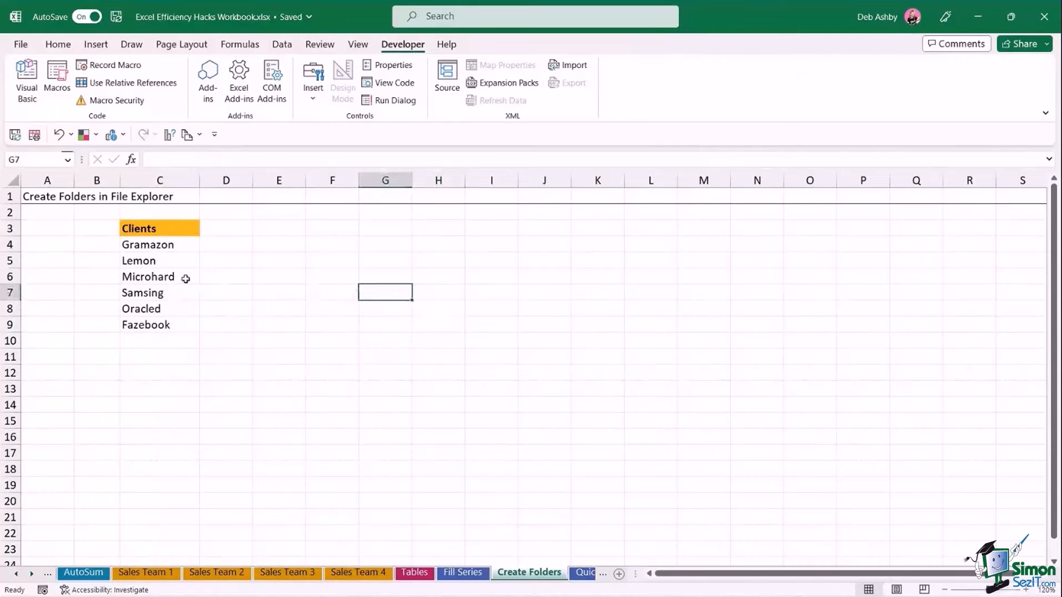
pyautogui.click(276, 277)
pyautogui.moveTo(147, 244); pyautogui.dragTo(150, 321)
pyautogui.click(279, 293)
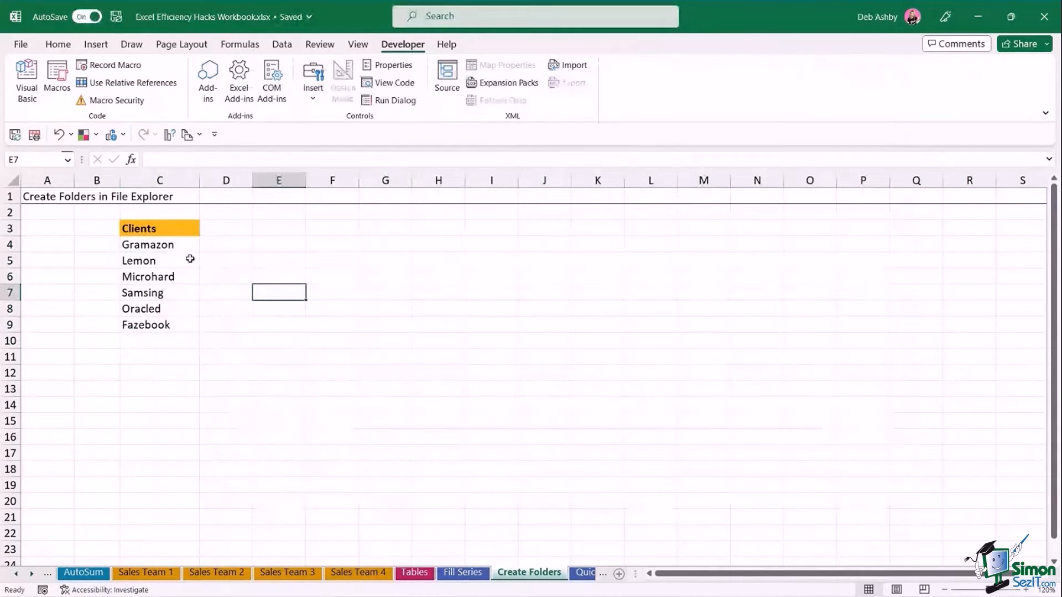
pyautogui.click(188, 248)
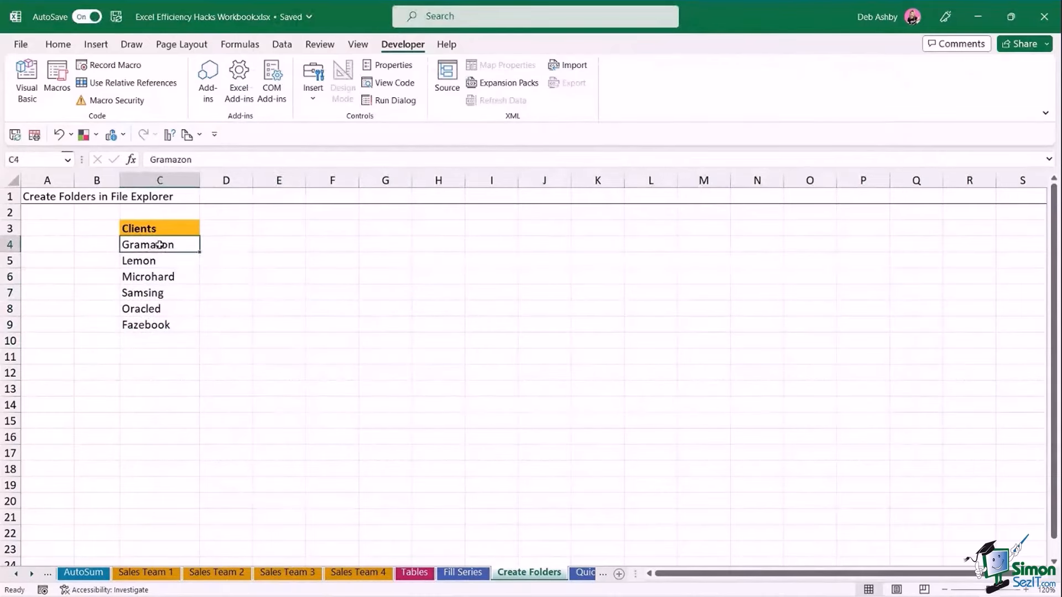
# Type MD in B4, fill it down to B9, and copy B4:C9.
pyautogui.click(103, 246)
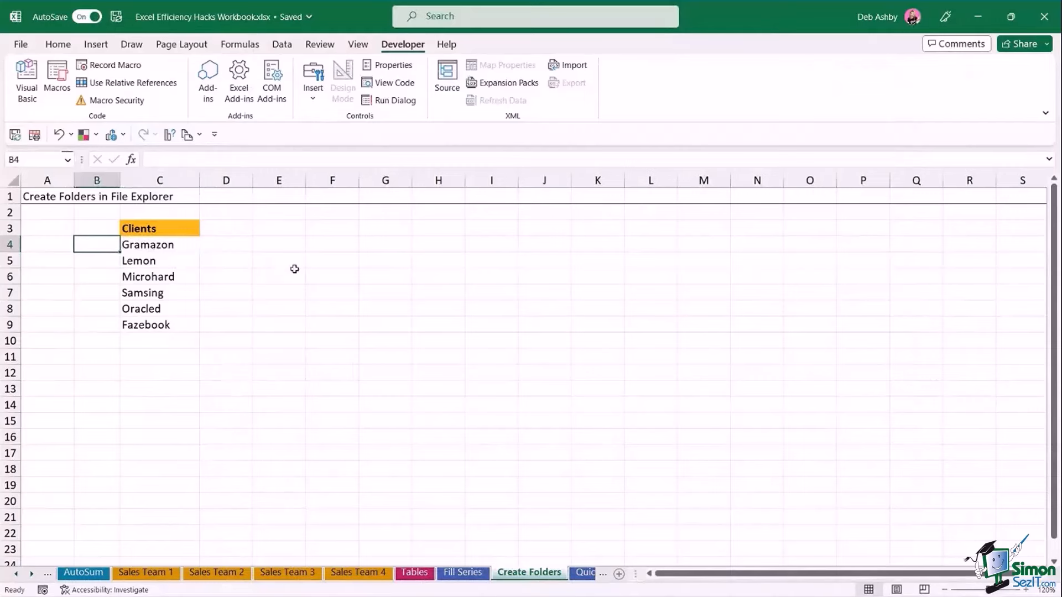
pyautogui.write('MD')
pyautogui.moveTo(120, 252); pyautogui.dragTo(119, 334)
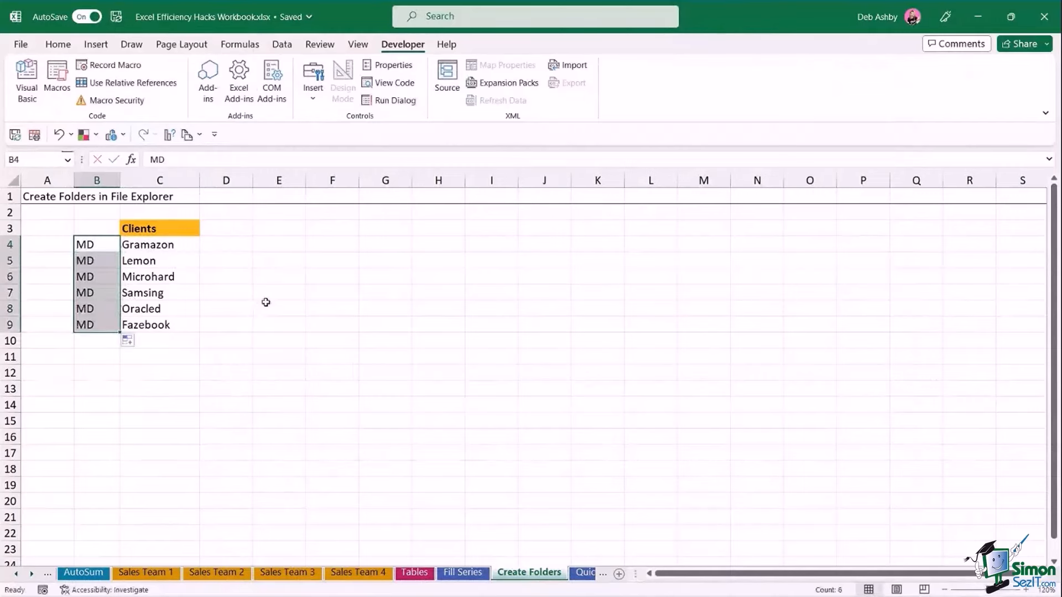
pyautogui.click(266, 302)
pyautogui.moveTo(89, 245); pyautogui.dragTo(166, 323)
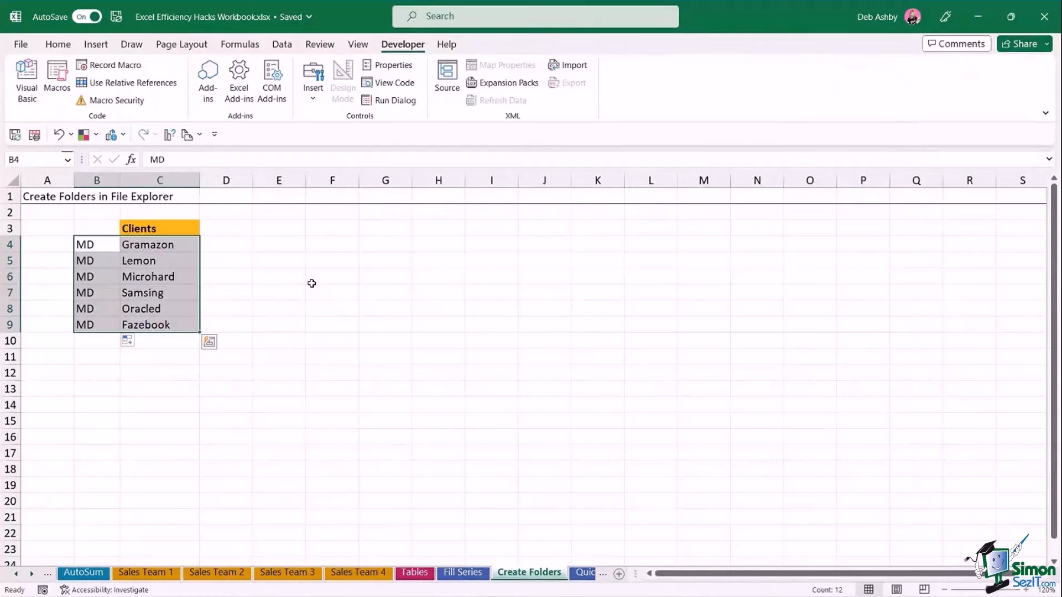
pyautogui.hotkey('ctrl', 'c')
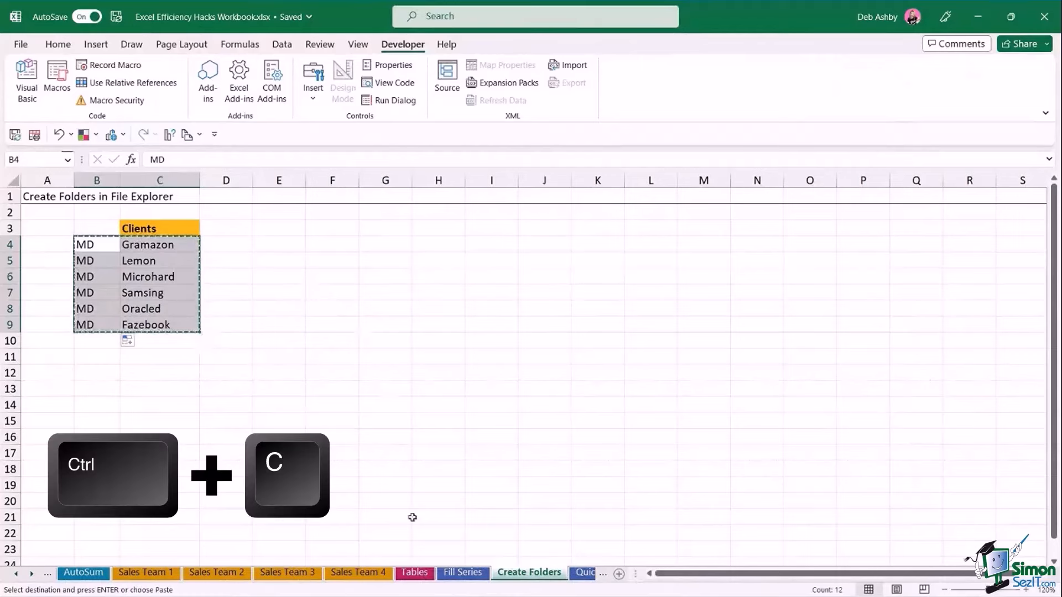
# Paste the six MD client lines into Notepad and save them as Clients.bat in the Clients folder.
pyautogui.click(761, 580)
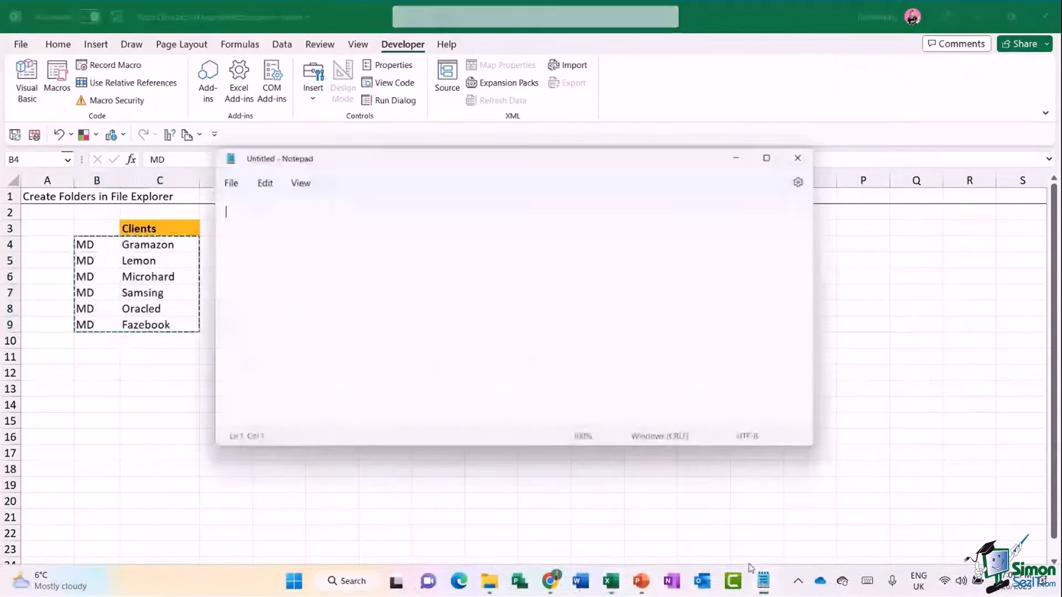
pyautogui.hotkey('ctrl', 'v')
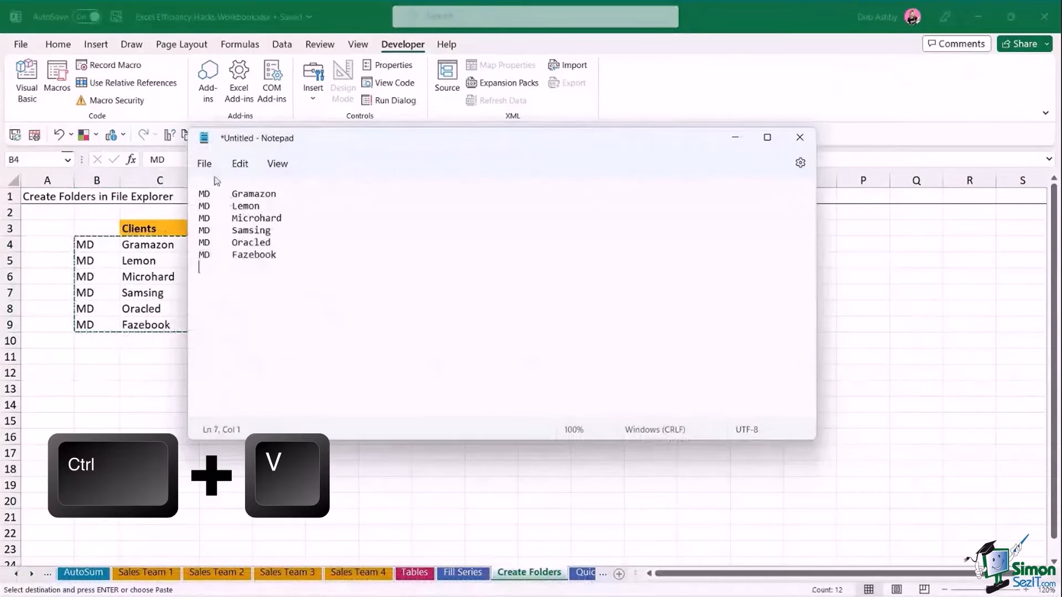
pyautogui.click(204, 163)
pyautogui.click(244, 278)
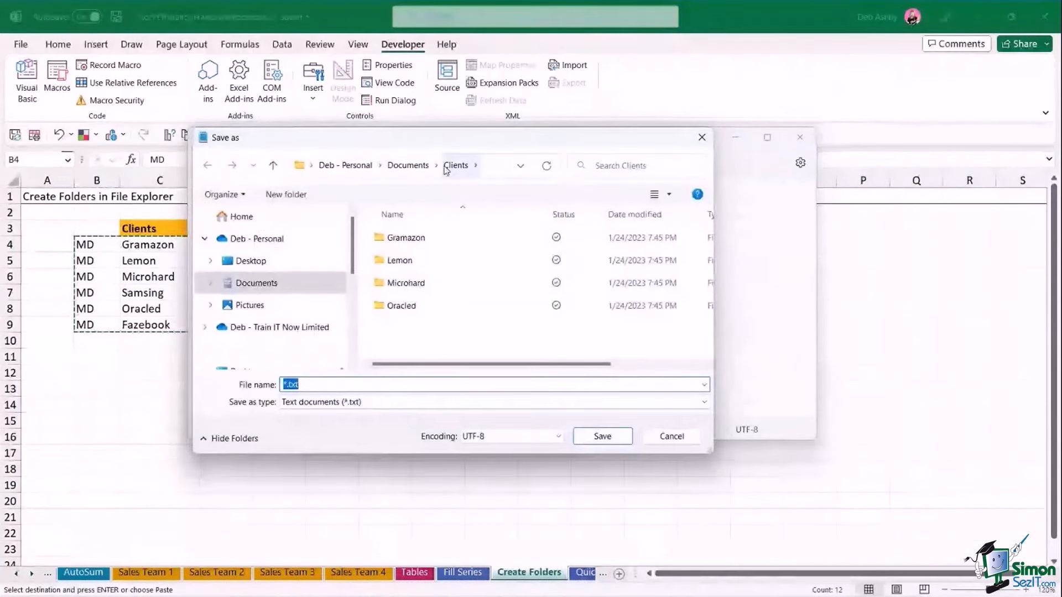
pyautogui.scroll(-5, 263, 280)
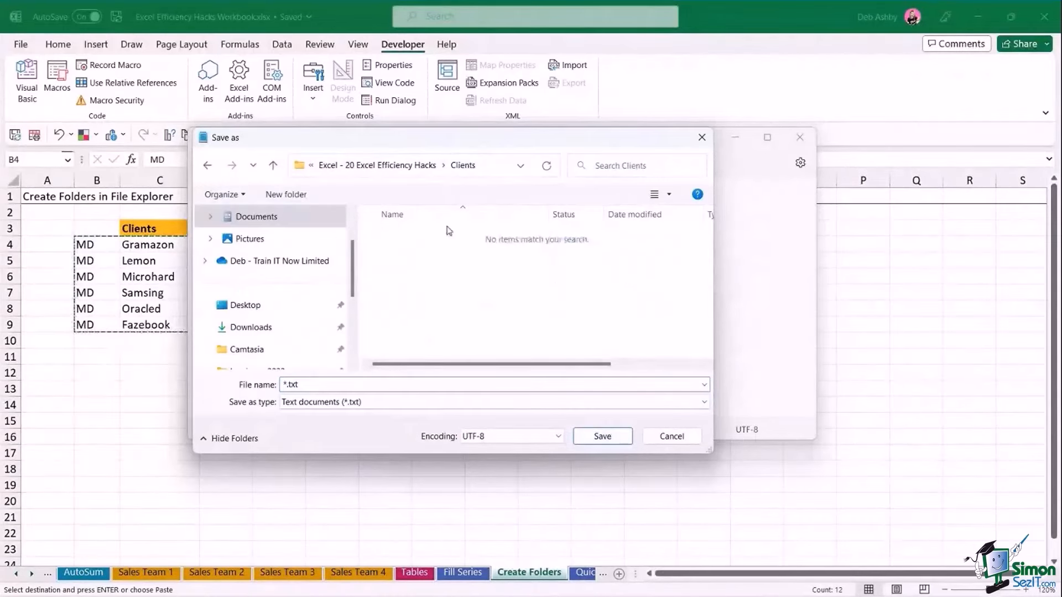
pyautogui.moveTo(435, 137); pyautogui.dragTo(555, 165)
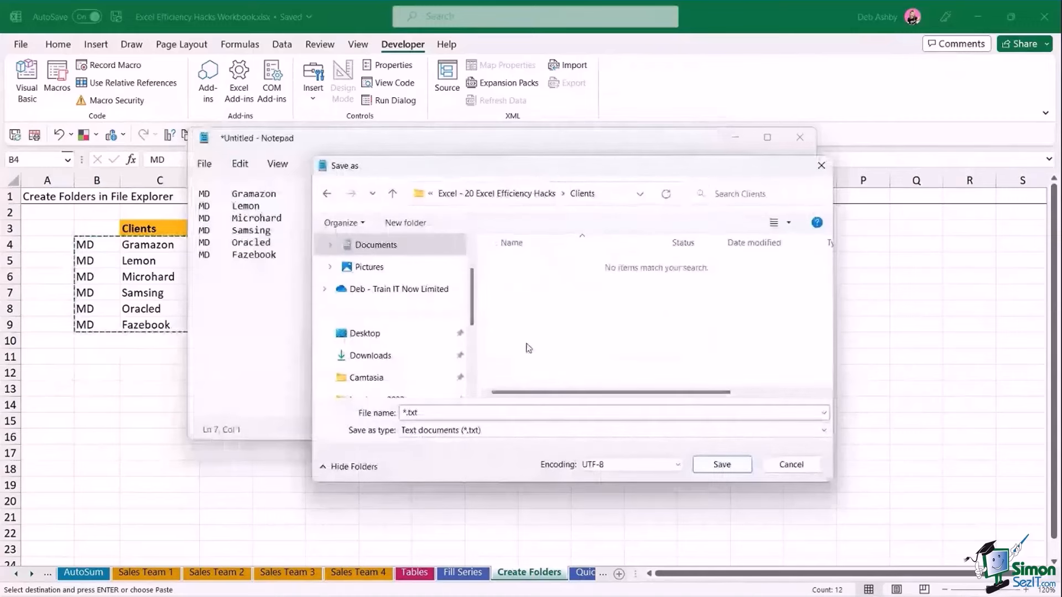
pyautogui.doubleClick(404, 413)
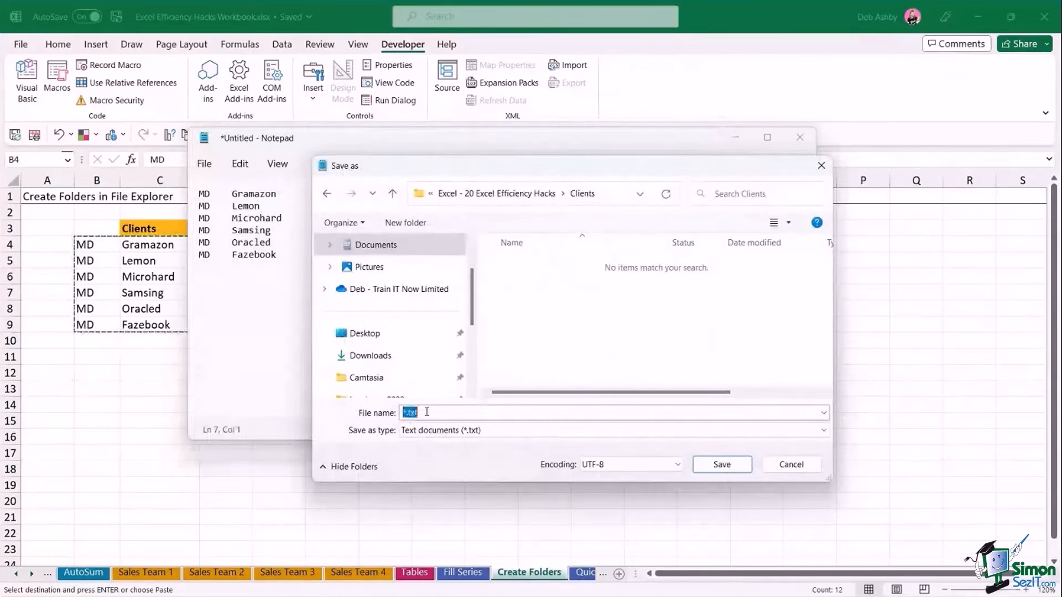
pyautogui.write('Client')
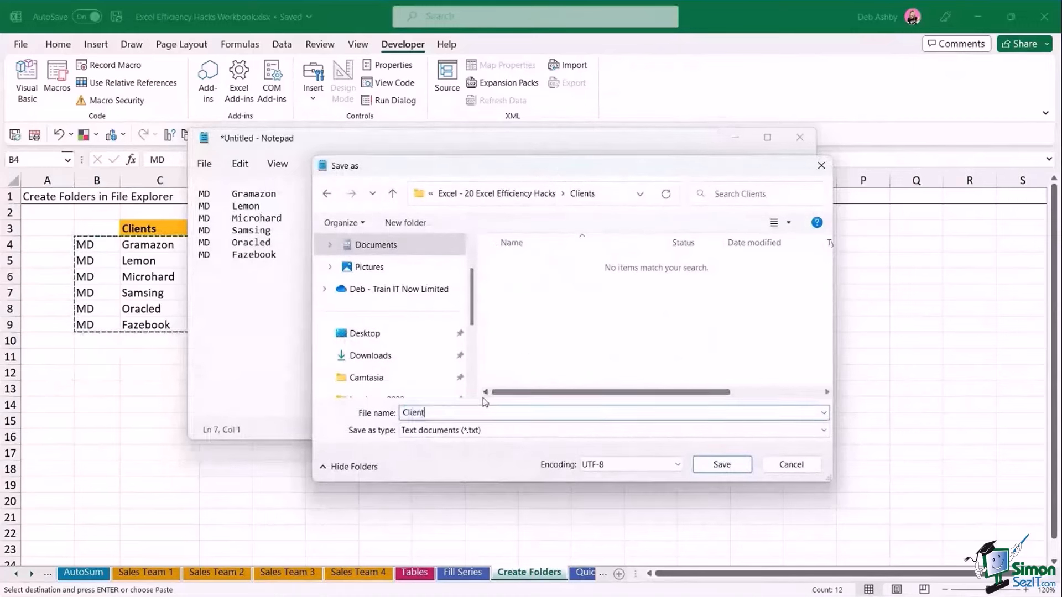
pyautogui.write('s.bat')
pyautogui.click(722, 465)
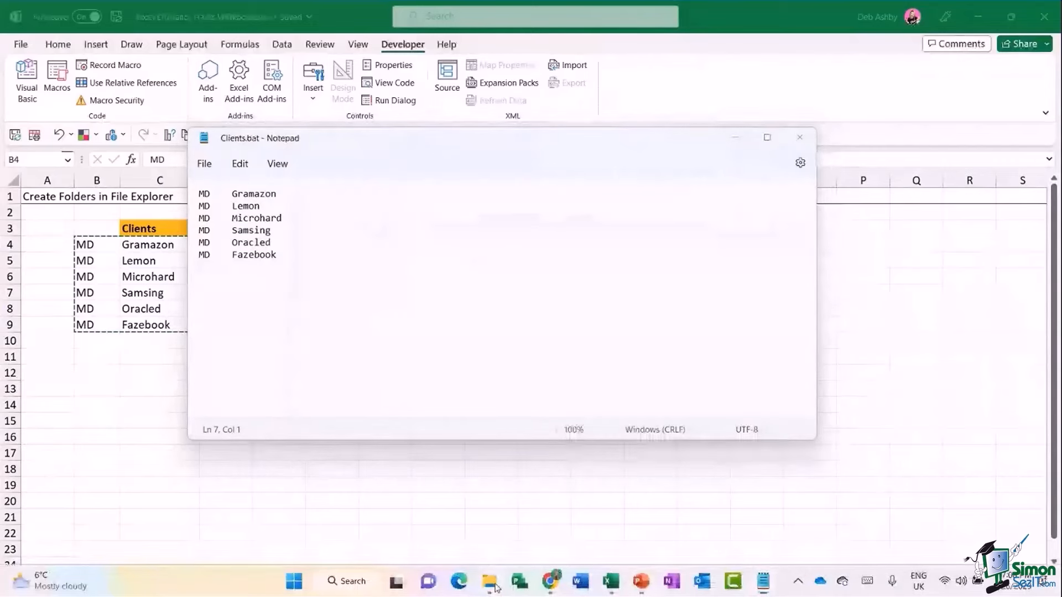
pyautogui.click(489, 583)
# Run Clients.bat to create the Fazebook, Gramazon, Lemon, Microhard, Oracled and Samsing folders.
pyautogui.doubleClick(434, 205)
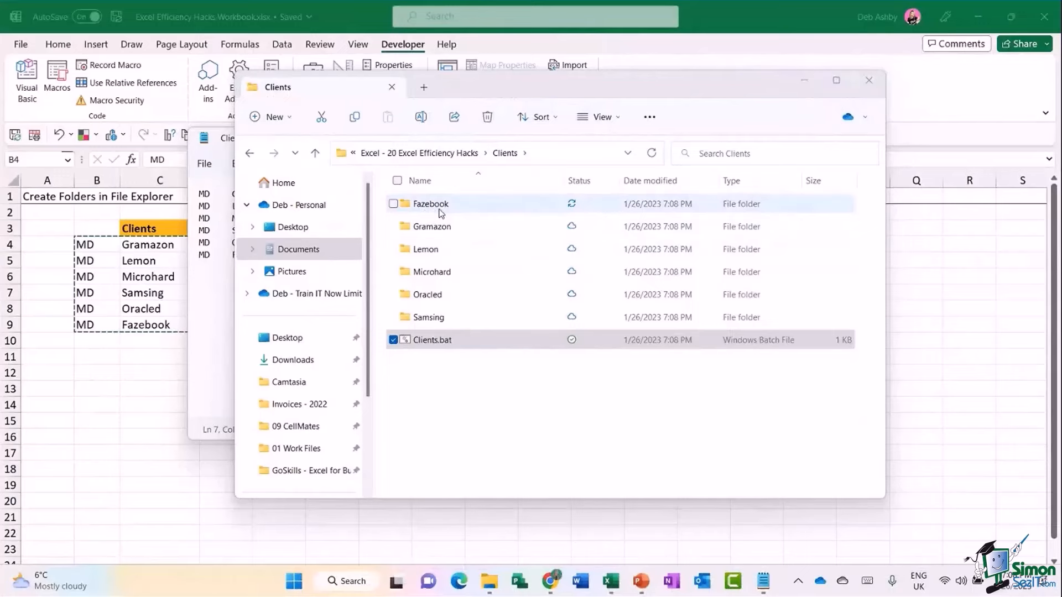
# Extend C4 to Gramazon\Documents and C5 to Lemon\Images\MyStuff, then select B4:D9.
pyautogui.click(164, 297)
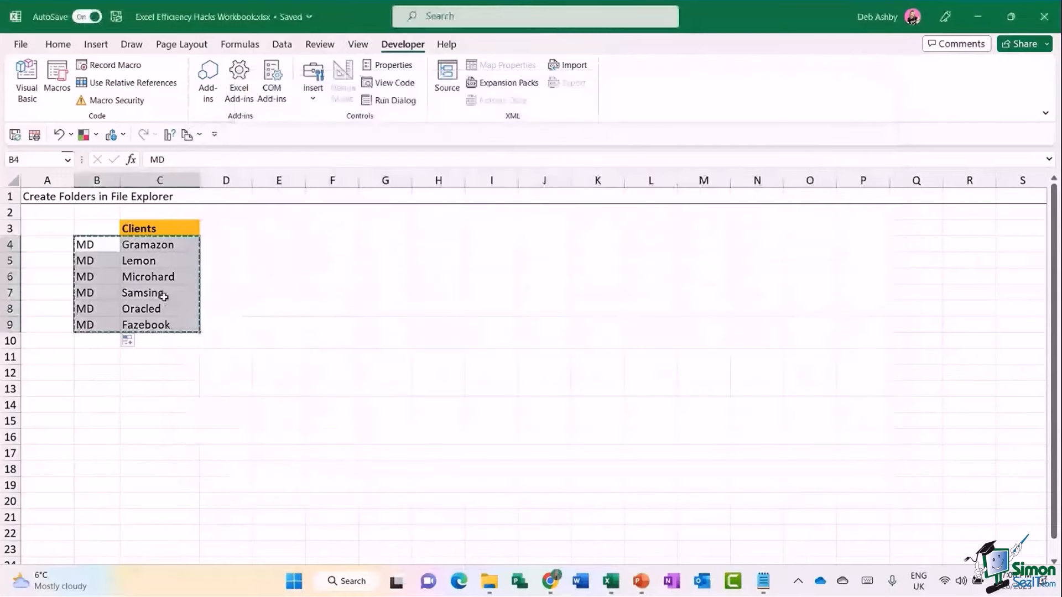
pyautogui.click(177, 245)
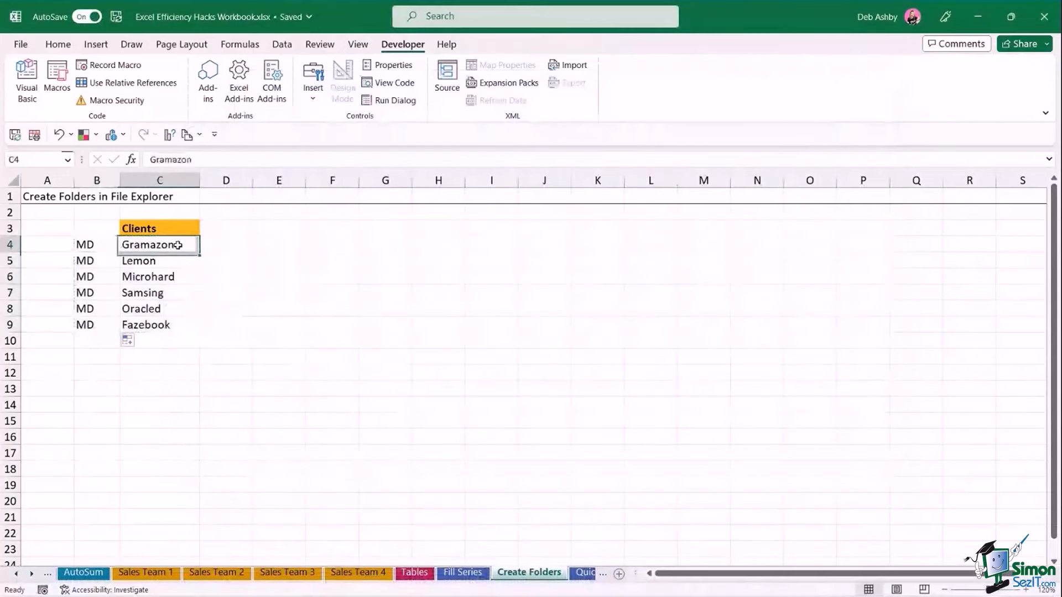
pyautogui.doubleClick(185, 246)
pyautogui.write('\\')
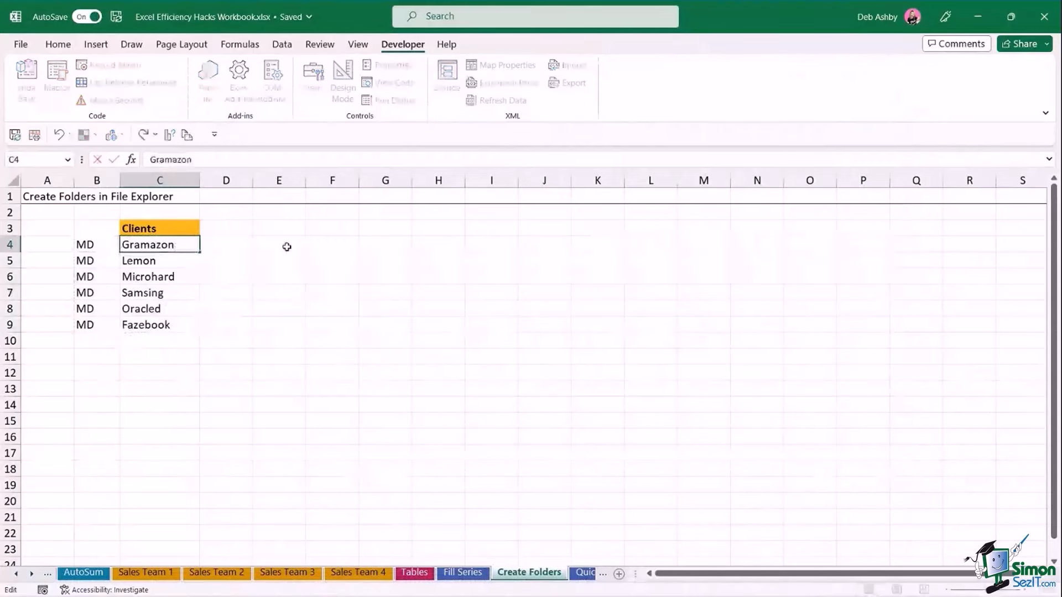
pyautogui.write('Documents')
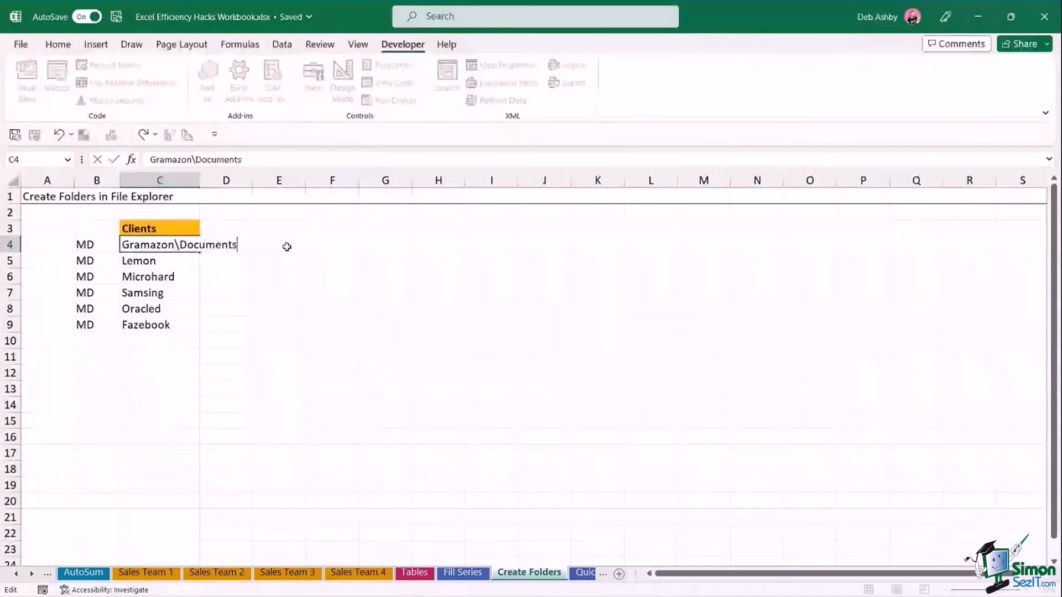
pyautogui.doubleClick(178, 264)
pyautogui.write('\\Images')
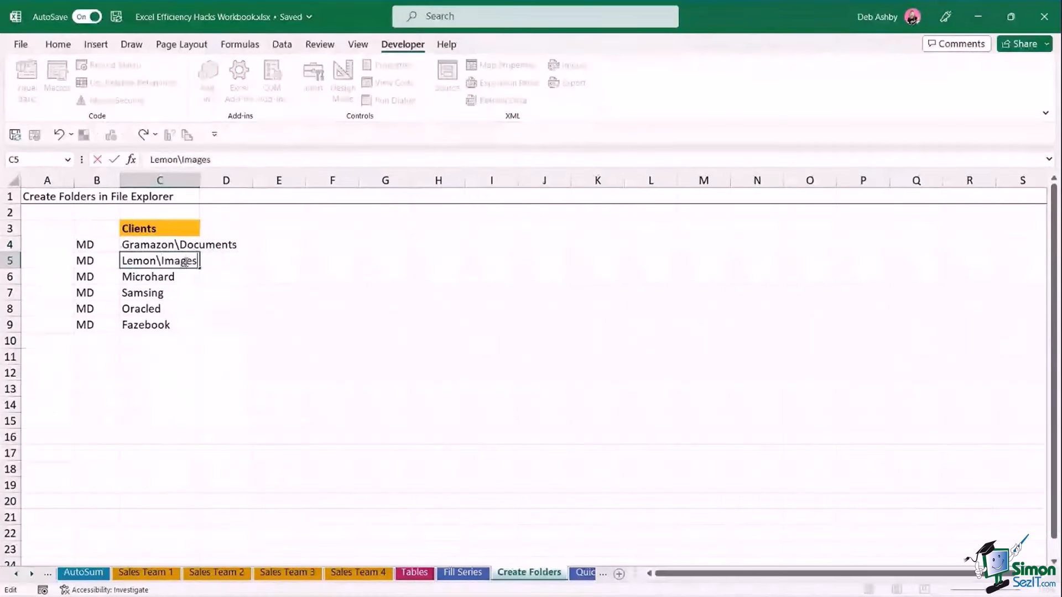
pyautogui.write('\\My')
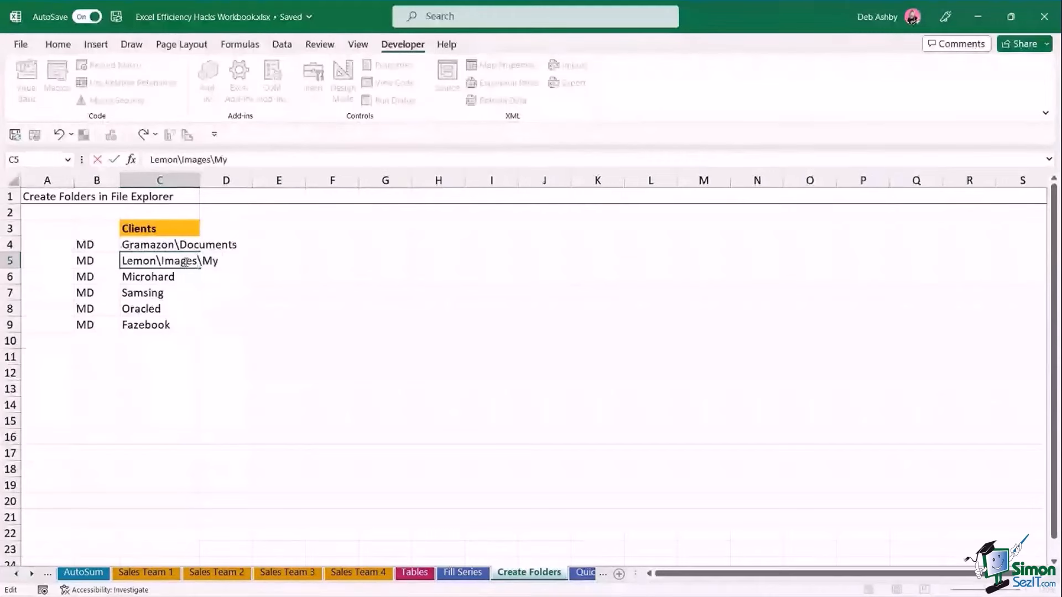
pyautogui.write('Stuff')
pyautogui.press('Return')
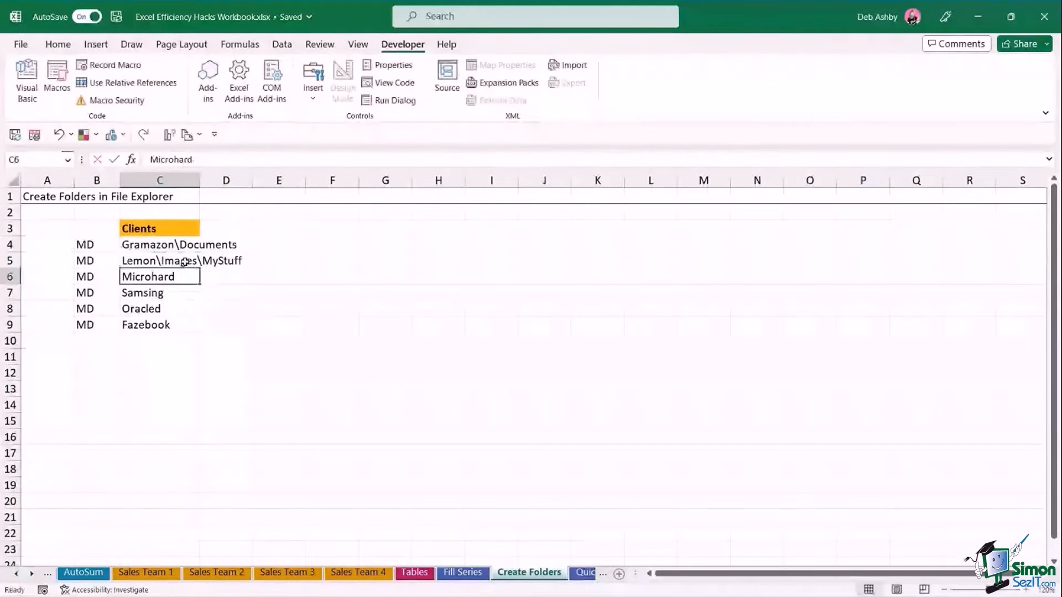
pyautogui.moveTo(85, 243); pyautogui.dragTo(208, 324)
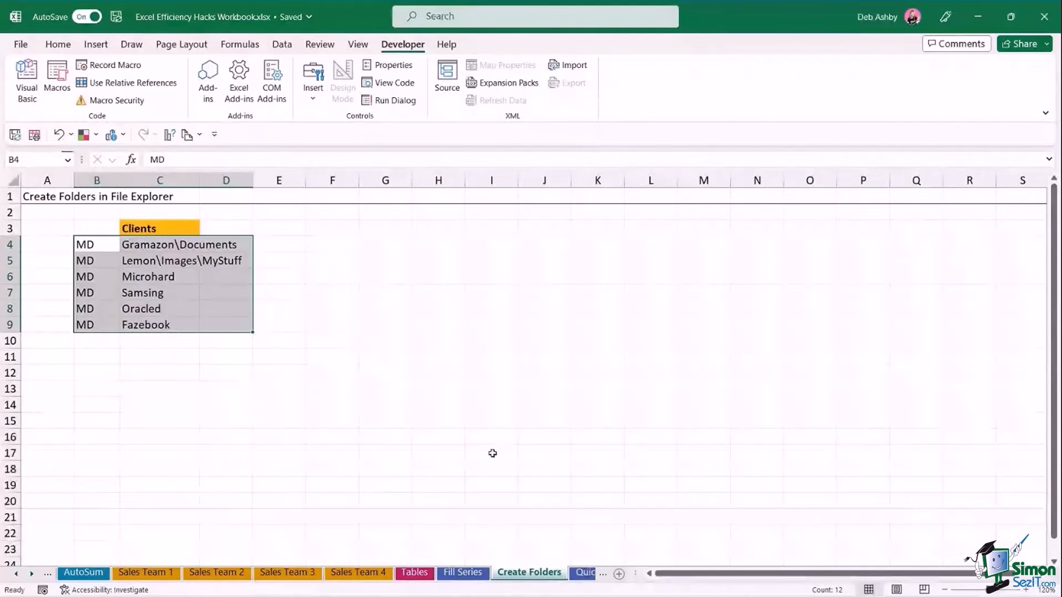
pyautogui.moveTo(512, 596)
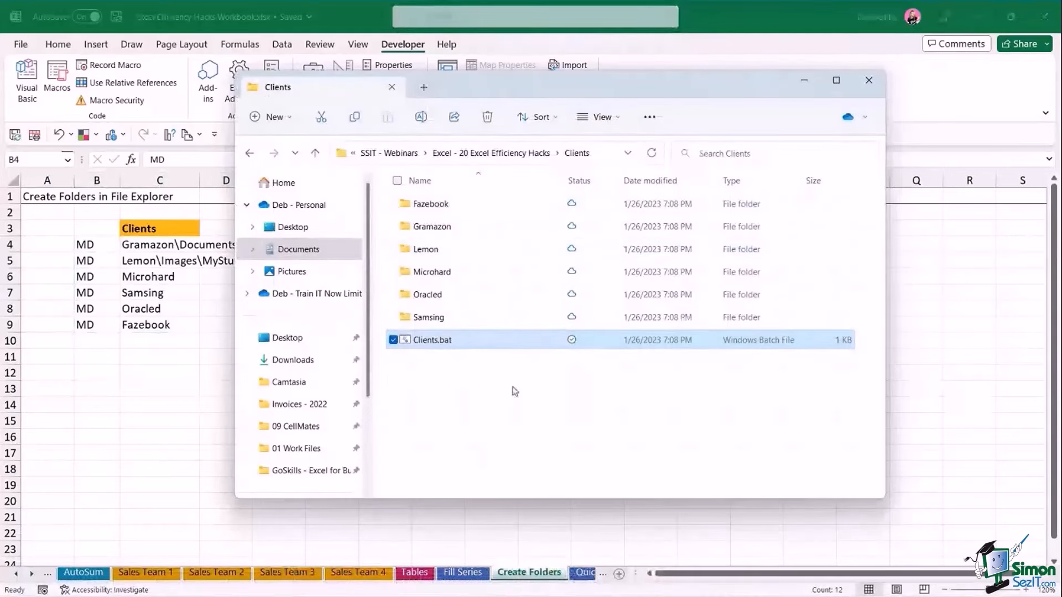
pyautogui.click(166, 281)
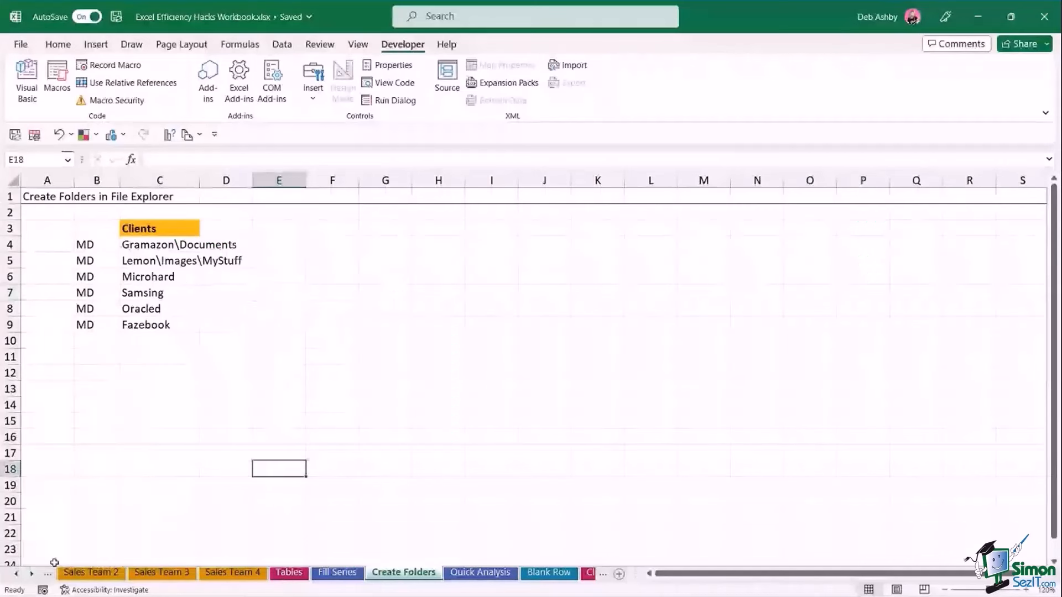
# Switch to the AutoFit sheet and select a cell in its sales data.
pyautogui.click(15, 574)
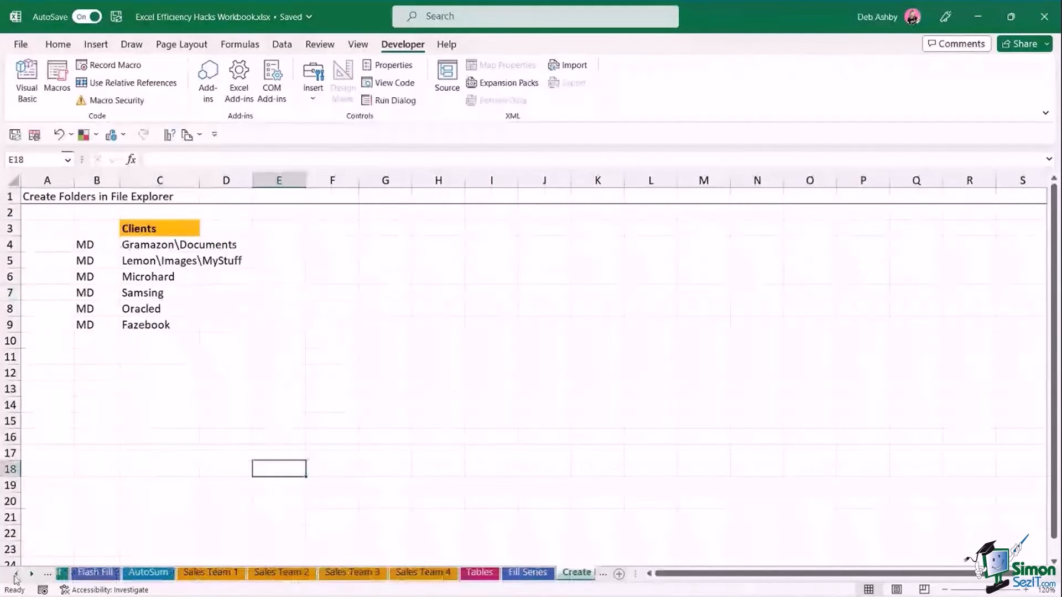
pyautogui.click(16, 575)
pyautogui.click(80, 573)
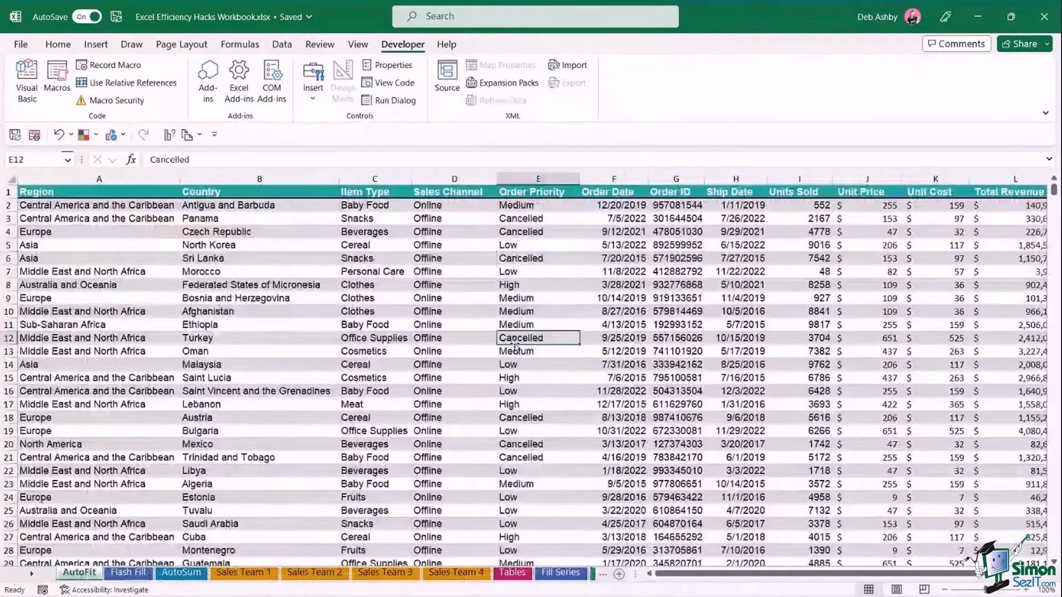
pyautogui.click(456, 260)
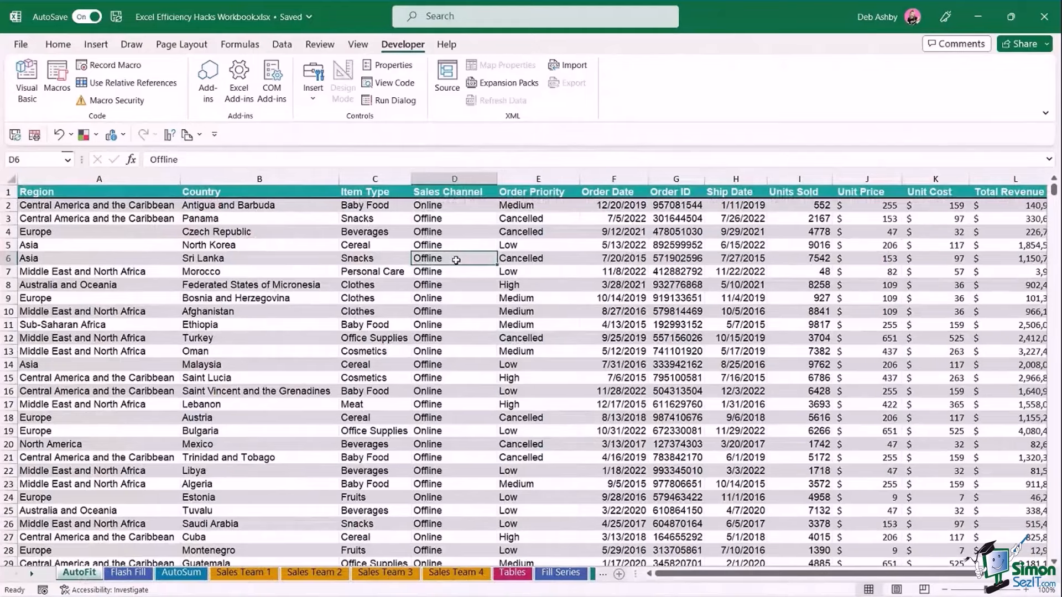
# Insert four blank columns before Country using right-click Insert and Ctrl+Shift++.
pyautogui.click(270, 178)
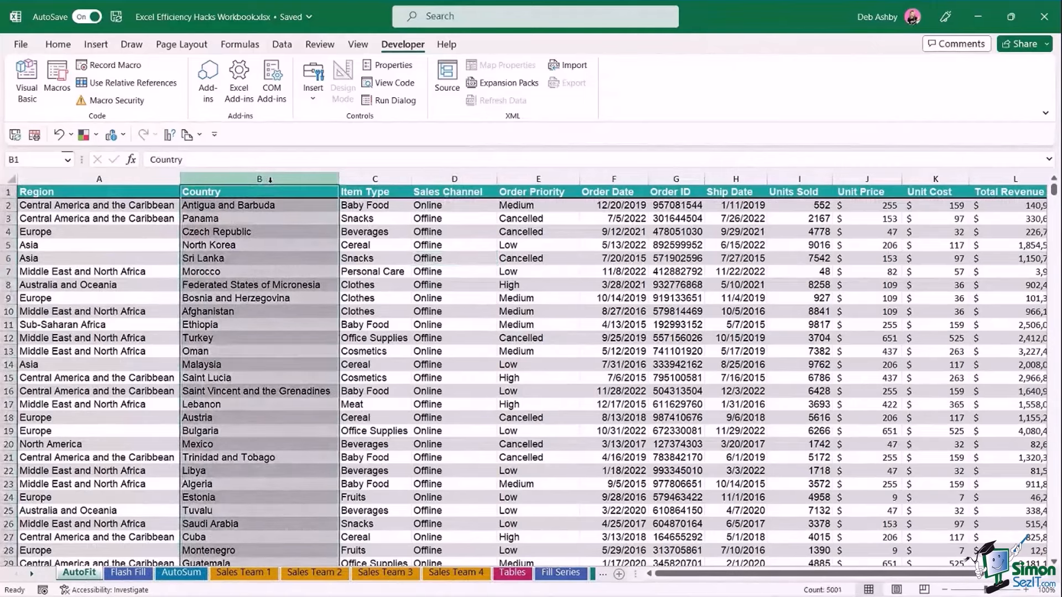
pyautogui.rightClick(270, 179)
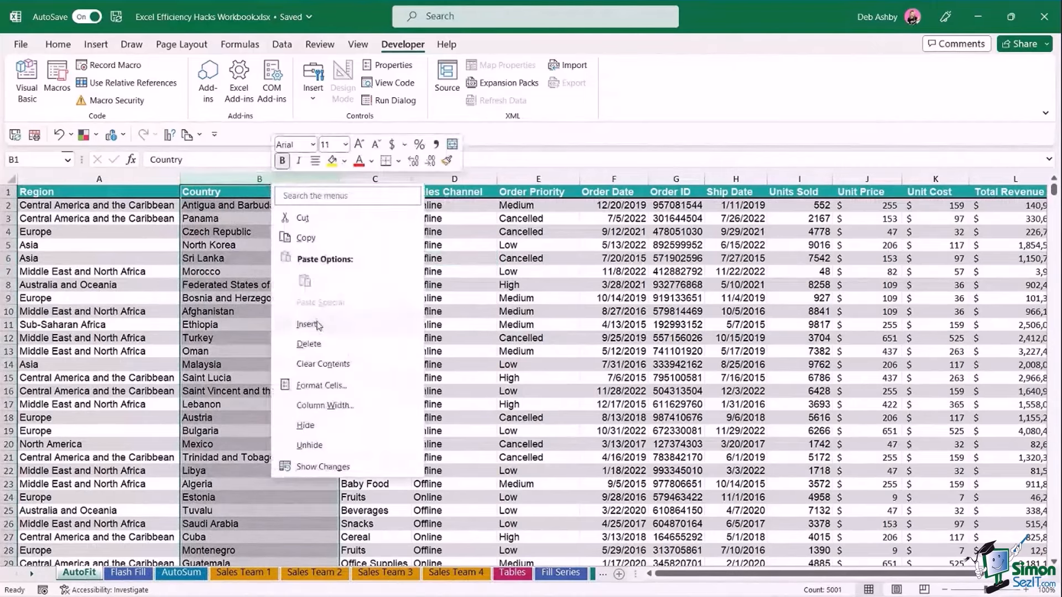
pyautogui.press('Escape')
pyautogui.hotkey('ctrl', 'shift', '+')
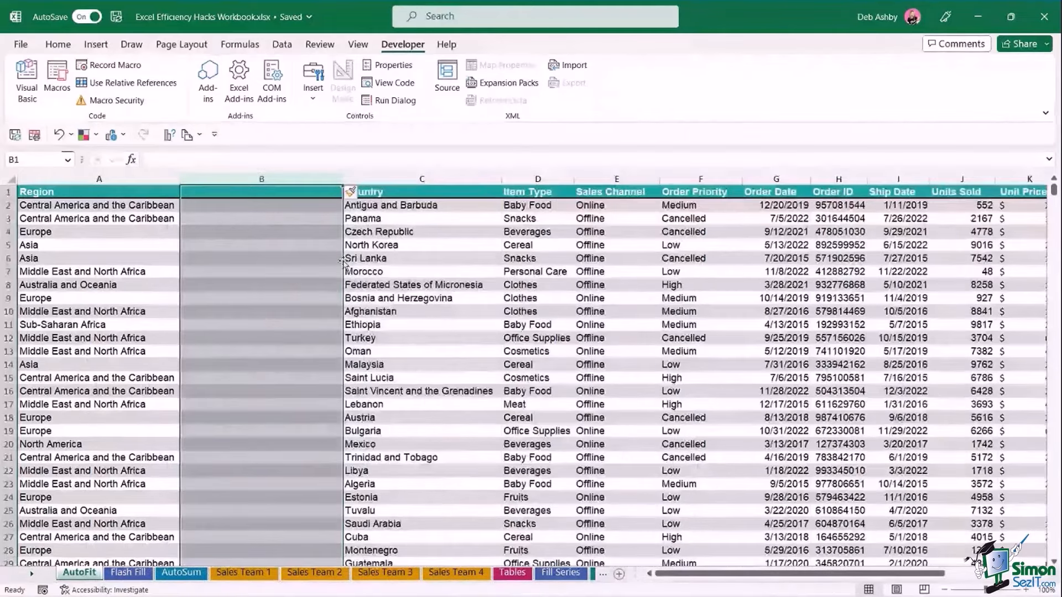
pyautogui.rightClick(324, 191)
pyautogui.click(425, 321)
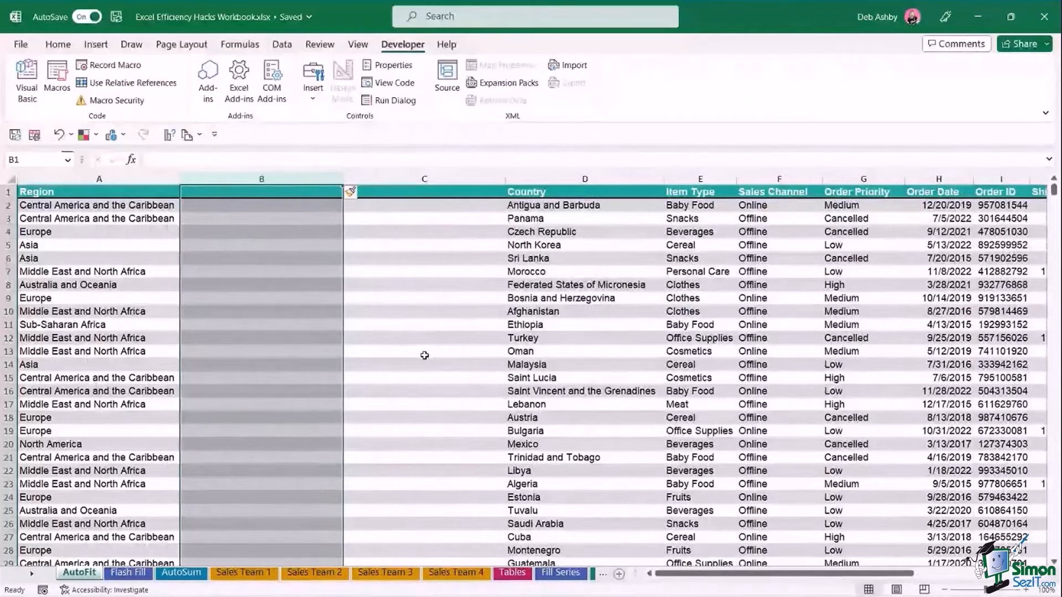
pyautogui.hotkey('ctrl', 'shift', '+')
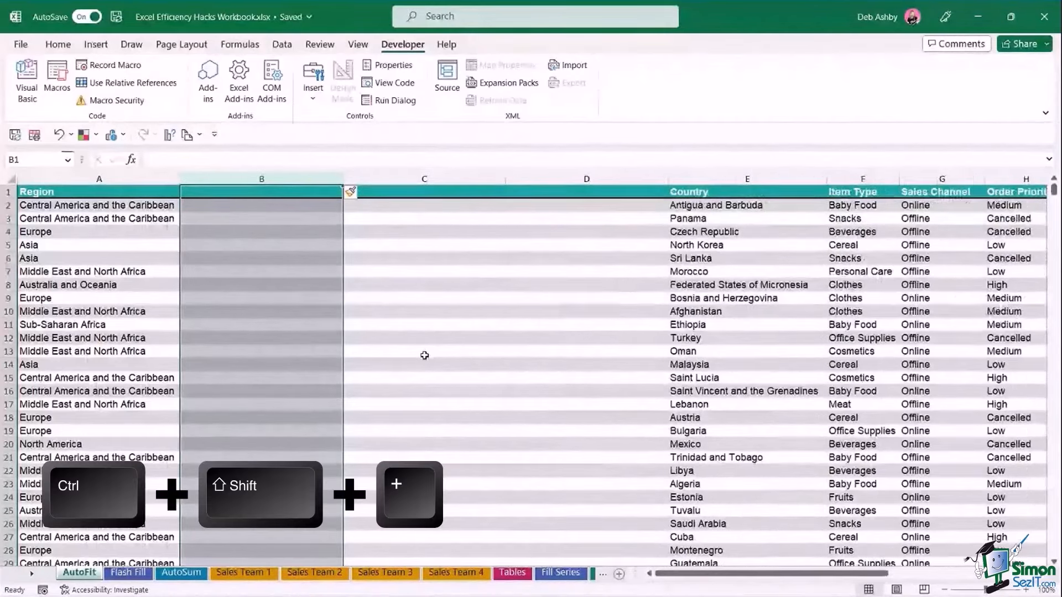
pyautogui.hotkey('ctrl', 'shift', '+')
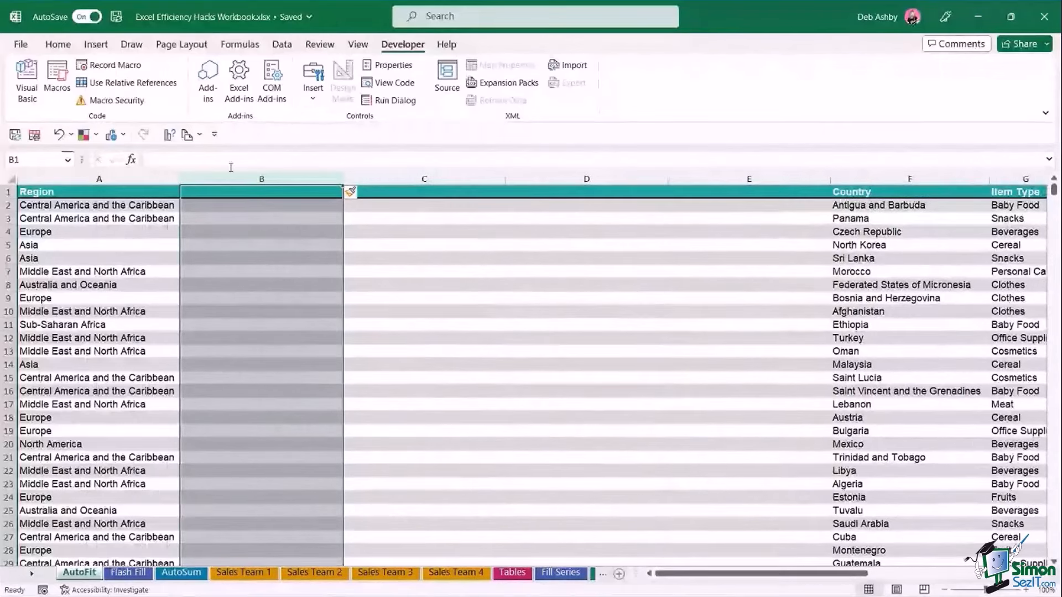
# Delete the four blank columns B to E so Country returns to column B.
pyautogui.moveTo(231, 176); pyautogui.dragTo(699, 181)
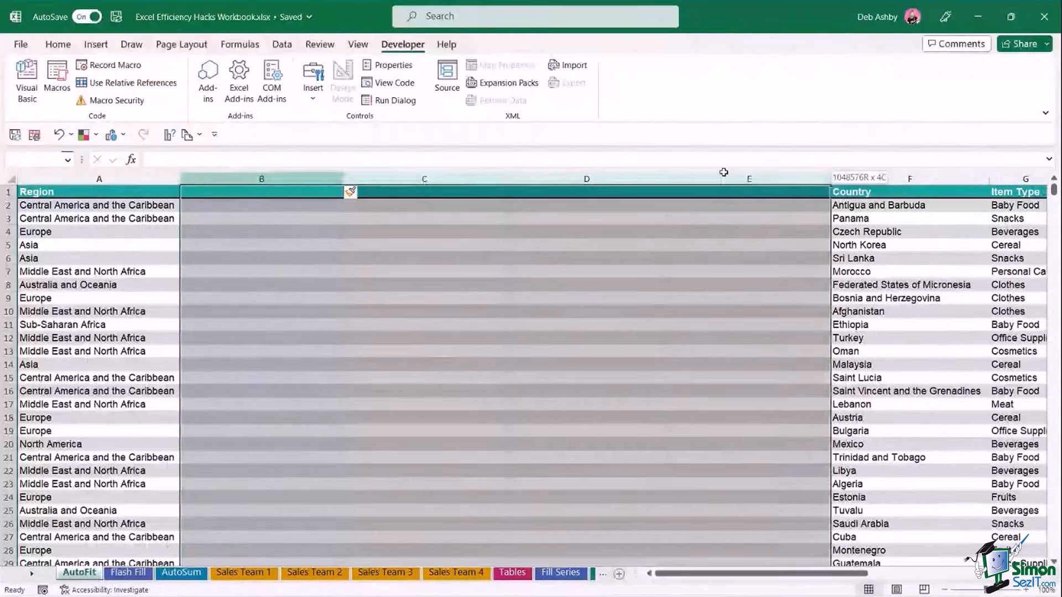
pyautogui.rightClick(699, 181)
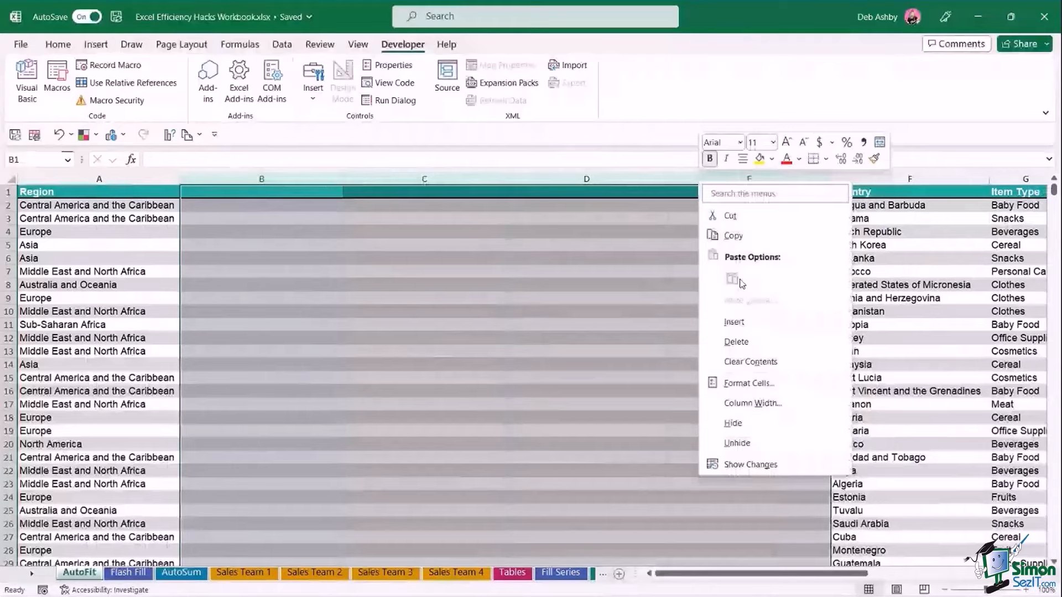
pyautogui.click(737, 342)
pyautogui.click(242, 272)
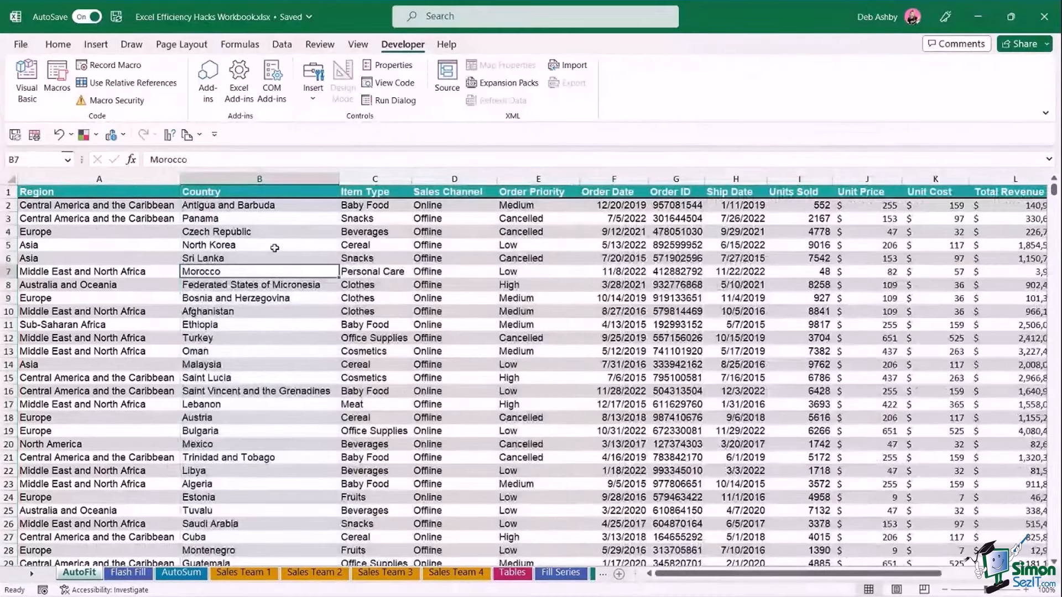
pyautogui.moveTo(232, 179); pyautogui.dragTo(448, 178)
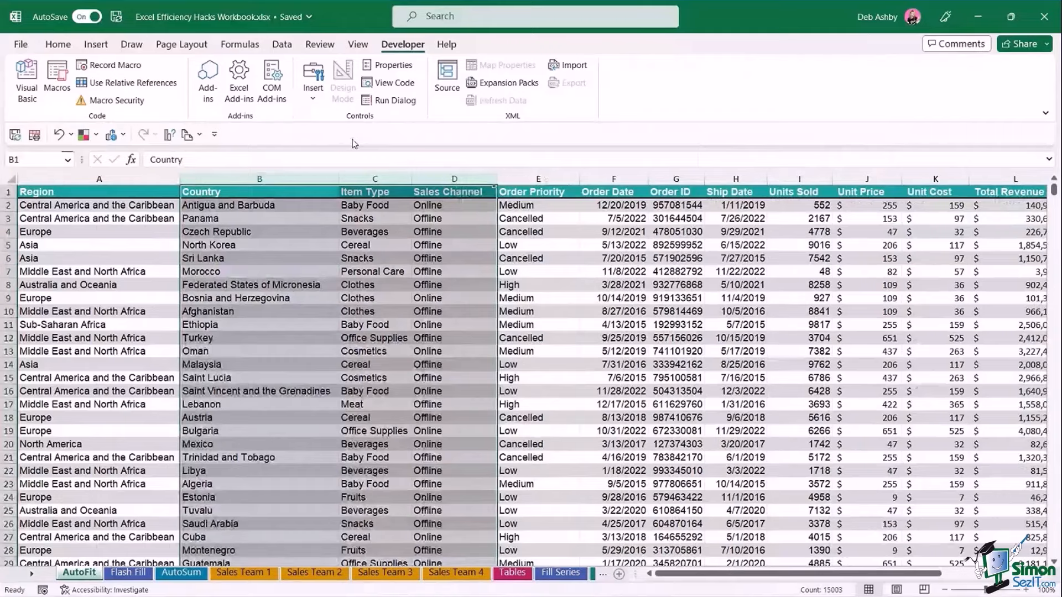
pyautogui.hotkey('ctrl', 'shift', '+')
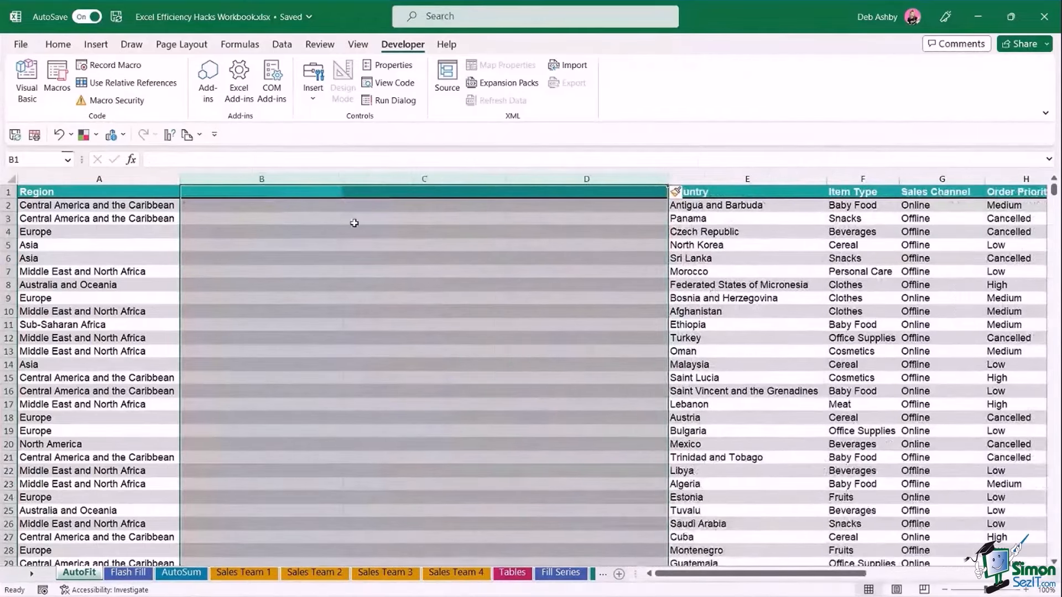
pyautogui.click(439, 314)
pyautogui.moveTo(7, 231); pyautogui.dragTo(2, 416)
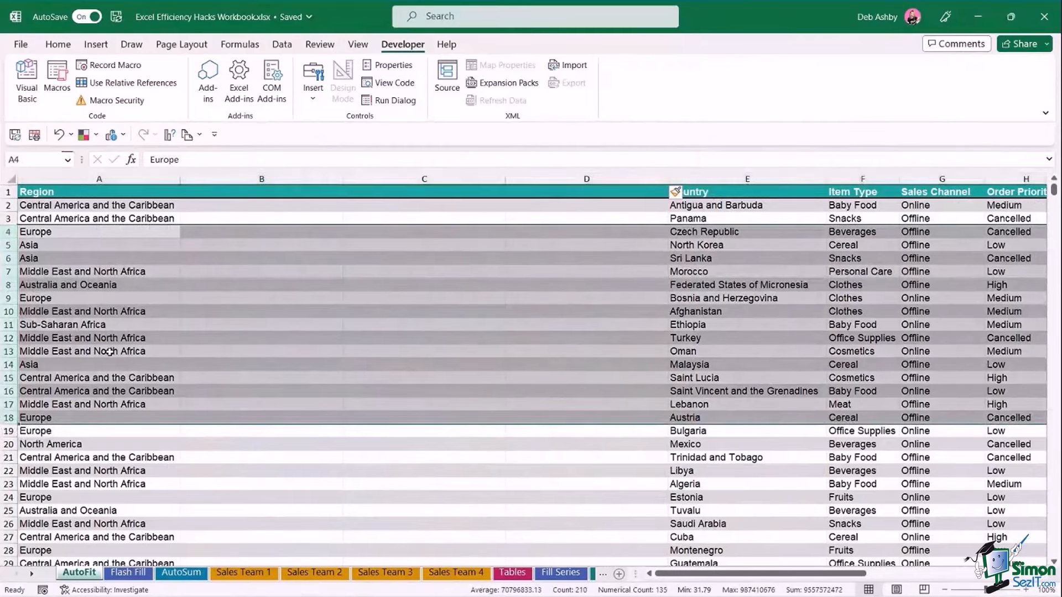
pyautogui.hotkey('ctrl', 'shift', '+')
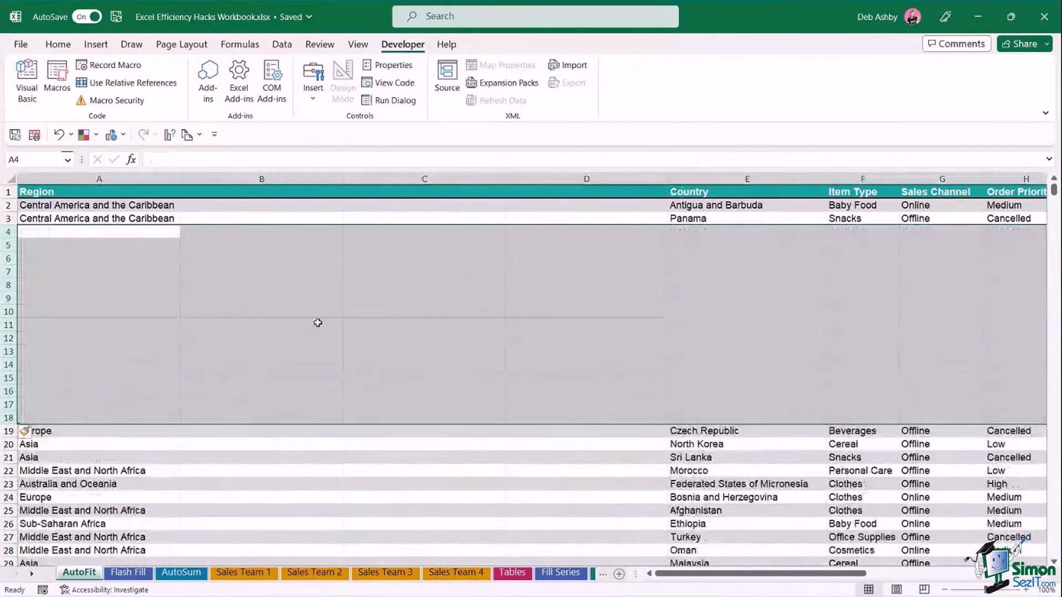
pyautogui.click(318, 322)
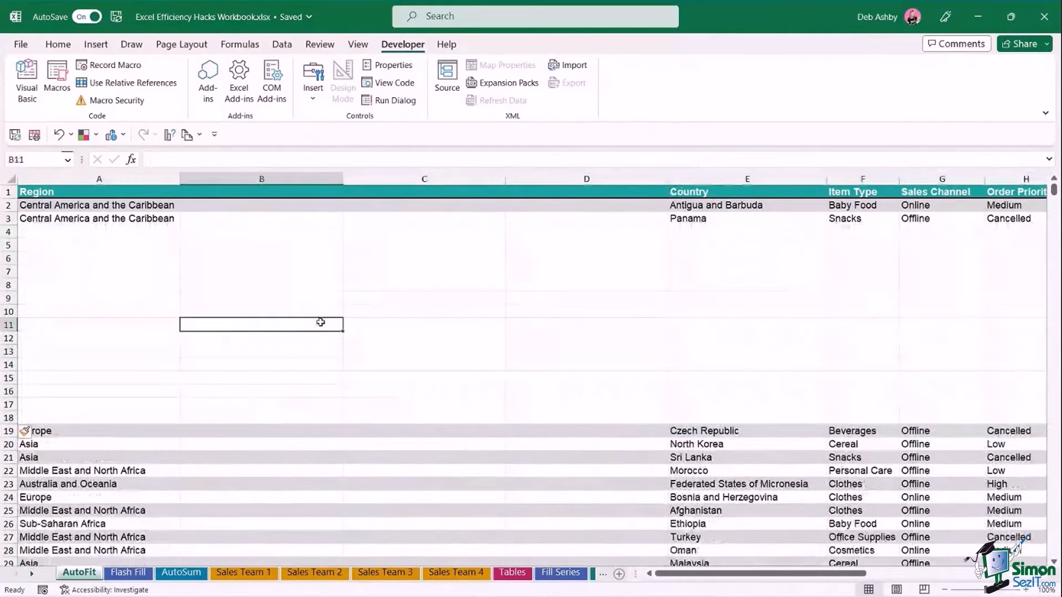
pyautogui.hotkey('ctrl', 'z')
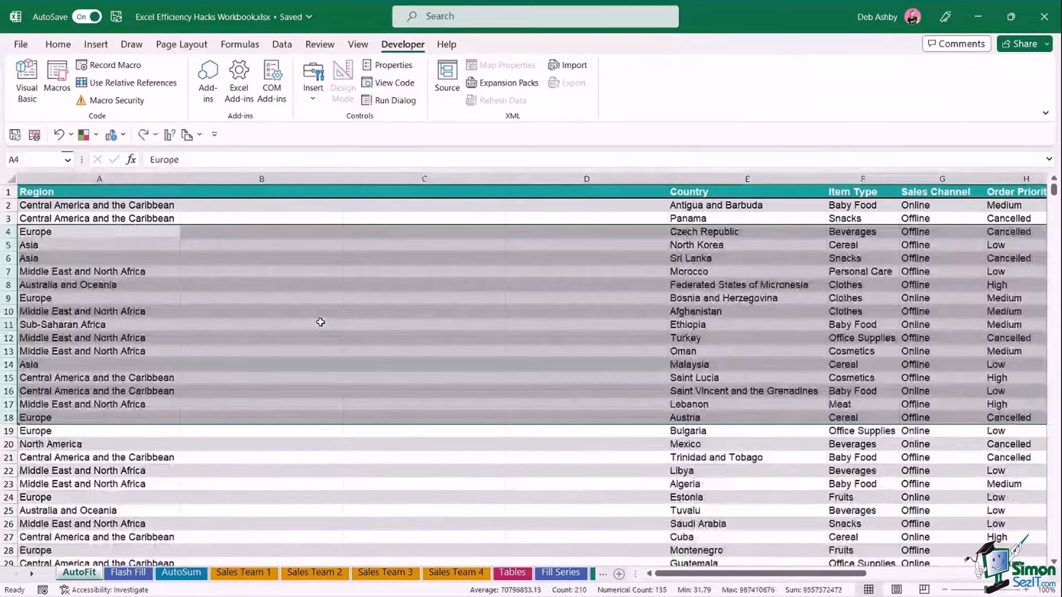
pyautogui.hotkey('ctrl', 'z')
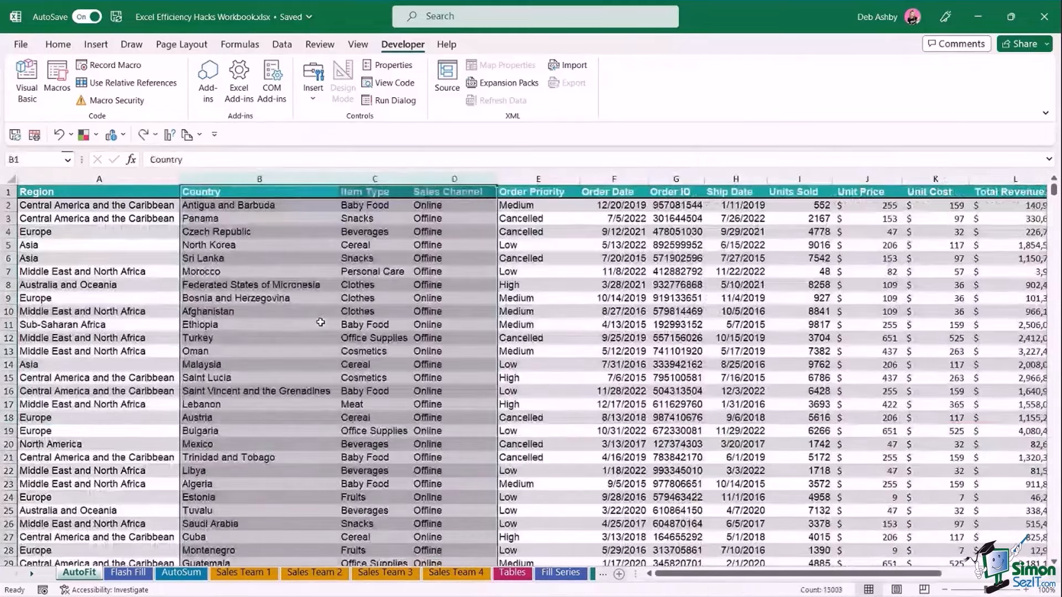
# Select the Company, Budget and Actual table B4:D9 for Companies A–E.
pyautogui.click(604, 301)
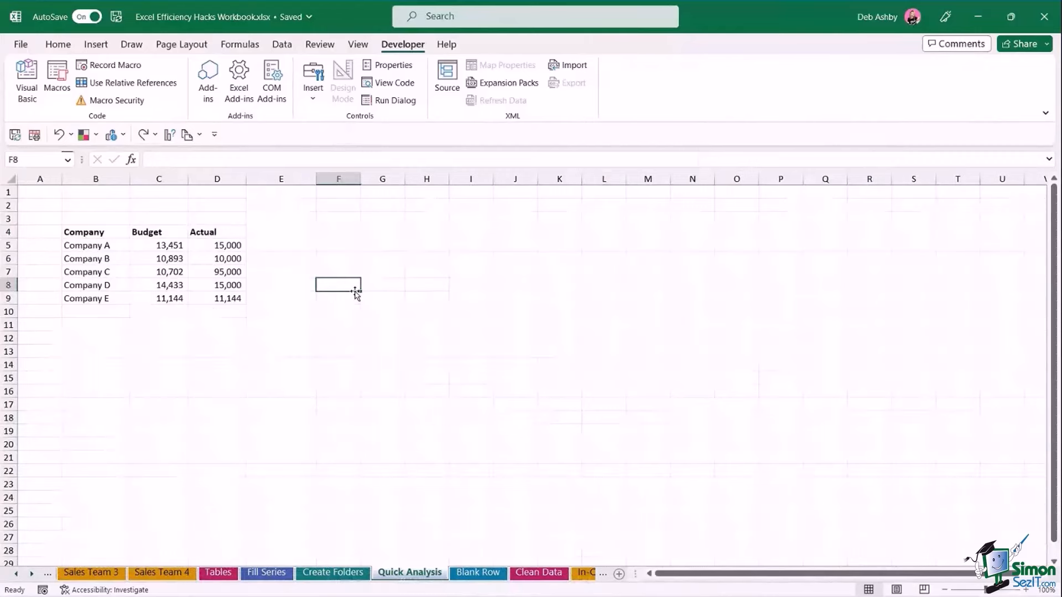
pyautogui.click(139, 246)
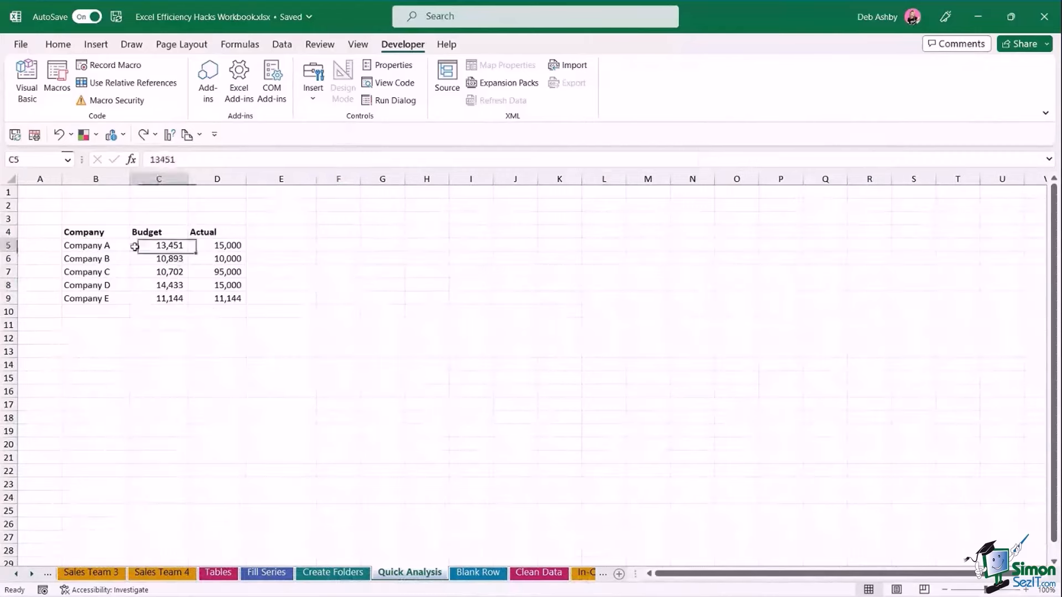
pyautogui.click(170, 274)
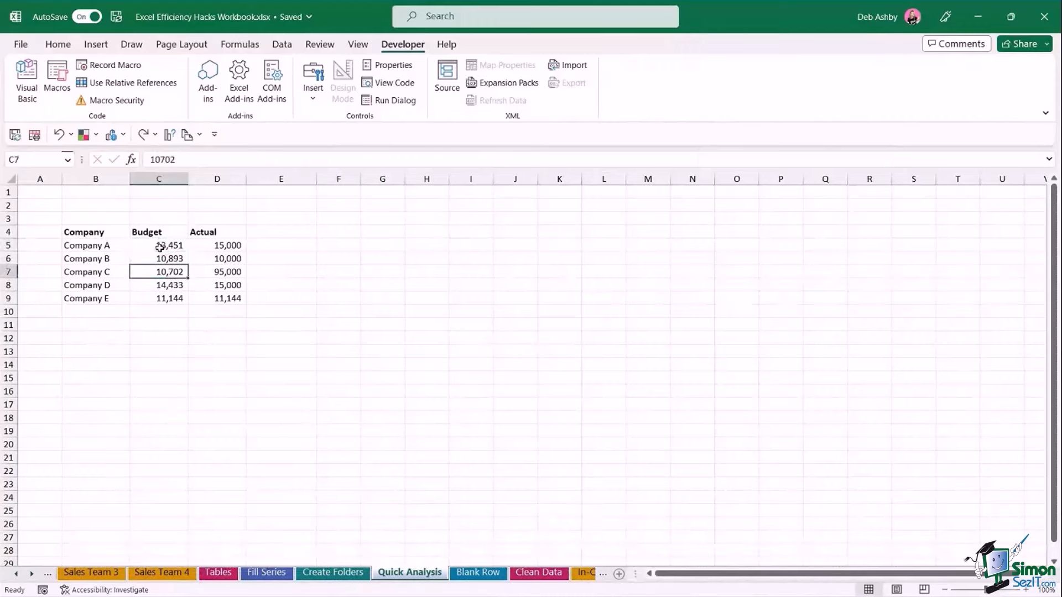
pyautogui.moveTo(100, 246); pyautogui.dragTo(105, 298)
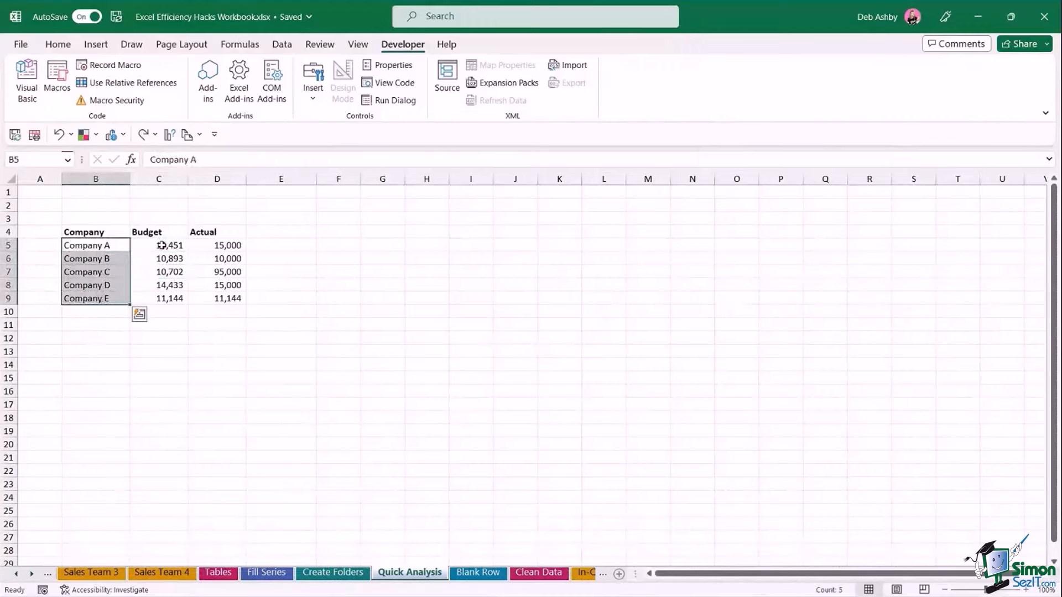
pyautogui.moveTo(161, 245); pyautogui.dragTo(160, 286)
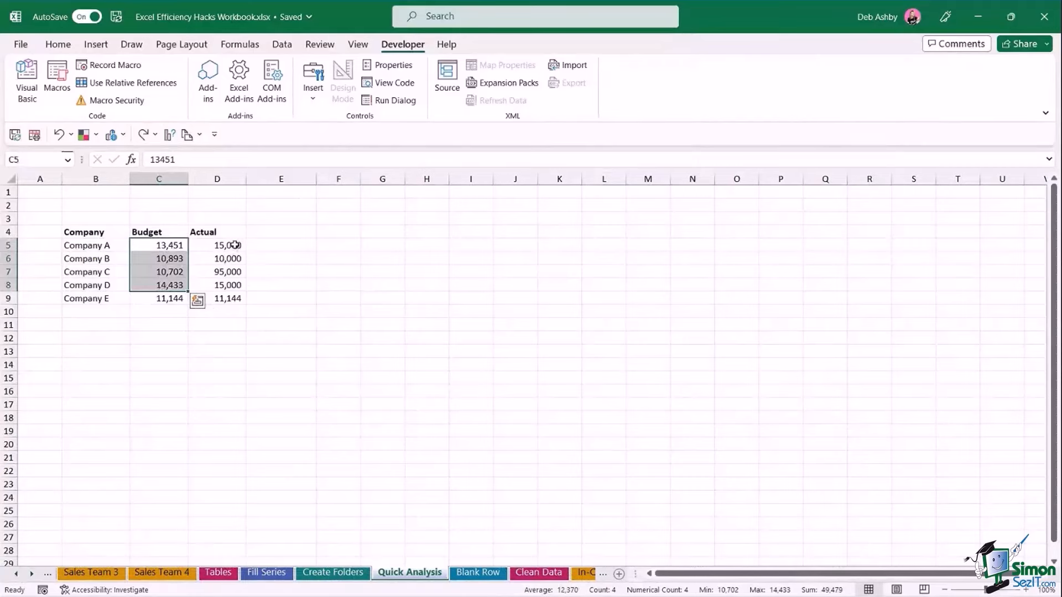
pyautogui.moveTo(235, 244); pyautogui.dragTo(238, 299)
pyautogui.click(283, 258)
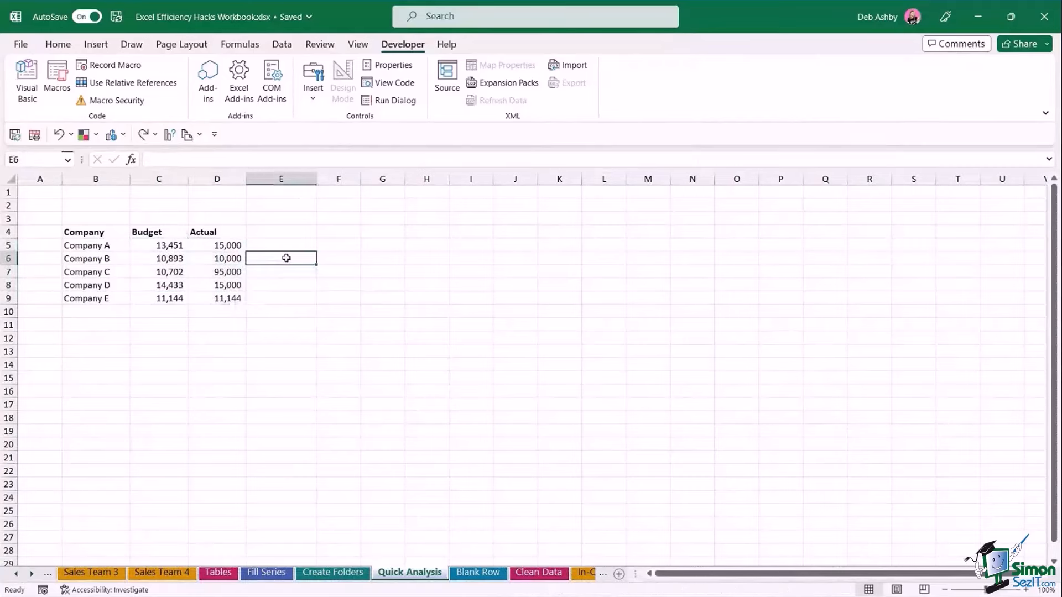
pyautogui.click(212, 274)
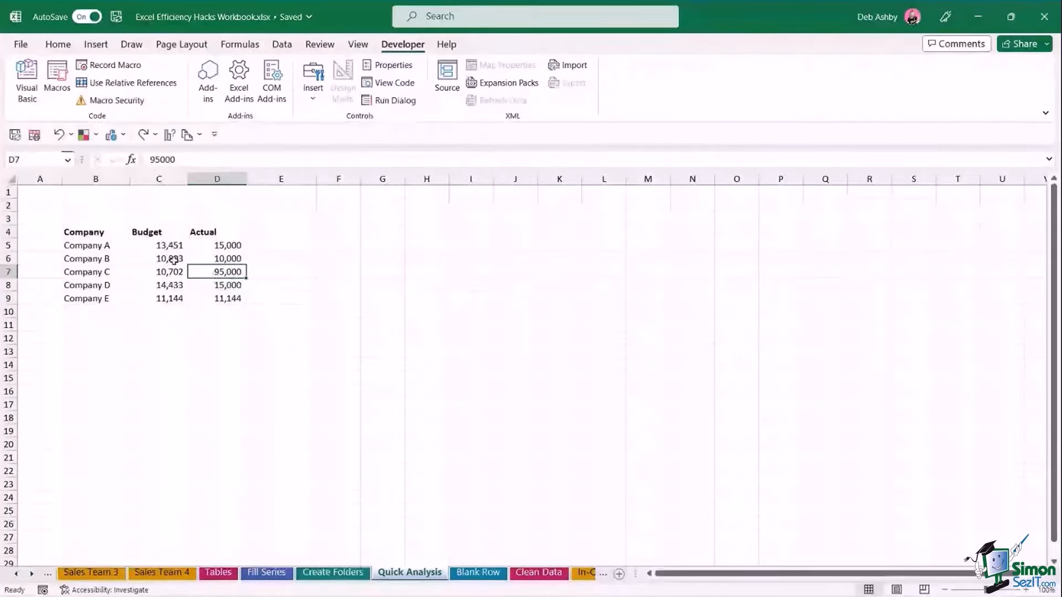
pyautogui.moveTo(83, 231); pyautogui.dragTo(224, 299)
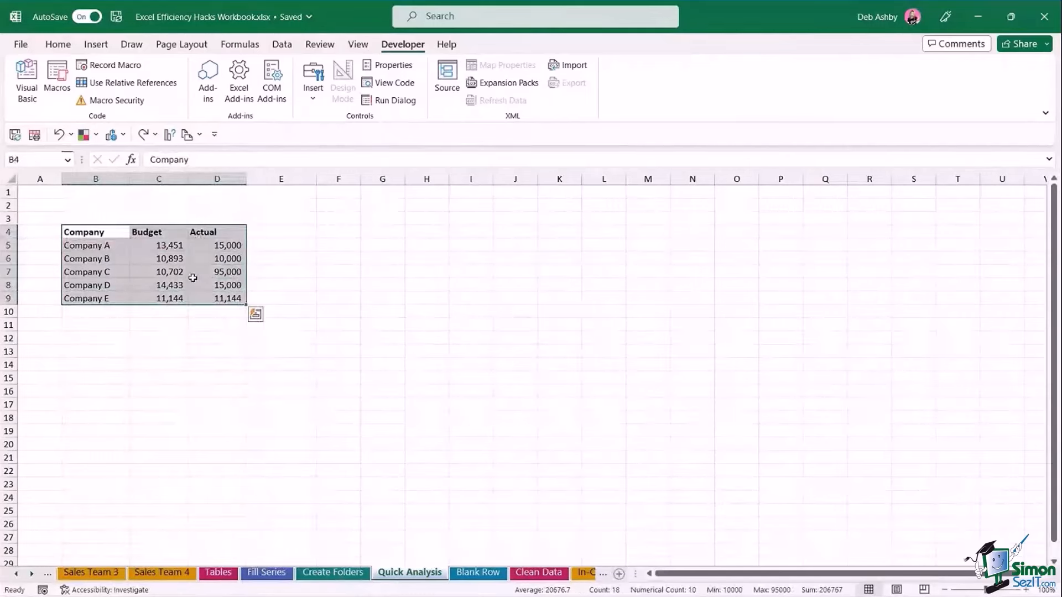
pyautogui.click(255, 315)
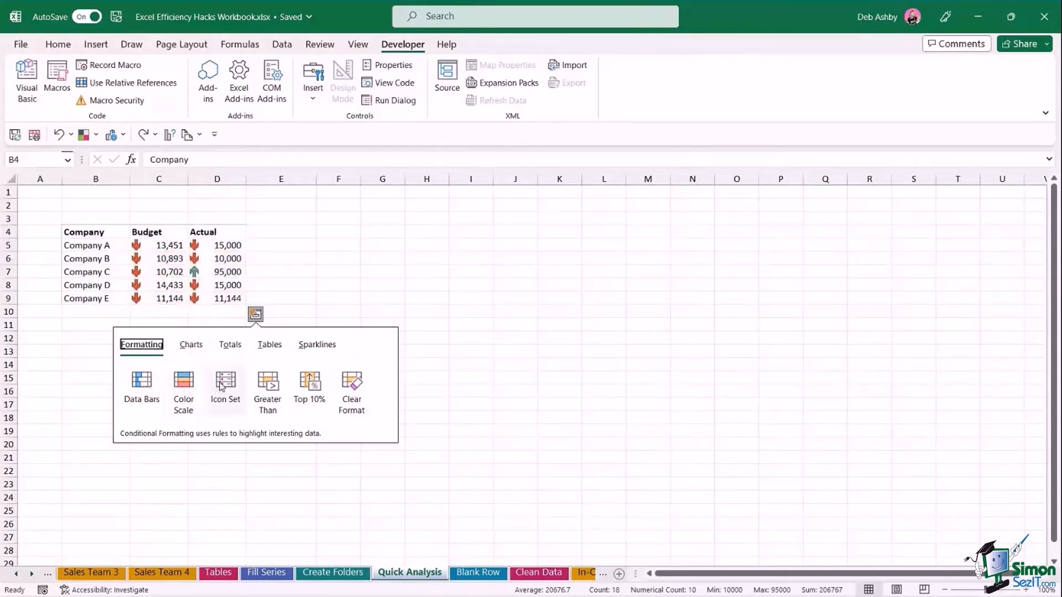
pyautogui.click(189, 347)
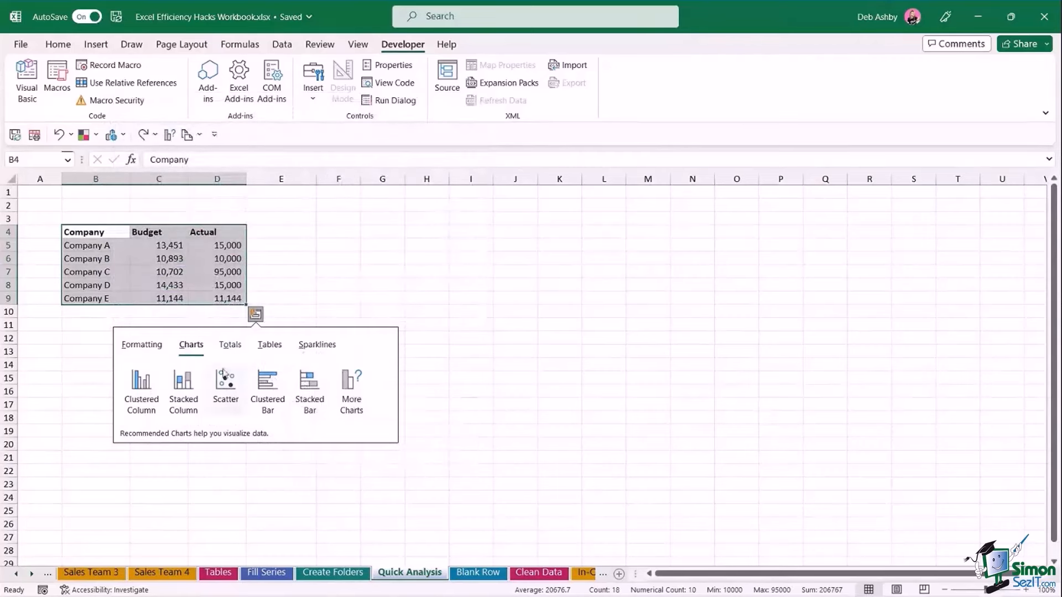
pyautogui.click(143, 383)
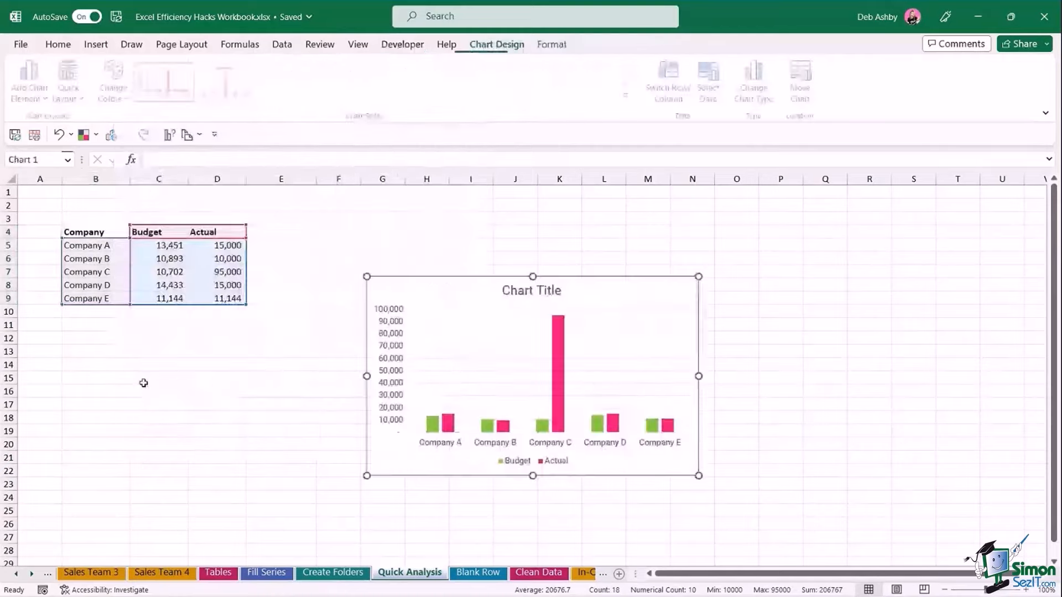
pyautogui.moveTo(474, 293); pyautogui.dragTo(419, 243)
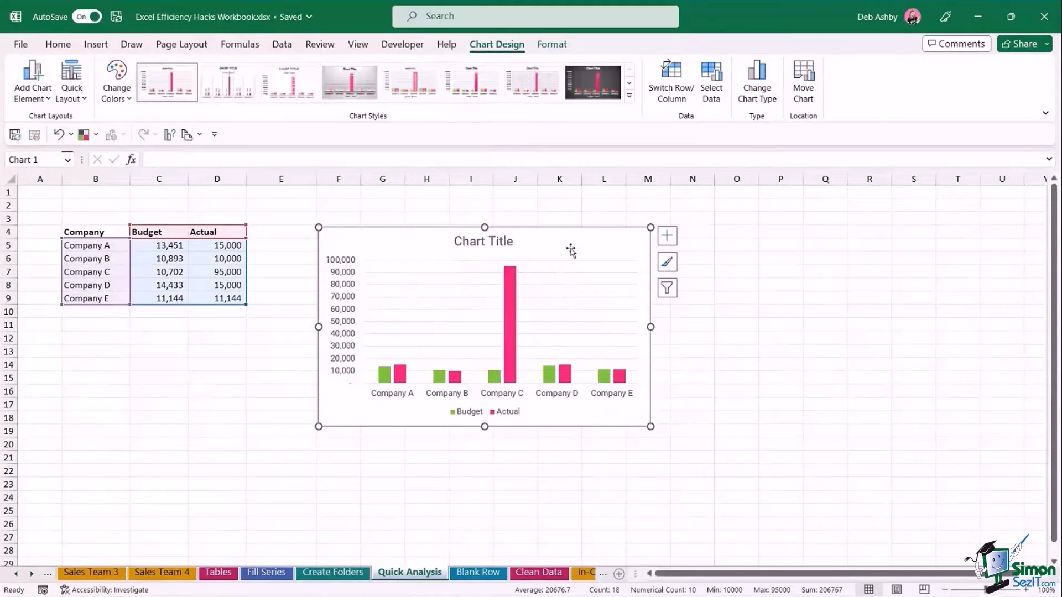
pyautogui.press('Delete')
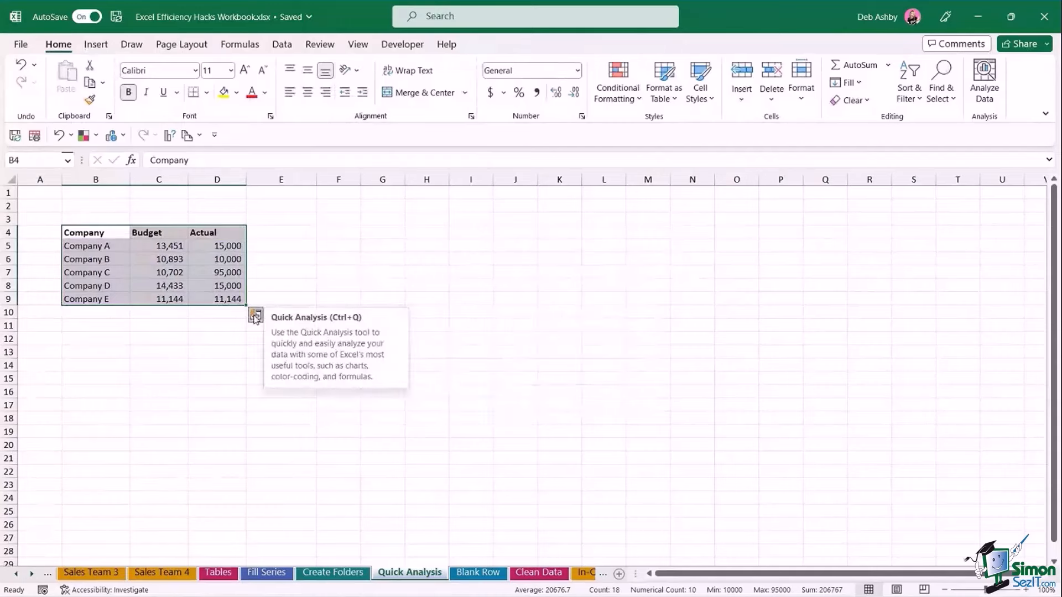
# Delete the Budget column, leaving Company and Actual side by side.
pyautogui.click(369, 294)
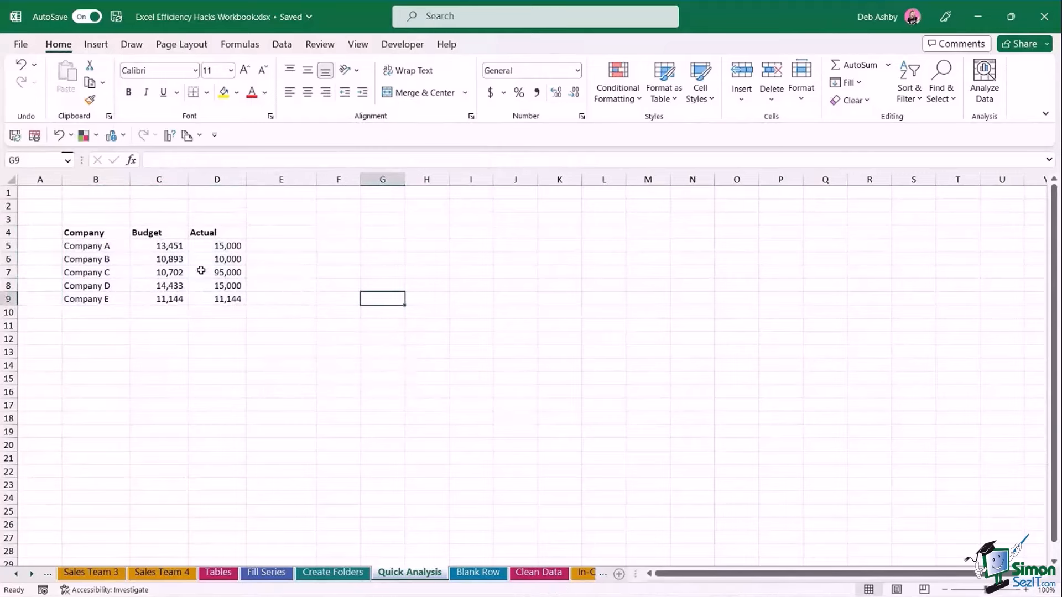
pyautogui.click(169, 178)
pyautogui.rightClick(171, 180)
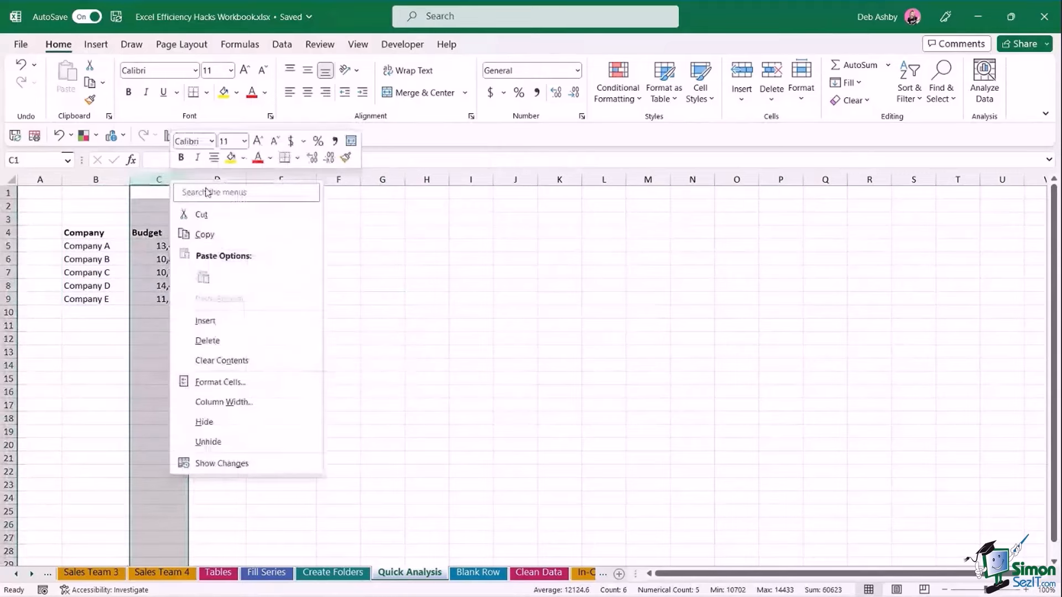
pyautogui.click(218, 341)
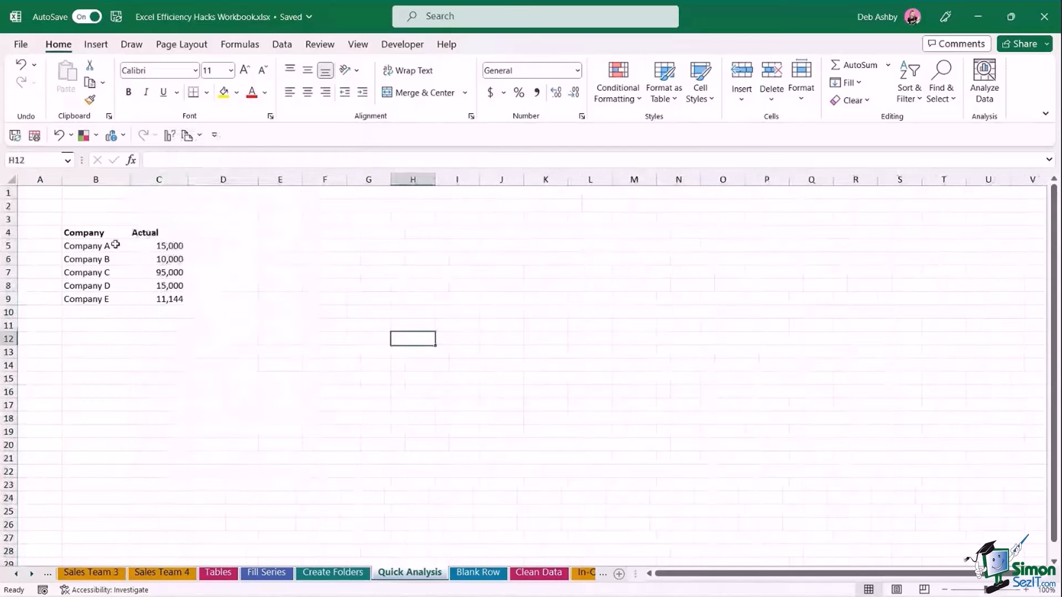
# Select B4:C9 and show the Quick Analysis Totals options.
pyautogui.moveTo(89, 232); pyautogui.dragTo(161, 294)
pyautogui.click(198, 316)
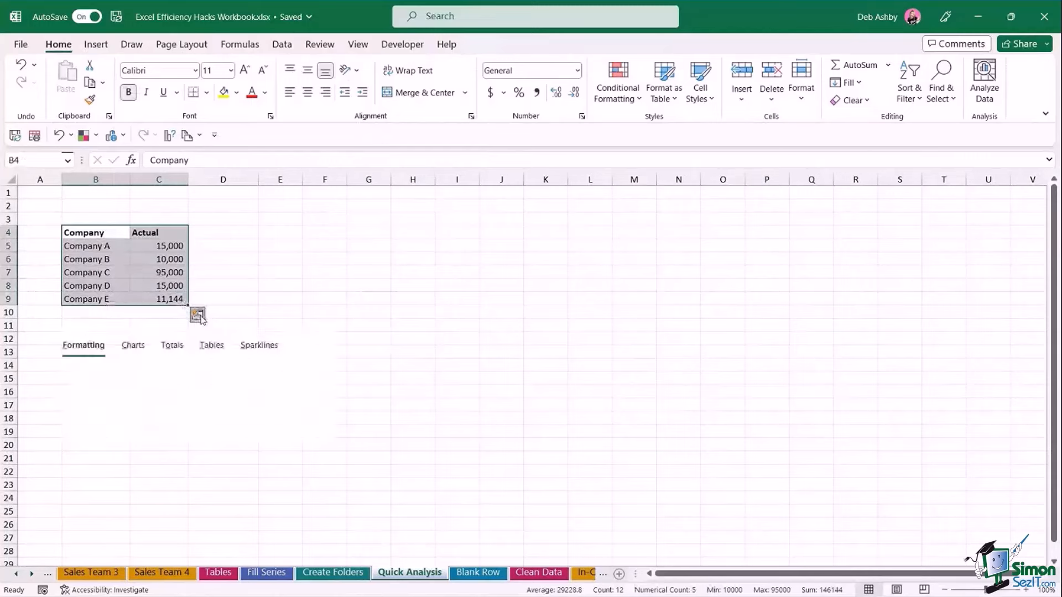
pyautogui.click(175, 346)
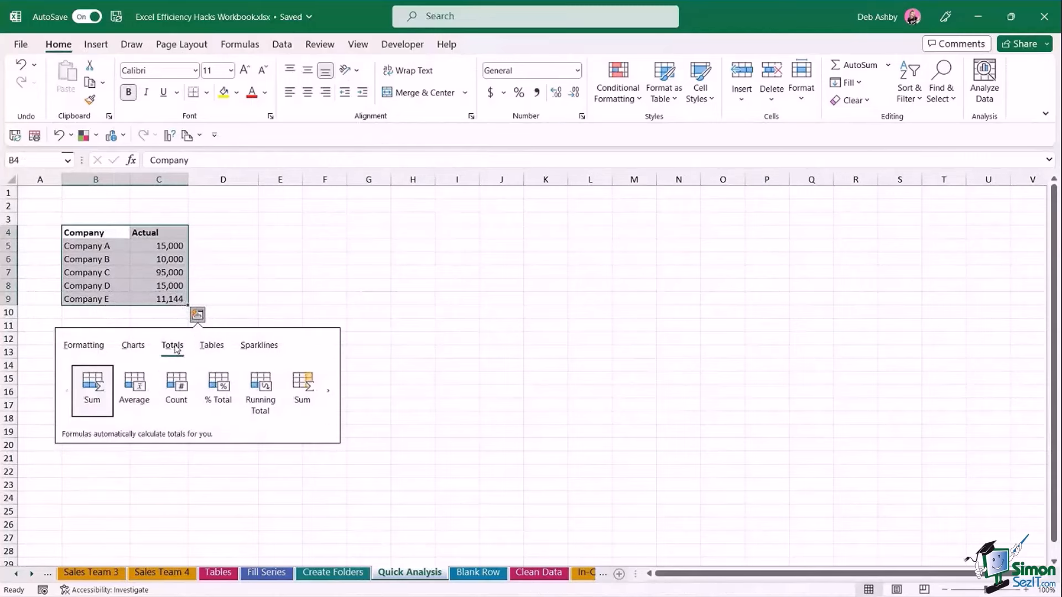
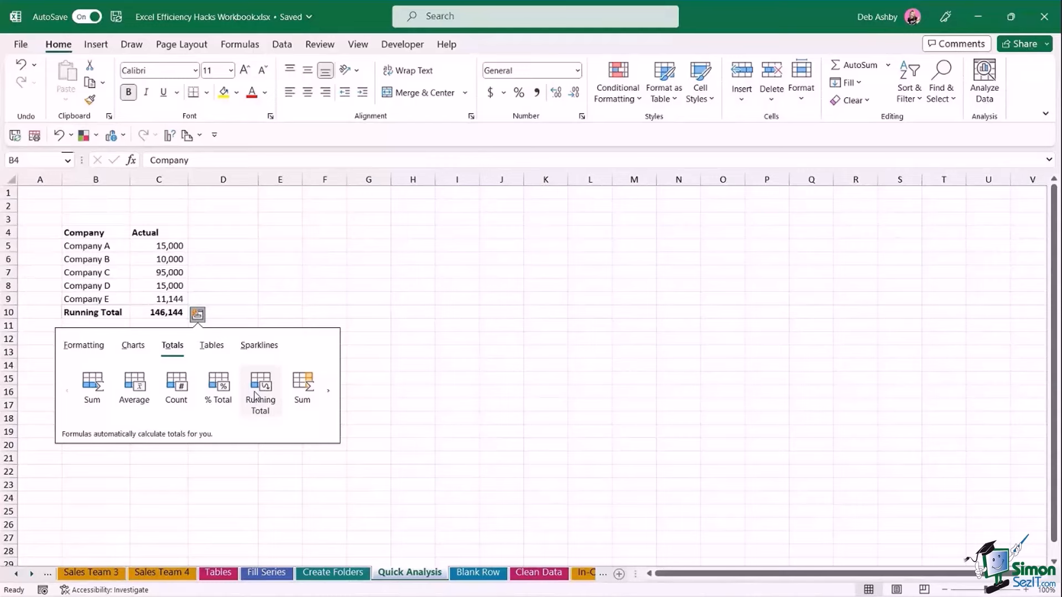
# Add a Running Total beside Actual, check its formula in D6, then clear column D.
pyautogui.click(328, 391)
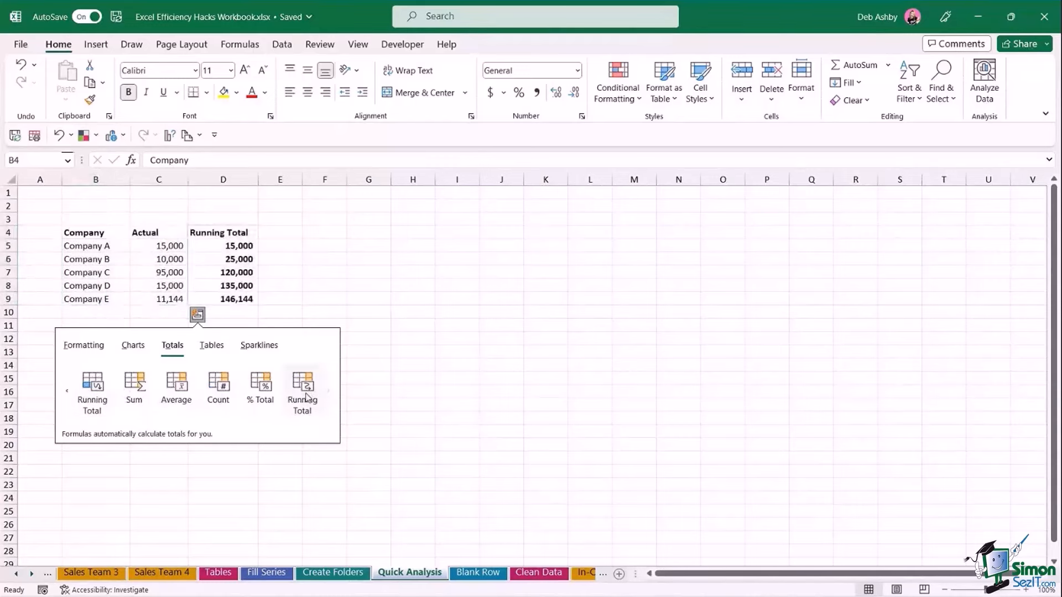
pyautogui.click(305, 397)
pyautogui.click(324, 325)
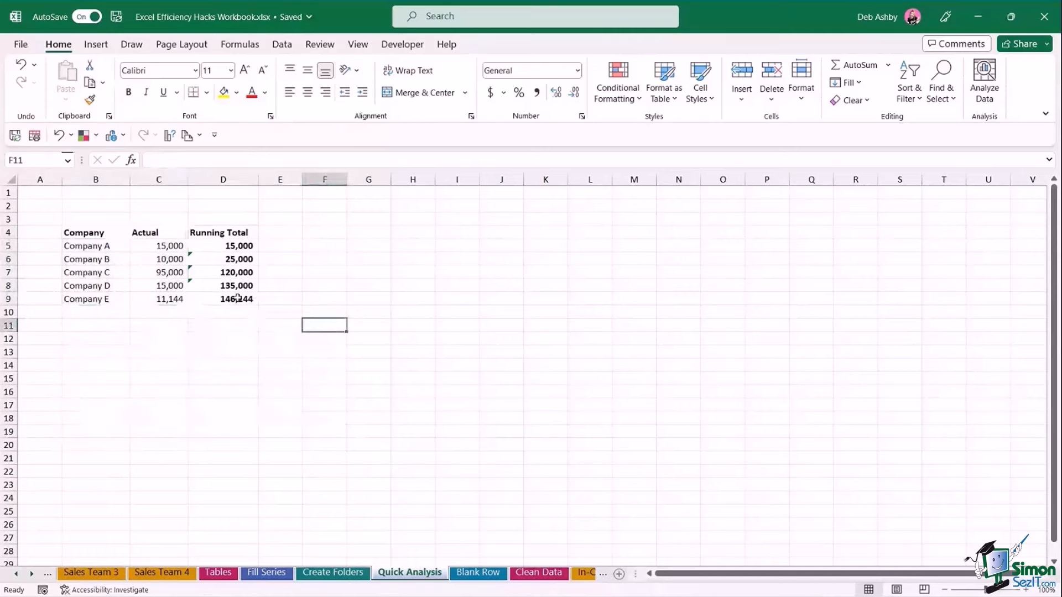
pyautogui.click(208, 260)
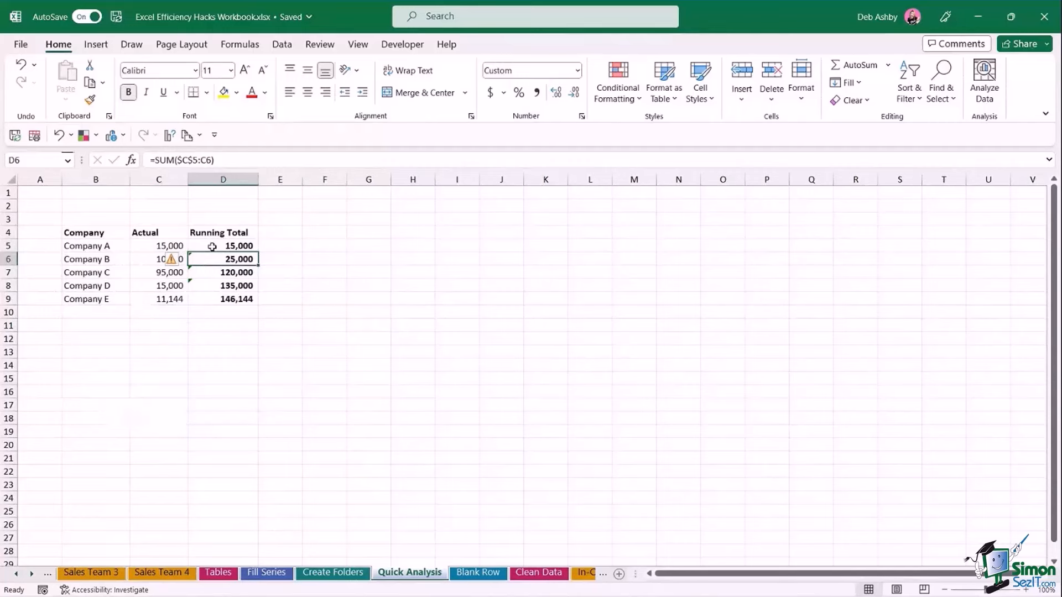
pyautogui.click(228, 180)
pyautogui.press('Delete')
pyautogui.click(320, 368)
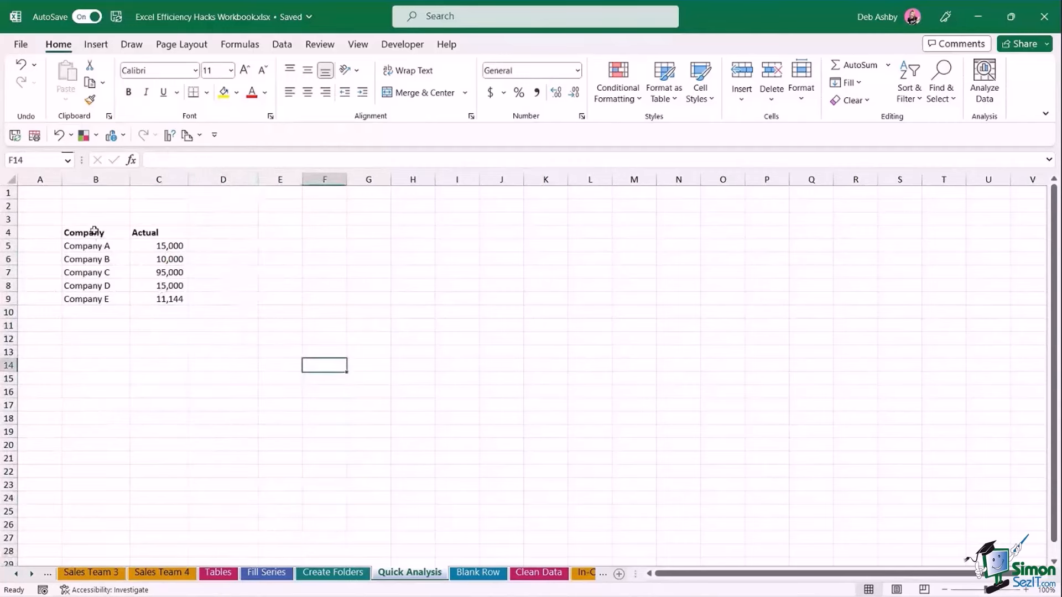
# Add a % Total column for B4:C9 from Quick Analysis Totals and check D7's formula.
pyautogui.moveTo(94, 231); pyautogui.dragTo(166, 298)
pyautogui.click(197, 314)
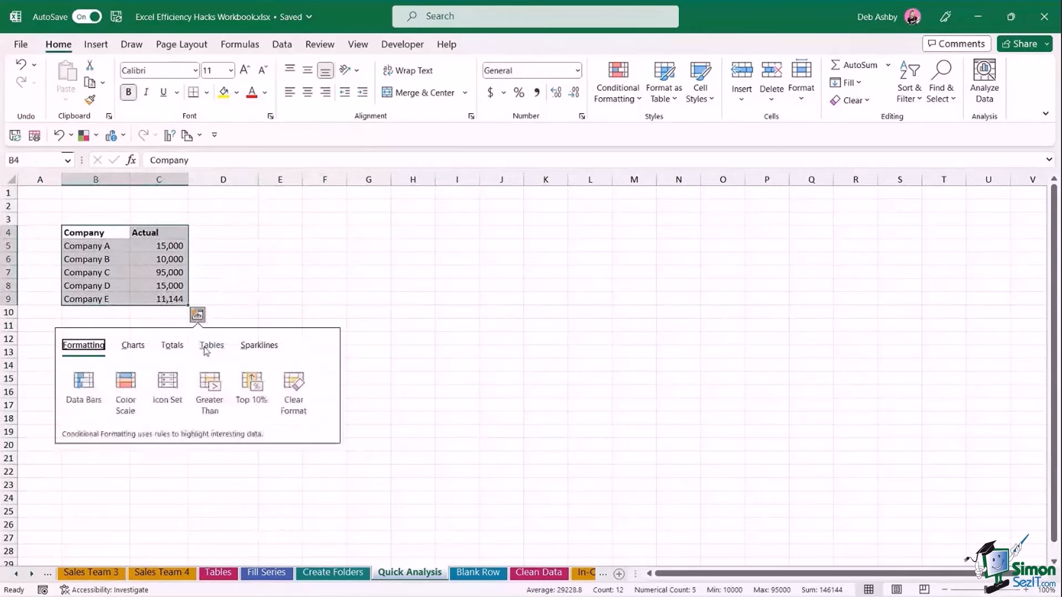
pyautogui.click(174, 347)
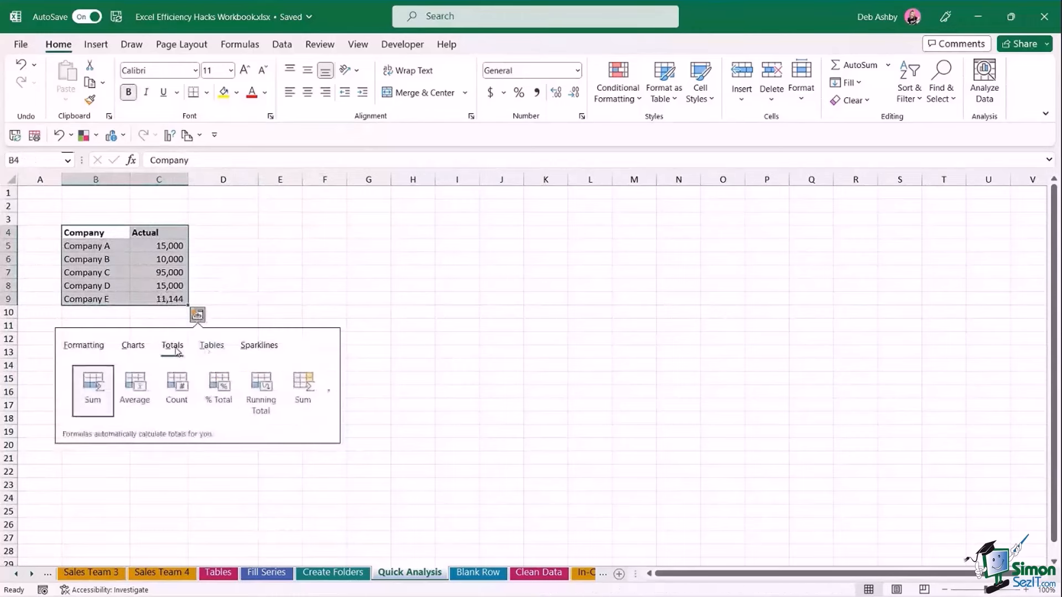
pyautogui.click(327, 395)
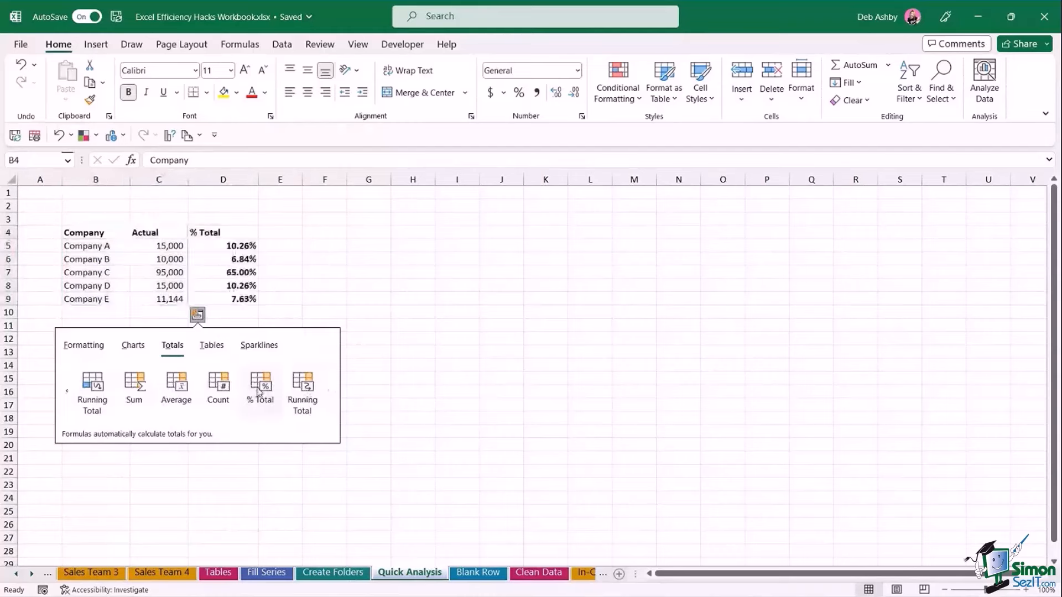
pyautogui.click(257, 392)
pyautogui.click(343, 365)
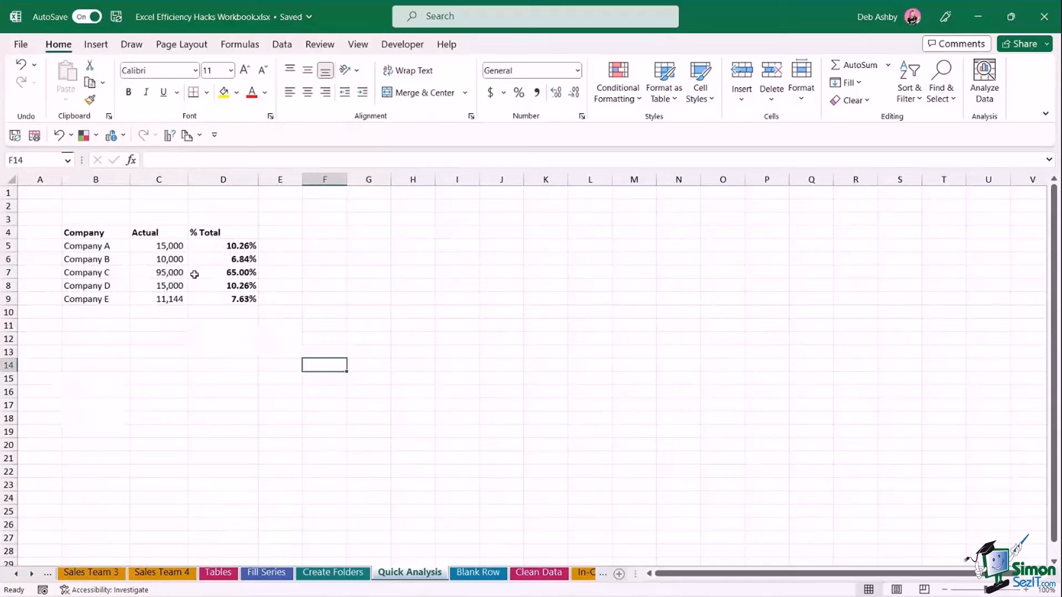
pyautogui.click(221, 273)
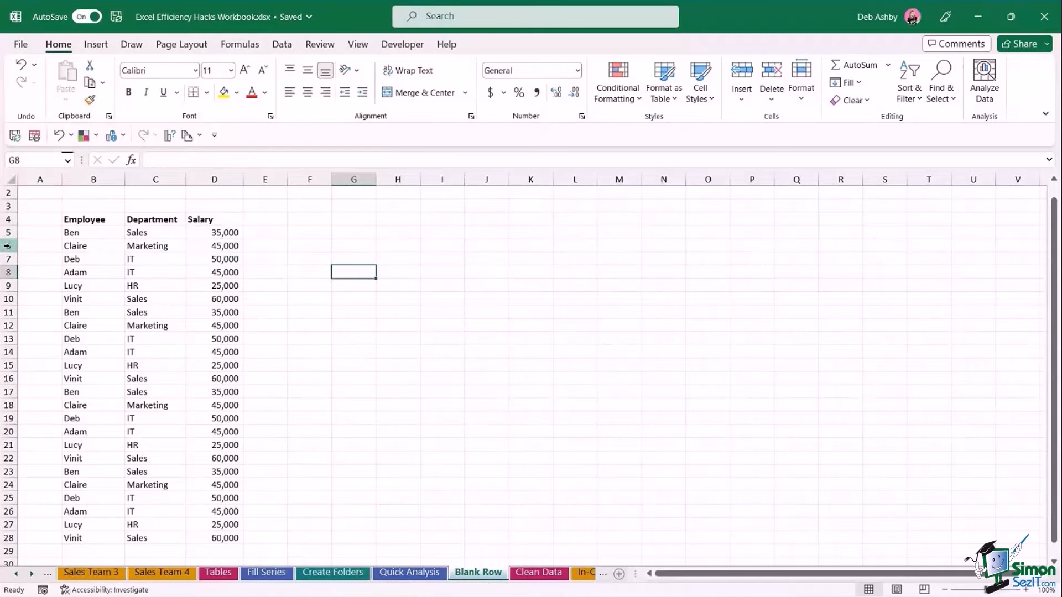
pyautogui.click(8, 246)
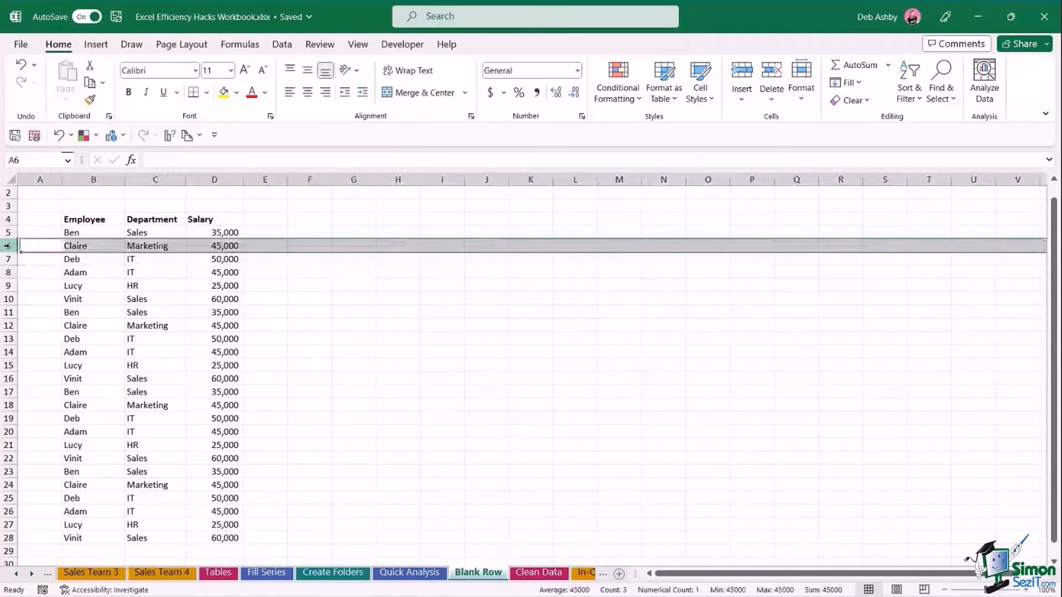
pyautogui.rightClick(15, 253)
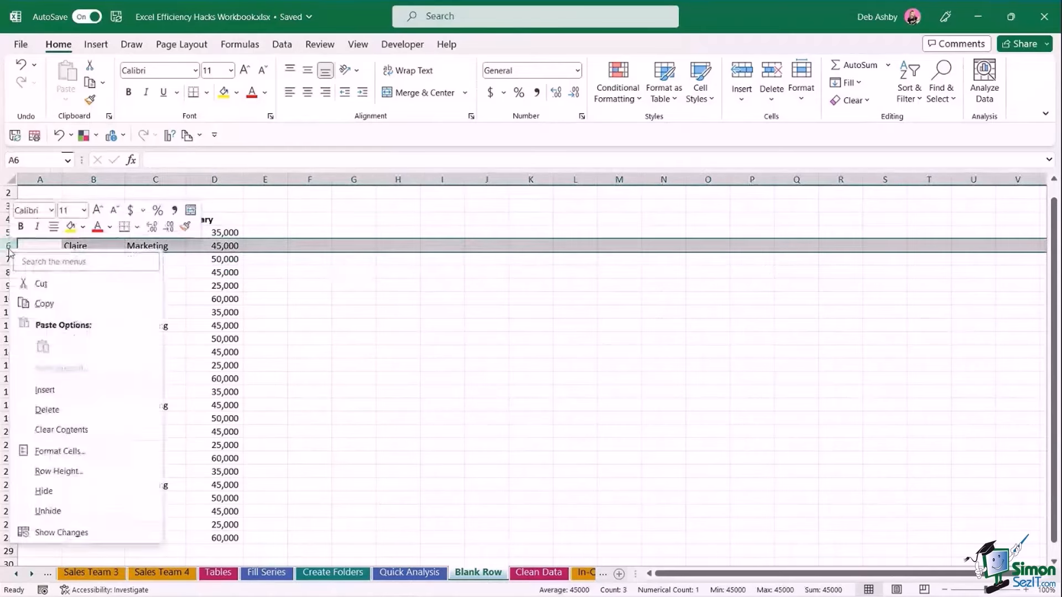
pyautogui.click(53, 391)
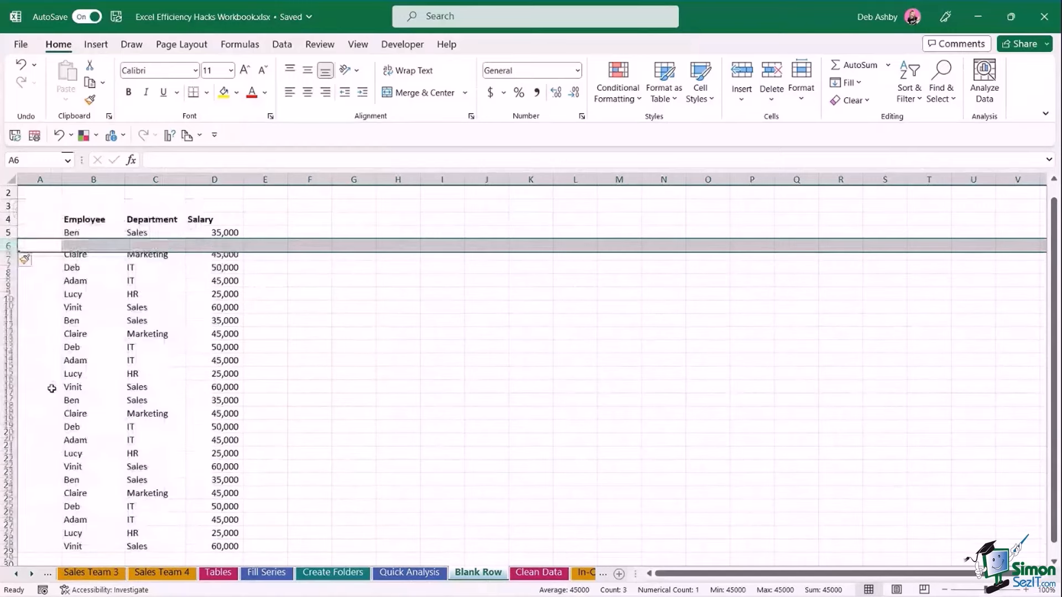
pyautogui.click(12, 272)
pyautogui.rightClick(19, 277)
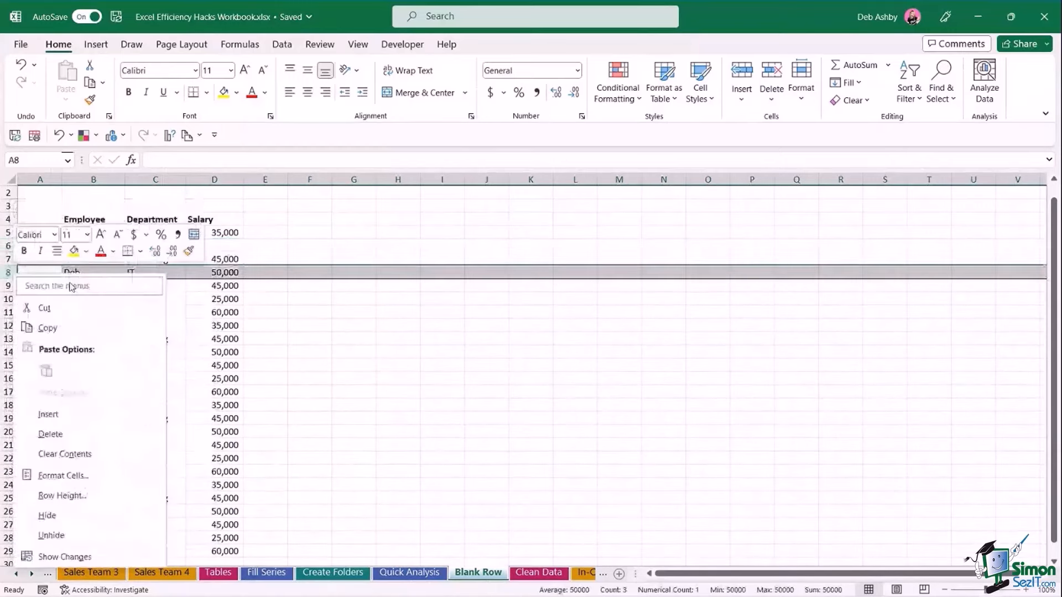
pyautogui.click(50, 414)
pyautogui.click(133, 339)
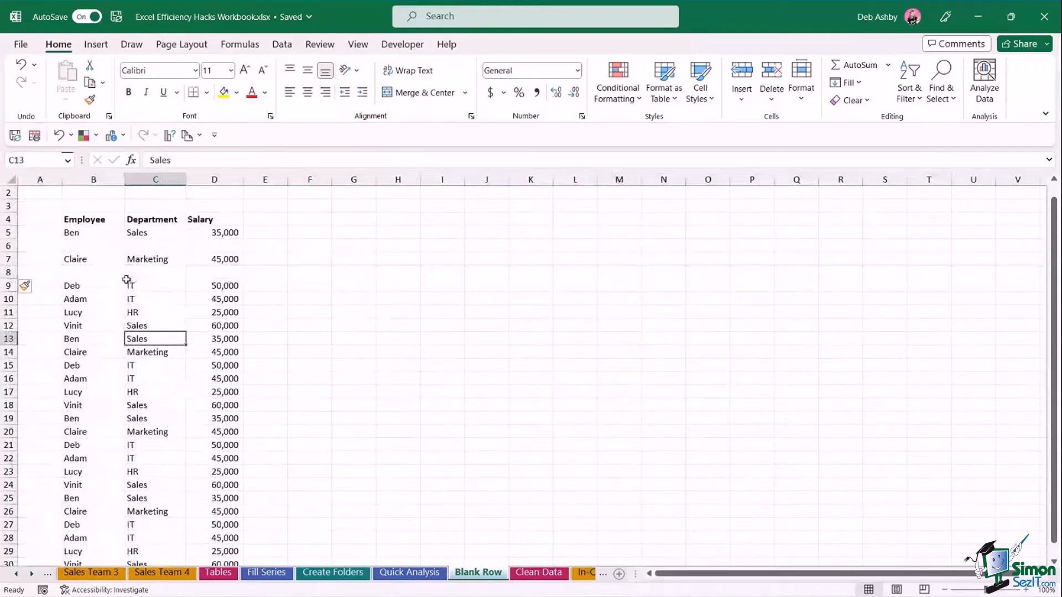
pyautogui.click(10, 300)
pyautogui.rightClick(10, 300)
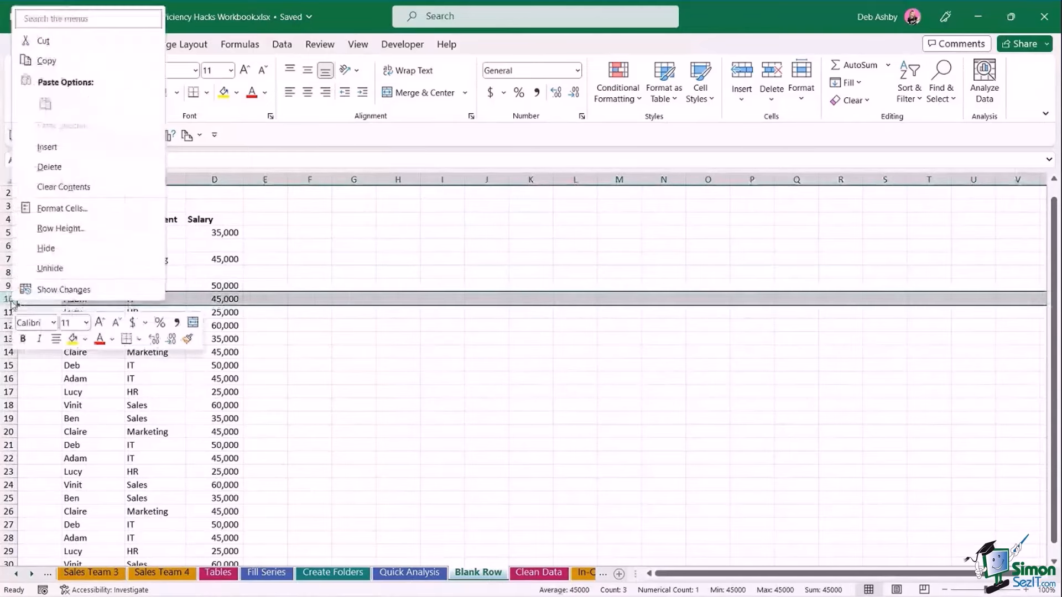
pyautogui.click(70, 150)
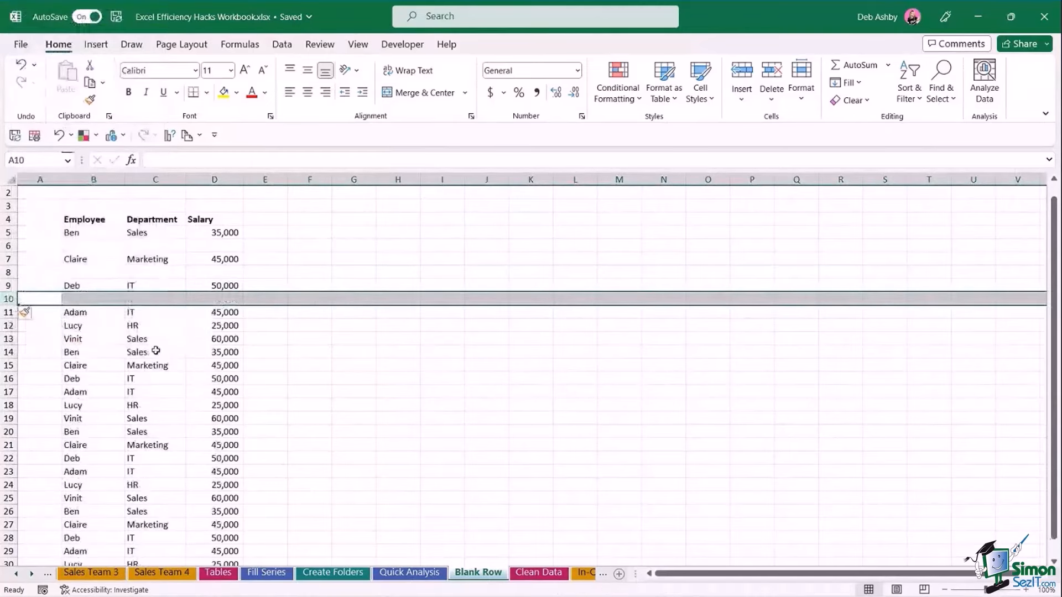
pyautogui.click(290, 391)
pyautogui.hotkey('ctrl', 'z')
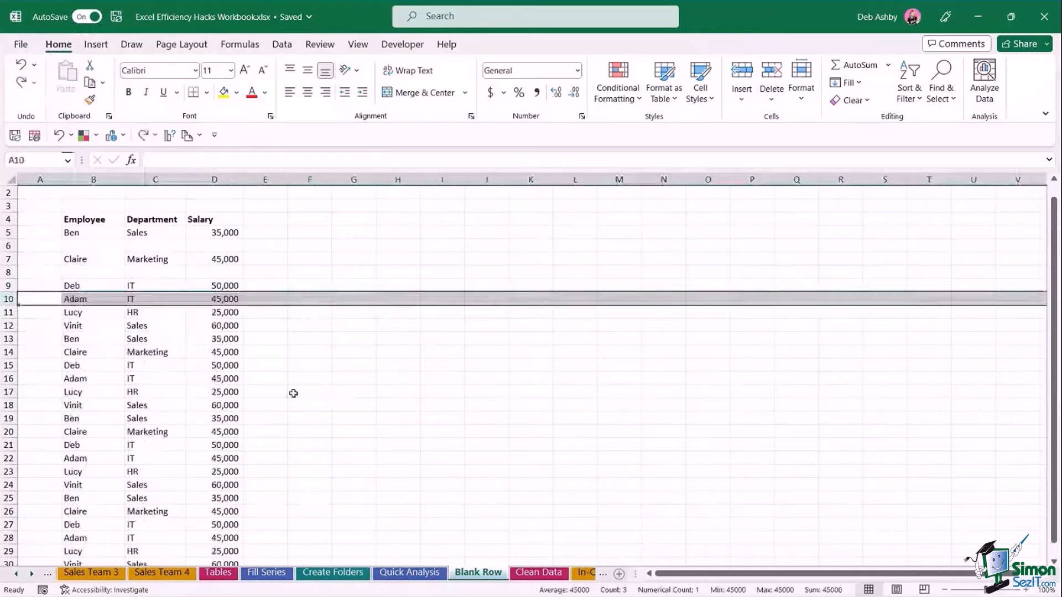
pyautogui.hotkey('ctrl', 'z')
pyautogui.click(331, 366)
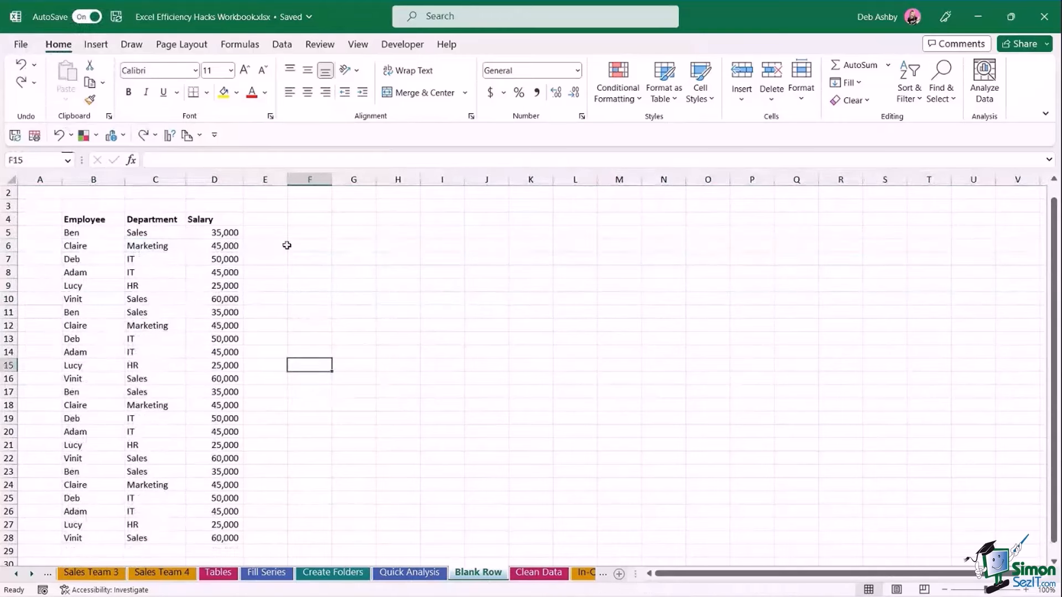
pyautogui.click(258, 232)
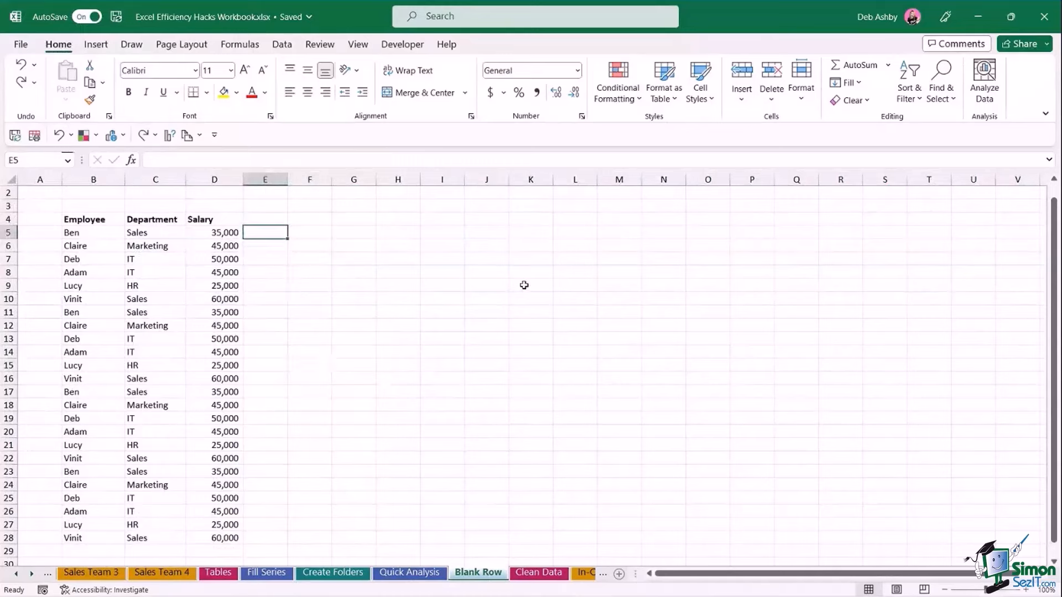
# Enter 1 and 2 in E5:E6 and fill down to number the employees 1 to 24.
pyautogui.write('1')
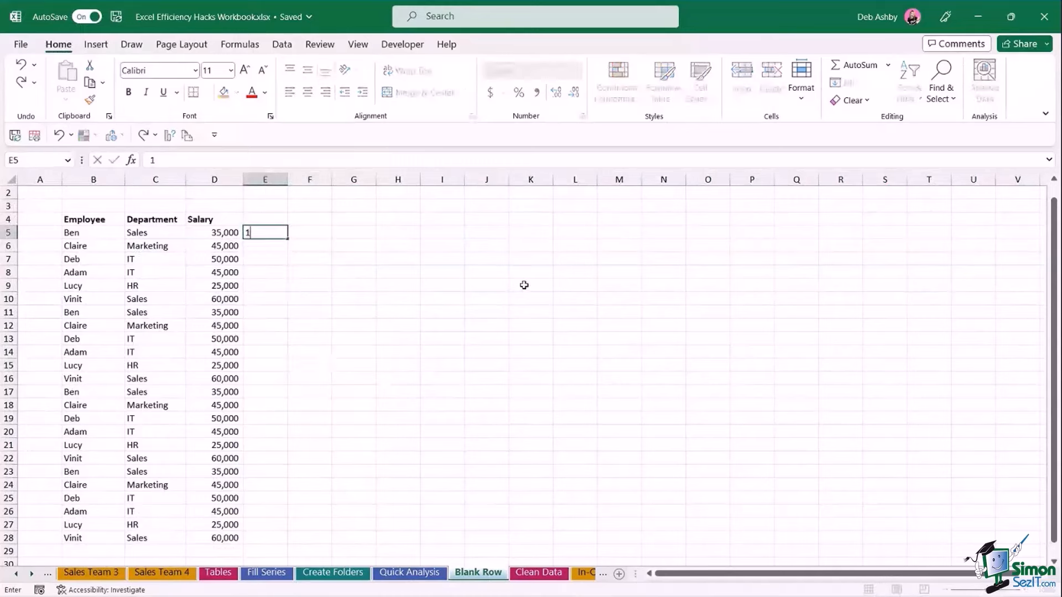
pyautogui.press('Return')
pyautogui.write('2')
pyautogui.press('Return')
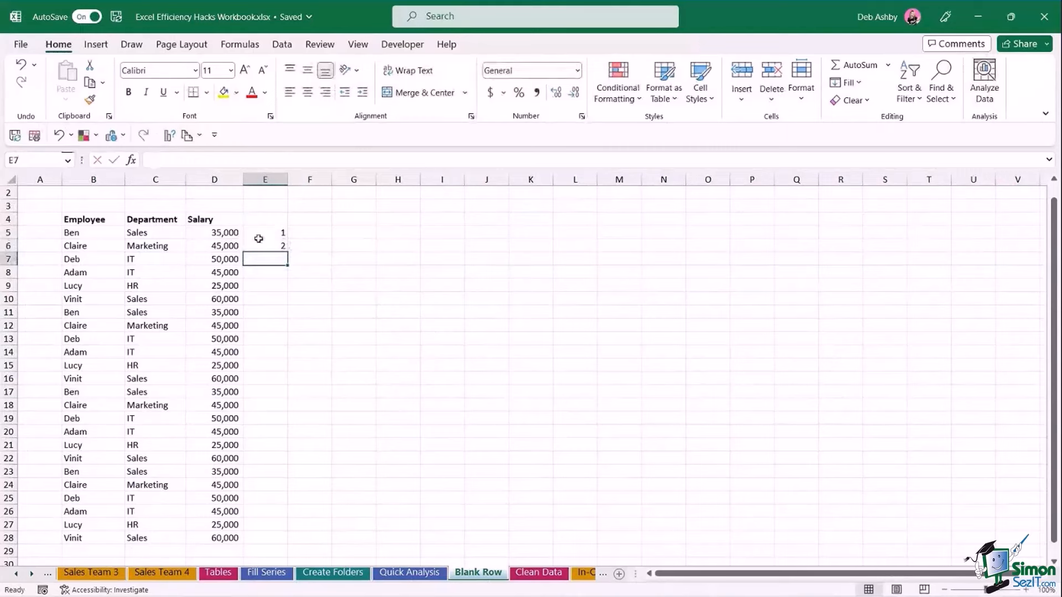
pyautogui.moveTo(265, 232); pyautogui.dragTo(288, 539)
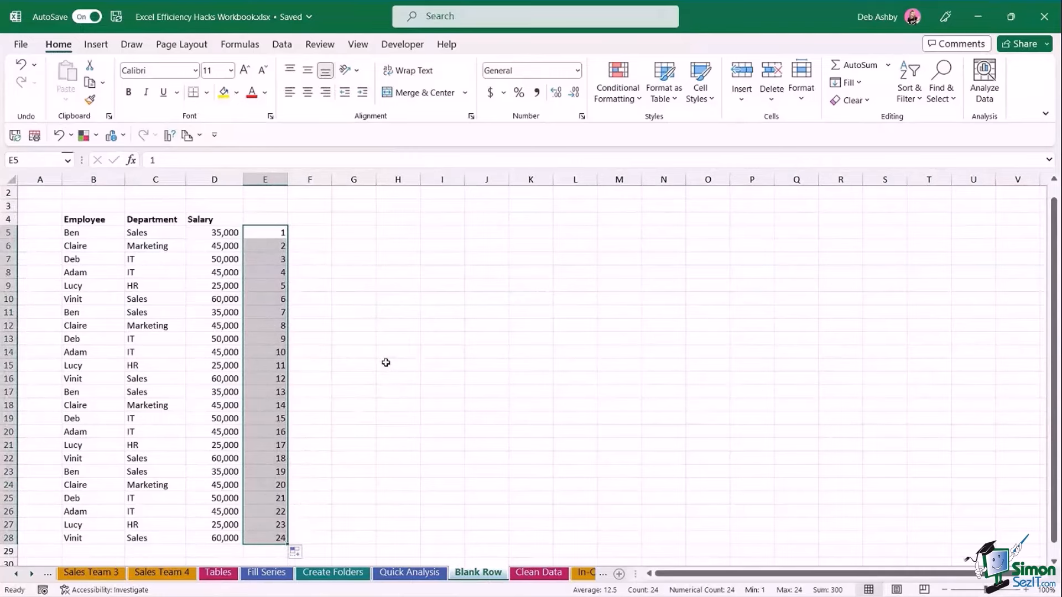
# Copy the 1–24 numbering and paste it again starting at E29 below the list.
pyautogui.hotkey('ctrl', 'c')
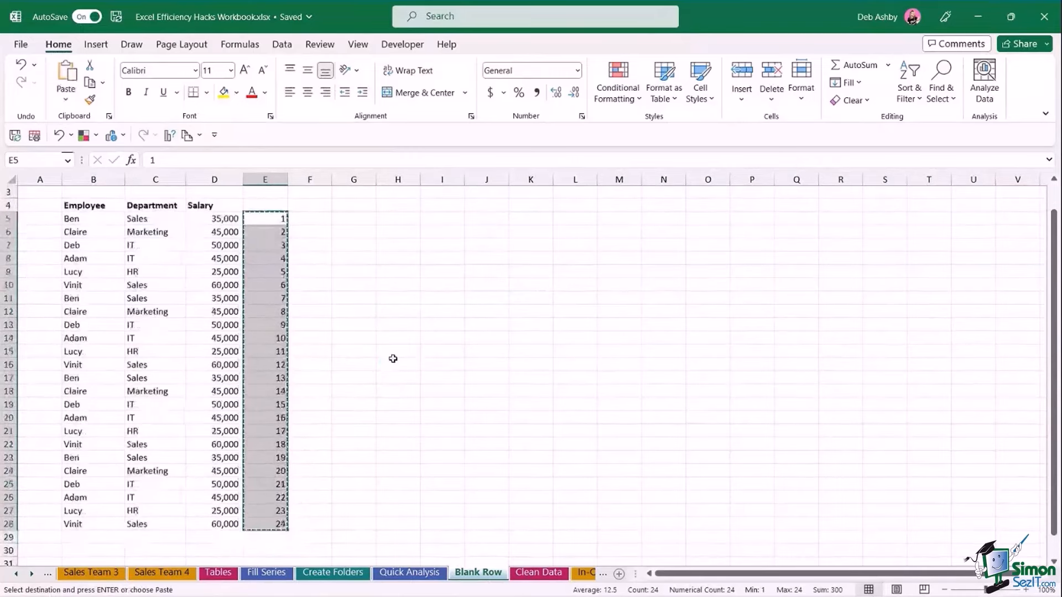
pyautogui.scroll(-3, 385, 363)
pyautogui.click(266, 433)
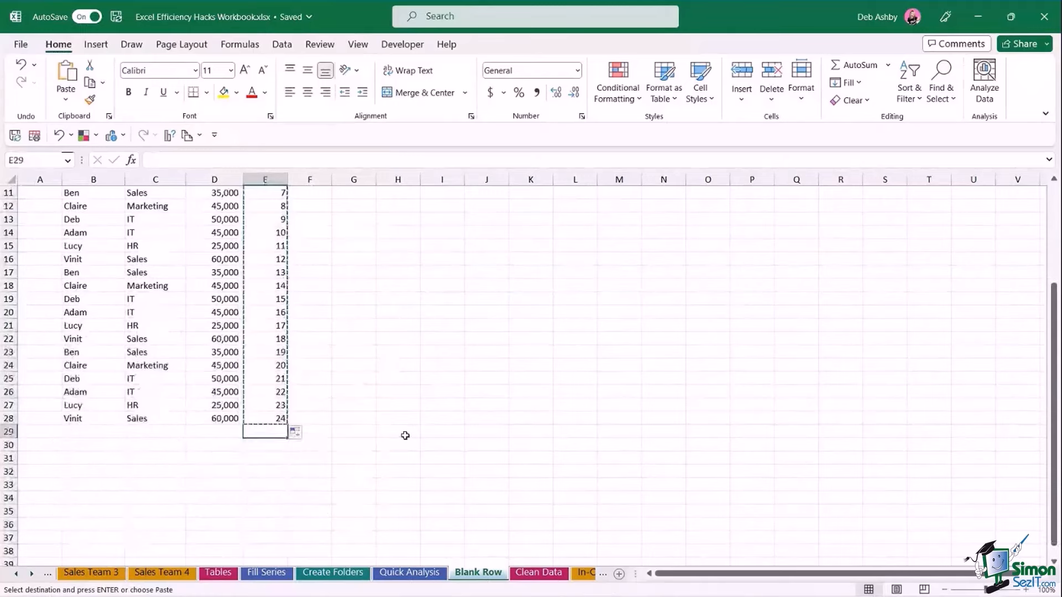
pyautogui.press('Return')
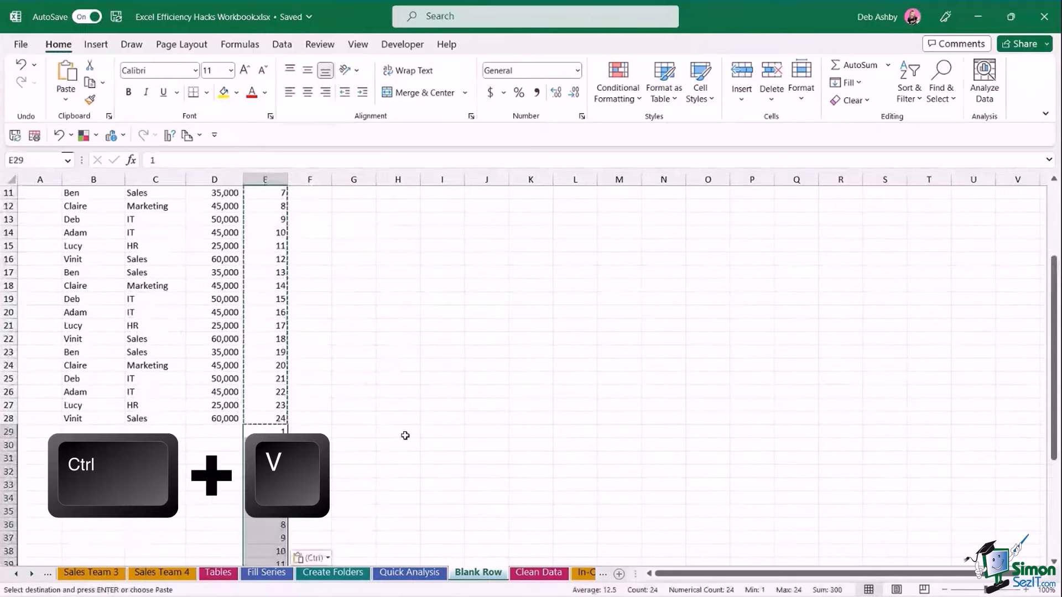
pyautogui.scroll(2, 405, 436)
pyautogui.scroll(2, 405, 436)
pyautogui.click(268, 289)
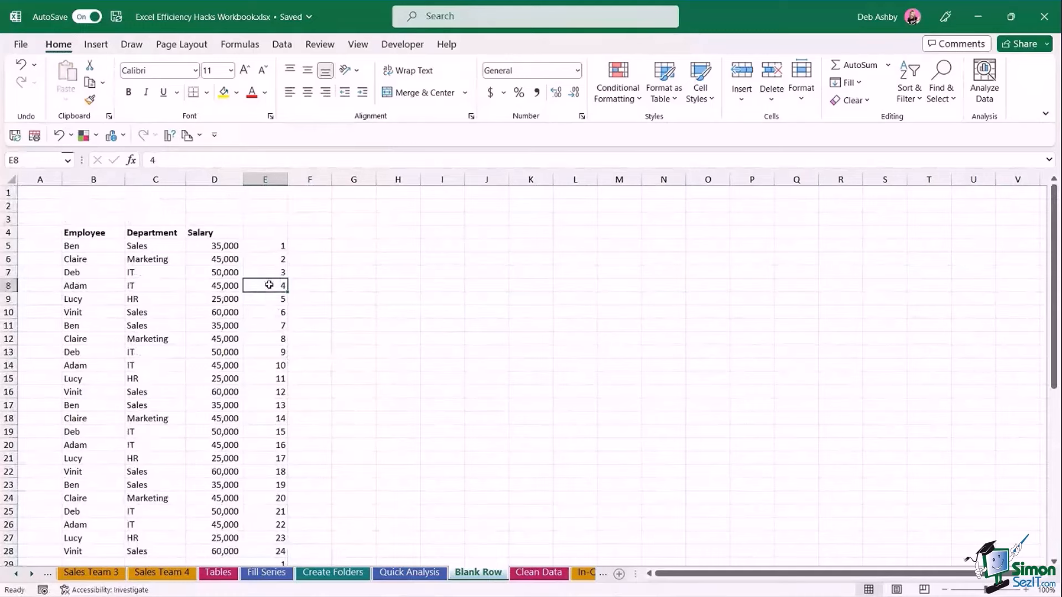
pyautogui.click(282, 45)
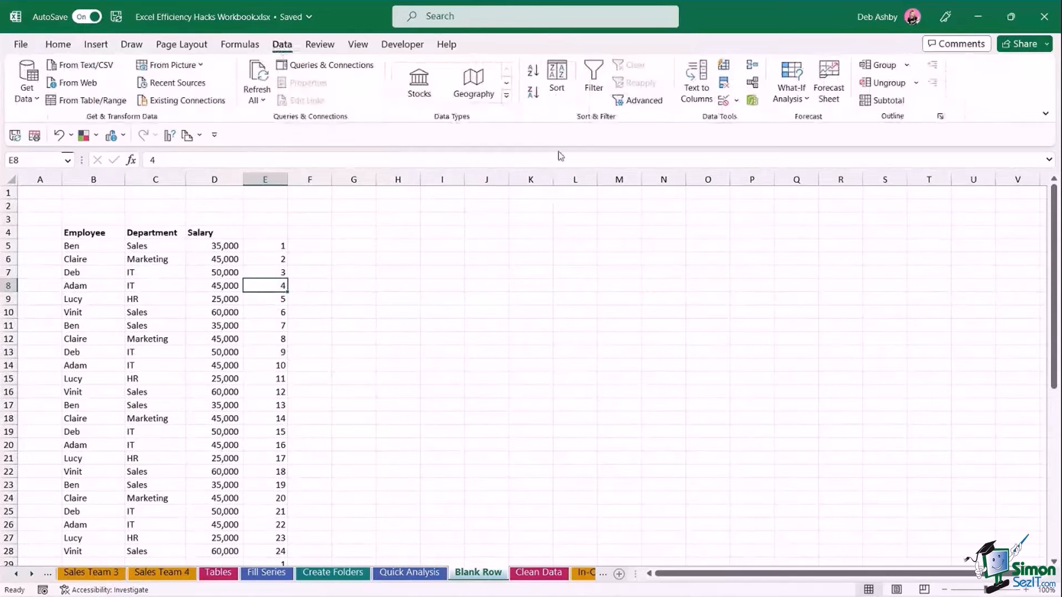
# Sort the list by column E, smallest to largest, to interleave blank rows.
pyautogui.click(558, 83)
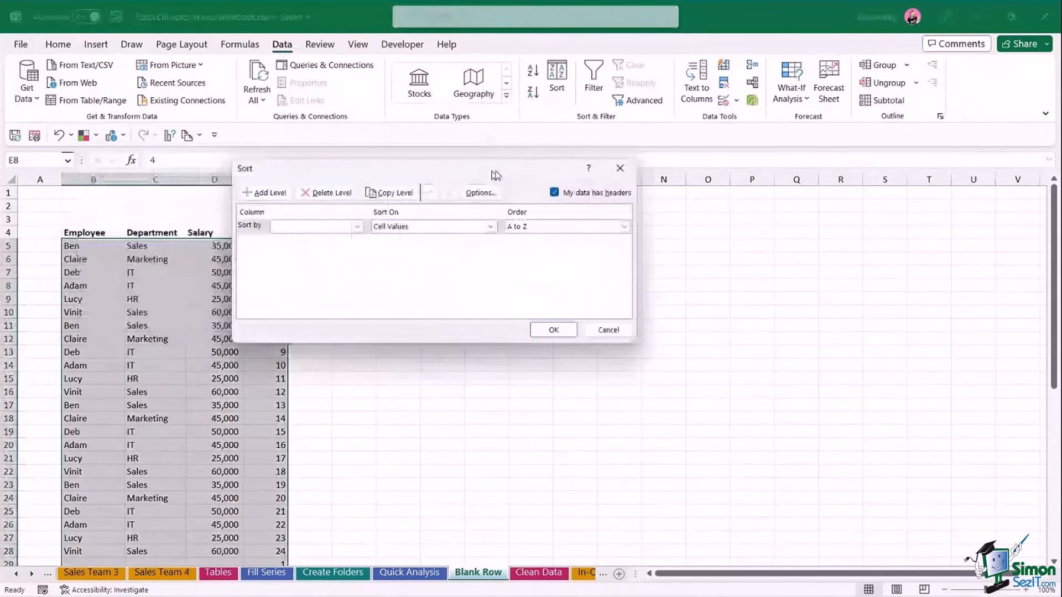
pyautogui.click(479, 213)
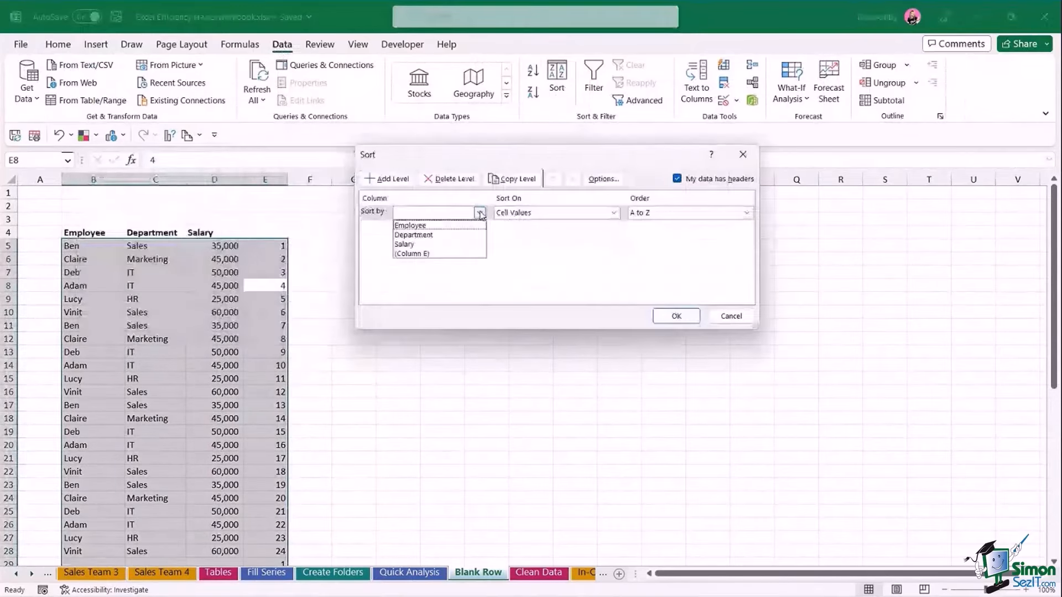
pyautogui.click(421, 256)
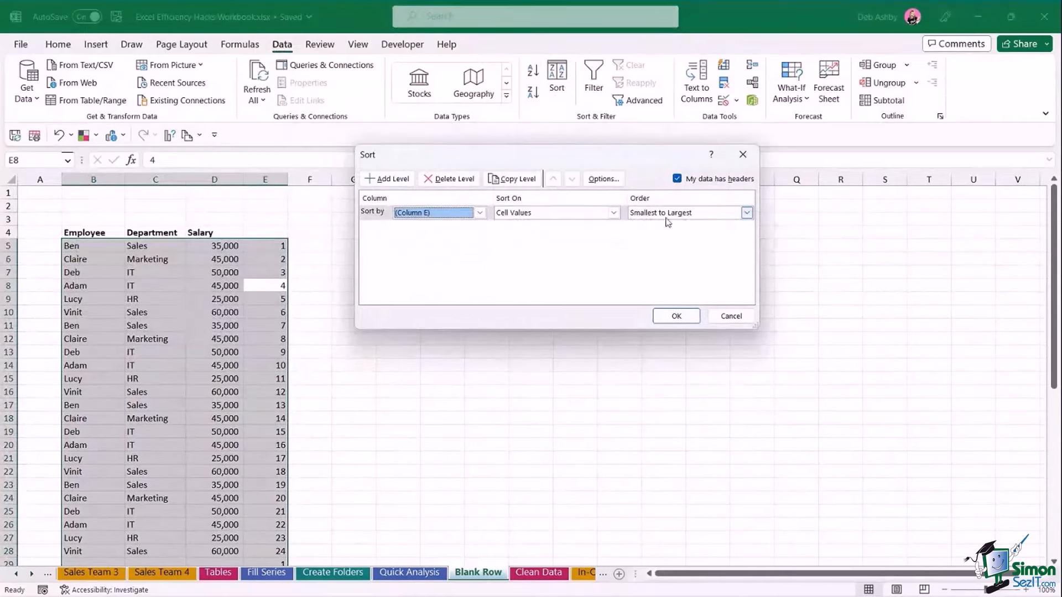
pyautogui.click(673, 316)
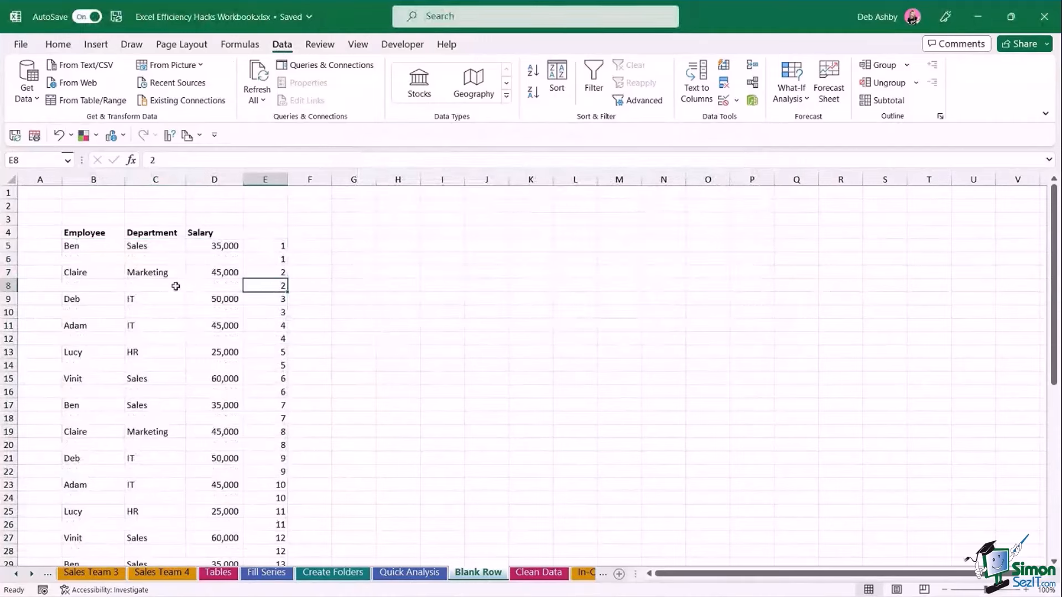
# Clear the helper numbers from column E.
pyautogui.click(268, 178)
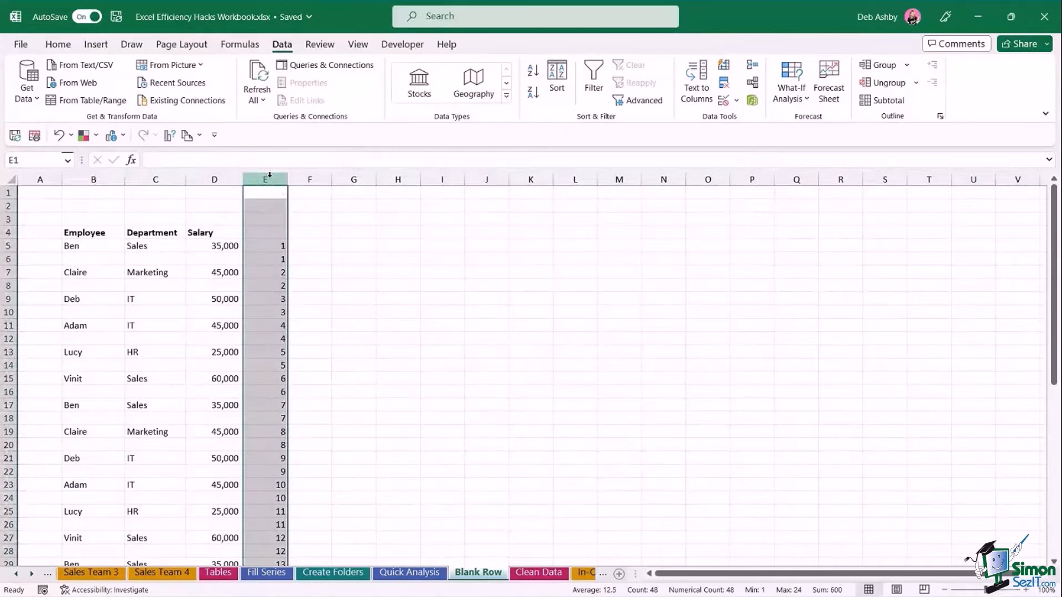
pyautogui.press('Delete')
pyautogui.click(389, 324)
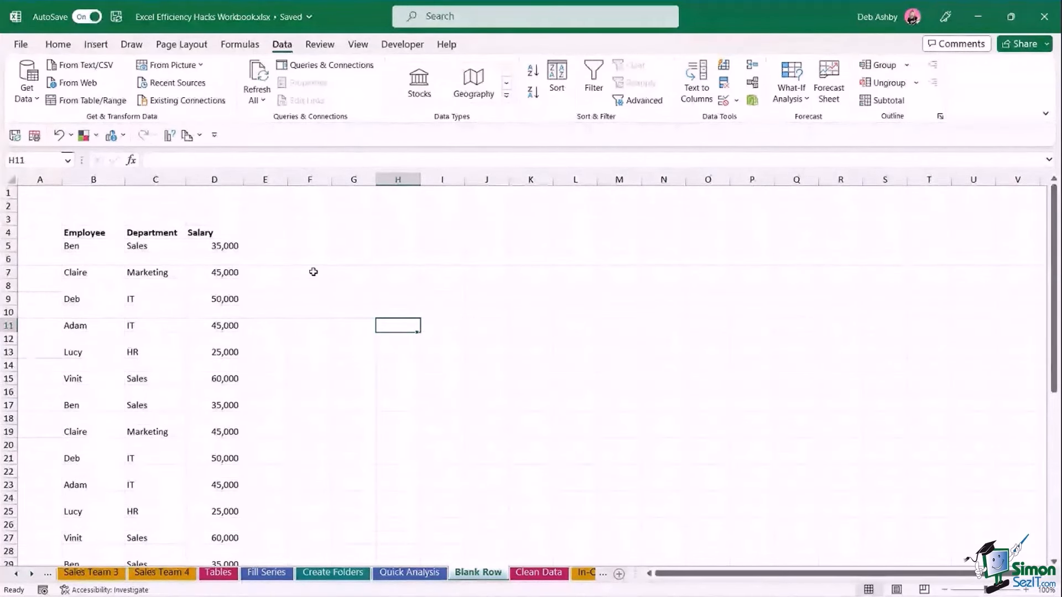
# Switch from the Blank Row sheet to the Clean Data sales dataset.
pyautogui.click(358, 290)
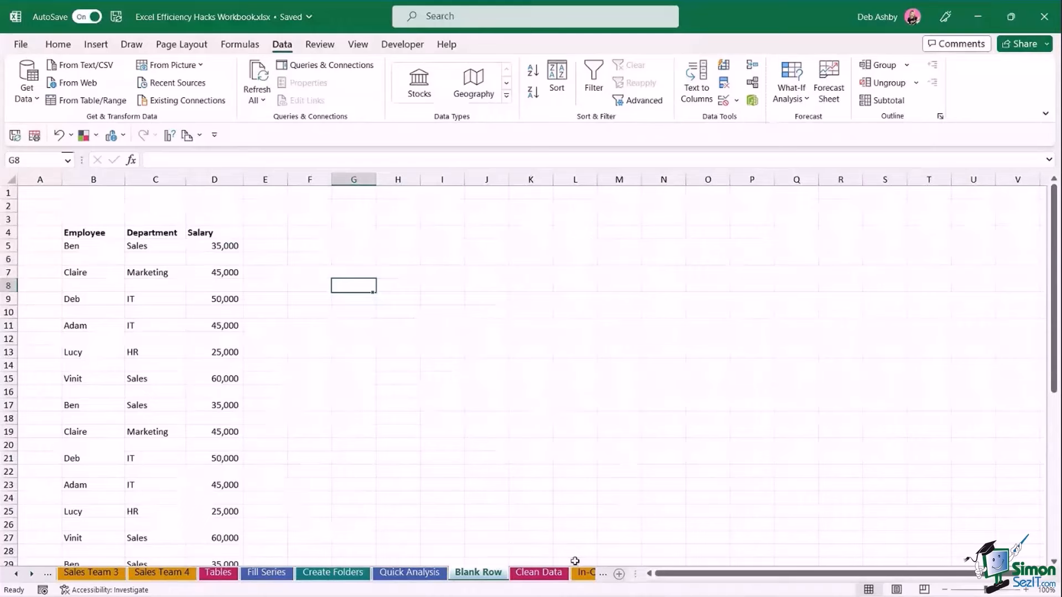
pyautogui.click(540, 575)
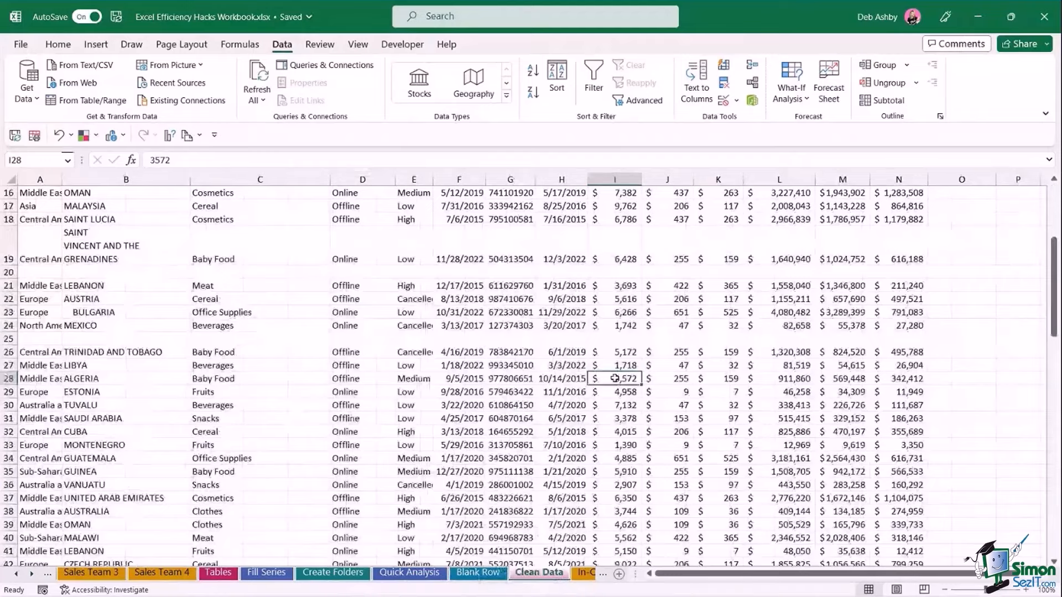
pyautogui.scroll(5, 615, 378)
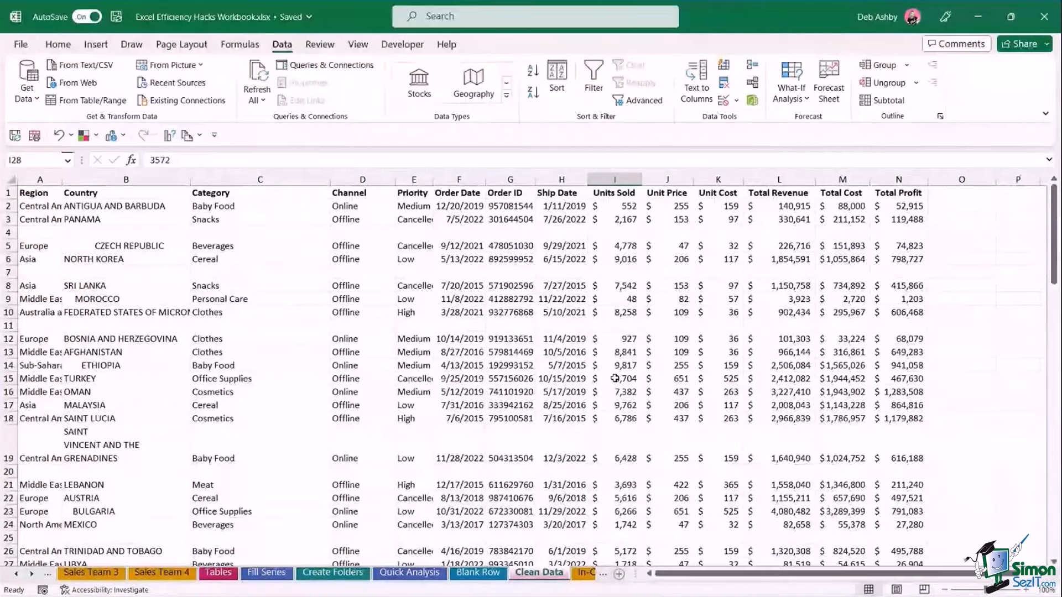
pyautogui.click(438, 367)
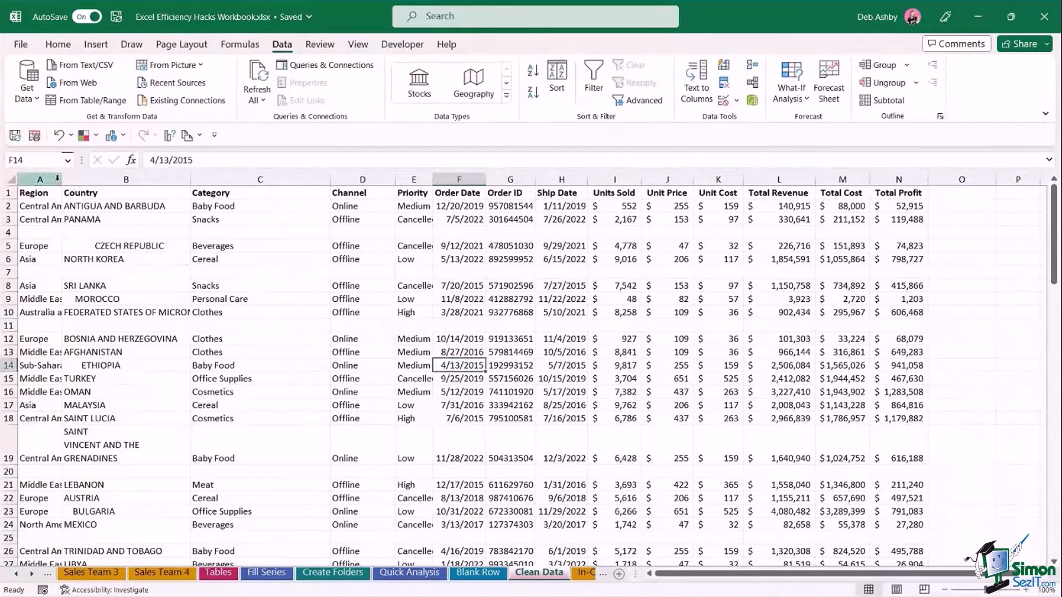
# AutoFit the sales table's column widths, then point out empty rows 4 and 7.
pyautogui.moveTo(39, 179); pyautogui.dragTo(913, 174)
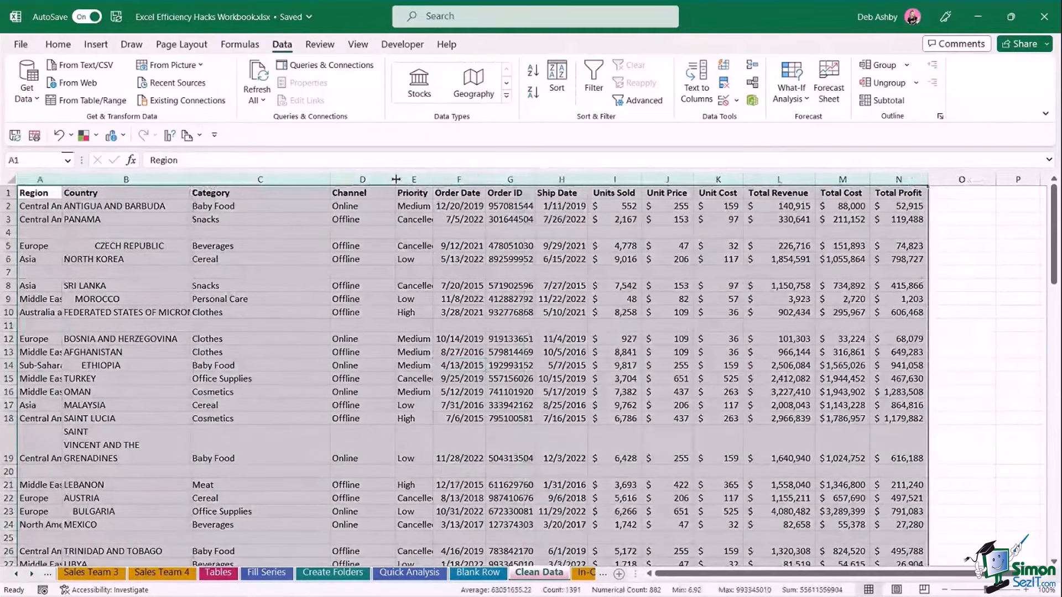
pyautogui.doubleClick(394, 179)
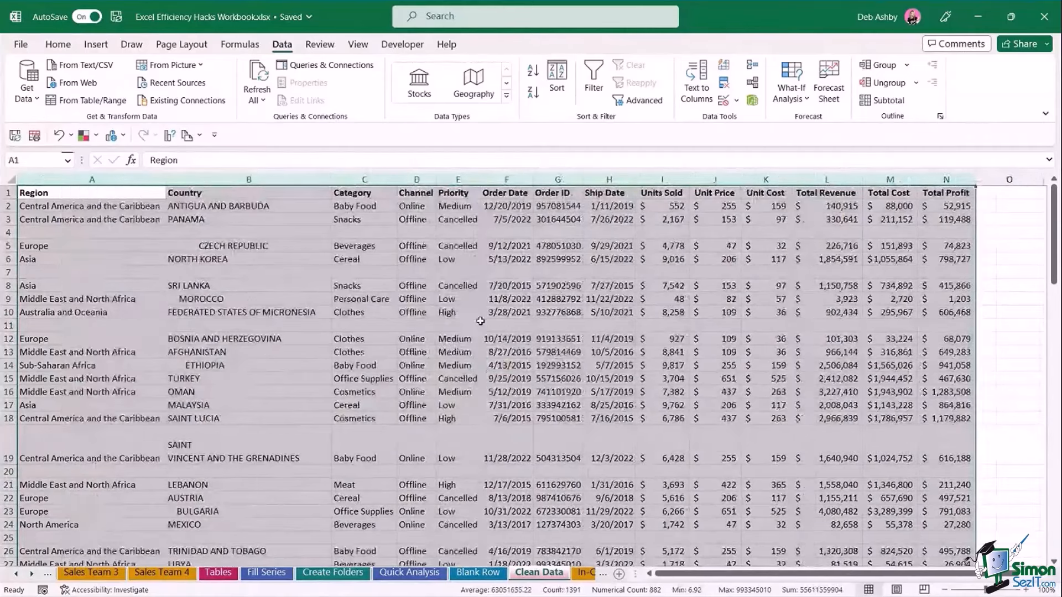
pyautogui.click(412, 272)
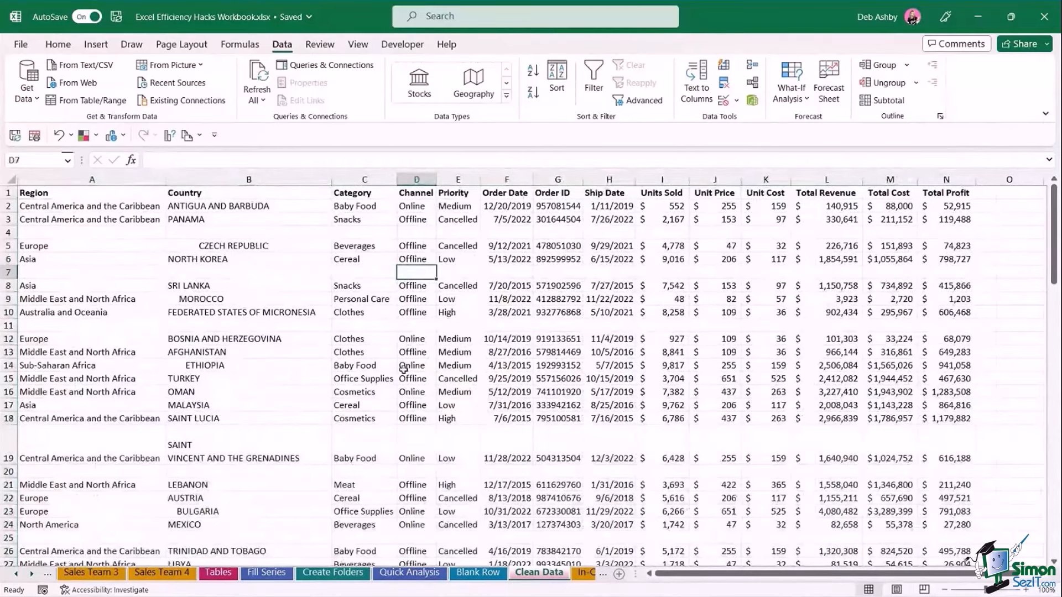
pyautogui.click(8, 232)
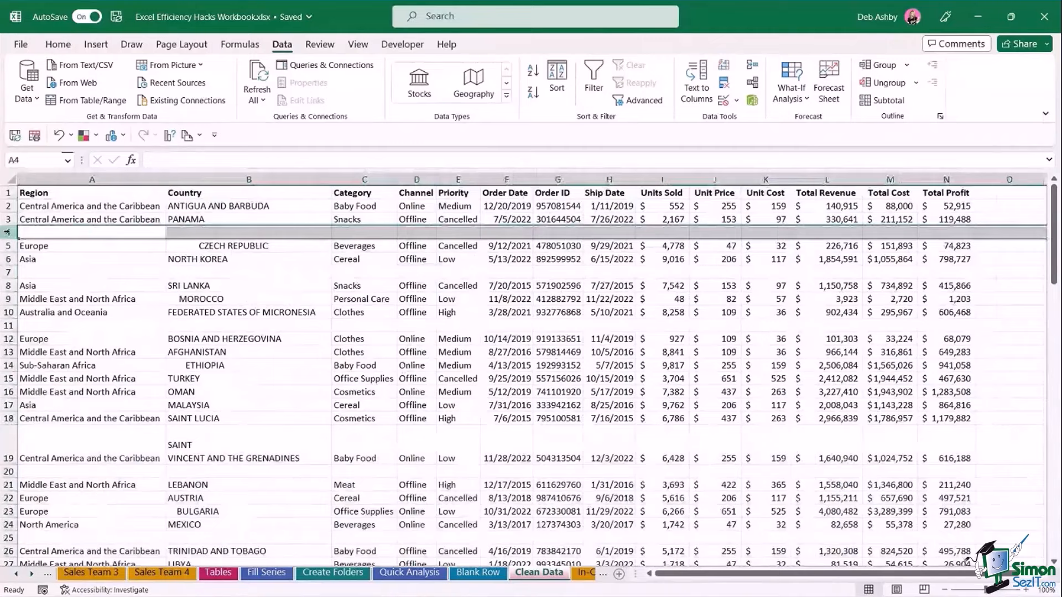
pyautogui.click(7, 272)
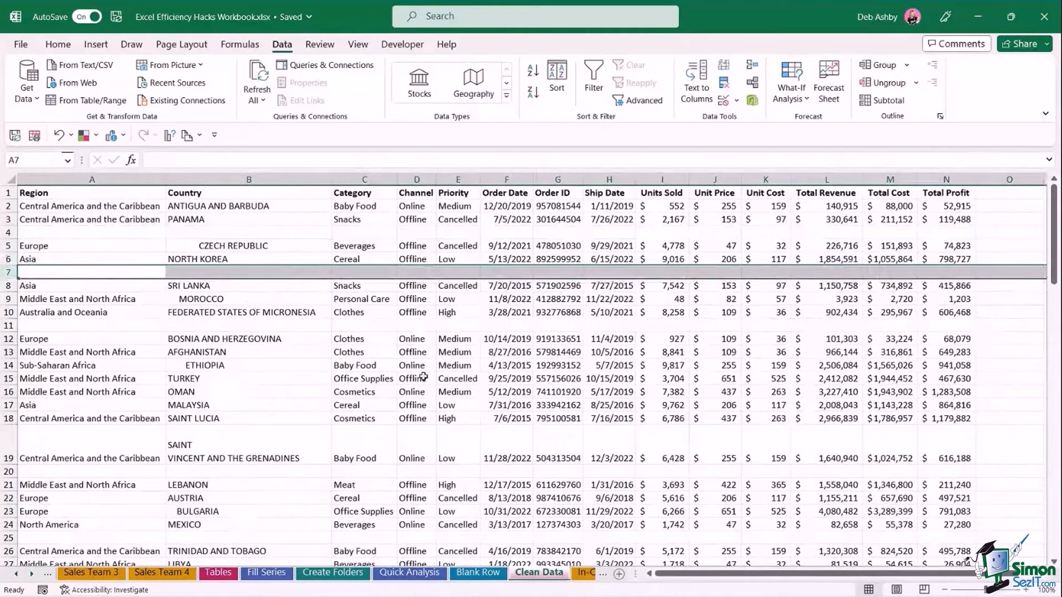
pyautogui.click(407, 366)
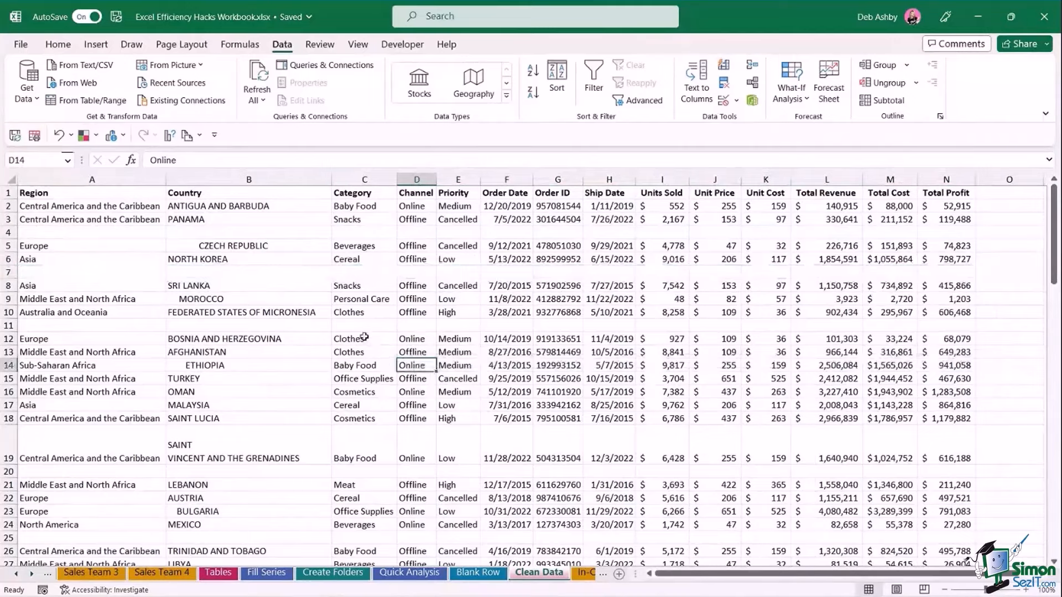
# Select every blank cell in the sales table columns via Go To Special > Blanks.
pyautogui.moveTo(69, 179); pyautogui.dragTo(946, 180)
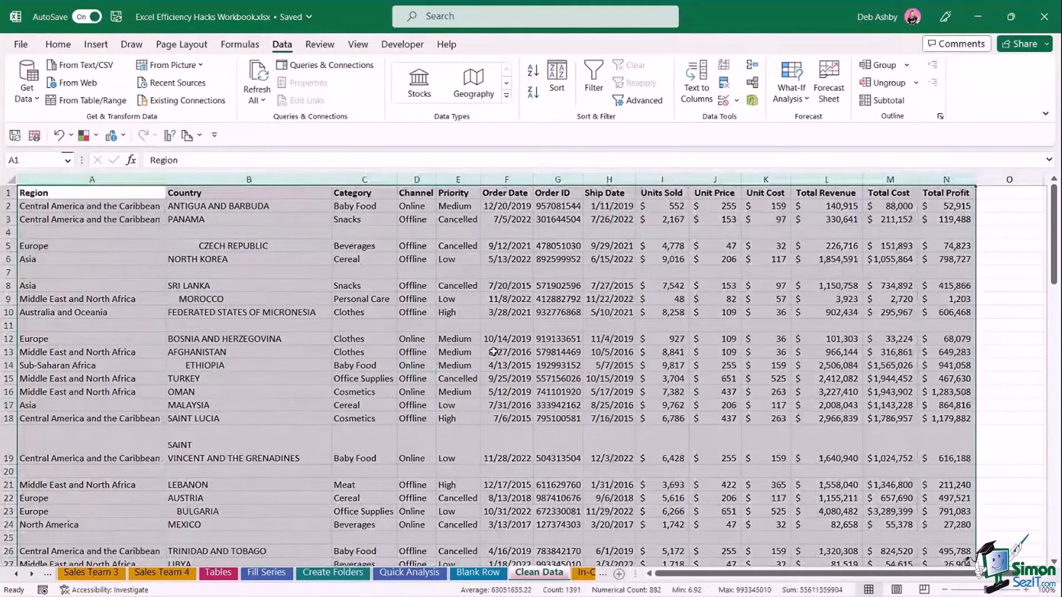
pyautogui.hotkey('ctrl', 'g')
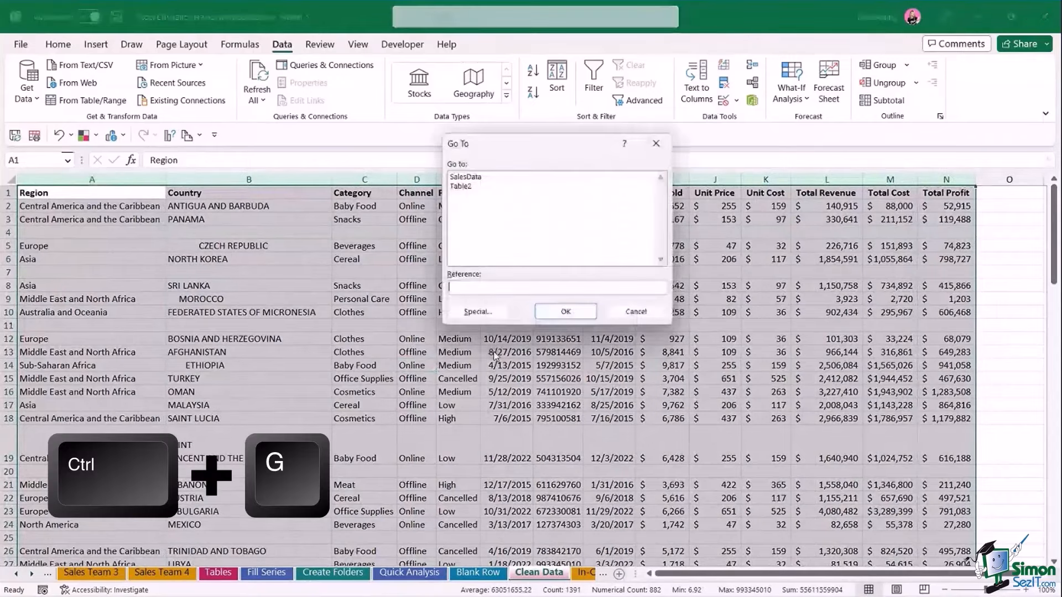
pyautogui.click(479, 313)
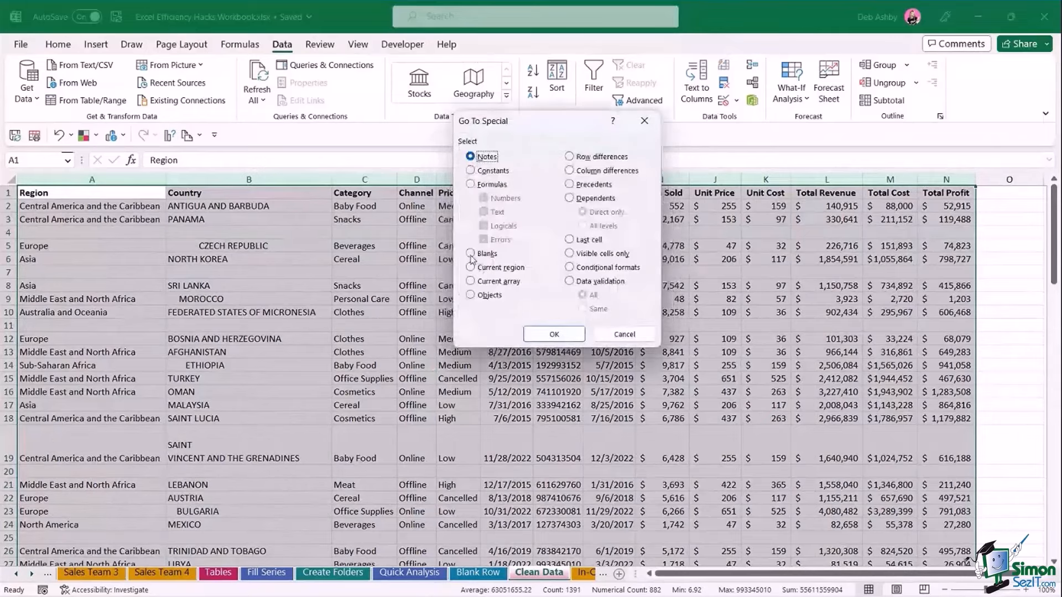
pyautogui.click(471, 254)
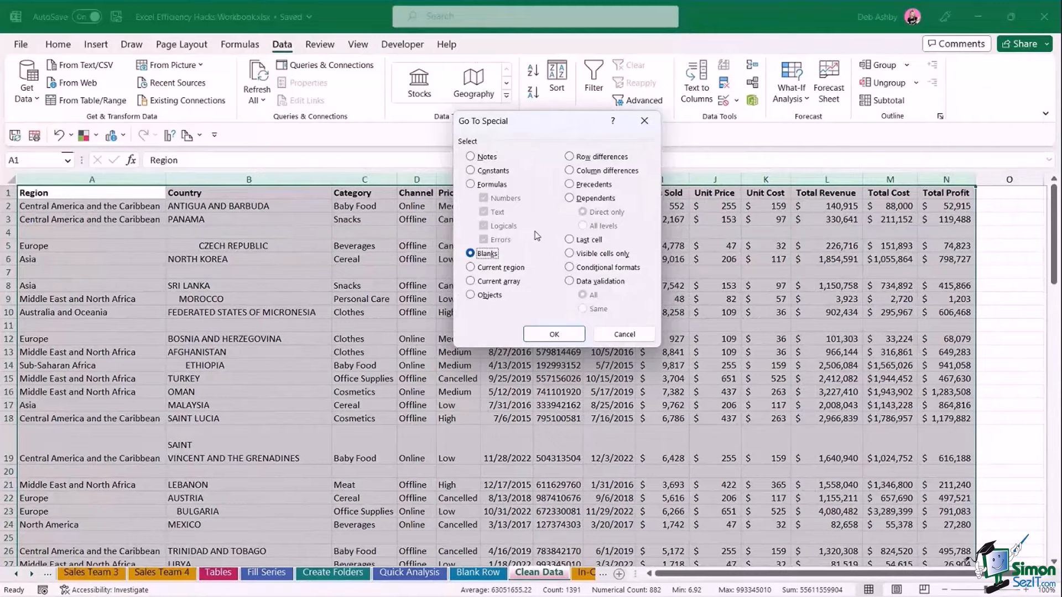
pyautogui.click(555, 334)
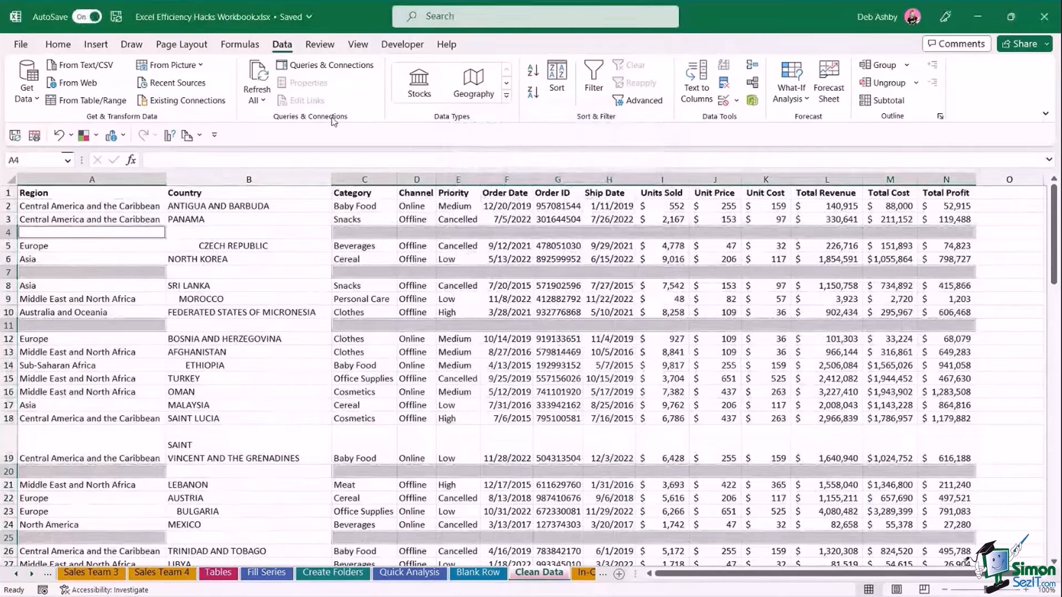
# Delete the entire sheet rows containing those blank cells.
pyautogui.click(58, 44)
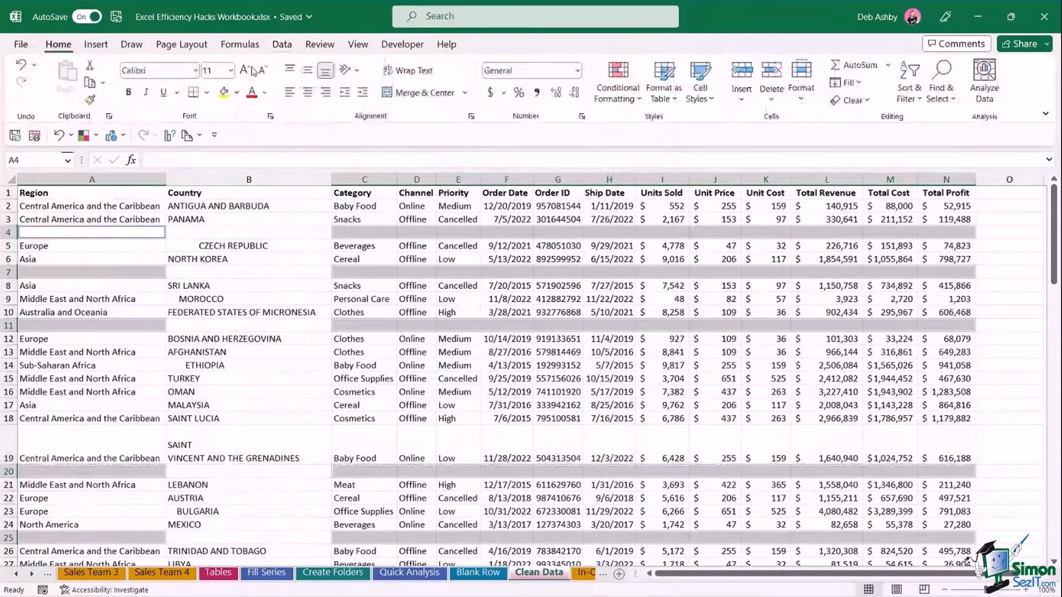
pyautogui.click(773, 97)
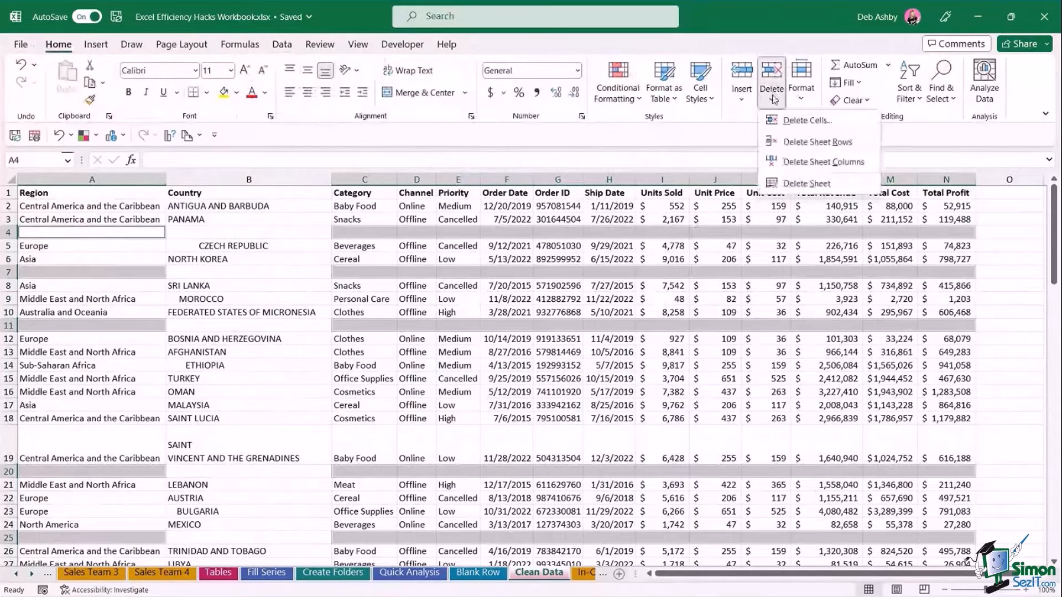
pyautogui.click(778, 144)
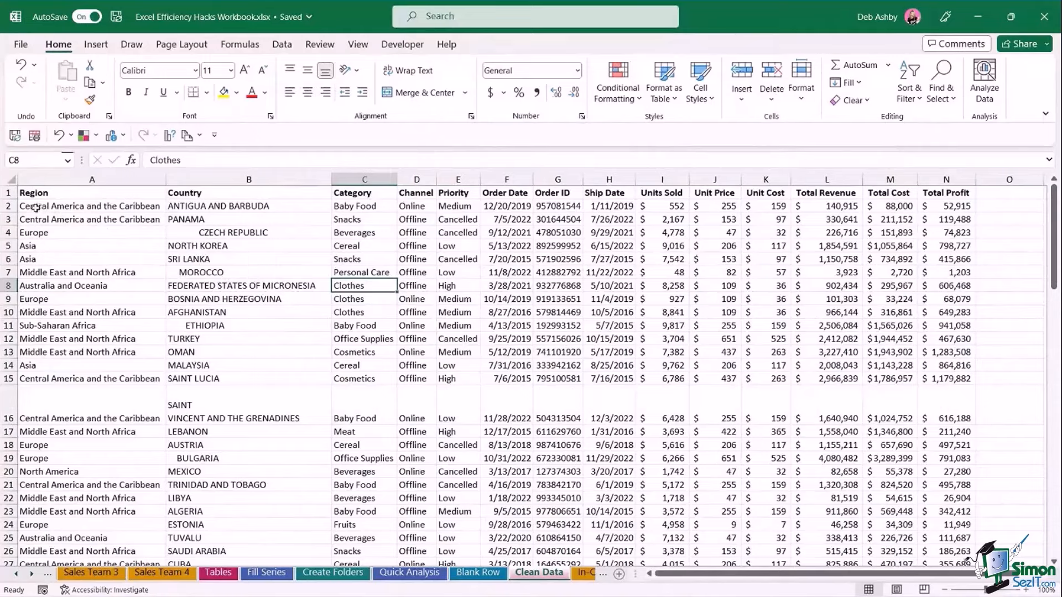
# Insert a copy of the TURKEY record in row 12 so it appears twice.
pyautogui.click(58, 338)
pyautogui.hotkey('shift', 'space')
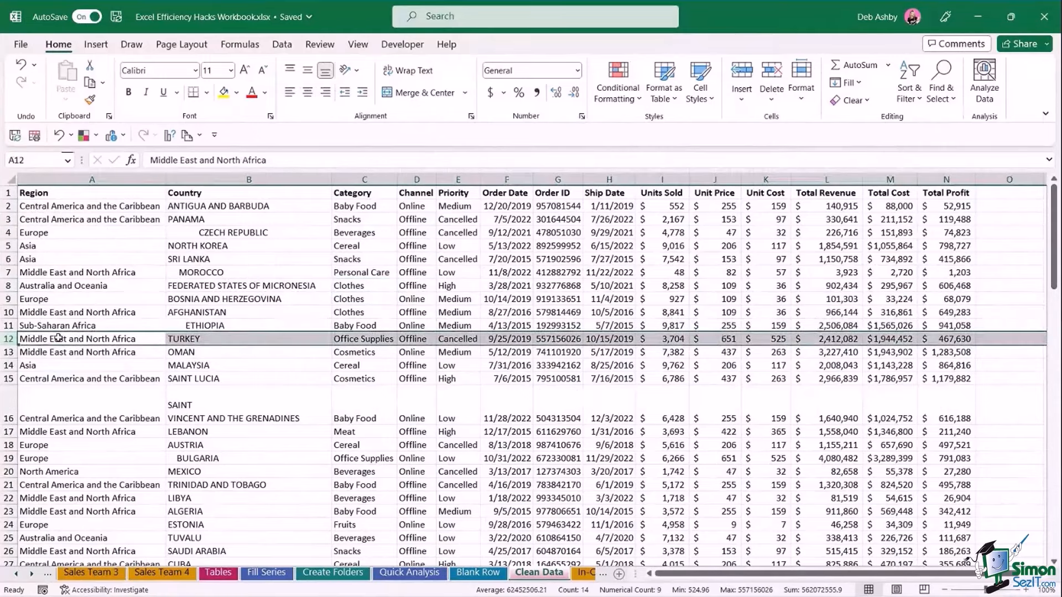
pyautogui.hotkey('ctrl', 'x')
pyautogui.rightClick(13, 344)
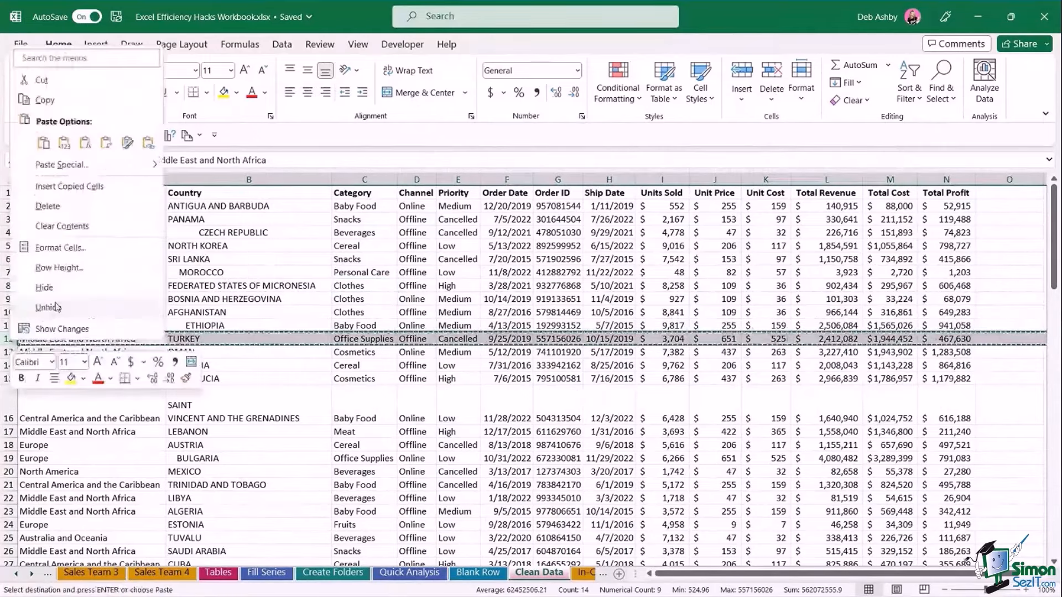
pyautogui.click(69, 186)
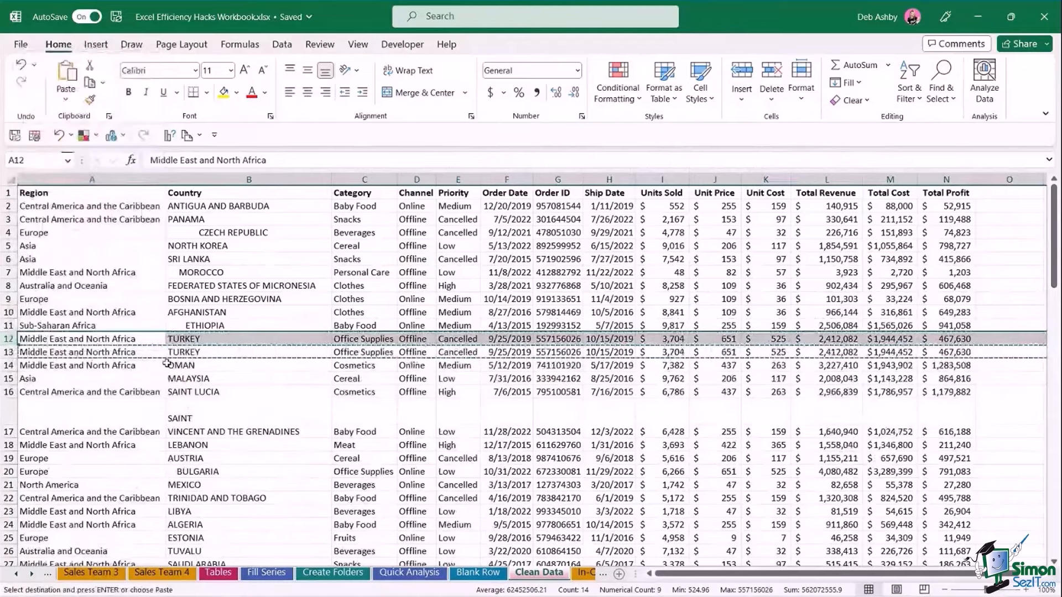
pyautogui.press('Escape')
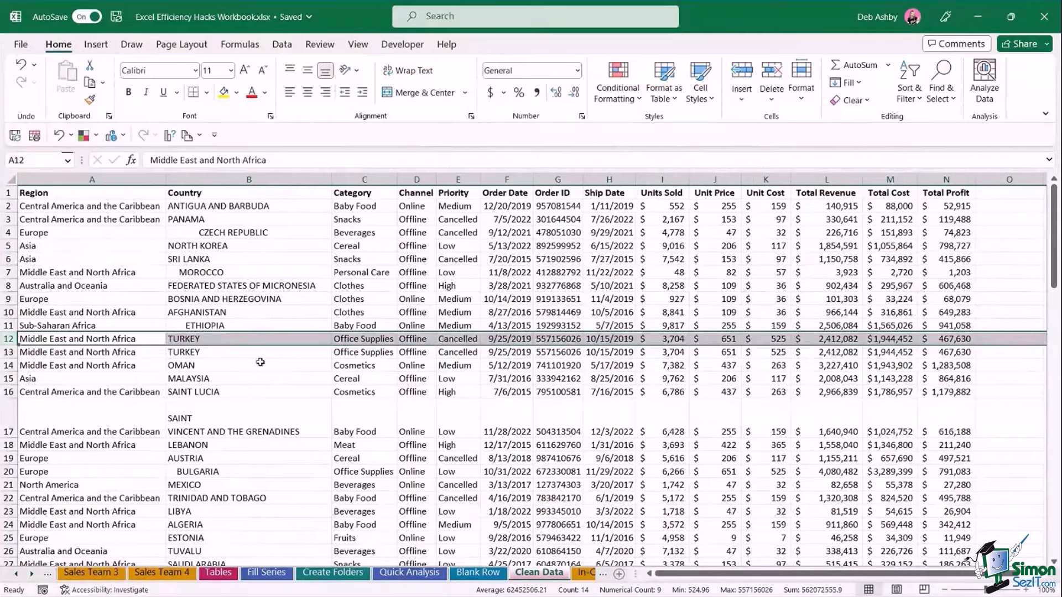
# Run Remove Duplicates with all columns checked, removing the 1 duplicate TURKEY record.
pyautogui.click(462, 260)
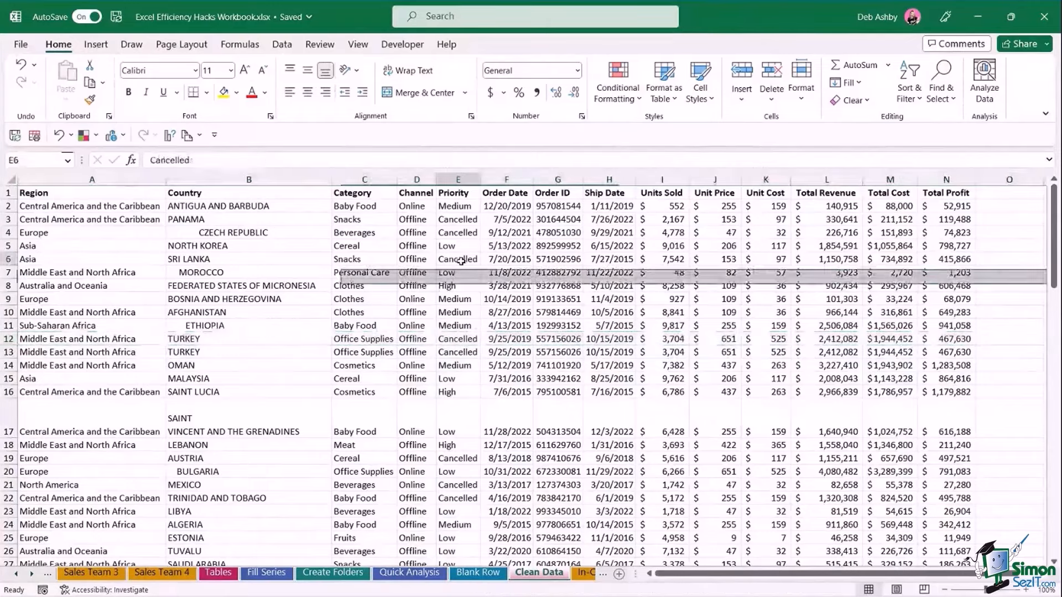
pyautogui.click(286, 49)
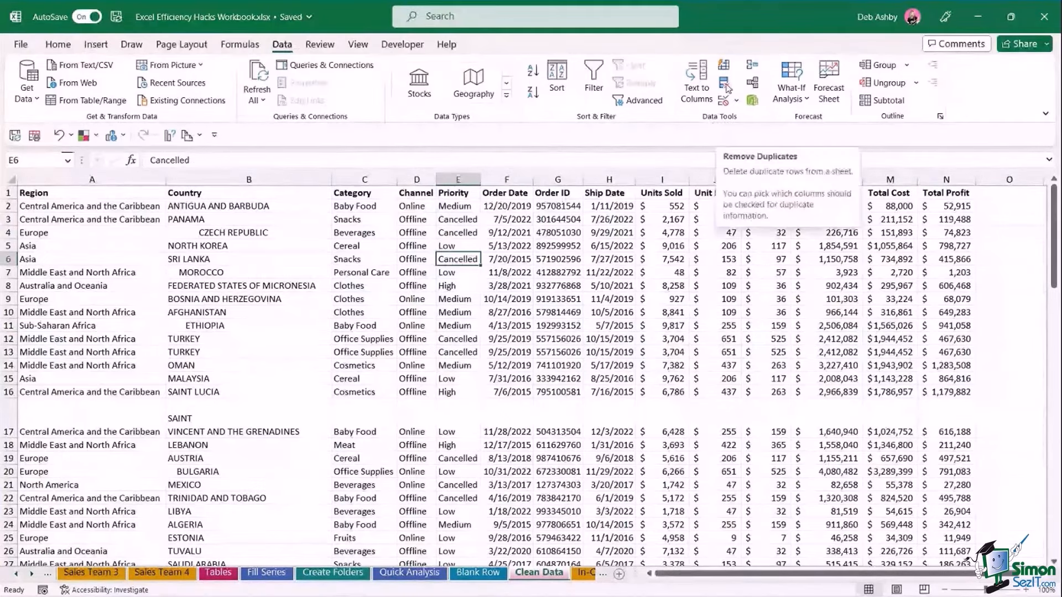
pyautogui.click(724, 84)
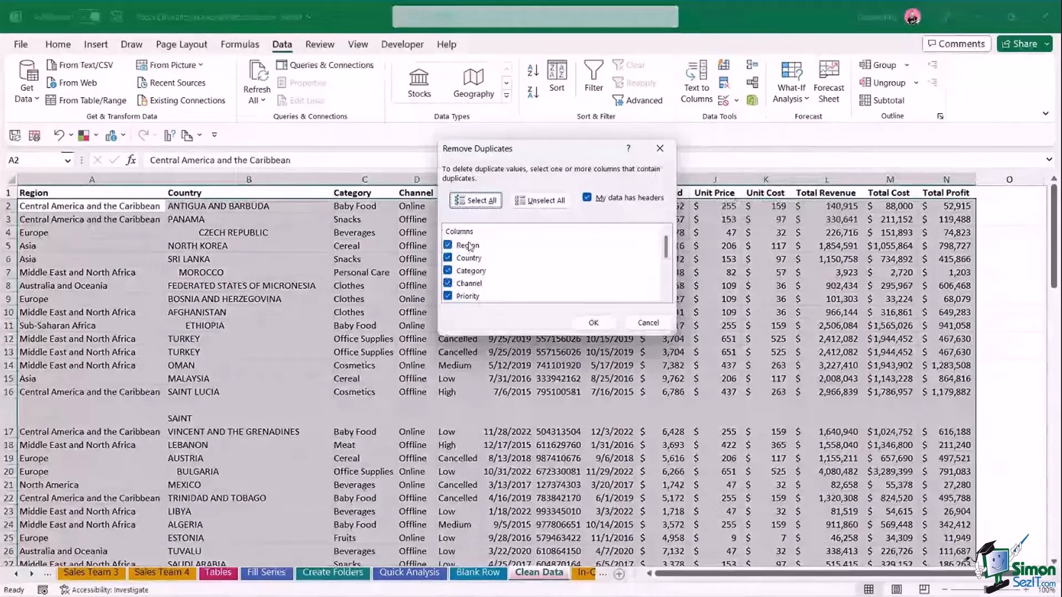
pyautogui.moveTo(667, 251); pyautogui.dragTo(668, 295)
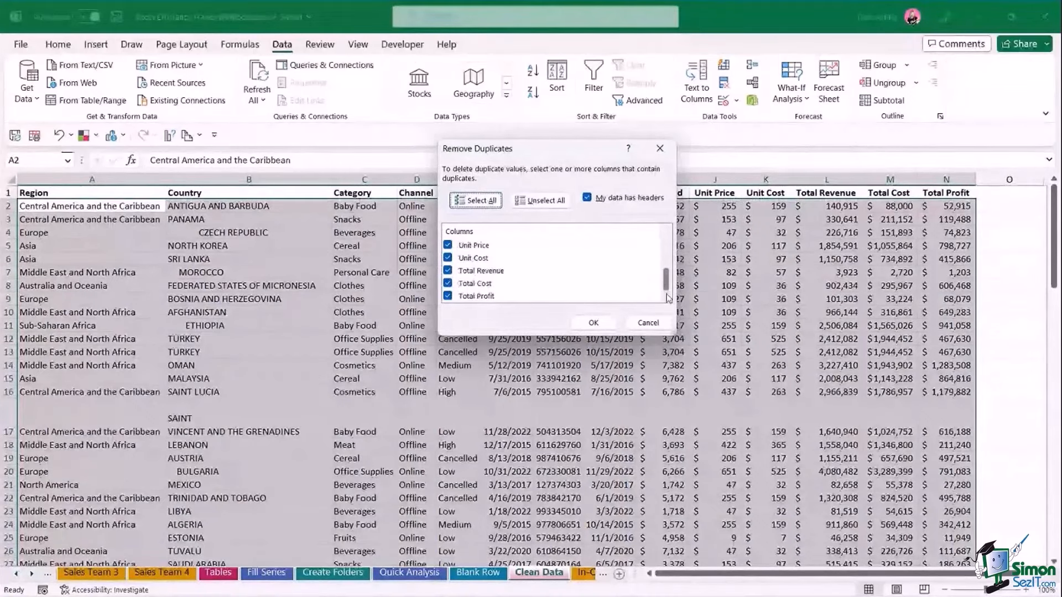
pyautogui.scroll(5, 609, 298)
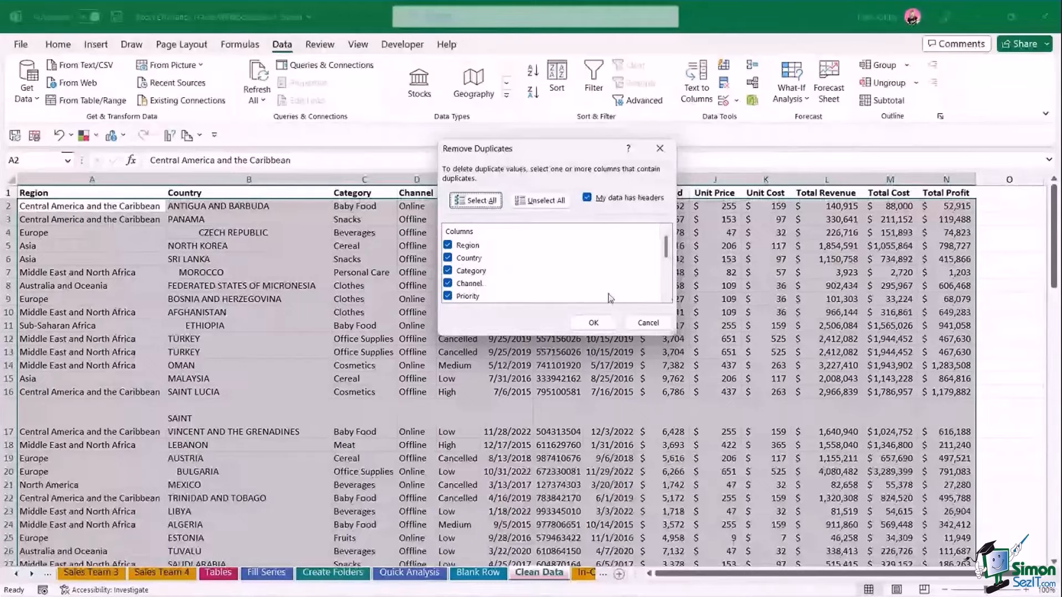
pyautogui.click(593, 323)
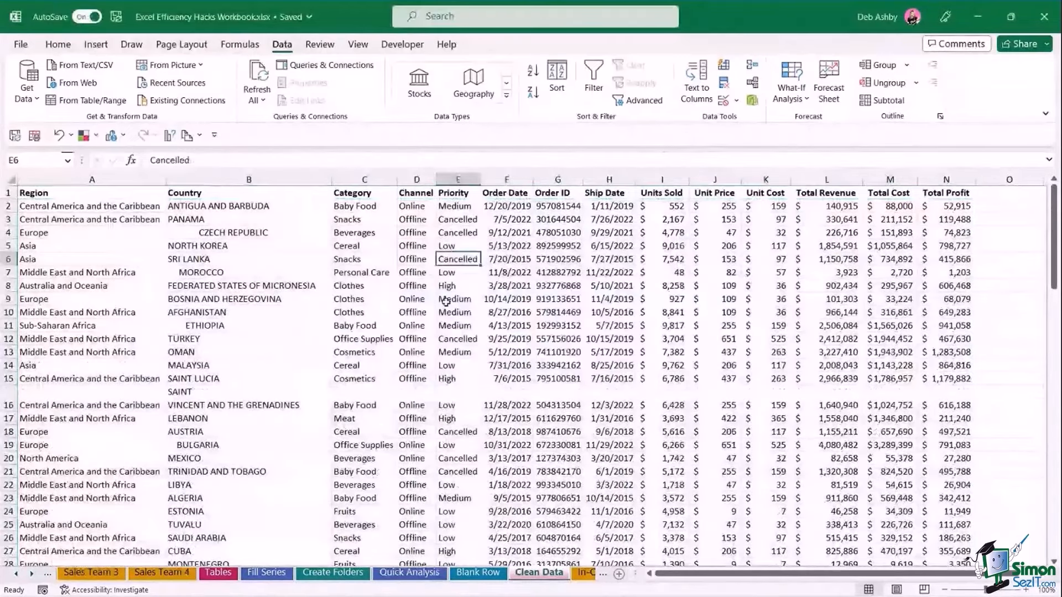
pyautogui.click(446, 302)
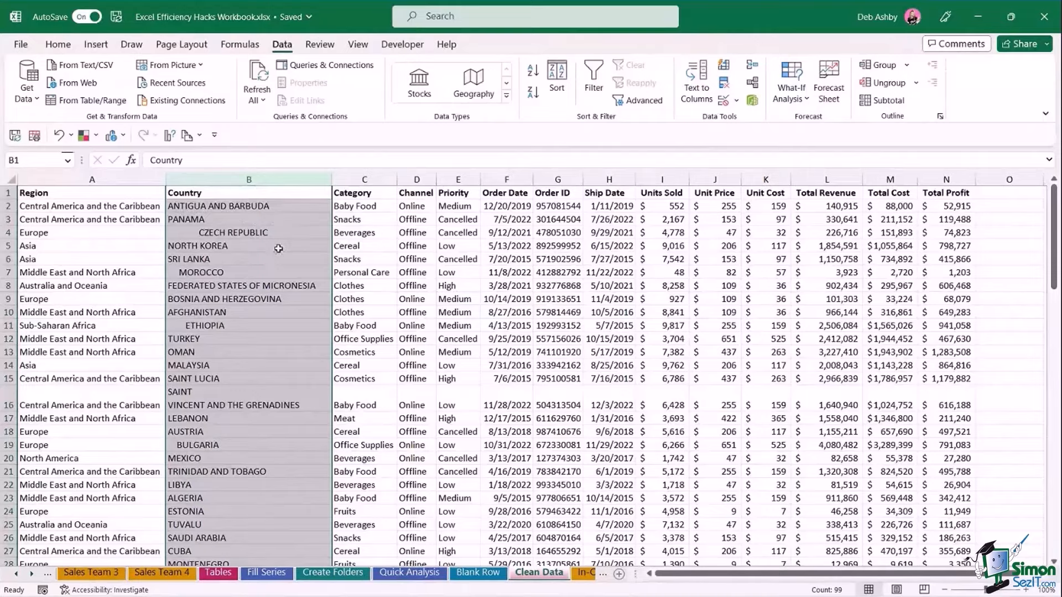
pyautogui.scroll(-2, 279, 249)
pyautogui.scroll(2, 278, 249)
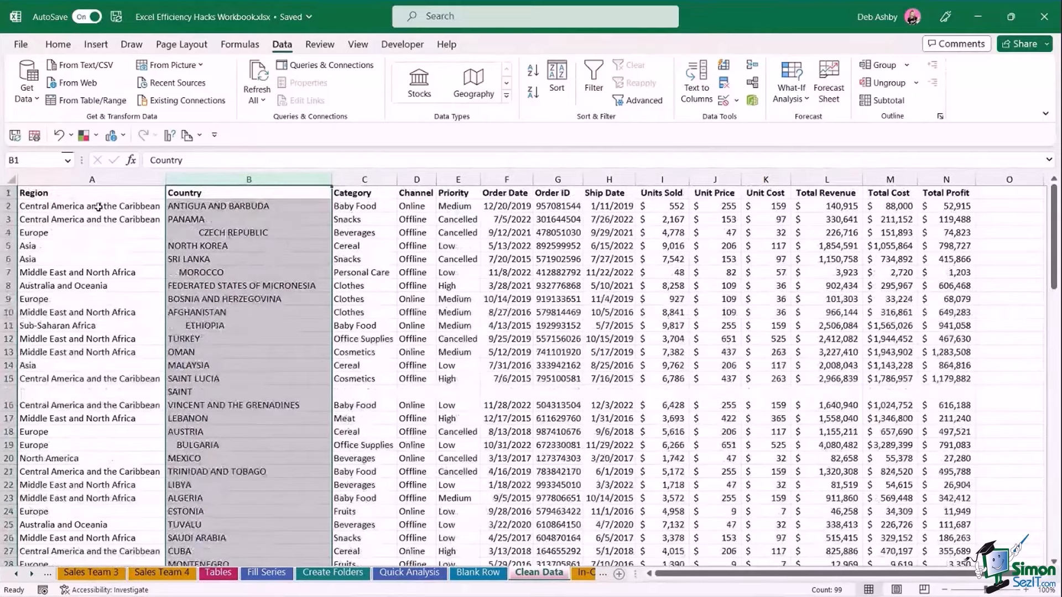
pyautogui.click(197, 232)
pyautogui.click(200, 273)
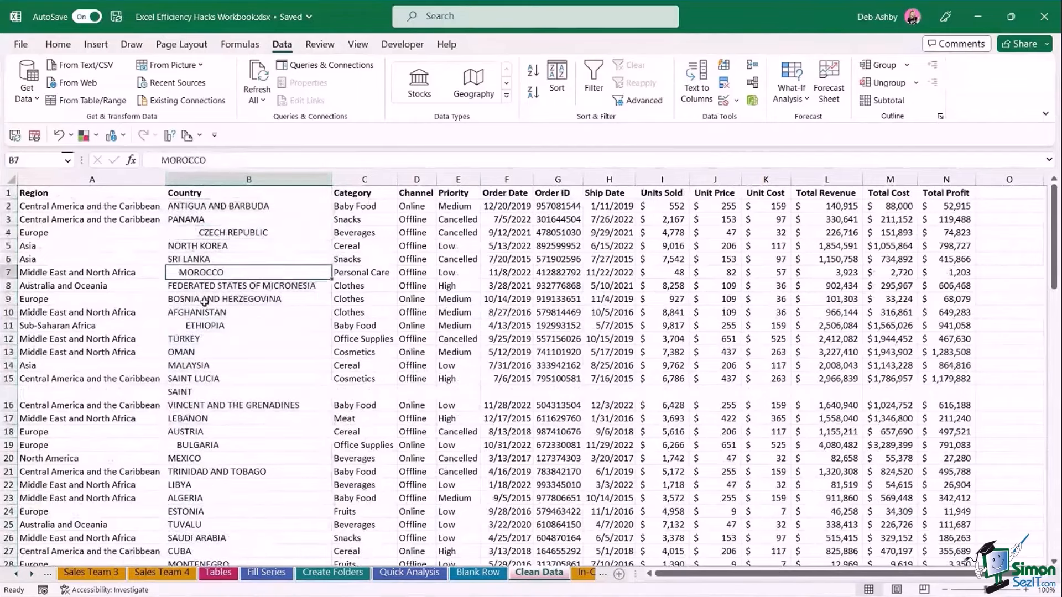
pyautogui.click(219, 393)
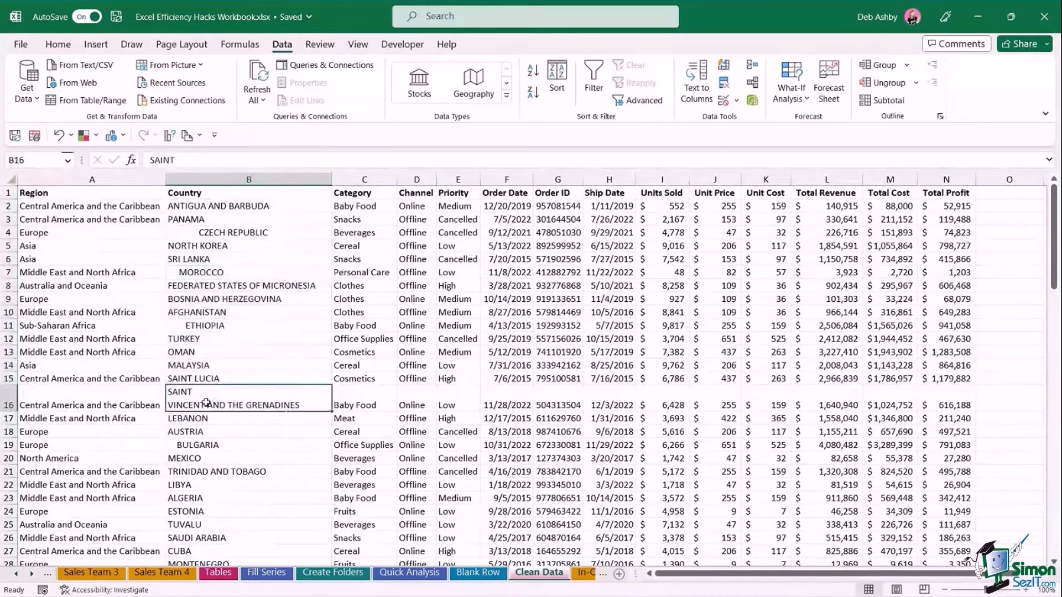
pyautogui.hotkey('shift', 'space')
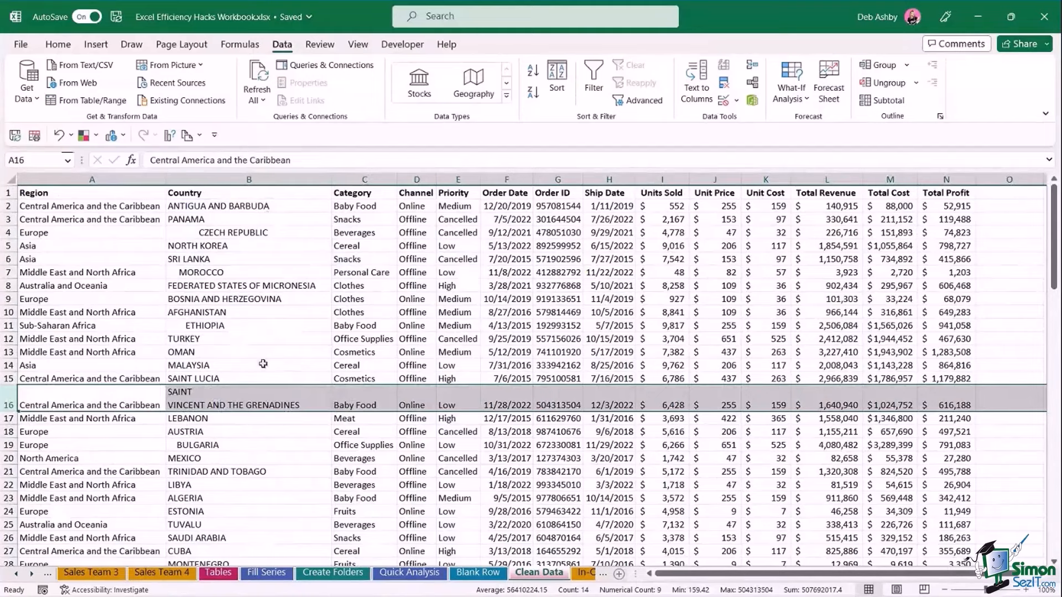
pyautogui.click(374, 177)
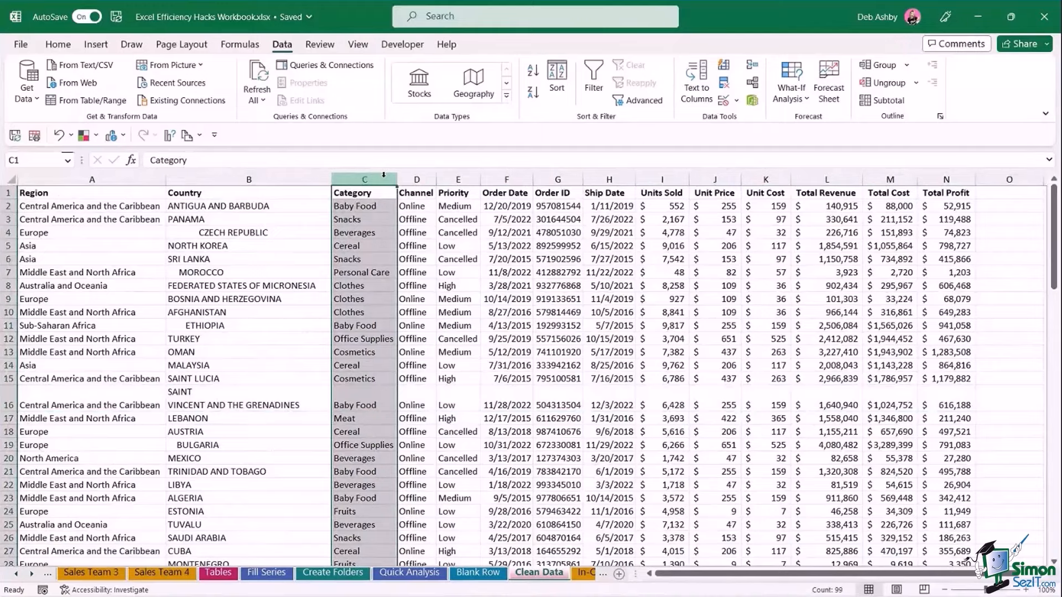
# Insert a column before Category and enter =PROPER(B2) in C2, undoing a trial fill-down.
pyautogui.hotkey('ctrl', 'shift', '+')
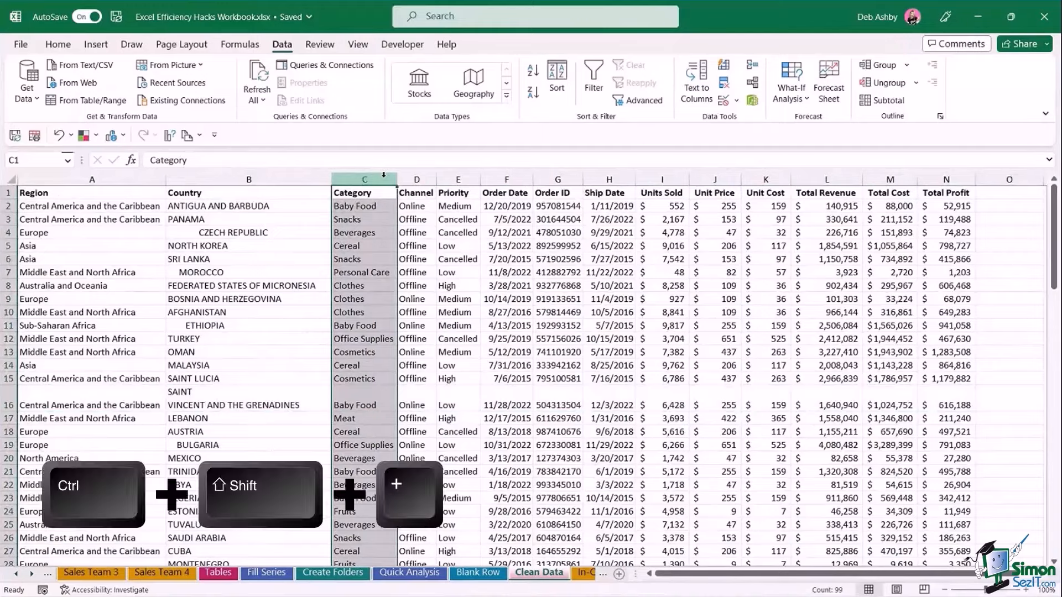
pyautogui.hotkey('ctrl', 'shift', '+')
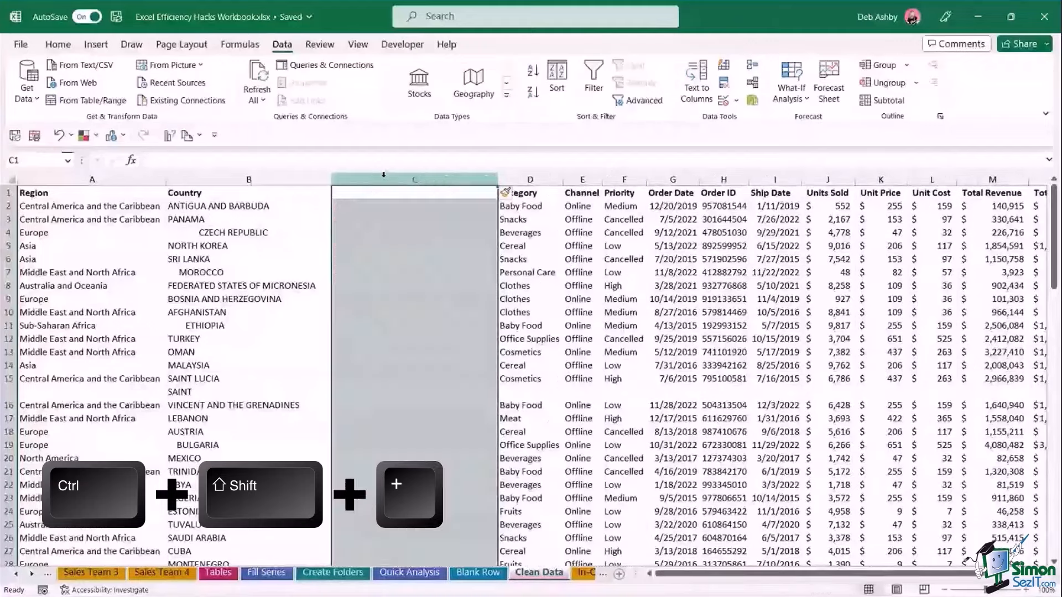
pyautogui.click(420, 207)
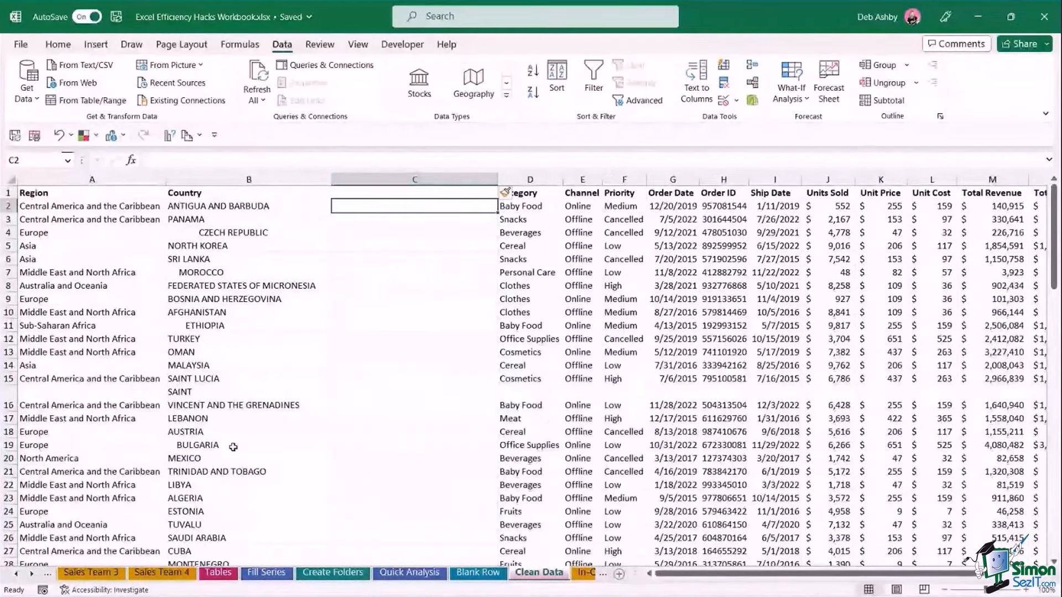
pyautogui.press('F2')
pyautogui.write('=')
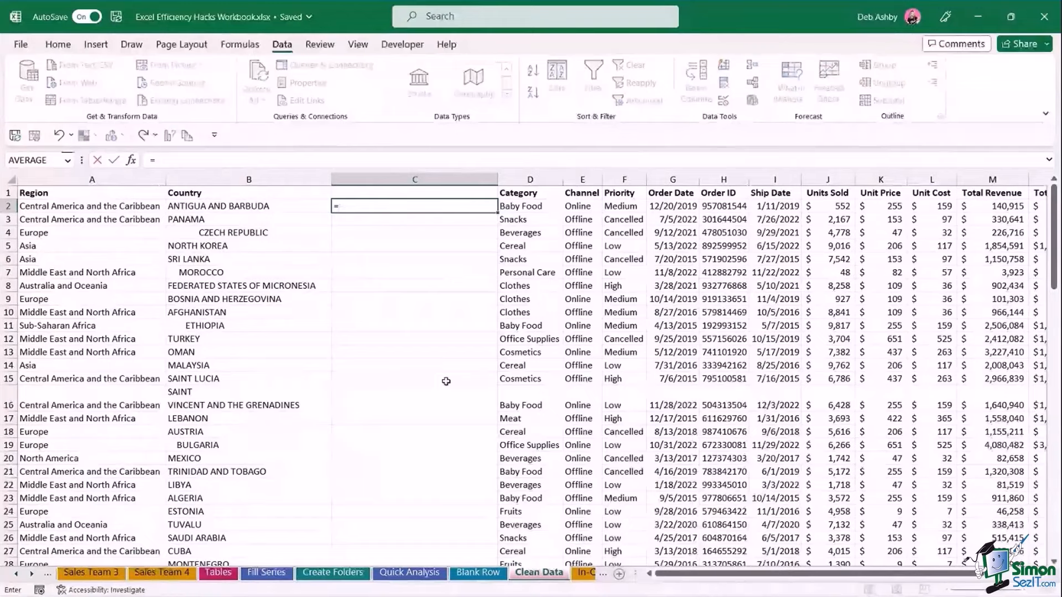
pyautogui.write('PROPER')
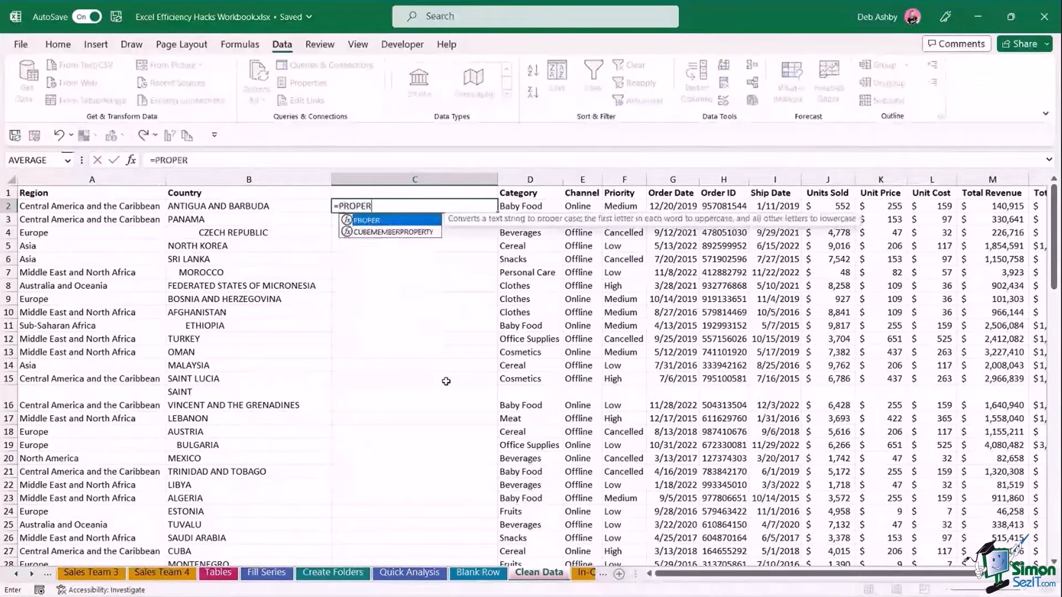
pyautogui.write('(')
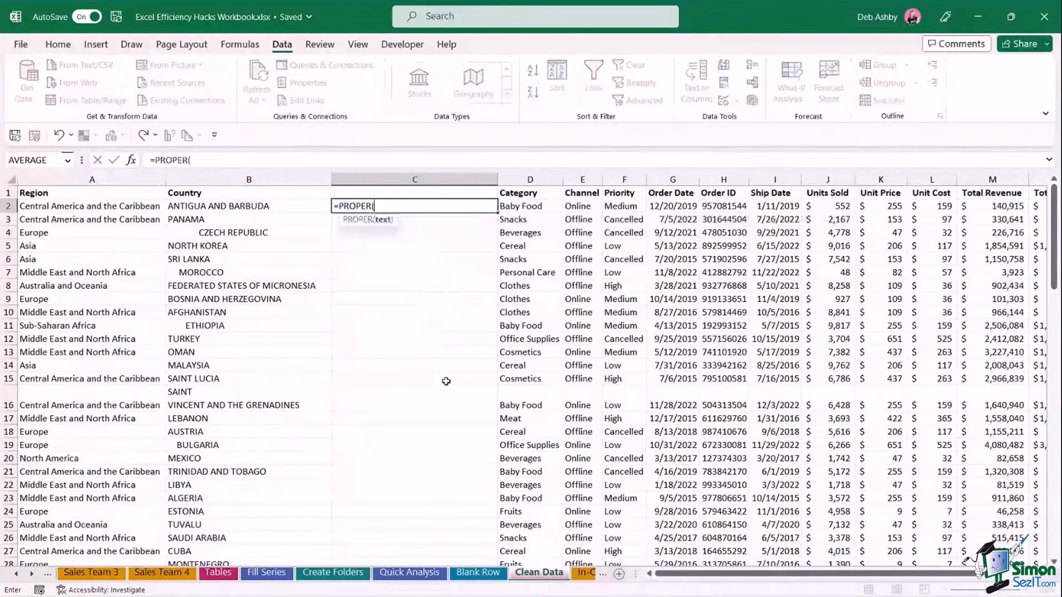
pyautogui.click(266, 207)
pyautogui.write(')')
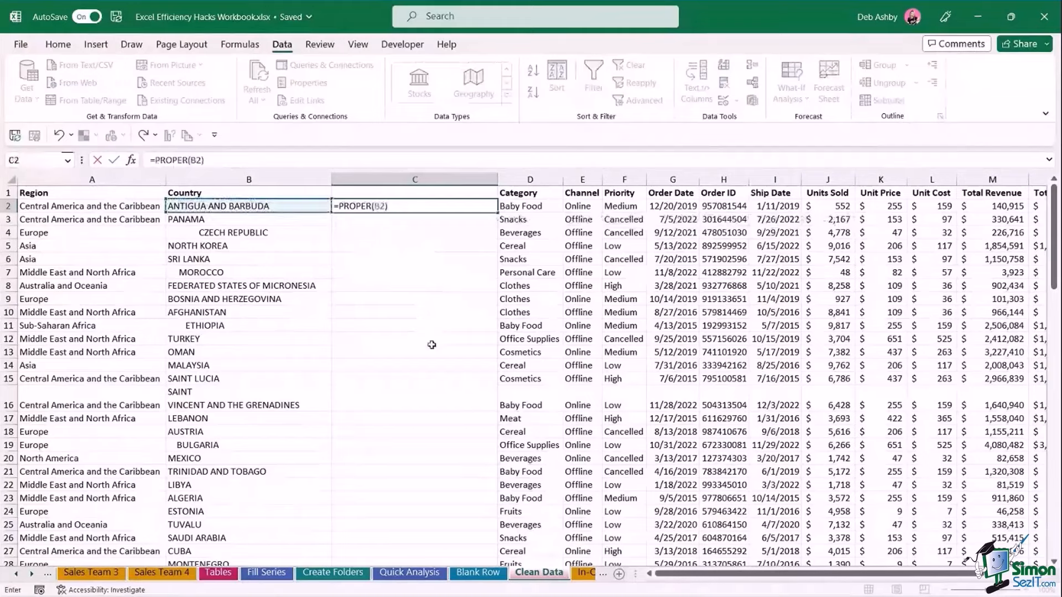
pyautogui.hotkey('ctrl', 'Return')
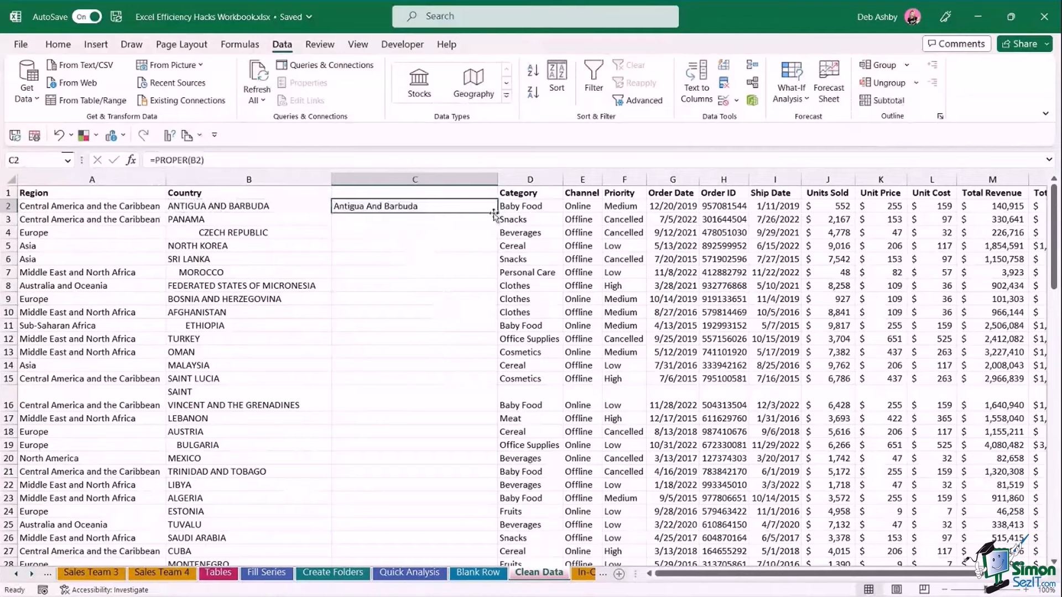
pyautogui.moveTo(497, 213); pyautogui.dragTo(493, 447)
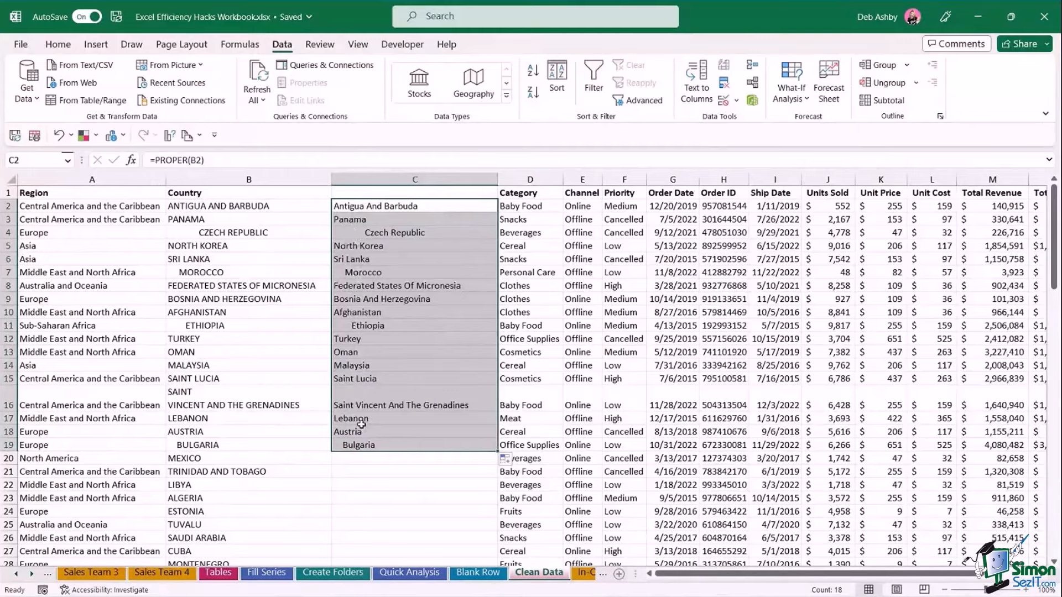
pyautogui.hotkey('ctrl', 'z')
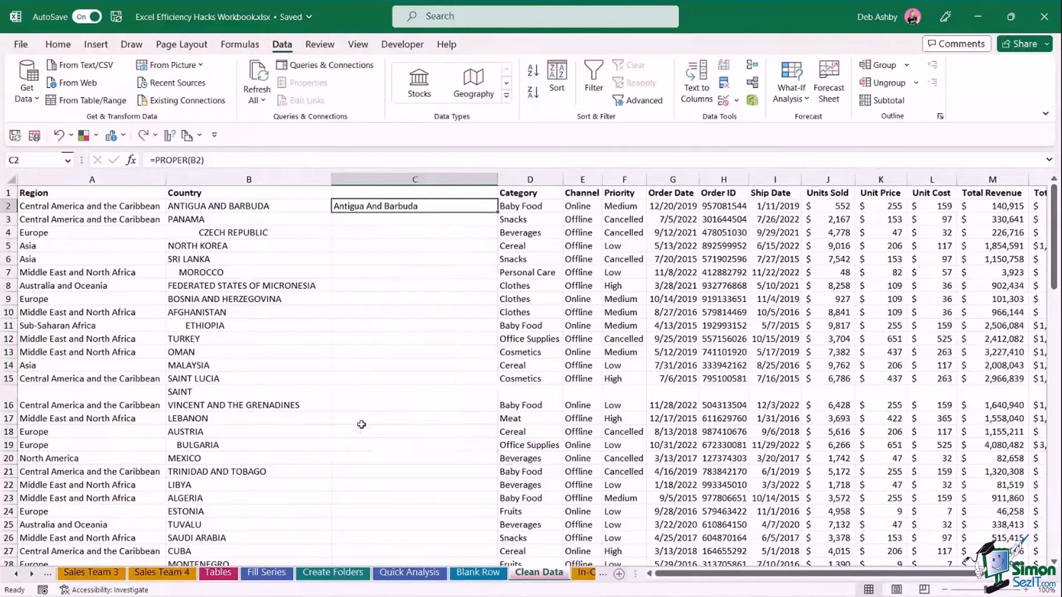
# Wrap the C2 formula in TRIM, giving =TRIM(PROPER(B2)), and undo a trial fill.
pyautogui.click(156, 160)
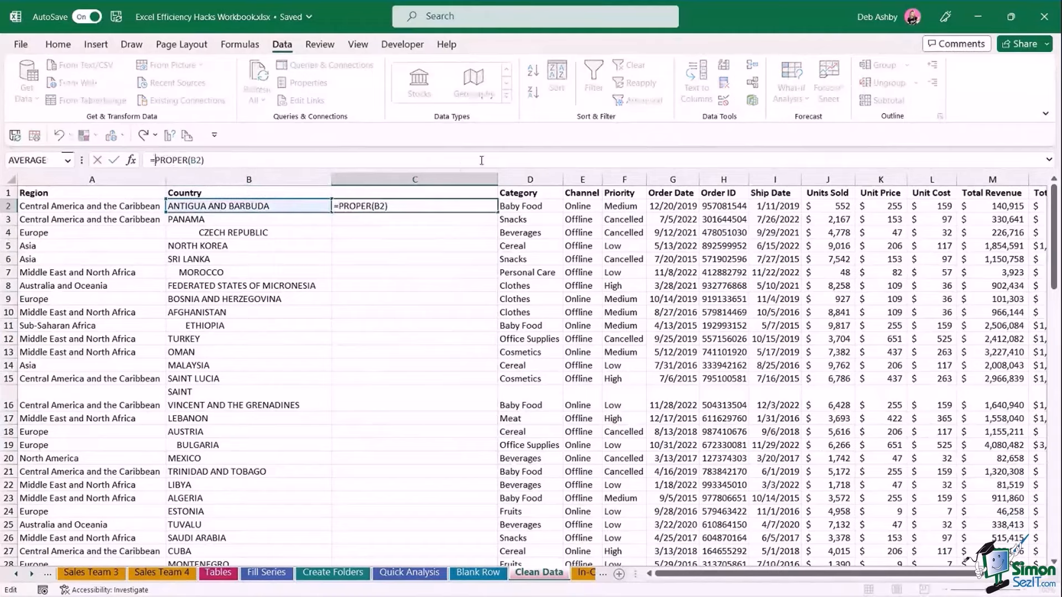
pyautogui.write('TRIM(')
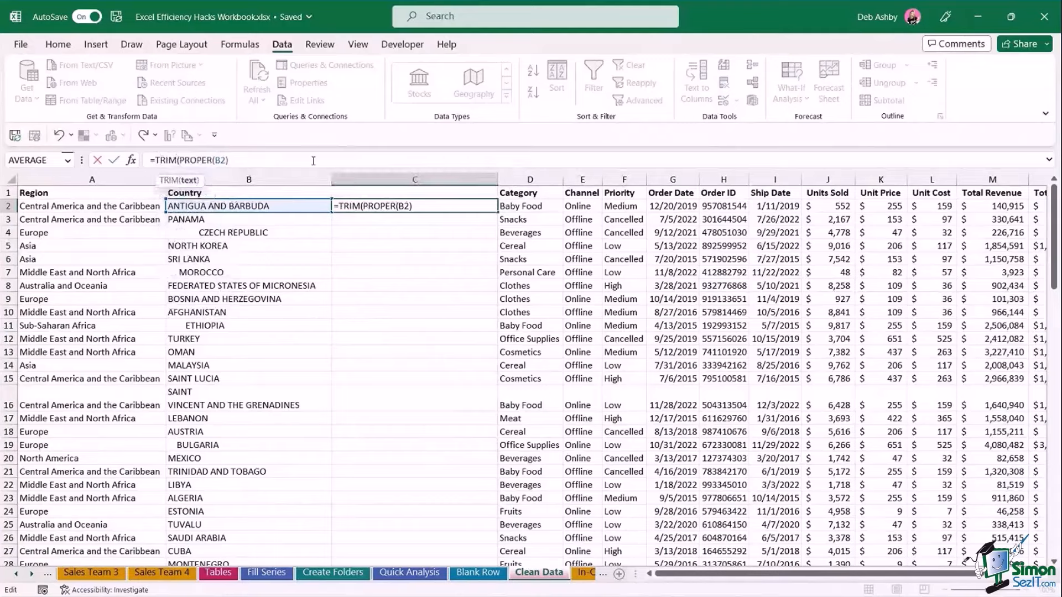
pyautogui.press('Return')
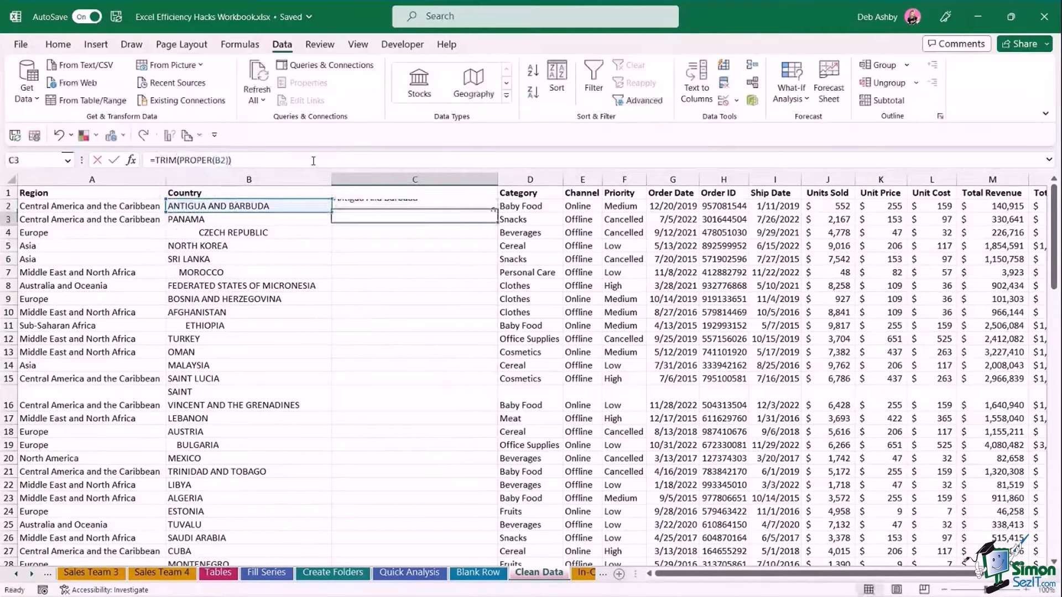
pyautogui.click(464, 205)
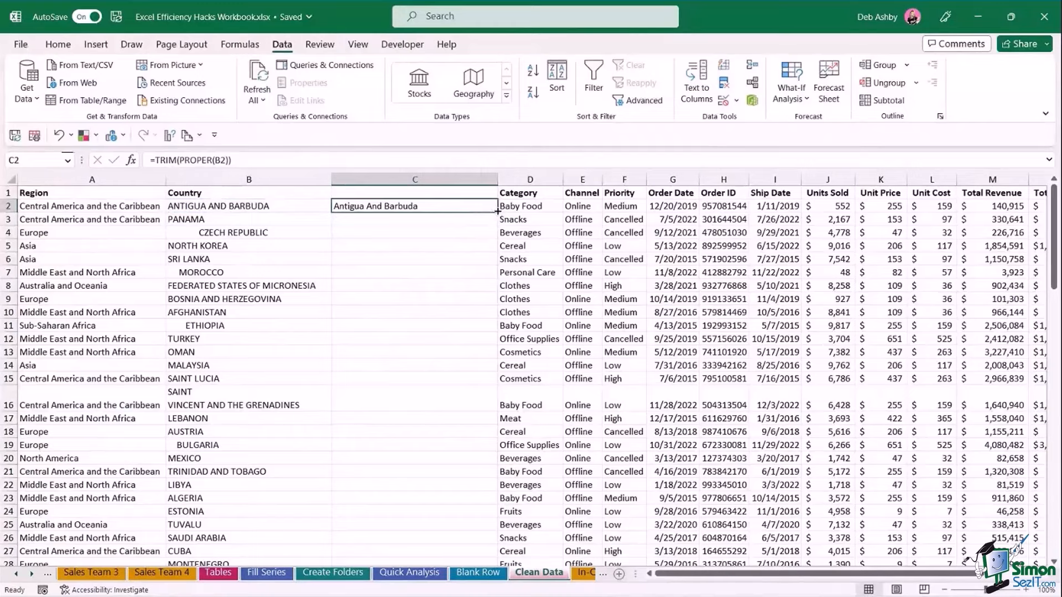
pyautogui.moveTo(497, 213); pyautogui.dragTo(487, 405)
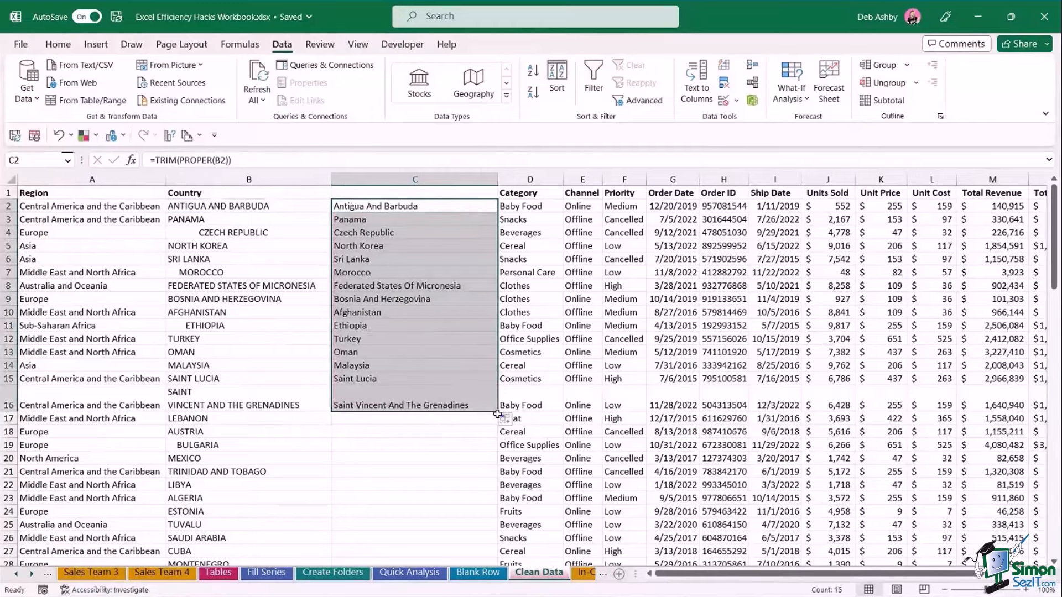
pyautogui.hotkey('ctrl', 'z')
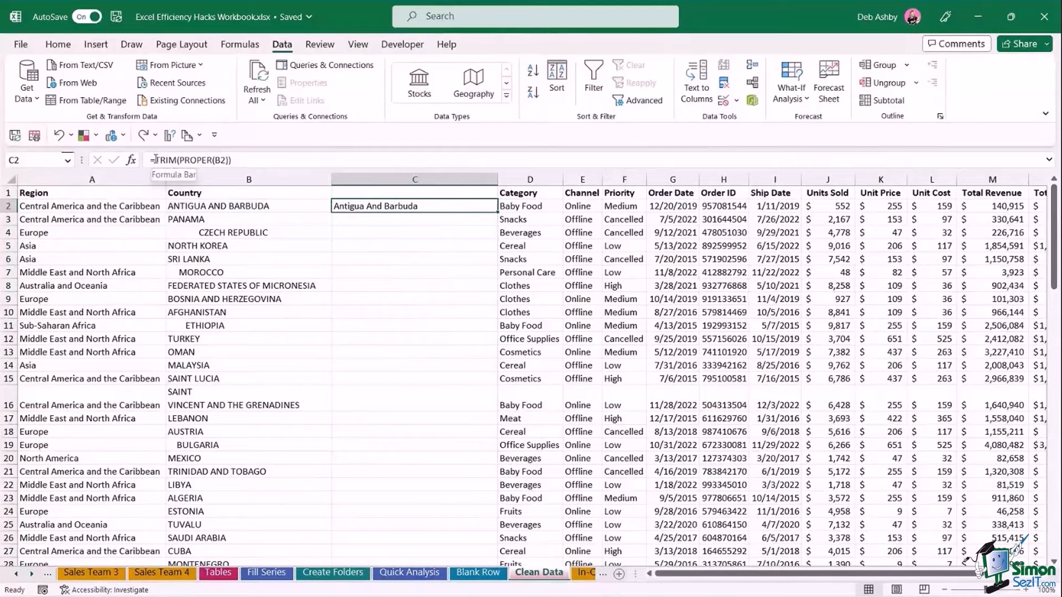
# Make C2 =CLEAN(TRIM(PROPER(B2))), fill it down column C, then select column B.
pyautogui.click(155, 160)
pyautogui.write('CLEAN')
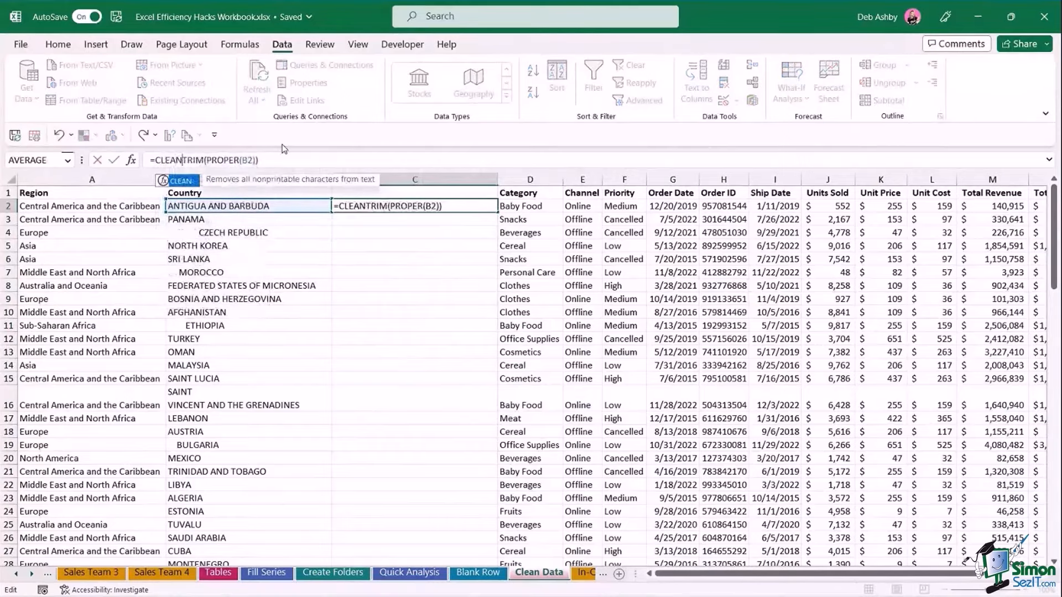
pyautogui.write('(')
pyautogui.click(290, 166)
pyautogui.write(')')
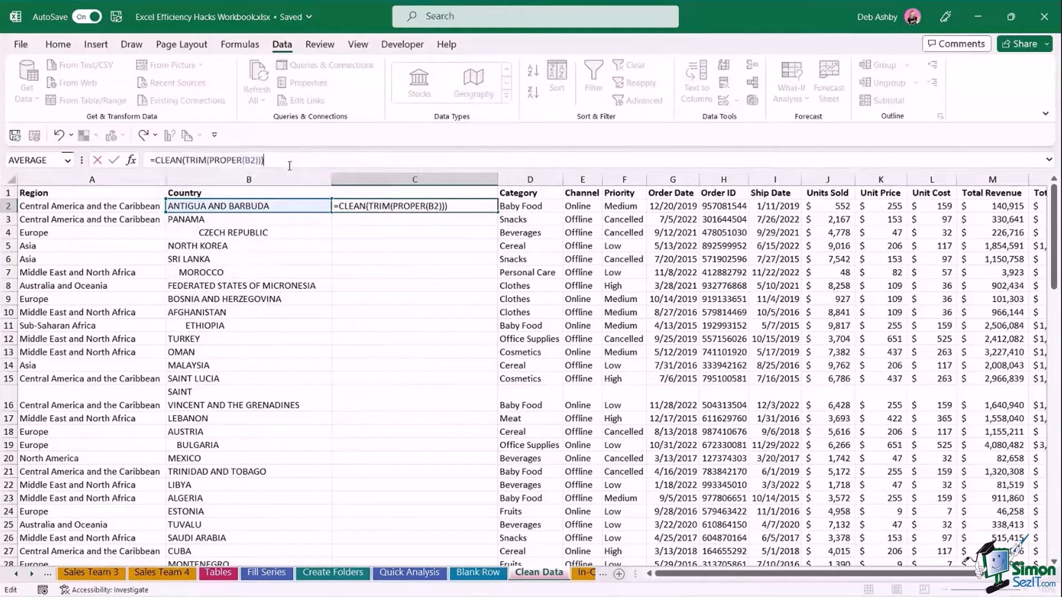
pyautogui.press('Return')
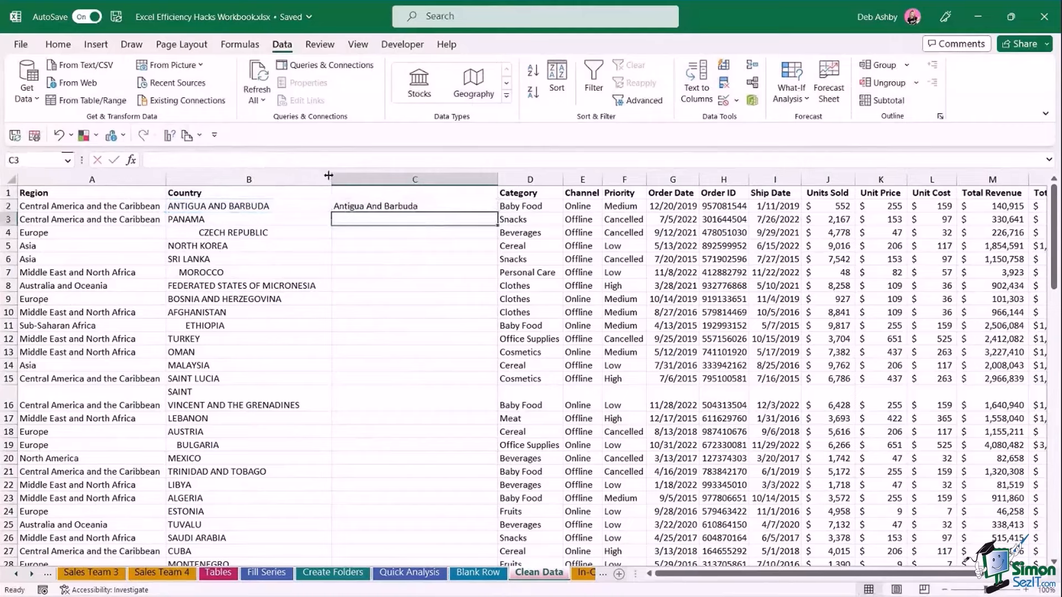
pyautogui.click(488, 205)
pyautogui.doubleClick(498, 212)
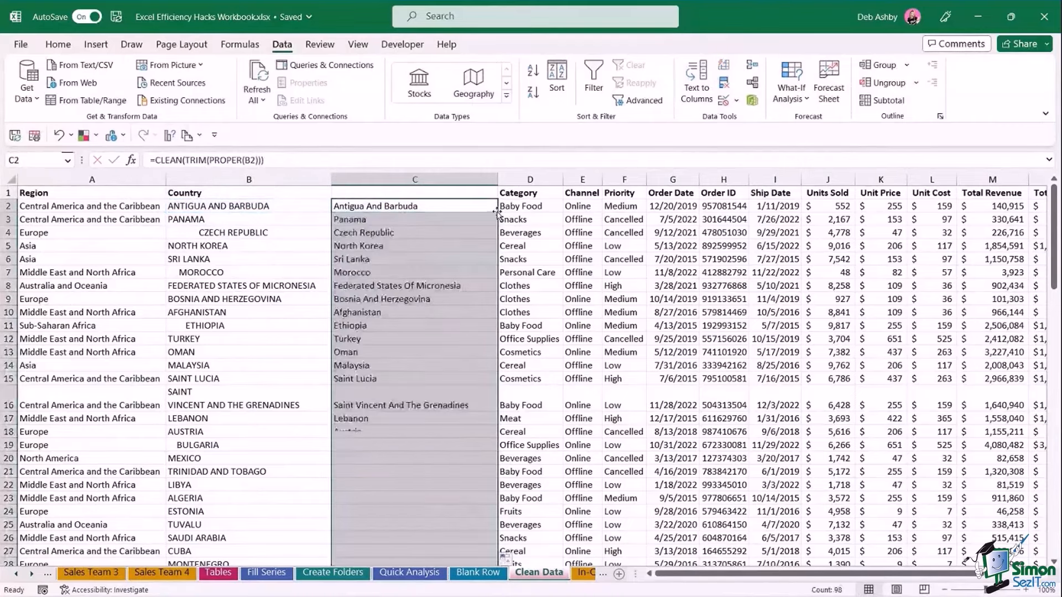
pyautogui.click(584, 326)
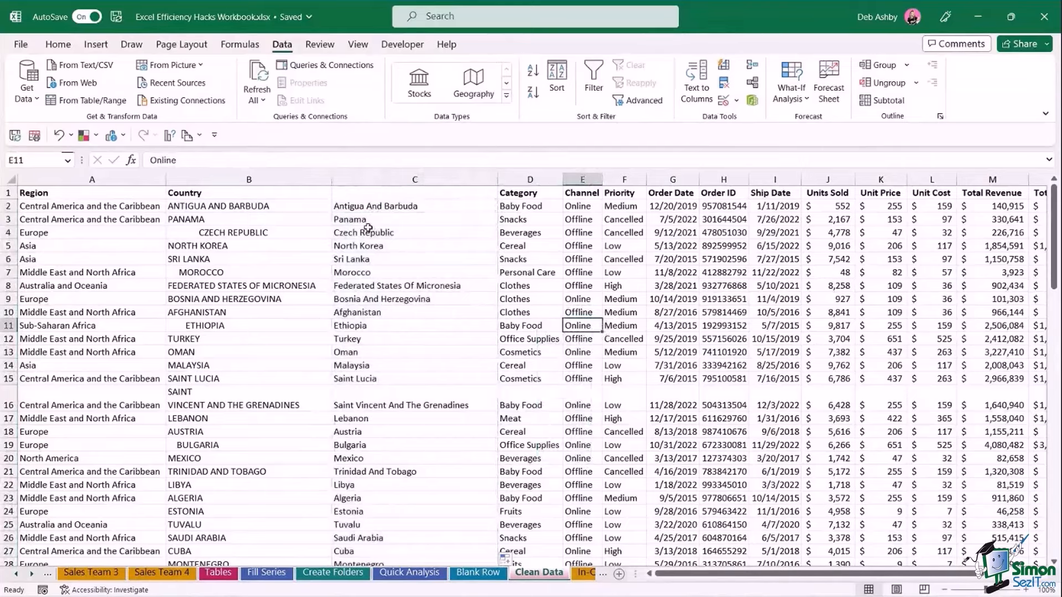
pyautogui.click(243, 178)
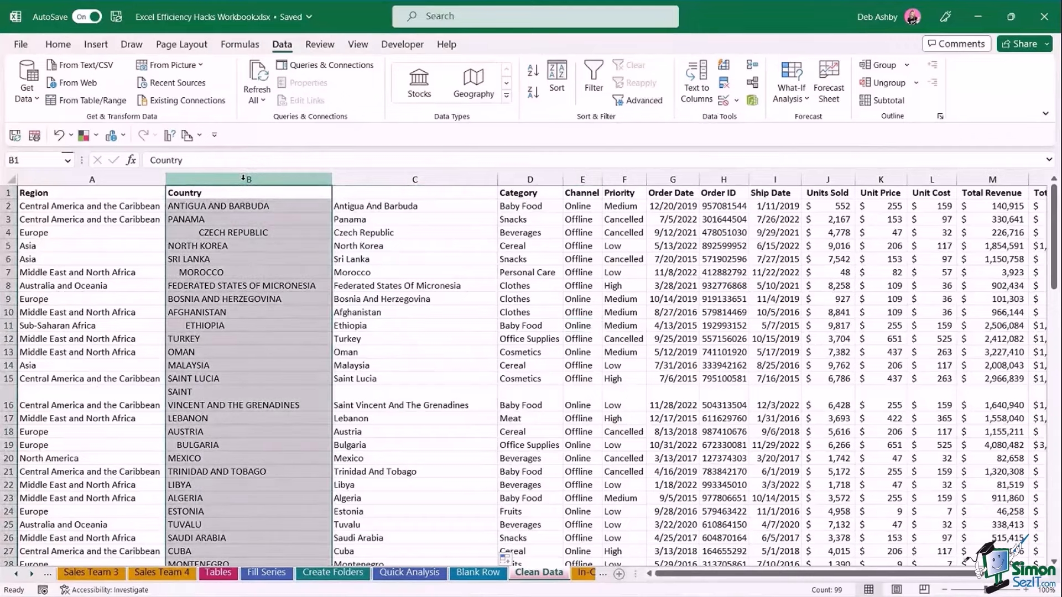
# Try deleting the uppercase Country column, then undo it because the formulas broke.
pyautogui.rightClick(243, 179)
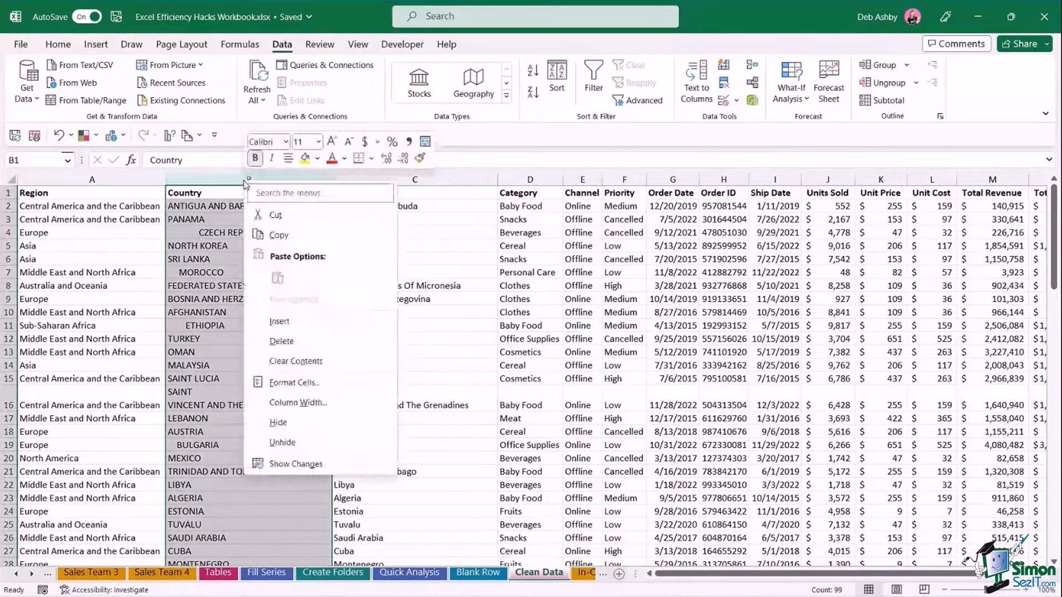
pyautogui.click(282, 342)
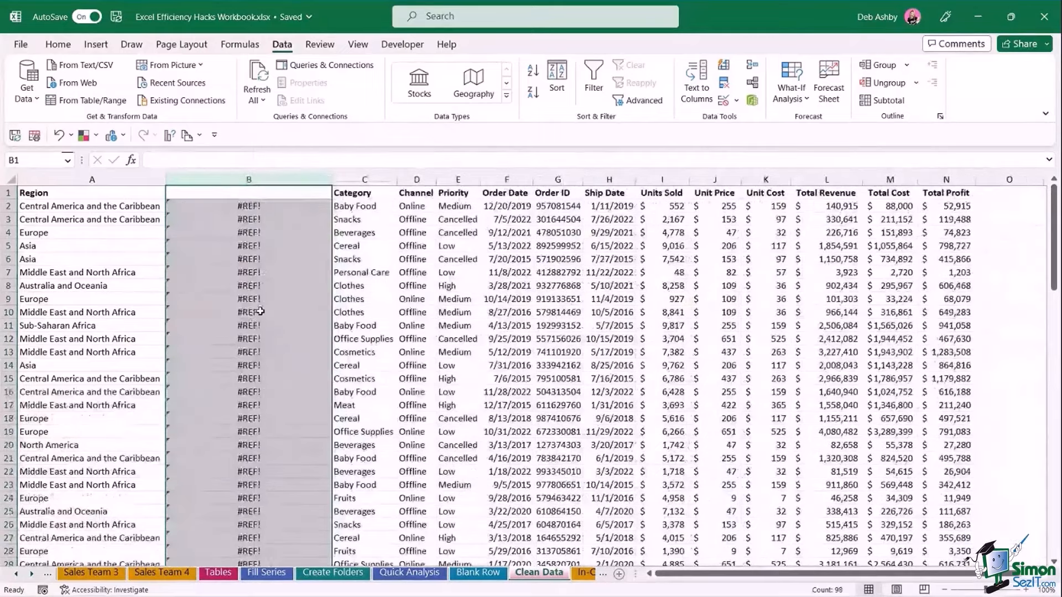
pyautogui.hotkey('ctrl', 'z')
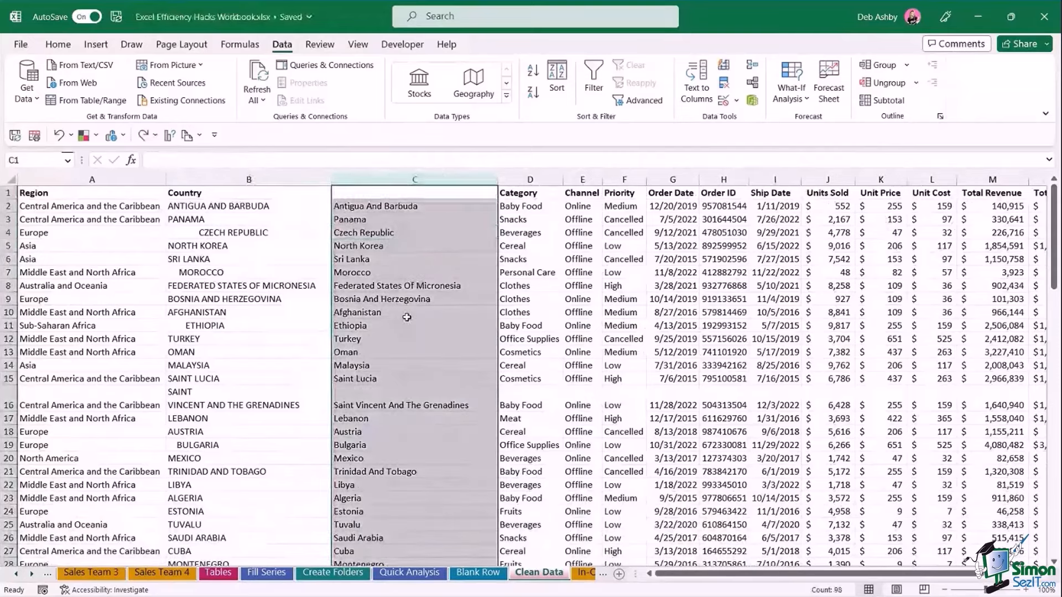
# Convert the proper-case Country column C to plain values with Paste Values.
pyautogui.hotkey('ctrl', 'c')
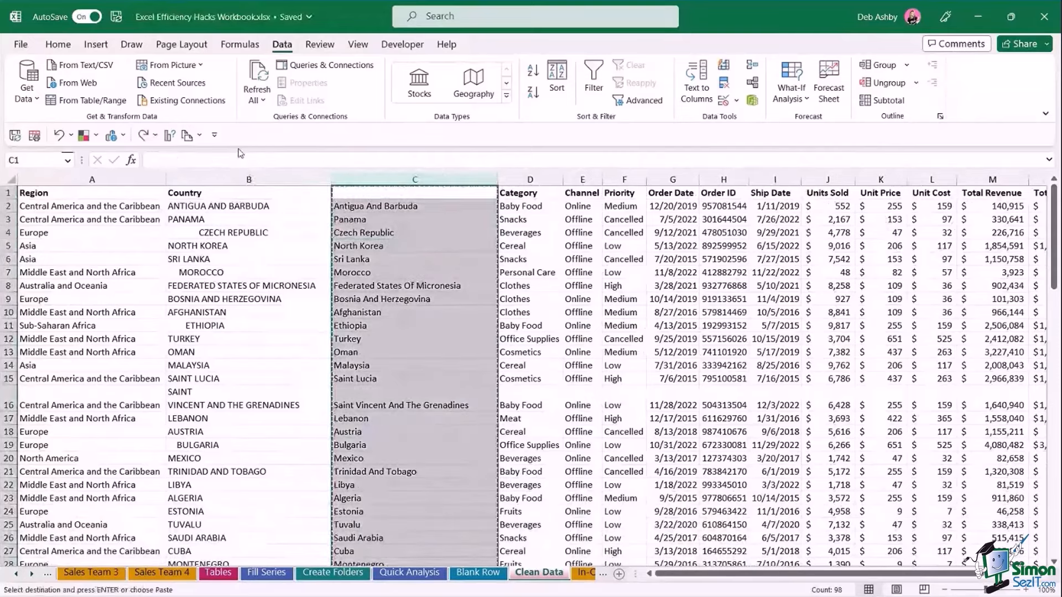
pyautogui.click(58, 44)
pyautogui.click(66, 99)
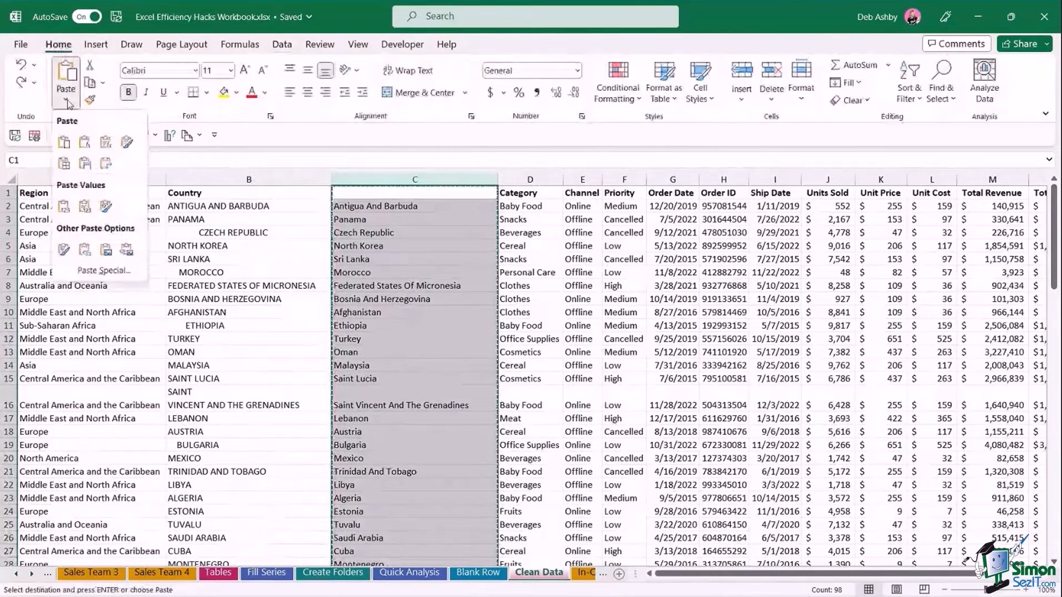
pyautogui.click(63, 209)
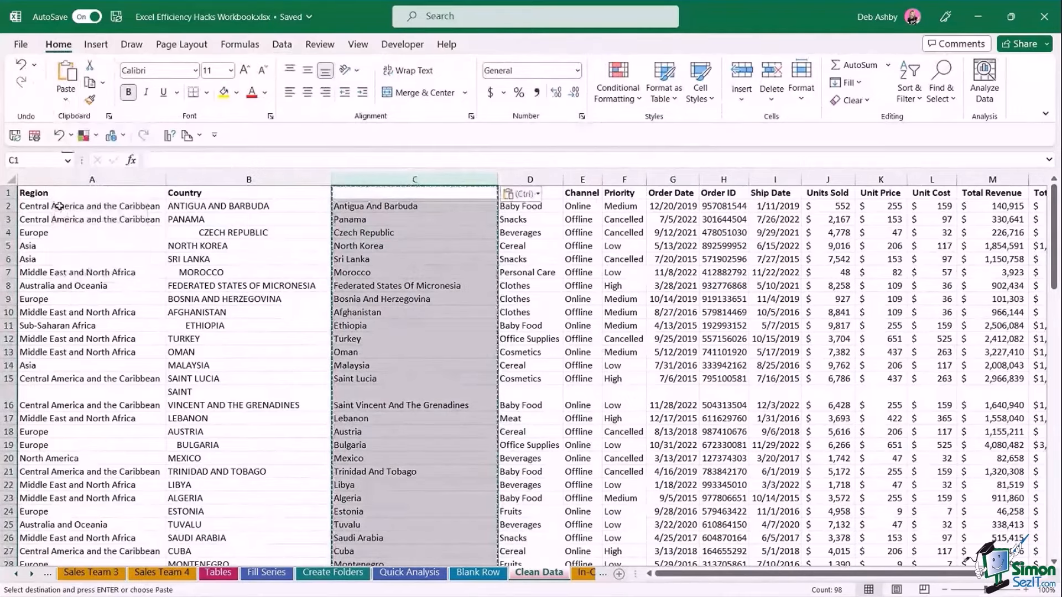
pyautogui.press('Escape')
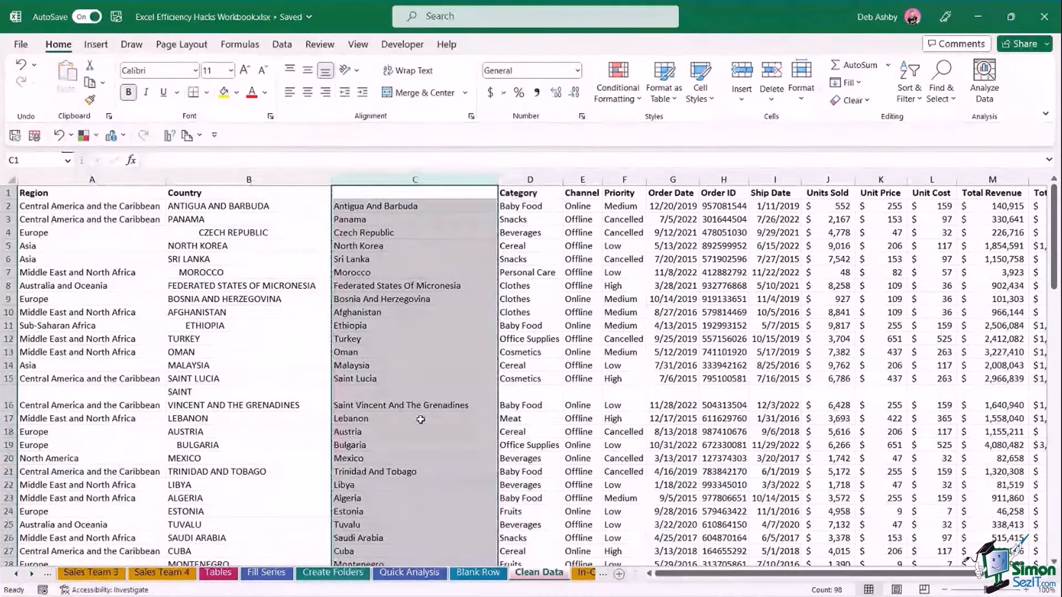
# Delete the original uppercase Country column B.
pyautogui.click(249, 179)
pyautogui.rightClick(249, 179)
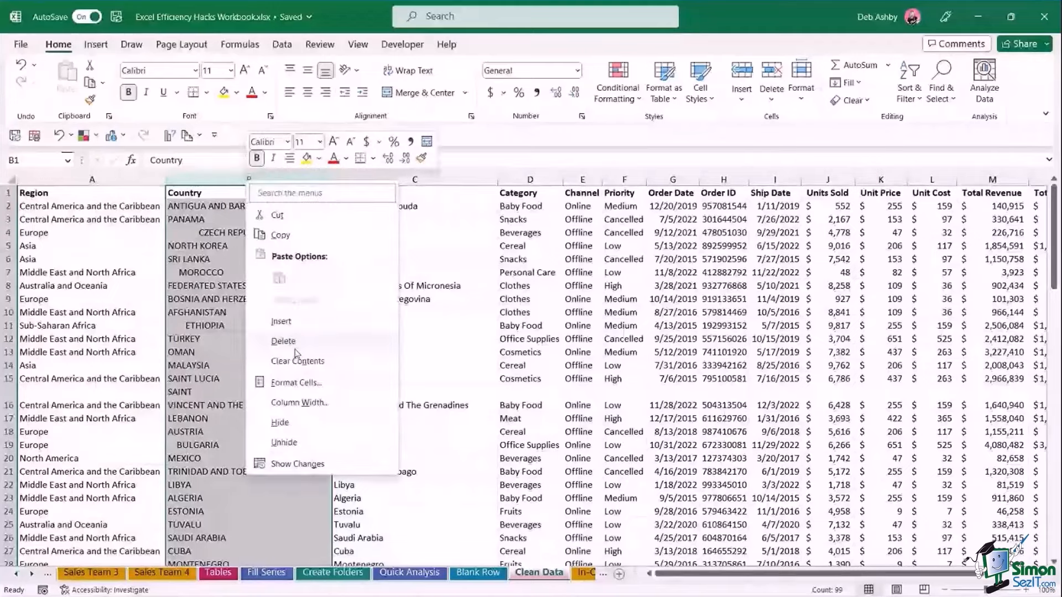
pyautogui.click(283, 341)
pyautogui.press('Down')
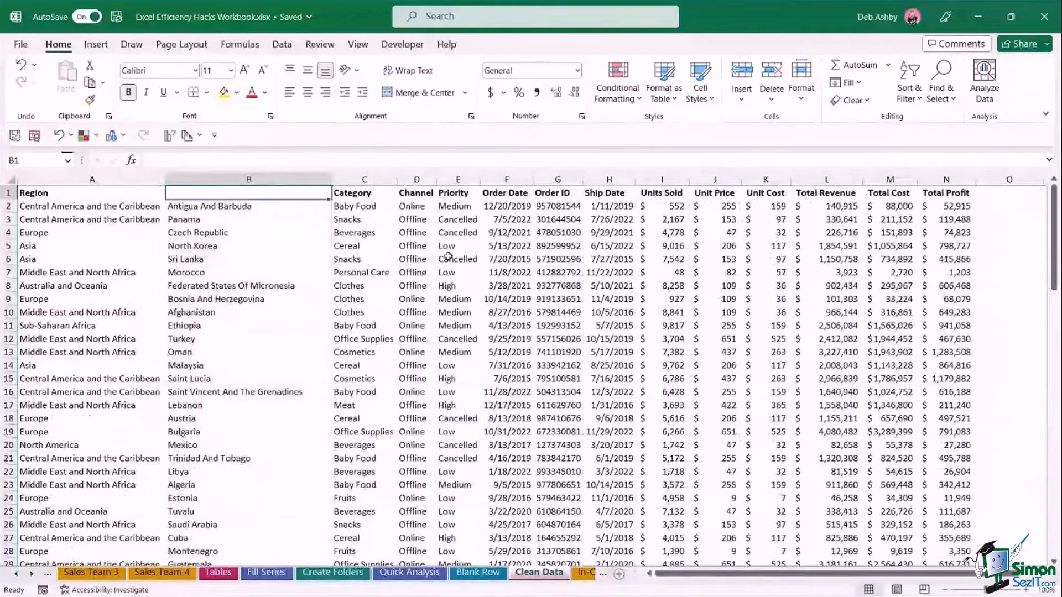
pyautogui.click(430, 374)
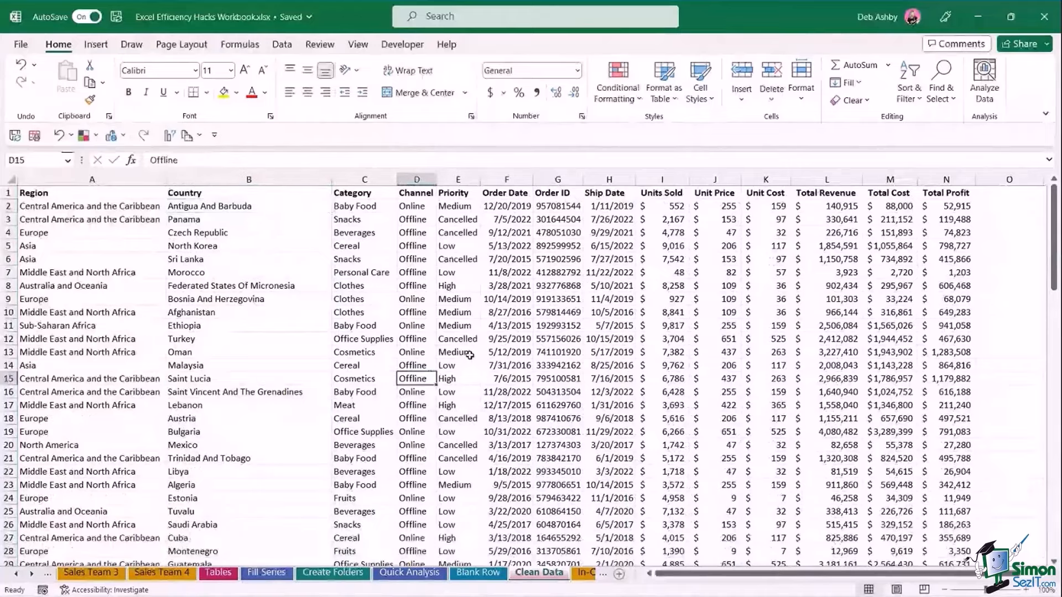
pyautogui.click(474, 297)
pyautogui.click(477, 288)
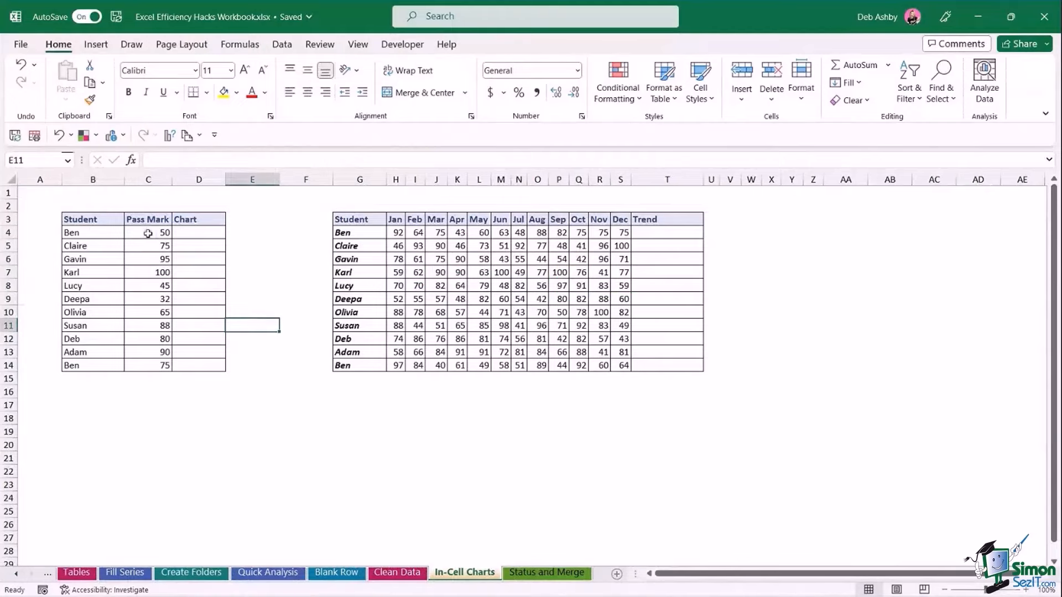
# Try Quick Analysis data bars on Pass Mark values C4:C14, then undo them.
pyautogui.moveTo(147, 232); pyautogui.dragTo(155, 365)
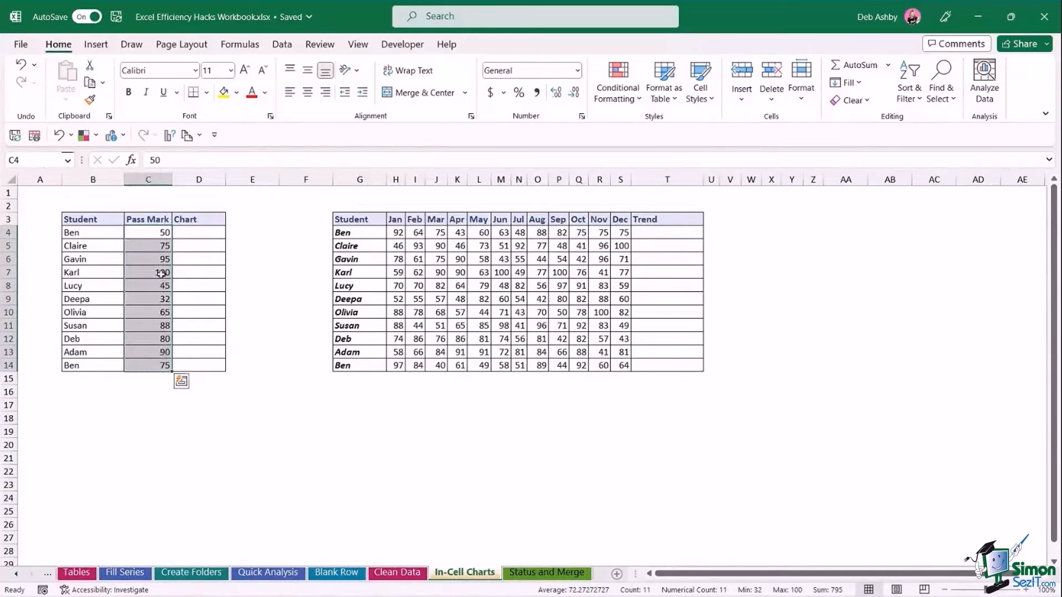
pyautogui.click(182, 382)
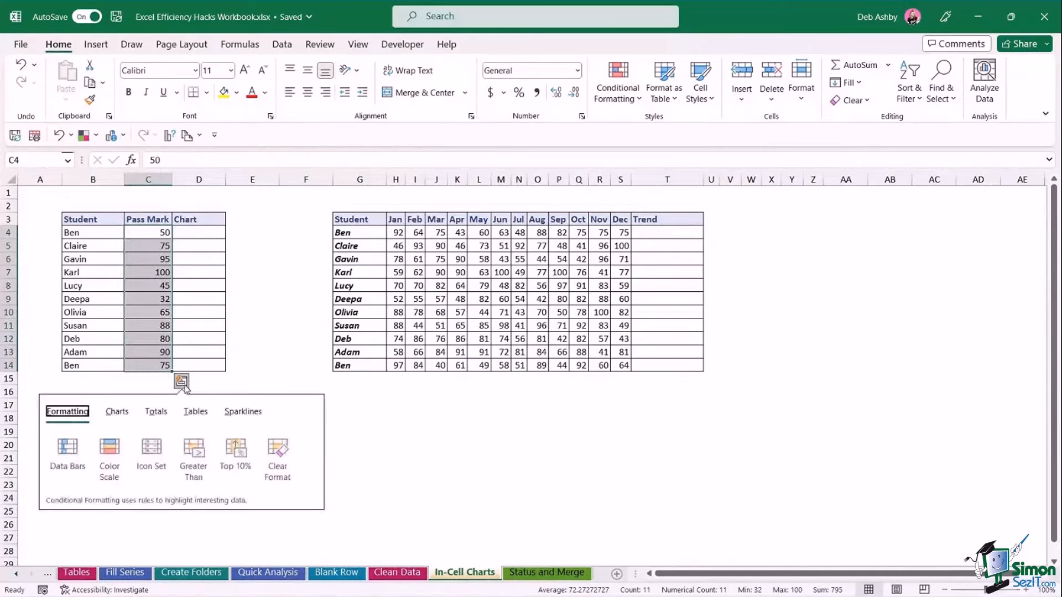
pyautogui.click(68, 449)
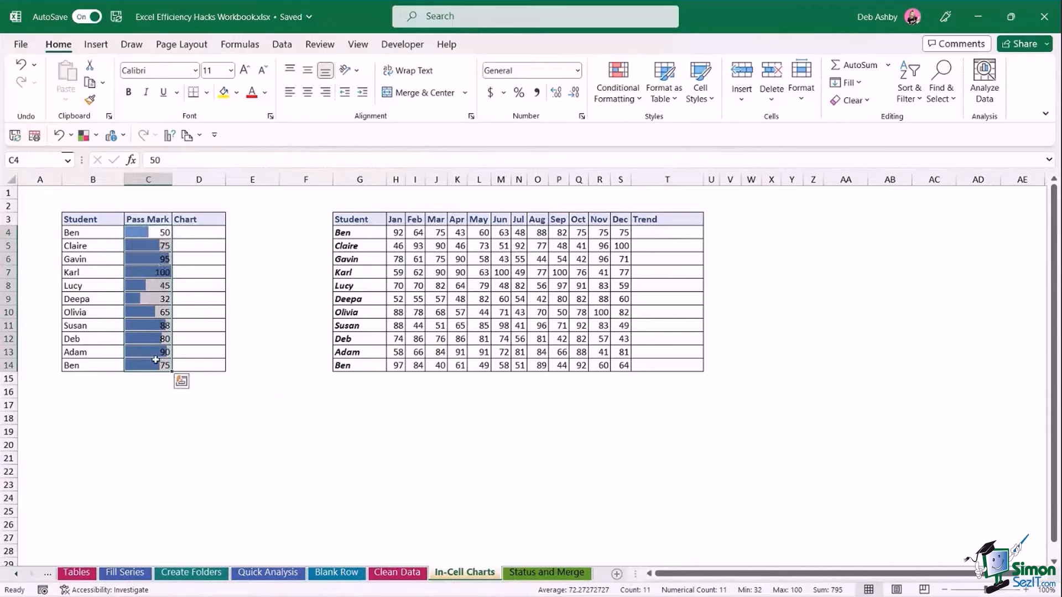
pyautogui.click(206, 231)
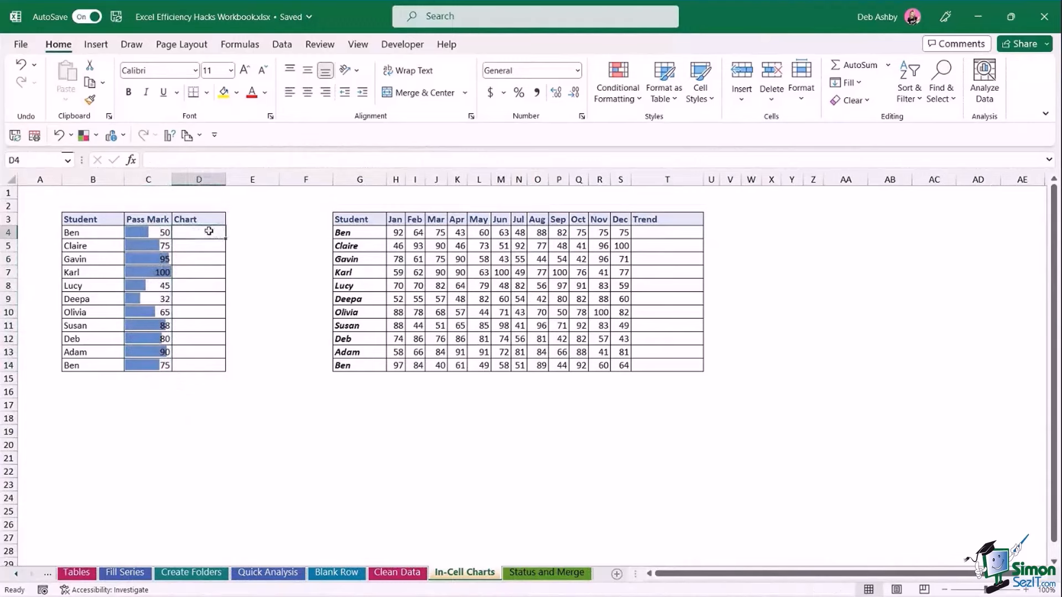
pyautogui.moveTo(209, 231); pyautogui.dragTo(209, 366)
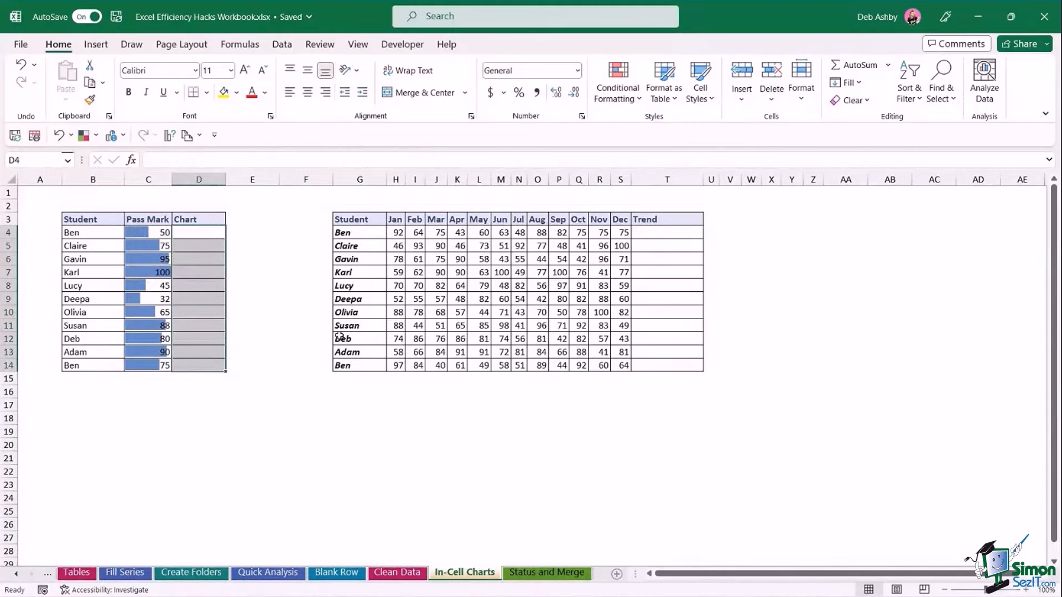
pyautogui.hotkey('ctrl', 'z')
pyautogui.click(293, 262)
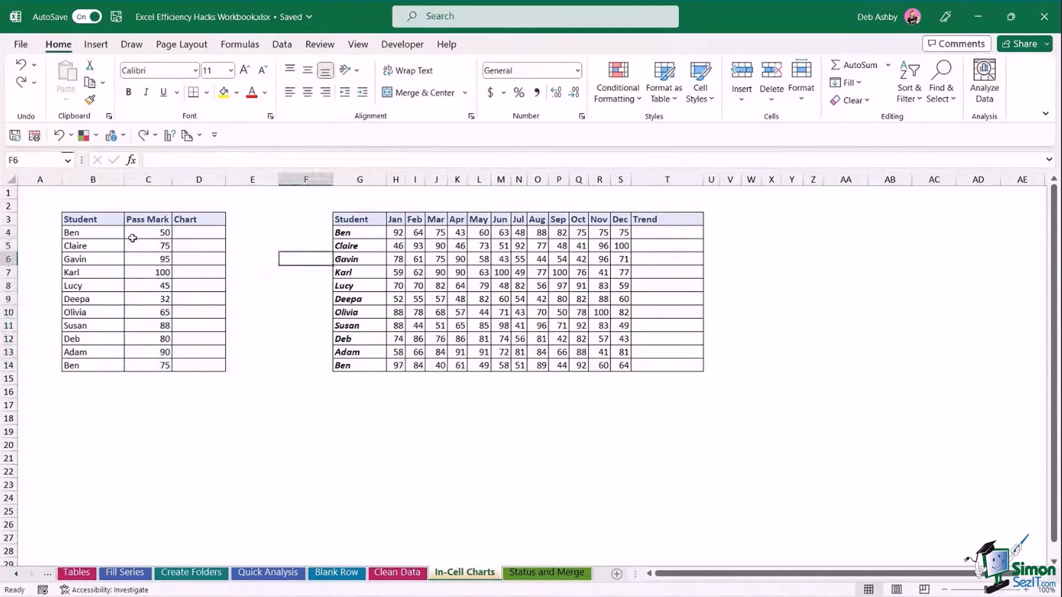
# Enter =REPT("|",C4) in D4 and fill it down to D14.
pyautogui.moveTo(132, 238); pyautogui.dragTo(157, 365)
pyautogui.moveTo(206, 231); pyautogui.dragTo(209, 363)
pyautogui.click(204, 233)
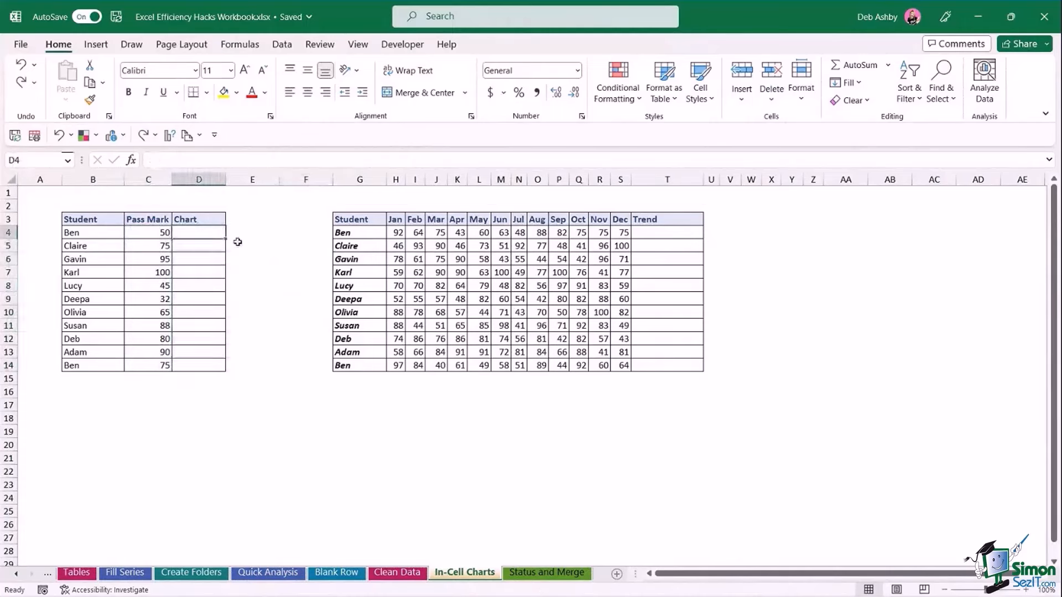
pyautogui.write('=rept')
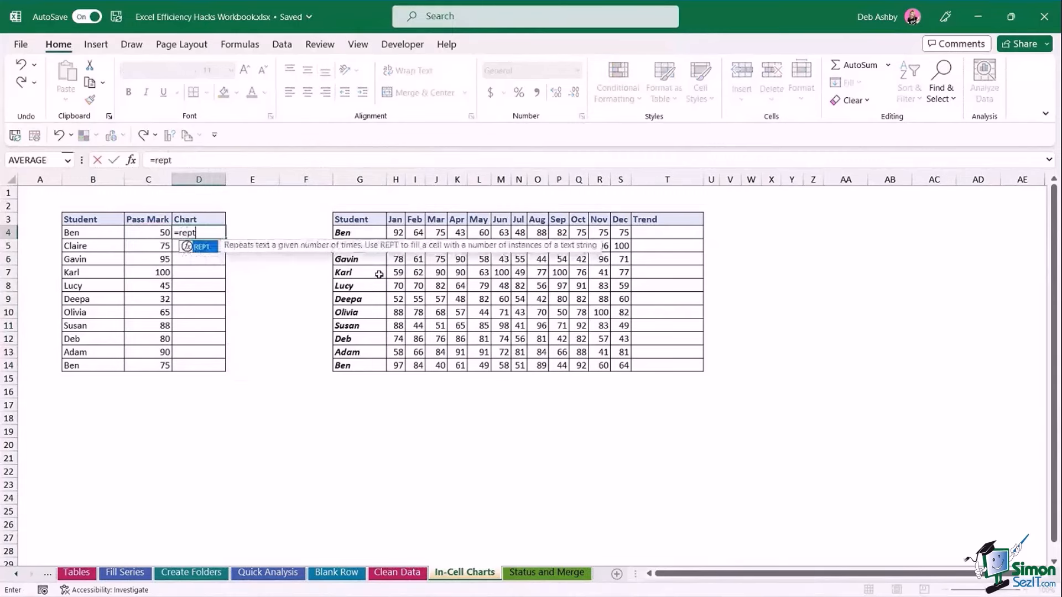
pyautogui.press('Tab')
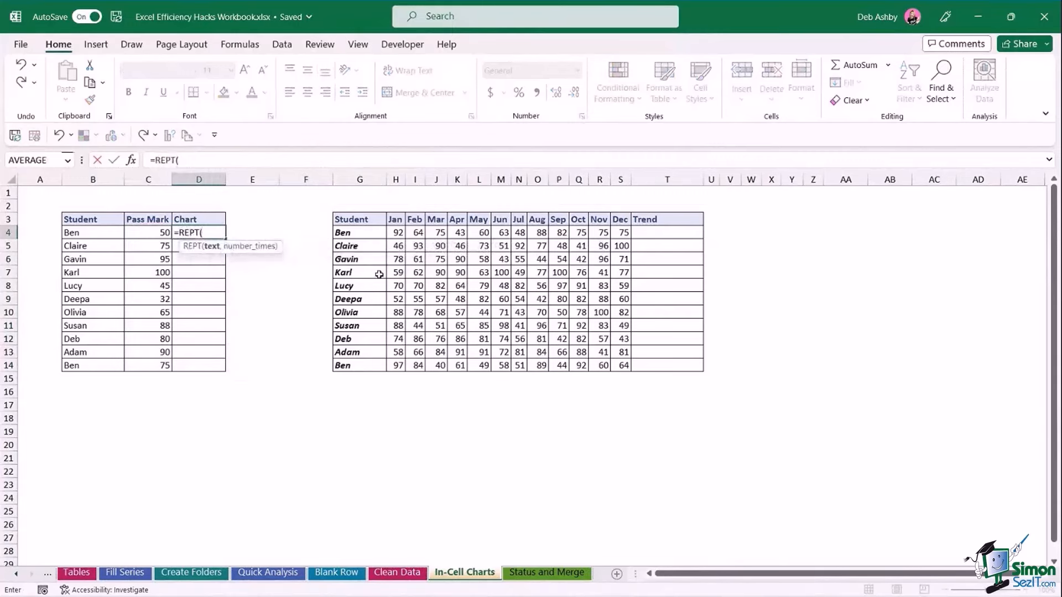
pyautogui.write('"|"')
pyautogui.write(',')
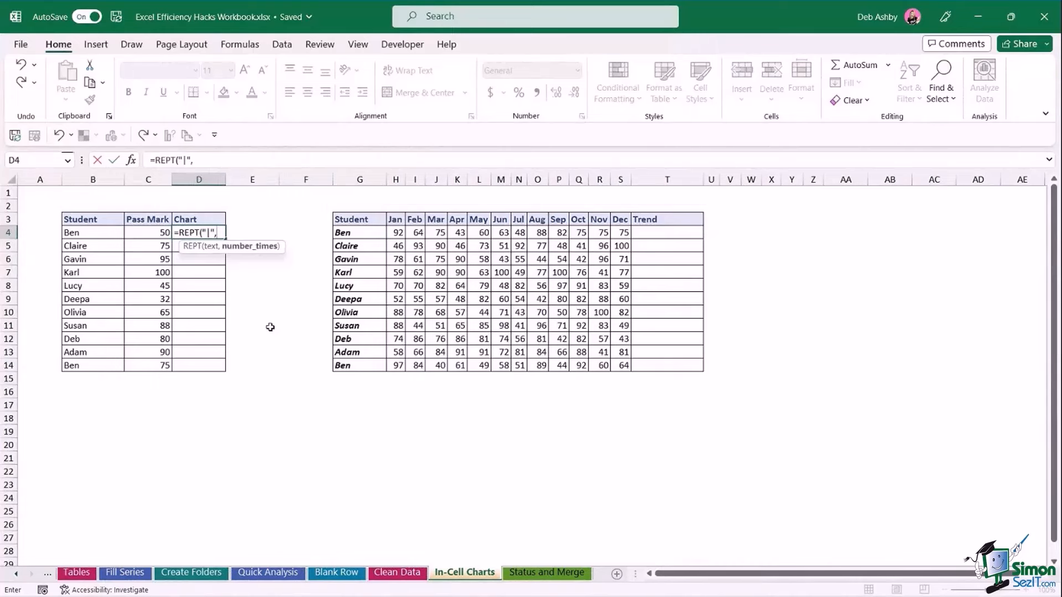
pyautogui.click(152, 234)
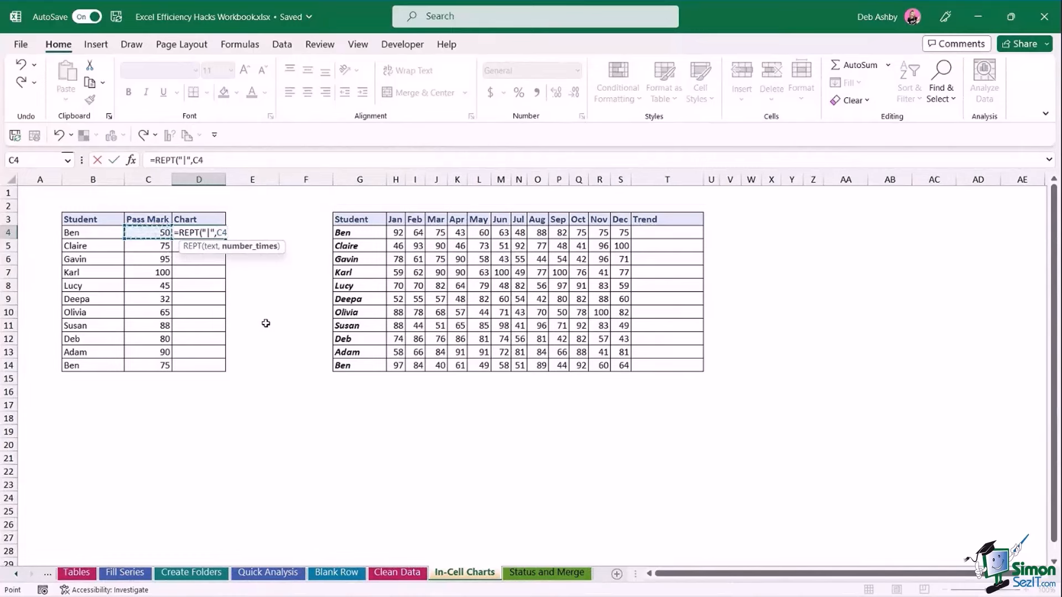
pyautogui.write(')')
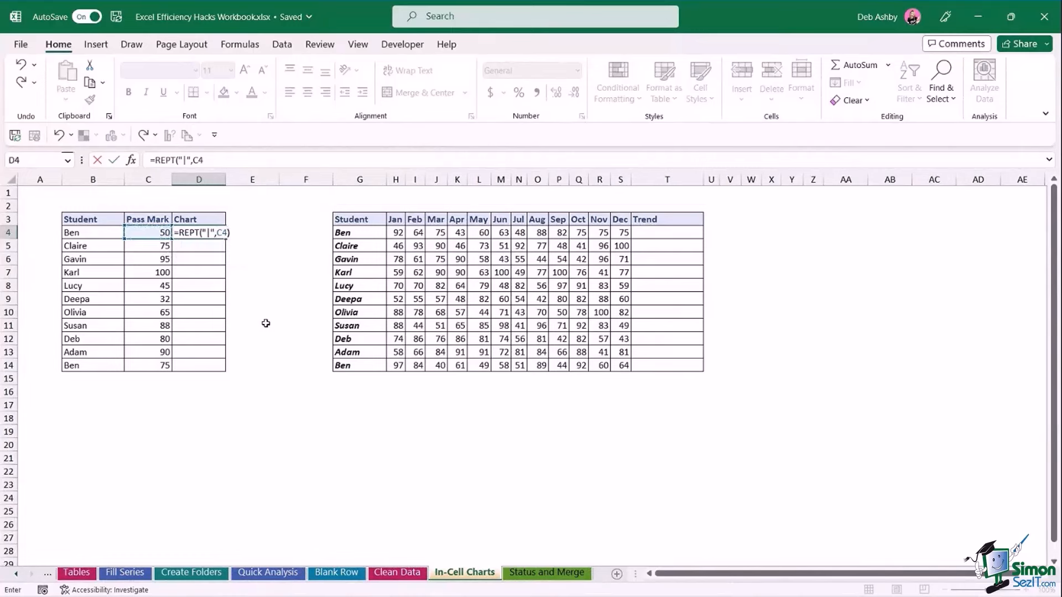
pyautogui.press('Return')
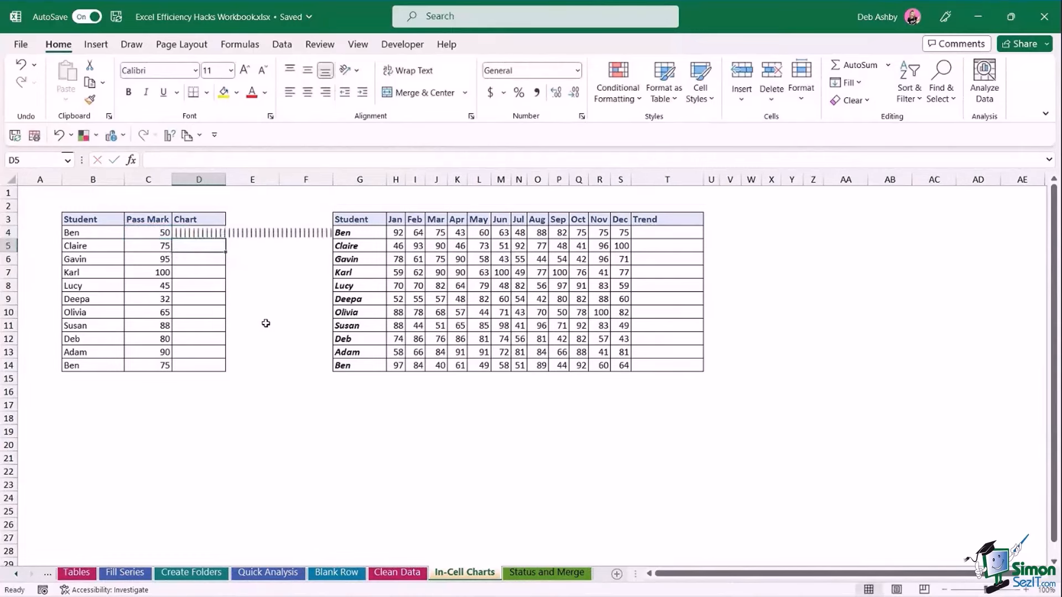
pyautogui.click(211, 234)
pyautogui.moveTo(226, 239); pyautogui.dragTo(227, 371)
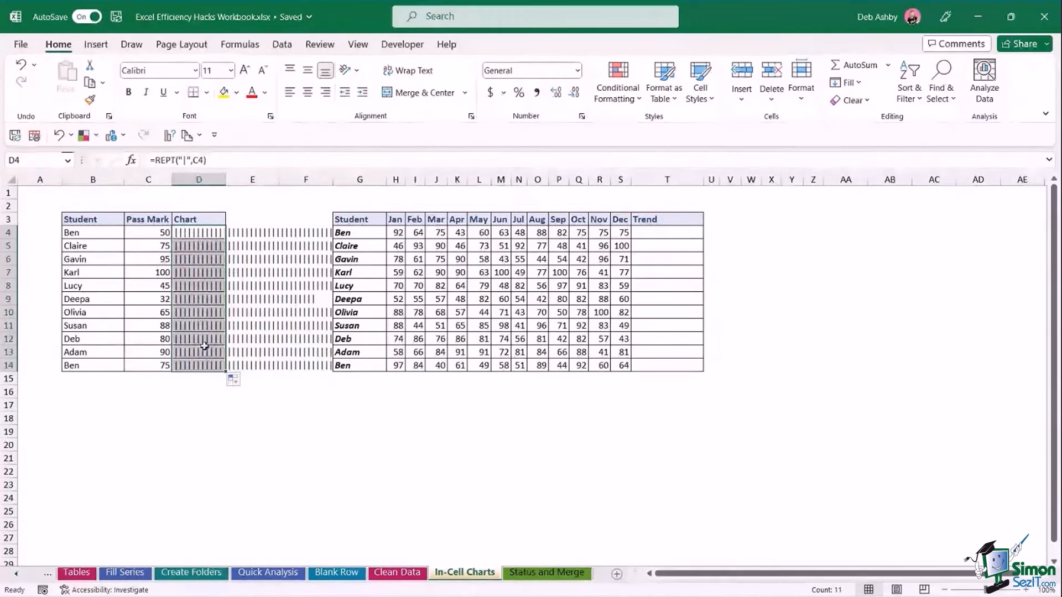
# Set the chart cells' font to Playbill and widen column D.
pyautogui.click(160, 71)
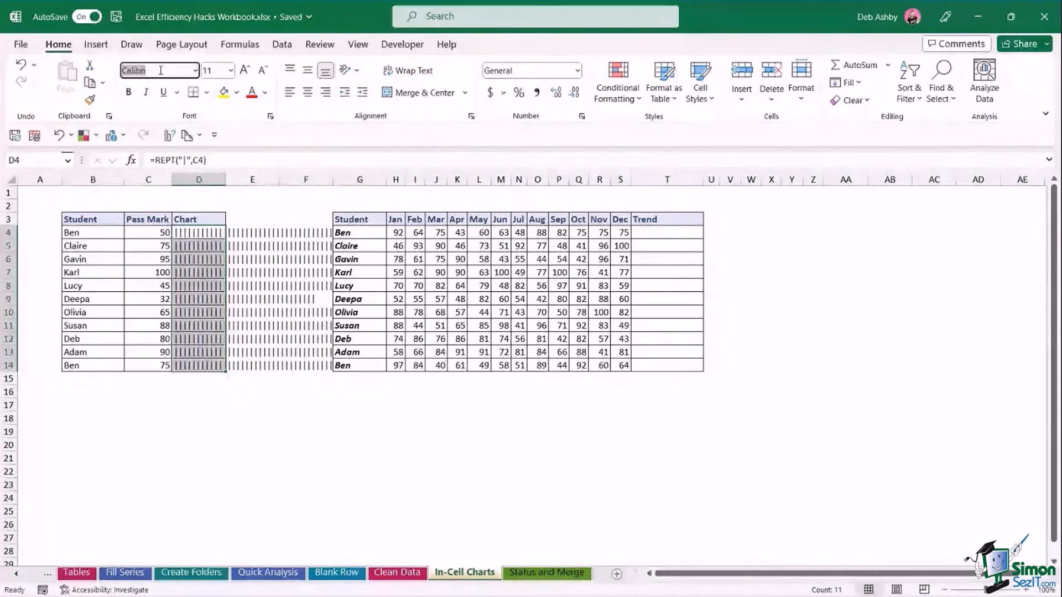
pyautogui.write('Playbill')
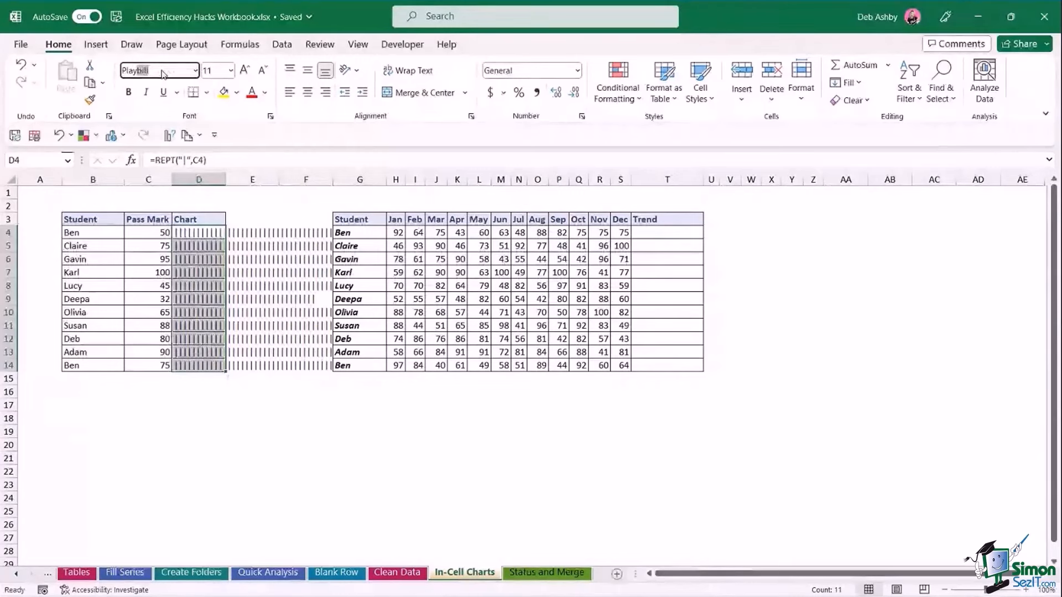
pyautogui.press('Return')
pyautogui.click(258, 246)
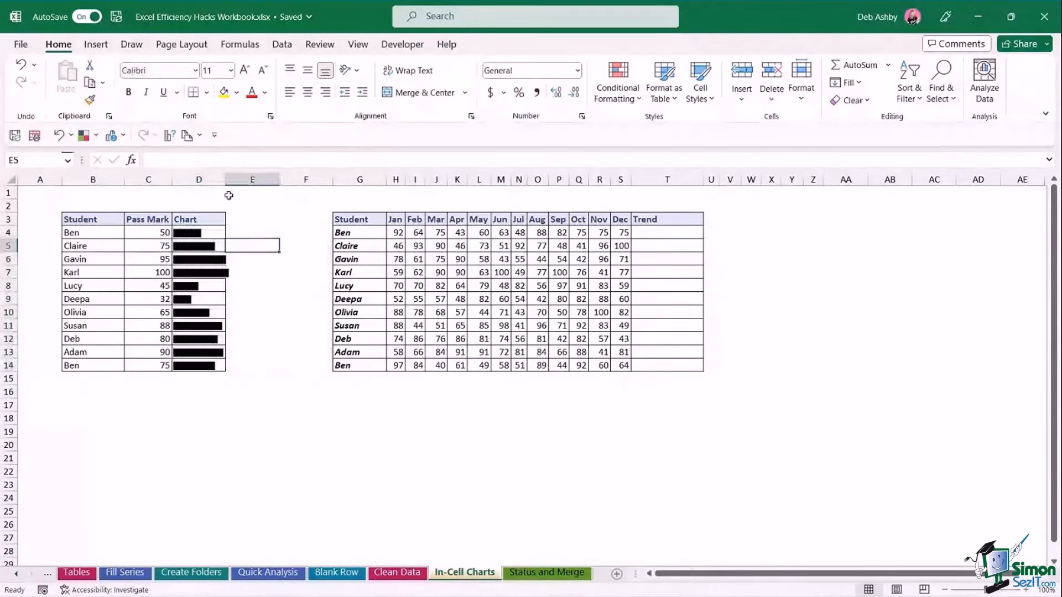
pyautogui.moveTo(225, 180); pyautogui.dragTo(231, 179)
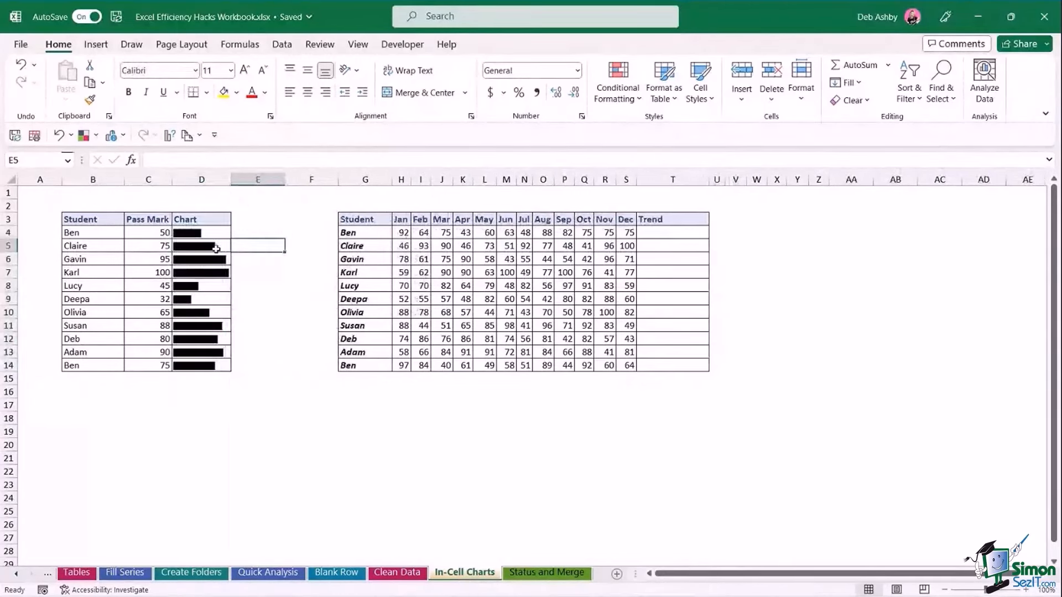
# Fill the chart bars in D4:D14 with crimson.
pyautogui.moveTo(210, 233); pyautogui.dragTo(211, 366)
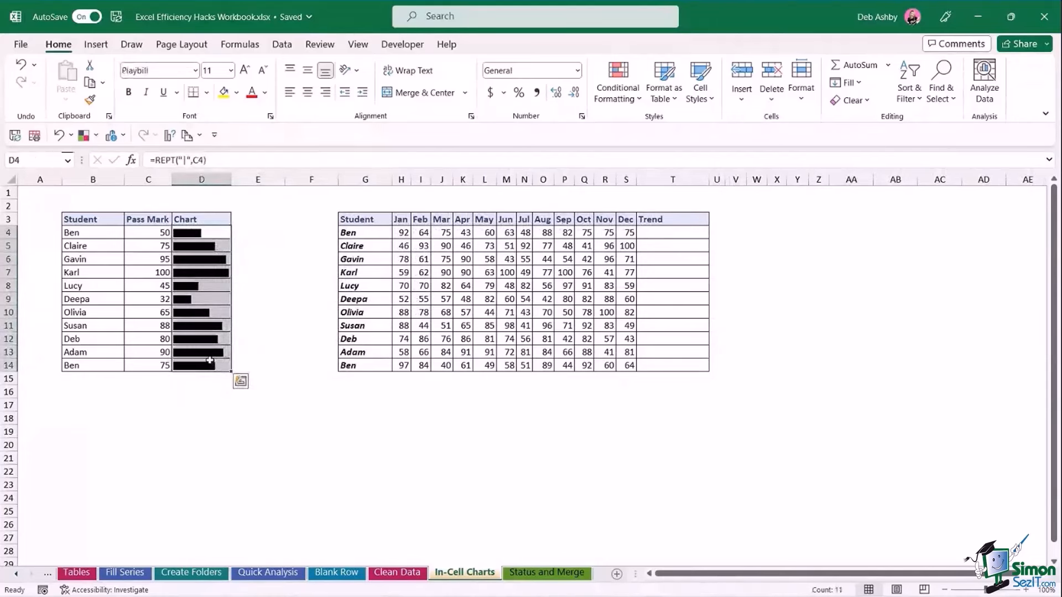
pyautogui.click(237, 93)
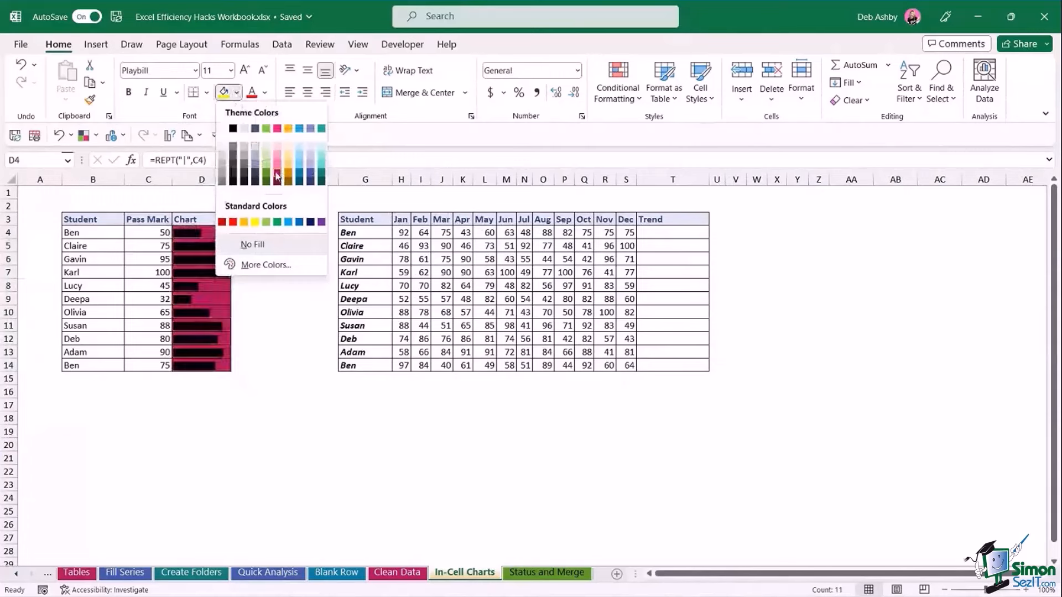
pyautogui.click(142, 246)
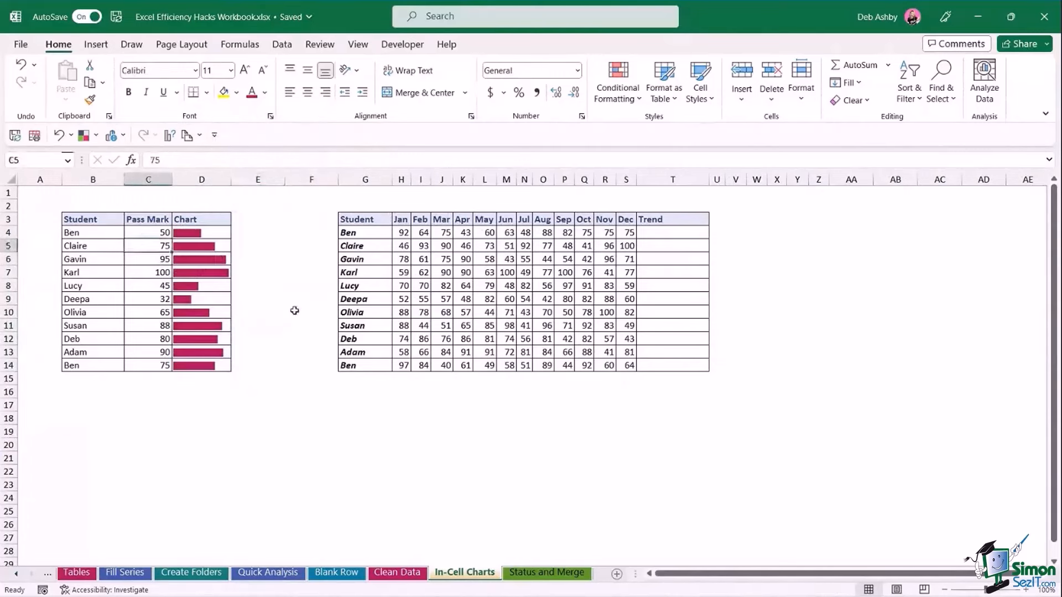
# Change Claire's pass mark to 30 and check the bar formula in D4.
pyautogui.write('30')
pyautogui.press('Return')
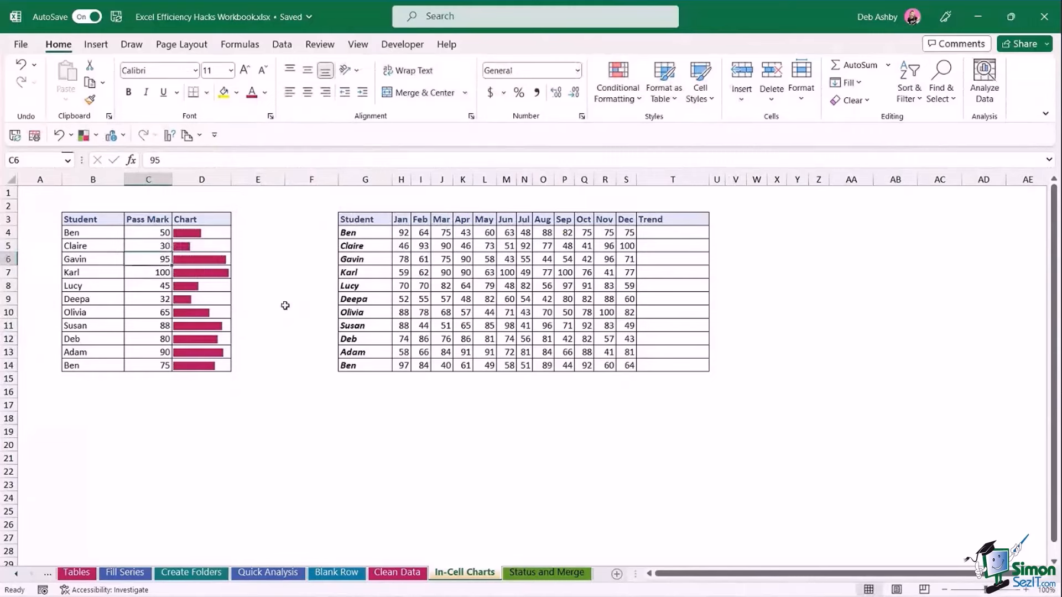
pyautogui.moveTo(156, 233); pyautogui.dragTo(160, 365)
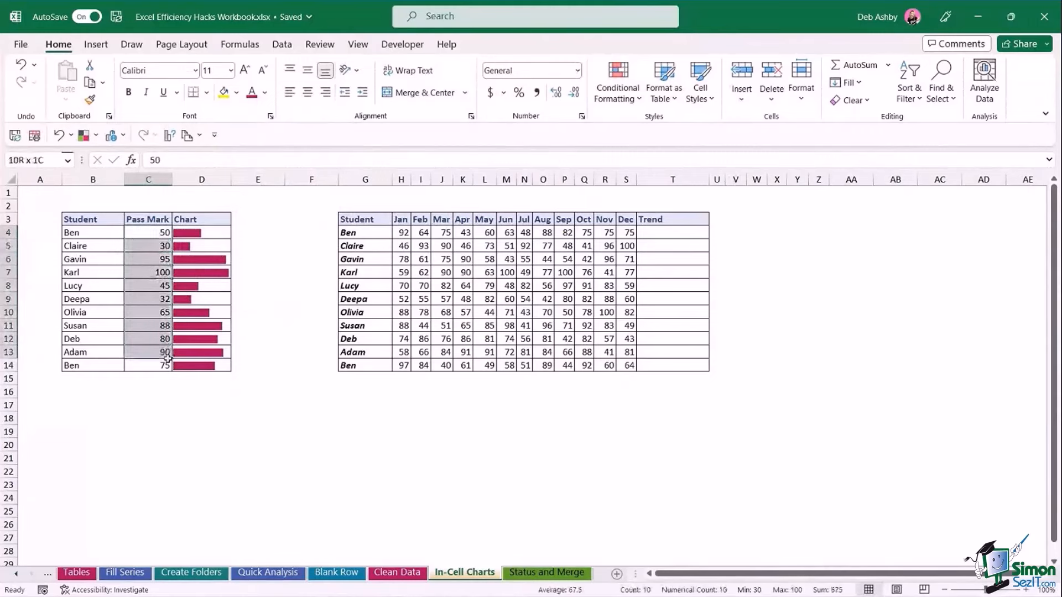
pyautogui.click(226, 232)
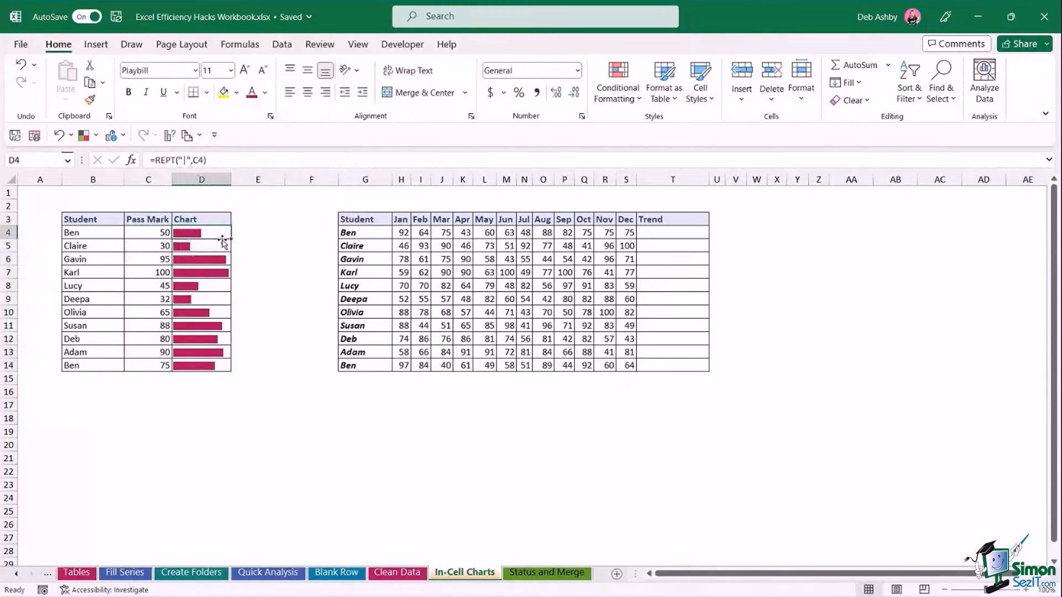
# Point out the student names, Ben's monthly scores and the first Trend cell T4.
pyautogui.click(264, 285)
pyautogui.click(261, 246)
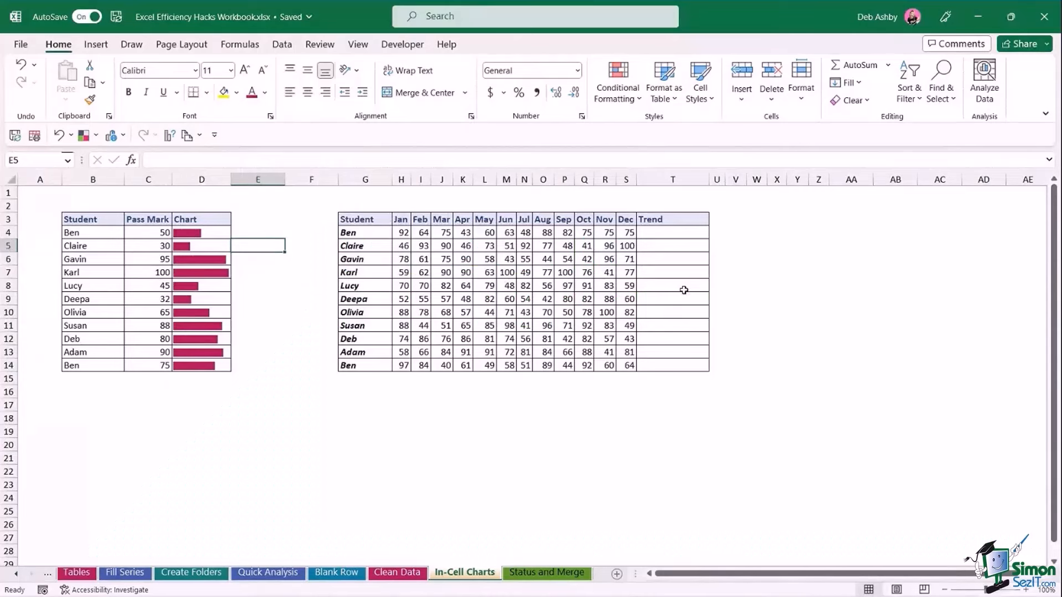
pyautogui.click(683, 233)
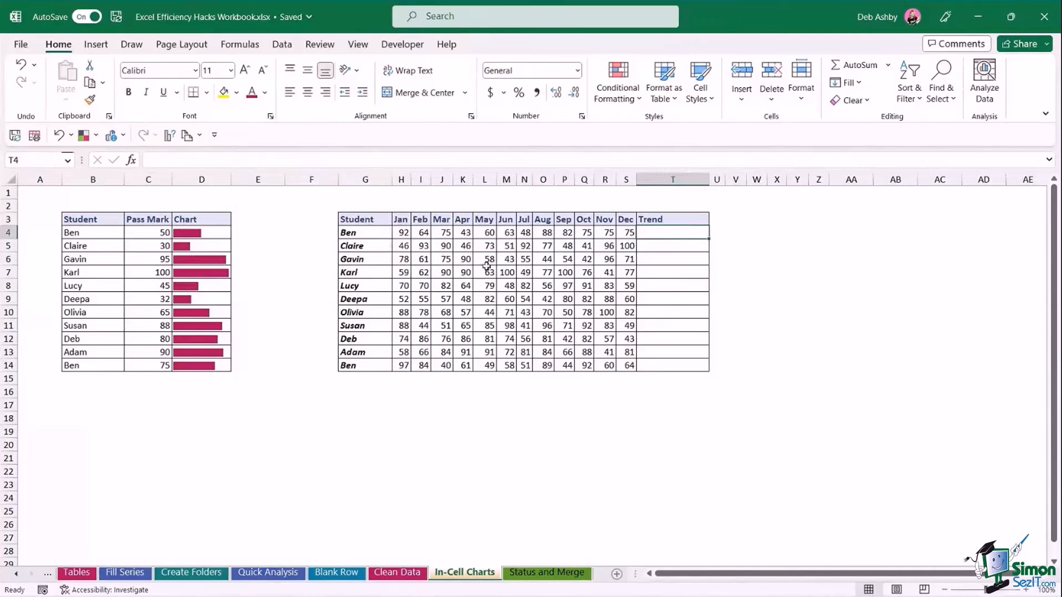
pyautogui.click(443, 273)
pyautogui.moveTo(364, 234); pyautogui.dragTo(365, 365)
pyautogui.click(405, 236)
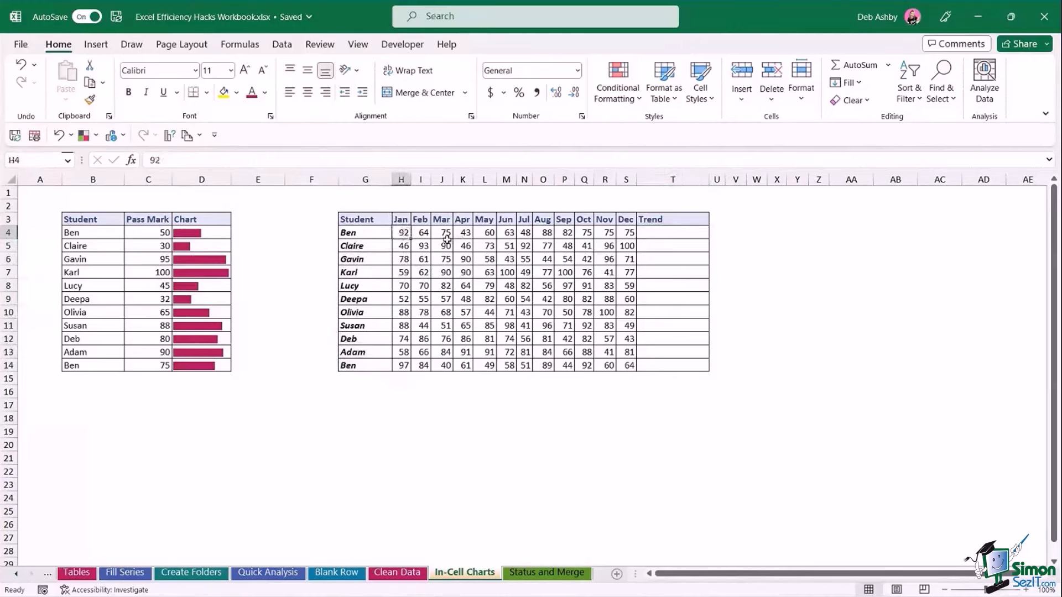
pyautogui.click(423, 232)
pyautogui.click(444, 233)
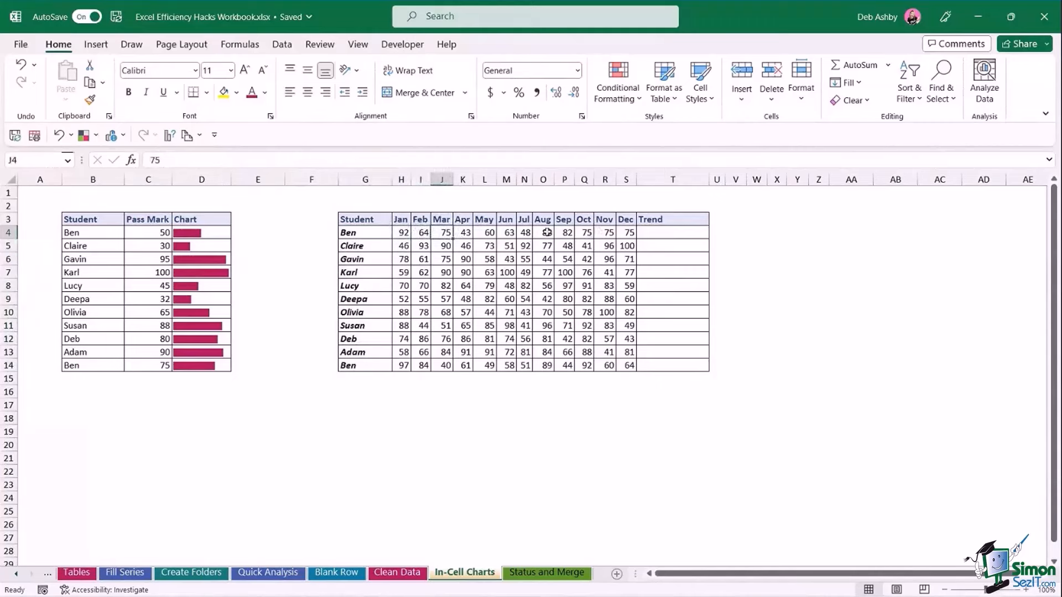
pyautogui.click(405, 233)
pyautogui.click(422, 232)
pyautogui.click(441, 233)
pyautogui.click(463, 233)
pyautogui.click(484, 232)
pyautogui.click(506, 233)
pyautogui.click(525, 233)
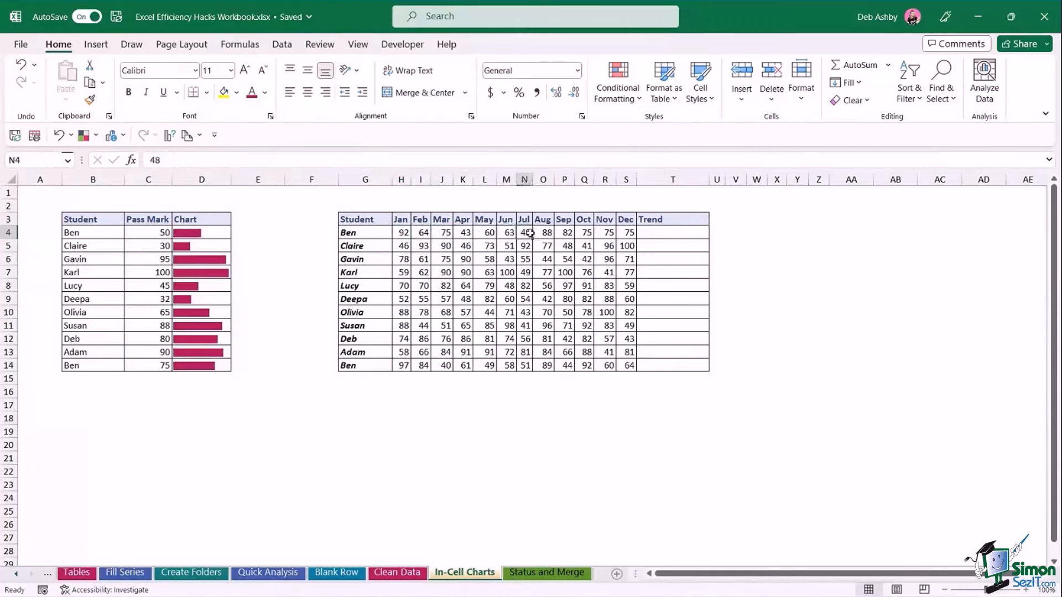
pyautogui.click(544, 233)
pyautogui.click(649, 233)
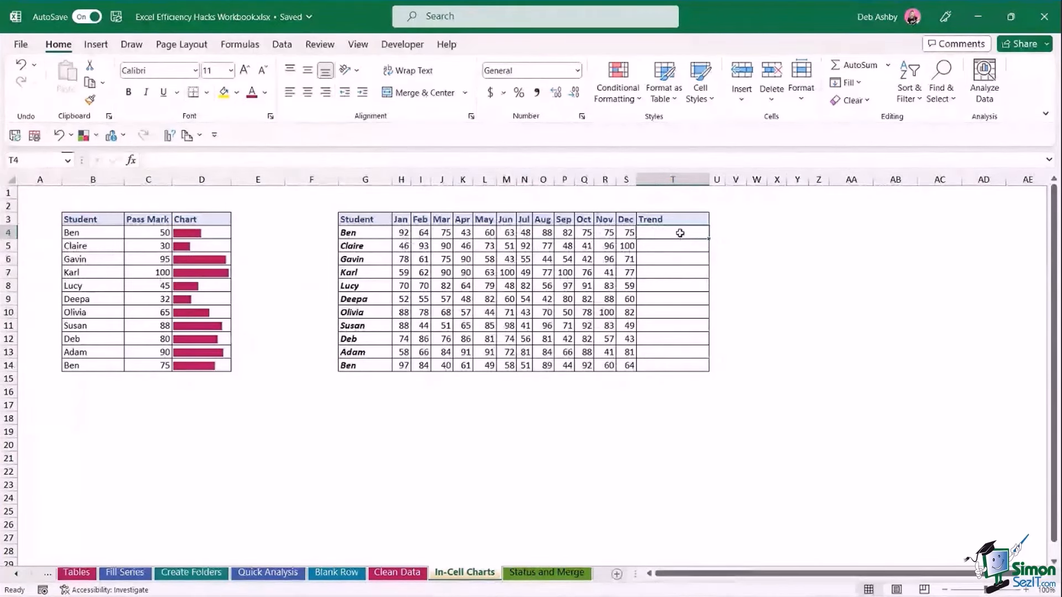
# Select the monthly scores H4:S14 and bring up the Insert KeyTips with Alt, N.
pyautogui.moveTo(401, 232); pyautogui.dragTo(621, 367)
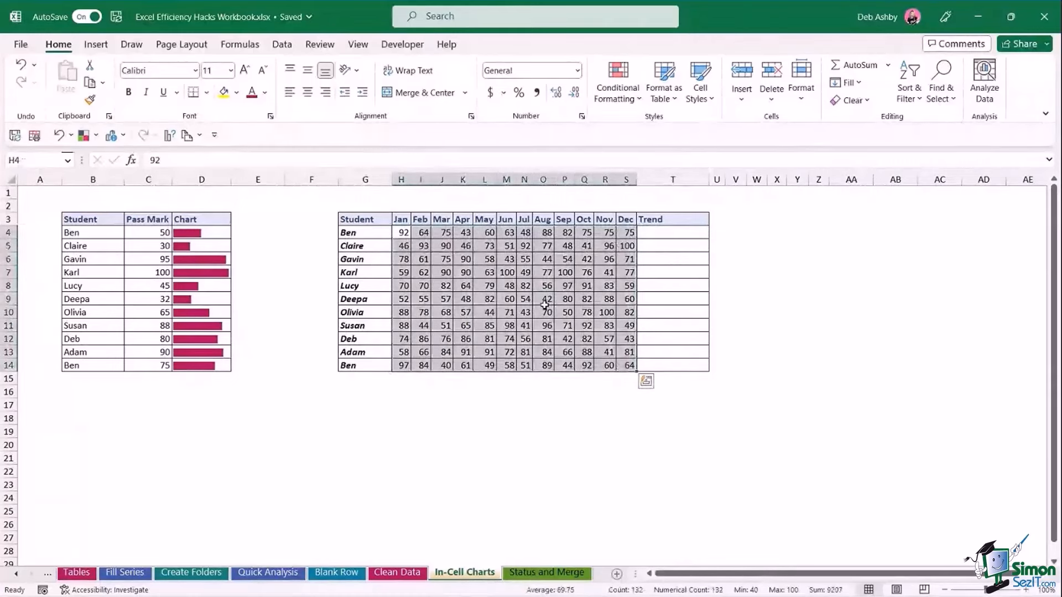
pyautogui.press('alt')
pyautogui.press('n')
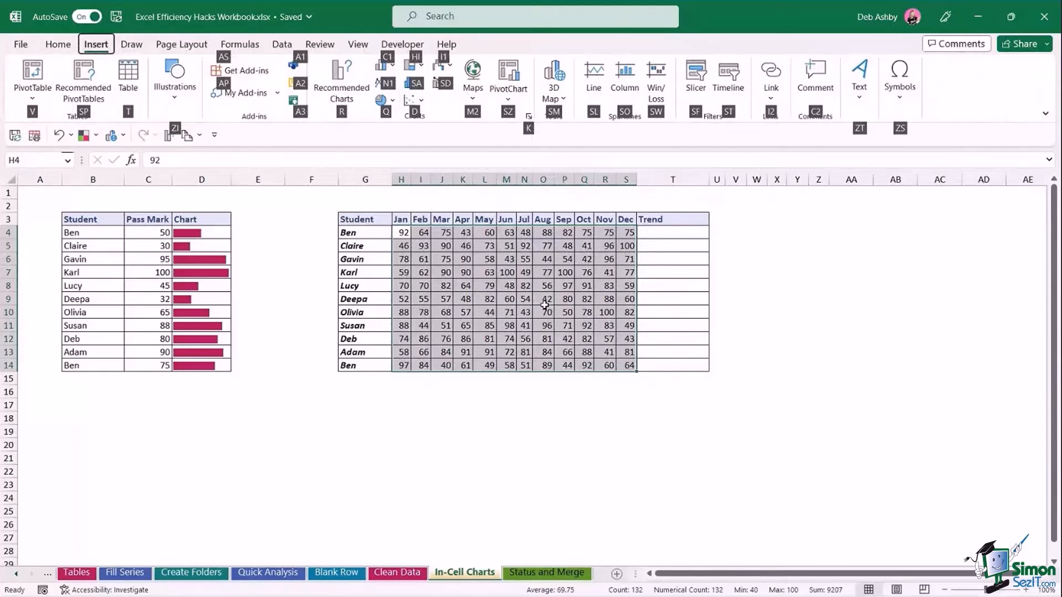
# Create line sparklines from the scores with location range T4:T14.
pyautogui.press('s')
pyautogui.press('l')
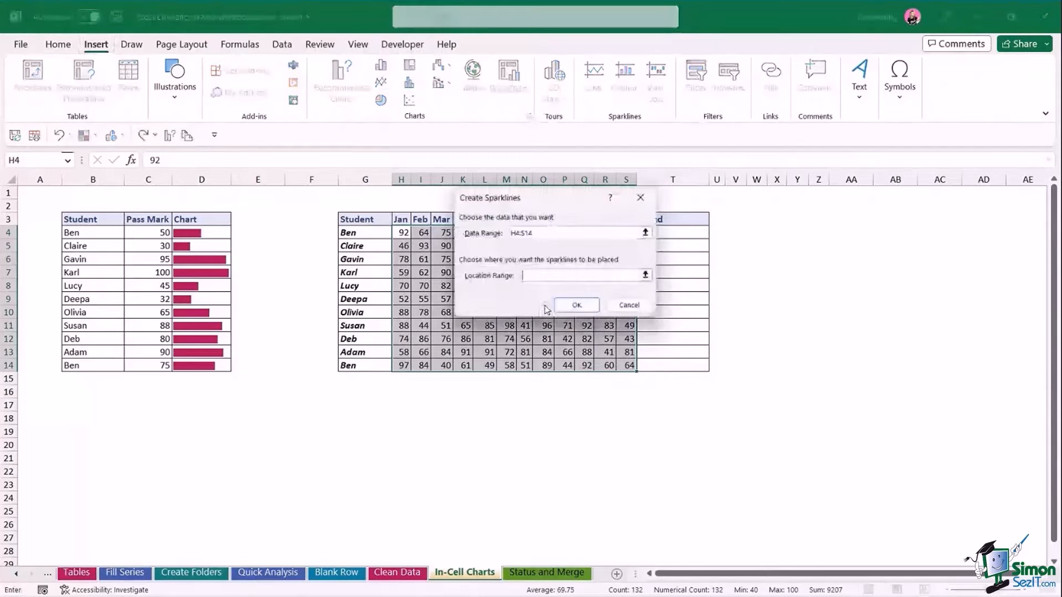
pyautogui.moveTo(556, 198); pyautogui.dragTo(452, 206)
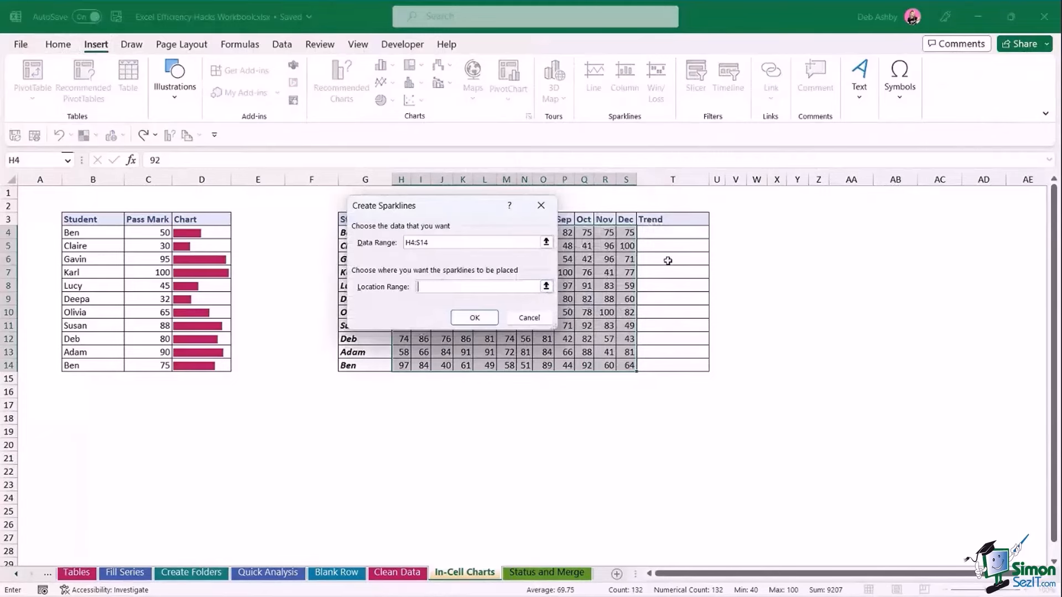
pyautogui.moveTo(672, 232); pyautogui.dragTo(671, 363)
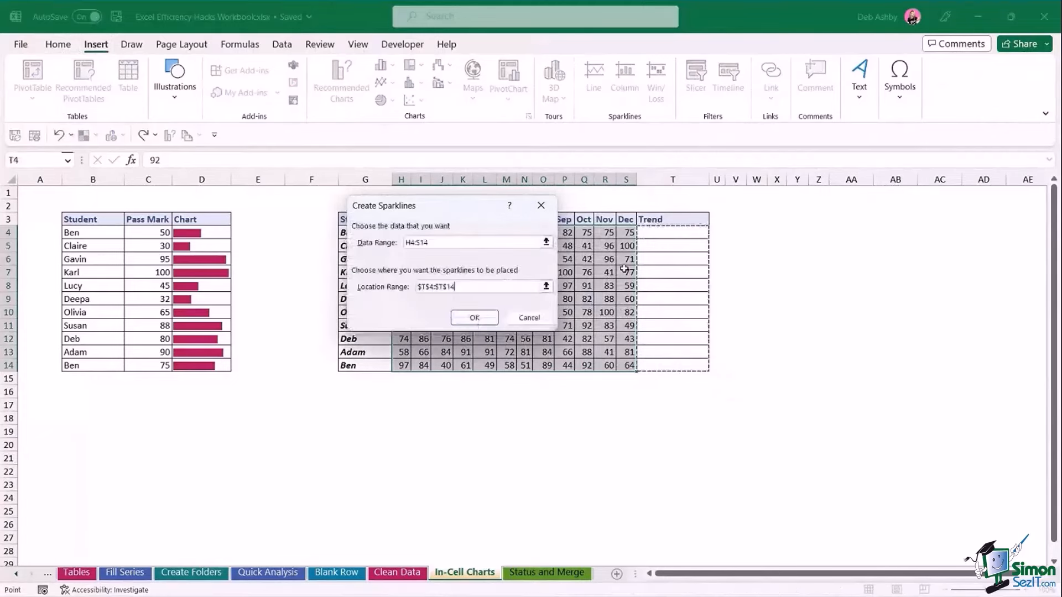
pyautogui.click(472, 320)
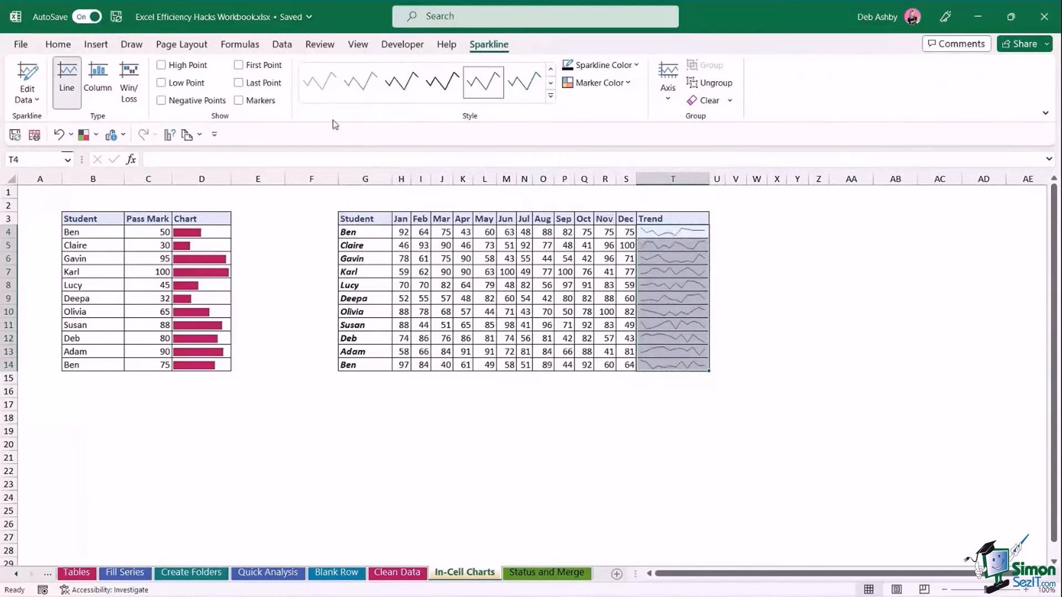
# Turn on markers for the Trend sparklines.
pyautogui.click(239, 101)
pyautogui.click(820, 285)
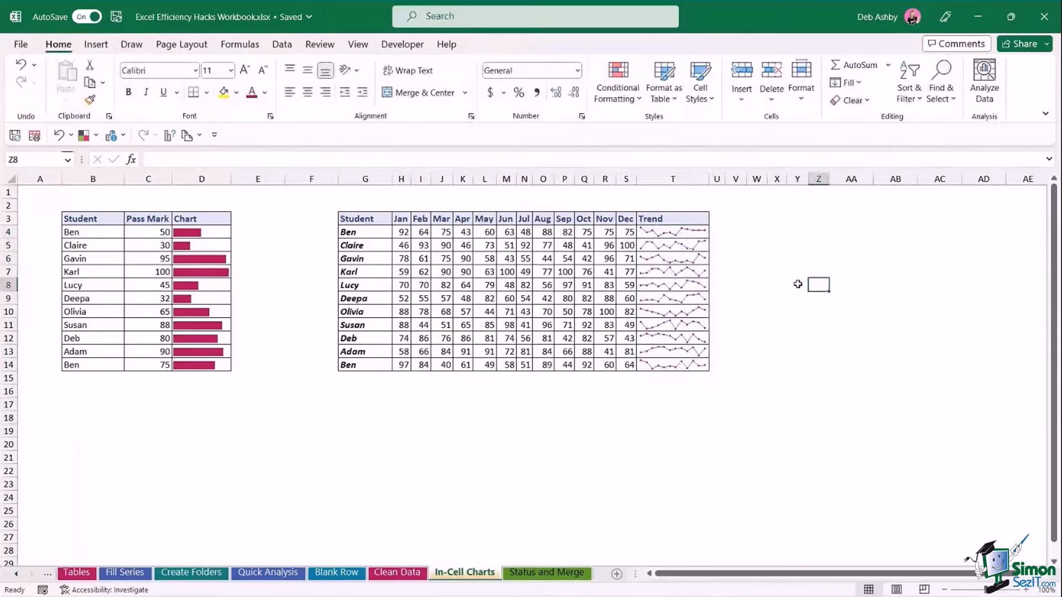
pyautogui.click(784, 258)
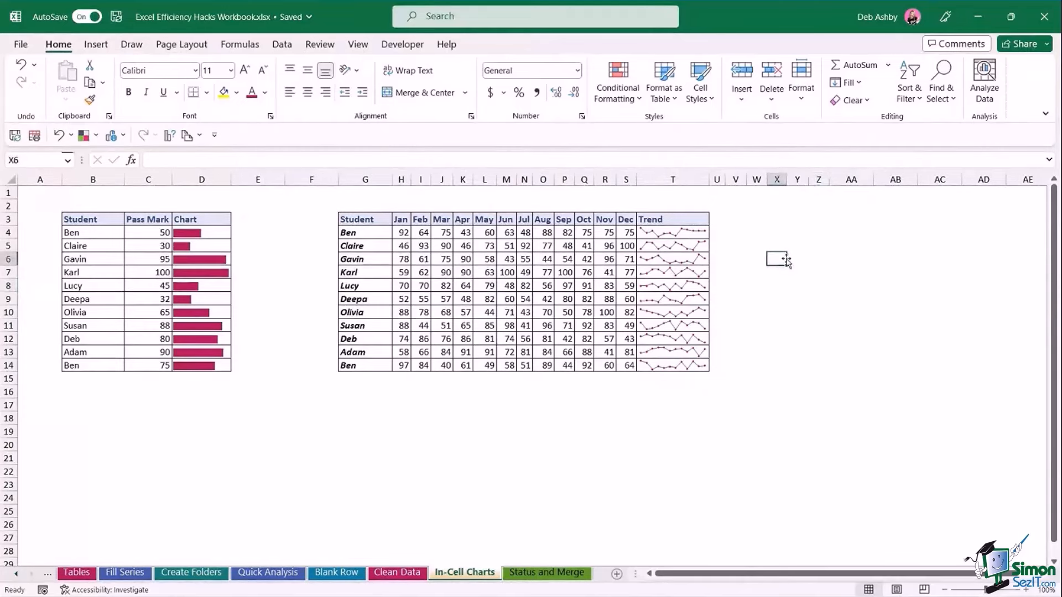
pyautogui.click(785, 244)
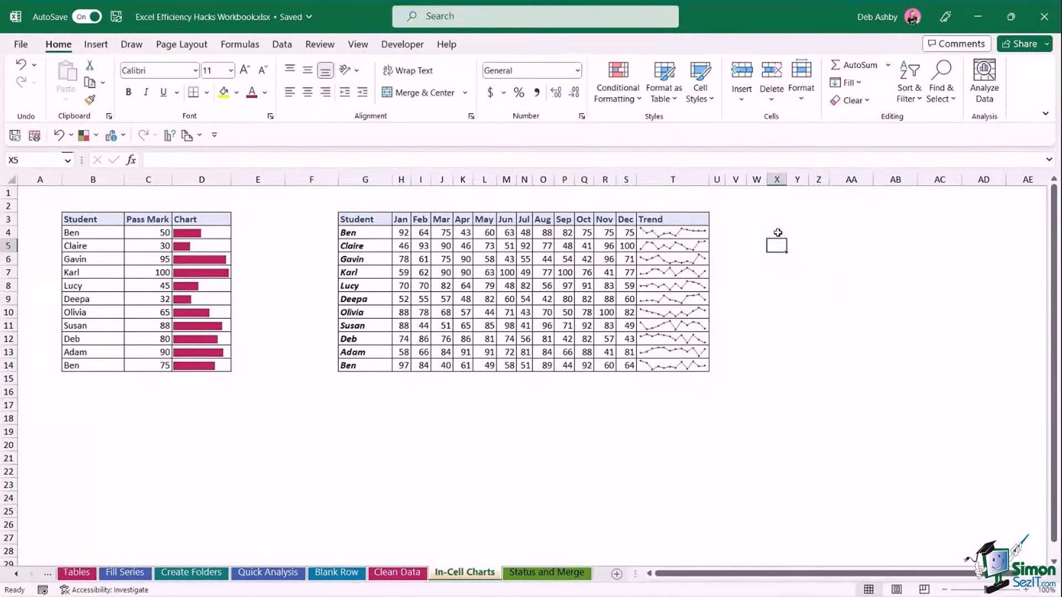
pyautogui.click(777, 233)
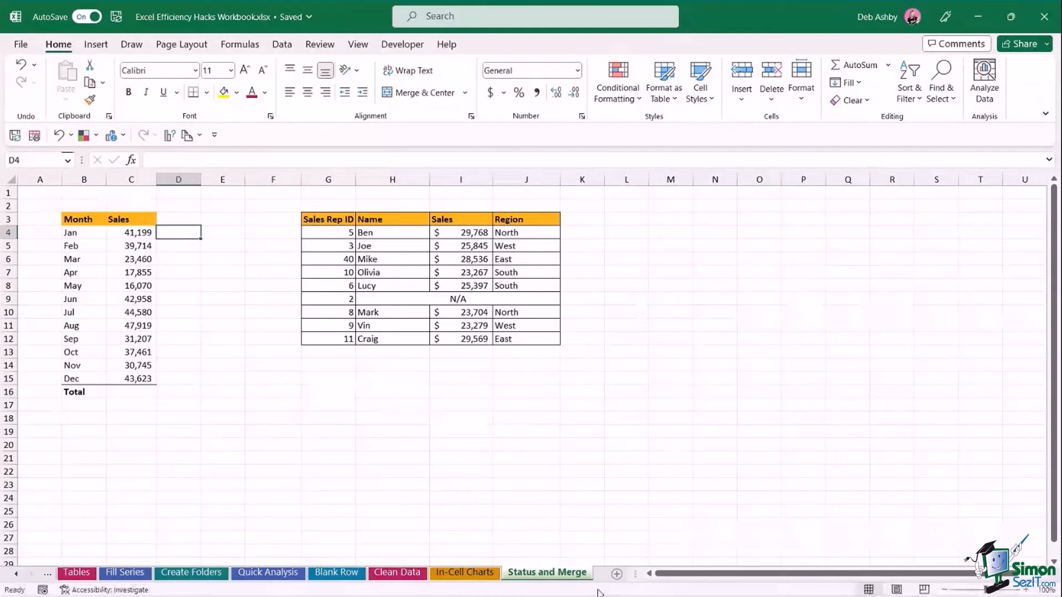
# Add Minimum, Maximum and Numerical Count to the status bar.
pyautogui.rightClick(599, 593)
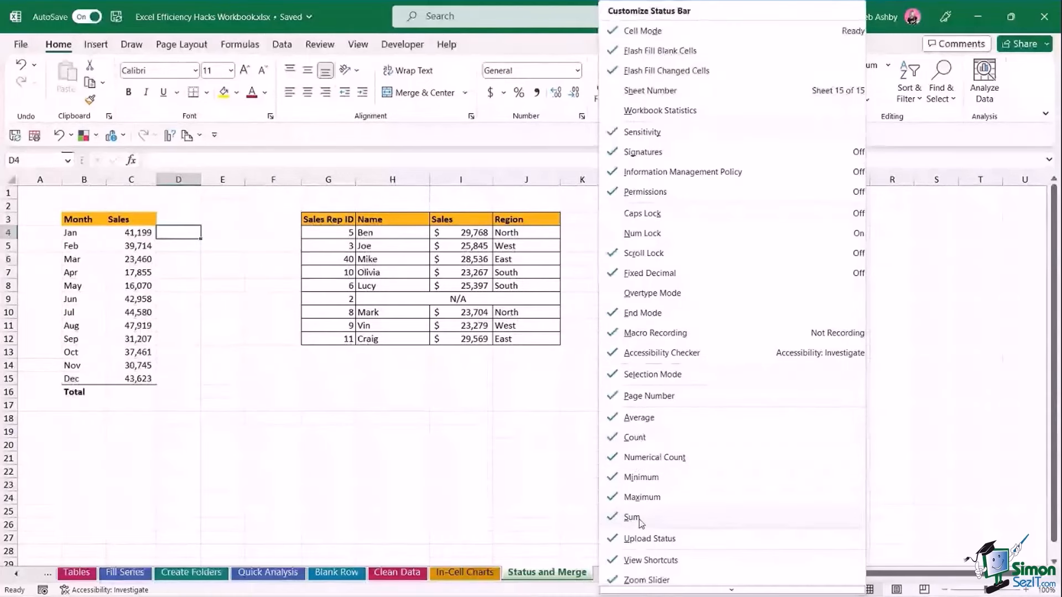
pyautogui.click(550, 472)
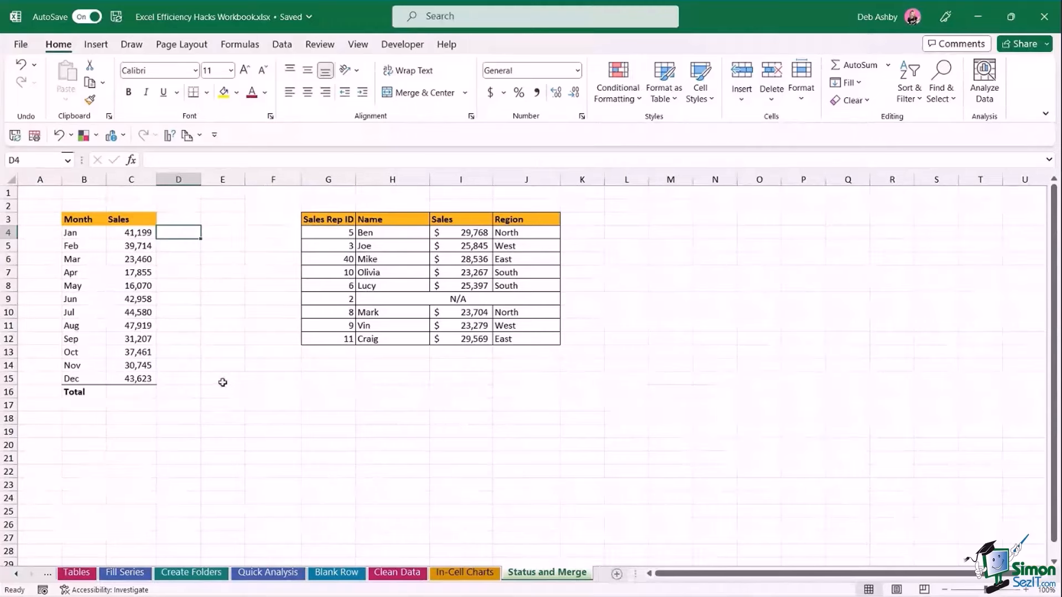
pyautogui.click(226, 431)
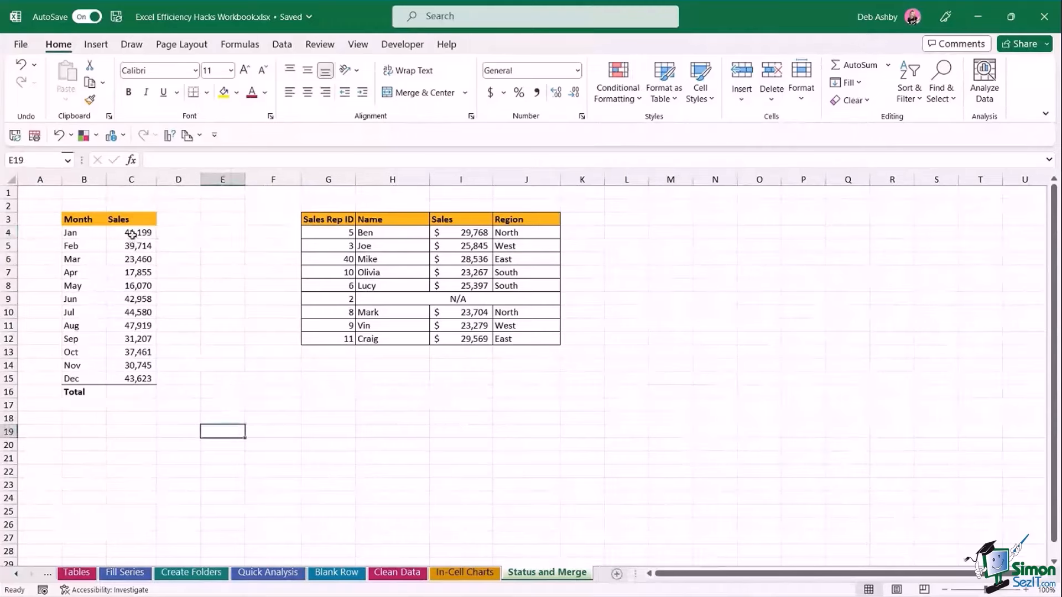
# Select sales values C4:C15 to see Minimum 16,070 and Maximum 47,919 in the status bar.
pyautogui.moveTo(132, 234); pyautogui.dragTo(136, 380)
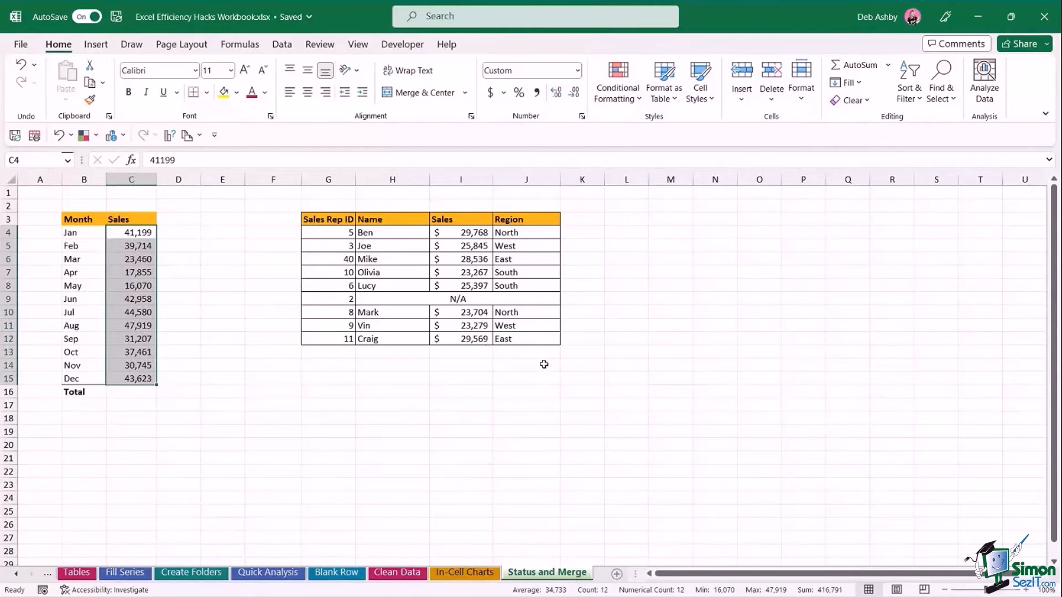
pyautogui.rightClick(481, 590)
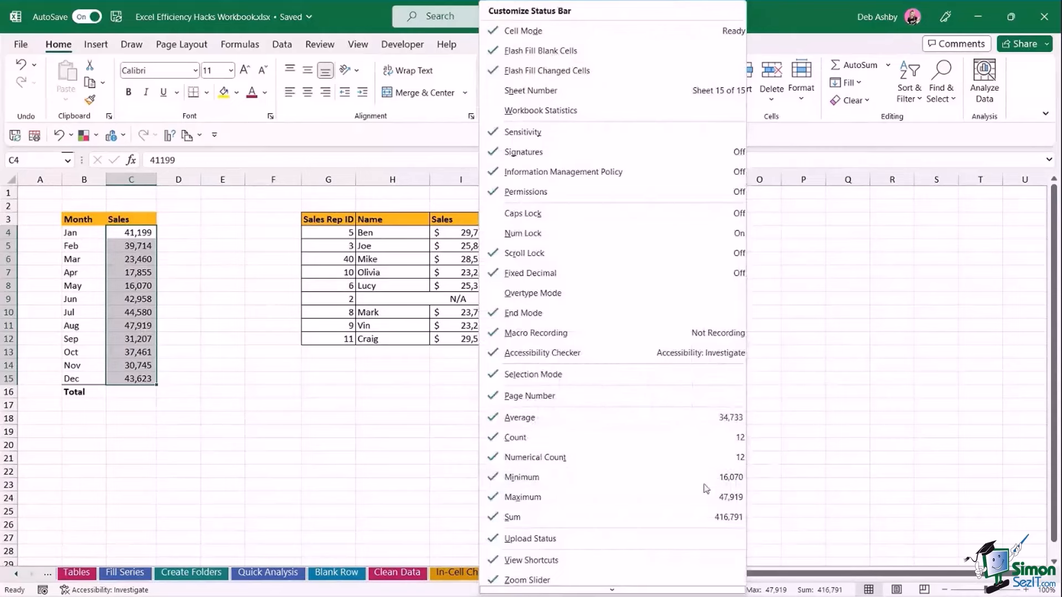
pyautogui.click(841, 359)
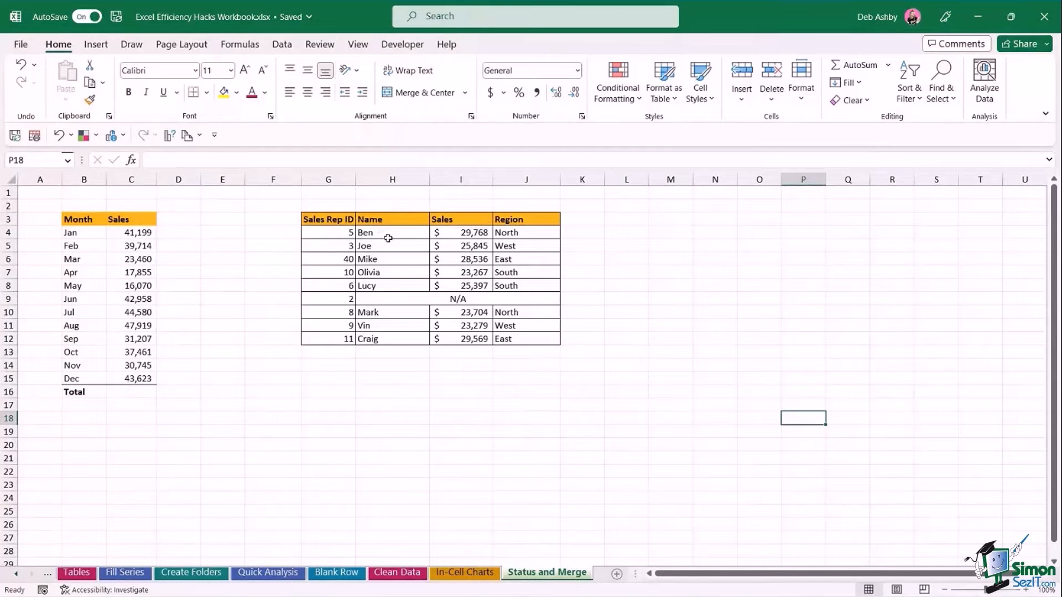
pyautogui.click(381, 299)
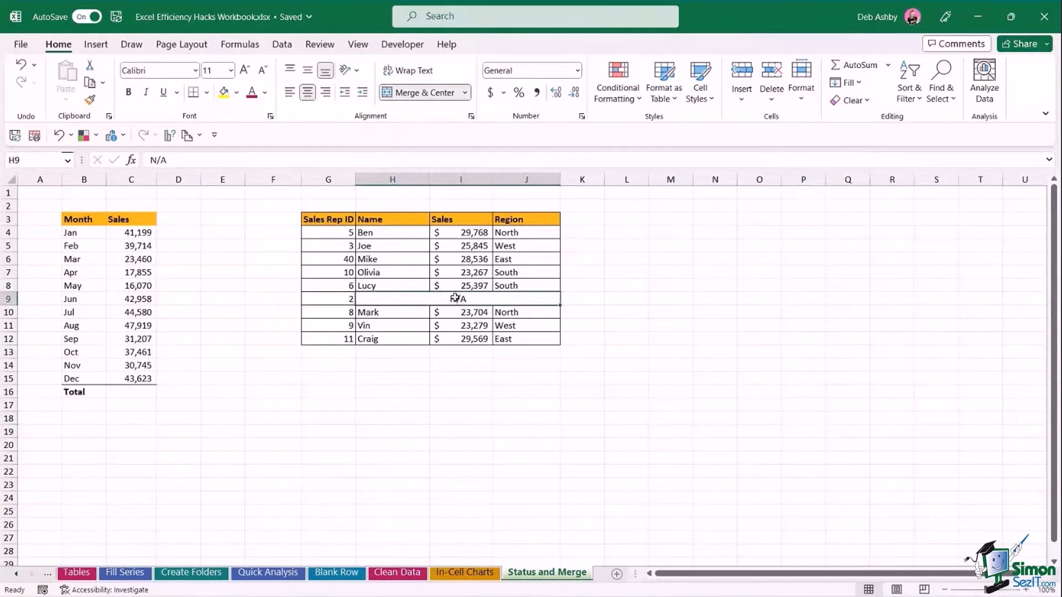
pyautogui.click(327, 301)
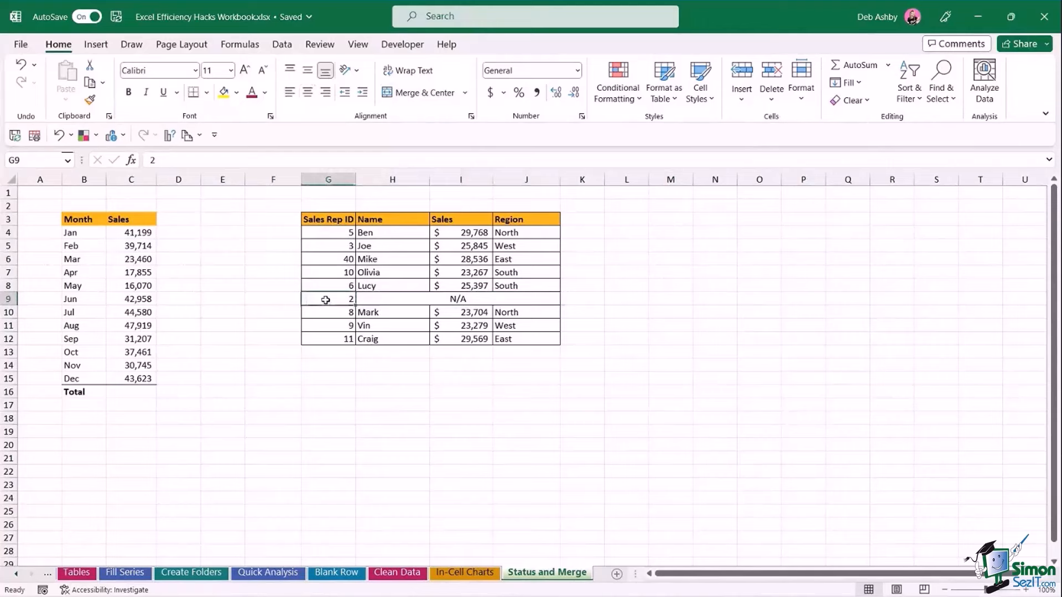
pyautogui.click(370, 300)
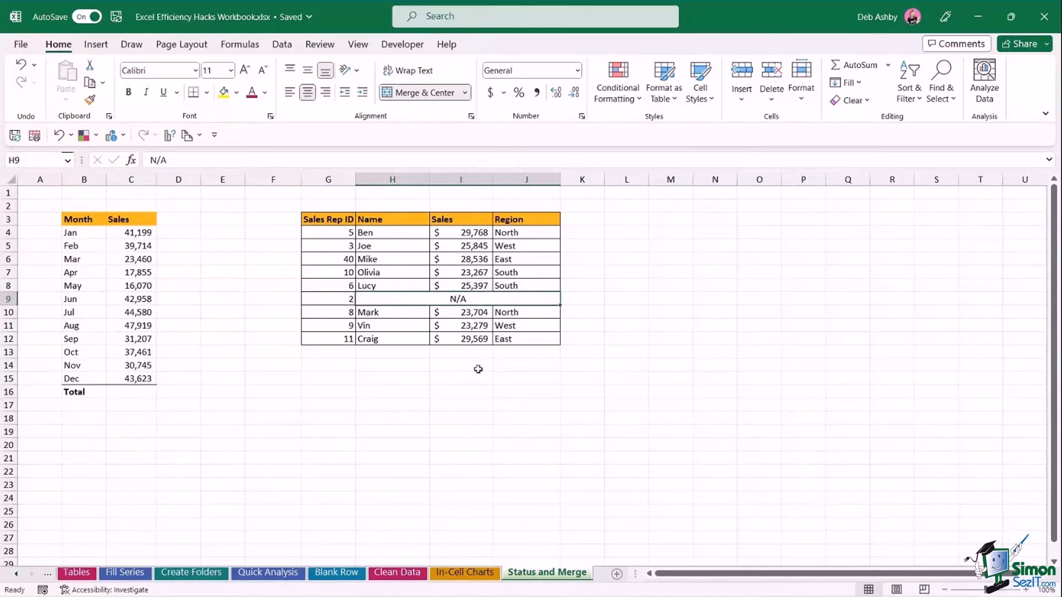
pyautogui.click(400, 365)
pyautogui.write('Total')
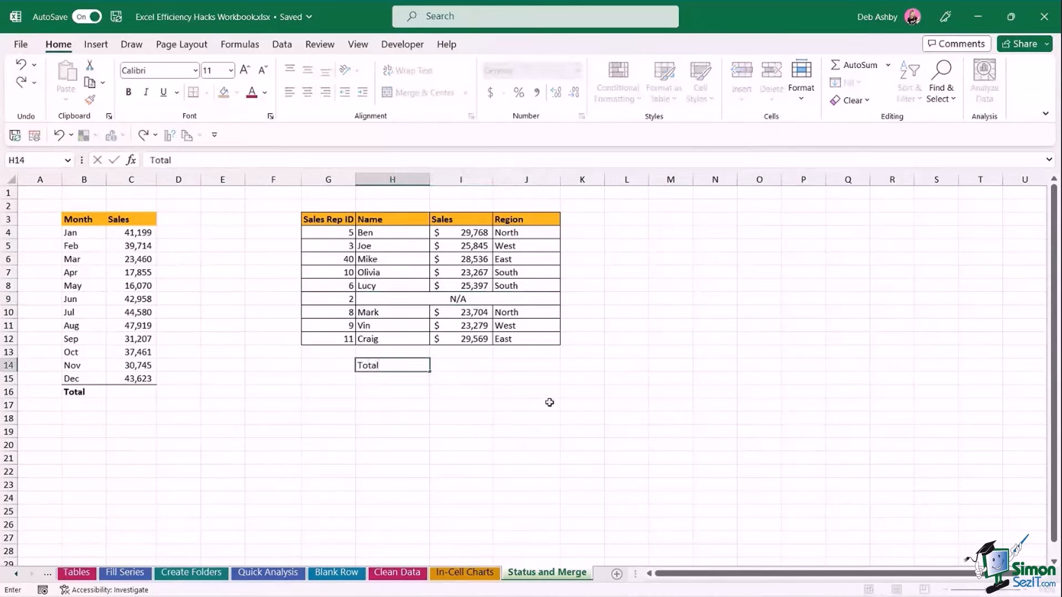
pyautogui.click(476, 366)
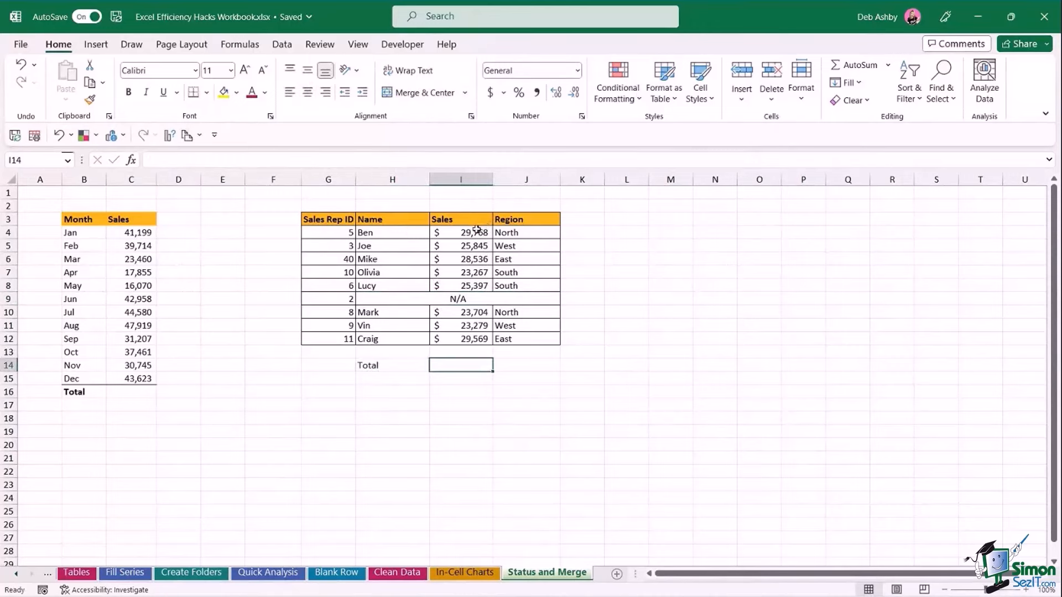
pyautogui.write('=SU')
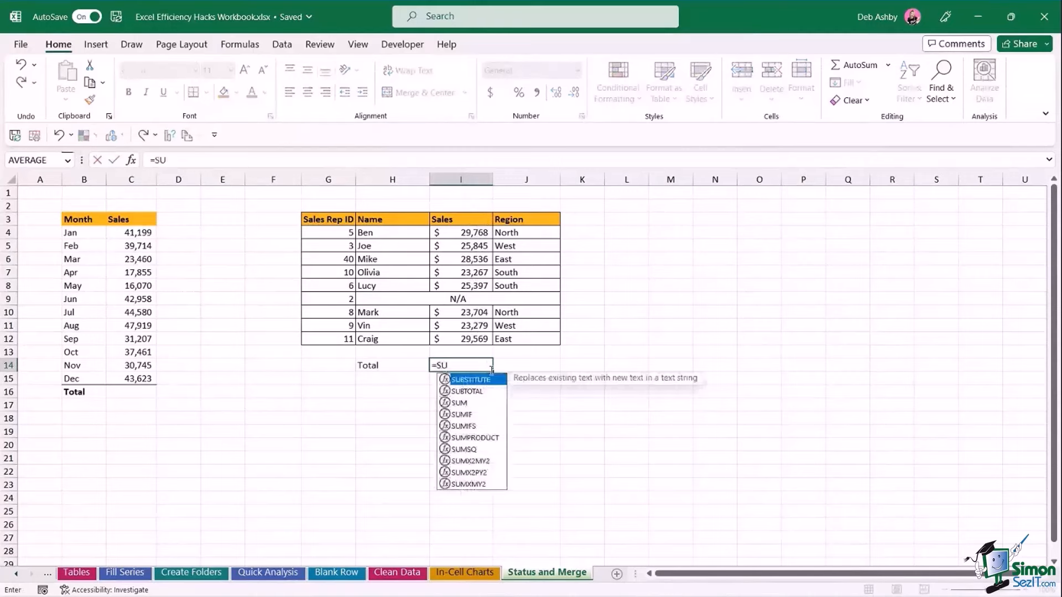
pyautogui.write('M(')
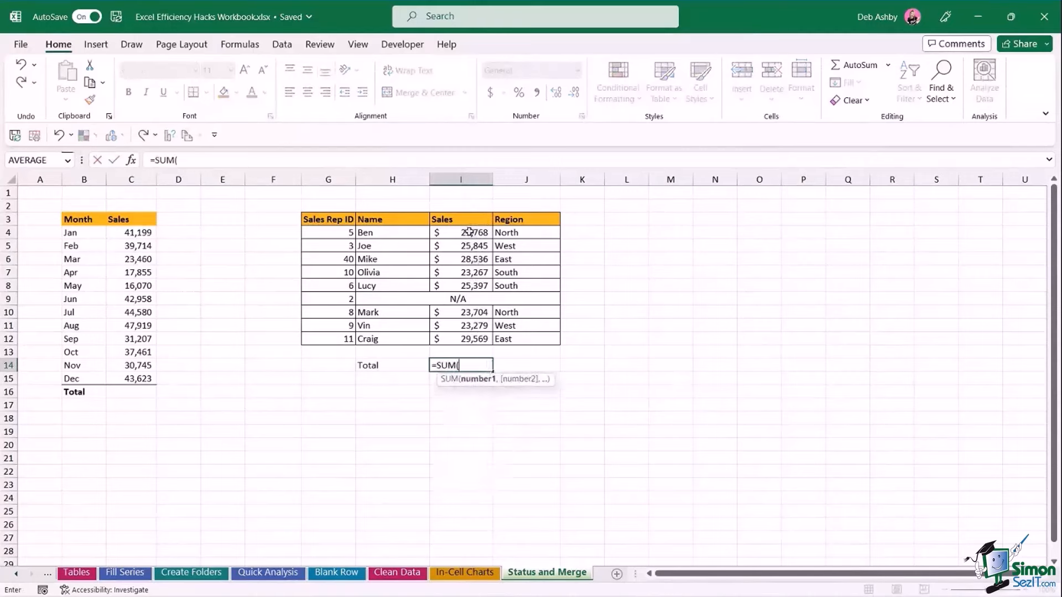
pyautogui.moveTo(471, 233); pyautogui.dragTo(473, 286)
pyautogui.press('Escape')
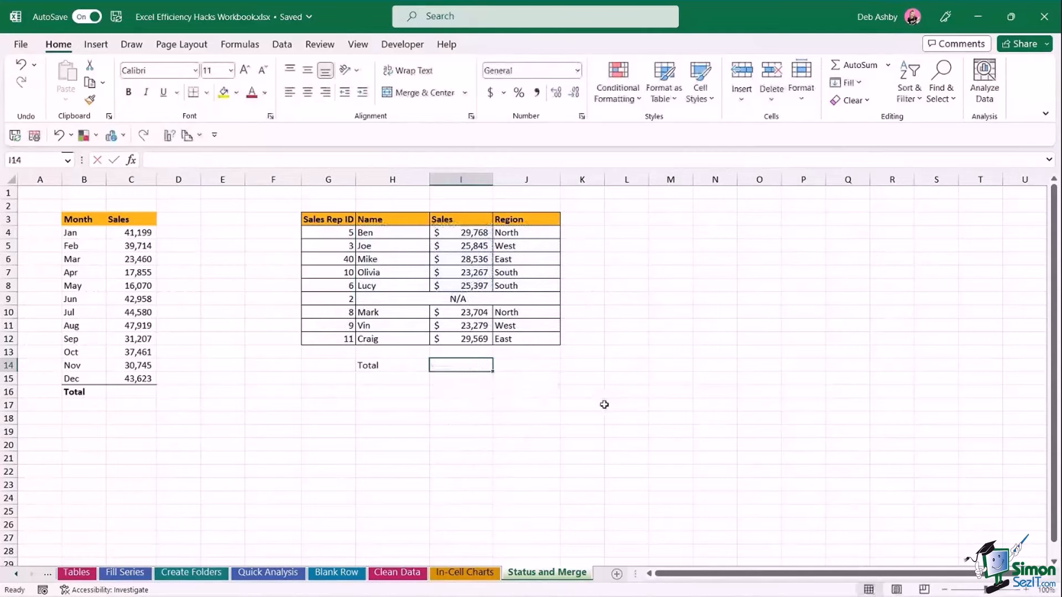
pyautogui.click(598, 404)
pyautogui.click(424, 367)
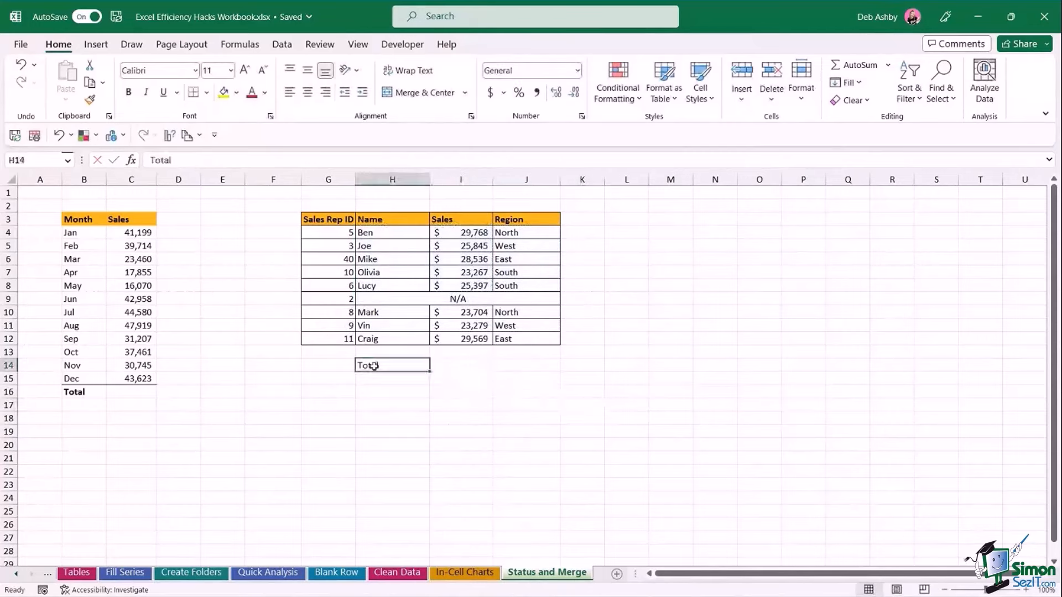
pyautogui.press('Delete')
pyautogui.click(478, 391)
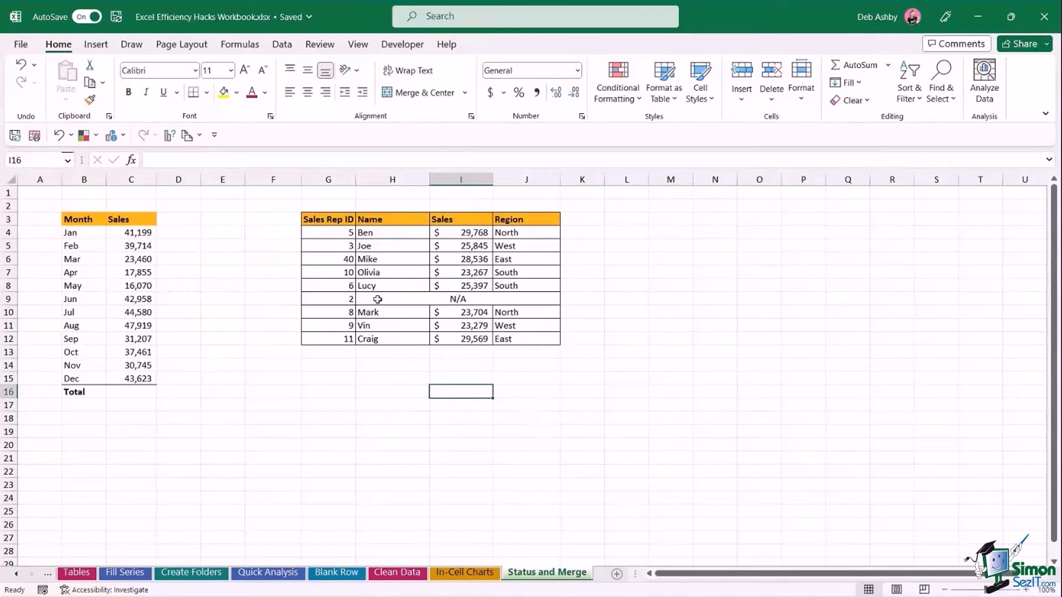
# Unmerge the N/A cell in row 9.
pyautogui.click(376, 300)
pyautogui.click(465, 93)
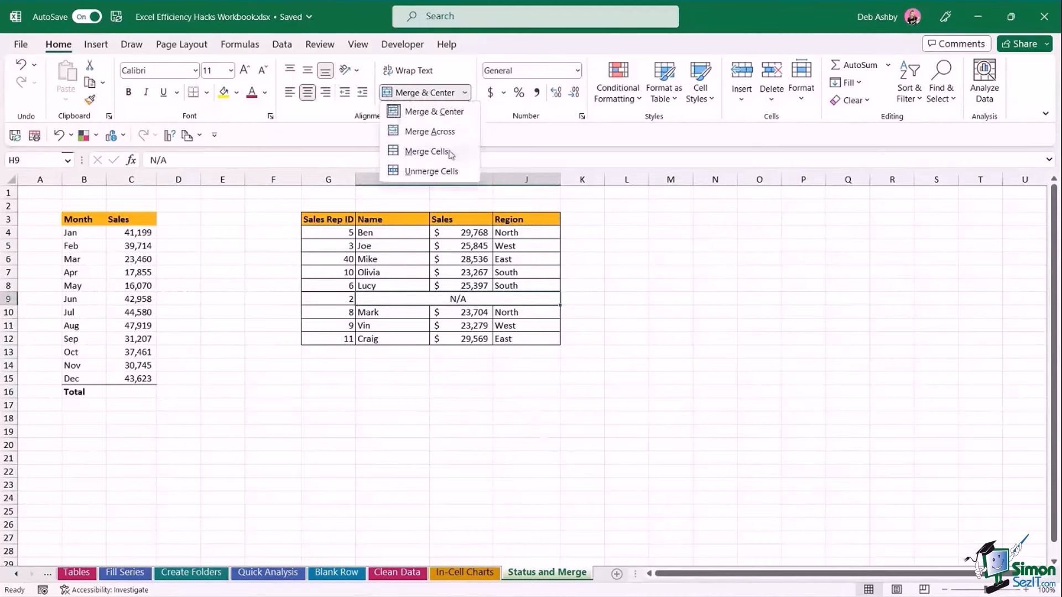
pyautogui.click(454, 171)
pyautogui.click(671, 367)
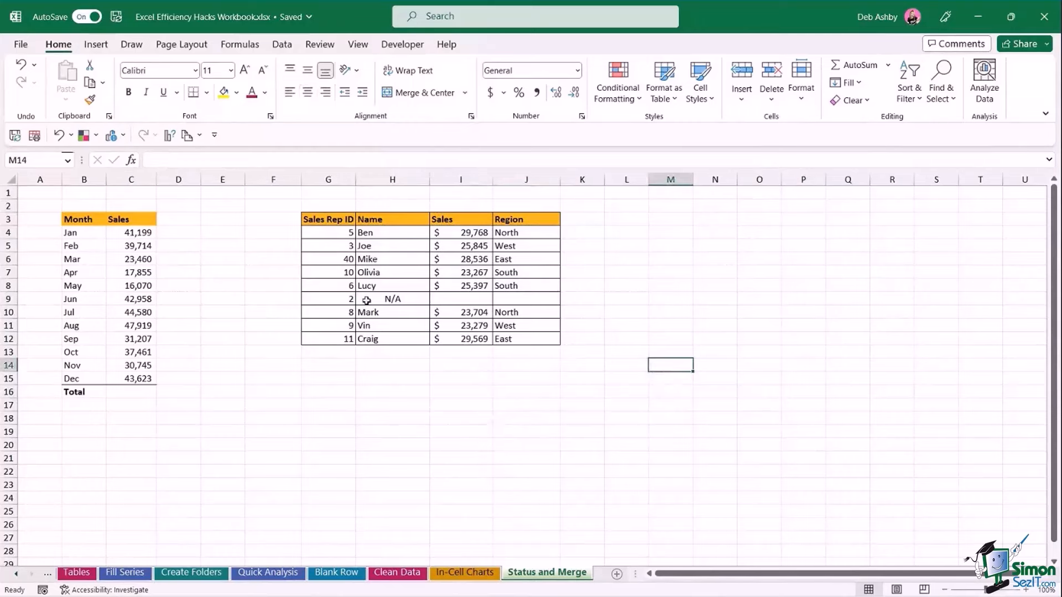
# Set H9:J9 horizontal alignment to Center Across Selection.
pyautogui.moveTo(365, 299); pyautogui.dragTo(501, 301)
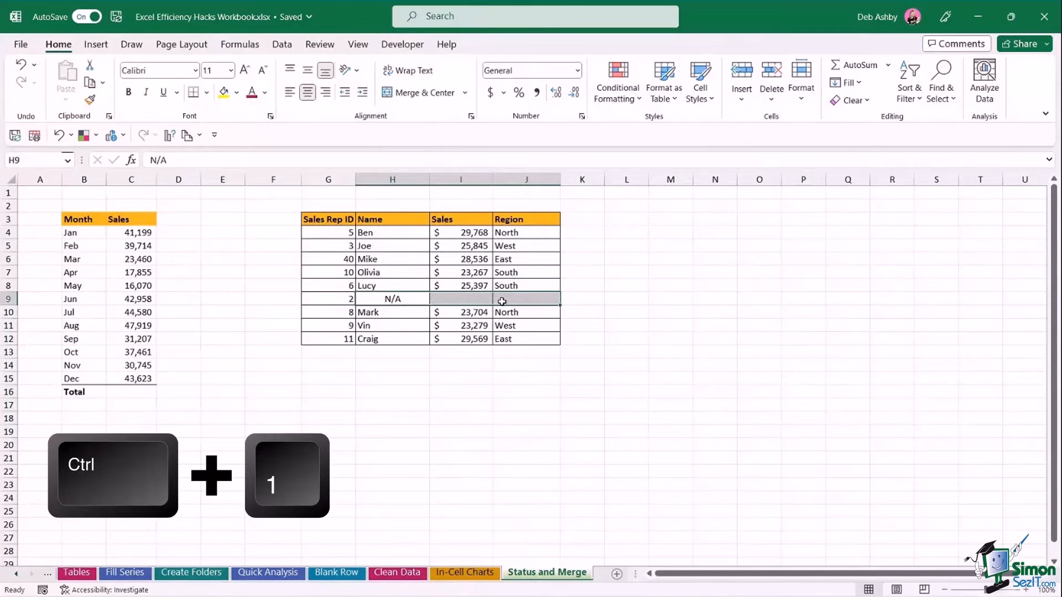
pyautogui.hotkey('ctrl', '1')
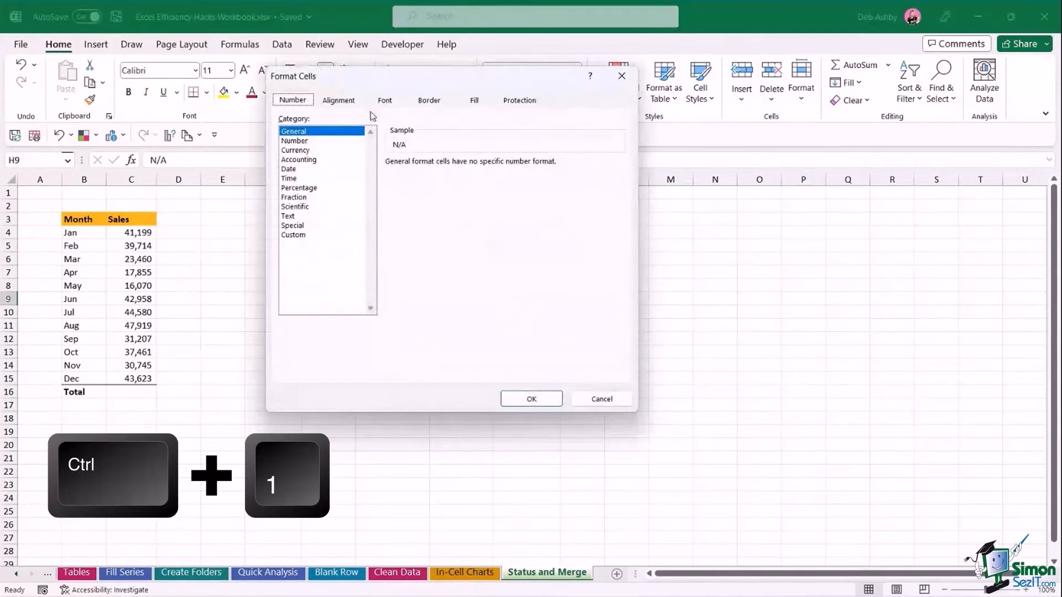
pyautogui.click(338, 101)
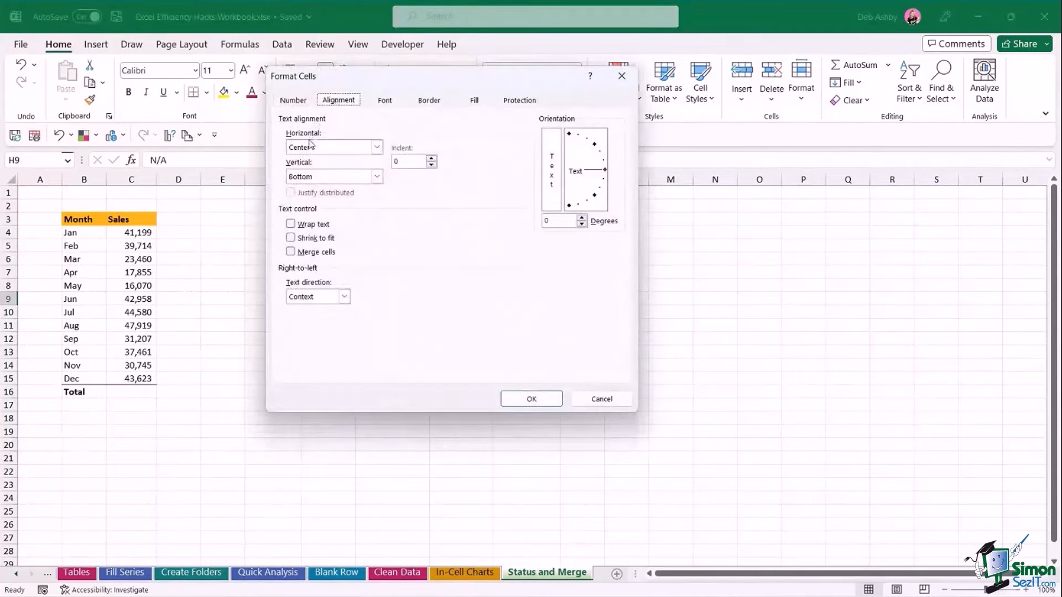
pyautogui.click(377, 147)
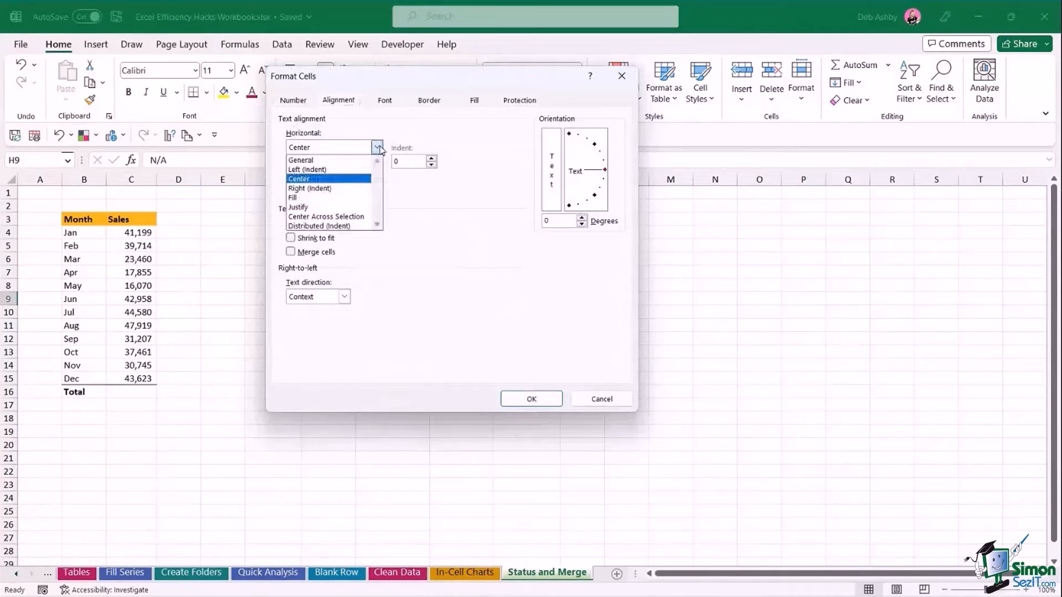
pyautogui.click(340, 216)
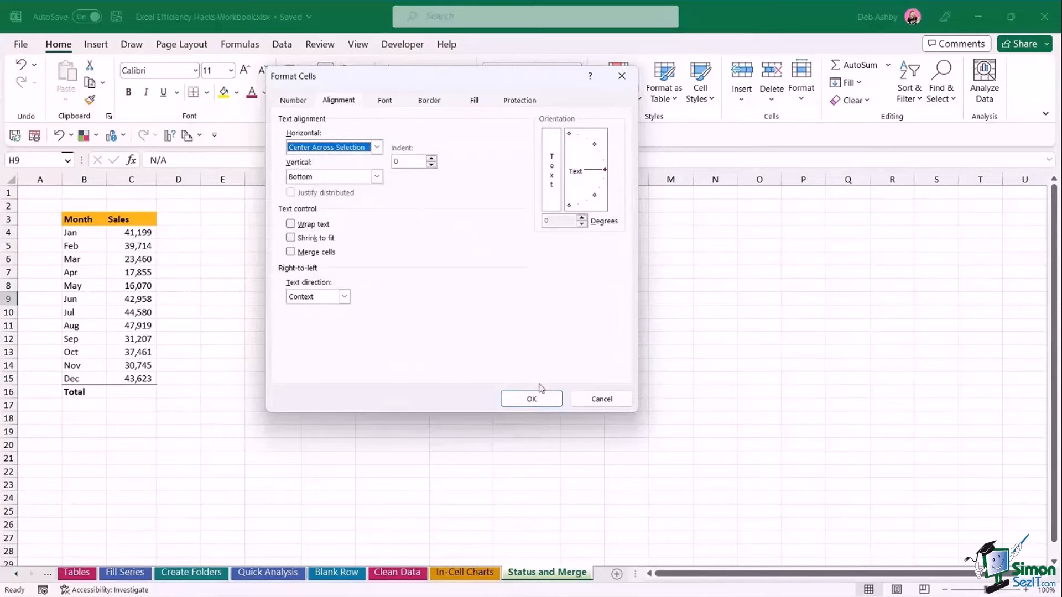
pyautogui.click(534, 396)
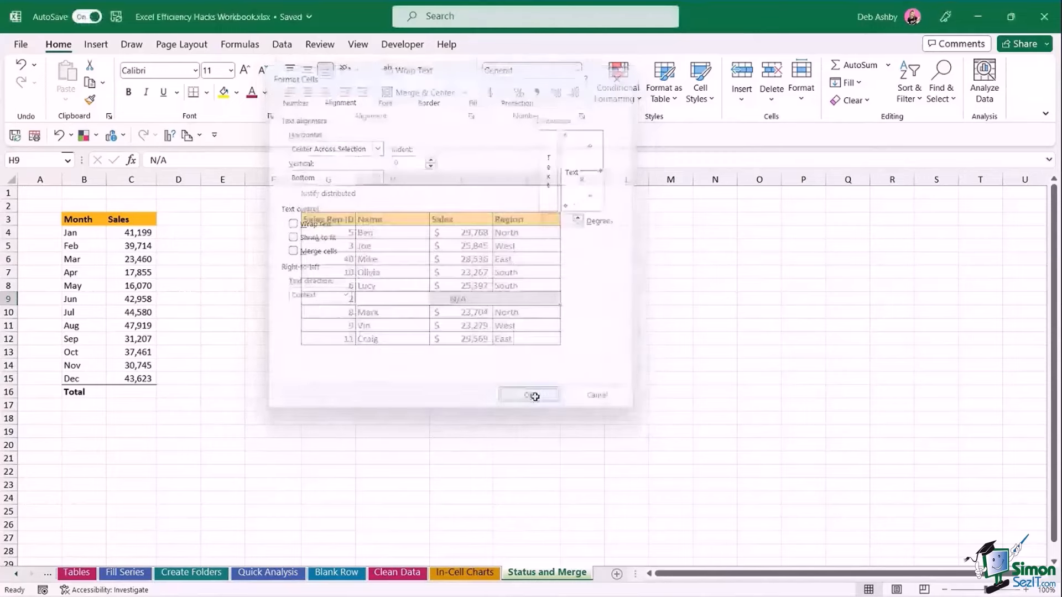
pyautogui.click(443, 380)
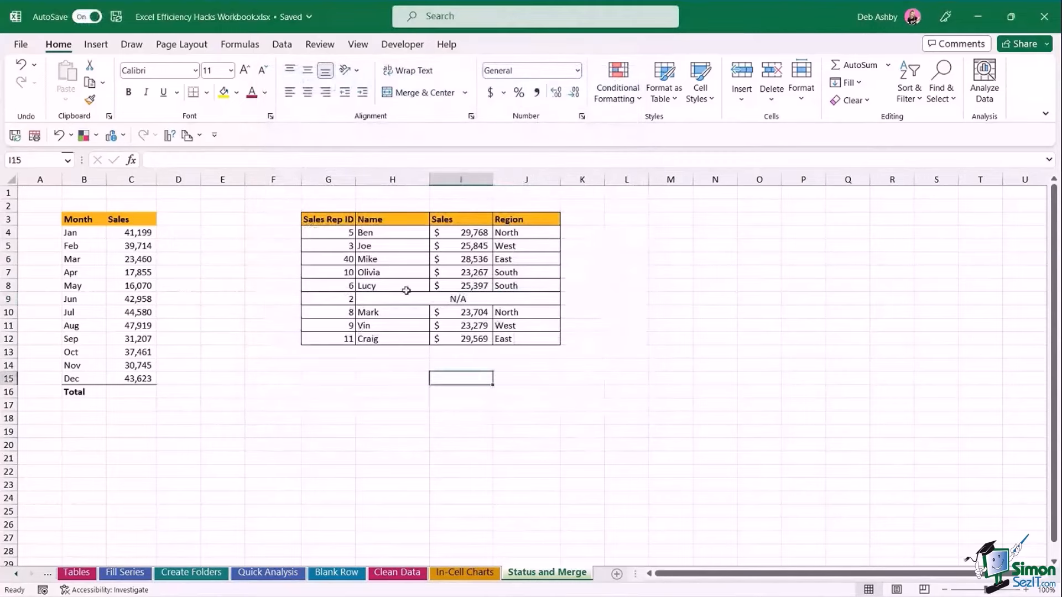
pyautogui.click(408, 300)
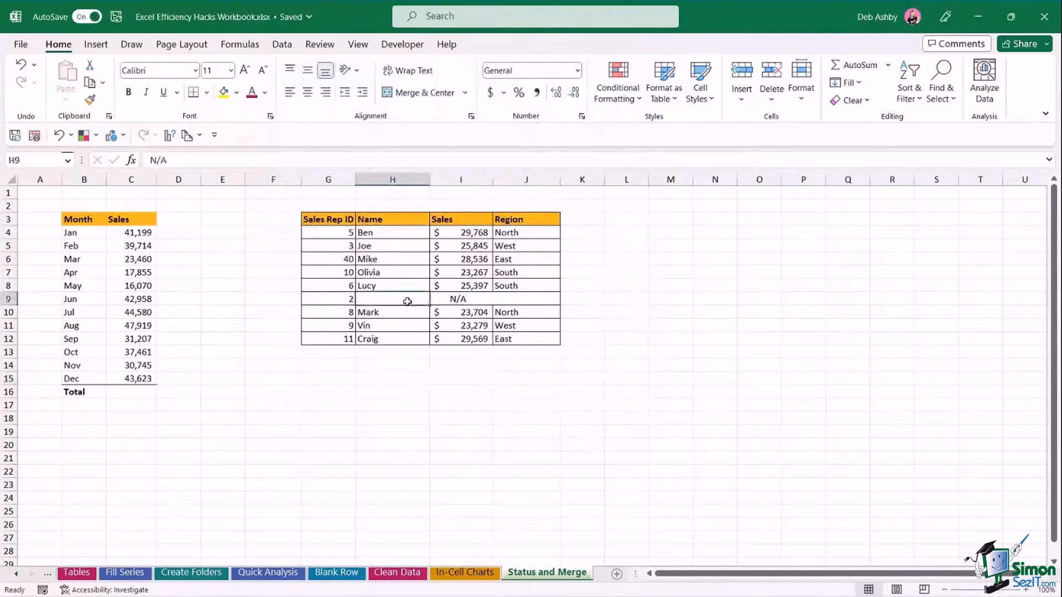
pyautogui.click(449, 303)
pyautogui.click(525, 301)
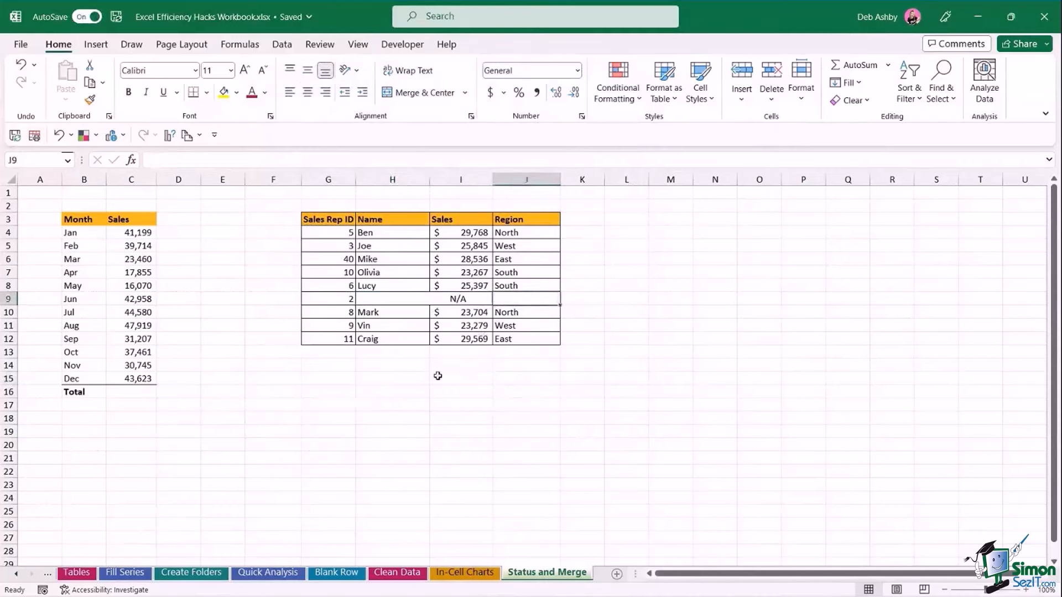
pyautogui.click(477, 368)
pyautogui.write('=SU')
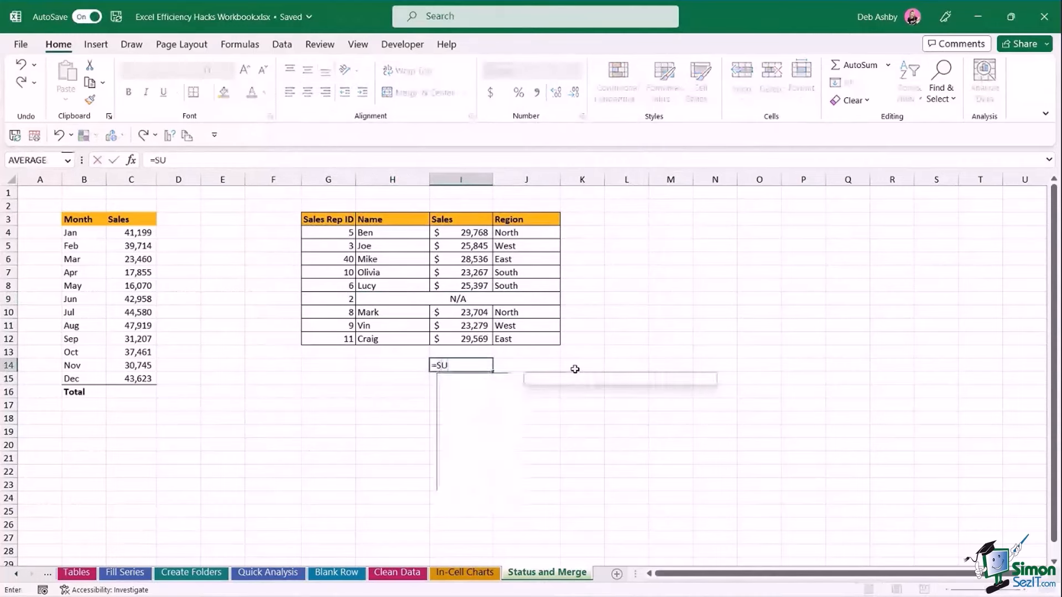
pyautogui.write('M(')
pyautogui.moveTo(462, 234); pyautogui.dragTo(461, 340)
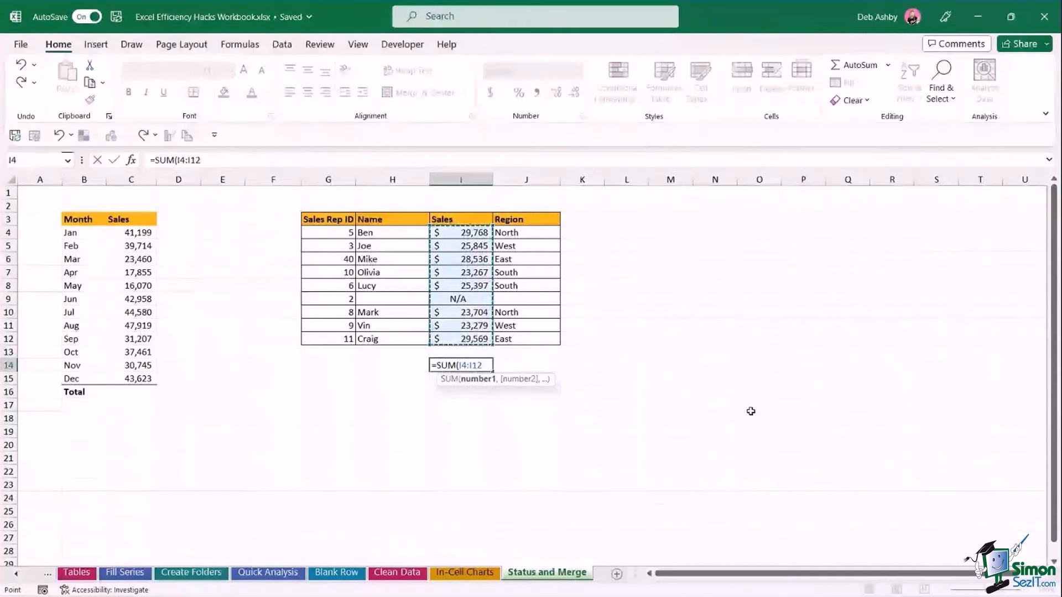
pyautogui.press('Return')
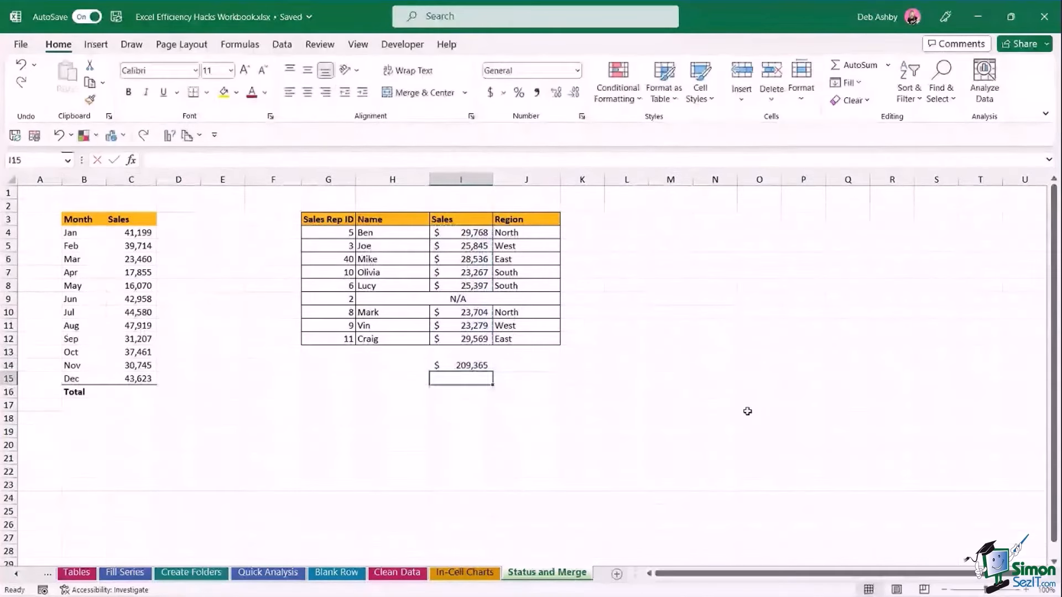
pyautogui.click(747, 411)
pyautogui.click(457, 367)
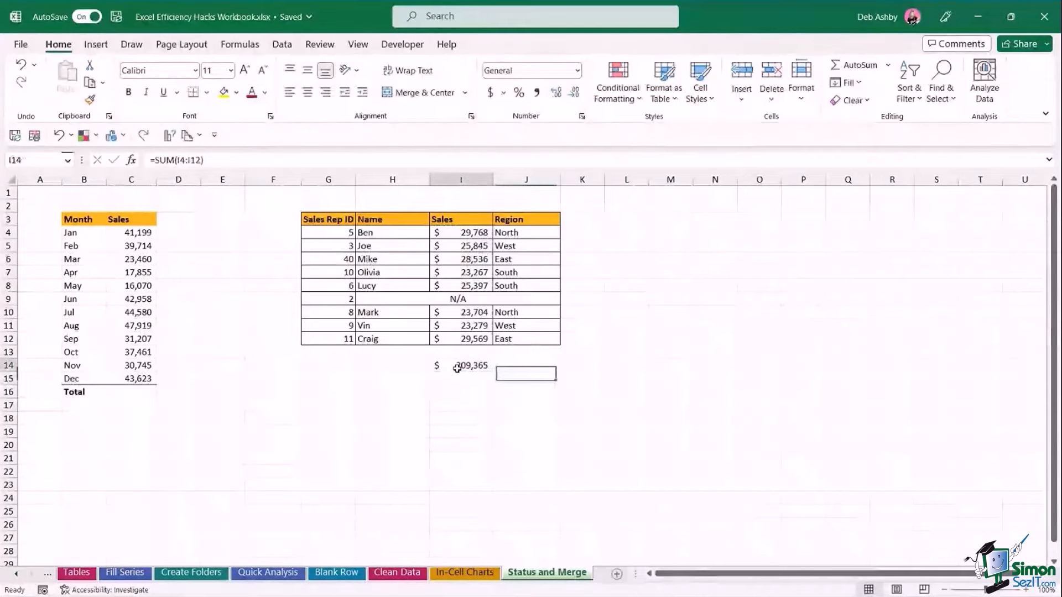
pyautogui.press('Delete')
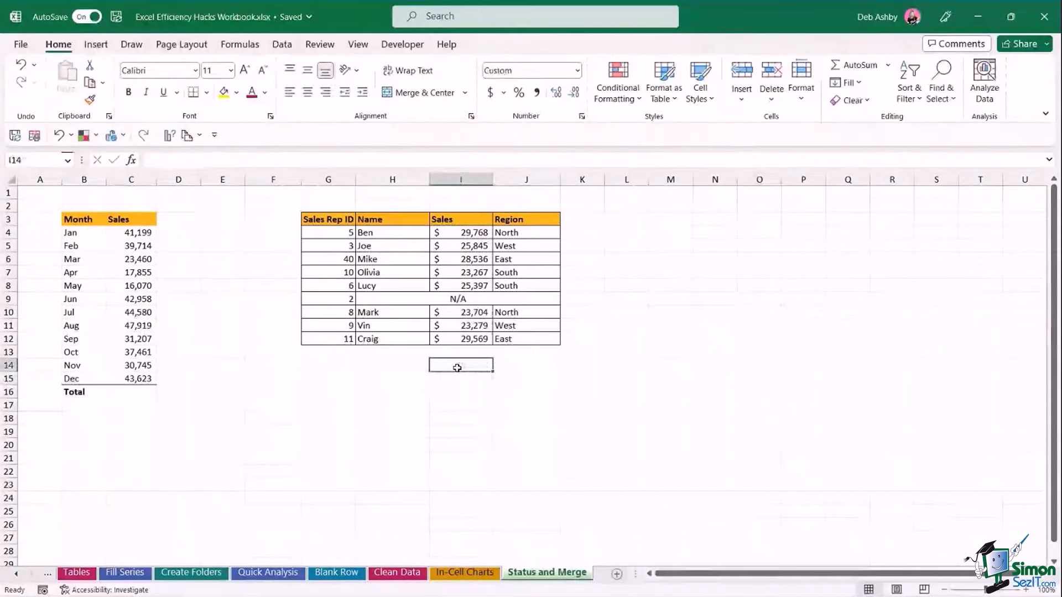
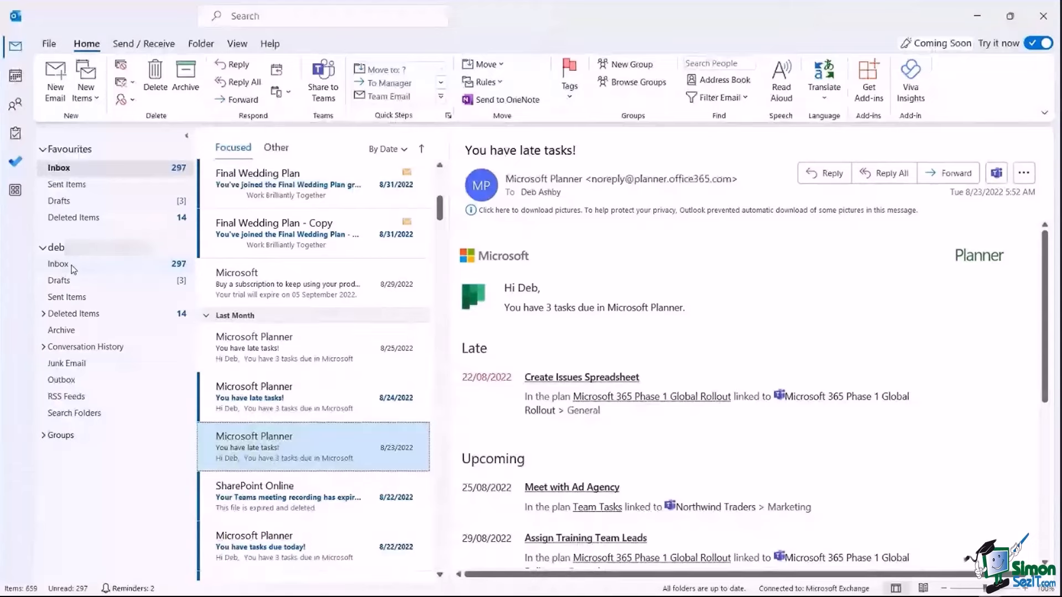
# Create a Newsletters subfolder inside the Inbox.
pyautogui.click(70, 268)
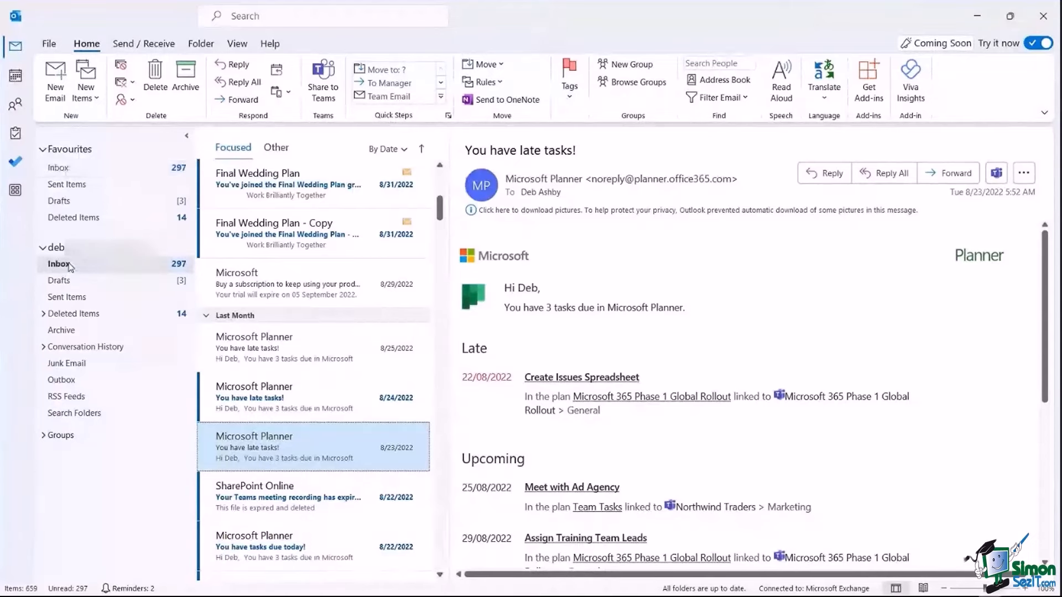
pyautogui.rightClick(71, 267)
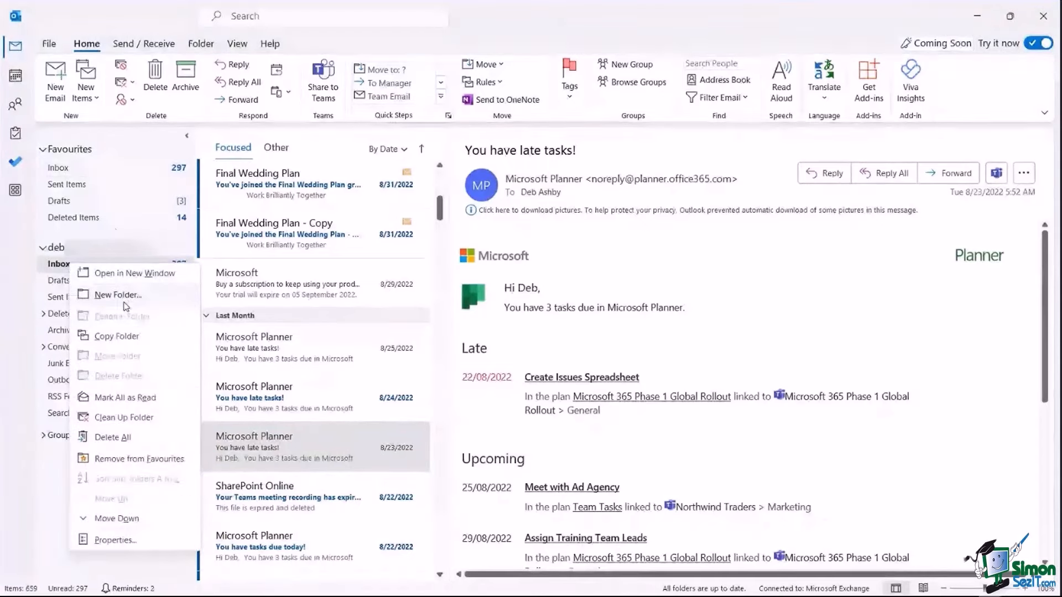
pyautogui.click(206, 43)
pyautogui.click(207, 43)
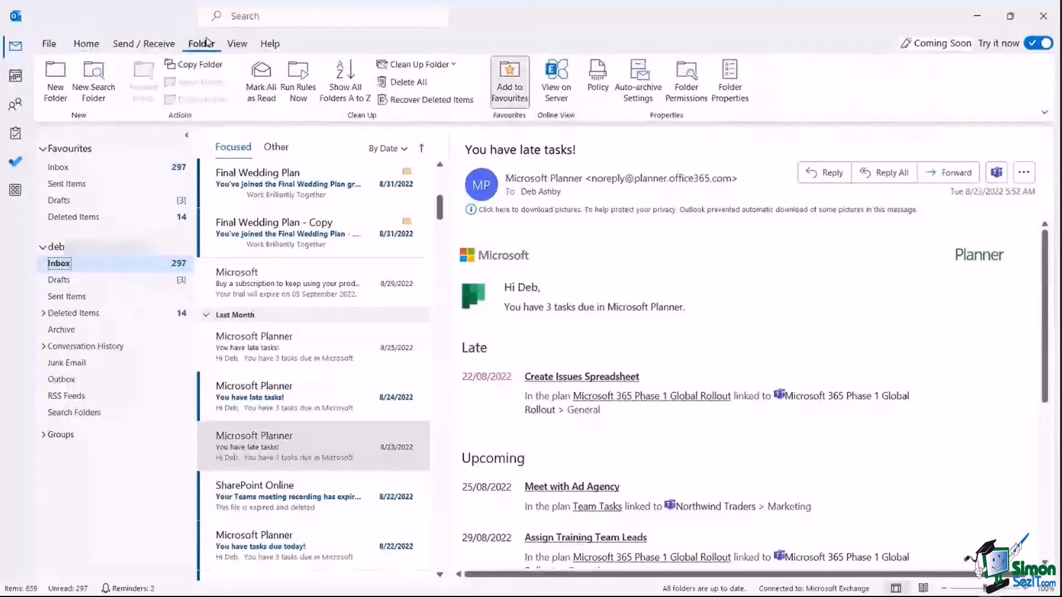
pyautogui.click(61, 96)
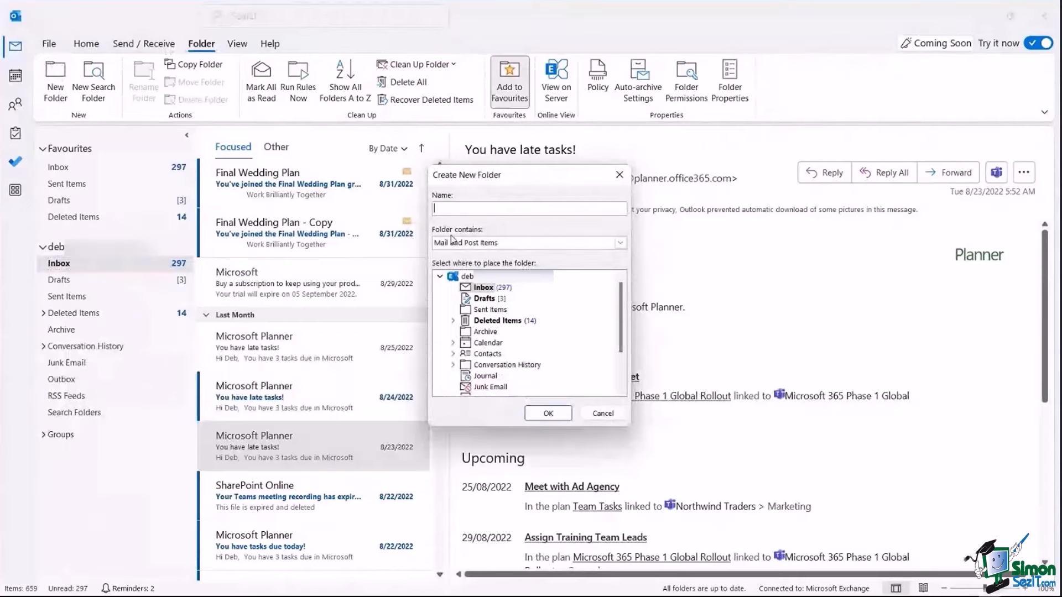
pyautogui.write('Newsletters')
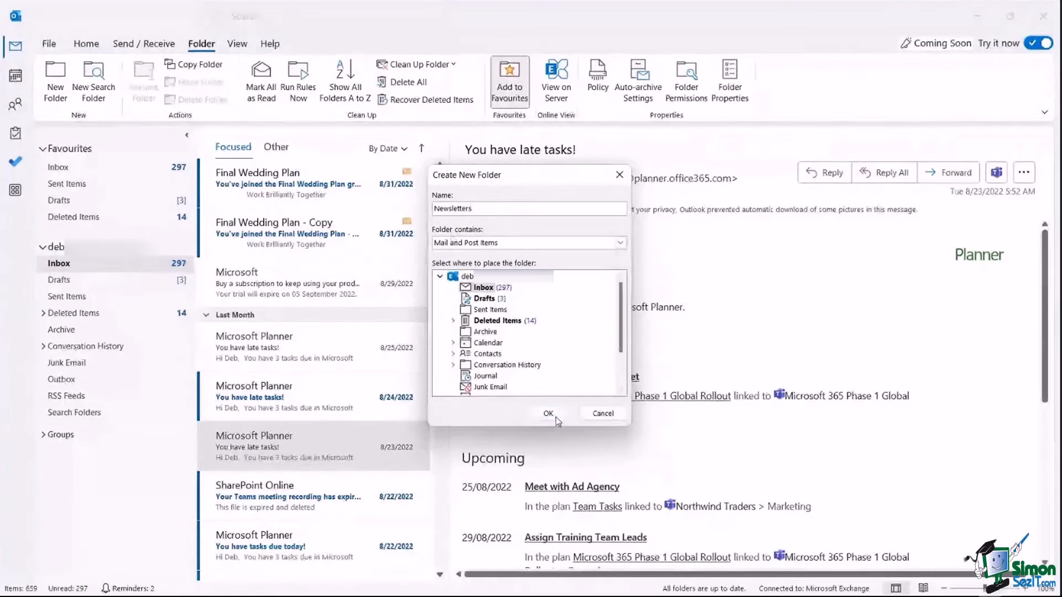
pyautogui.click(548, 413)
# Add Clients and Marketing subfolders to the Inbox.
pyautogui.rightClick(72, 265)
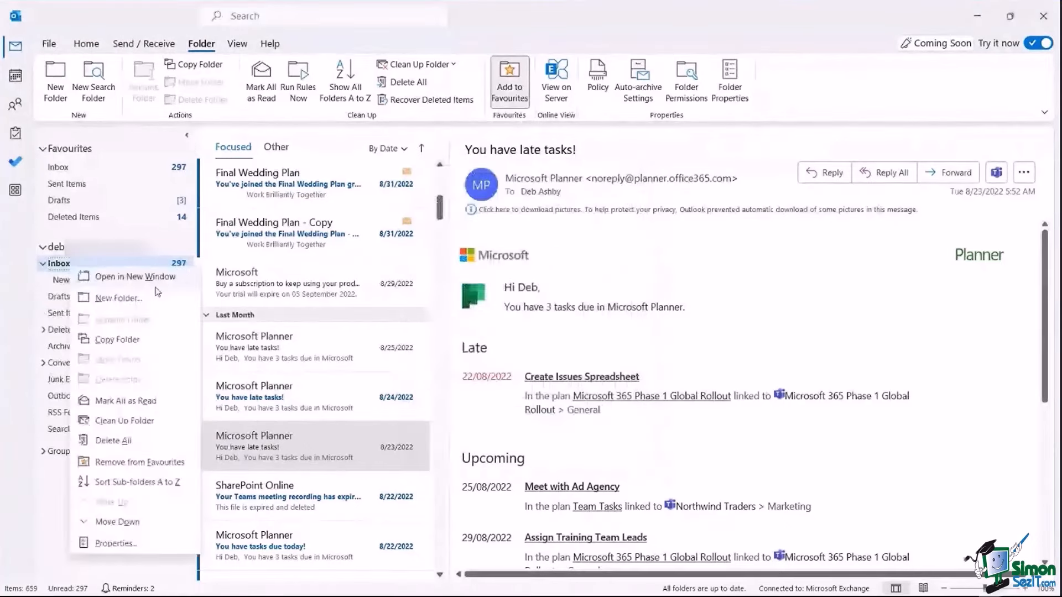
pyautogui.click(149, 298)
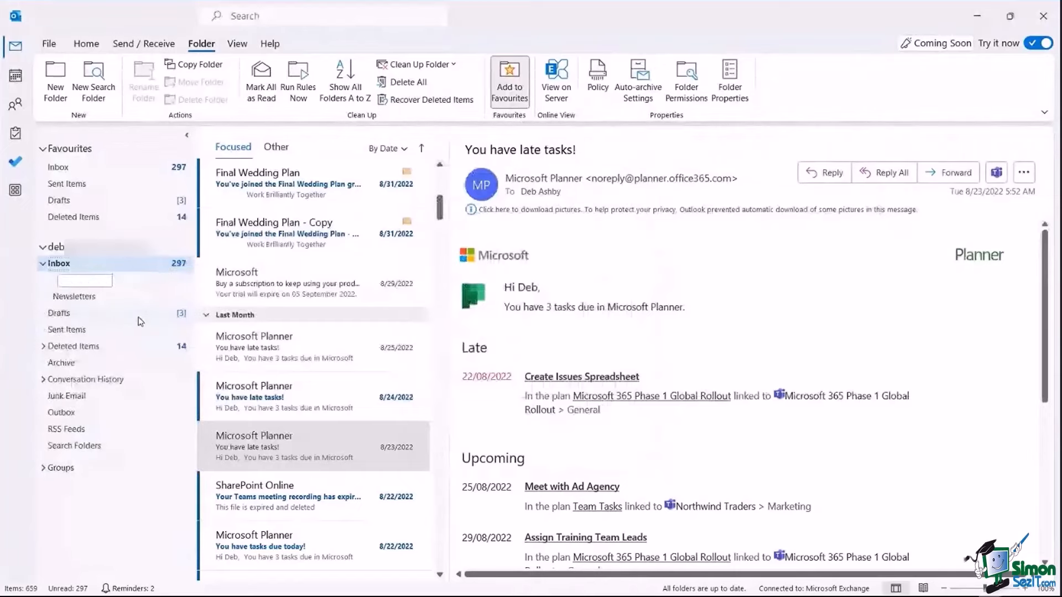
pyautogui.write('Clients')
pyautogui.press('Return')
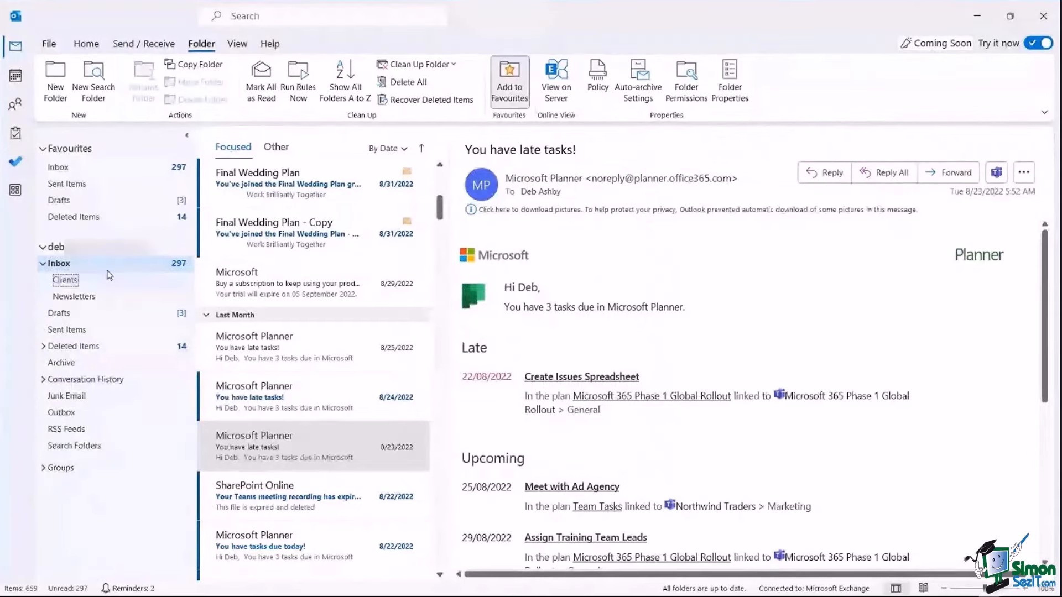
pyautogui.rightClick(109, 264)
pyautogui.click(176, 293)
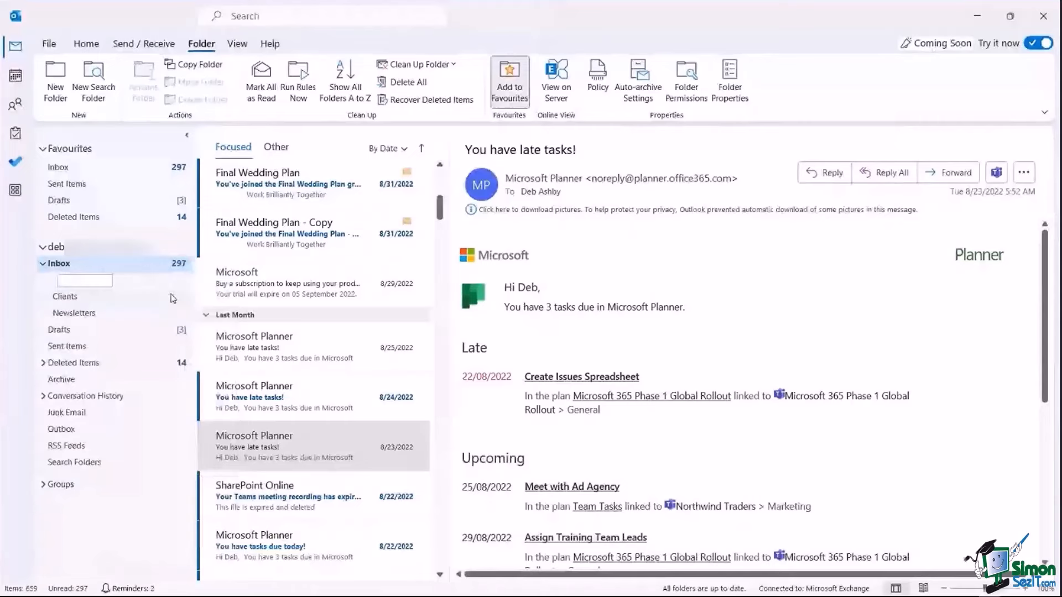
pyautogui.write('Marketing')
pyautogui.press('Return')
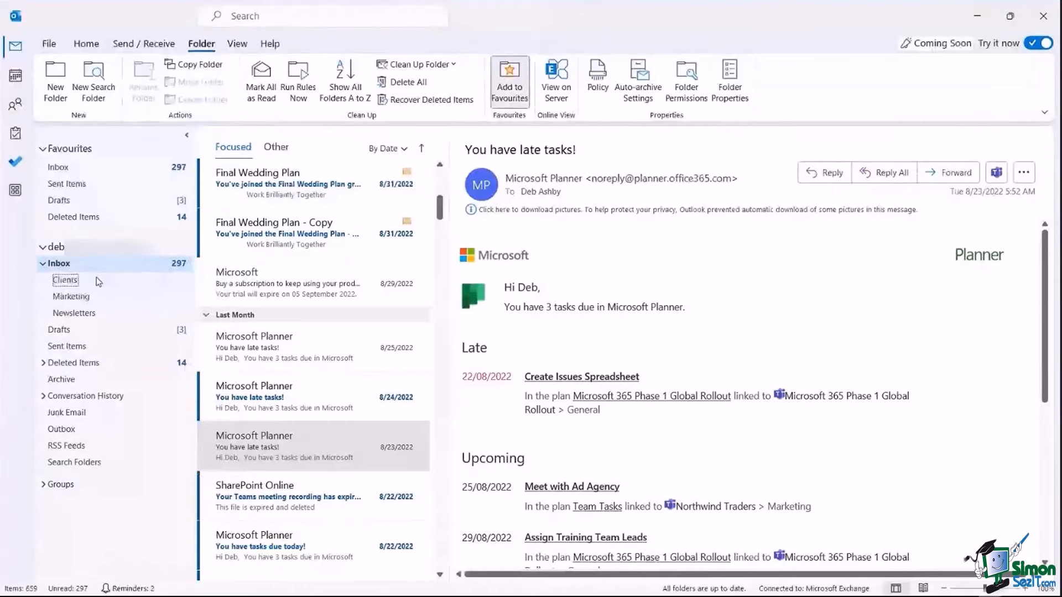
# Create Gramazon, Samsing and Gaggle subfolders inside the Clients folder.
pyautogui.click(66, 281)
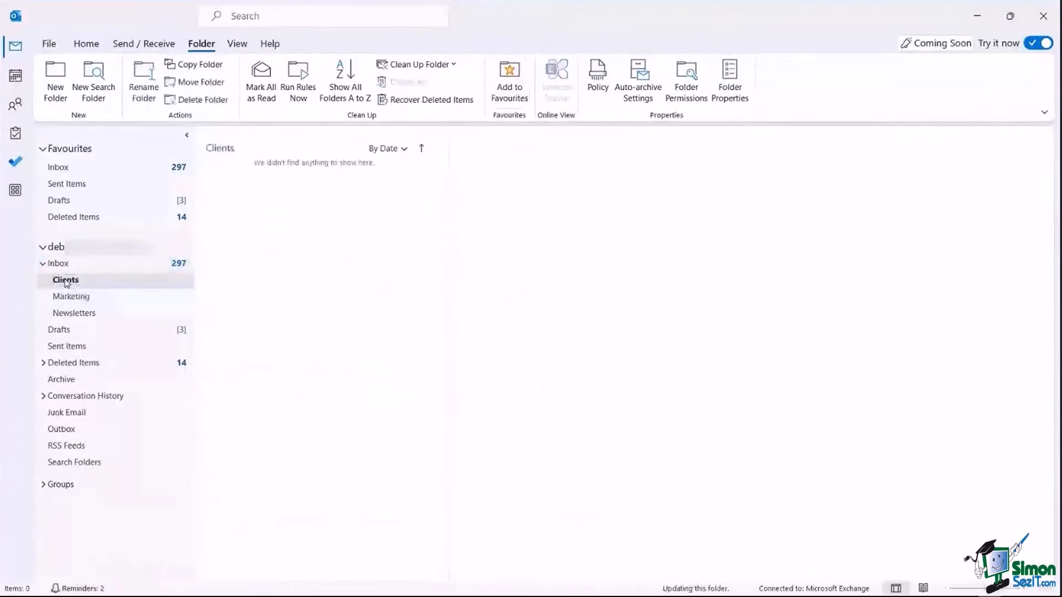
pyautogui.rightClick(66, 282)
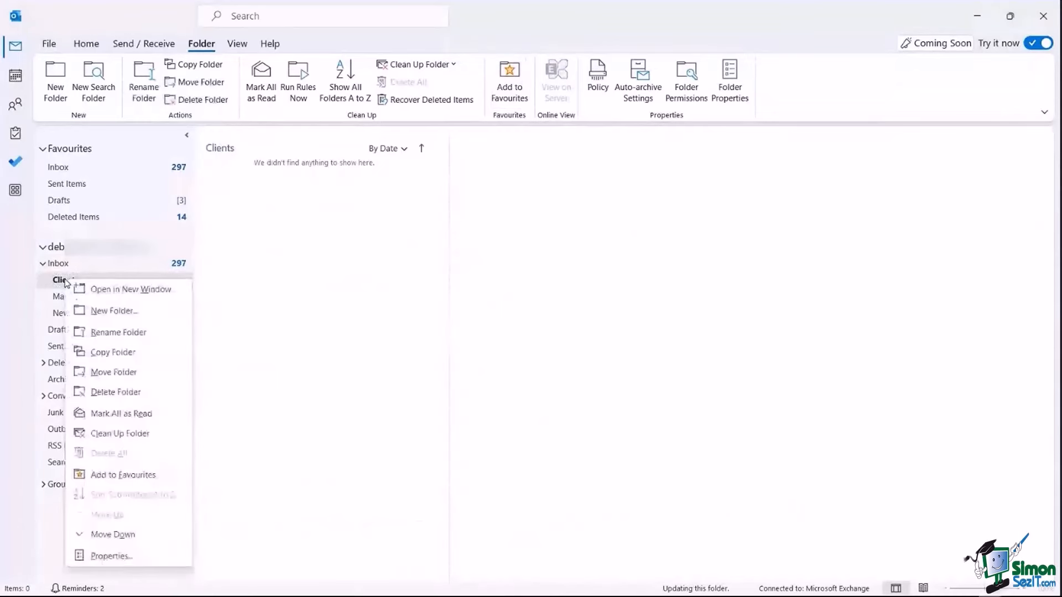
pyautogui.click(105, 311)
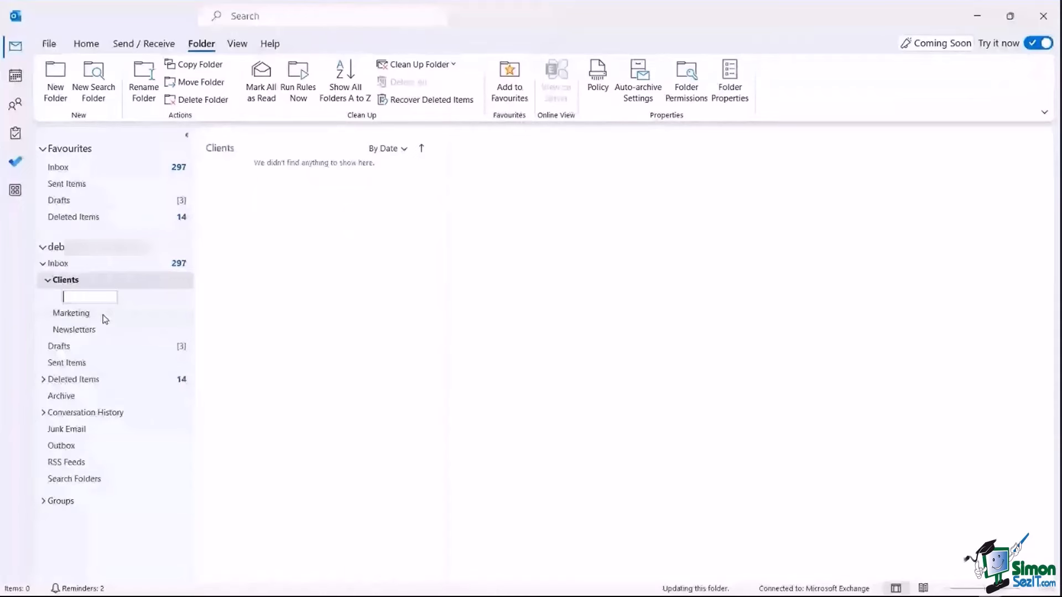
pyautogui.write('Gra')
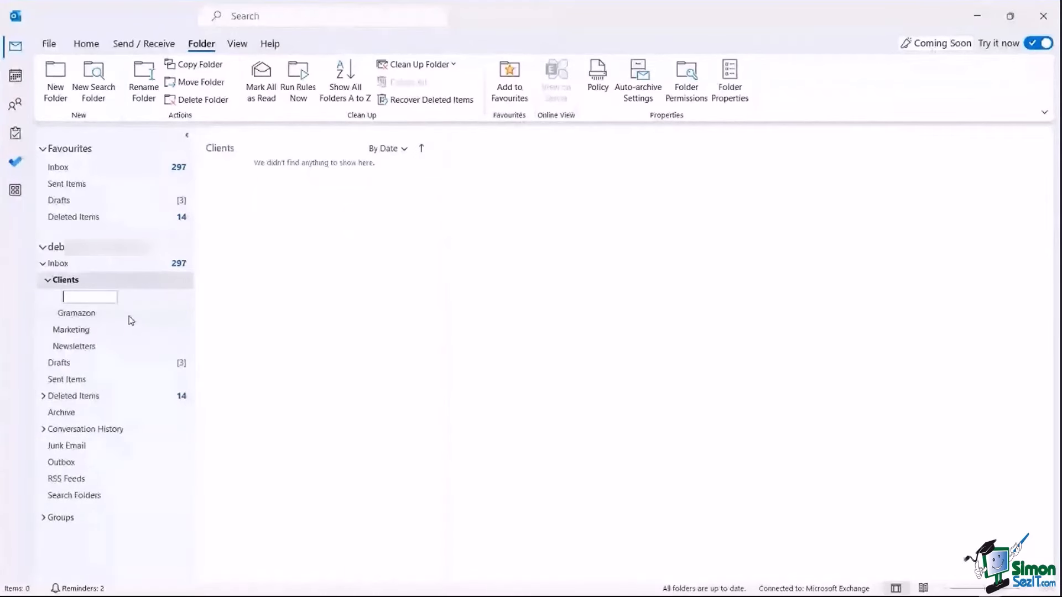
pyautogui.write('Samsing')
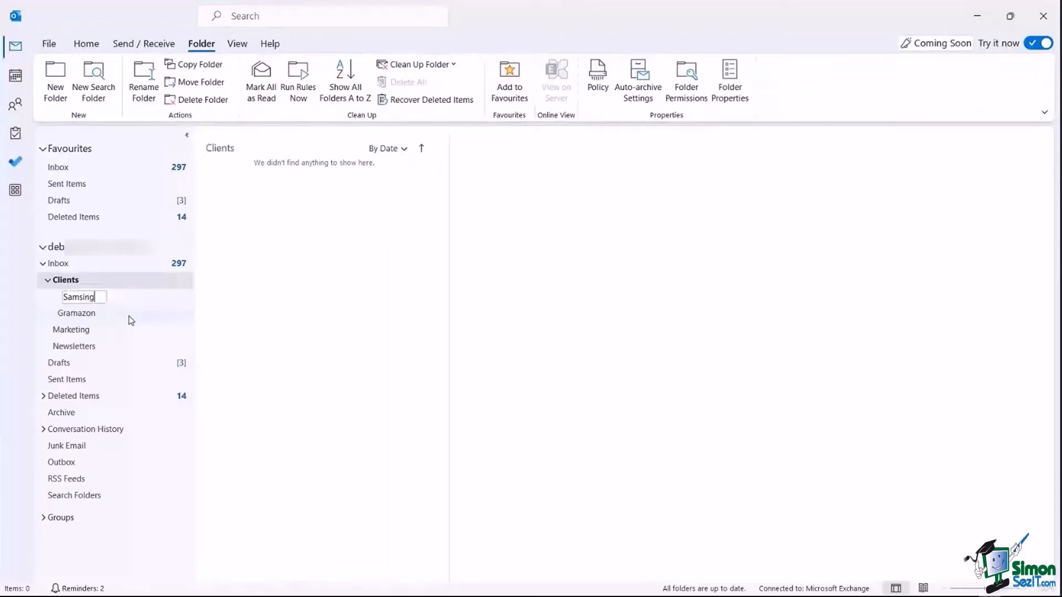
pyautogui.press('Return')
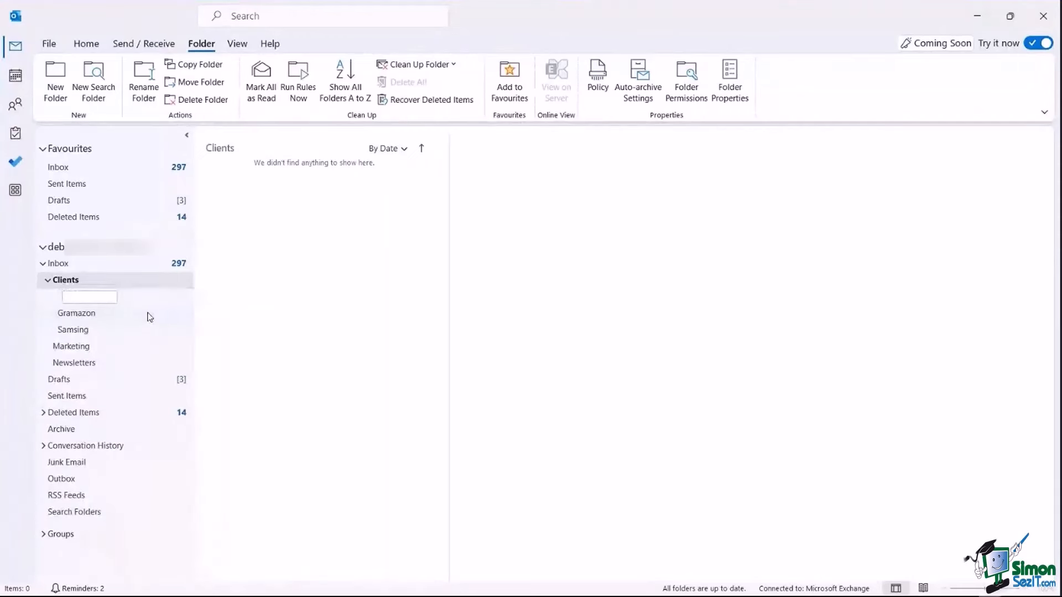
pyautogui.write('Gaggle')
pyautogui.press('Return')
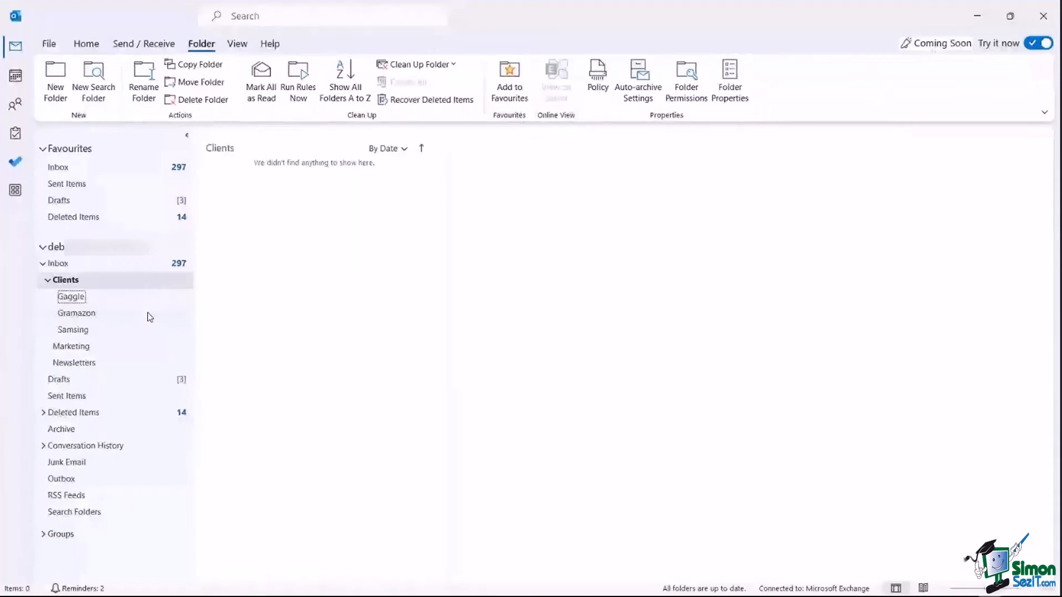
# Add a Viva subfolder inside Clients.
pyautogui.rightClick(114, 279)
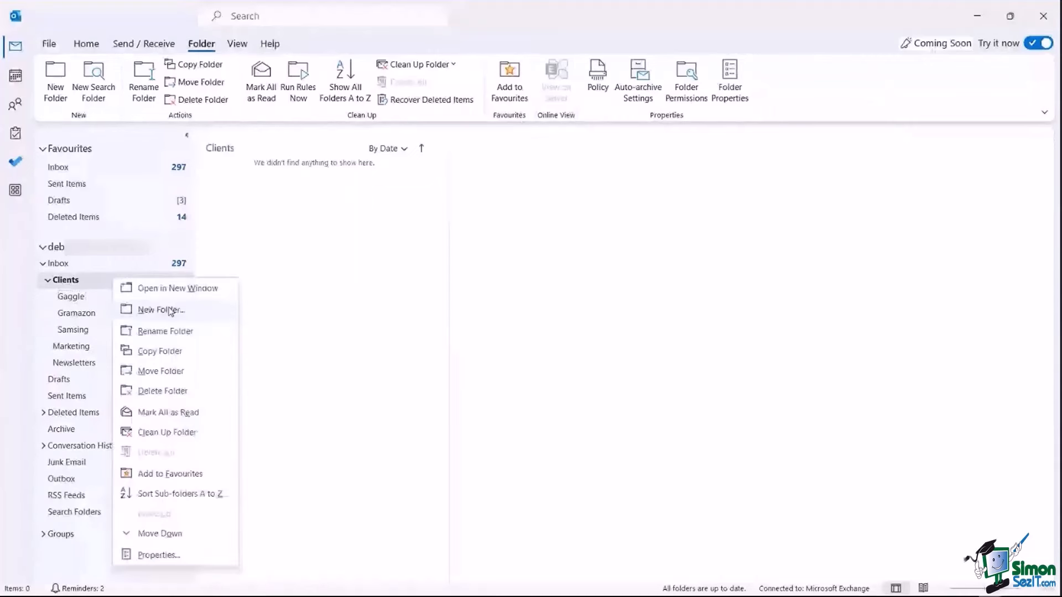
pyautogui.click(161, 309)
pyautogui.write('M')
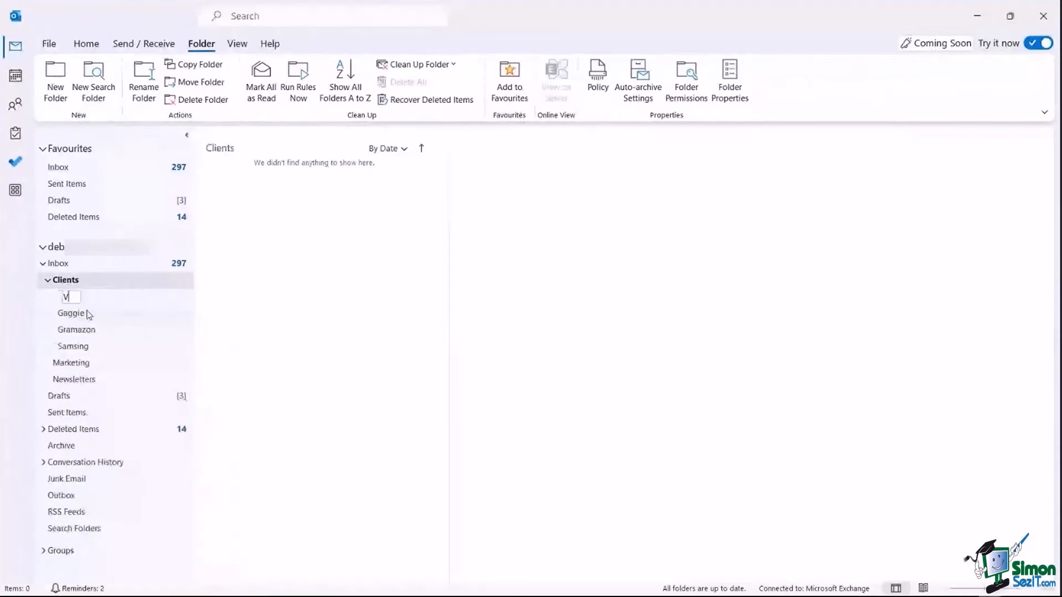
pyautogui.write('iva')
pyautogui.press('Return')
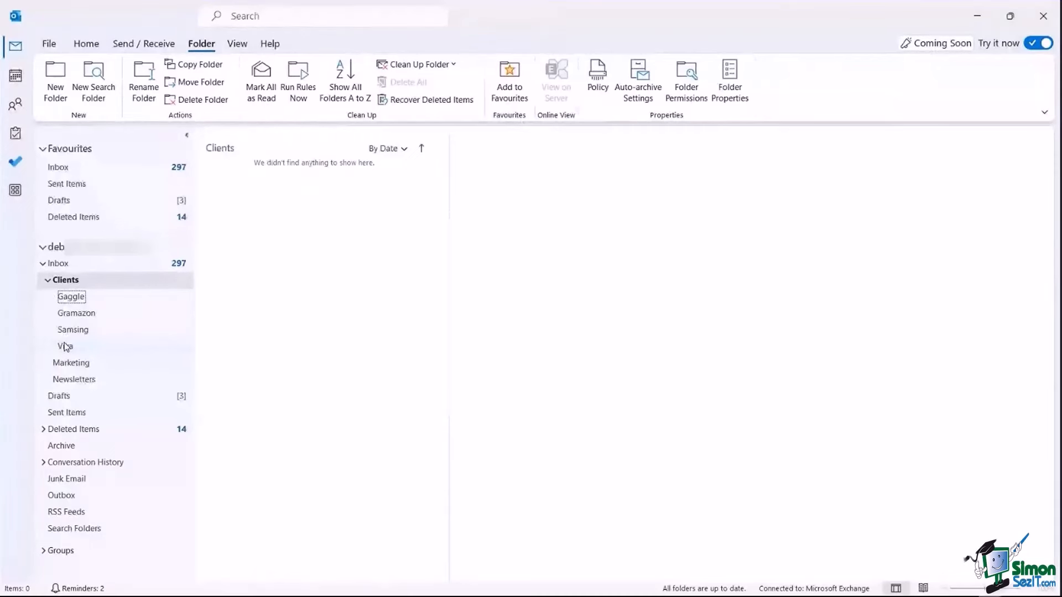
# Rename the Gramazon folder to '1 Gramazon'.
pyautogui.rightClick(69, 314)
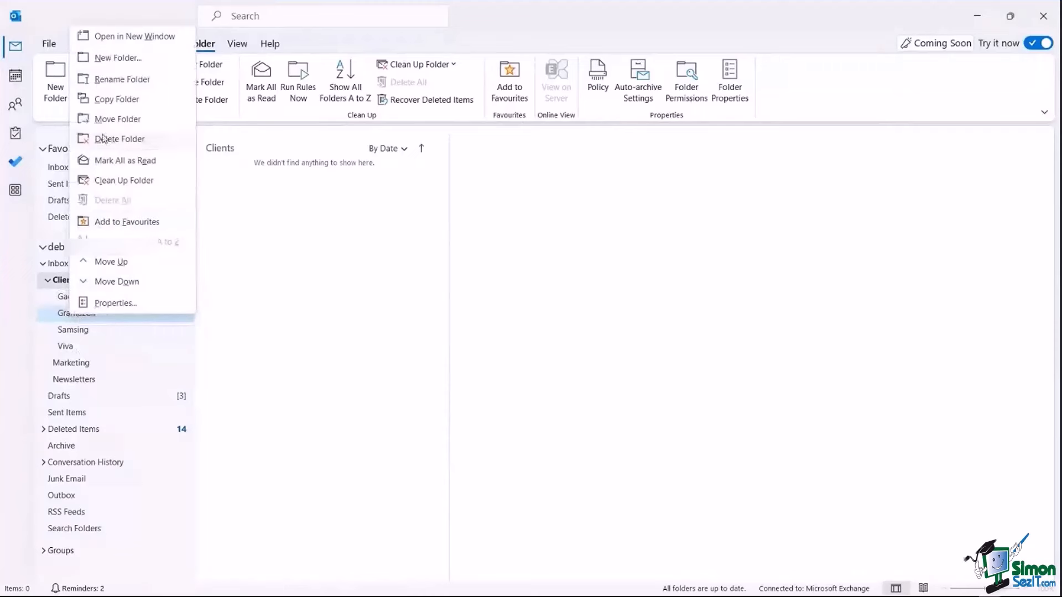
pyautogui.click(117, 80)
pyautogui.click(63, 313)
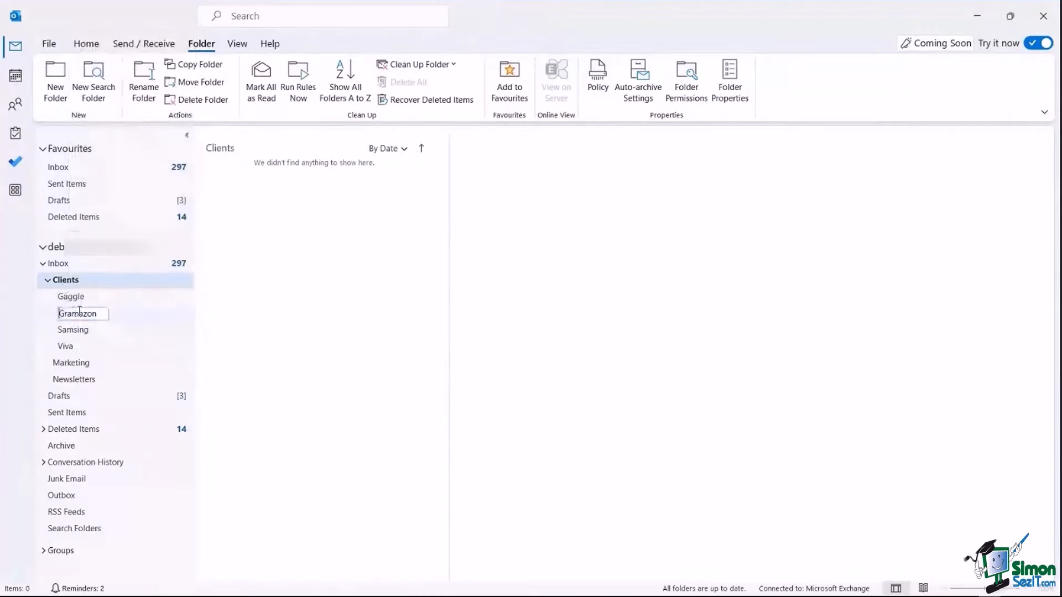
pyautogui.write('1')
pyautogui.press('Return')
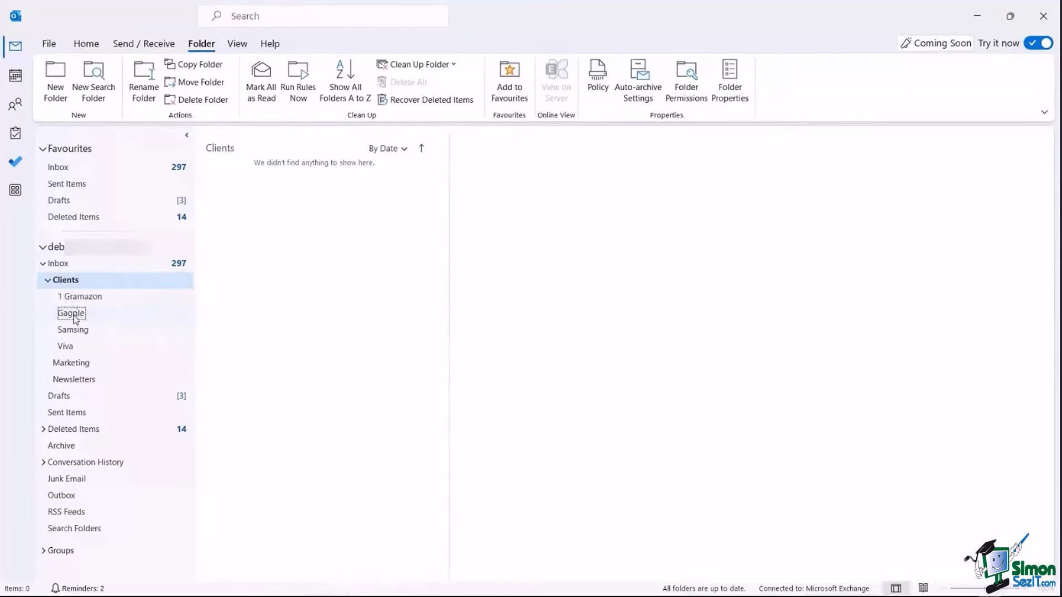
# Rename the Samsing folder to '2 Samsing'.
pyautogui.rightClick(76, 320)
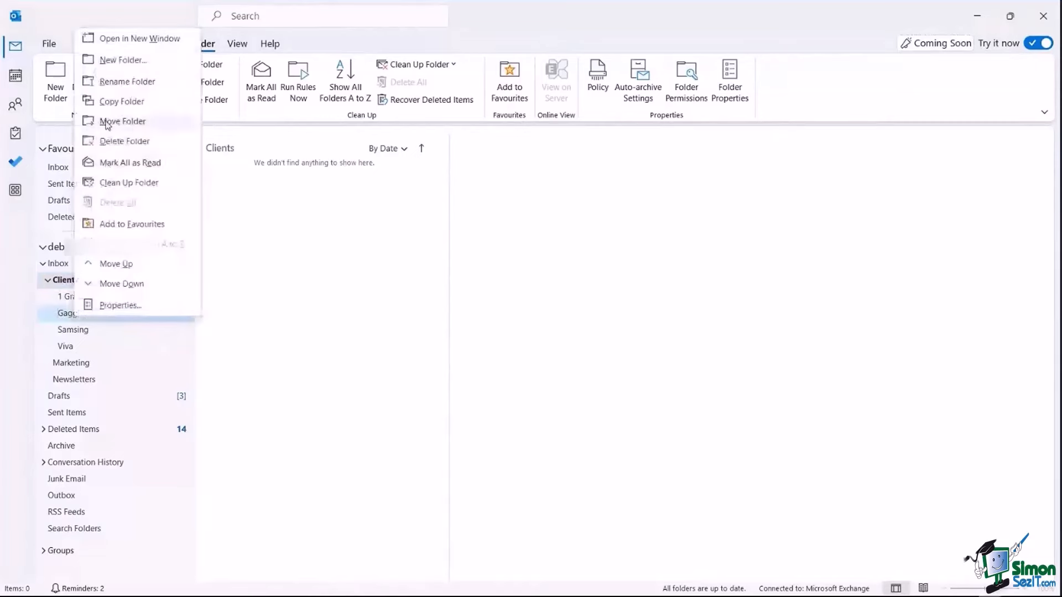
pyautogui.click(67, 332)
pyautogui.rightClick(65, 332)
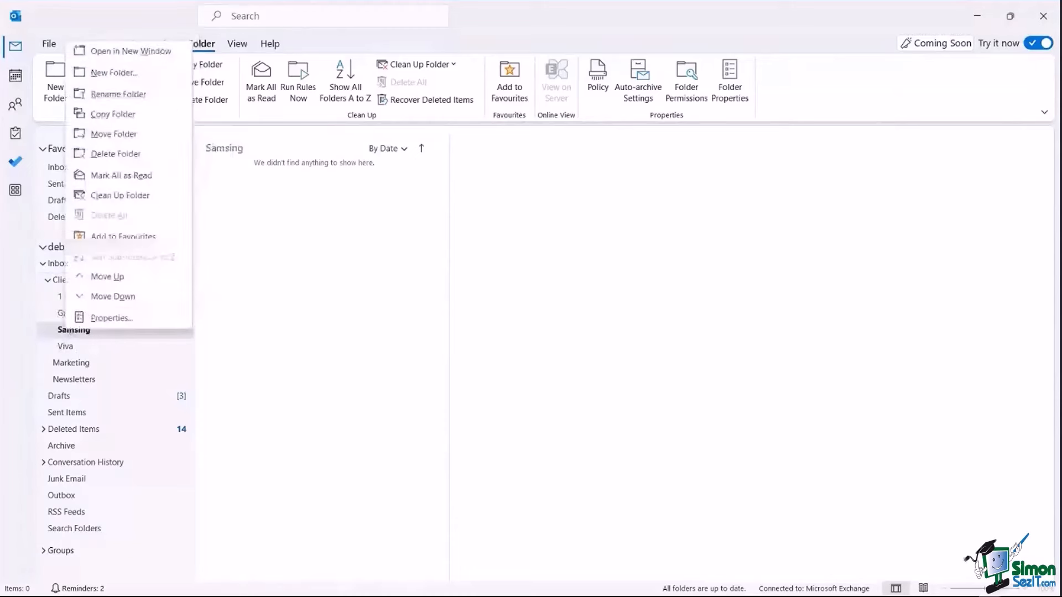
pyautogui.click(124, 95)
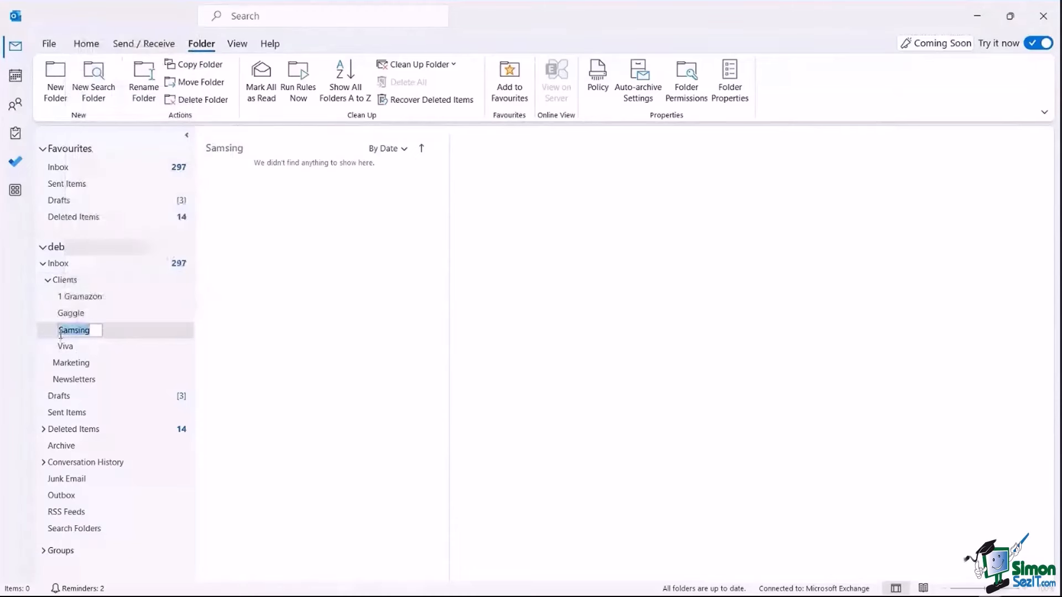
pyautogui.click(87, 329)
pyautogui.press('Home')
pyautogui.write('2')
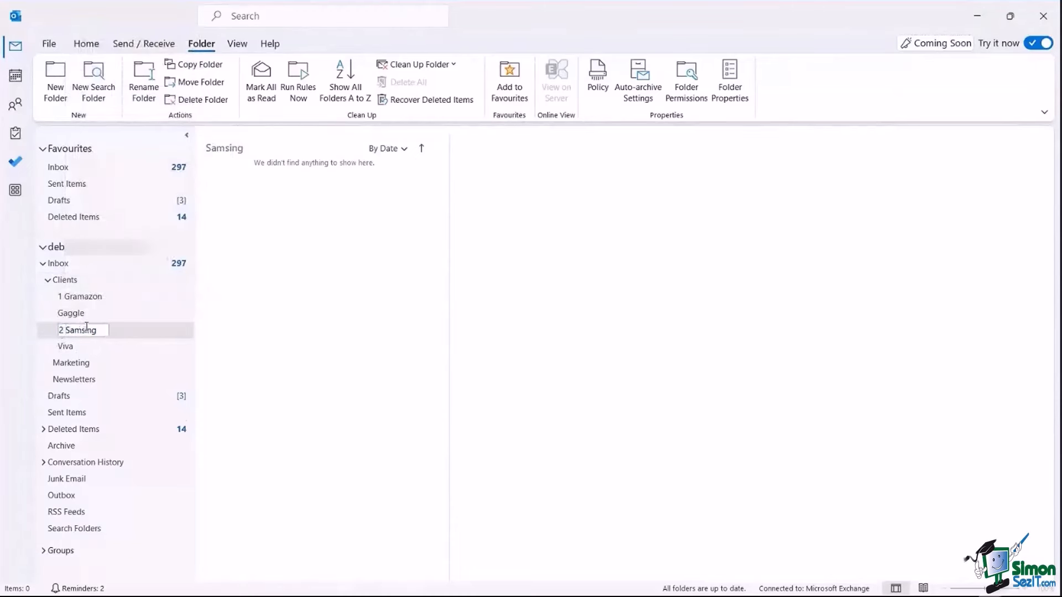
pyautogui.press('Return')
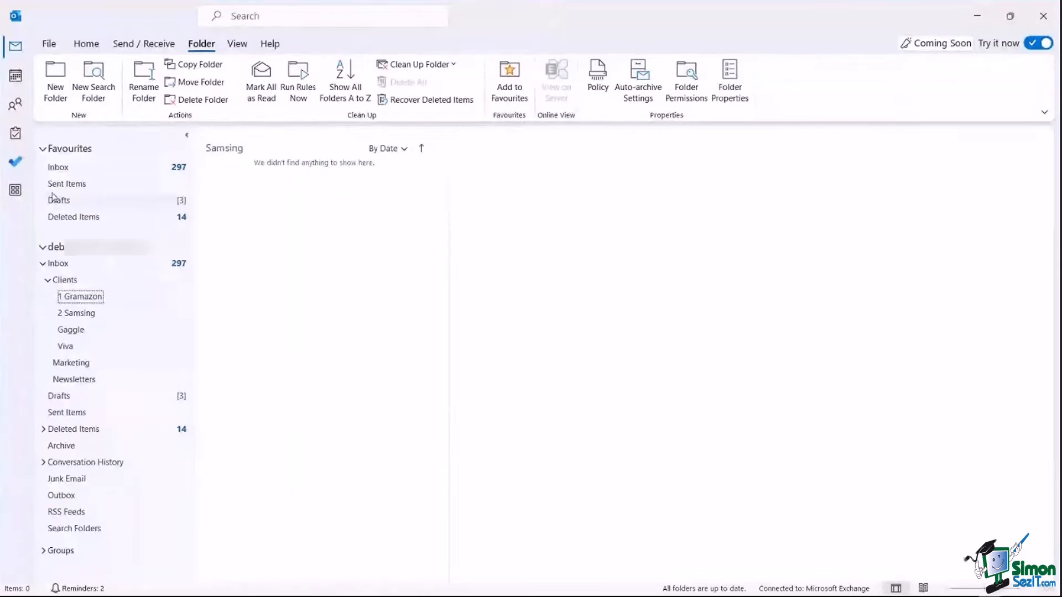
pyautogui.click(61, 168)
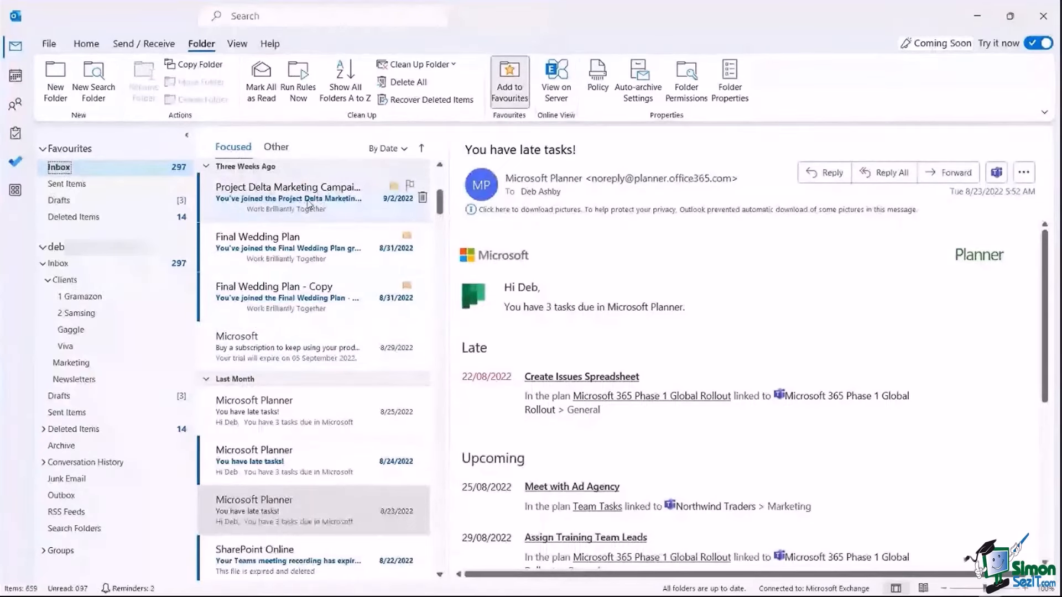
pyautogui.moveTo(288, 201); pyautogui.dragTo(114, 296)
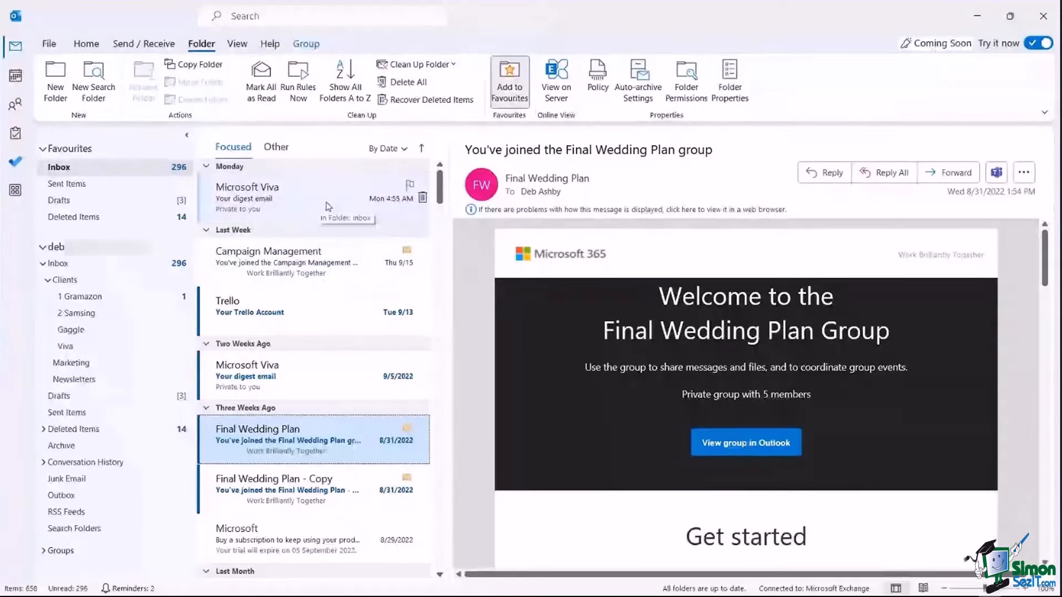
pyautogui.moveTo(328, 207); pyautogui.dragTo(88, 298)
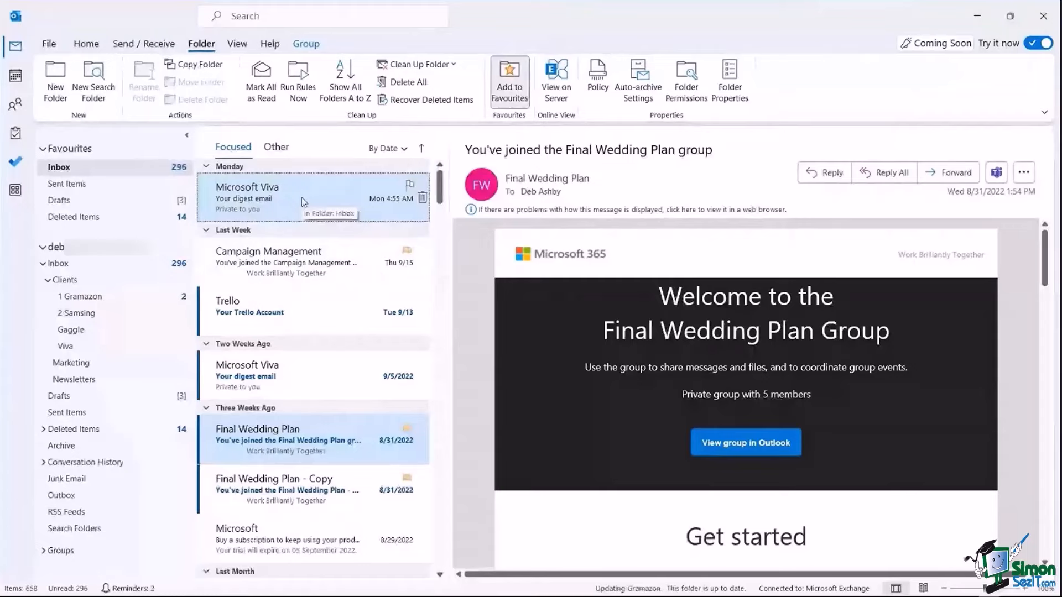
pyautogui.click(83, 297)
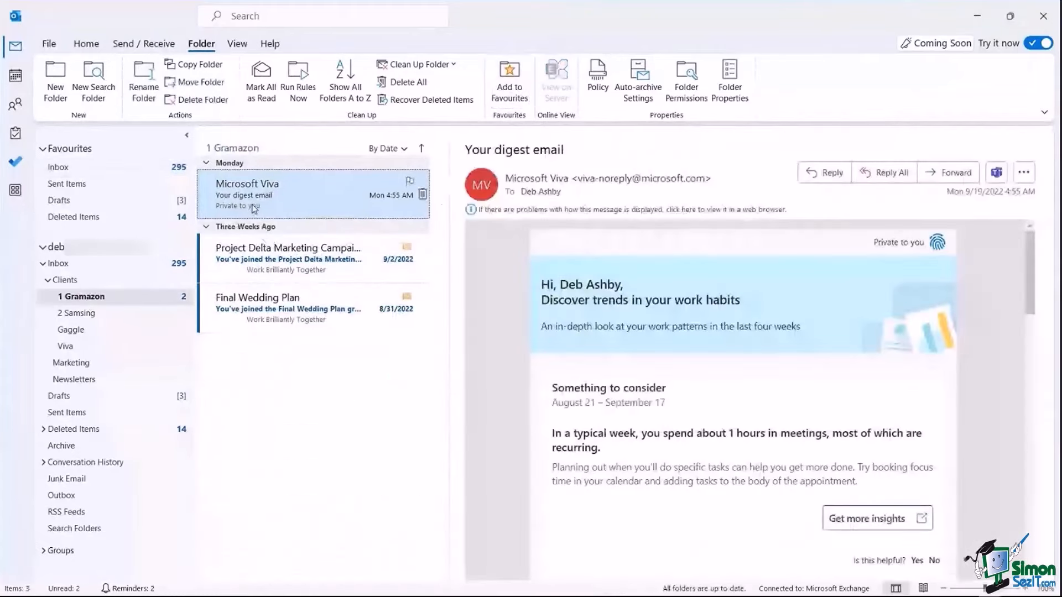
pyautogui.click(64, 171)
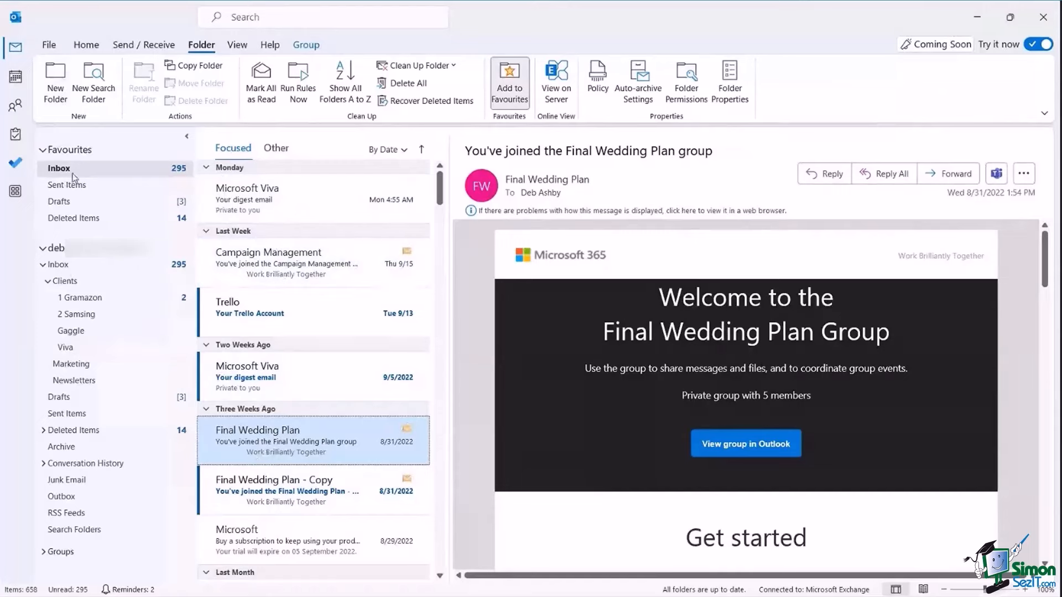
# Start a new rule from the 'Move messages from someone to a folder' template.
pyautogui.click(50, 46)
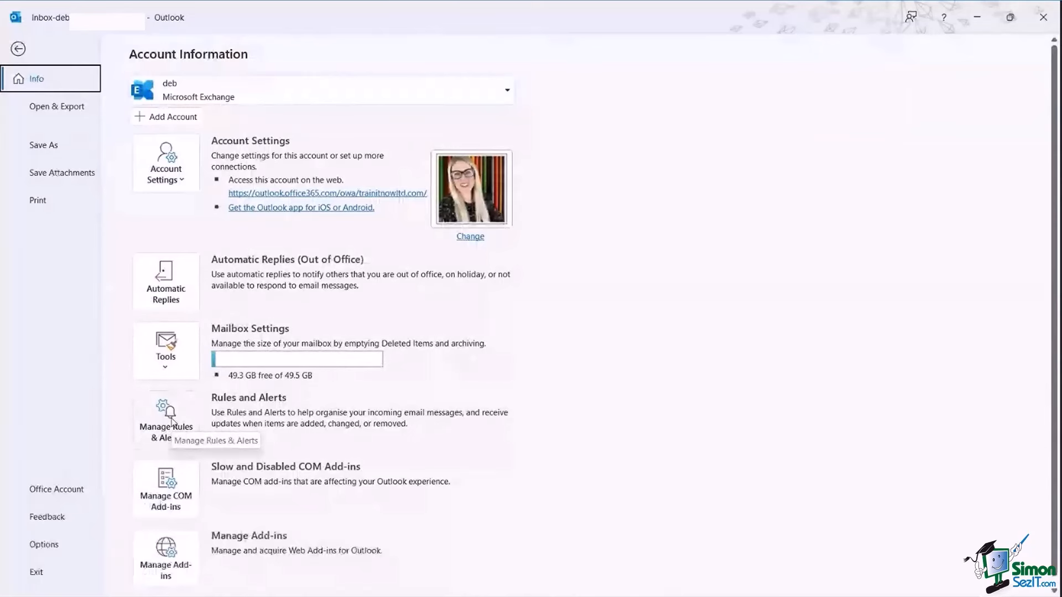
pyautogui.click(170, 421)
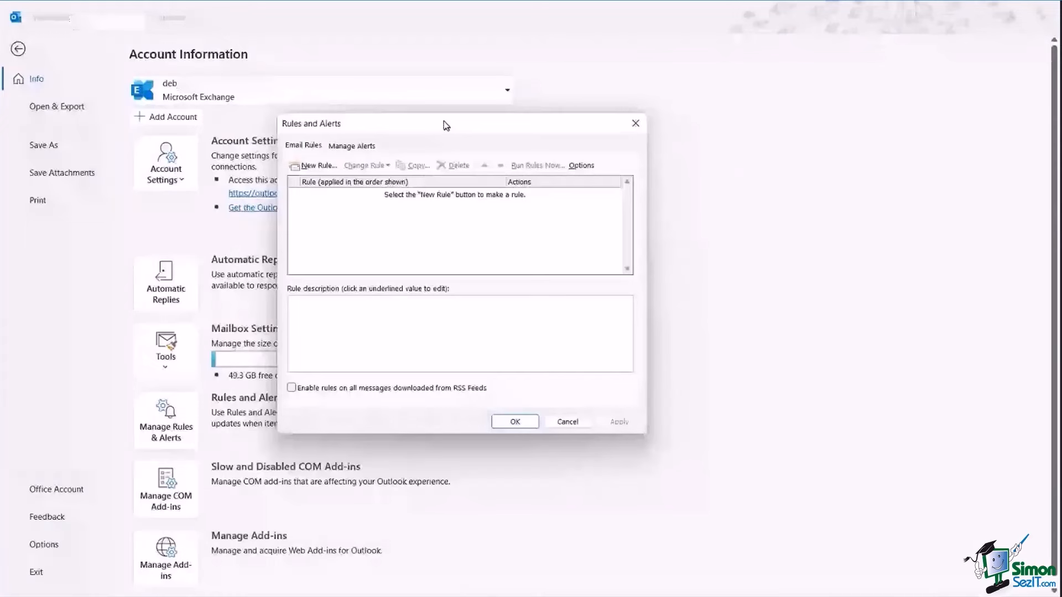
pyautogui.click(311, 166)
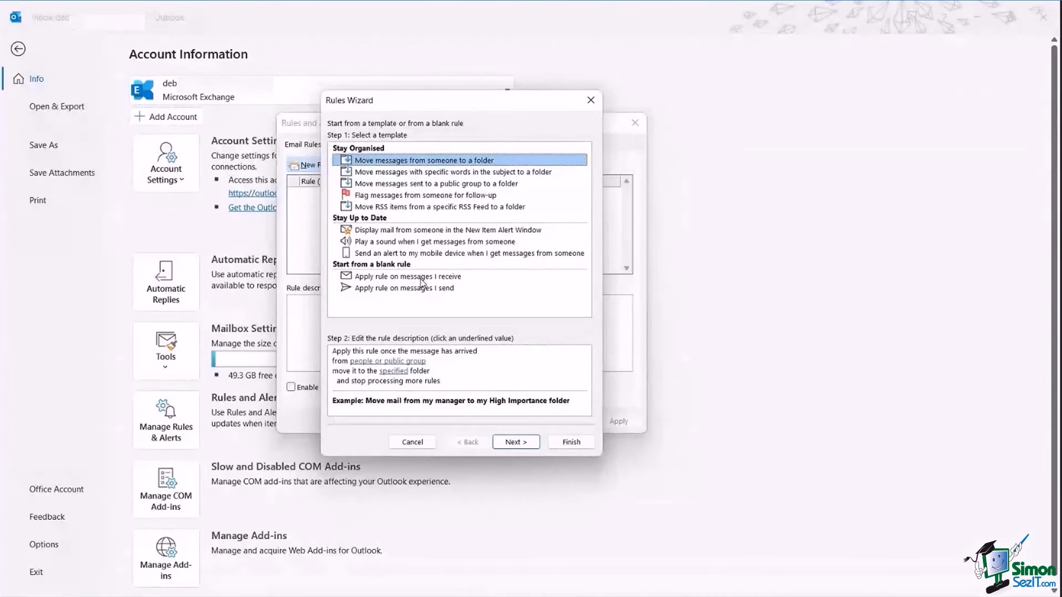
pyautogui.click(394, 198)
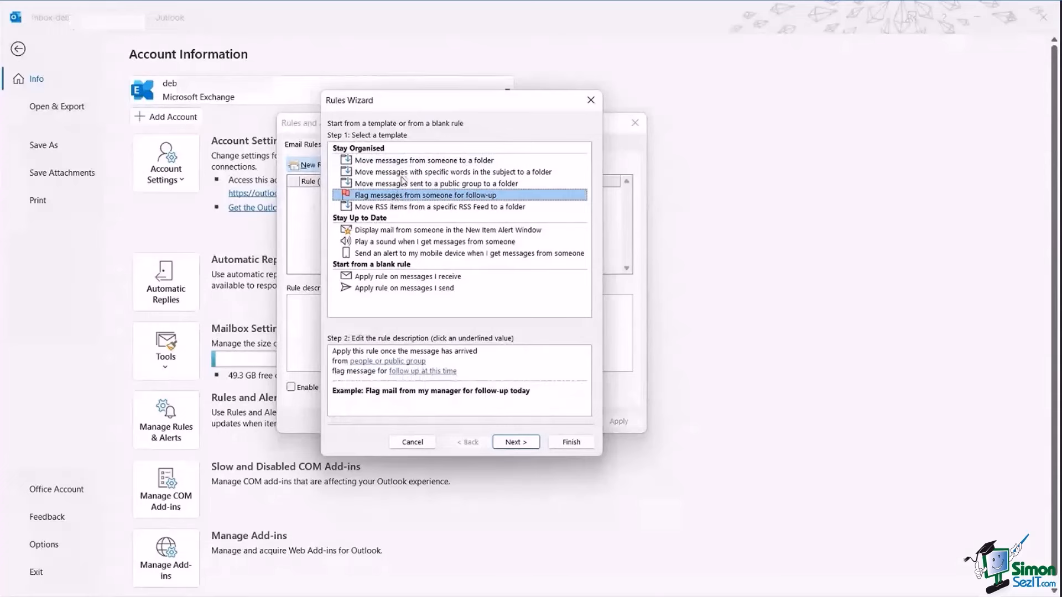
pyautogui.click(402, 174)
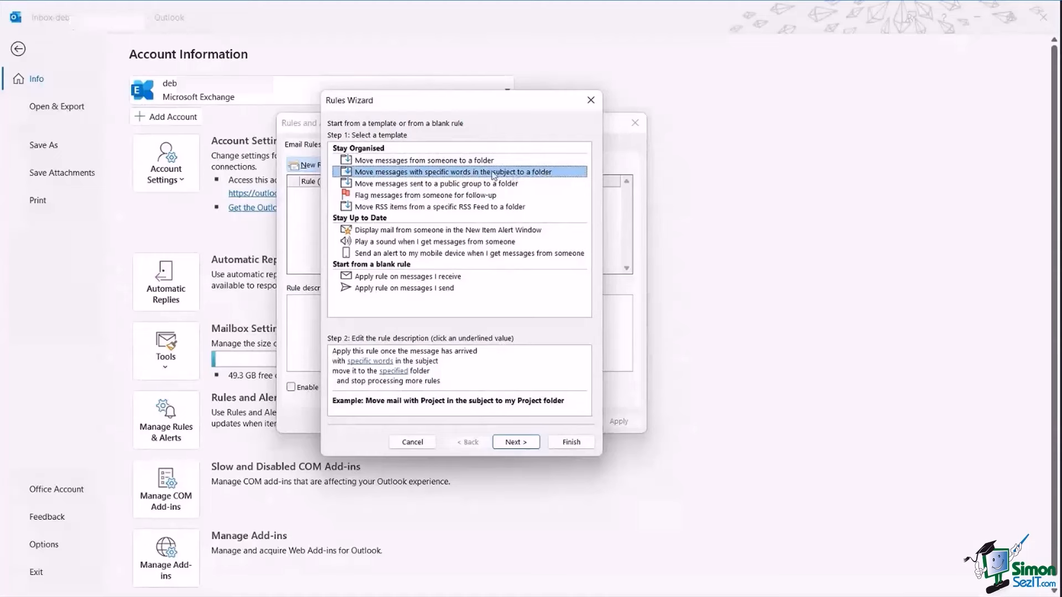
pyautogui.click(442, 161)
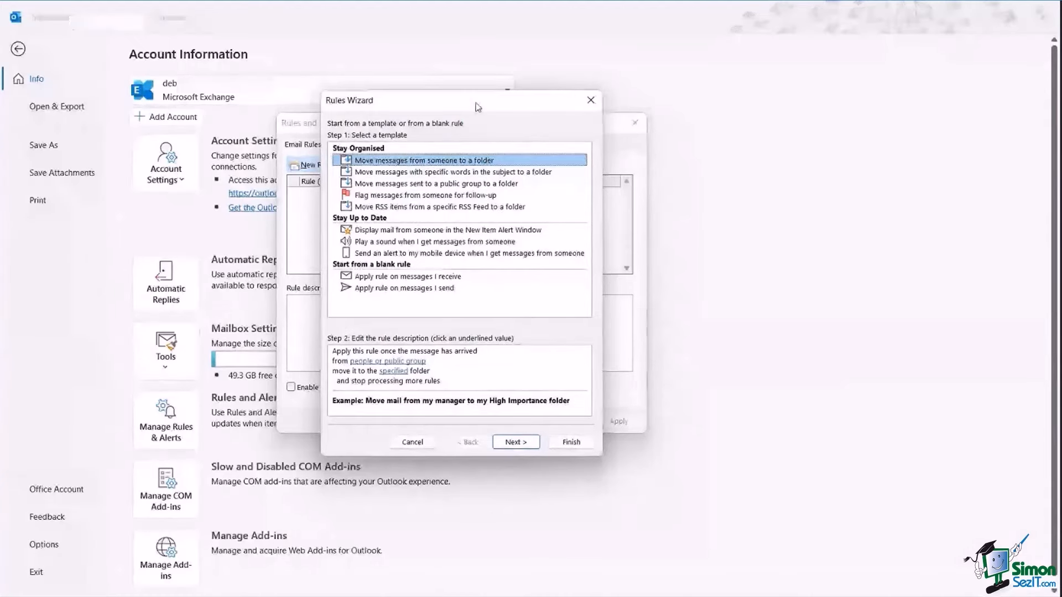
pyautogui.moveTo(478, 107); pyautogui.dragTo(534, 90)
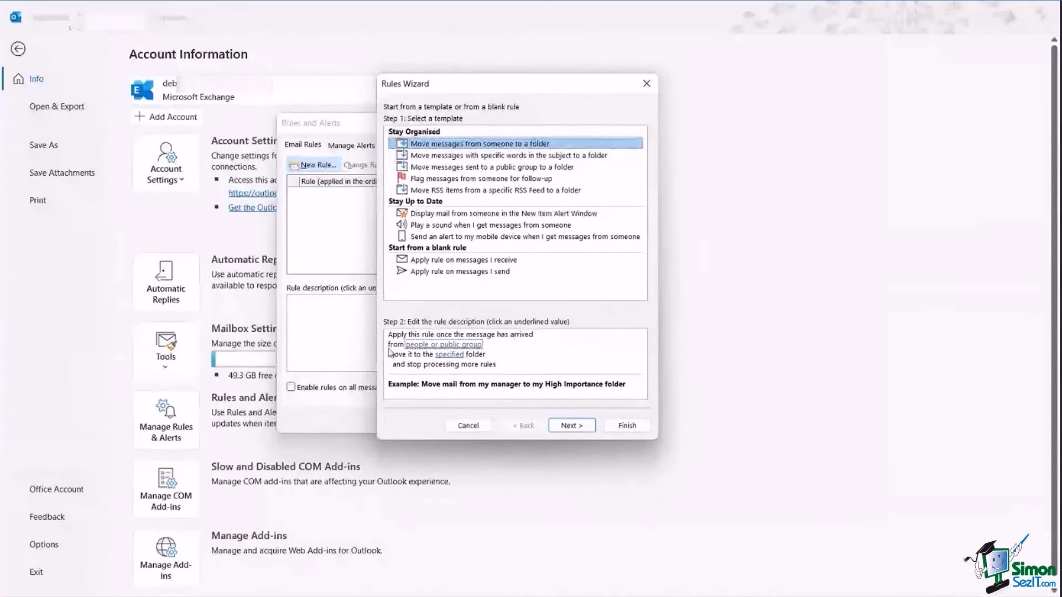
pyautogui.click(440, 345)
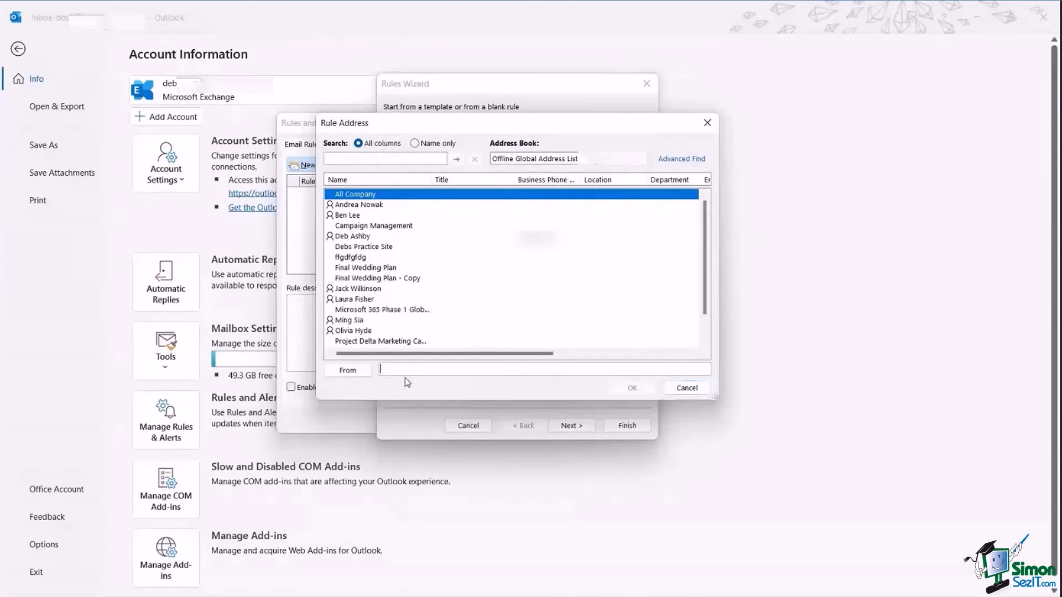
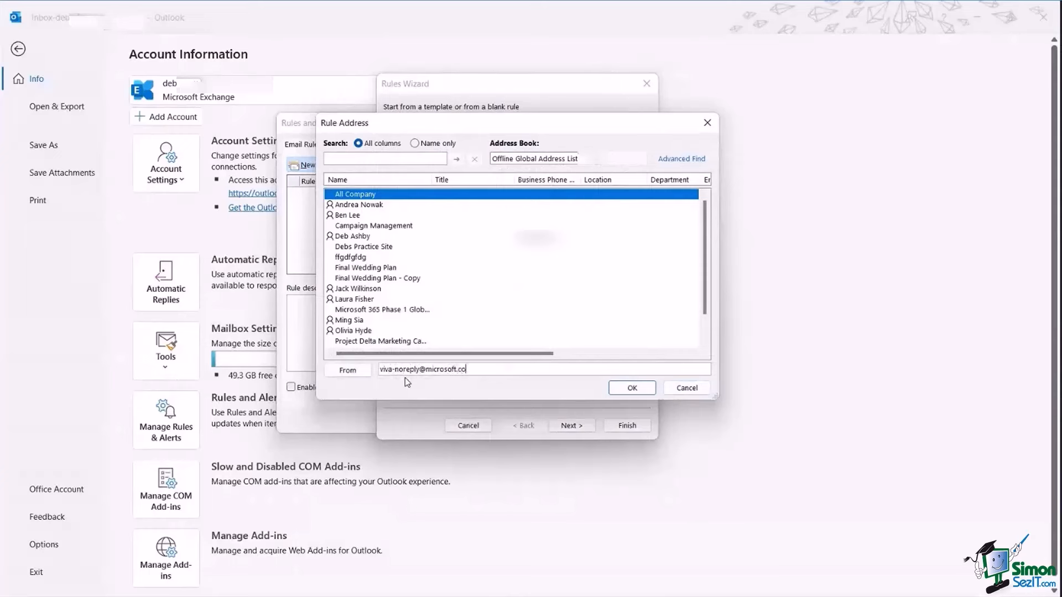
pyautogui.click(632, 387)
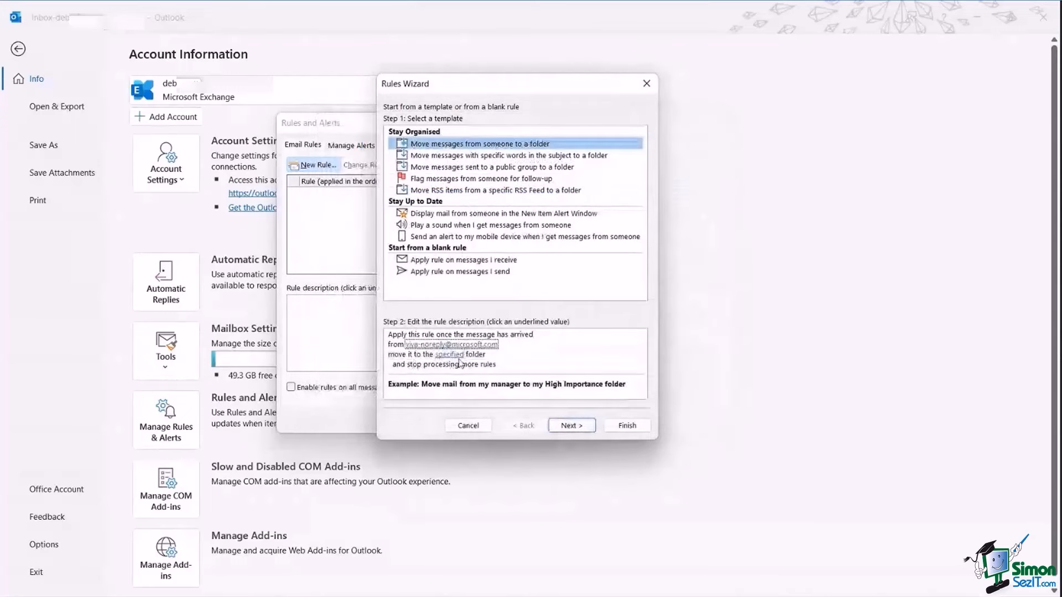
pyautogui.click(449, 355)
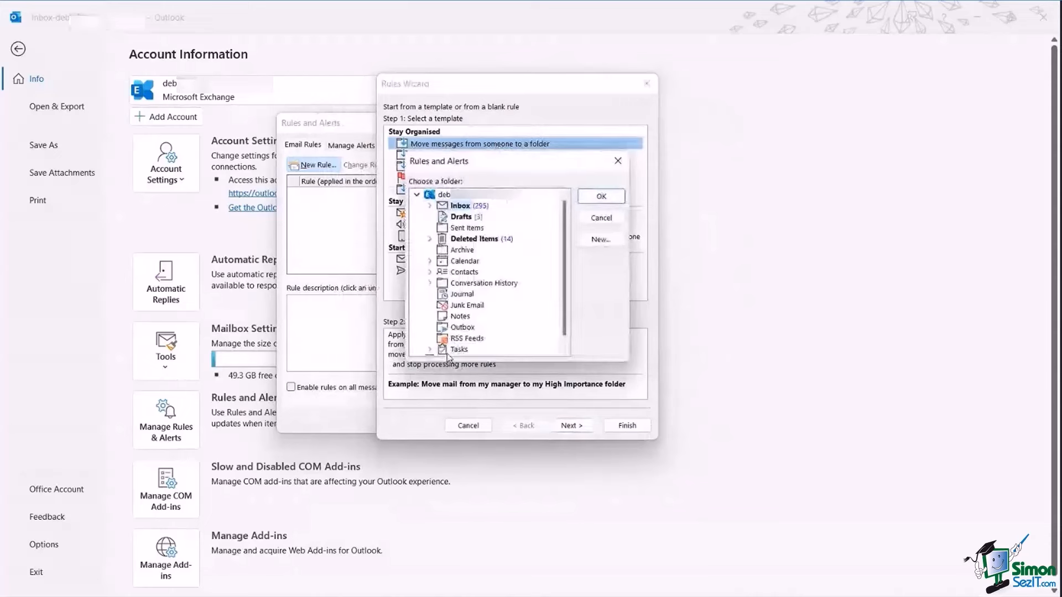
pyautogui.click(430, 206)
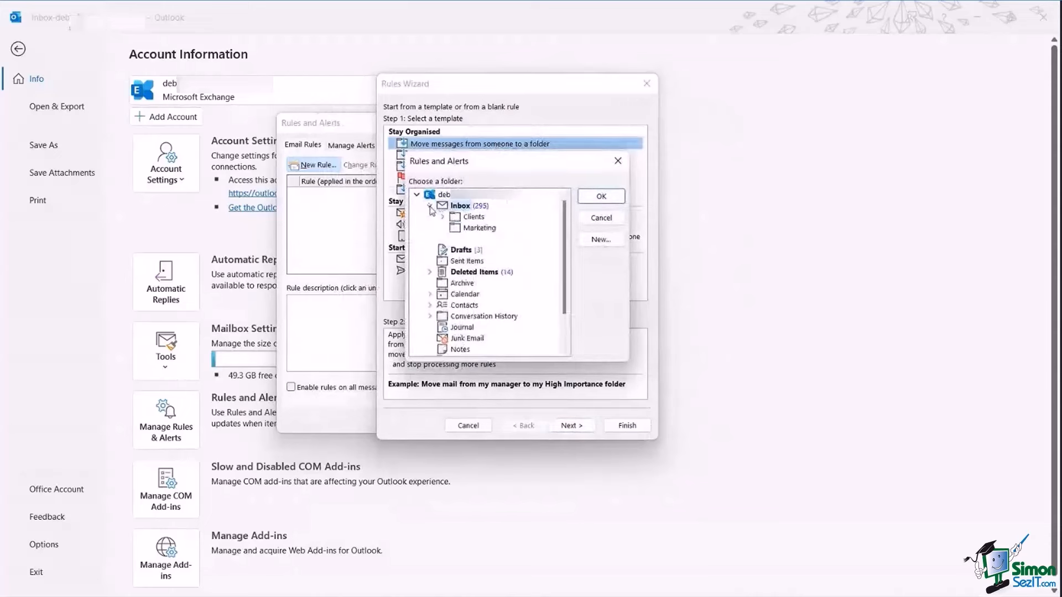
pyautogui.click(443, 217)
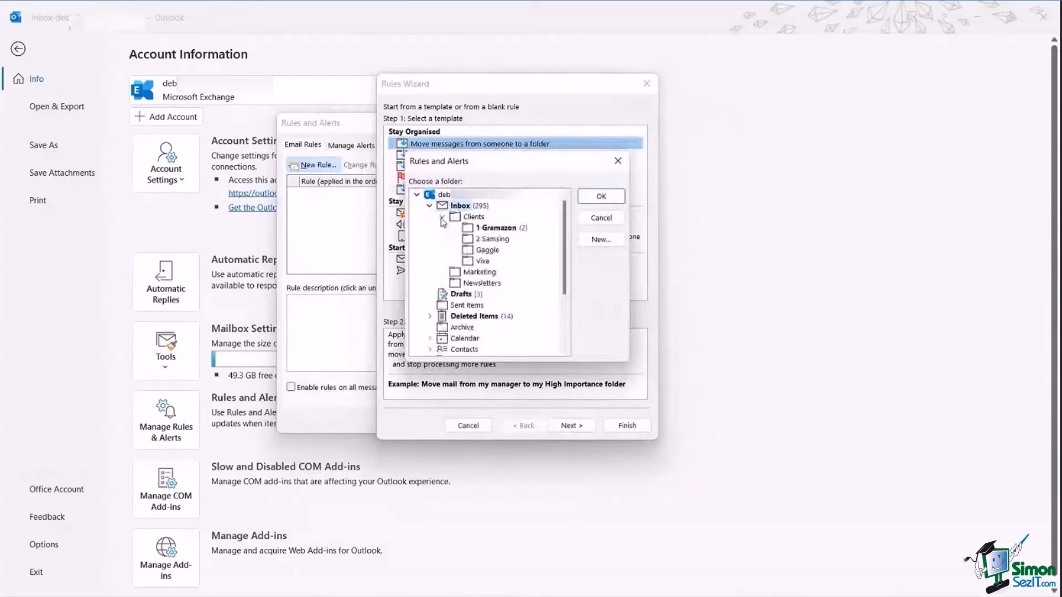
pyautogui.click(482, 261)
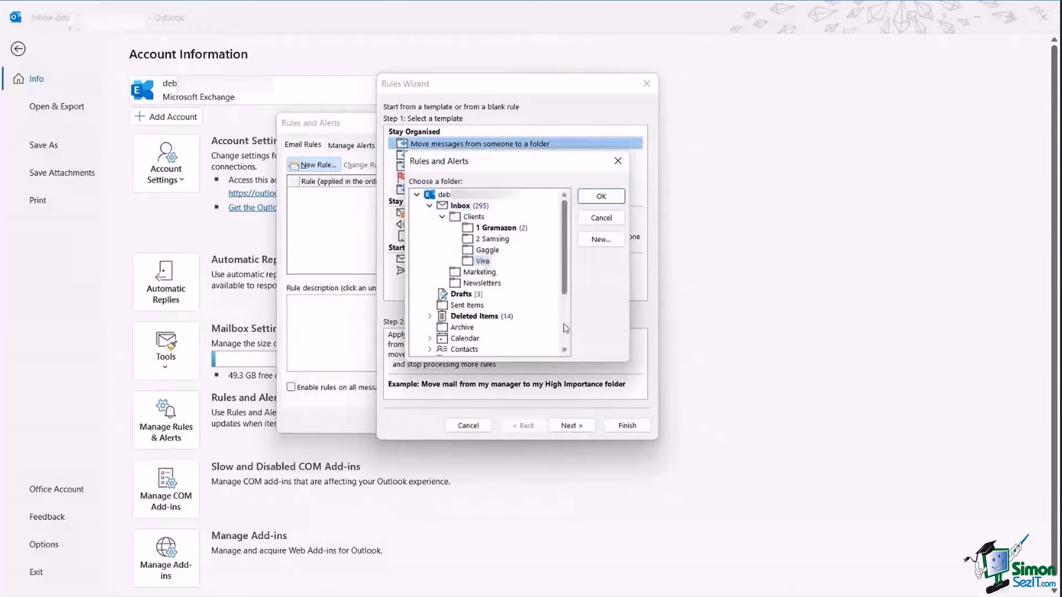
pyautogui.click(602, 197)
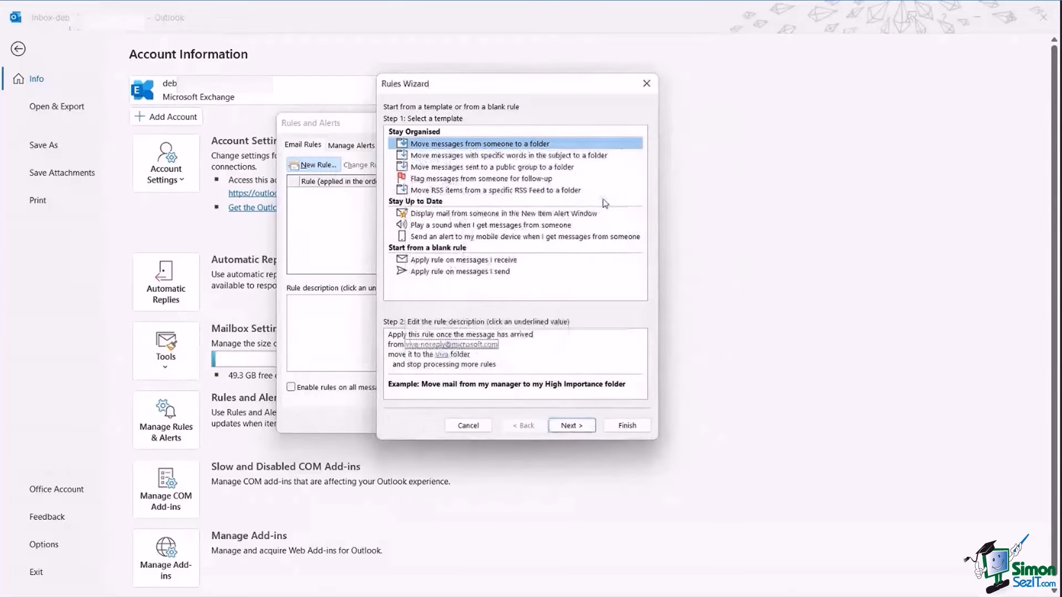
# Pass through the conditions, actions and exceptions pages and finish the rule.
pyautogui.click(572, 426)
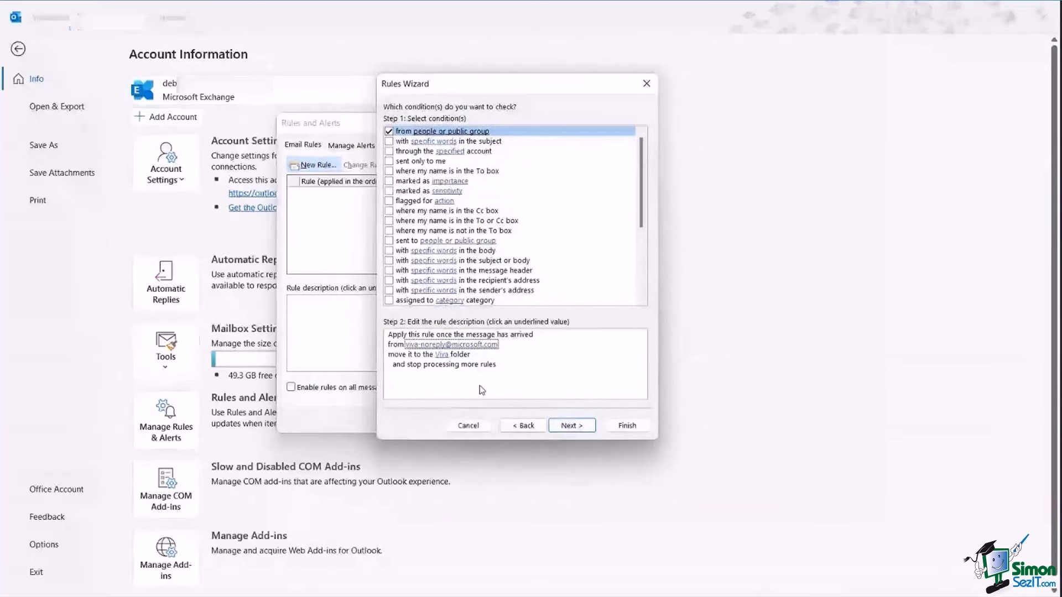
pyautogui.click(571, 426)
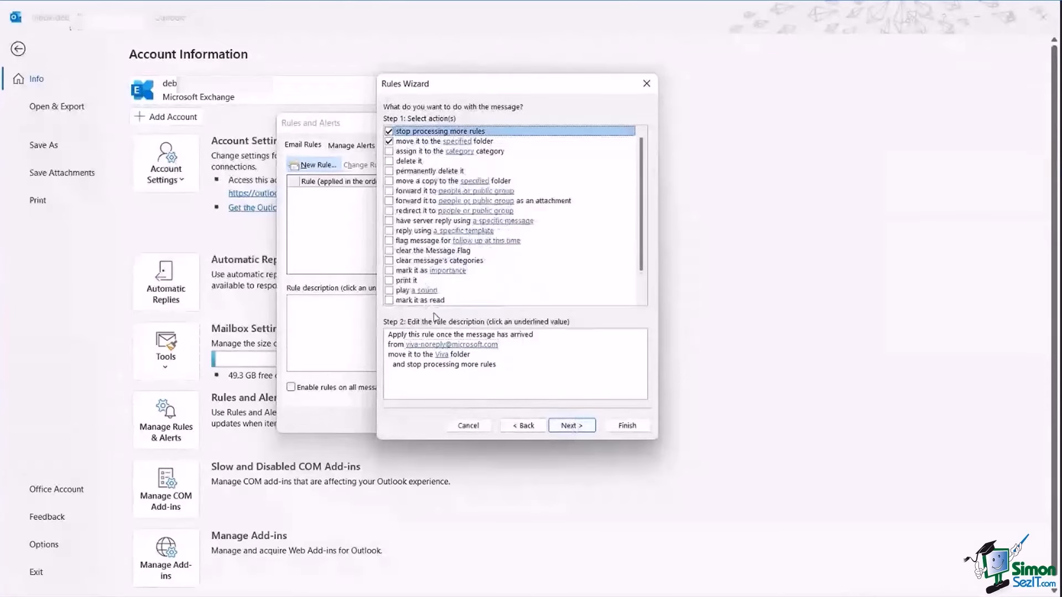
pyautogui.click(575, 427)
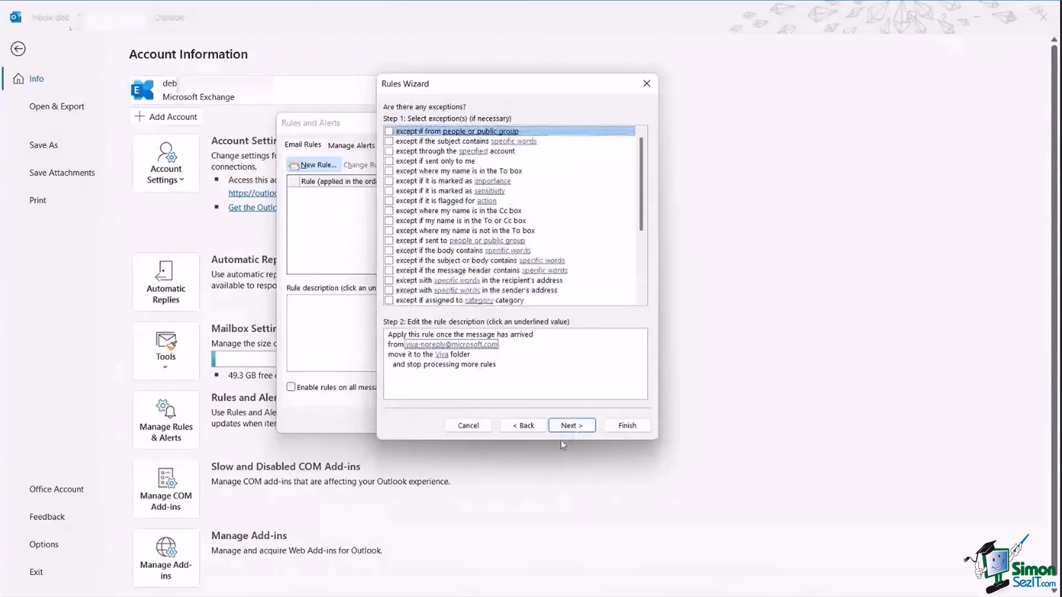
pyautogui.click(627, 426)
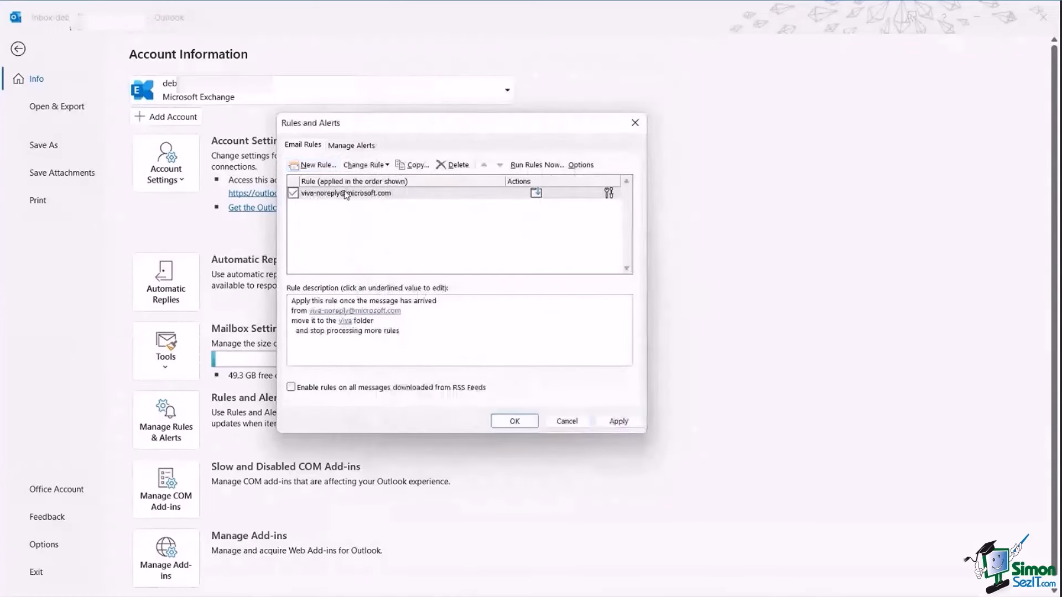
# Save the rule, then use Run Rules Now to apply the Viva rule to the Inbox.
pyautogui.click(515, 422)
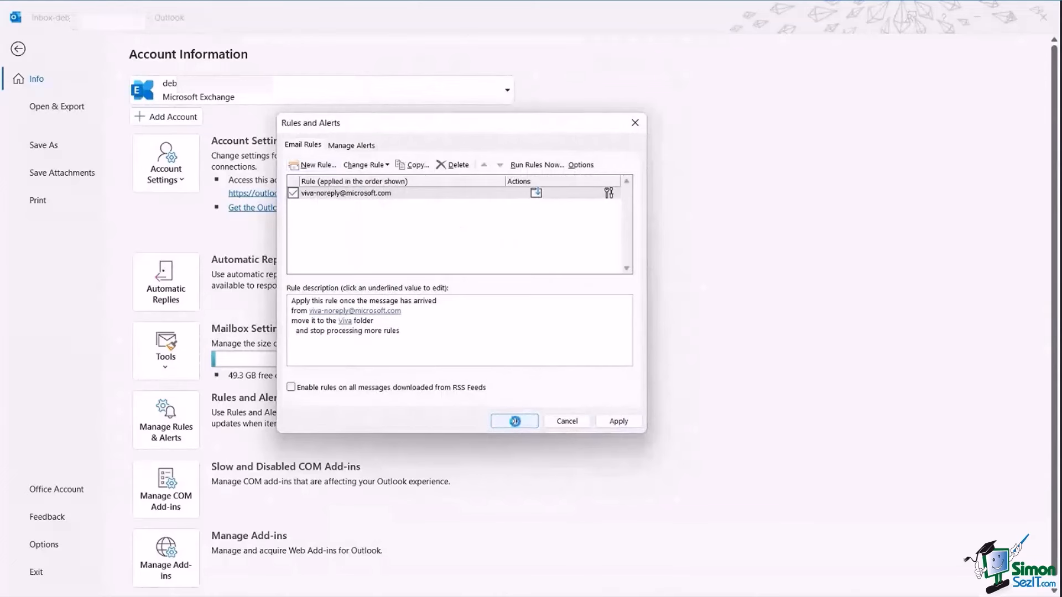
pyautogui.click(152, 439)
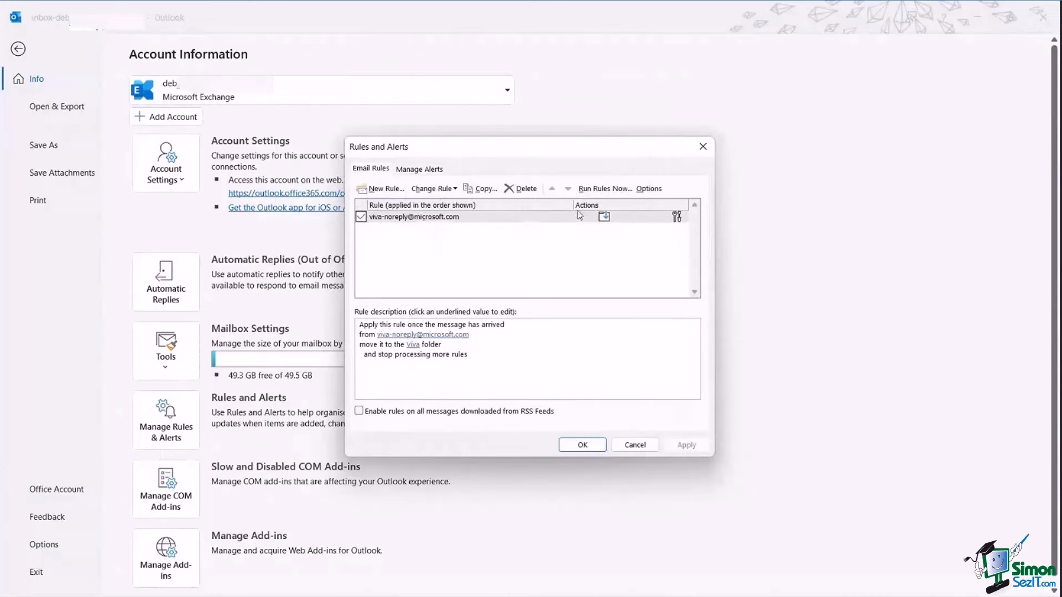
pyautogui.click(604, 188)
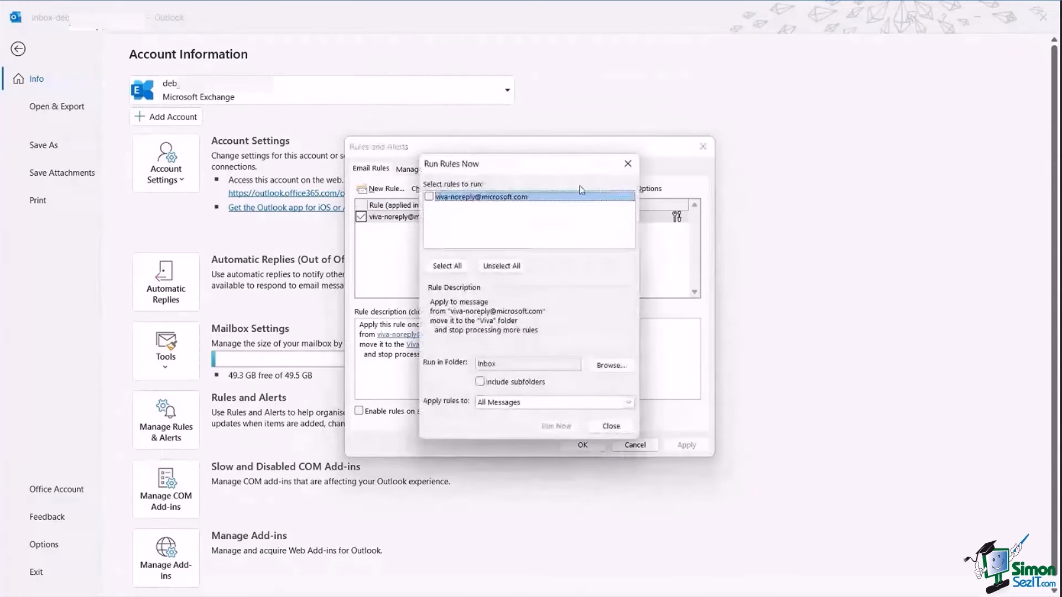
pyautogui.click(429, 197)
pyautogui.click(562, 427)
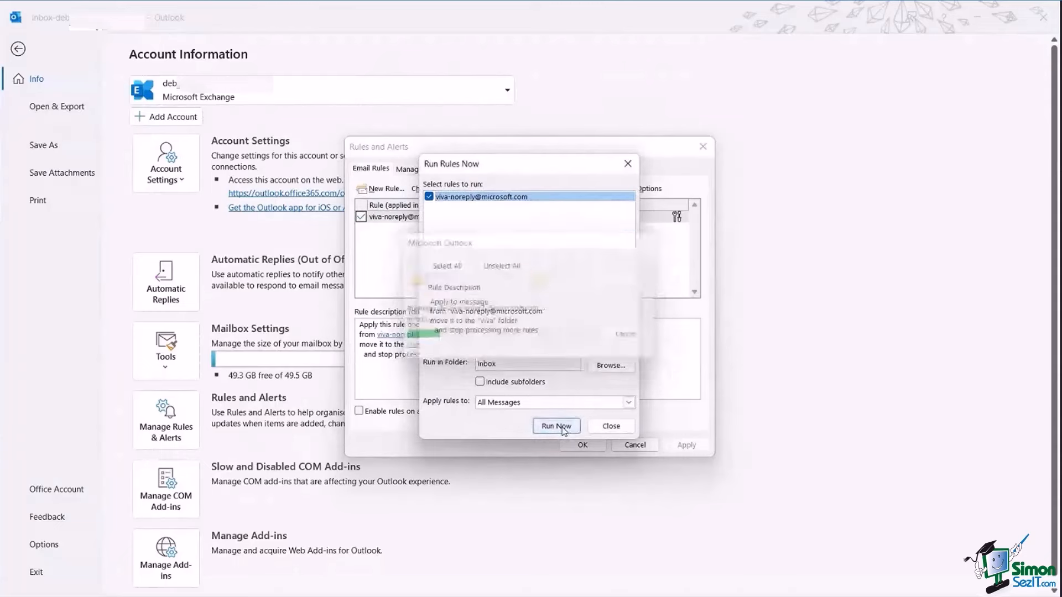
pyautogui.click(612, 426)
pyautogui.click(635, 445)
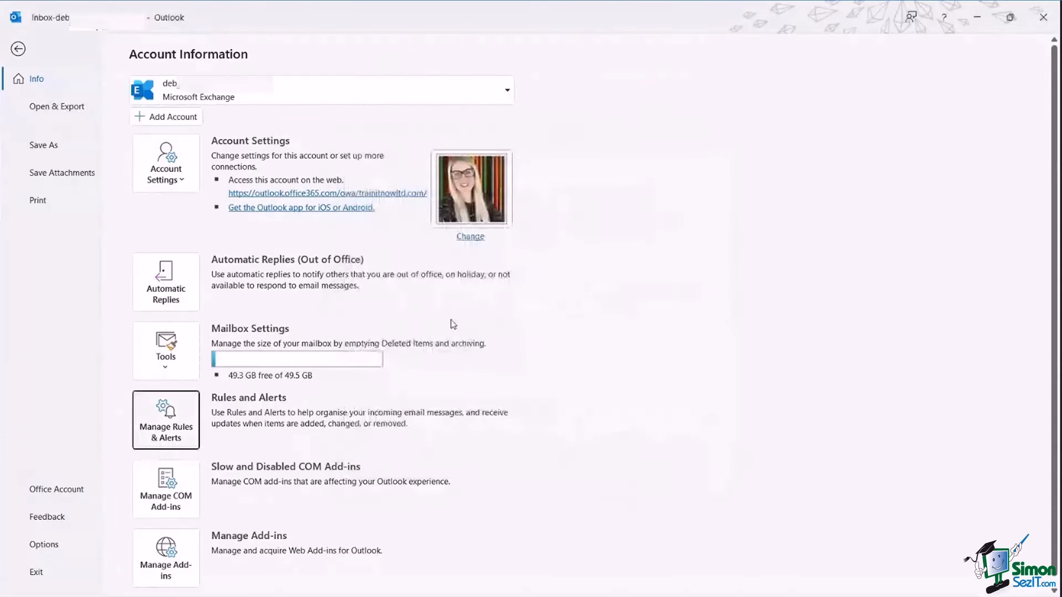
# Return to mail, confirm the 17 Viva emails sit in the Viva folder, then reopen Inbox.
pyautogui.click(21, 51)
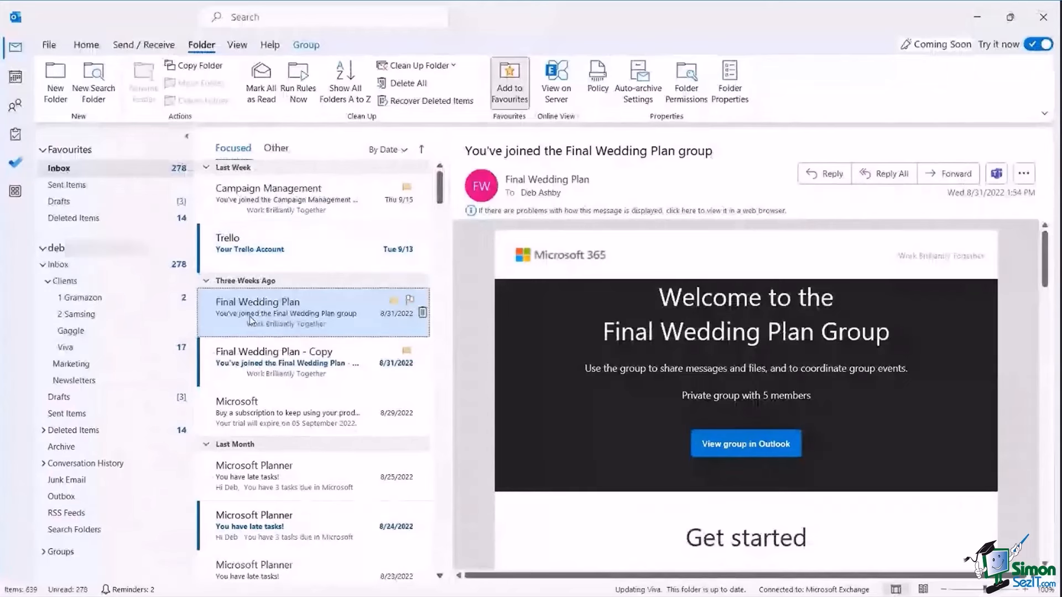
pyautogui.click(64, 347)
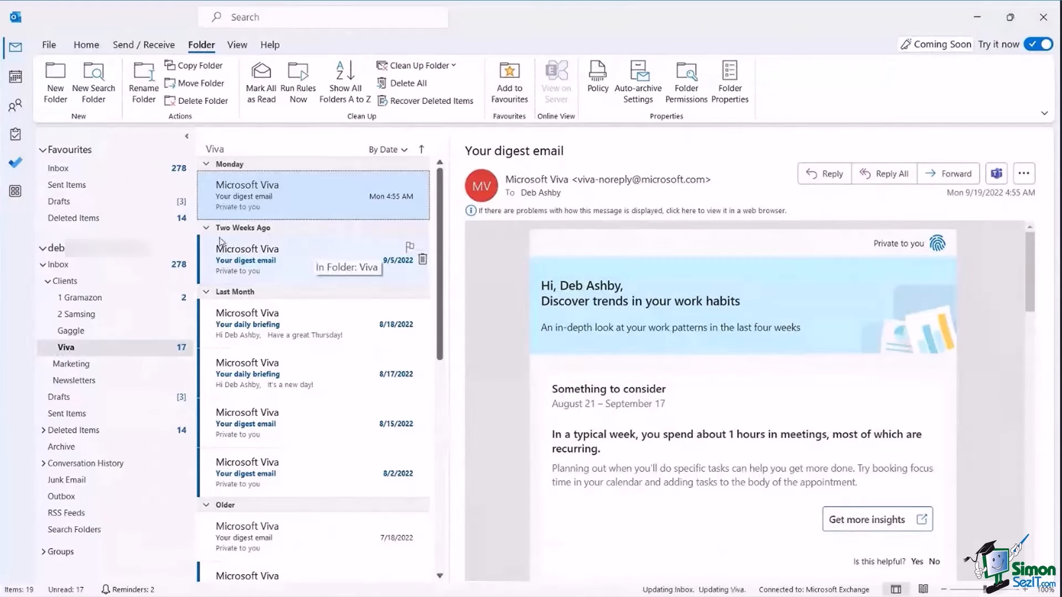
pyautogui.click(58, 265)
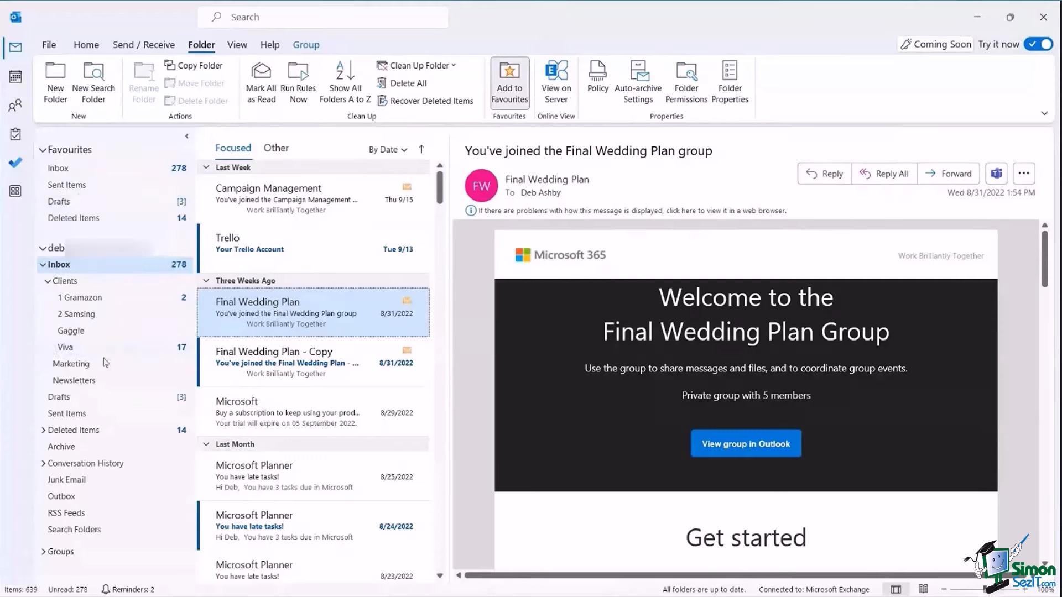
# Add the Viva folder to Favourites and open the 'Your Trello Account' message.
pyautogui.rightClick(86, 353)
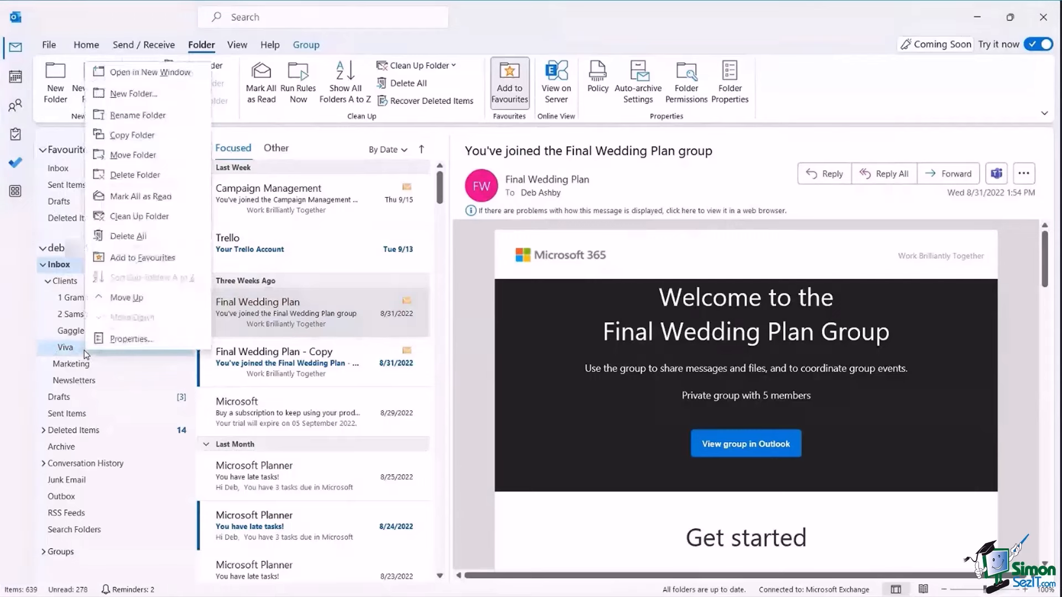
pyautogui.click(142, 258)
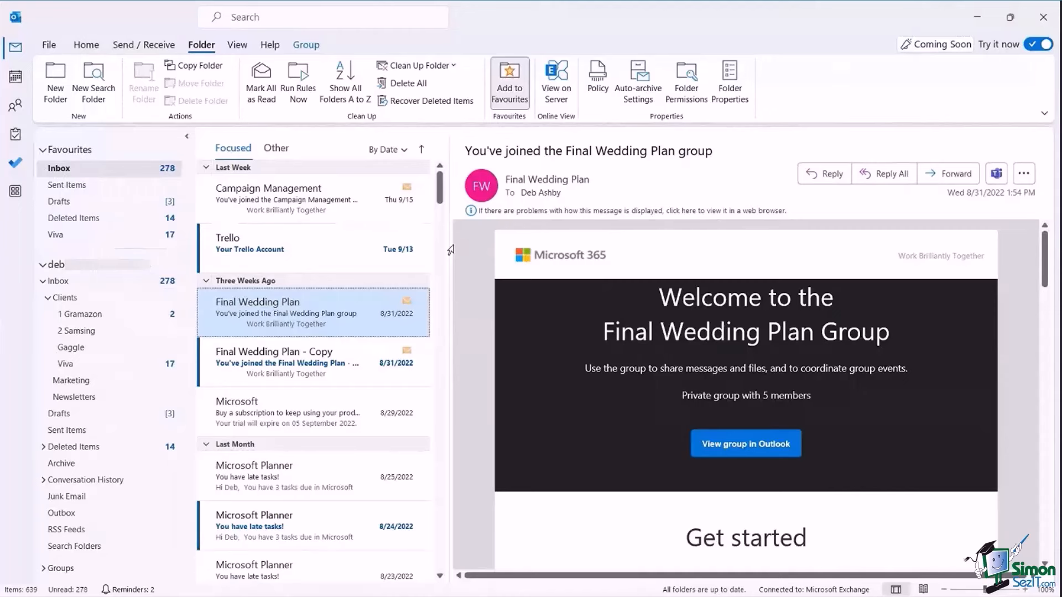
pyautogui.click(313, 266)
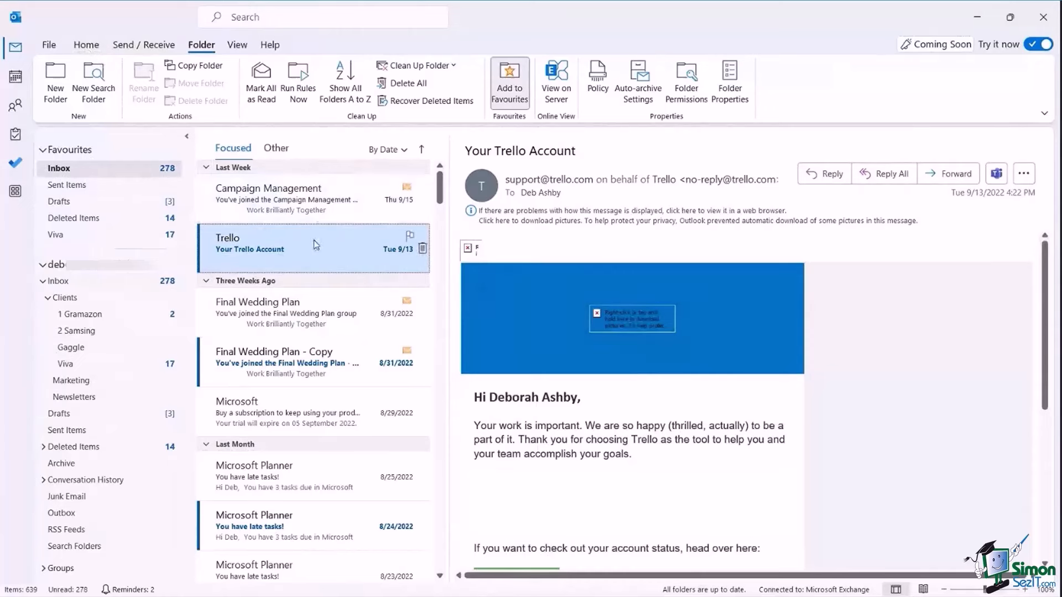
# Flag the Trello message for follow-up and open the Final Wedding Plan message.
pyautogui.click(409, 236)
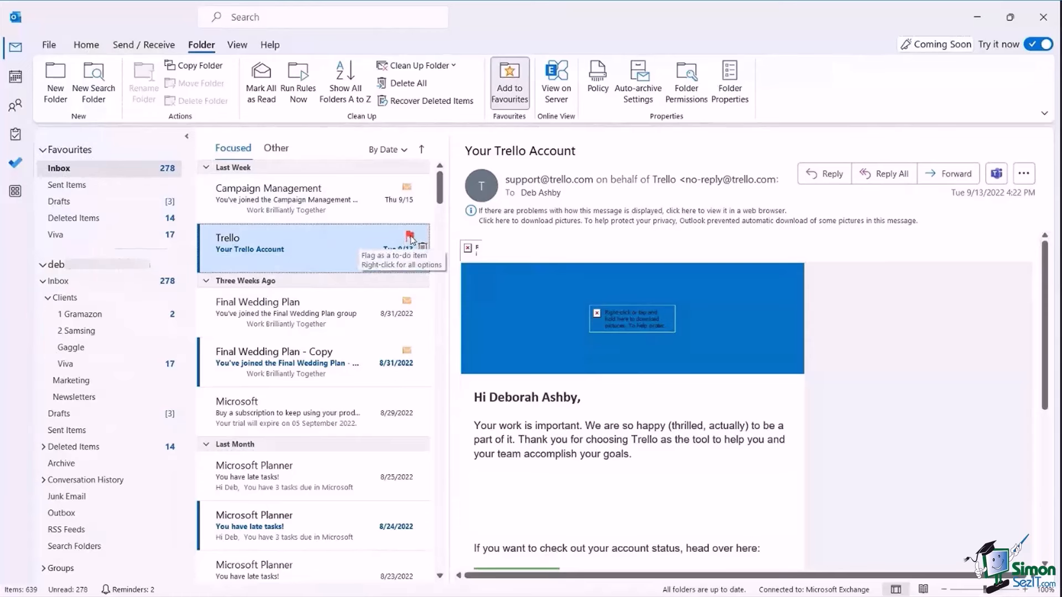
pyautogui.click(410, 237)
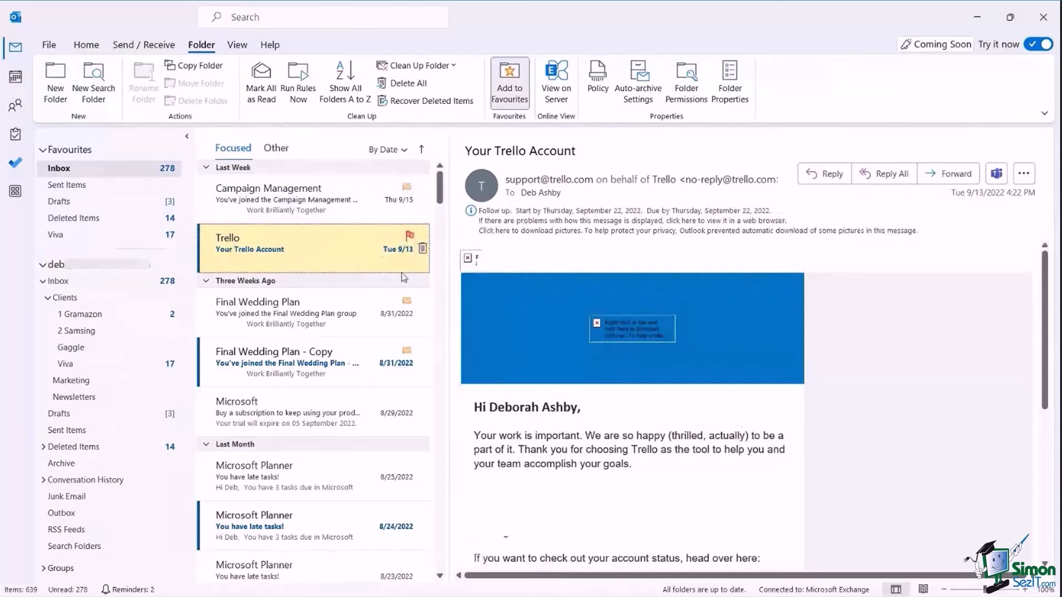
pyautogui.click(299, 317)
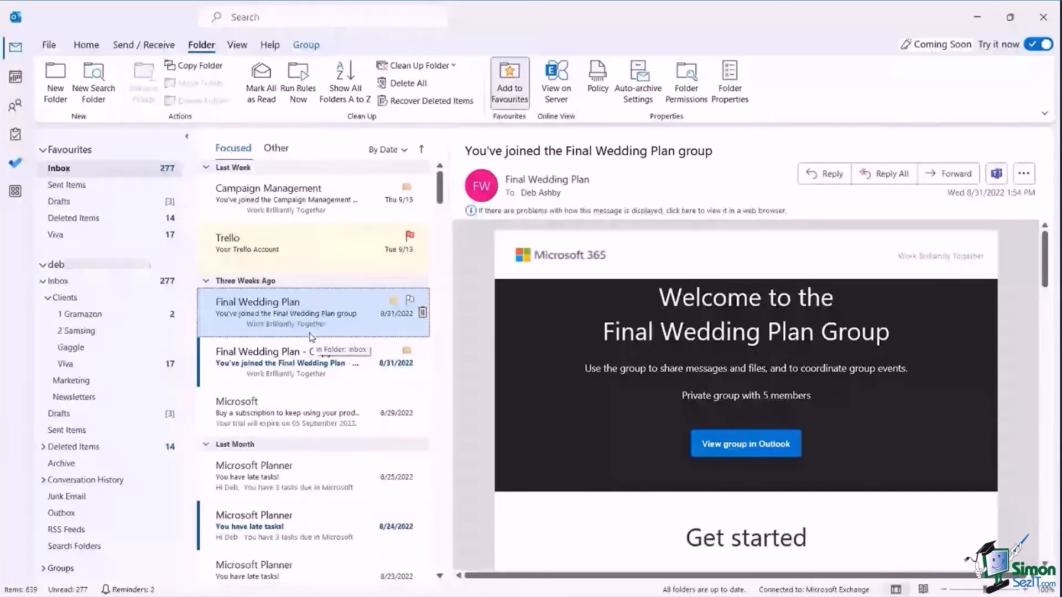
pyautogui.moveTo(16, 136)
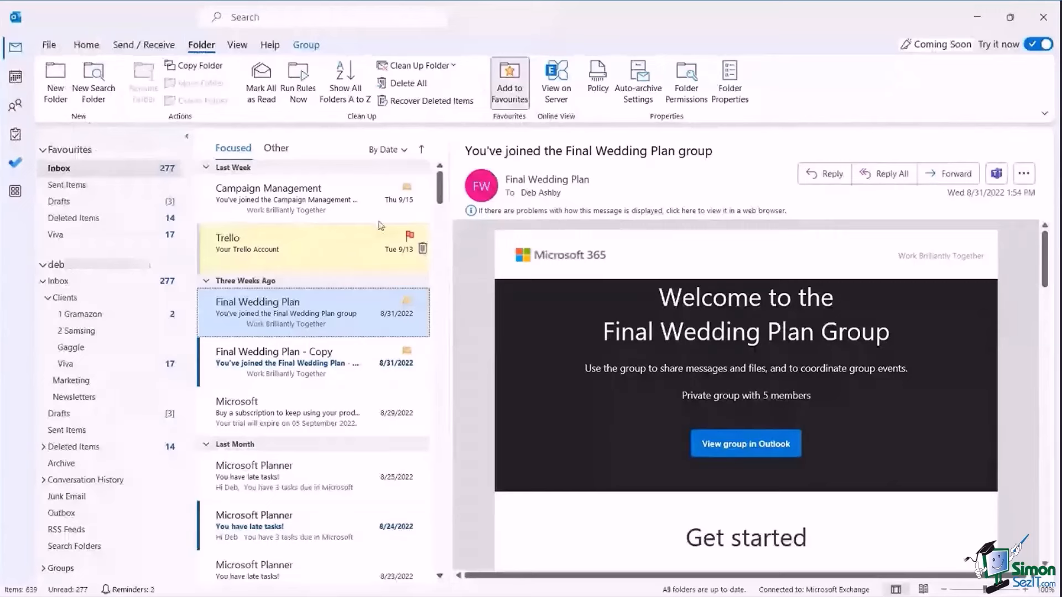
# Flag the Campaign Management message for follow-up Next Week.
pyautogui.click(337, 195)
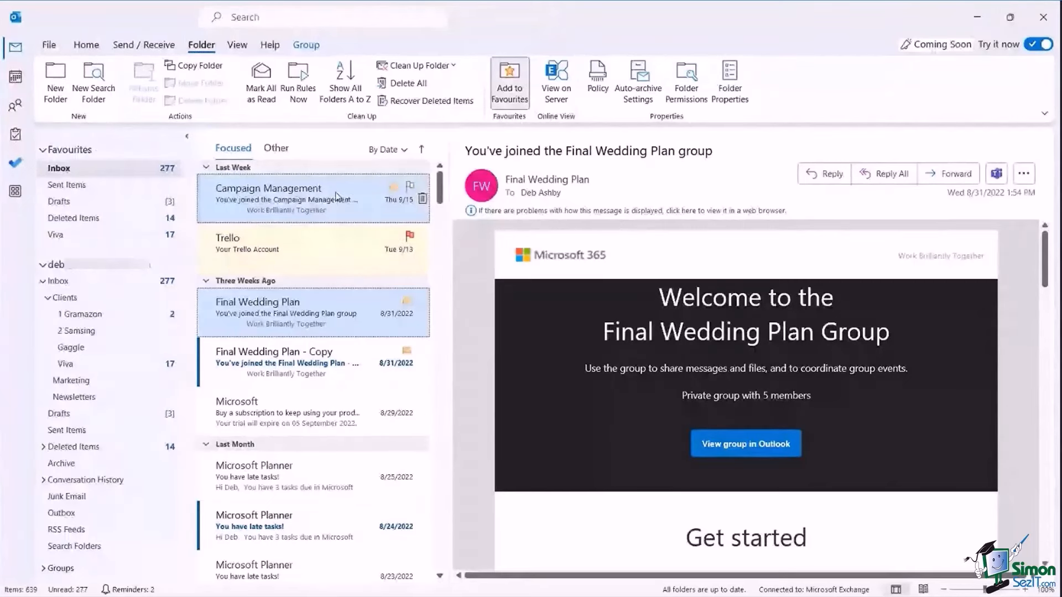
pyautogui.click(87, 46)
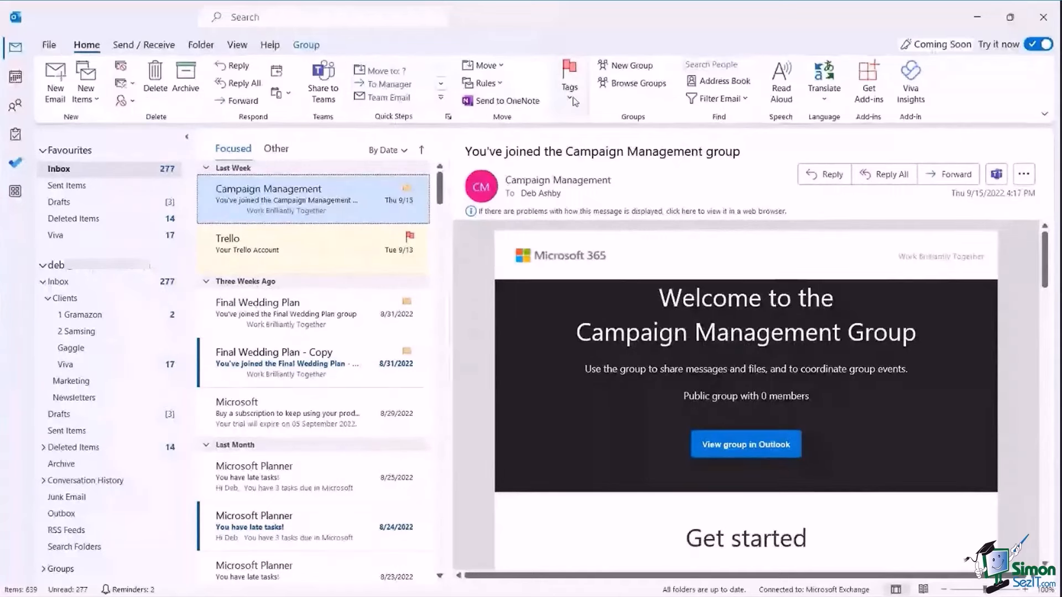
pyautogui.click(574, 100)
pyautogui.click(689, 169)
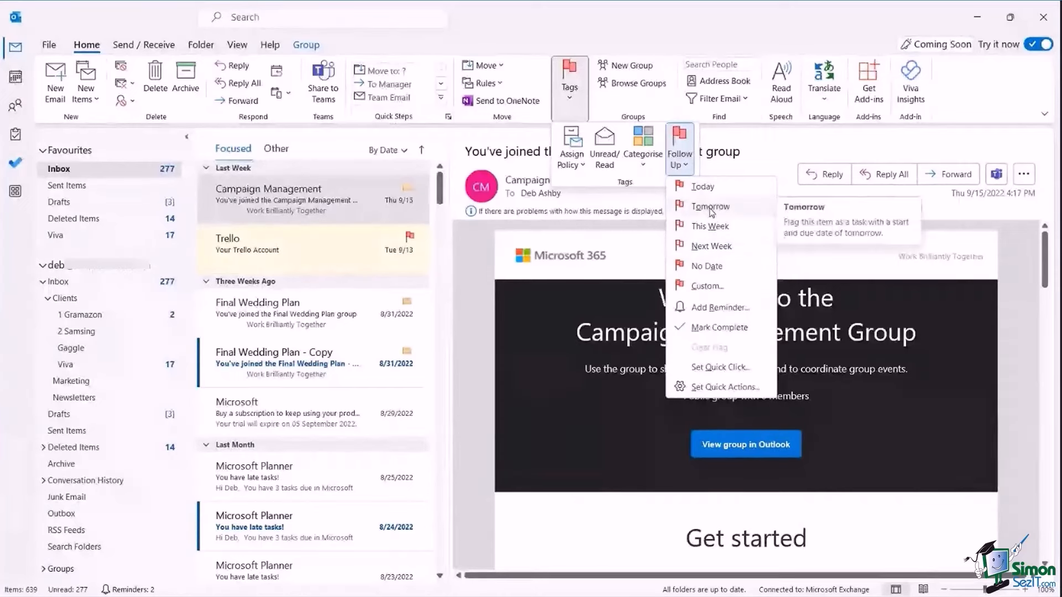
pyautogui.click(712, 247)
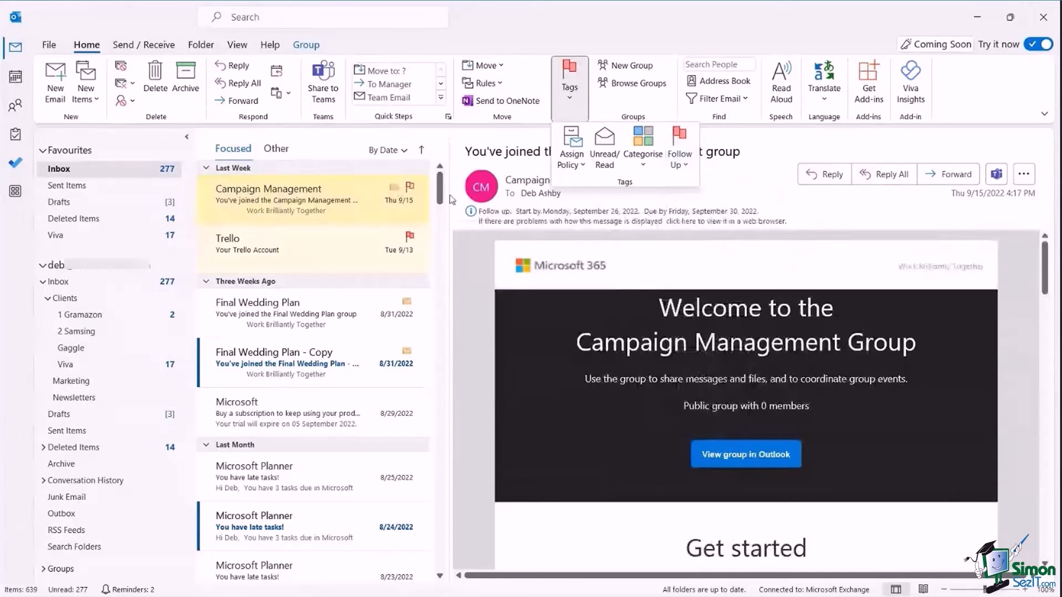
# Add a Monday, September 26, 8:00 AM reminder to the follow-up flag.
pyautogui.click(687, 167)
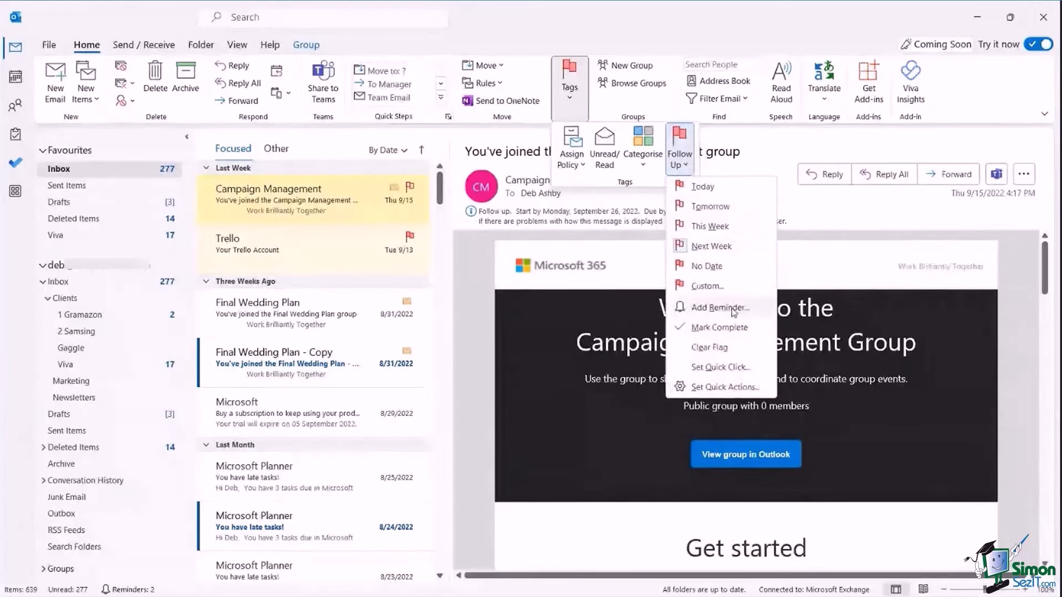
pyautogui.click(733, 309)
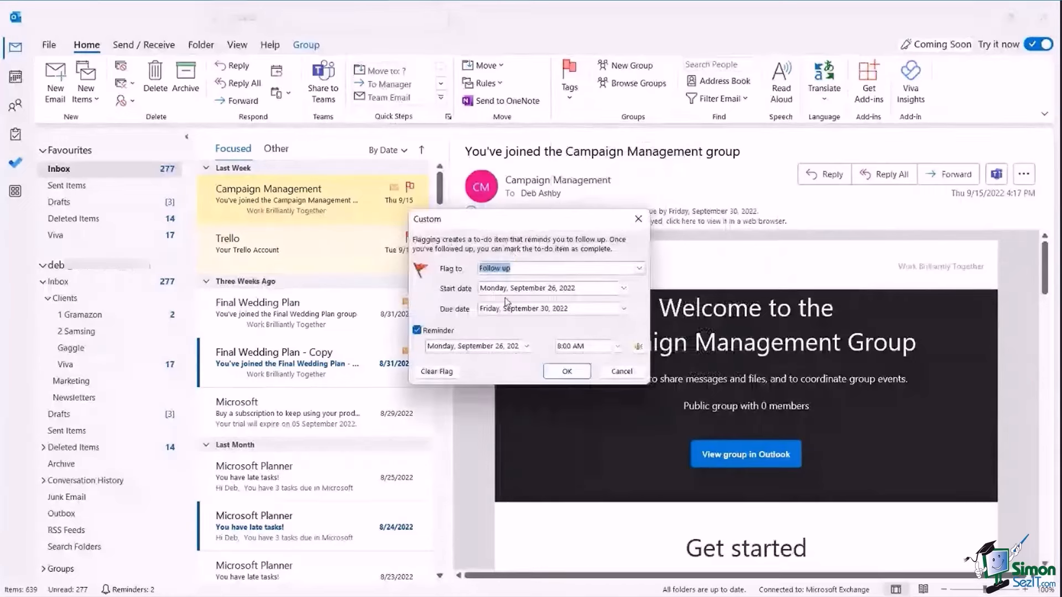
pyautogui.click(617, 347)
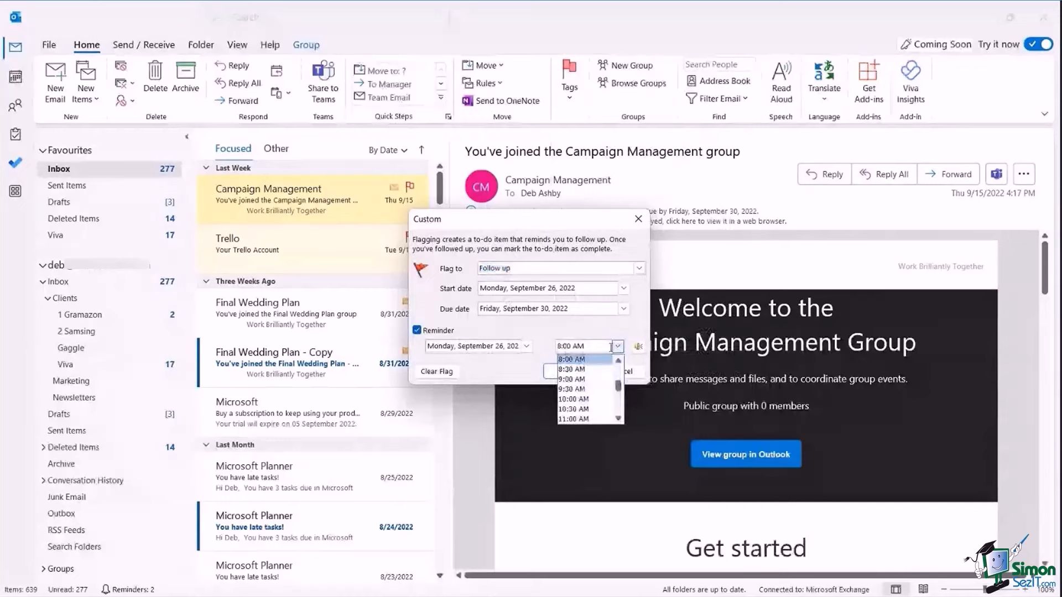
pyautogui.click(637, 330)
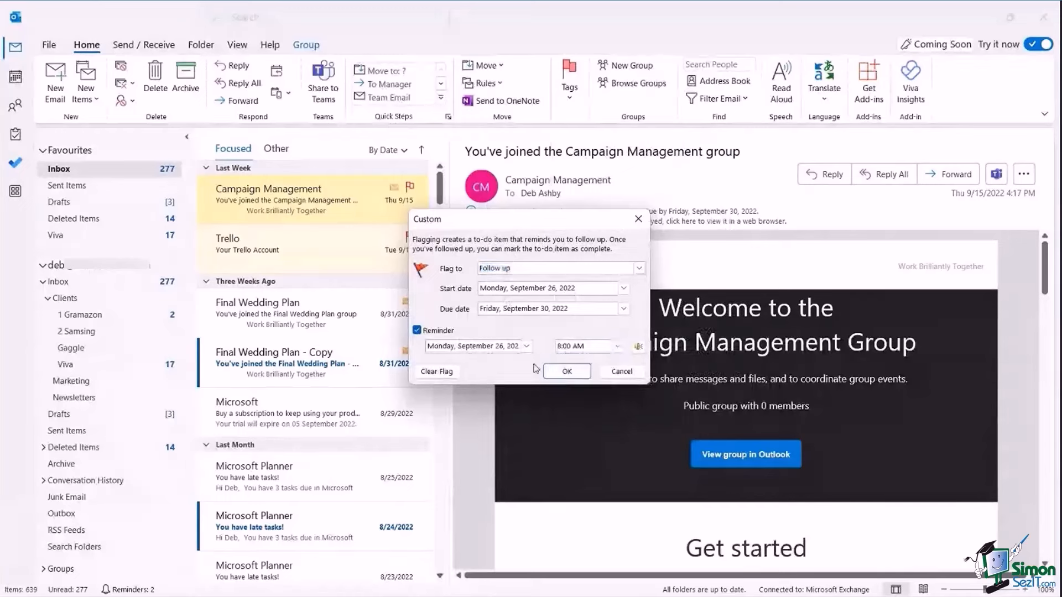
pyautogui.click(567, 371)
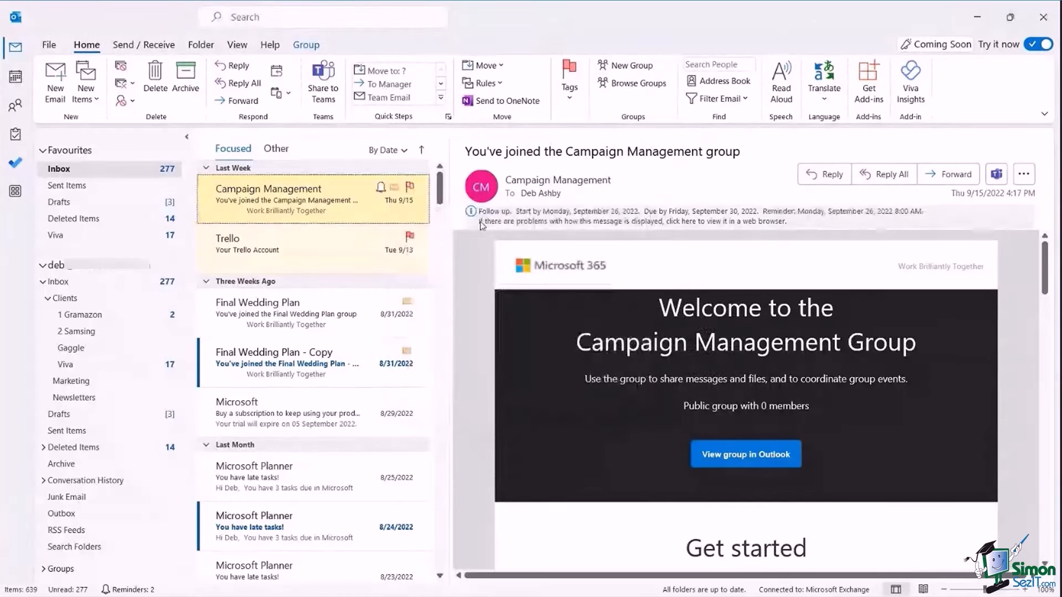
pyautogui.click(569, 82)
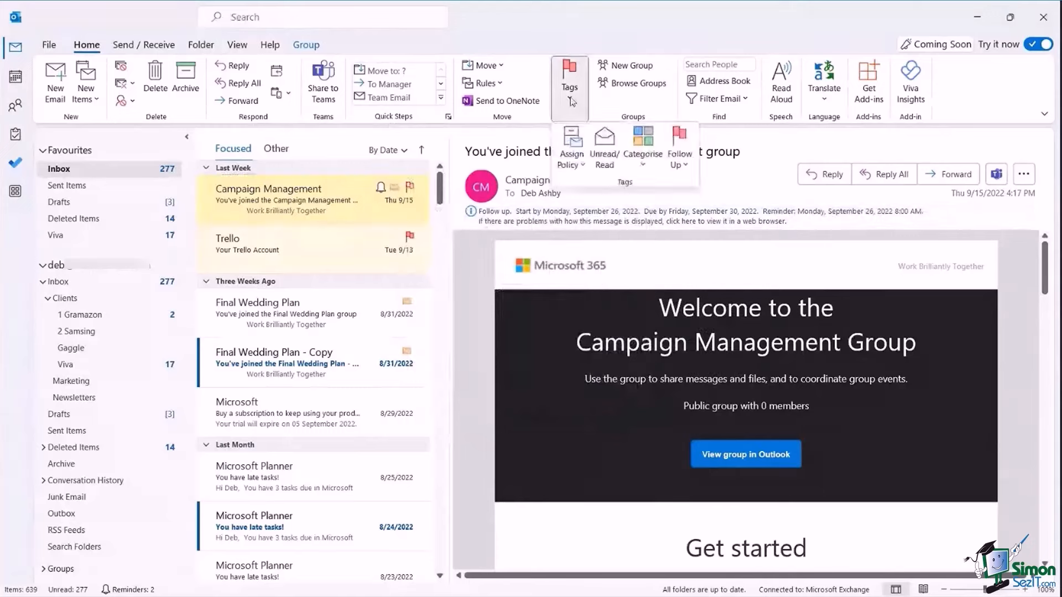
pyautogui.click(686, 166)
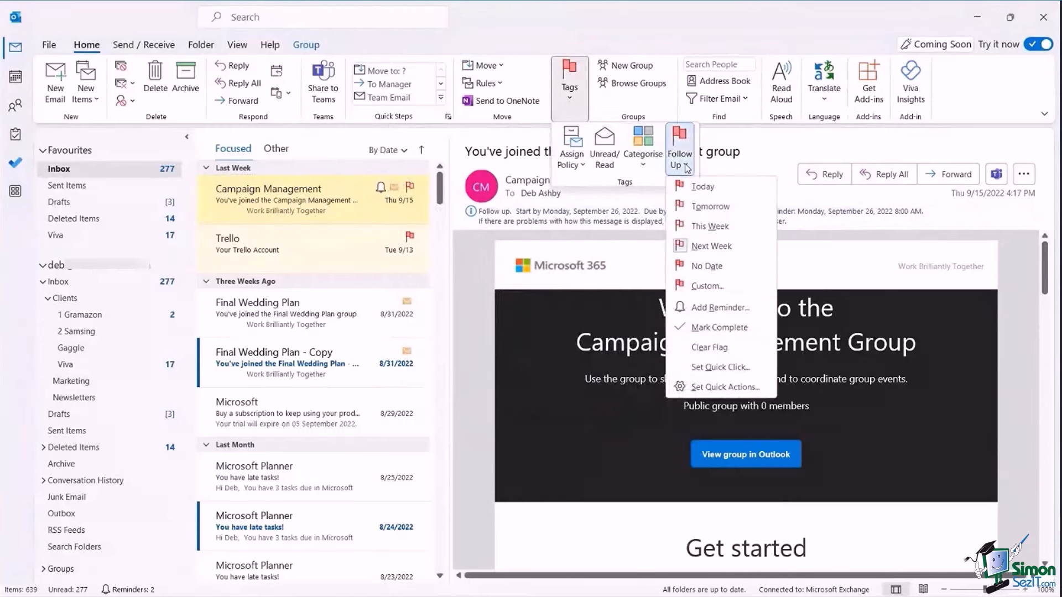
pyautogui.click(709, 38)
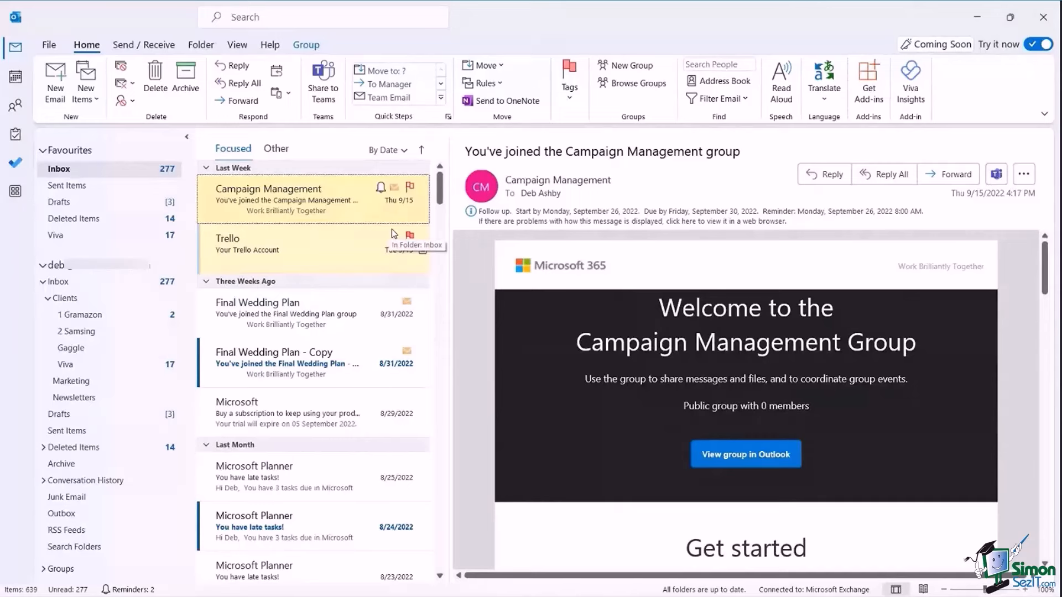
pyautogui.click(235, 17)
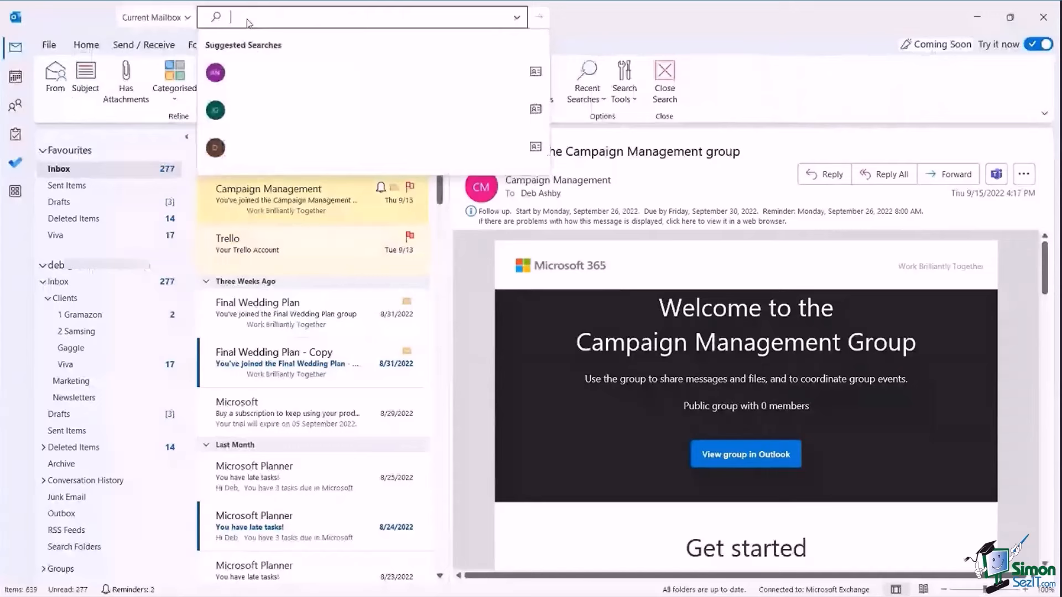
pyautogui.click(630, 29)
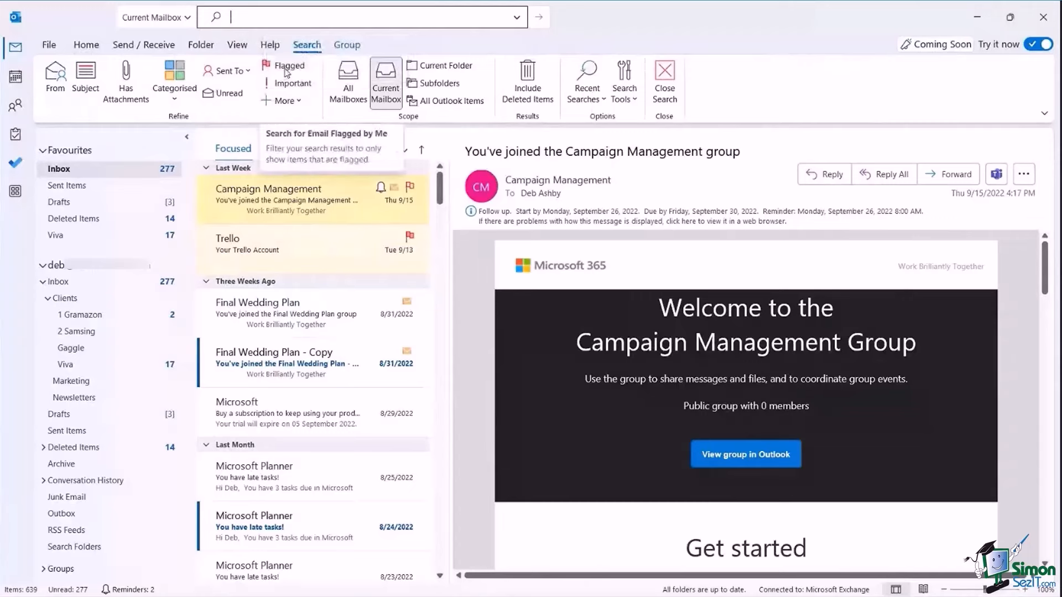
pyautogui.click(286, 69)
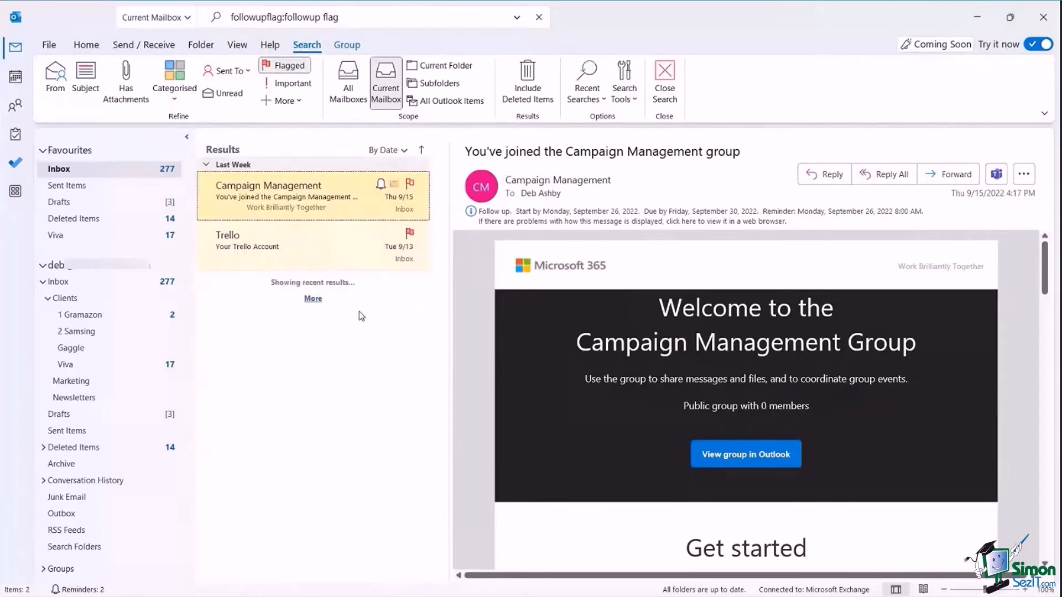
pyautogui.click(664, 81)
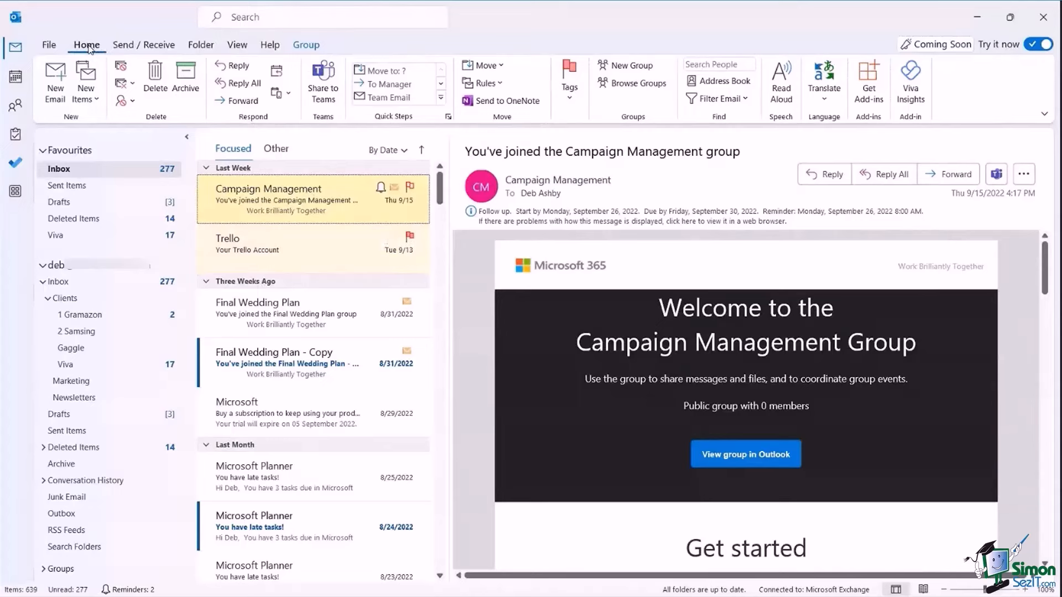
# Open the full Colour Categories list and rename Blue to Project Alpha.
pyautogui.click(574, 97)
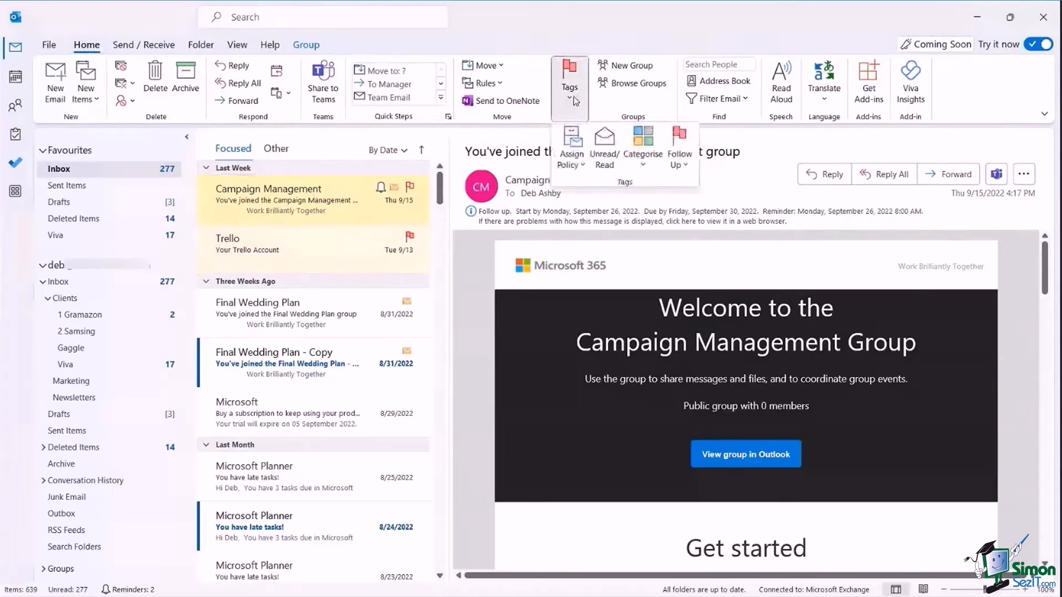
pyautogui.click(644, 166)
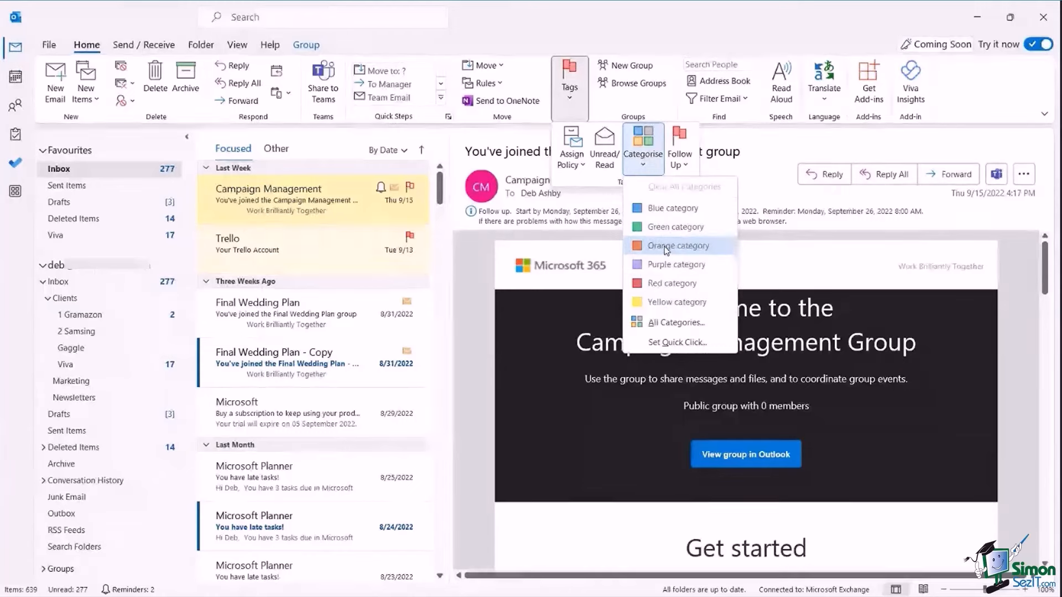
pyautogui.click(664, 326)
pyautogui.moveTo(509, 181); pyautogui.dragTo(618, 156)
pyautogui.click(780, 228)
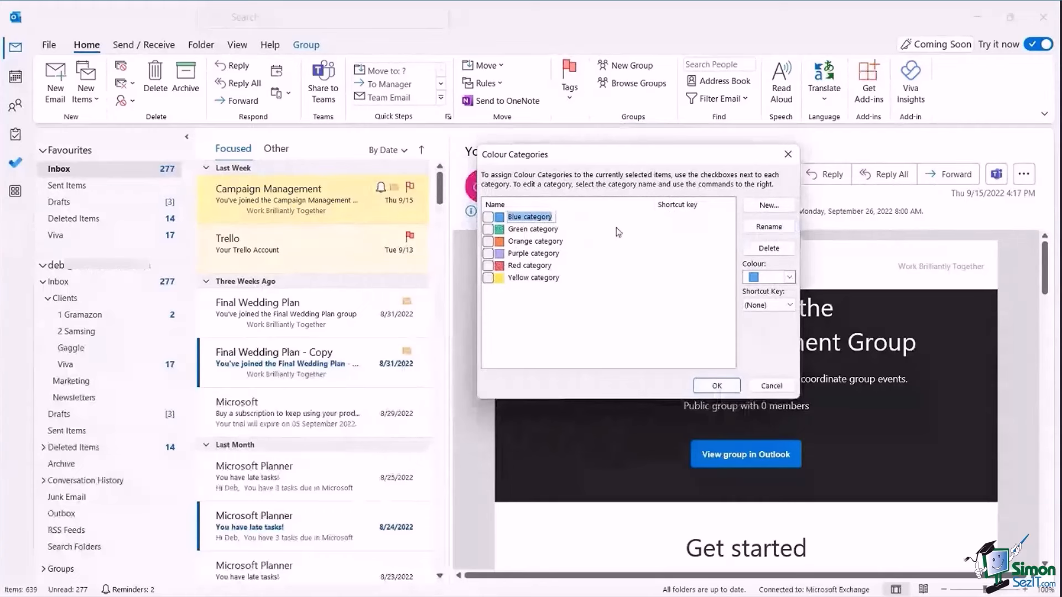
pyautogui.write('Pro')
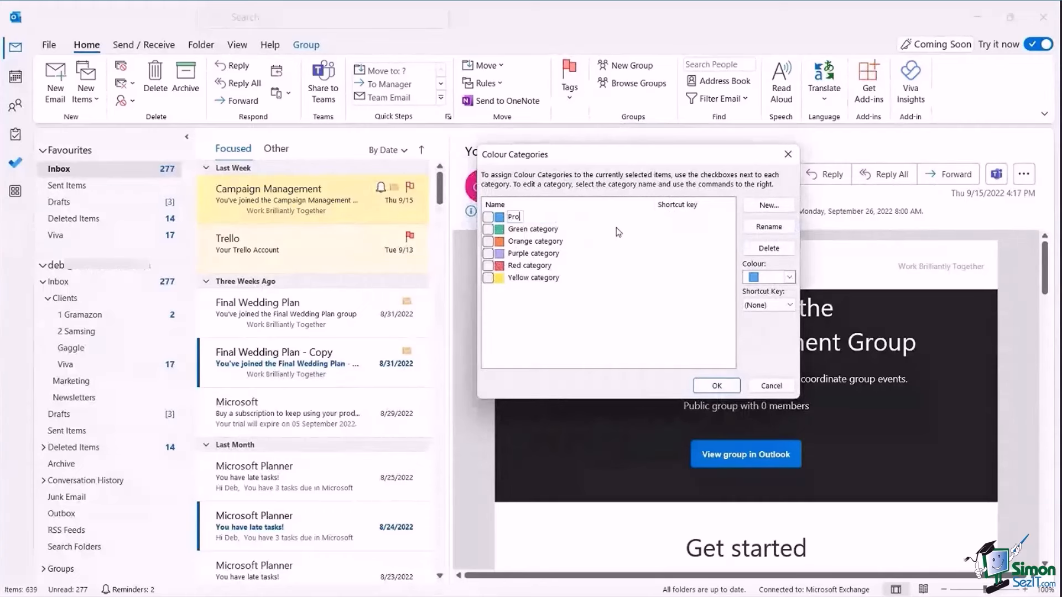
pyautogui.write('ject Alpha')
pyautogui.press('Return')
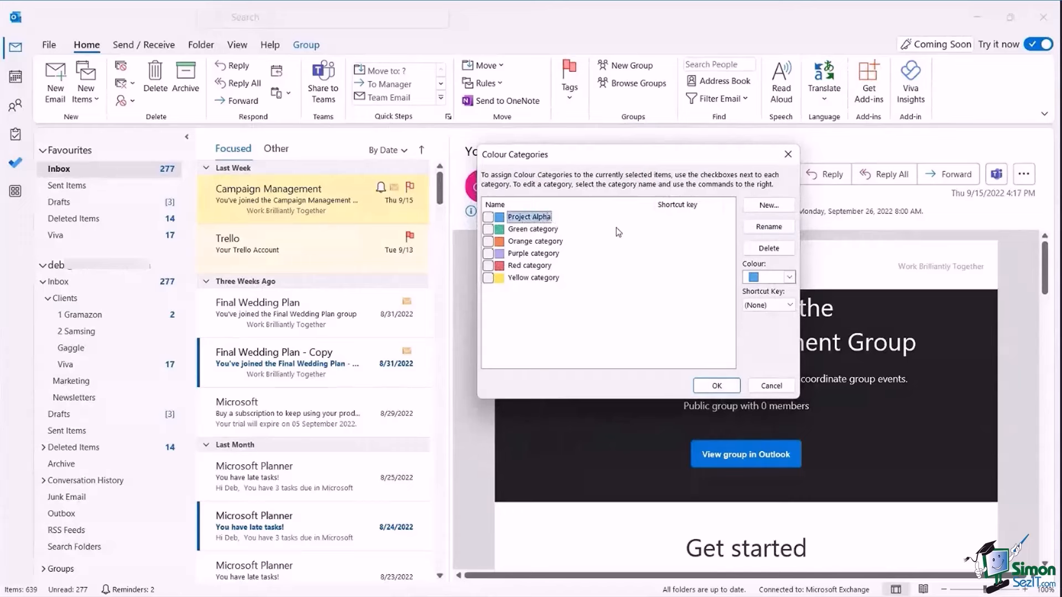
# Rename the Green category to Project Beta.
pyautogui.click(531, 230)
pyautogui.click(769, 227)
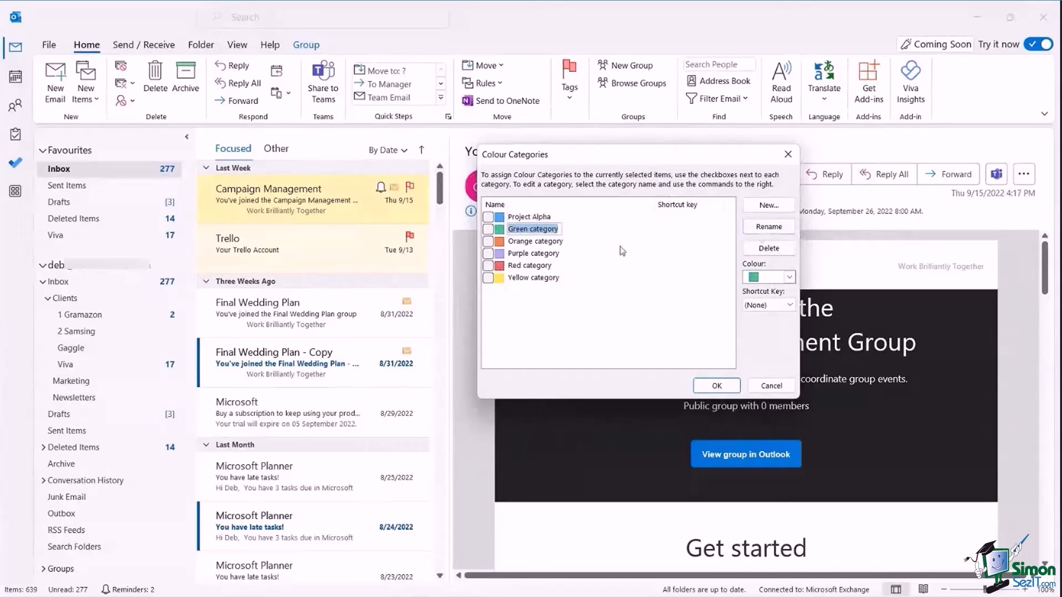
pyautogui.write('Project Beta')
pyautogui.press('Return')
# Abandon an extra peach category and save the renamed colour categories.
pyautogui.click(758, 209)
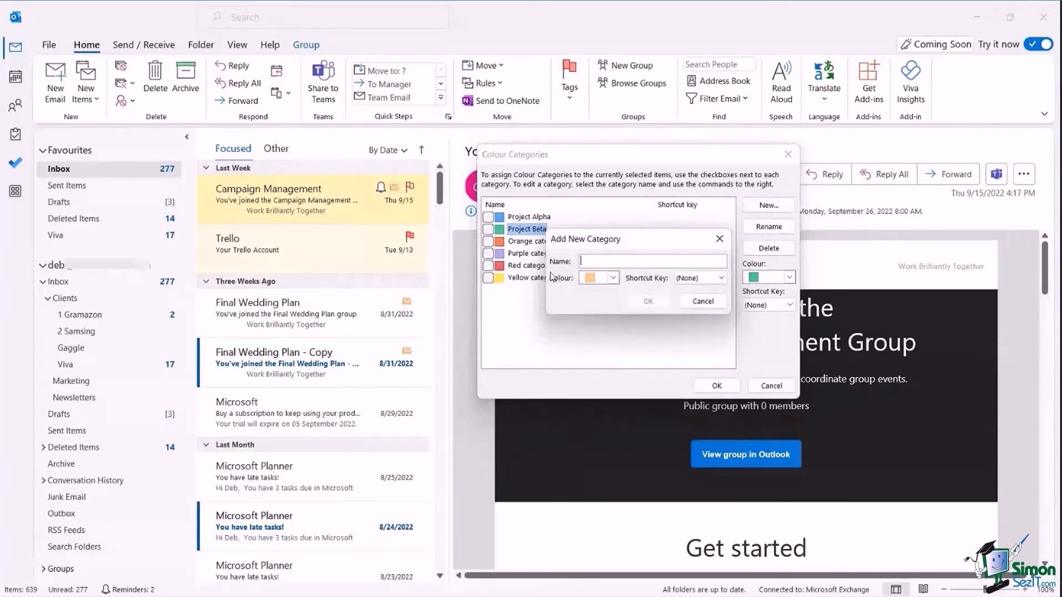
pyautogui.click(613, 277)
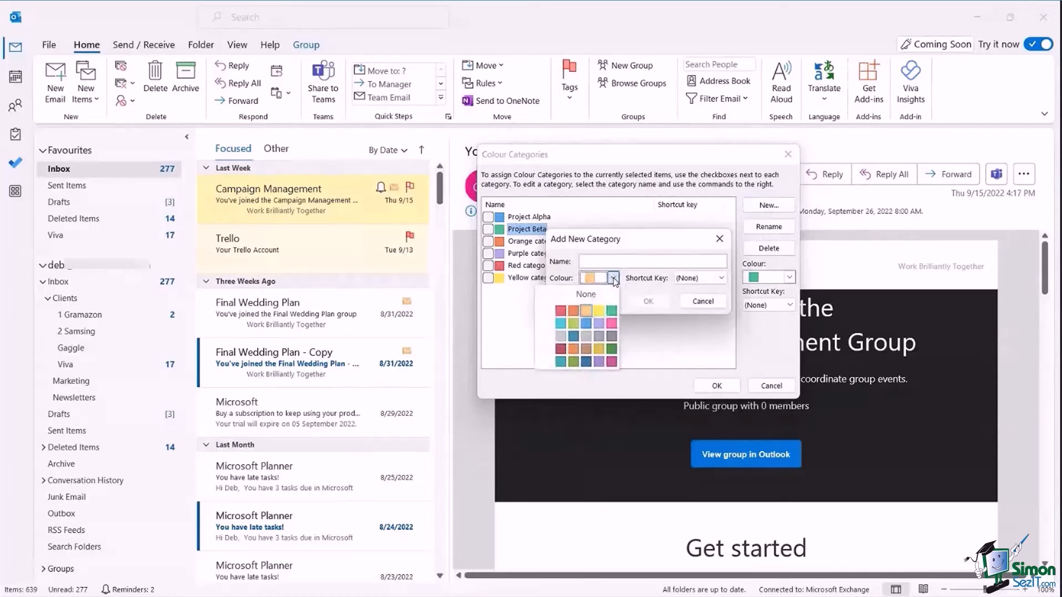
pyautogui.click(640, 291)
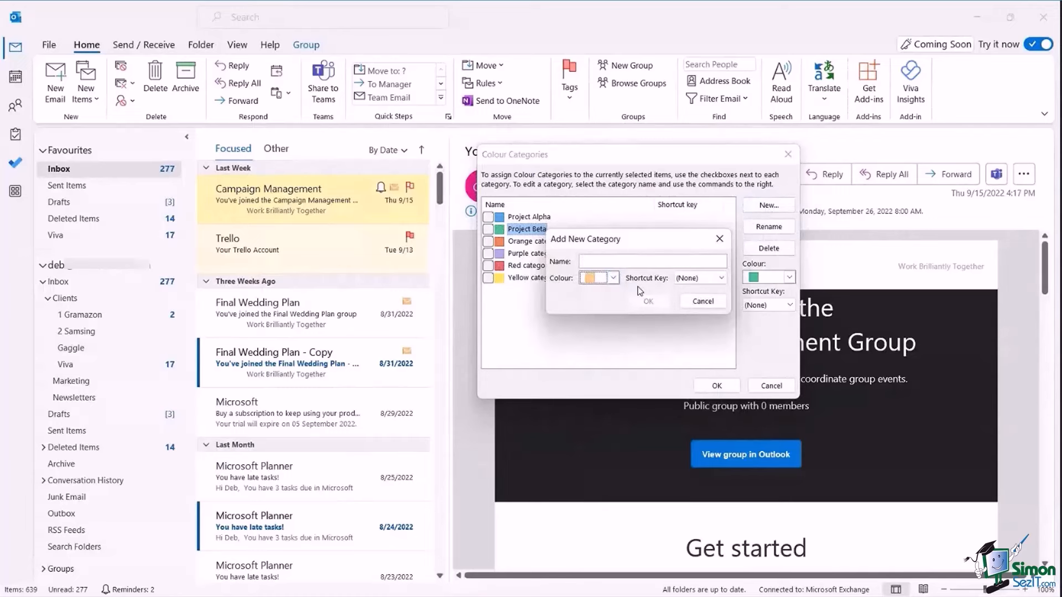
pyautogui.click(723, 279)
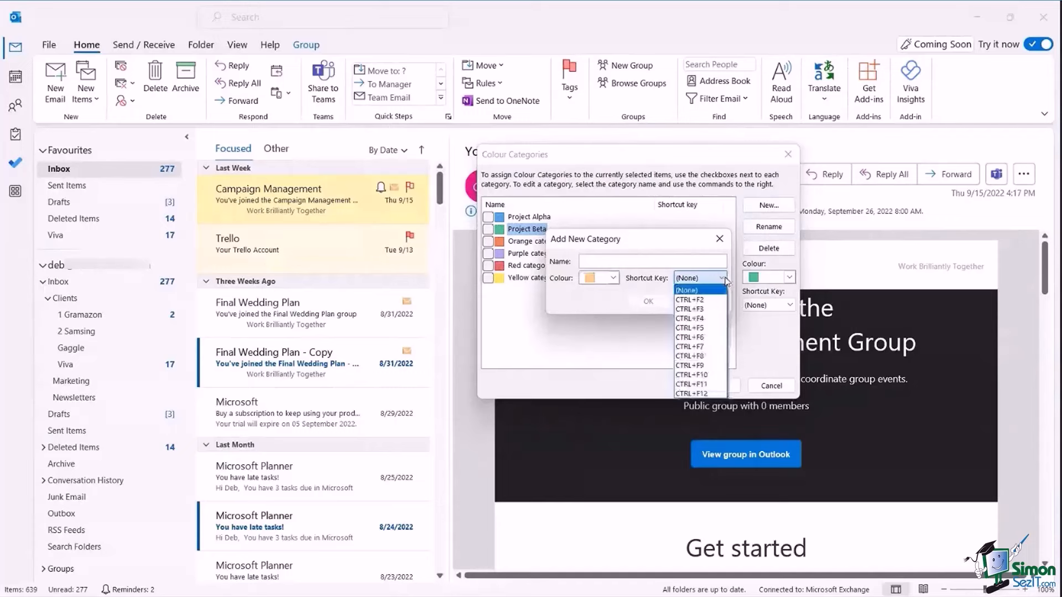
pyautogui.click(594, 302)
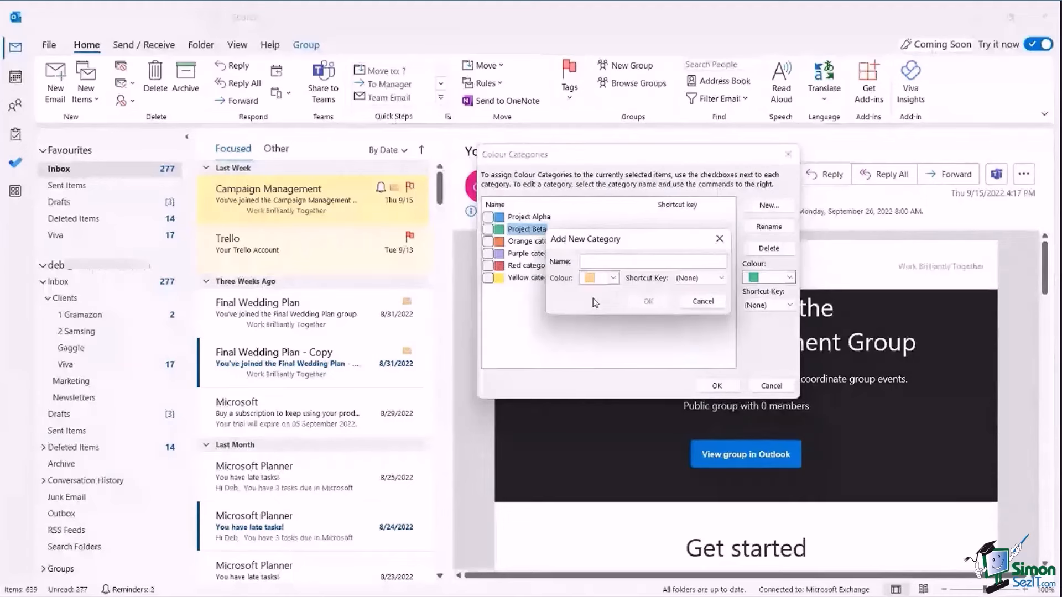
pyautogui.click(703, 304)
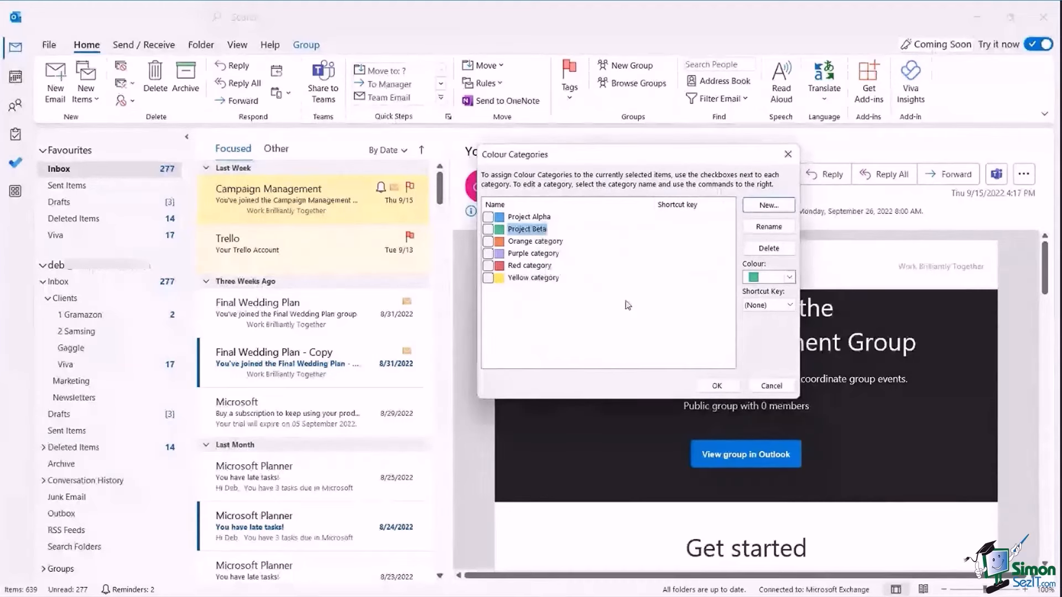
pyautogui.click(718, 386)
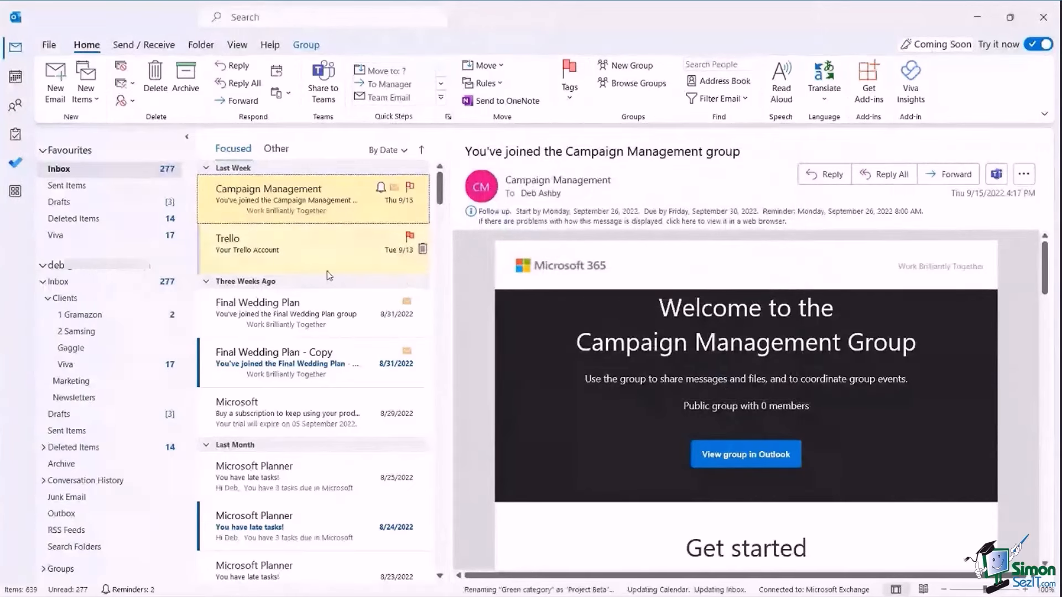
# Give the Final Wedding Plan email the blue Project Alpha category, then start a mailbox search.
pyautogui.click(315, 302)
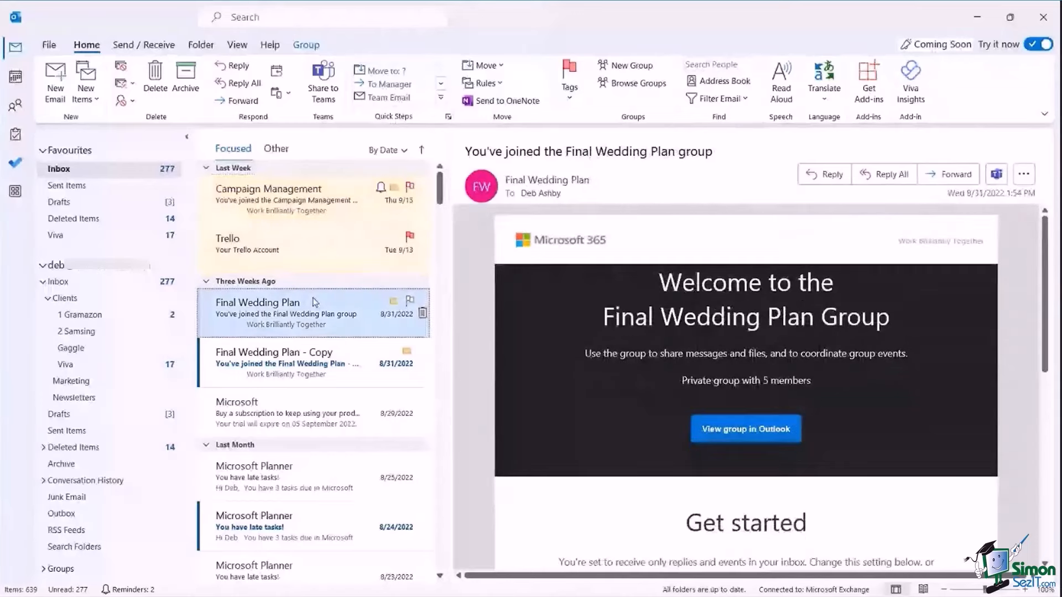
pyautogui.rightClick(316, 302)
pyautogui.moveTo(364, 303)
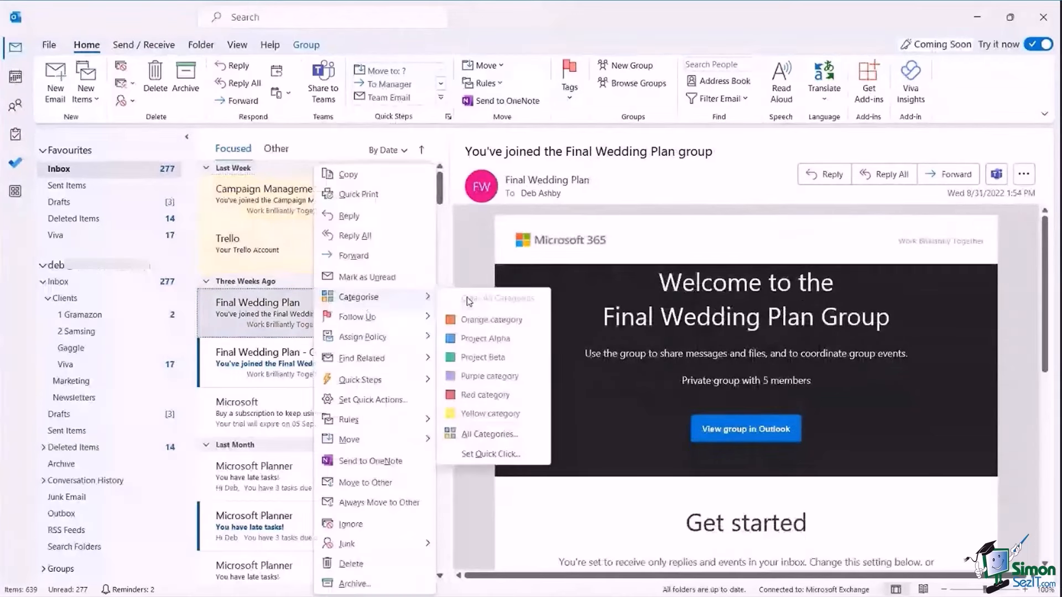
pyautogui.click(497, 342)
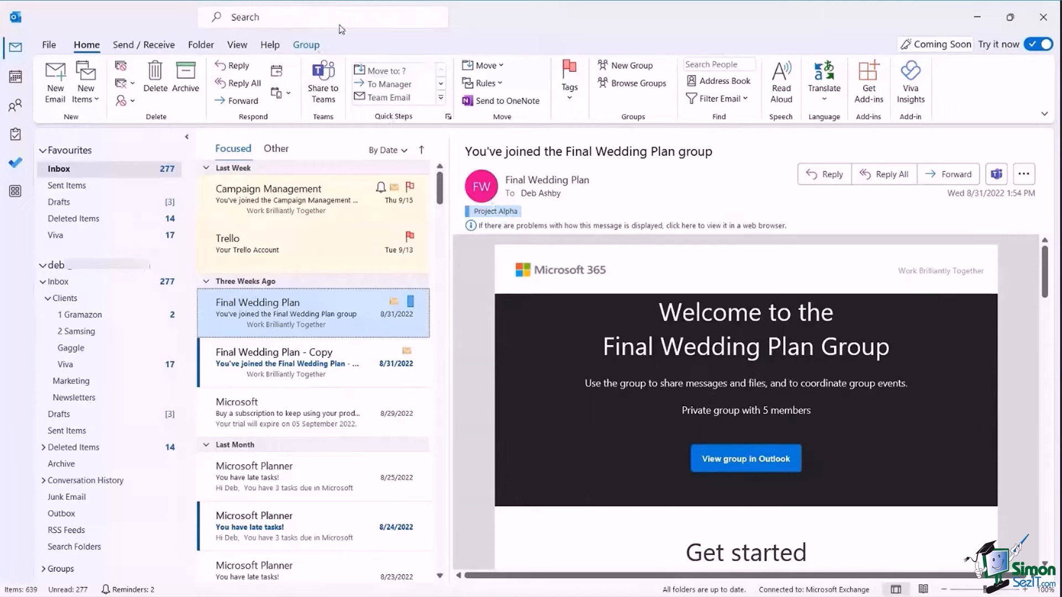
pyautogui.click(257, 21)
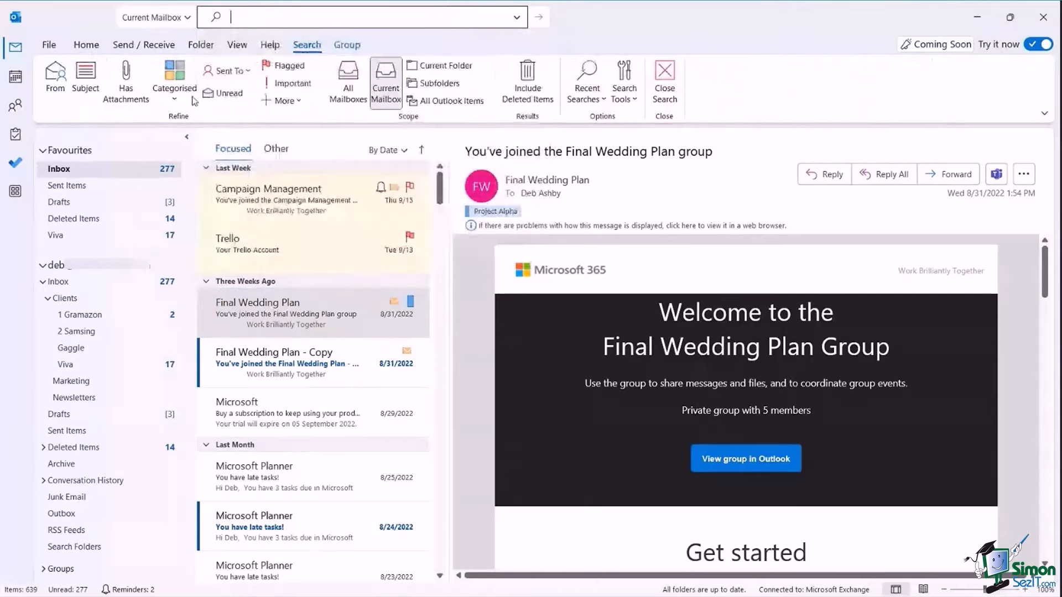
# Filter the search to emails categorised Project Alpha, then close the search to return to the Inbox.
pyautogui.click(180, 104)
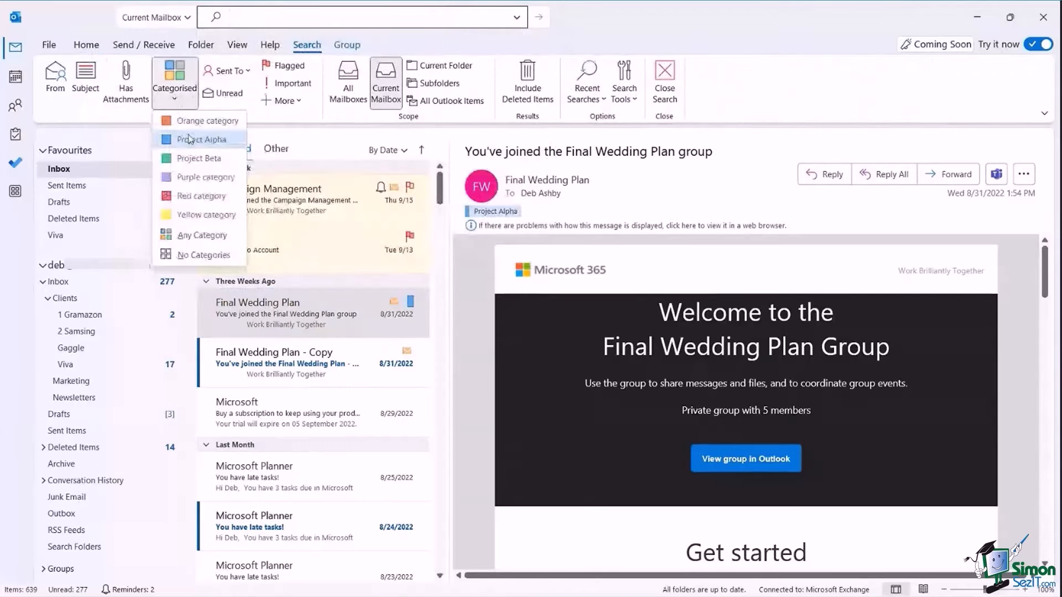
pyautogui.click(191, 142)
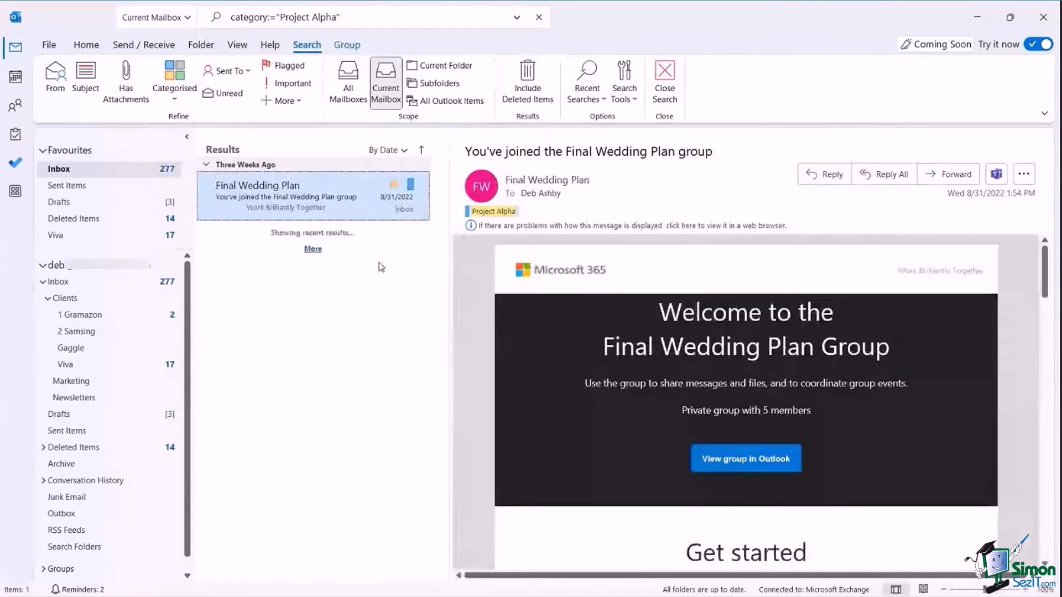
pyautogui.click(539, 17)
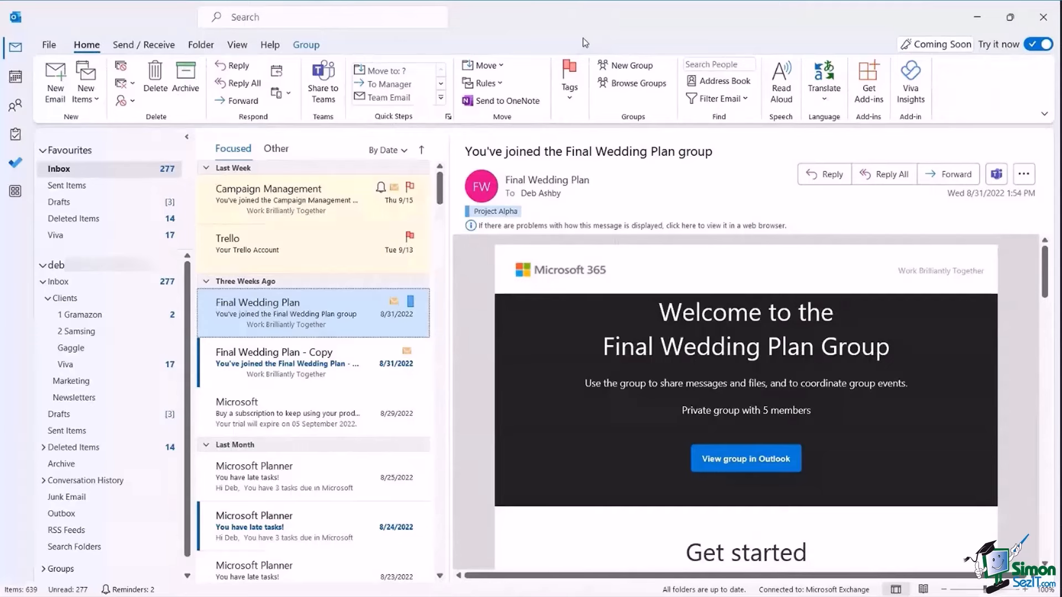
# Start a Ctrl+R reply to the Campaign Management email and discard it.
pyautogui.click(418, 195)
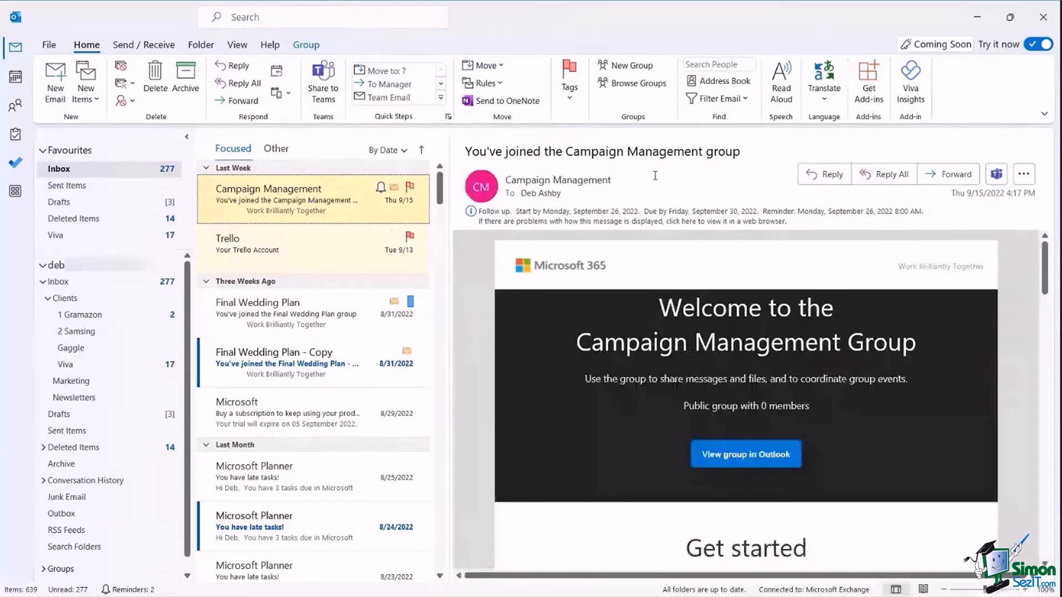
pyautogui.hotkey('ctrl', 'r')
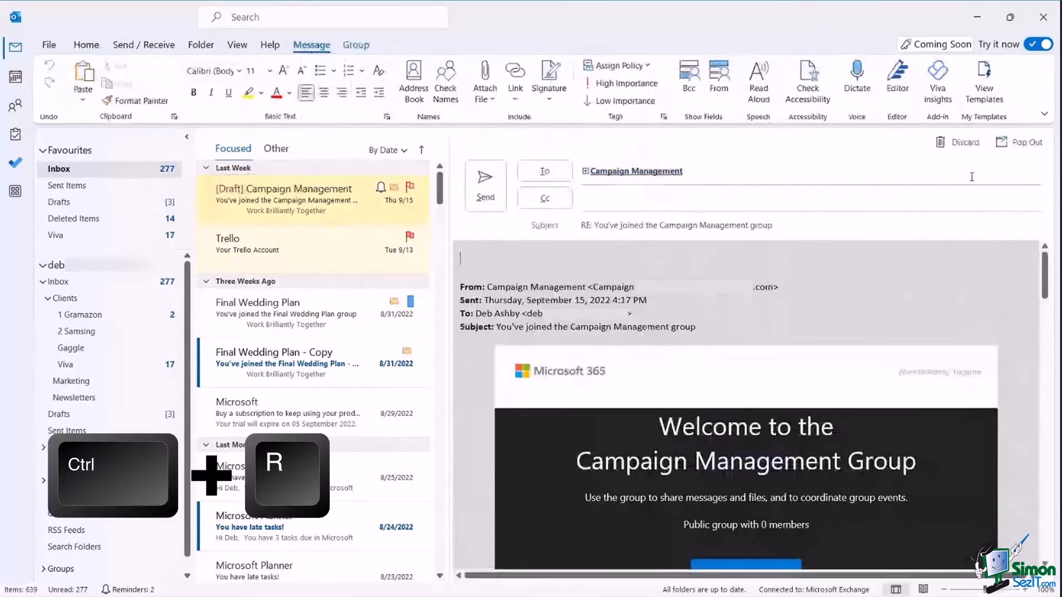
pyautogui.click(959, 143)
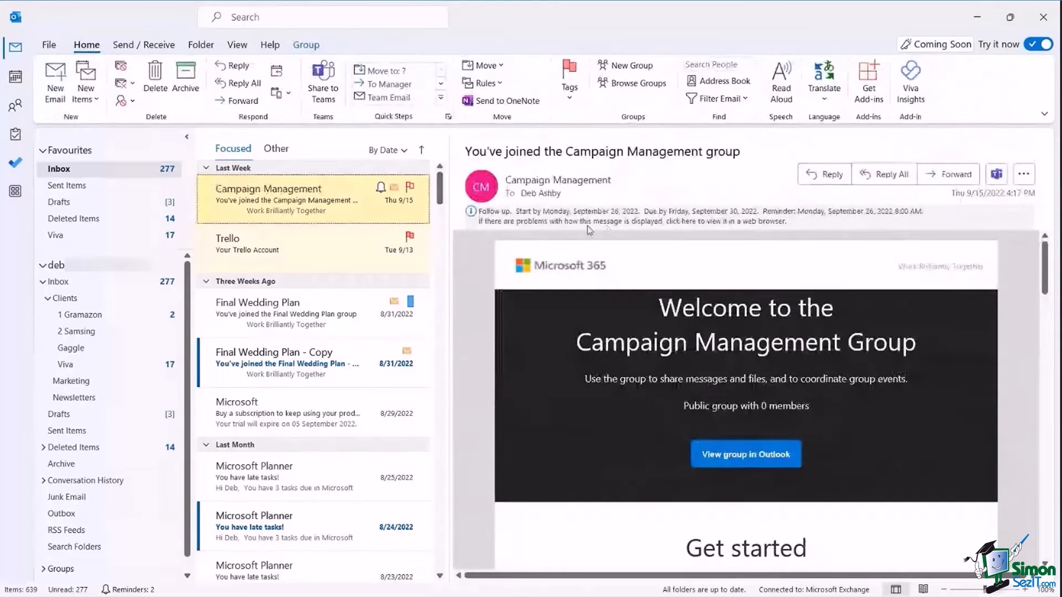
# Open and close a blank new email, then open the Trello 'Your Trello Account' email.
pyautogui.hotkey('ctrl', 'shift', 'n')
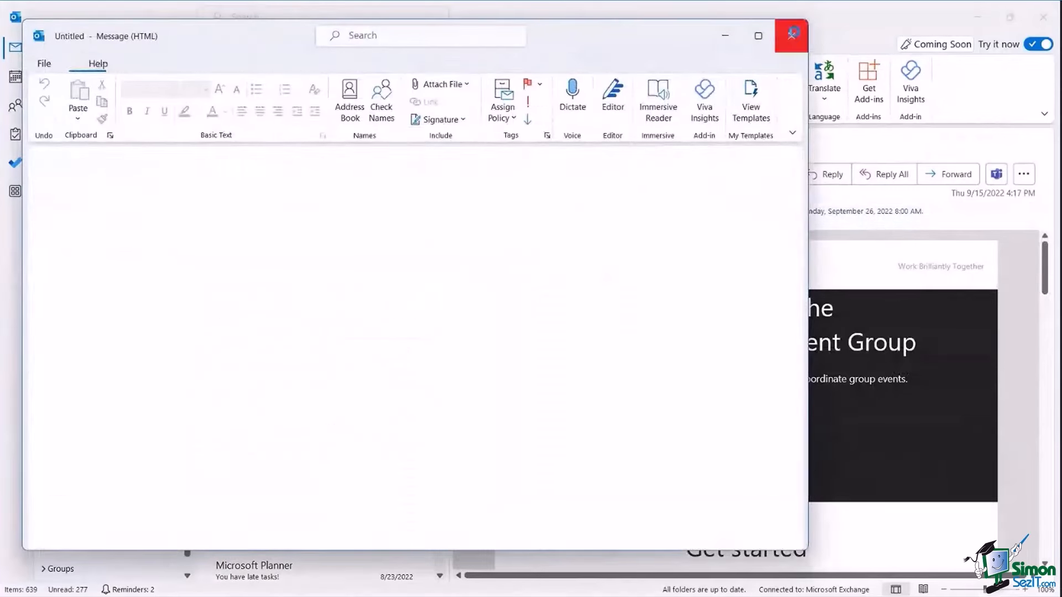
pyautogui.click(791, 36)
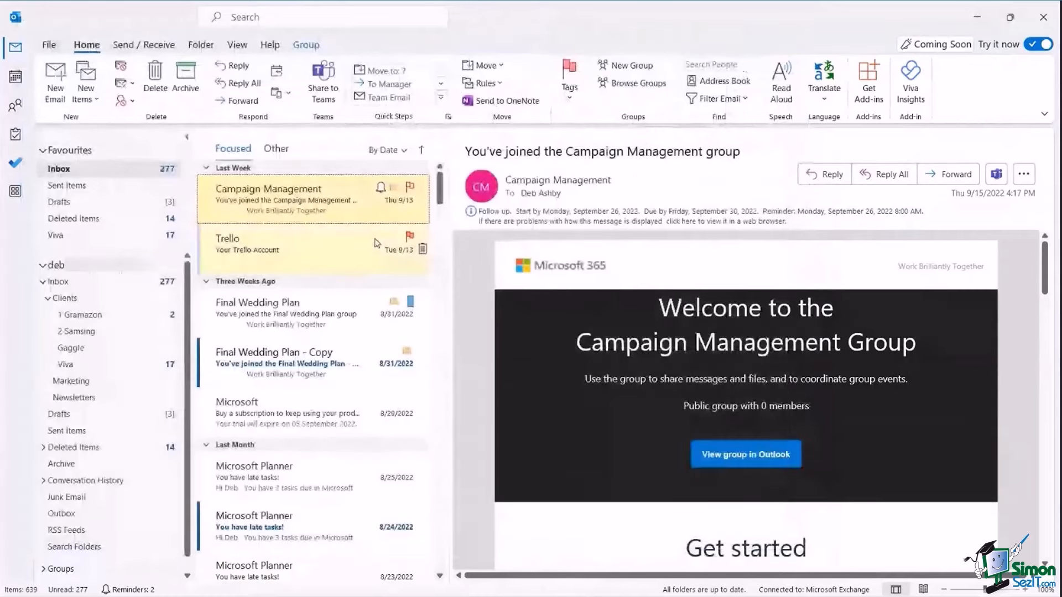
pyautogui.hotkey('ctrl', '1')
pyautogui.click(375, 243)
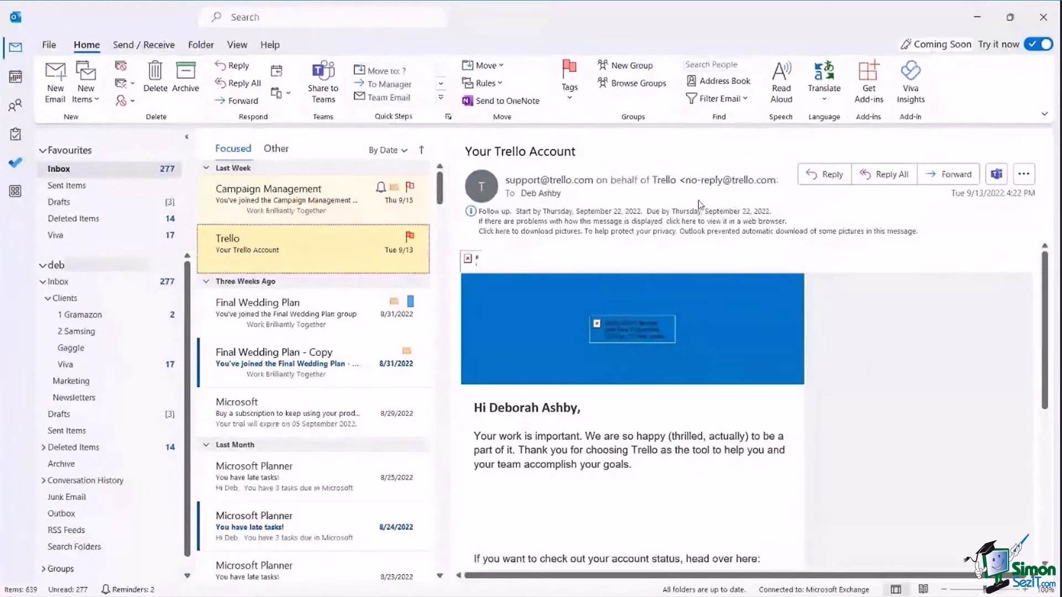
pyautogui.moveTo(343, 263)
pyautogui.hotkey('ctrl', '2')
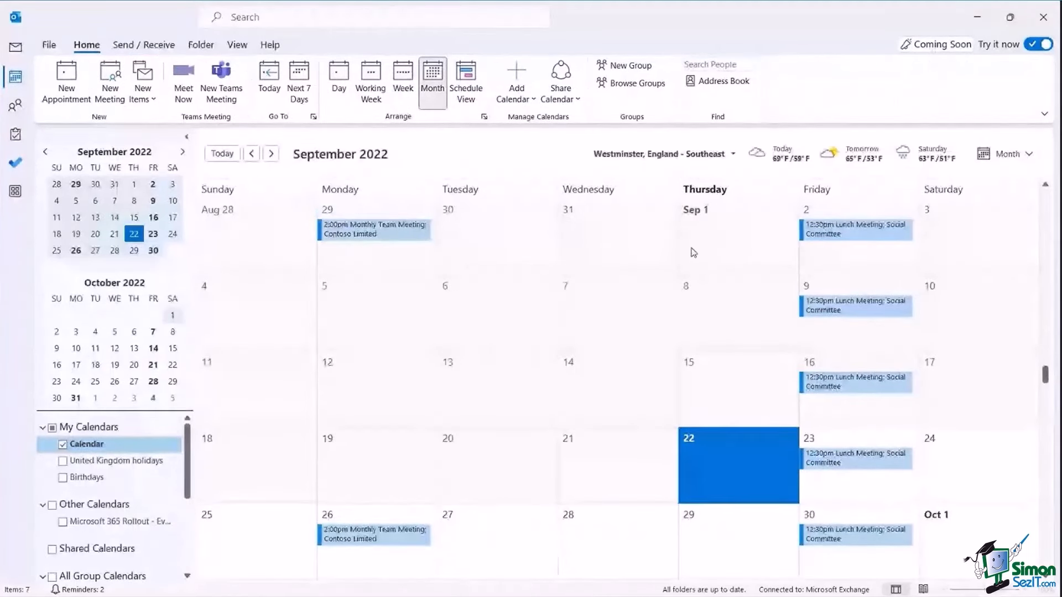
pyautogui.hotkey('ctrl', '3')
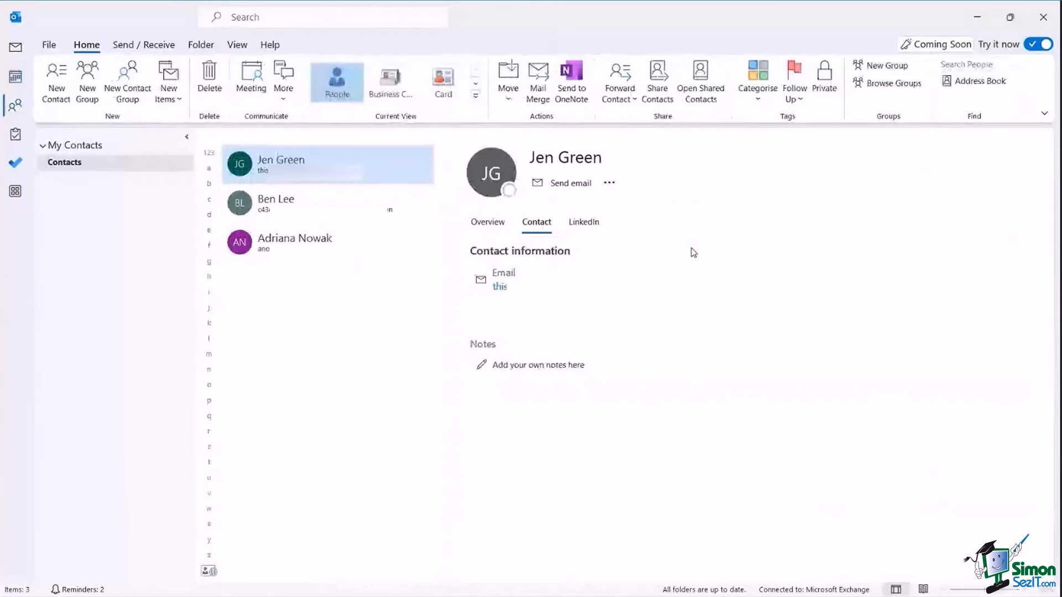
pyautogui.hotkey('ctrl', '4')
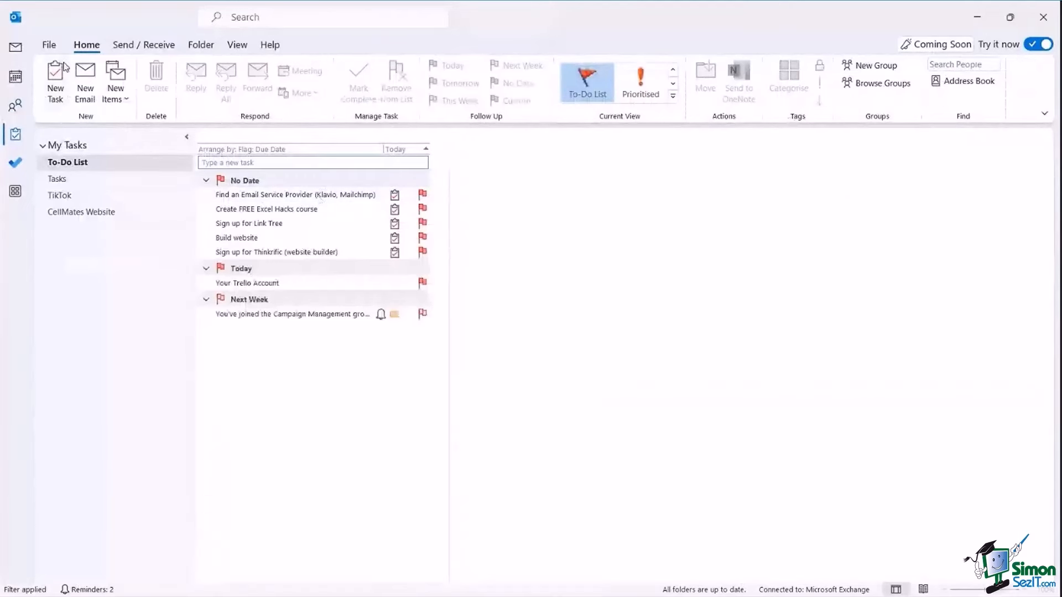
pyautogui.click(16, 48)
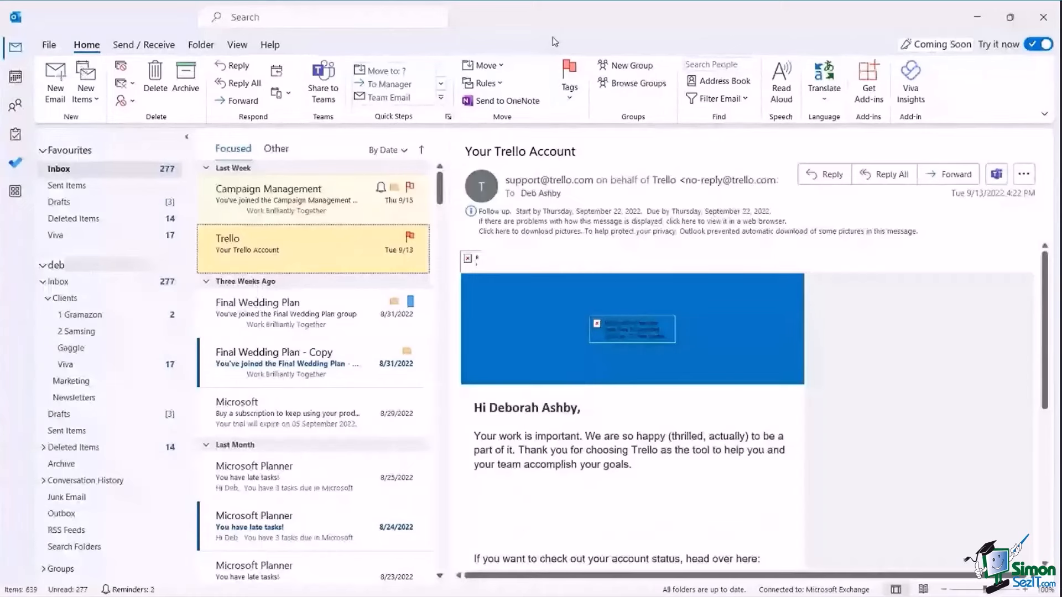
# Open a new email using the Alt, H, N1 key tips.
pyautogui.press('alt')
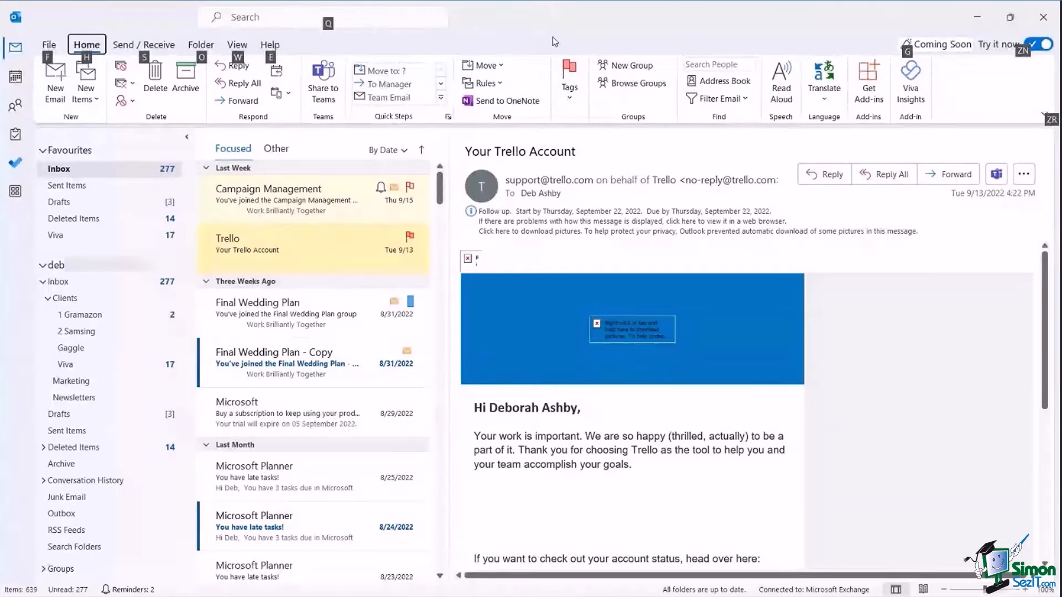
pyautogui.press('h')
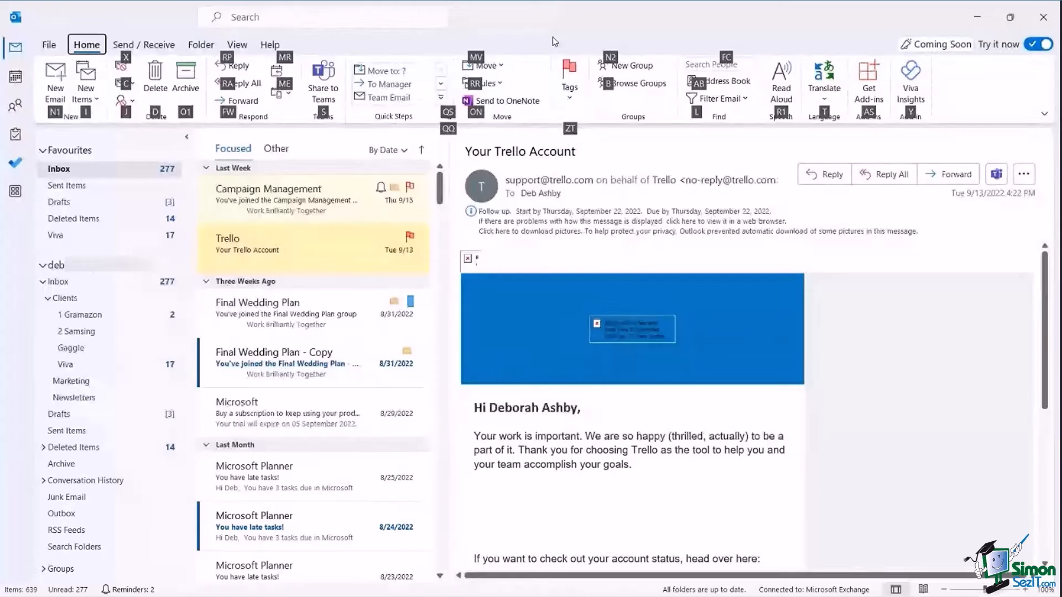
pyautogui.press('n')
pyautogui.press('1')
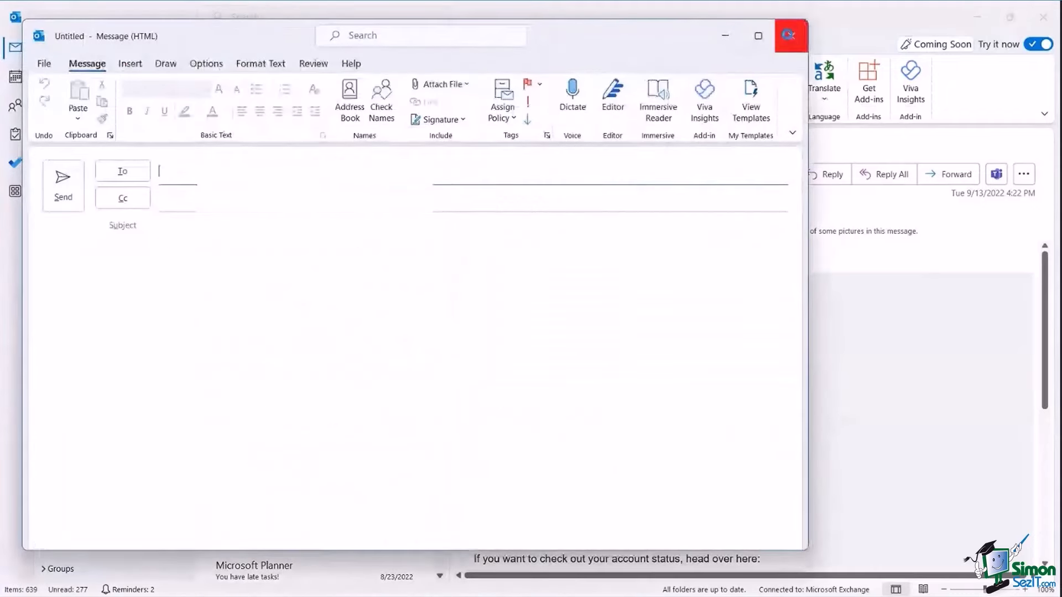
# Close the new email unsent and bring up the New Folder command via Alt, O.
pyautogui.click(788, 35)
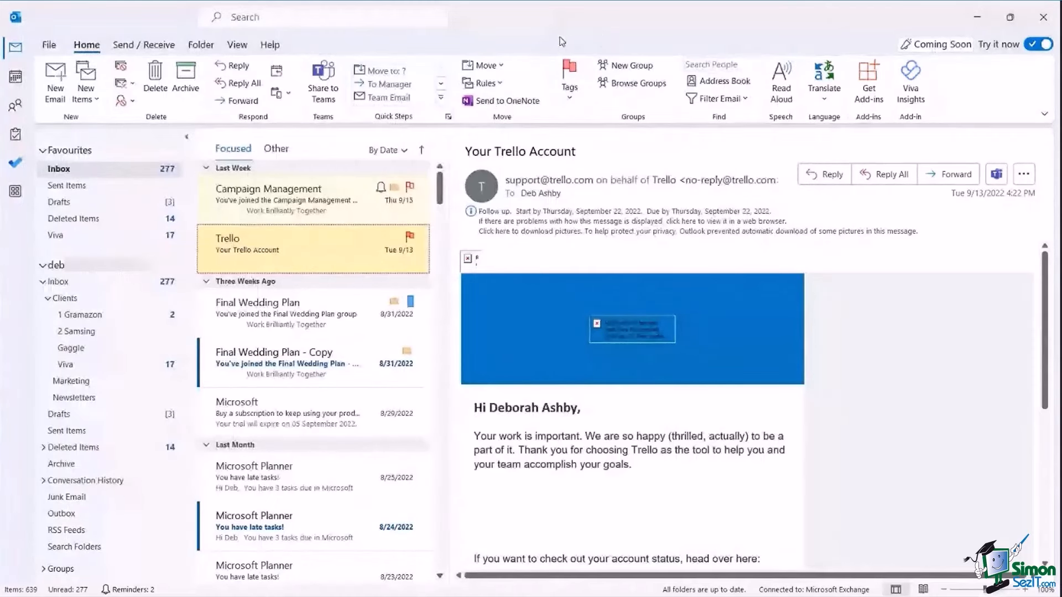
pyautogui.press('alt')
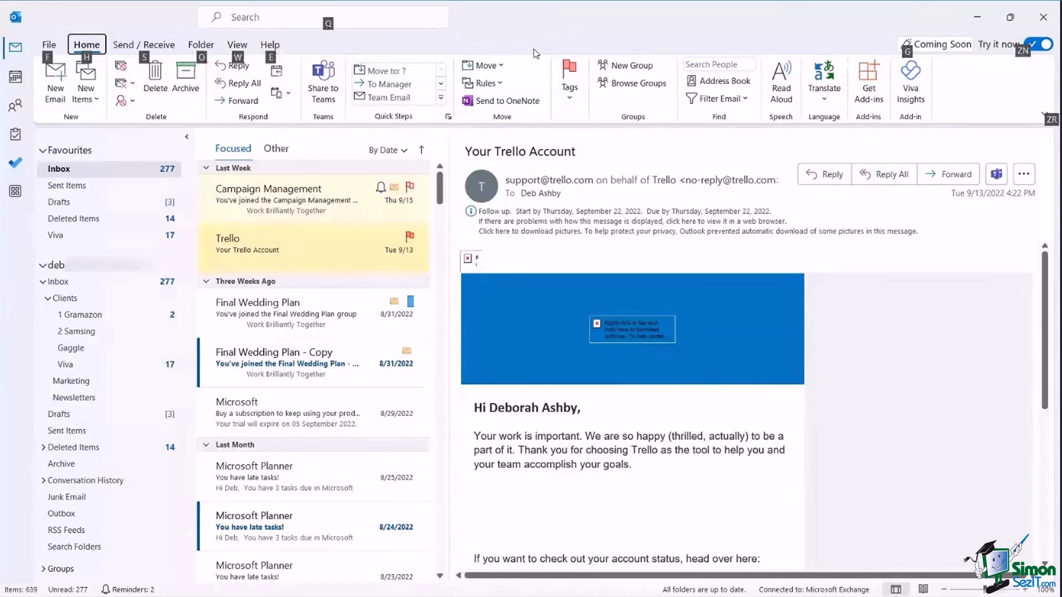
pyautogui.press('o')
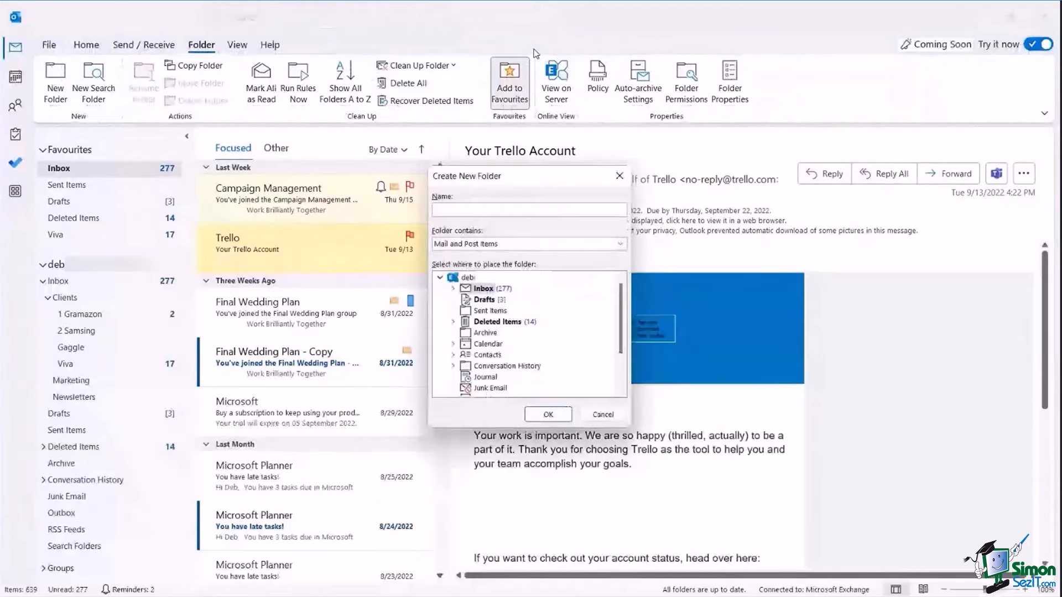
# Name the new Inbox subfolder 'Fun Stuff' and confirm its creation.
pyautogui.write('Fun Stuff')
pyautogui.click(546, 419)
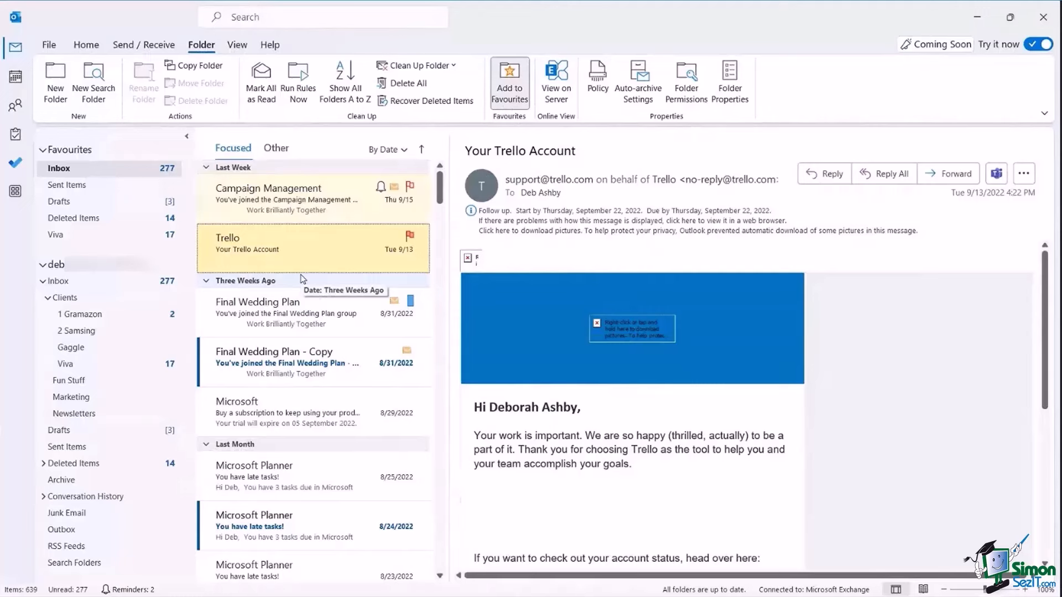
pyautogui.scroll(-10, 302, 279)
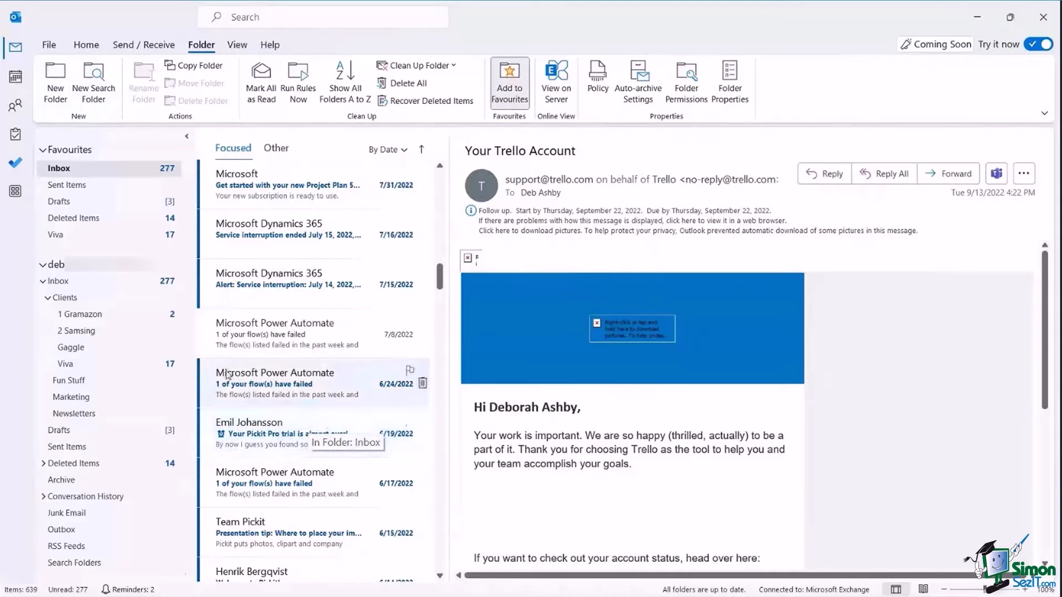
pyautogui.moveTo(15, 105)
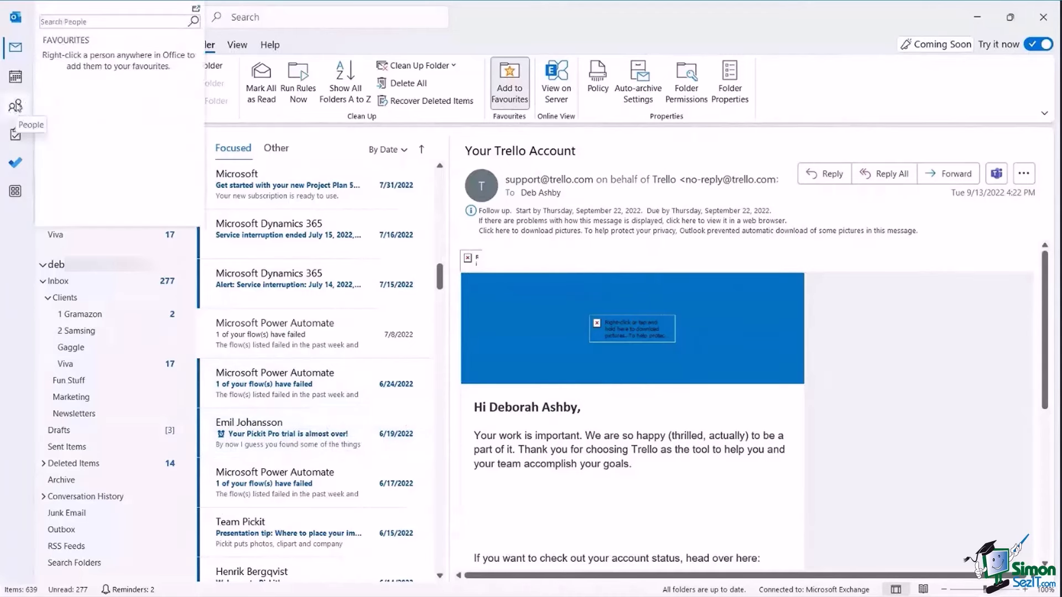
pyautogui.moveTo(293, 430); pyautogui.dragTo(16, 108)
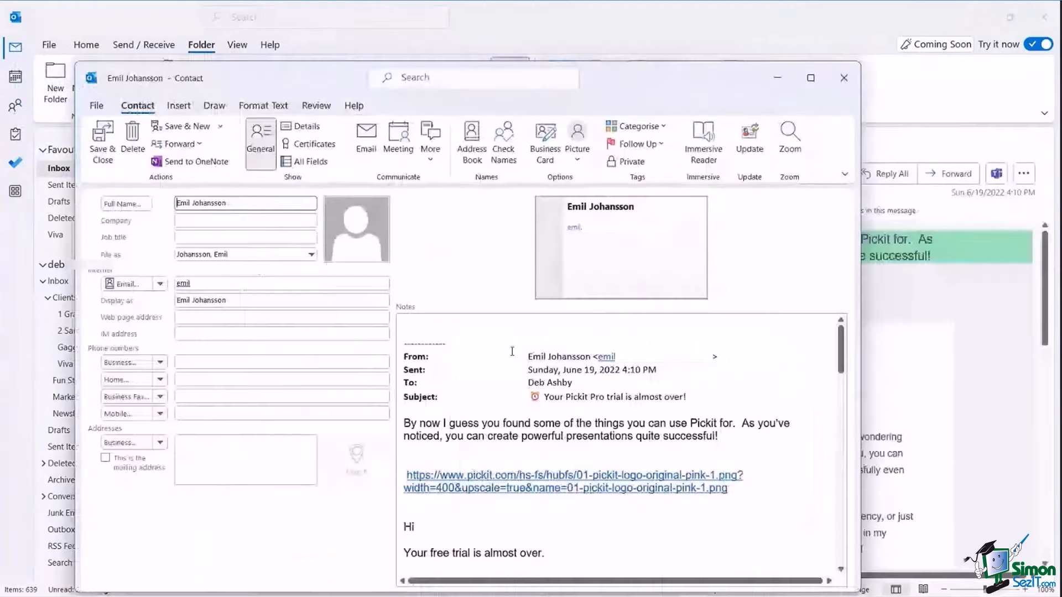
pyautogui.moveTo(607, 90); pyautogui.dragTo(649, 65)
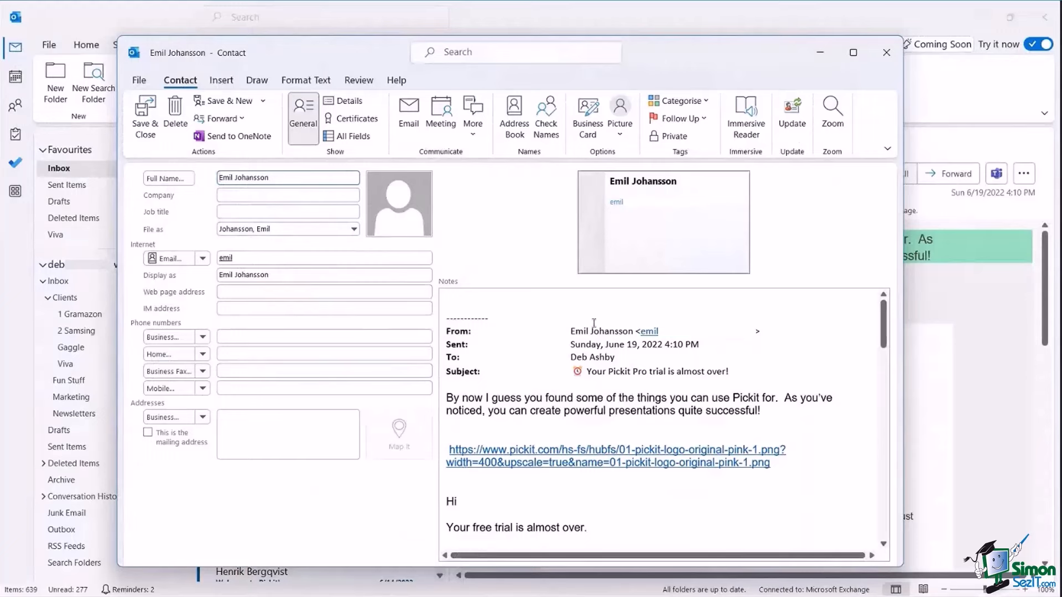
pyautogui.click(887, 59)
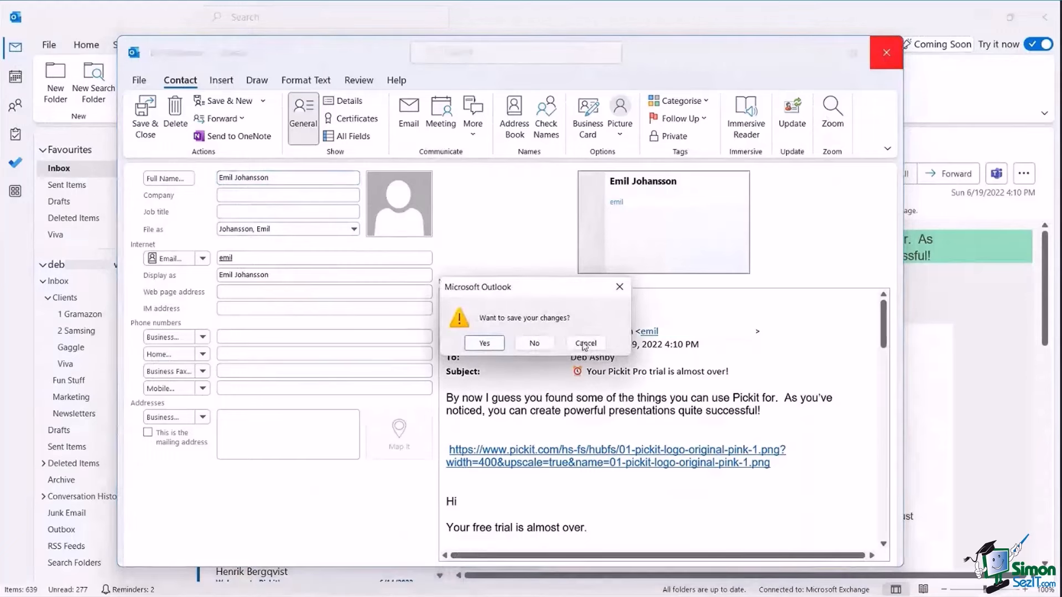
pyautogui.click(535, 343)
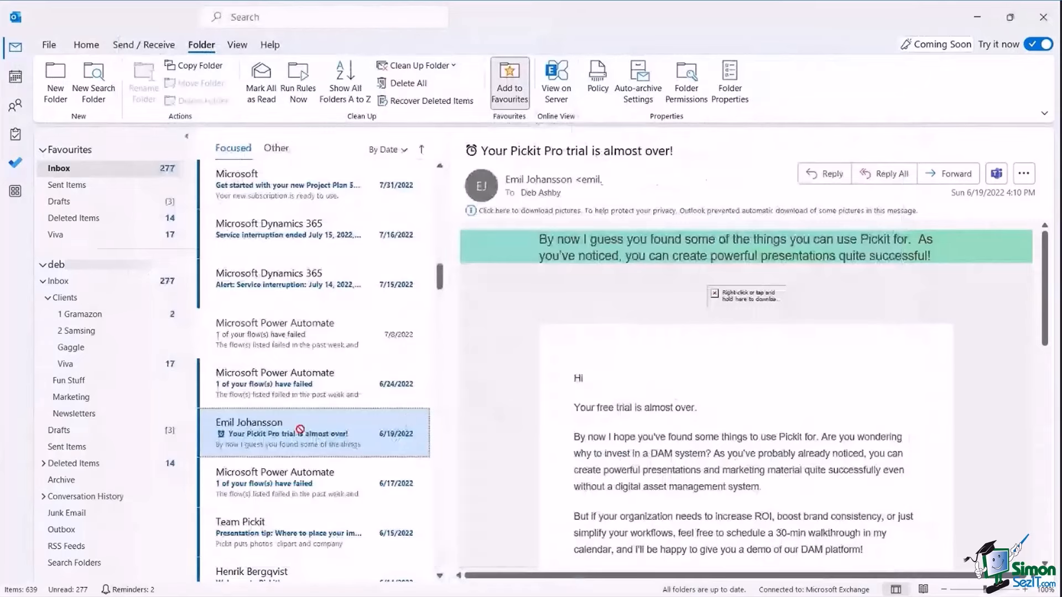
pyautogui.moveTo(299, 429); pyautogui.dragTo(15, 77)
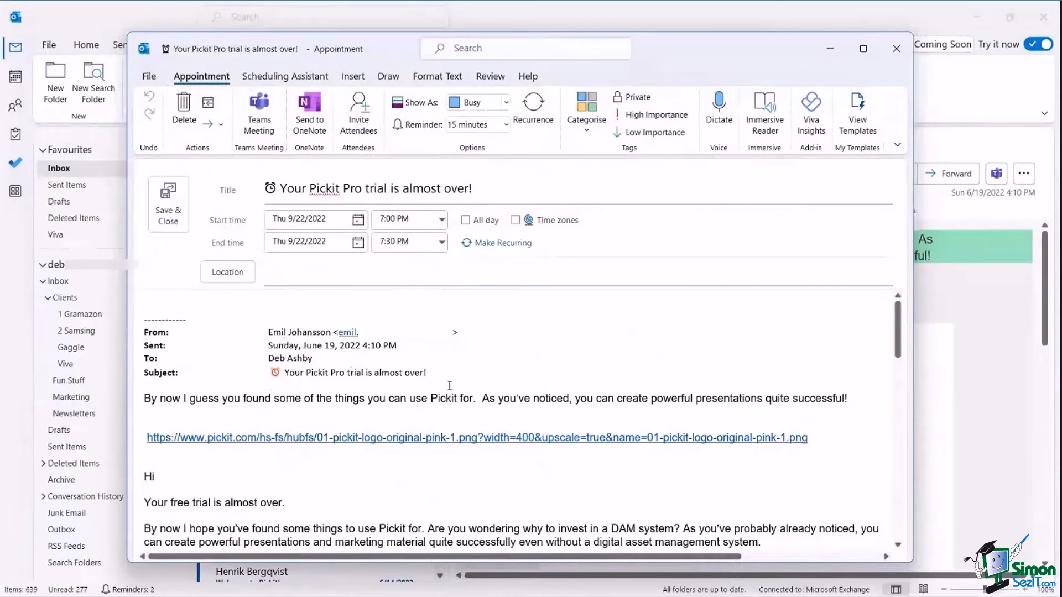
pyautogui.click(896, 53)
pyautogui.click(531, 343)
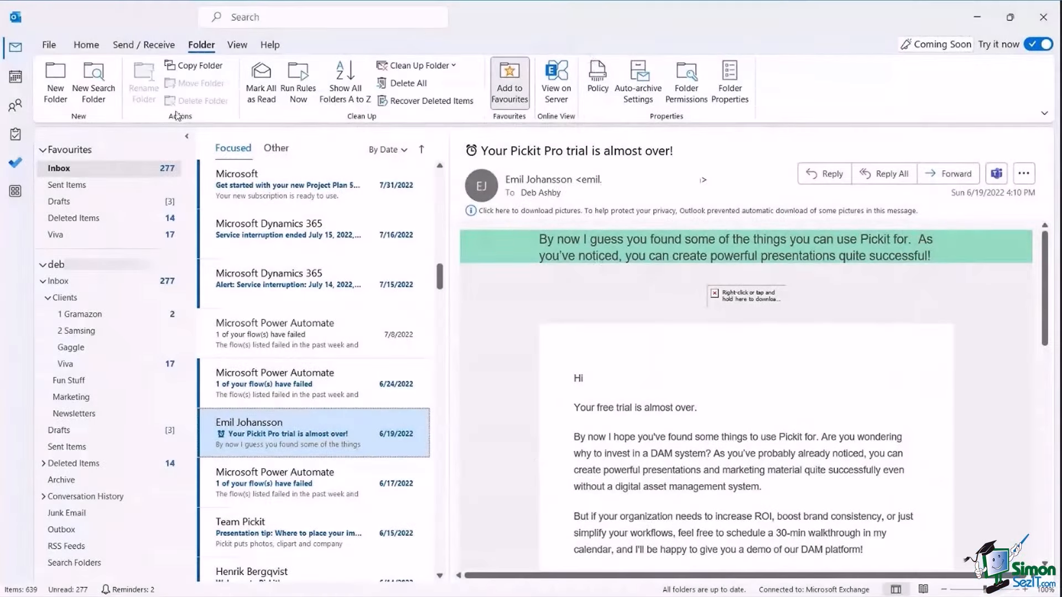
# Show the Home tab commands and select all three paragraphs of the enquiry reply.
pyautogui.click(85, 48)
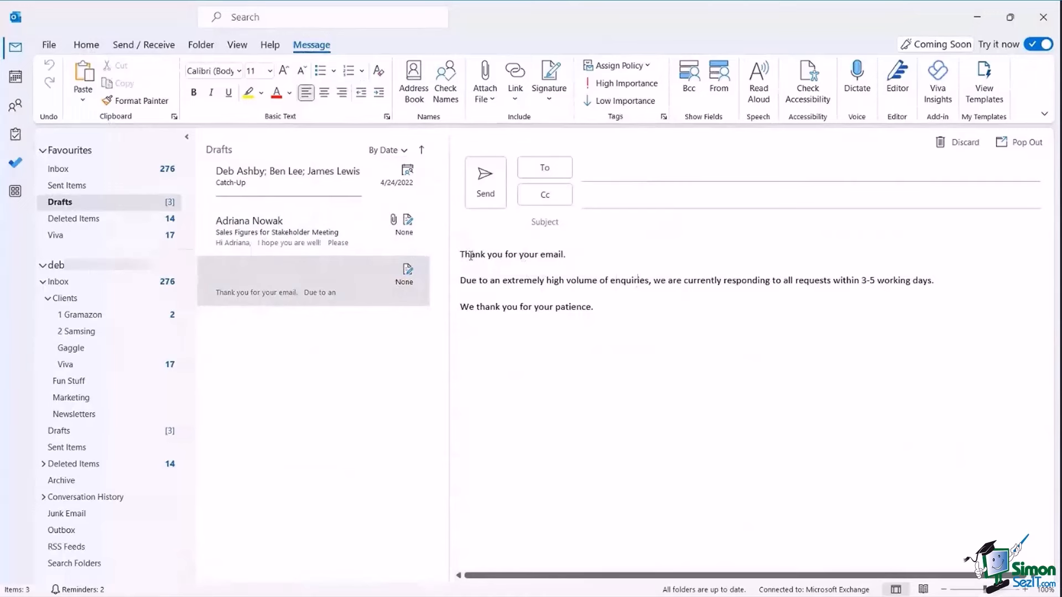
pyautogui.moveTo(461, 254); pyautogui.dragTo(782, 363)
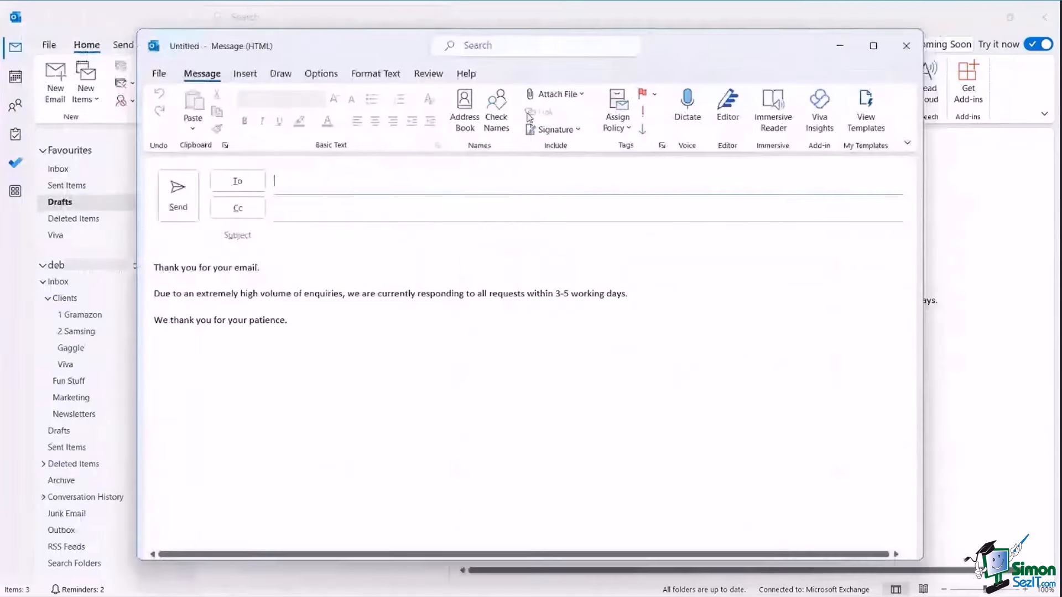
# Save the selected three-paragraph reply as the Quick Part 'Enquiry Text' and close the message window.
pyautogui.moveTo(296, 321); pyautogui.dragTo(155, 262)
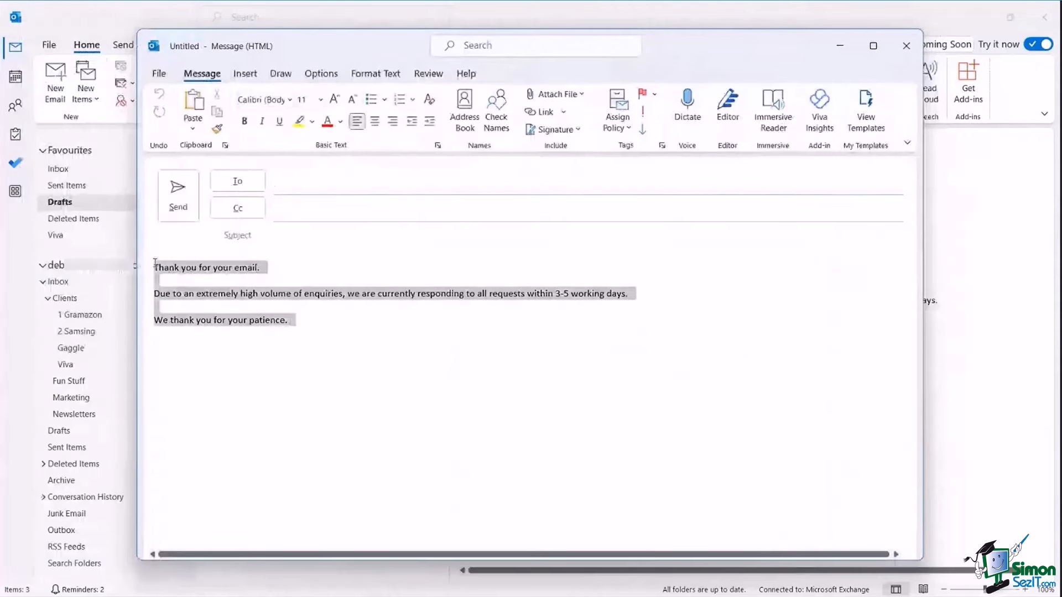
pyautogui.click(253, 75)
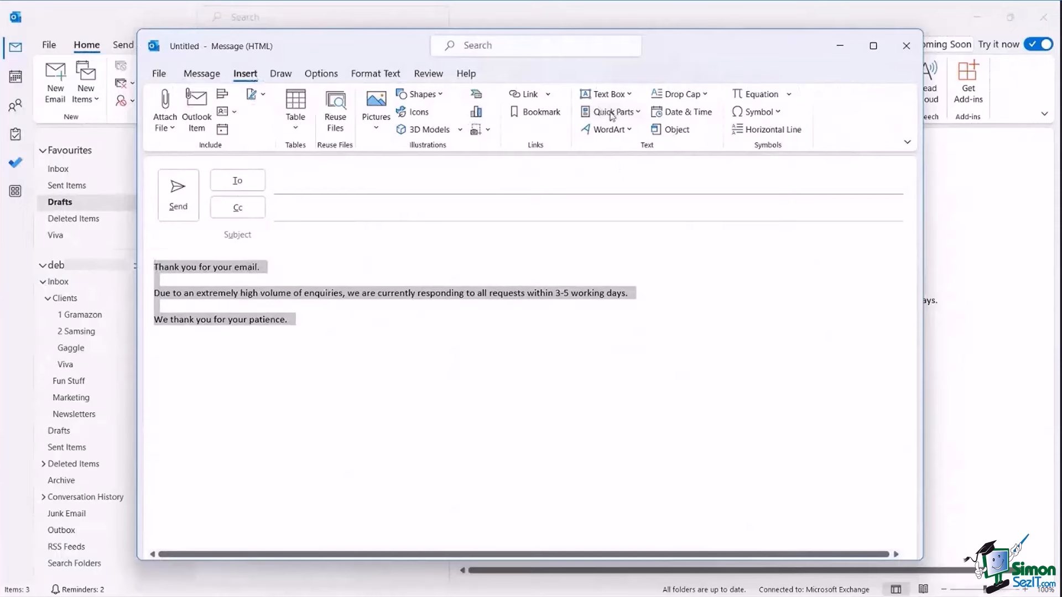
pyautogui.click(637, 113)
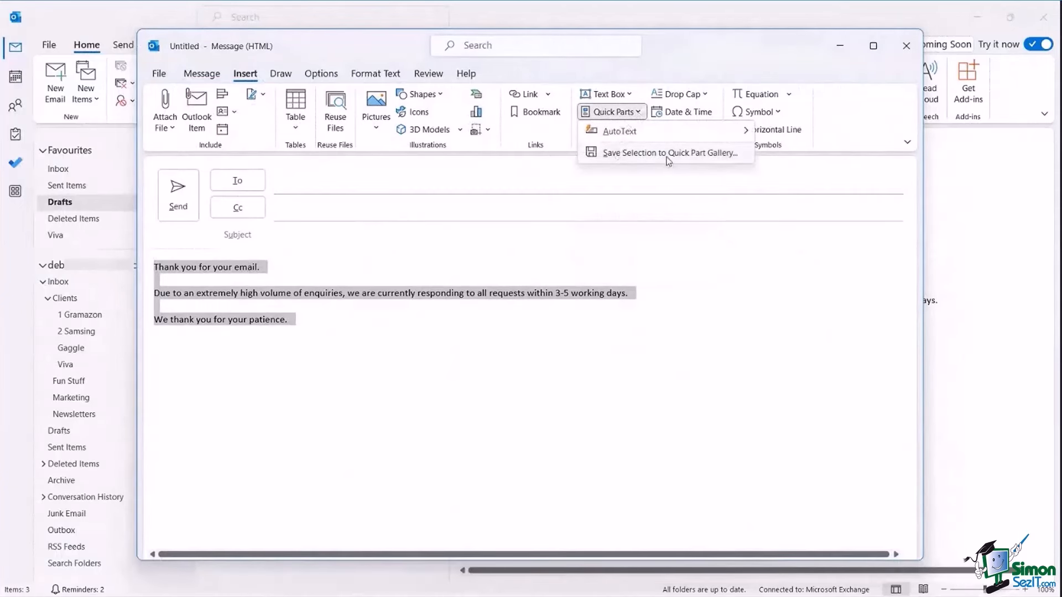
pyautogui.click(695, 155)
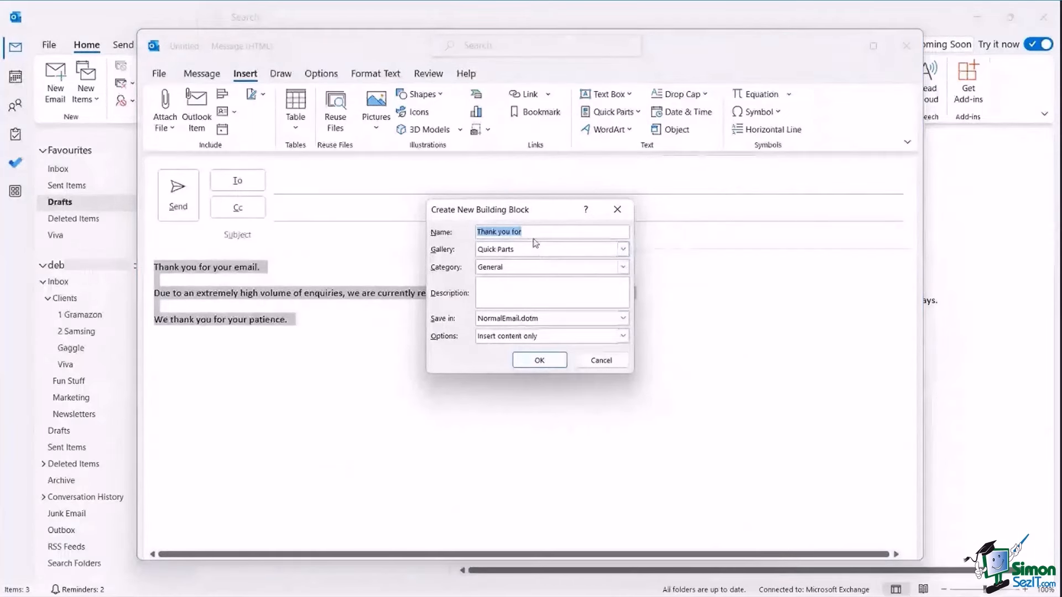
pyautogui.write('Enquiry Text')
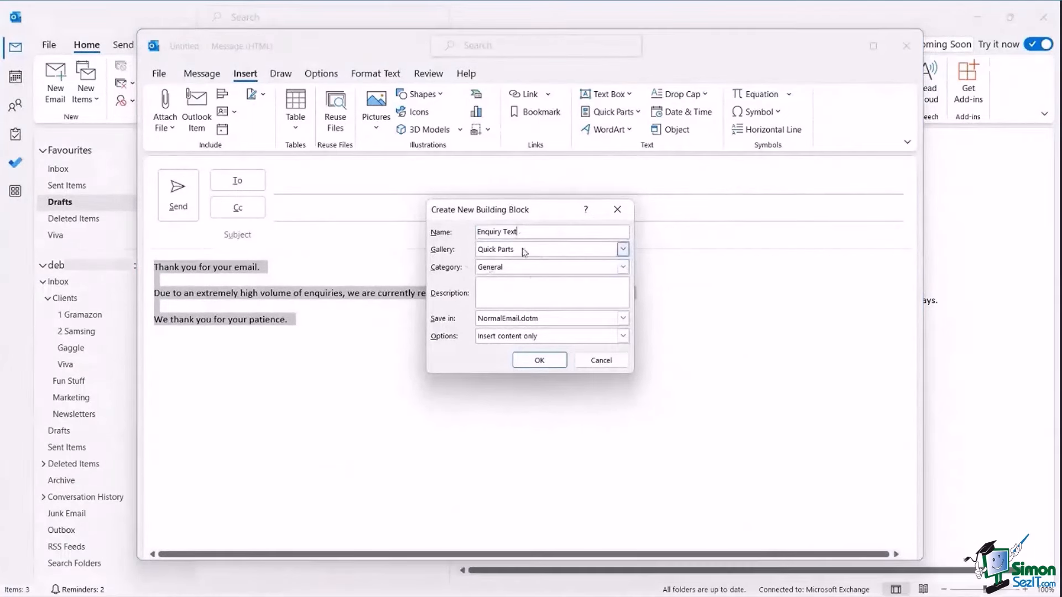
pyautogui.click(539, 360)
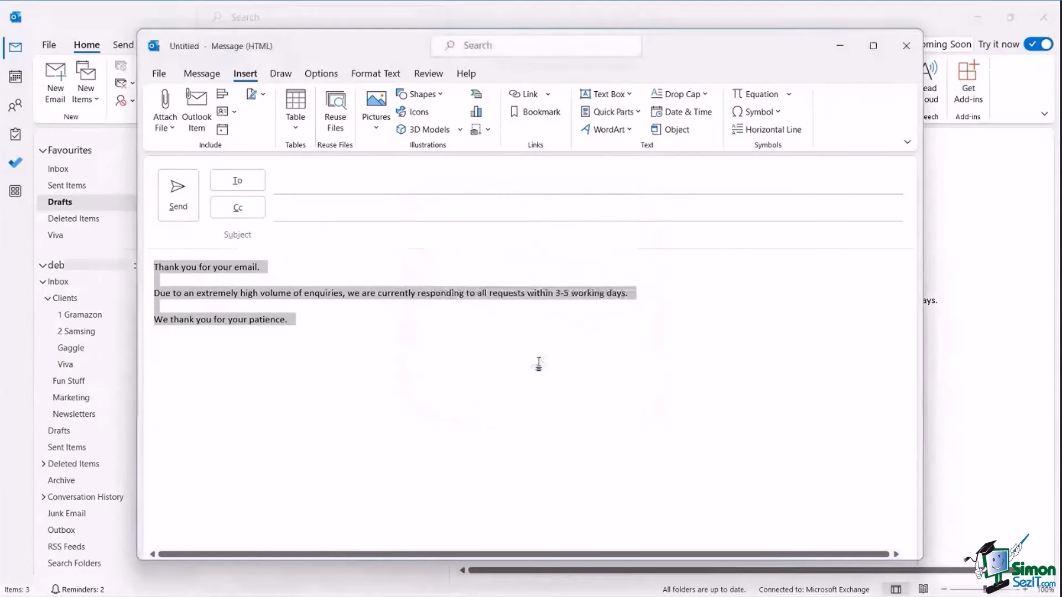
pyautogui.click(518, 343)
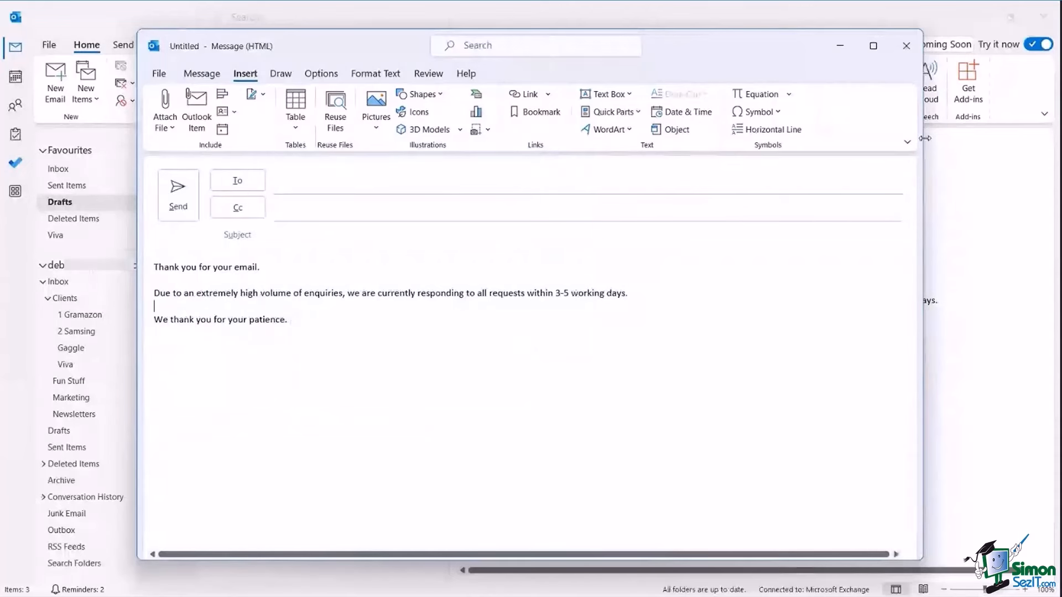
pyautogui.click(906, 45)
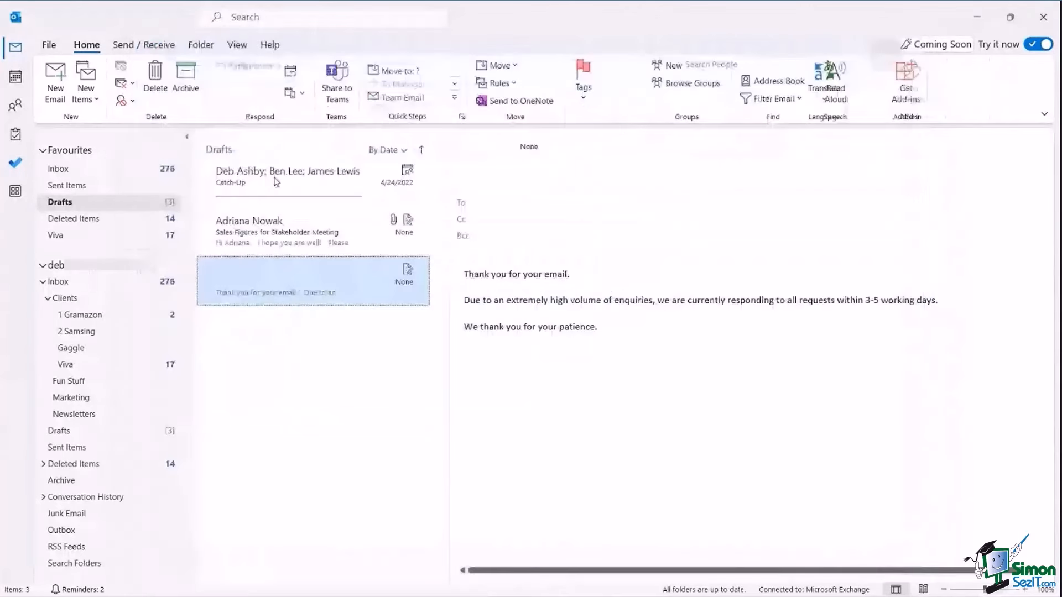
# Insert the Enquiry Text Quick Part into a new email, then close it without saving.
pyautogui.click(62, 173)
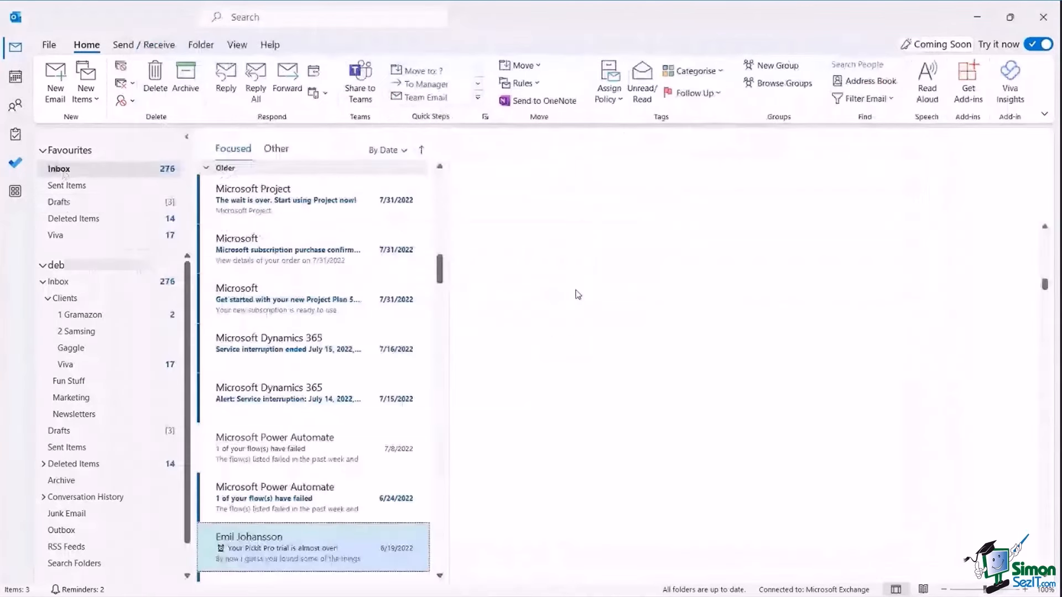
pyautogui.hotkey('ctrl', 'n')
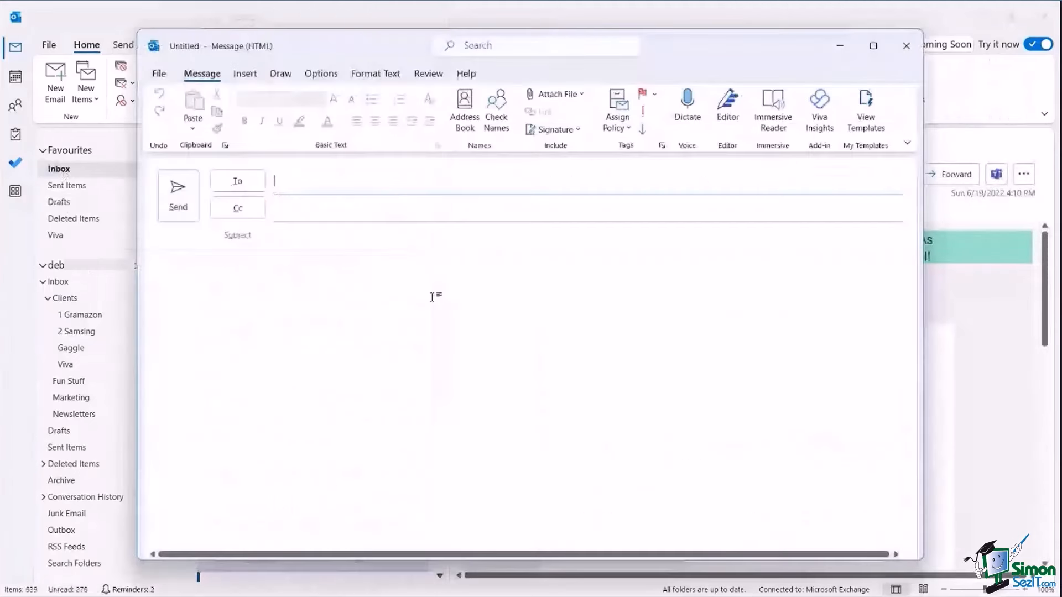
pyautogui.click(317, 320)
pyautogui.click(246, 74)
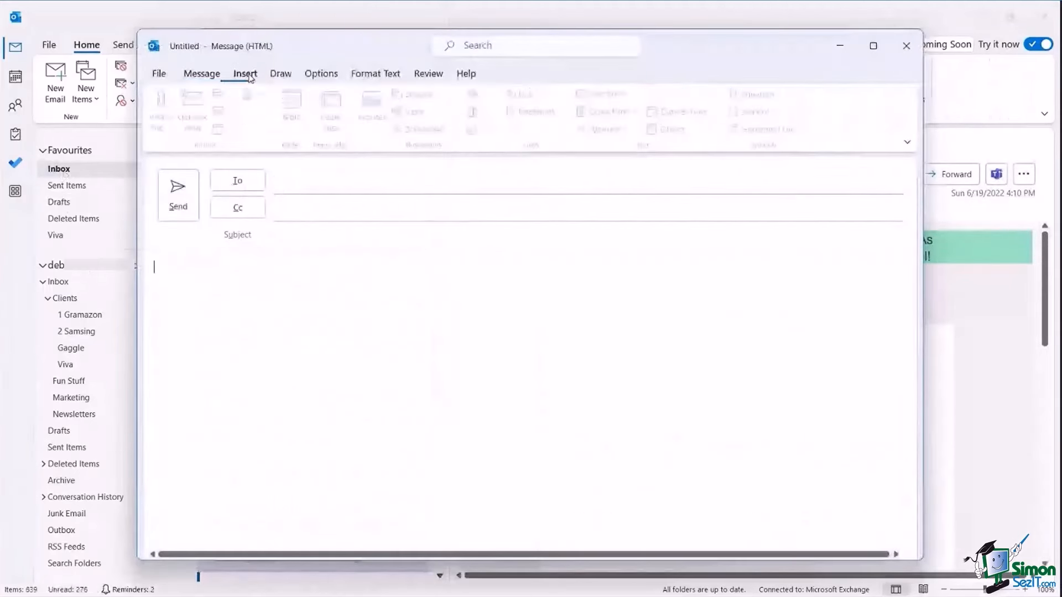
pyautogui.click(634, 112)
pyautogui.click(649, 197)
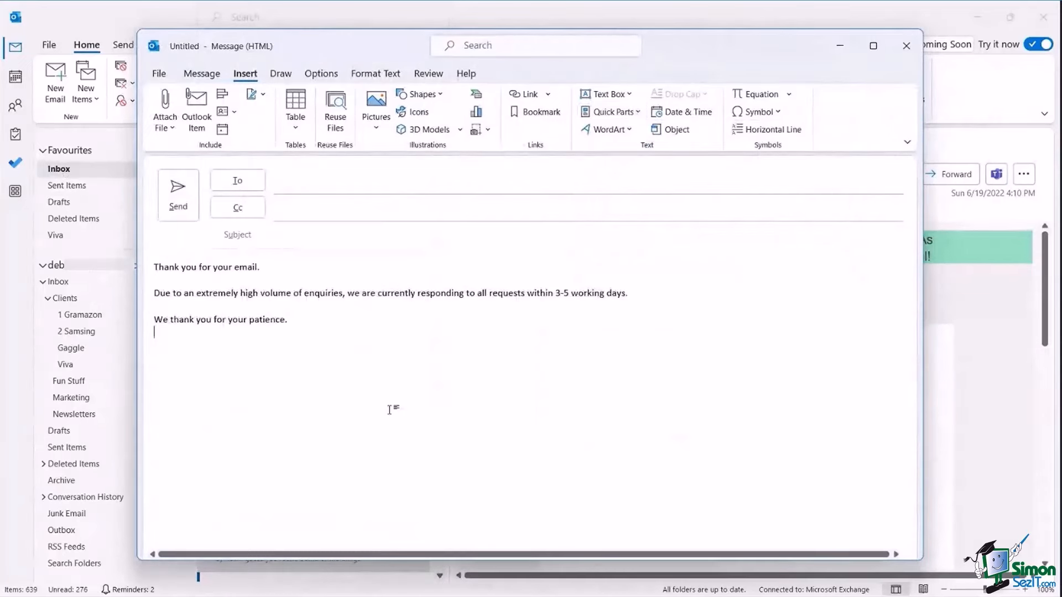
pyautogui.click(900, 55)
pyautogui.click(536, 340)
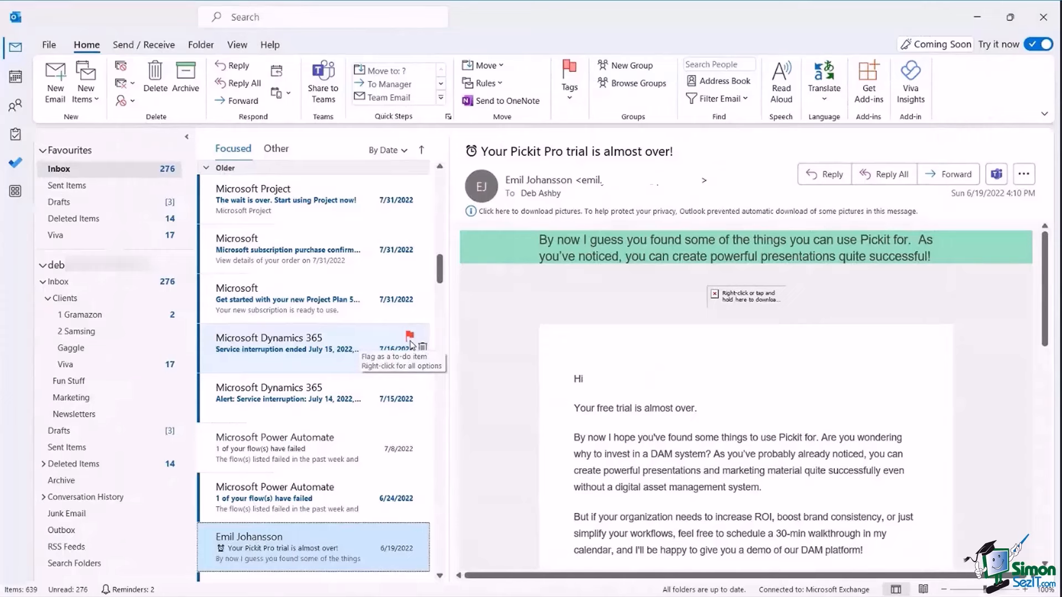
# Open the Sales Figures for Stakeholder Meeting draft and its Properties dialog from the Options tab.
pyautogui.click(65, 205)
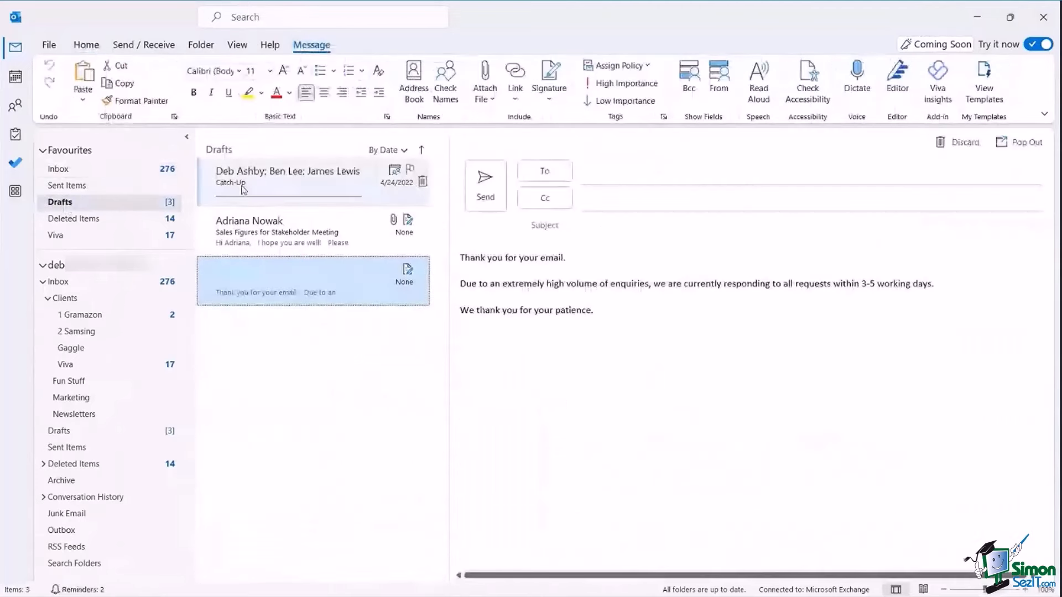
pyautogui.click(321, 238)
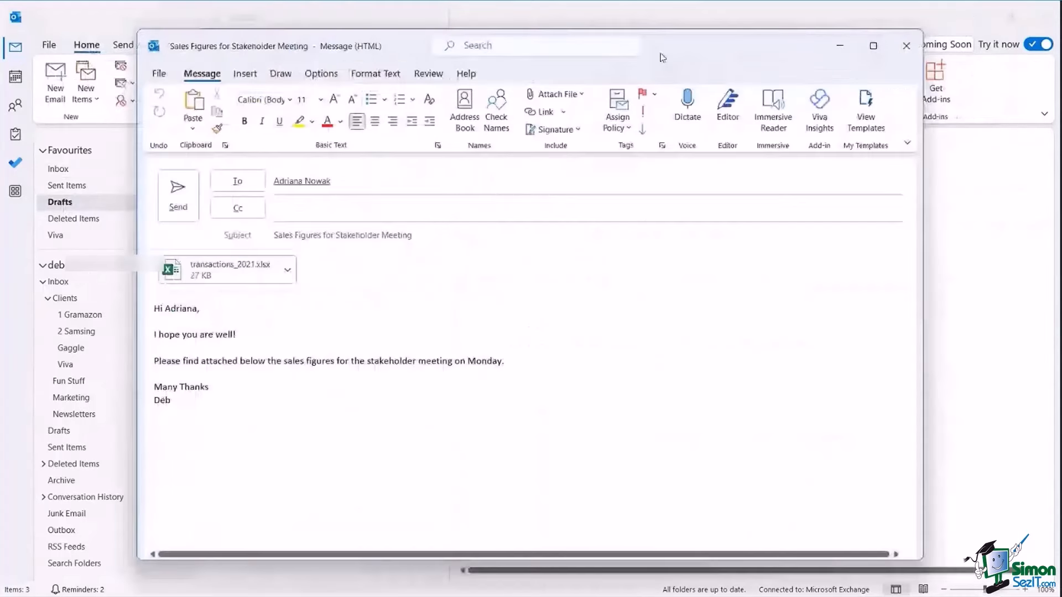
pyautogui.moveTo(671, 53); pyautogui.dragTo(688, 56)
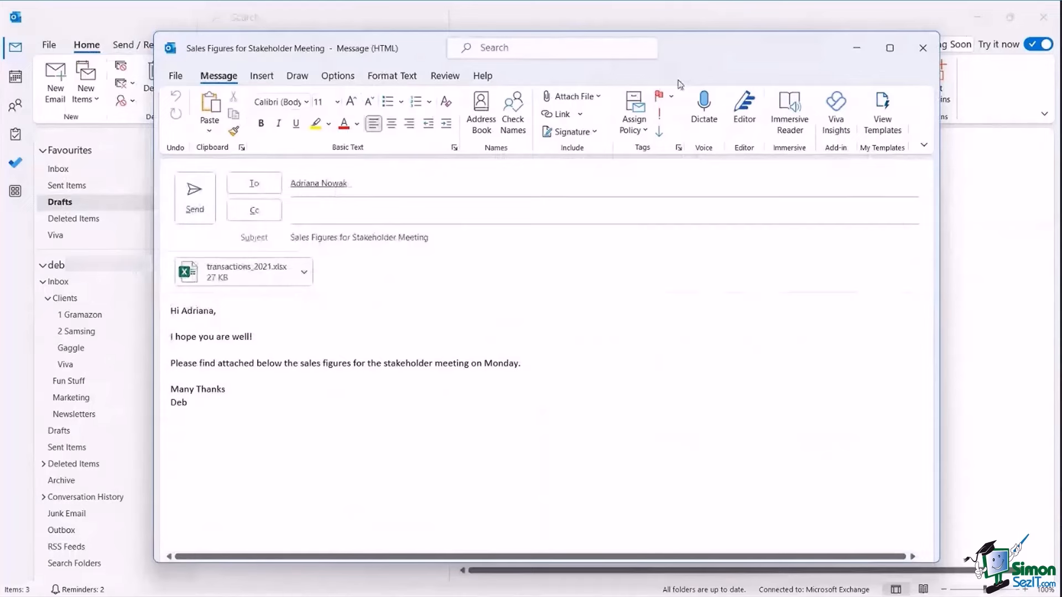
pyautogui.click(337, 76)
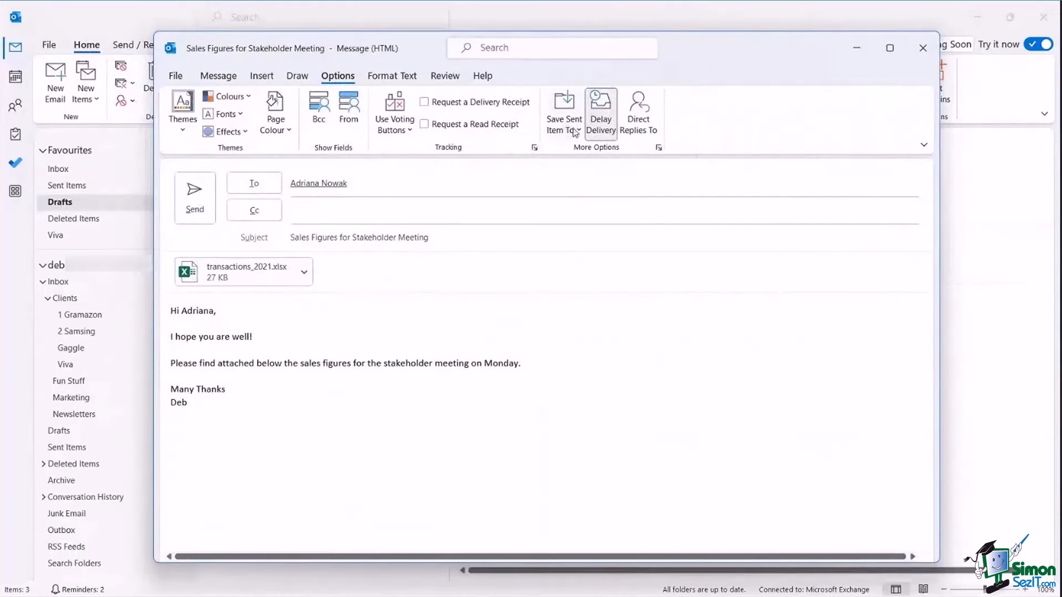
pyautogui.click(659, 148)
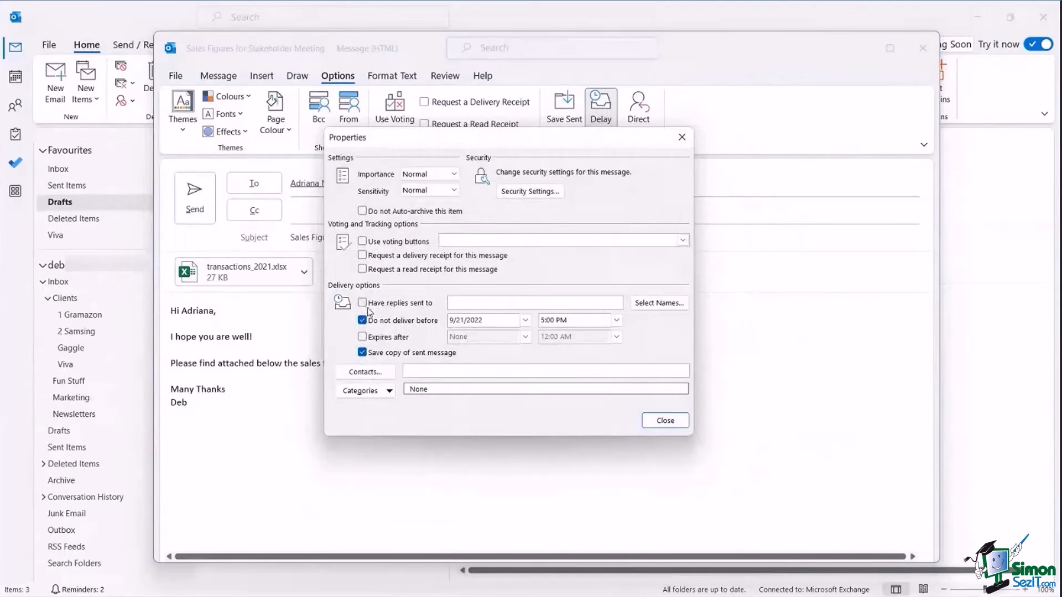
# Turn on Have replies sent to, pick a colleague from the address list, and remove the sender's name.
pyautogui.click(669, 306)
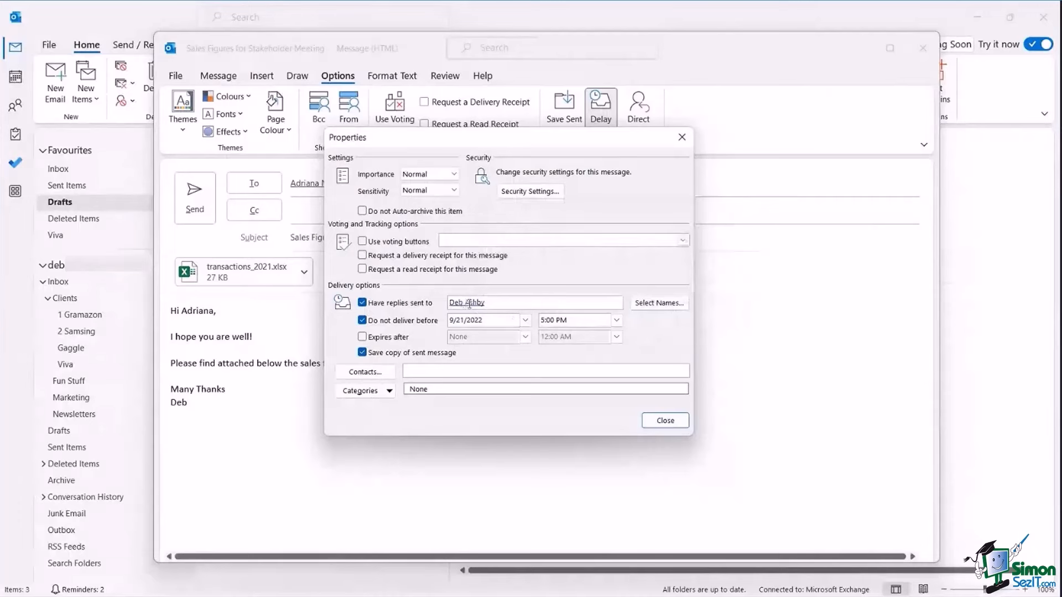
pyautogui.click(659, 304)
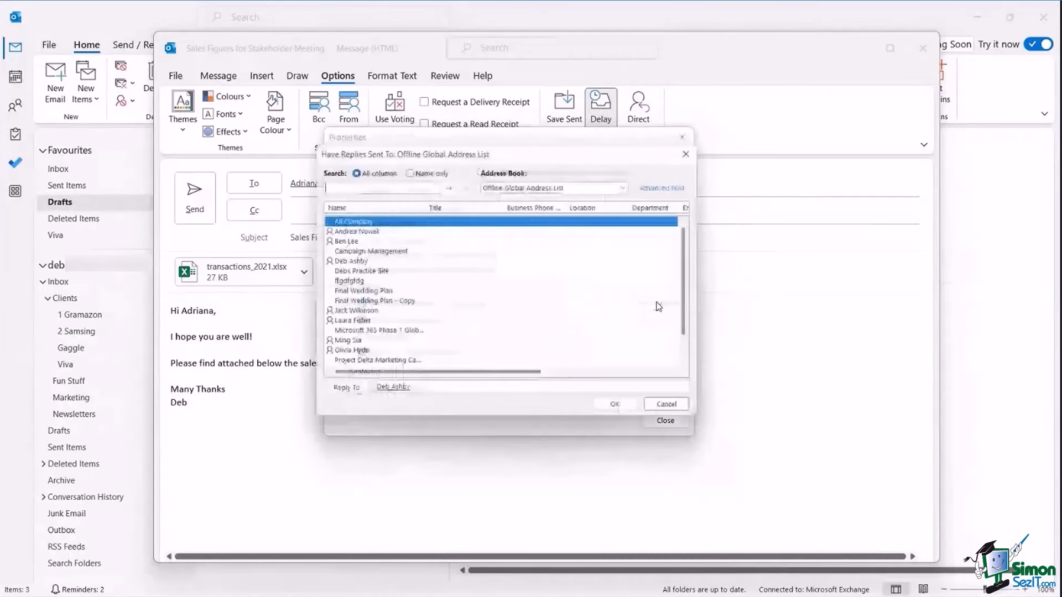
pyautogui.click(349, 313)
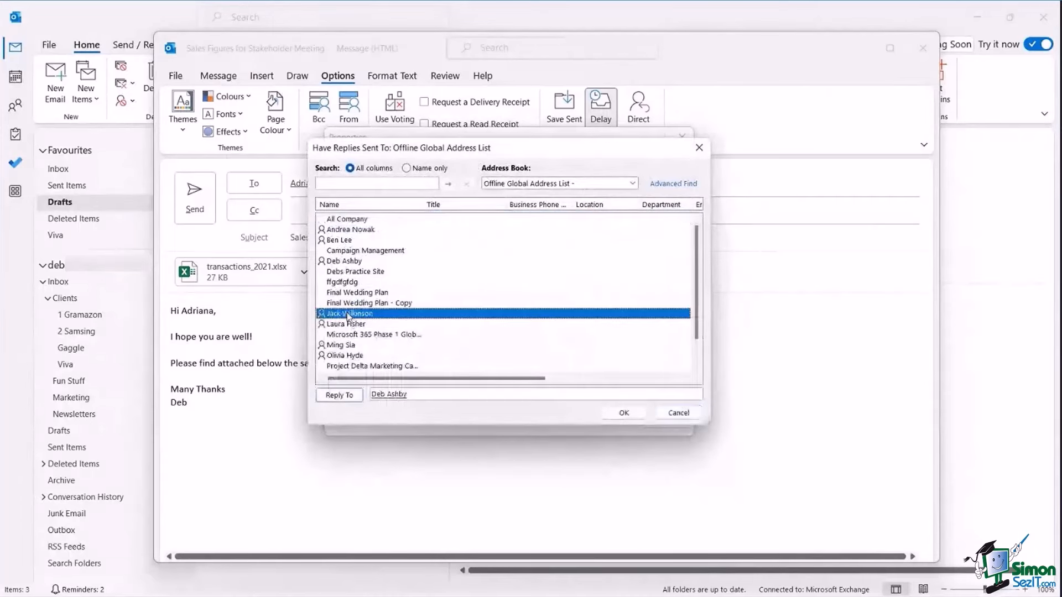
pyautogui.click(623, 414)
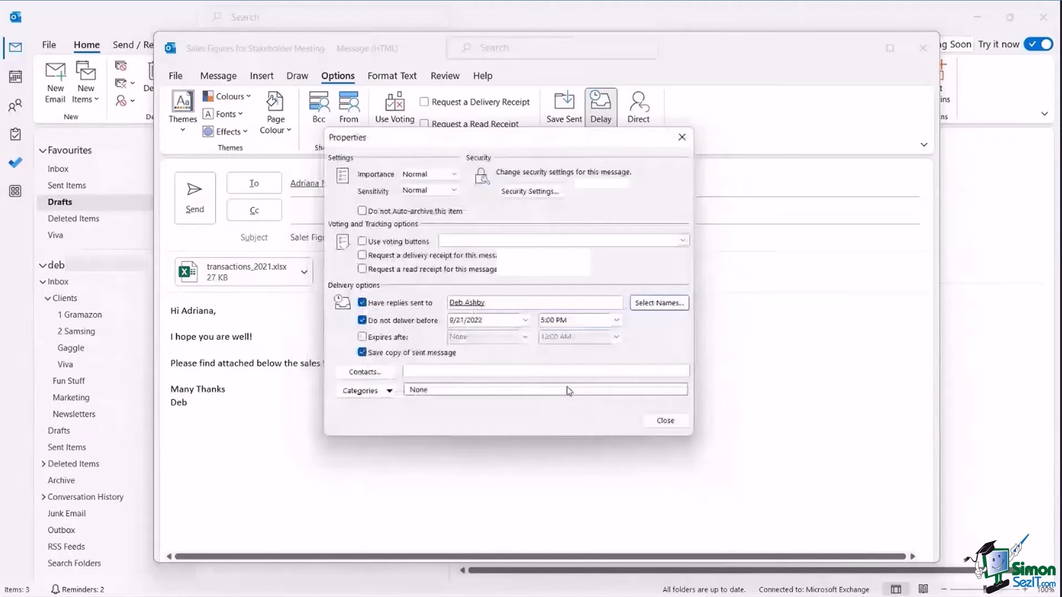
pyautogui.click(655, 303)
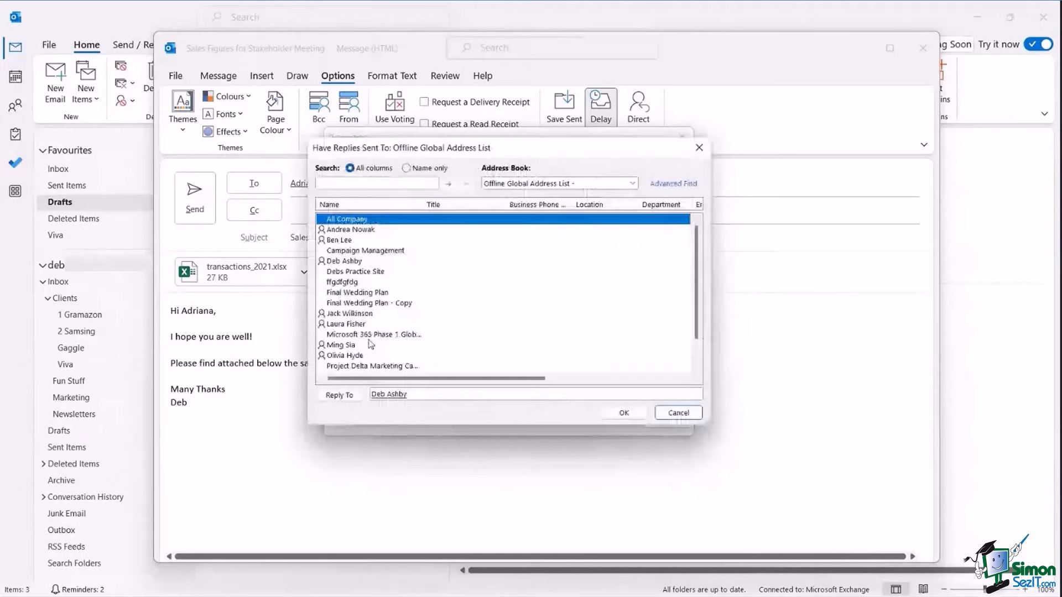
pyautogui.click(349, 313)
pyautogui.click(339, 395)
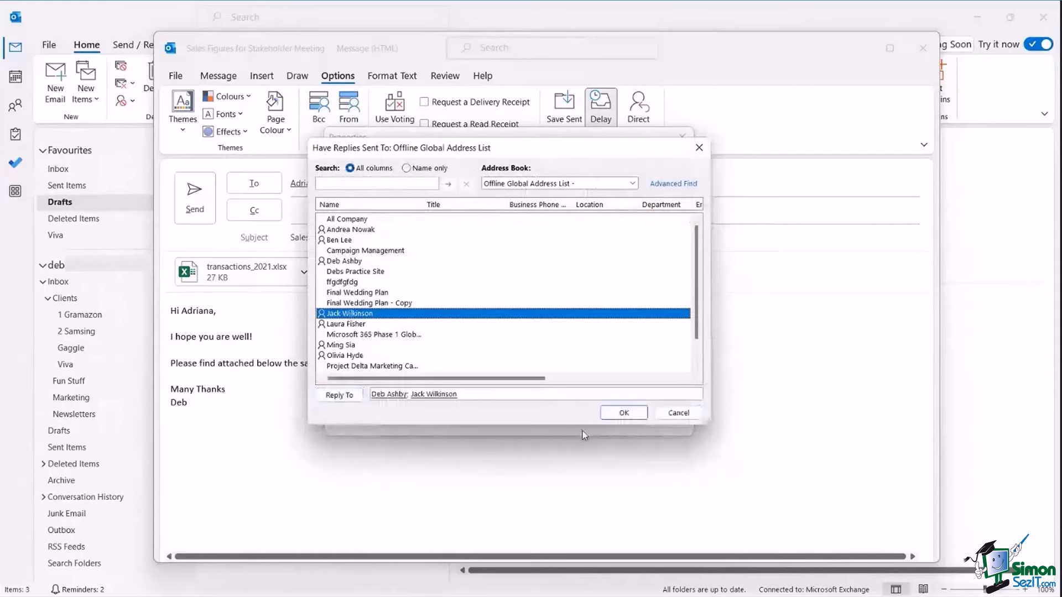
pyautogui.click(406, 395)
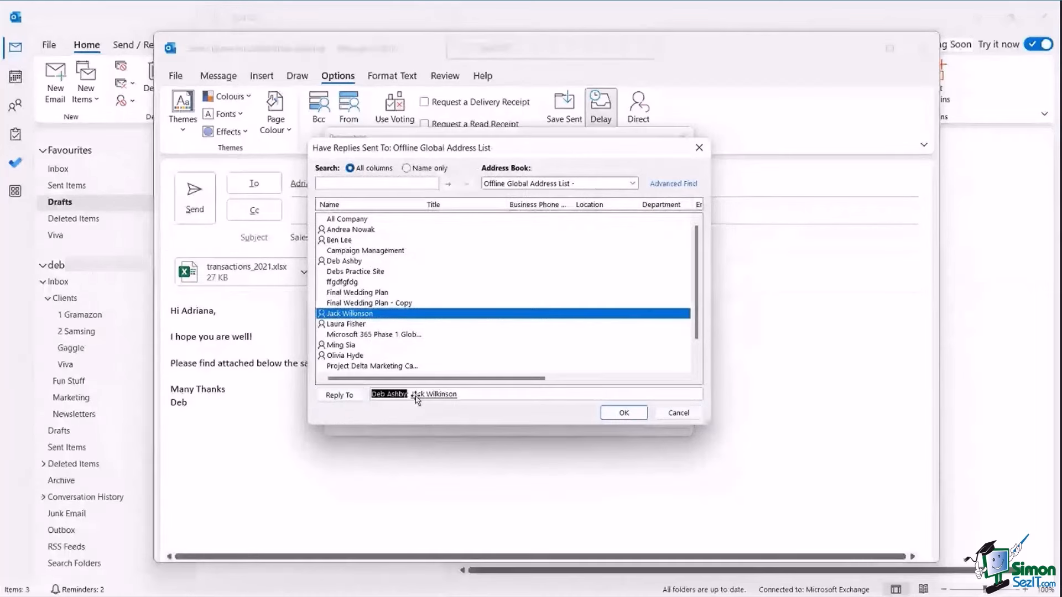
pyautogui.press('Delete')
pyautogui.press('Return')
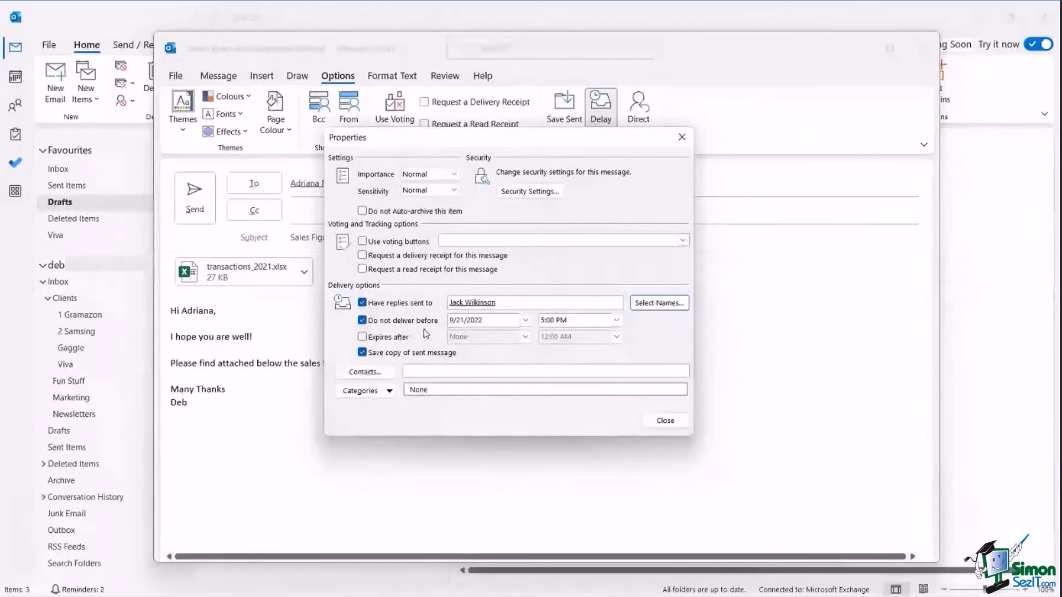
# Hold the draft's delivery until 10/3/2022 at 2:00 PM.
pyautogui.click(526, 321)
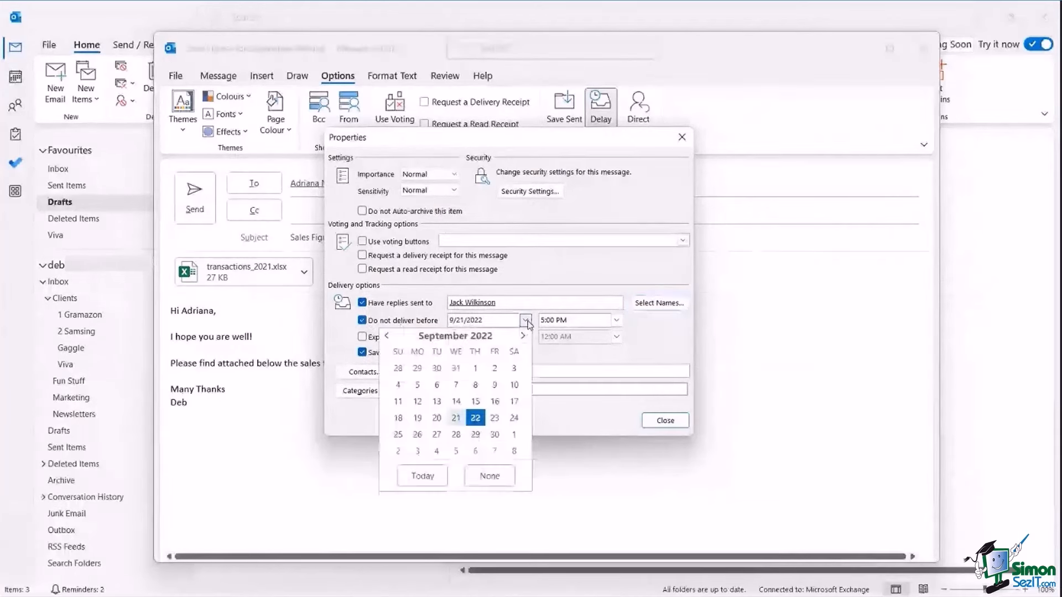
pyautogui.click(523, 336)
pyautogui.click(417, 385)
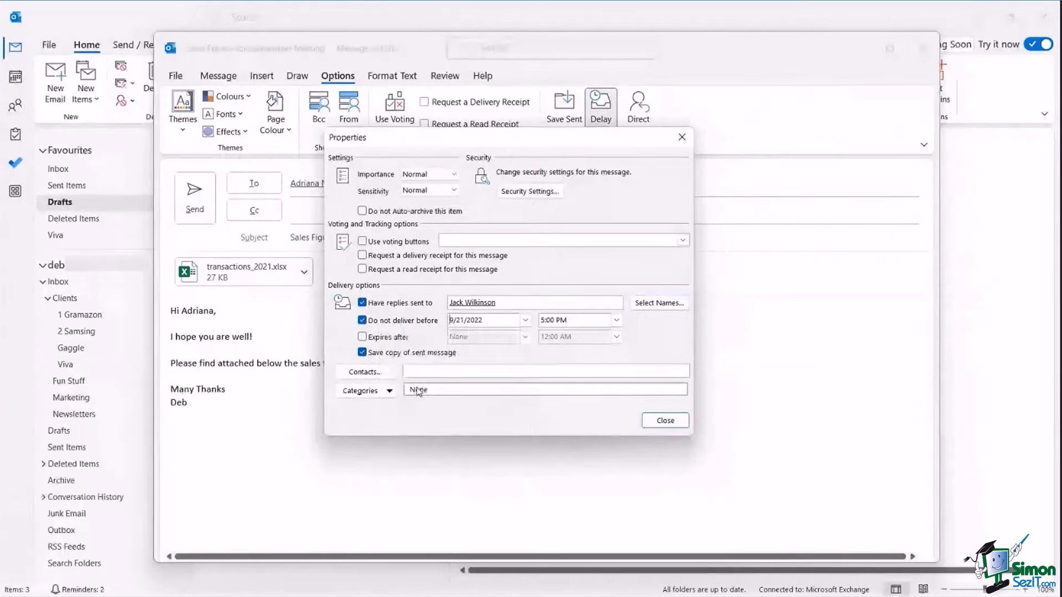
pyautogui.click(616, 320)
pyautogui.scroll(3, 616, 340)
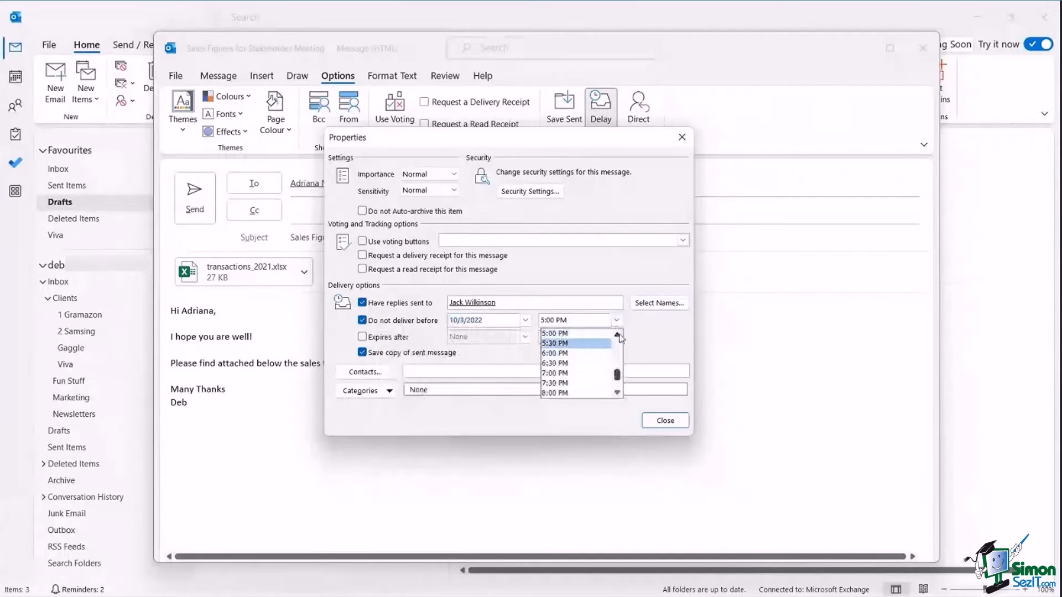
pyautogui.click(561, 348)
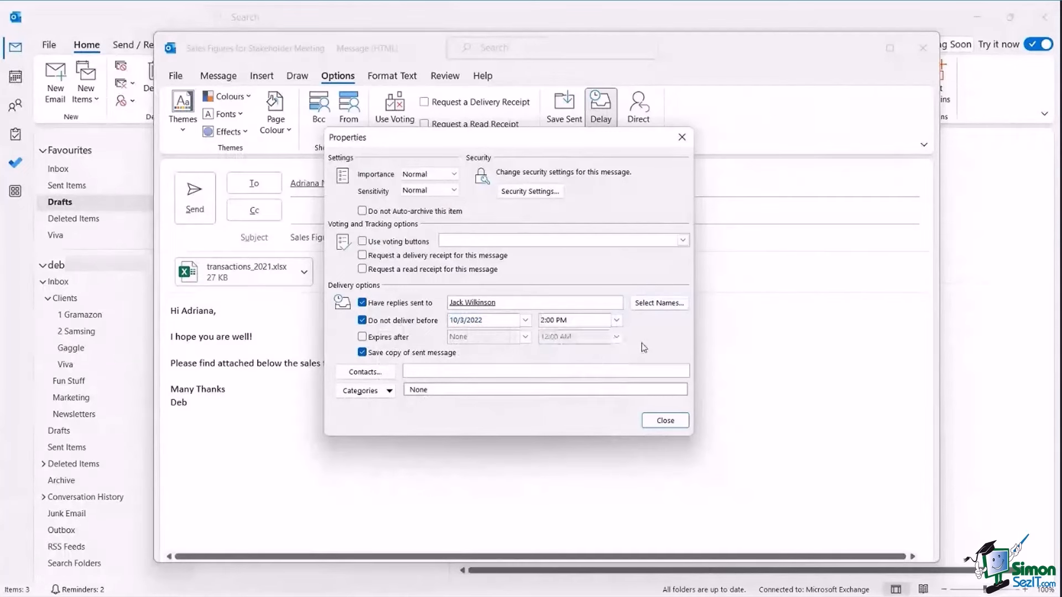
# Close the message properties and the draft, then go back to the Inbox.
pyautogui.click(666, 421)
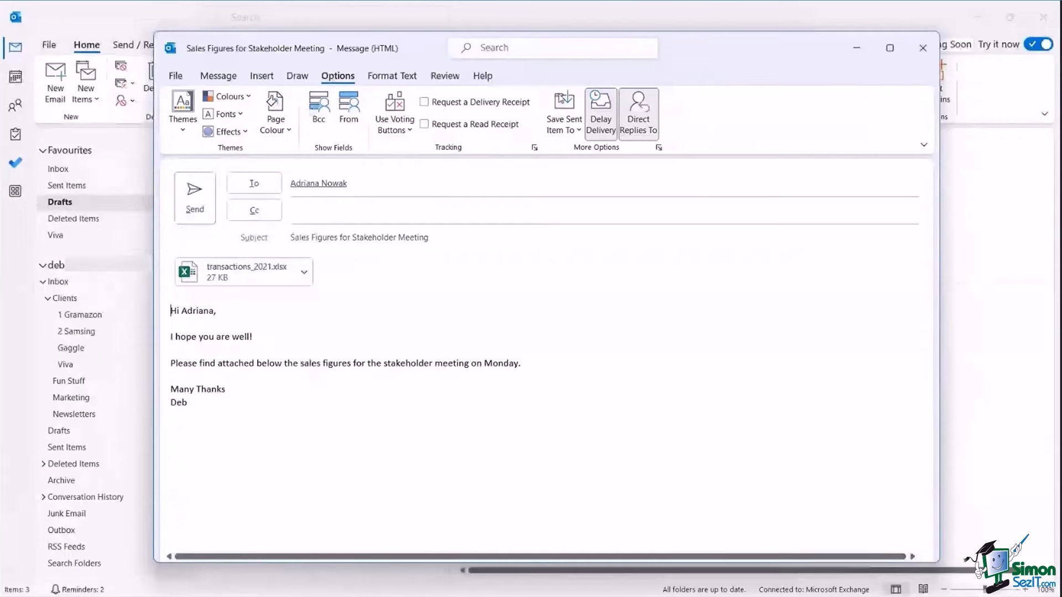
pyautogui.click(923, 48)
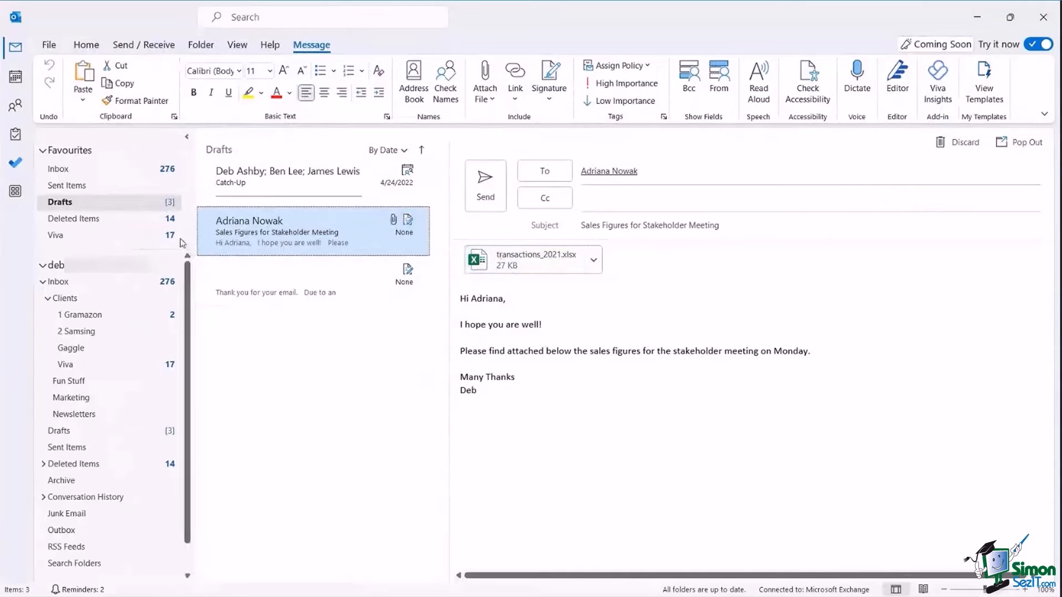
pyautogui.click(59, 169)
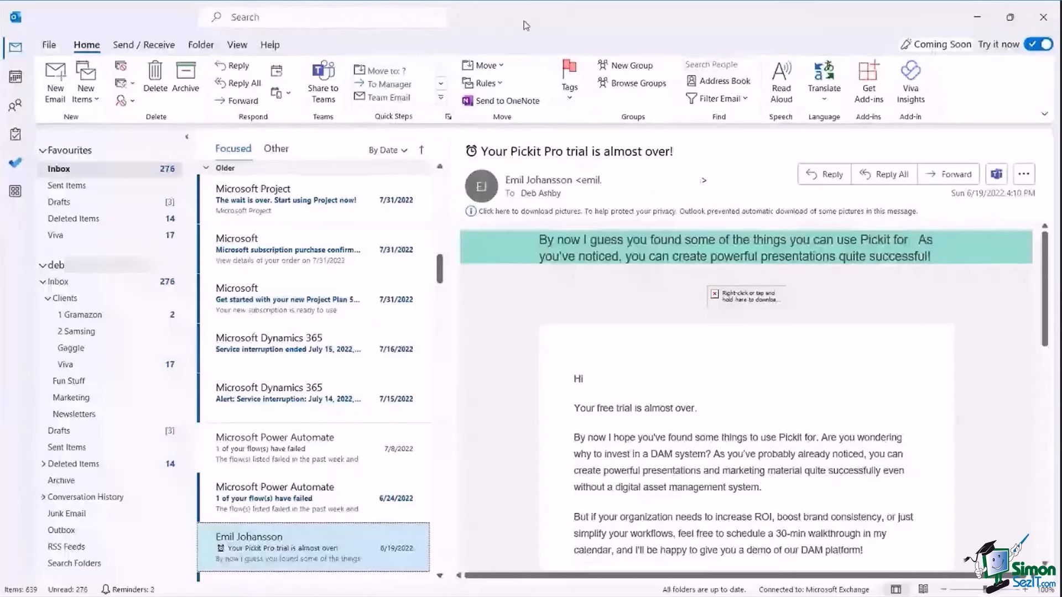
pyautogui.click(250, 20)
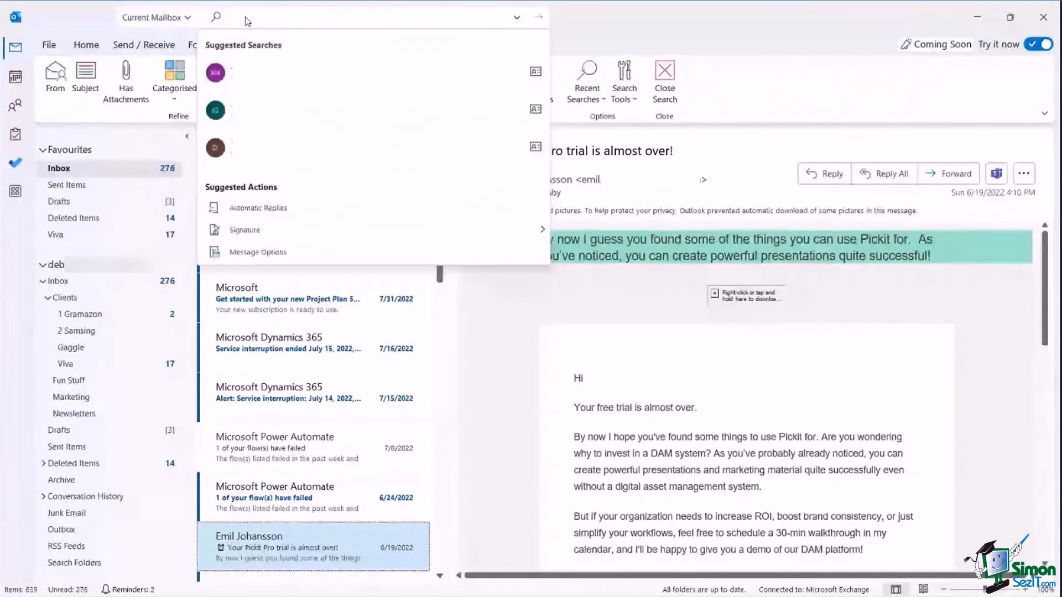
pyautogui.click(613, 35)
pyautogui.hotkey('alt', 'q')
pyautogui.click(77, 115)
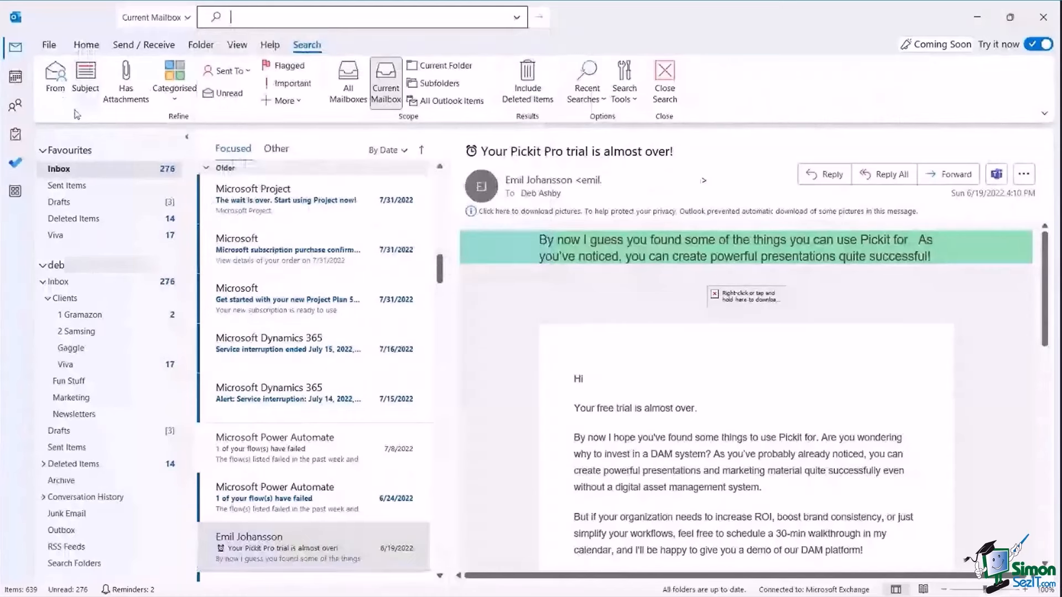
pyautogui.click(74, 104)
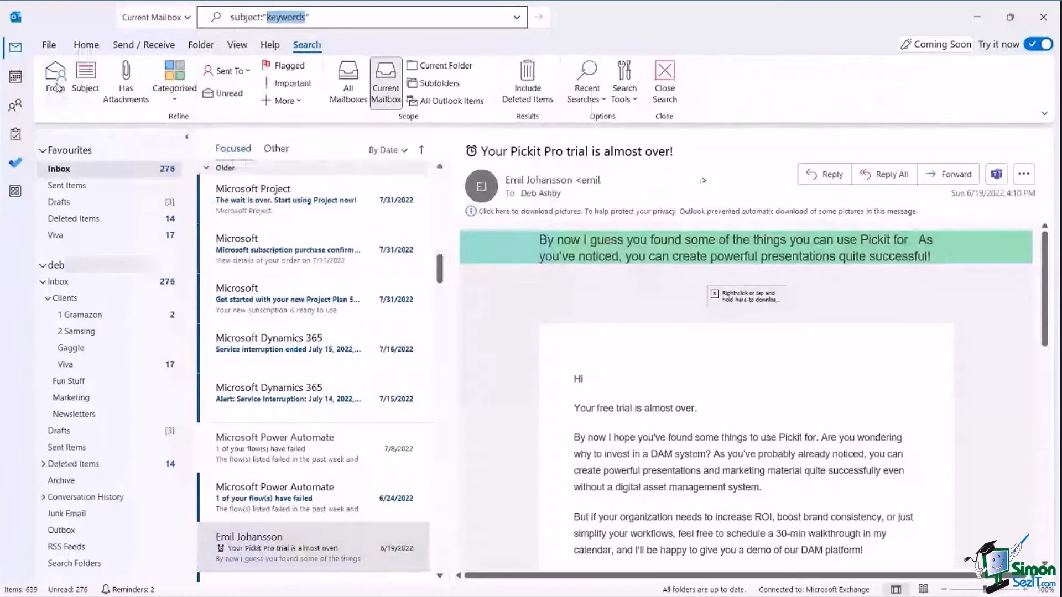
pyautogui.click(91, 85)
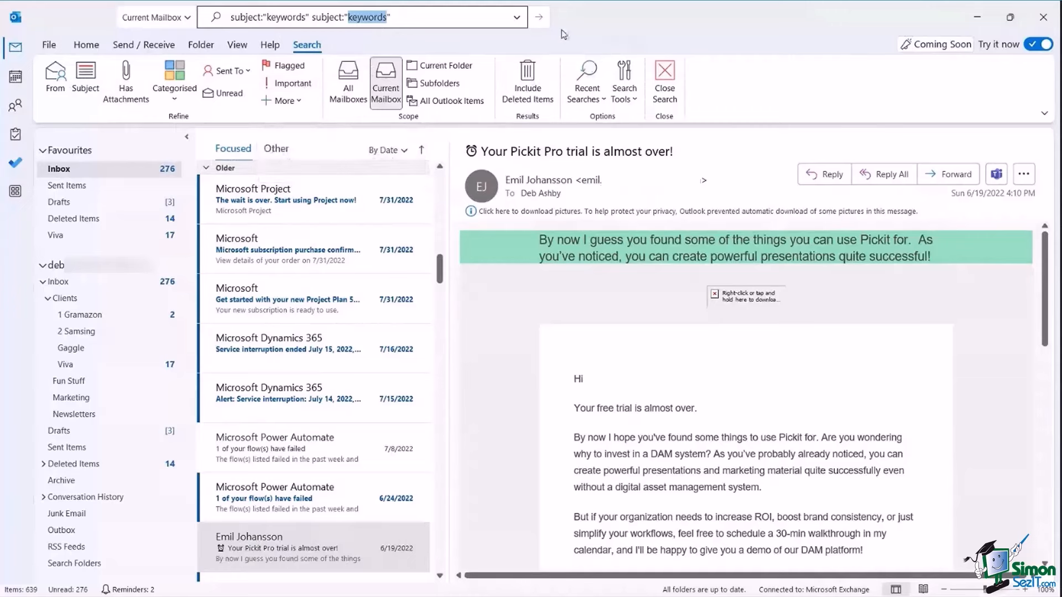
pyautogui.click(442, 22)
pyautogui.click(664, 83)
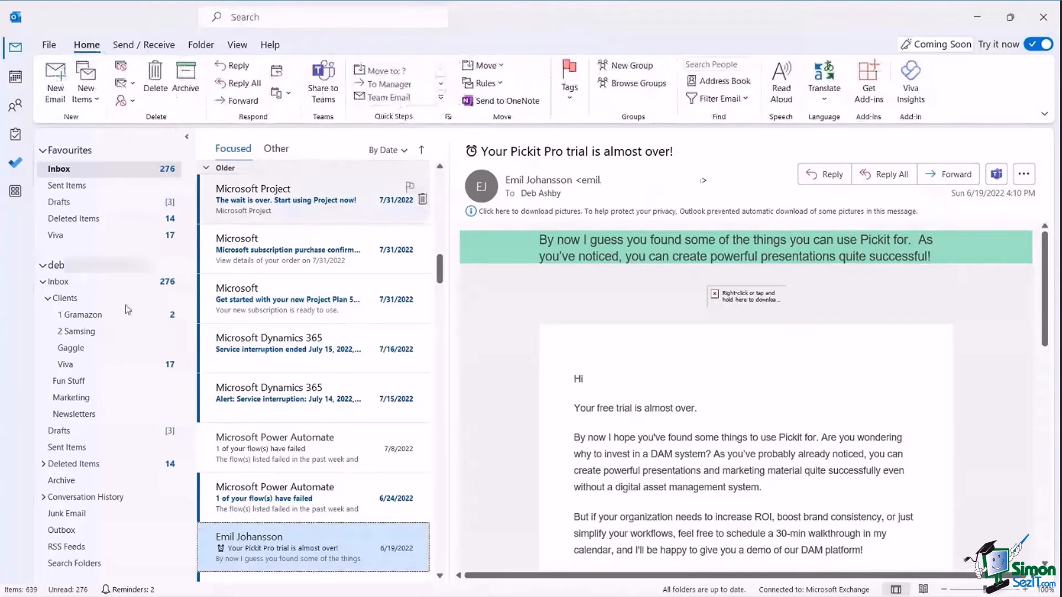
# Add a For Follow-up search folder using the 'Email flagged for follow up' criterion.
pyautogui.scroll(-1, 101, 297)
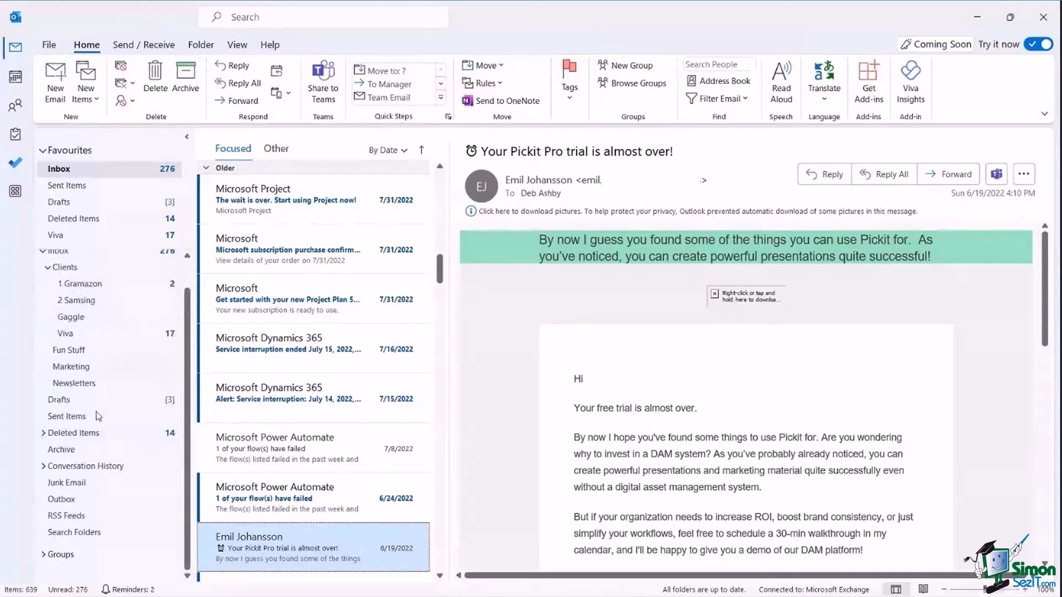
pyautogui.rightClick(83, 536)
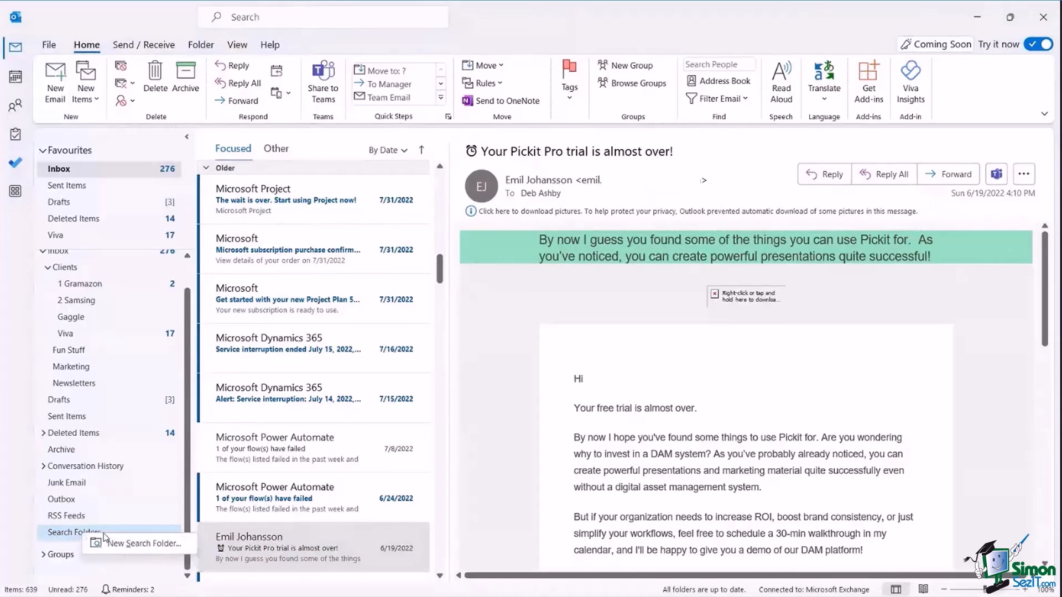
pyautogui.click(131, 545)
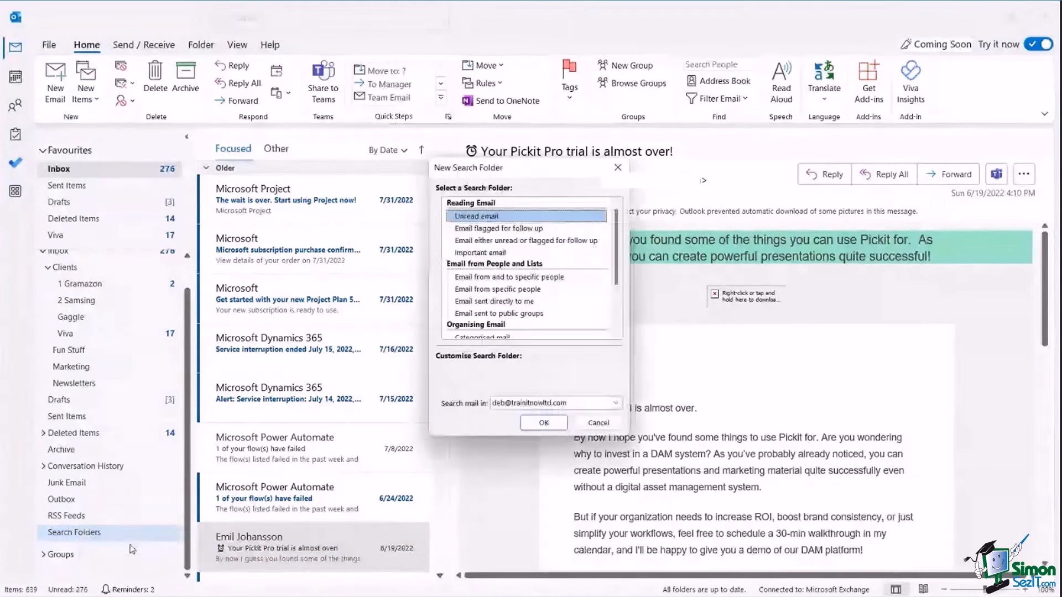
pyautogui.moveTo(540, 175); pyautogui.dragTo(422, 160)
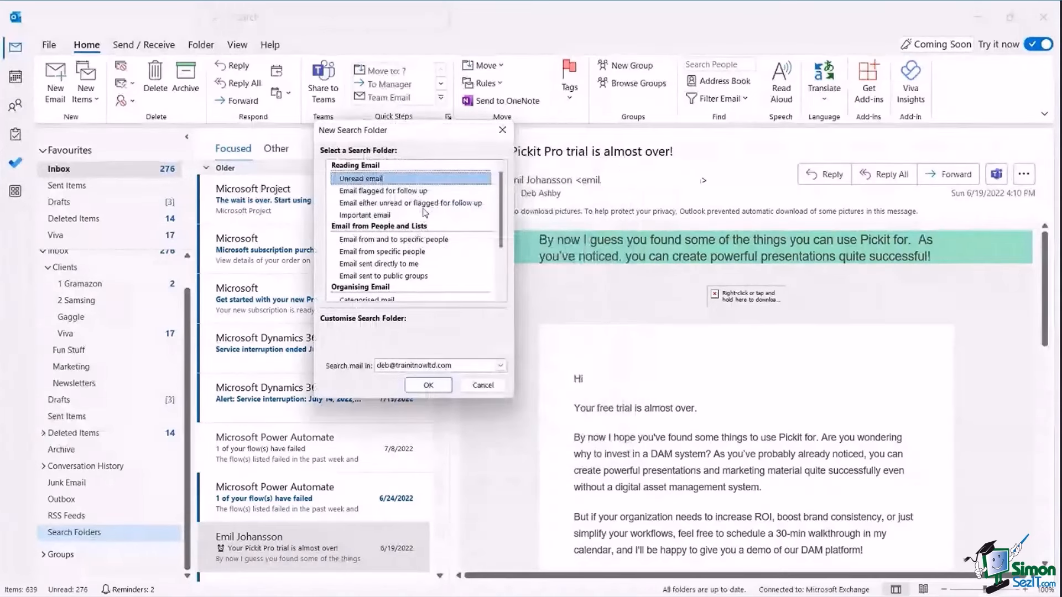
pyautogui.click(364, 192)
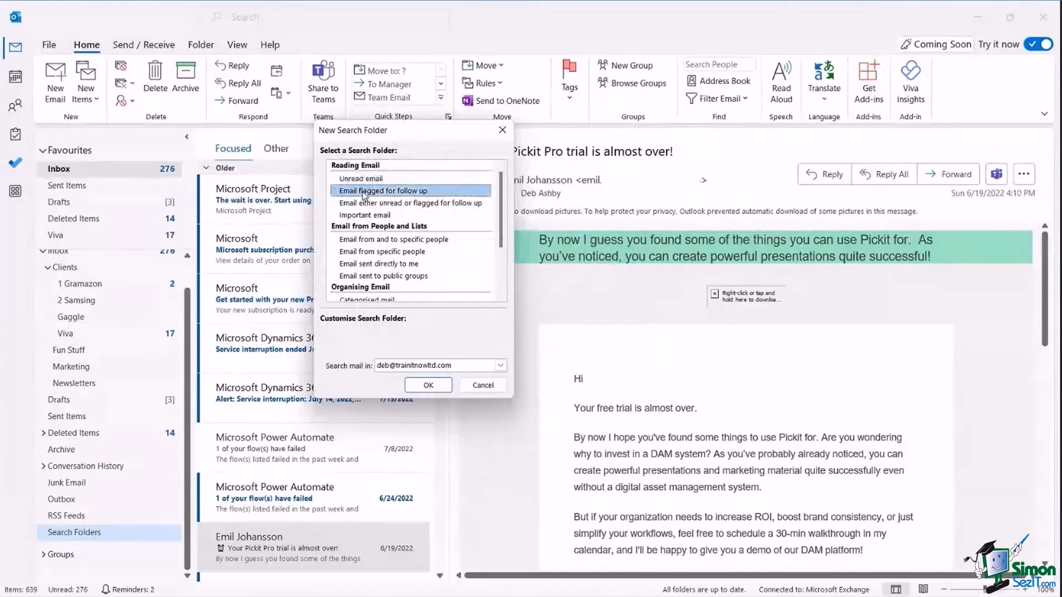
pyautogui.click(368, 244)
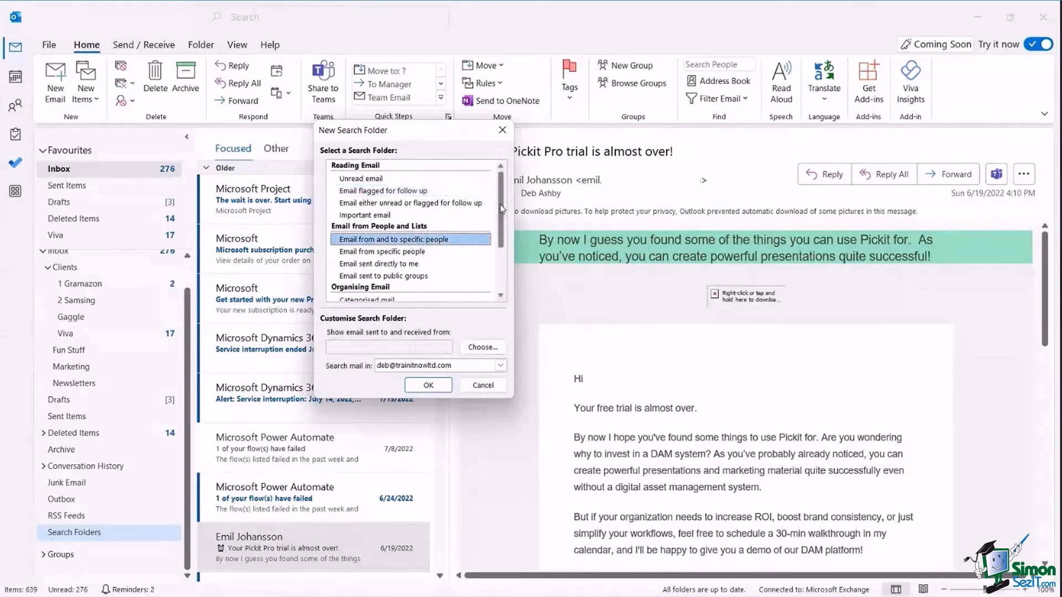
pyautogui.moveTo(500, 204); pyautogui.dragTo(507, 255)
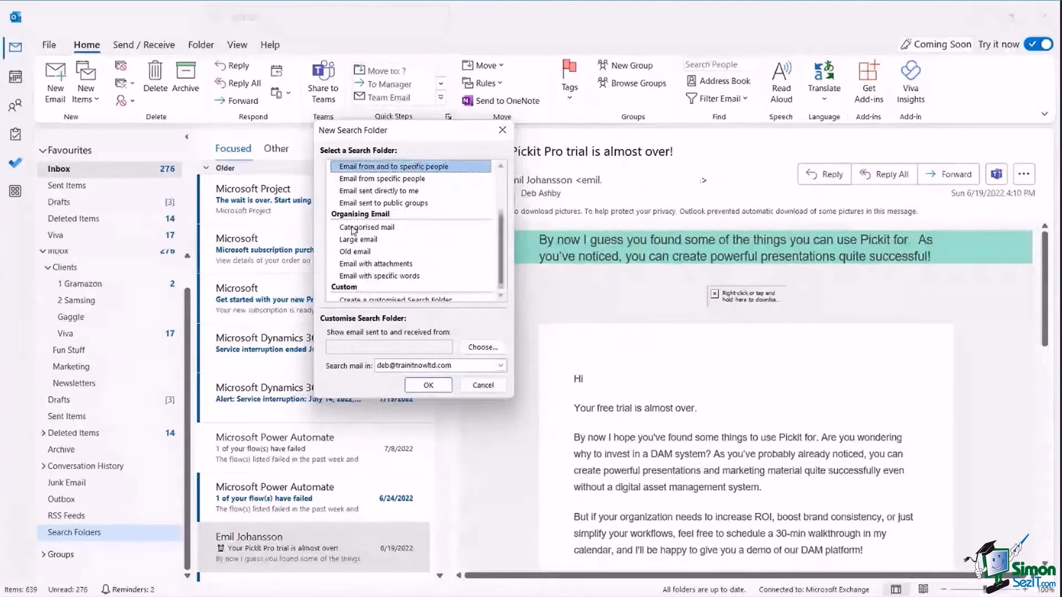
pyautogui.click(357, 239)
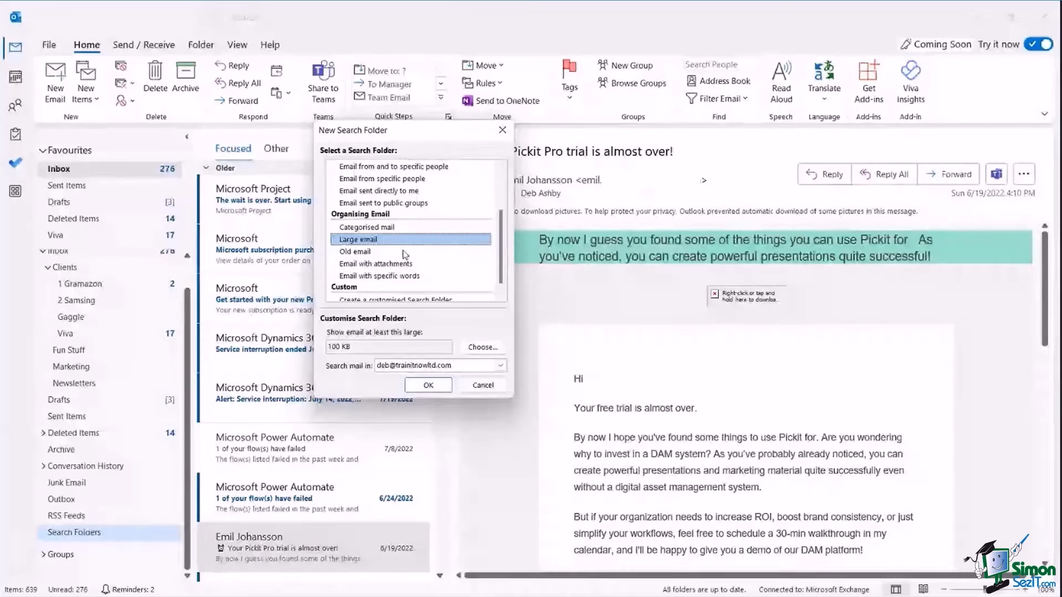
pyautogui.scroll(2, 398, 191)
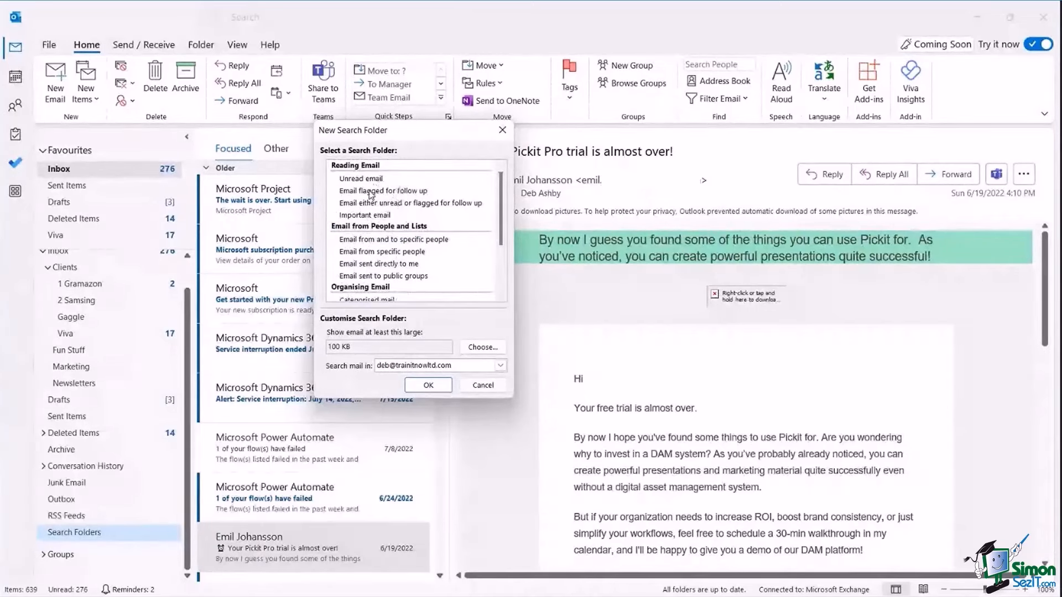
pyautogui.click(371, 191)
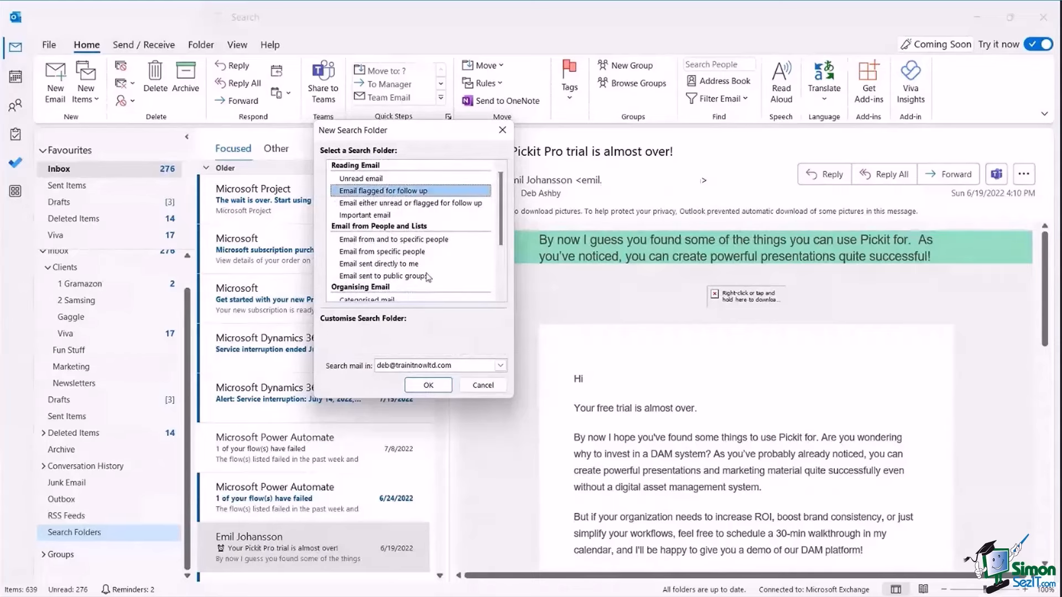
pyautogui.click(441, 387)
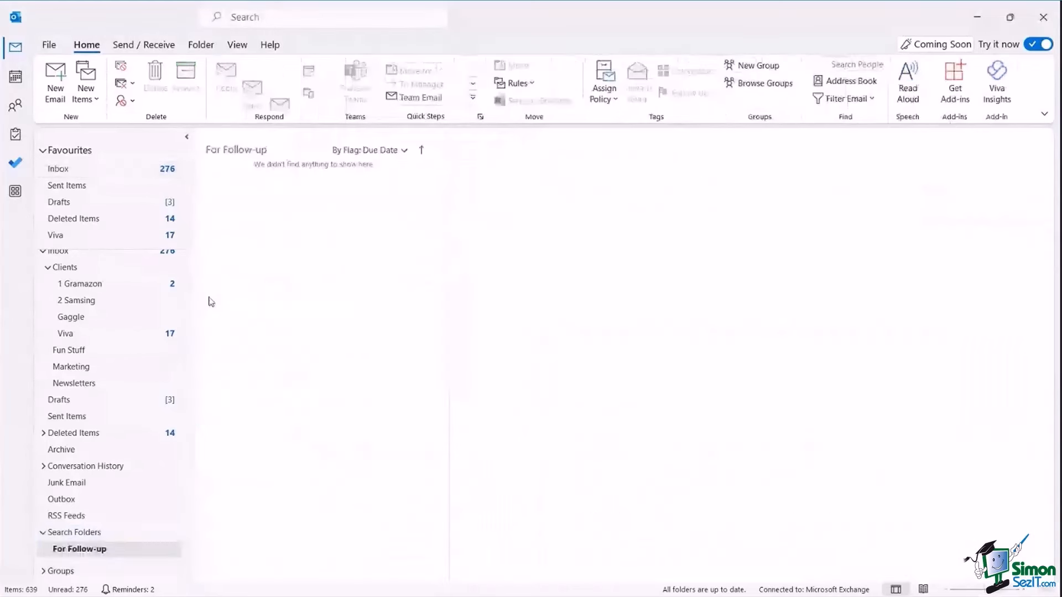
# View For Follow-up, then add a With Attachments search folder for 'Email with attachments'.
pyautogui.scroll(-1, 177, 370)
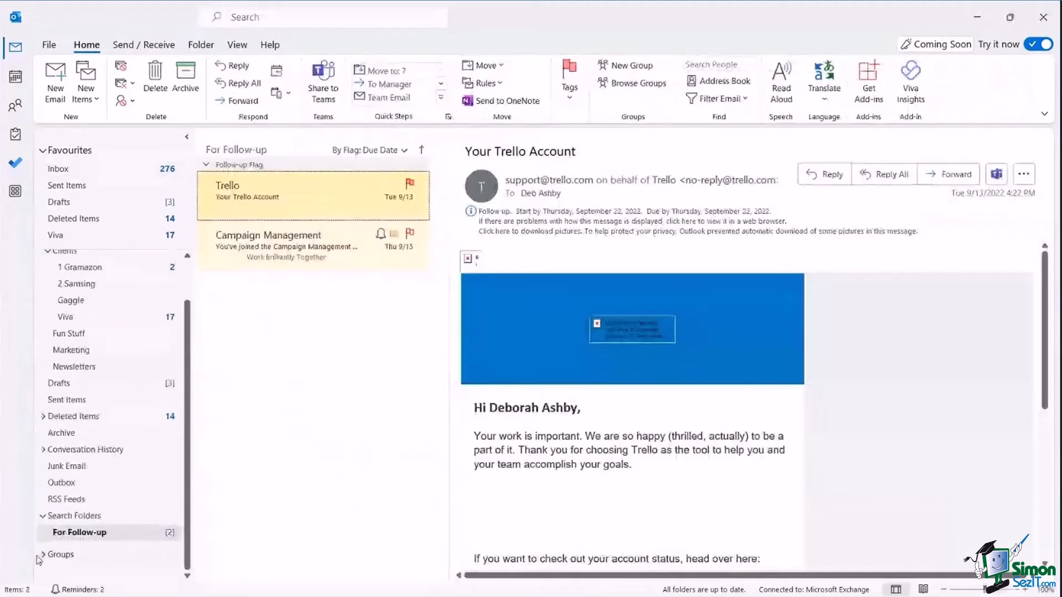
pyautogui.click(75, 534)
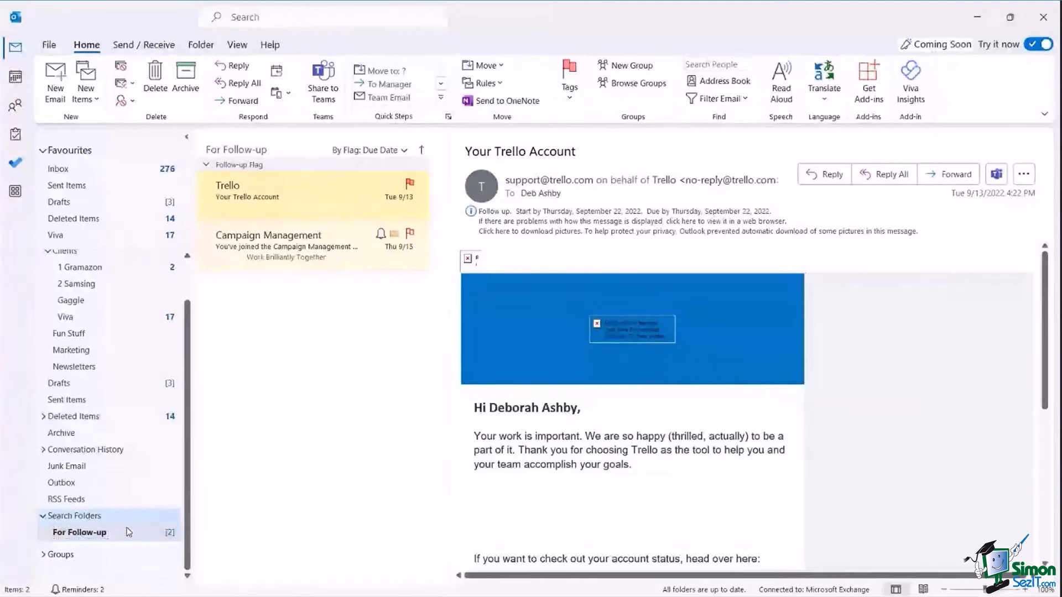
pyautogui.hotkey('ctrl', 'shift', 'p')
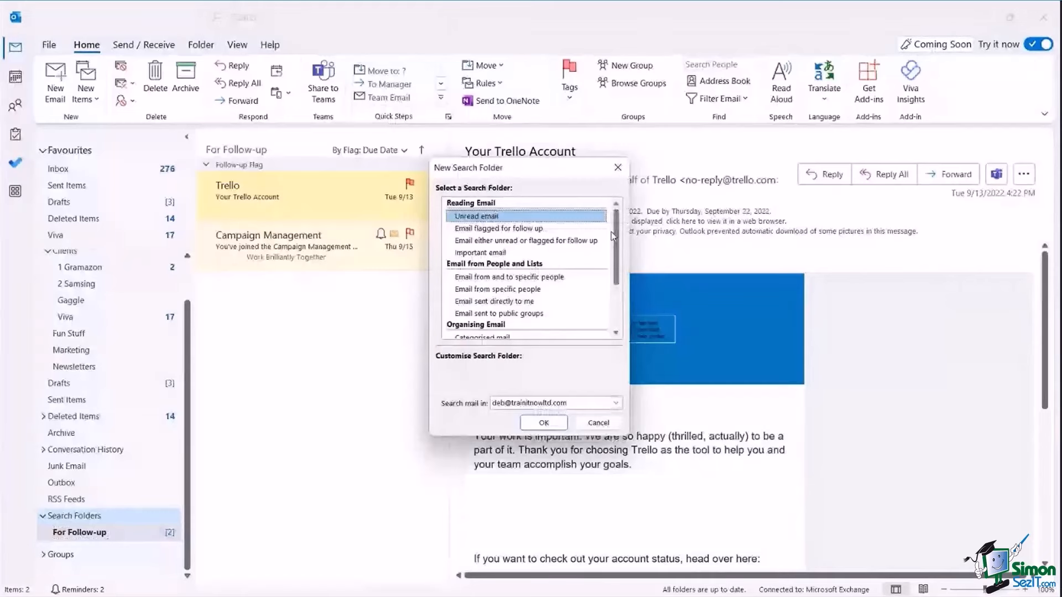
pyautogui.moveTo(616, 230); pyautogui.dragTo(613, 254)
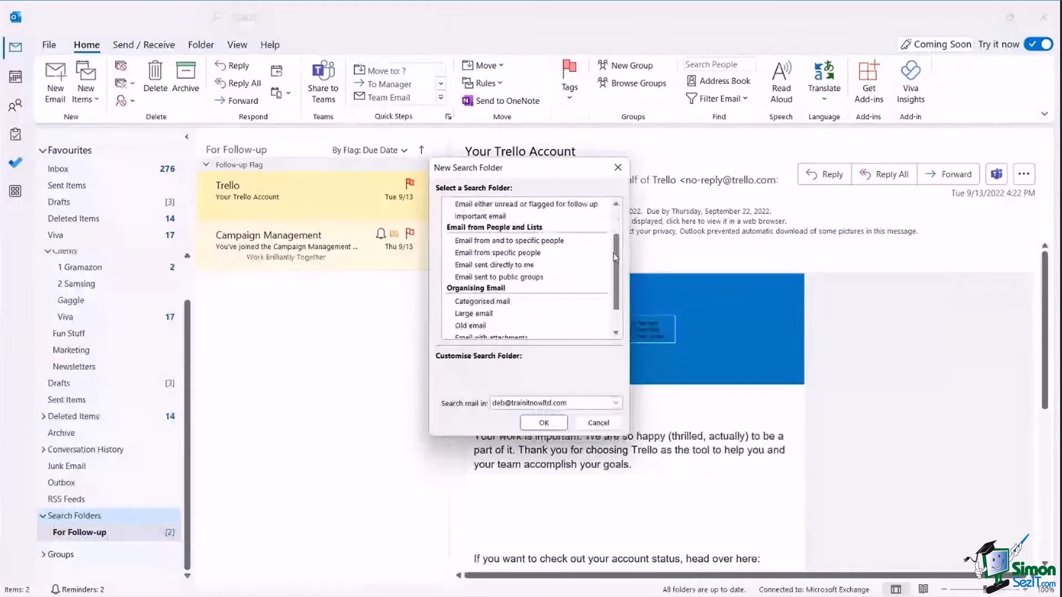
pyautogui.scroll(-1, 451, 288)
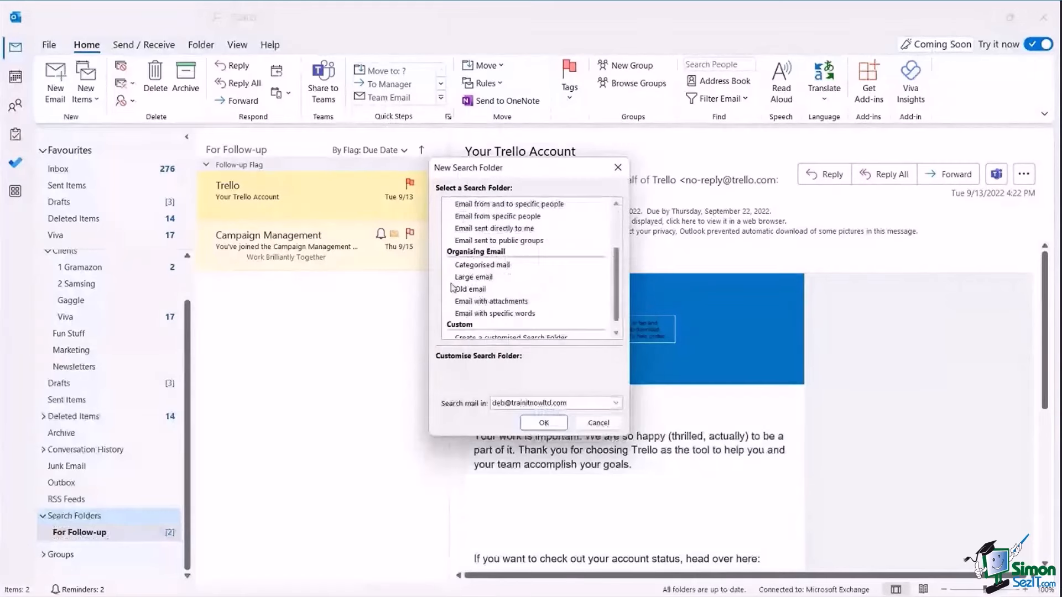
pyautogui.click(480, 301)
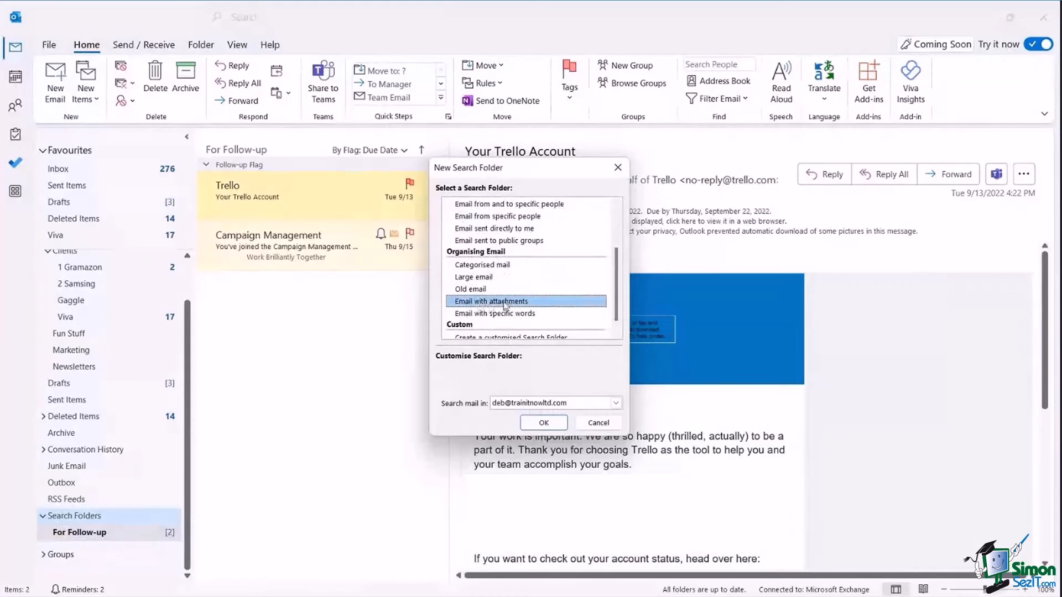
pyautogui.click(548, 423)
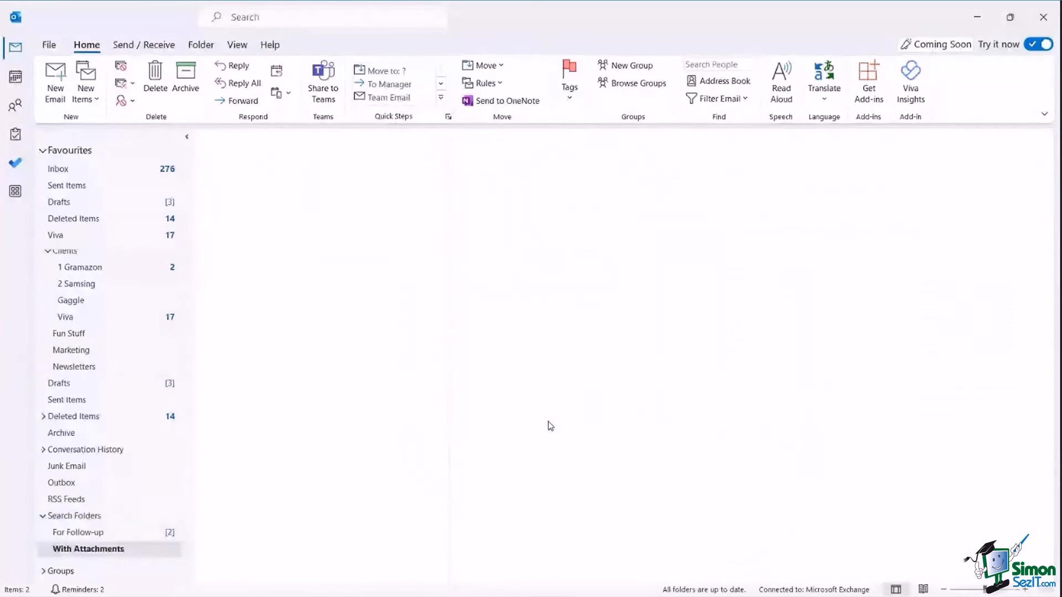
pyautogui.scroll(-1, 146, 499)
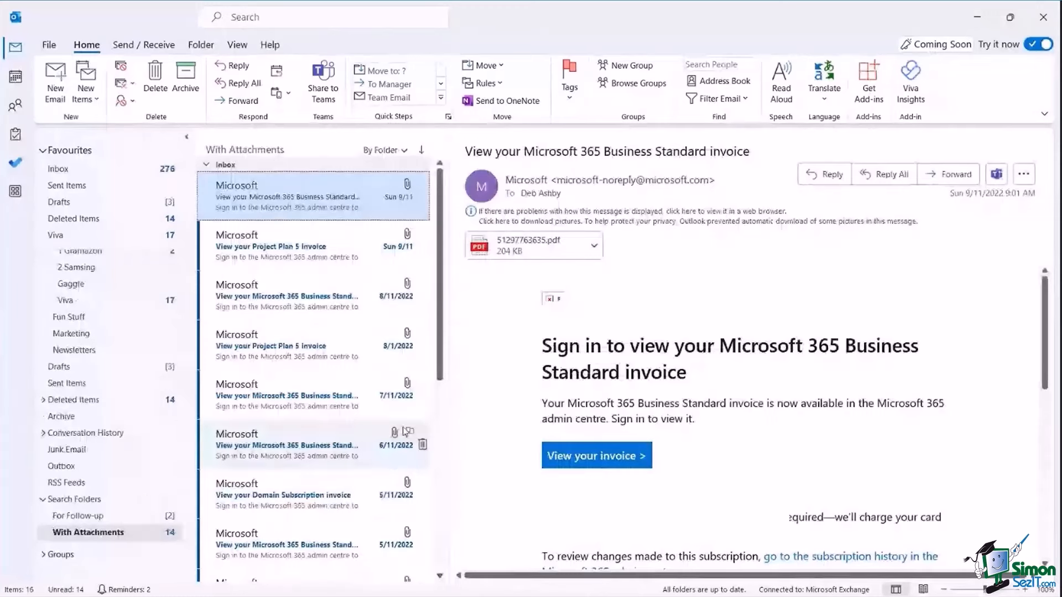
# Browse the For Follow-up and With Attachments folders, then return to the Inbox.
pyautogui.rightClick(113, 538)
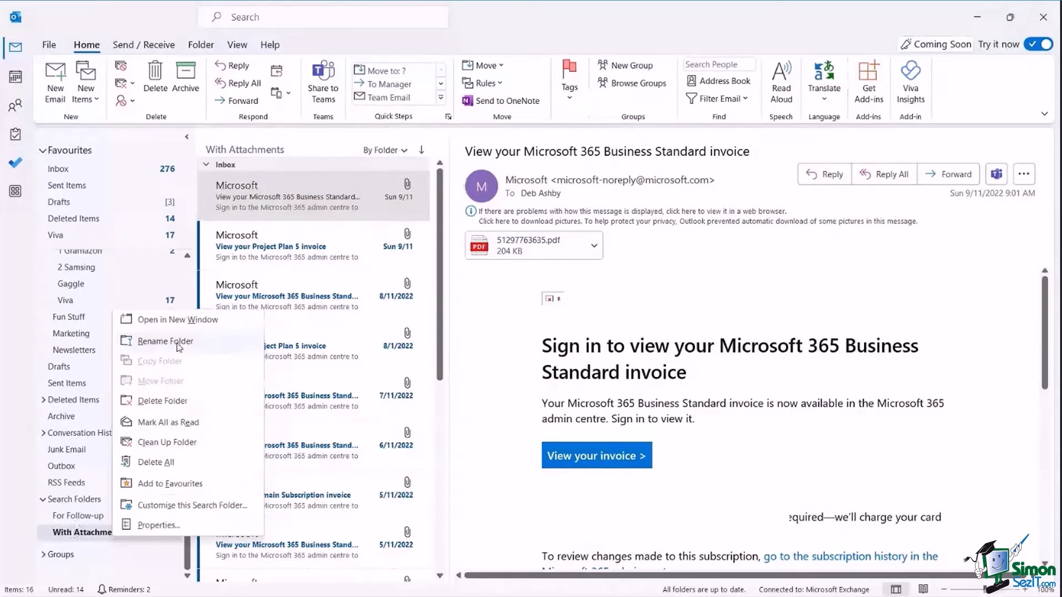
pyautogui.click(66, 519)
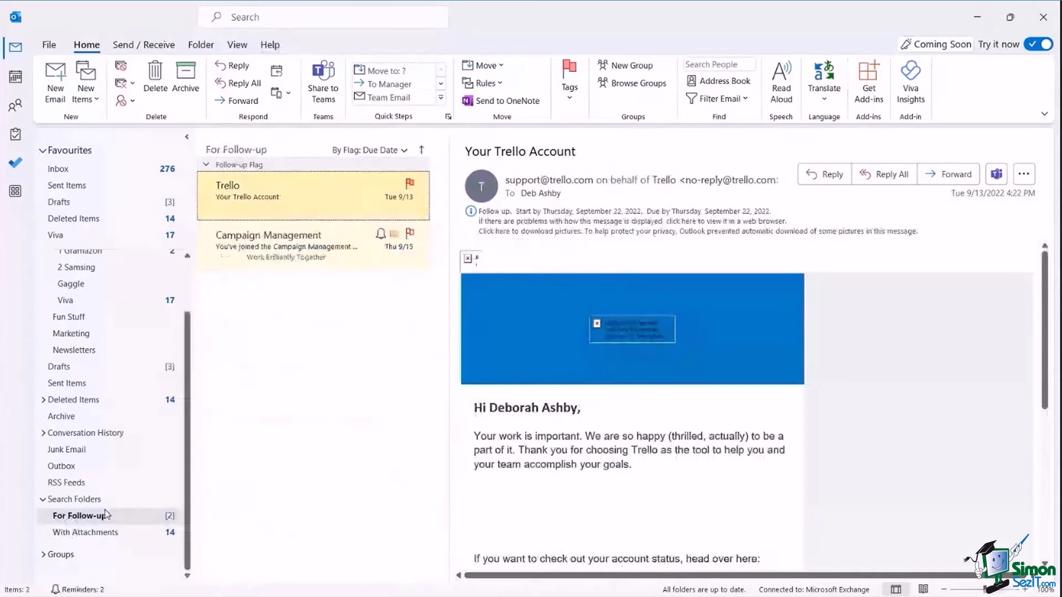
pyautogui.click(83, 534)
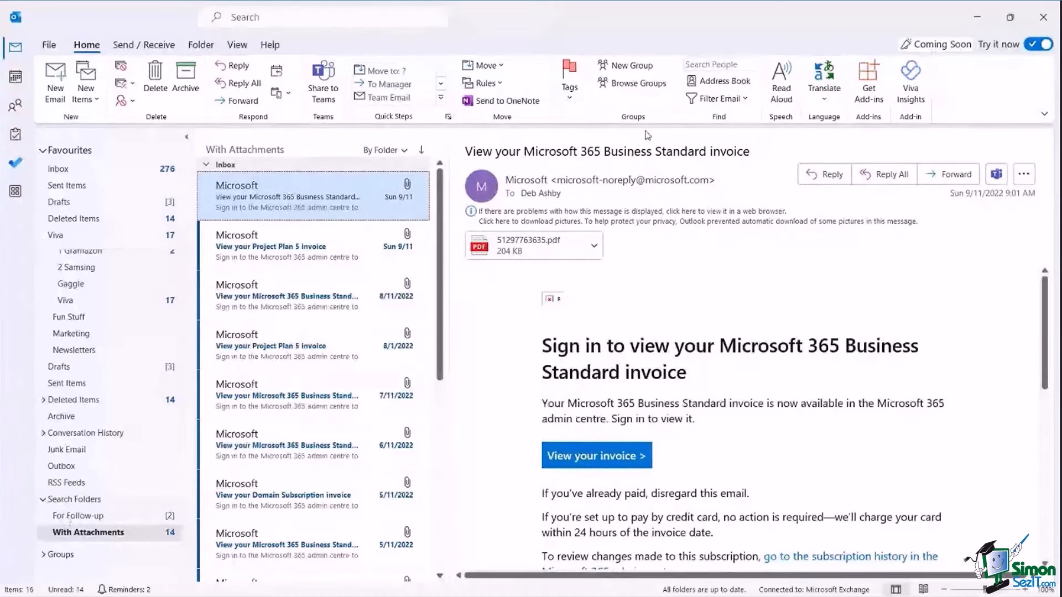
pyautogui.click(58, 168)
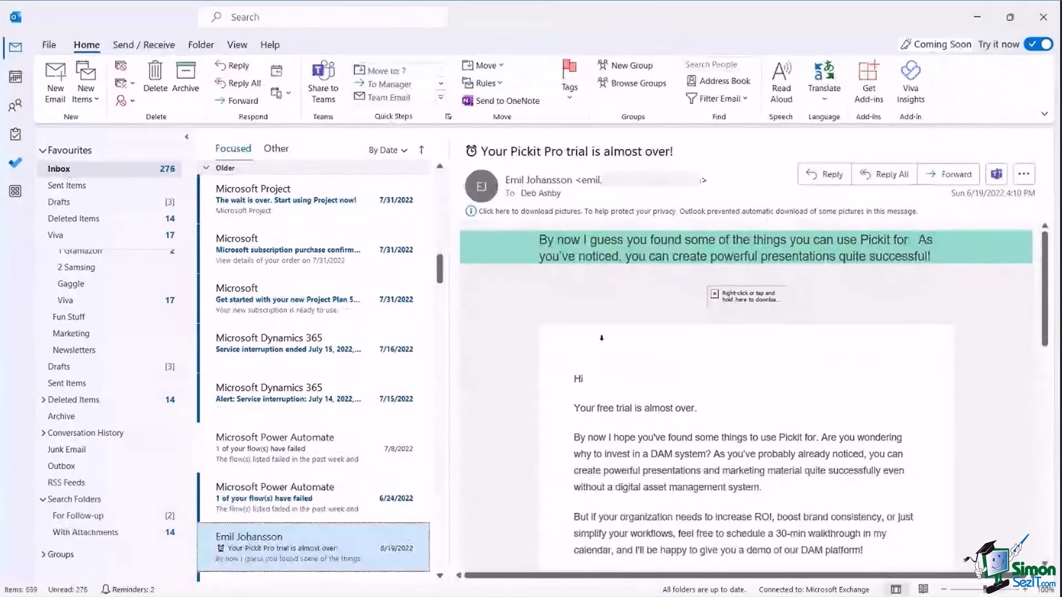
pyautogui.rightClick(81, 505)
pyautogui.click(111, 510)
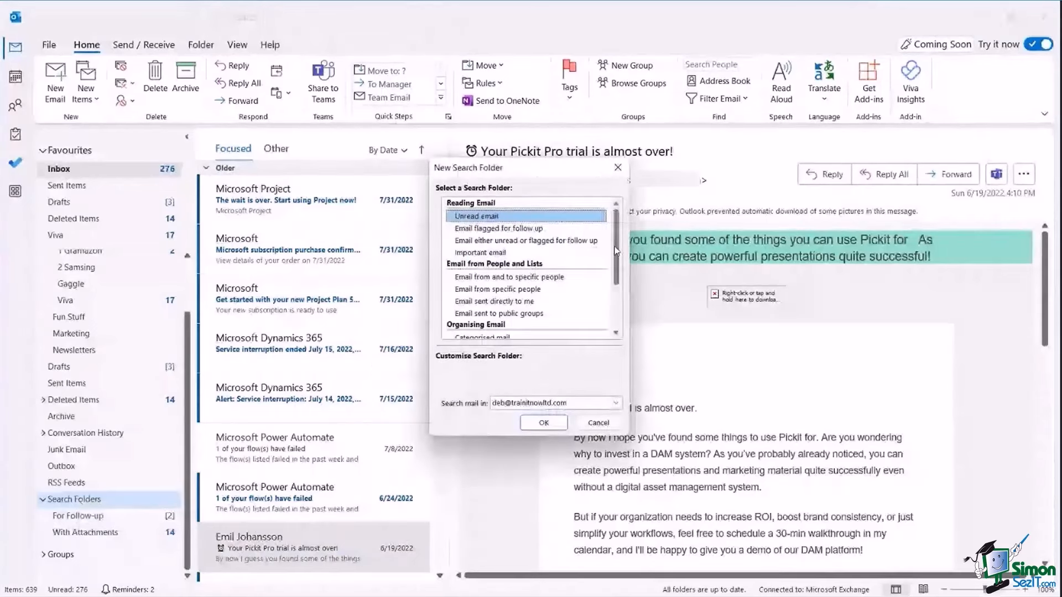
pyautogui.moveTo(617, 252); pyautogui.dragTo(617, 303)
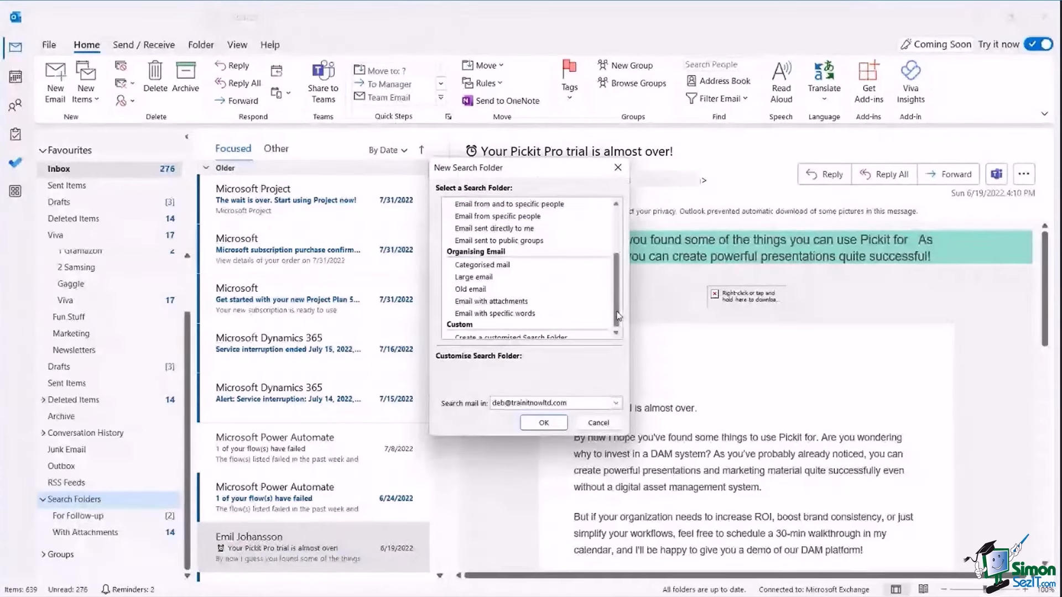
pyautogui.scroll(-1, 618, 317)
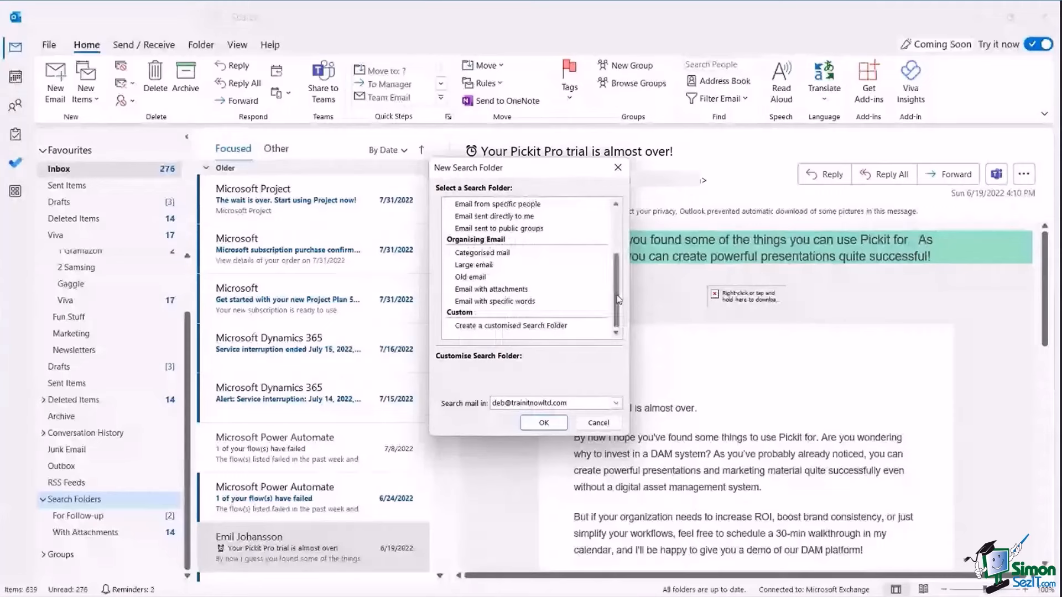
pyautogui.scroll(4, 618, 299)
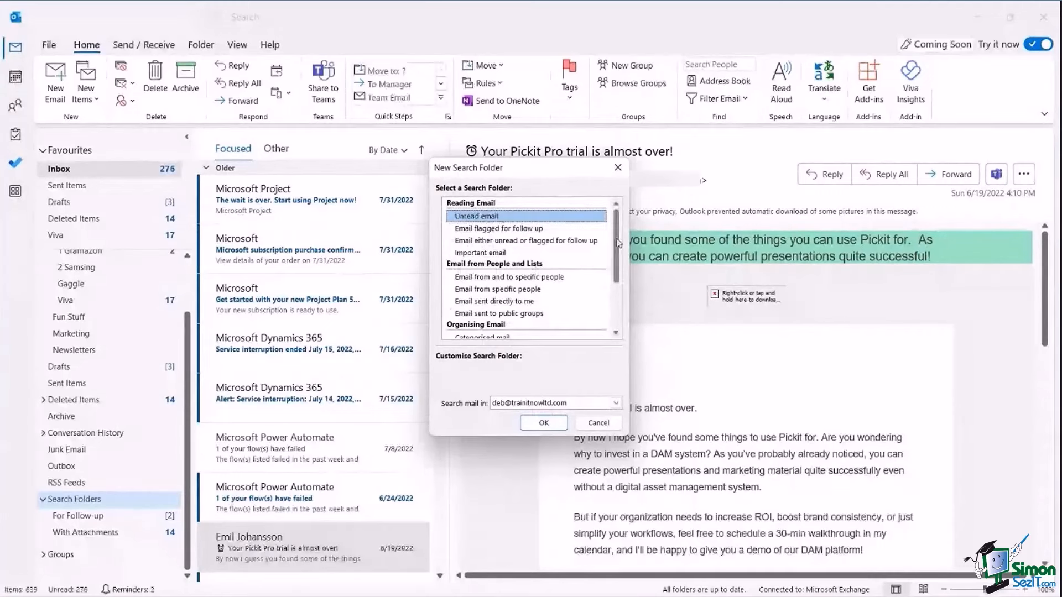
pyautogui.scroll(-3, 619, 310)
pyautogui.click(500, 327)
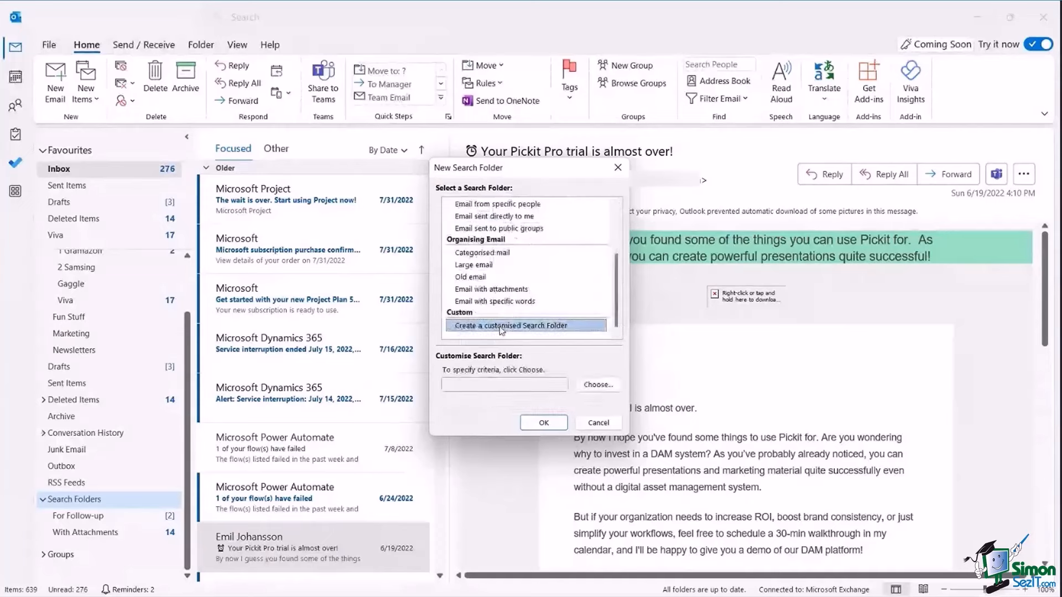
pyautogui.click(607, 389)
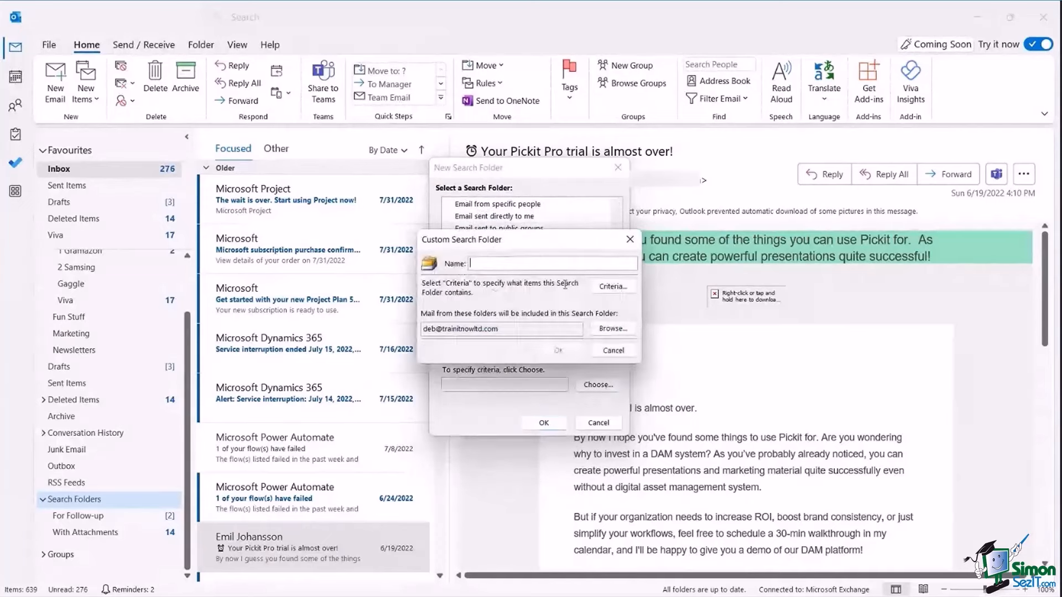
pyautogui.click(610, 287)
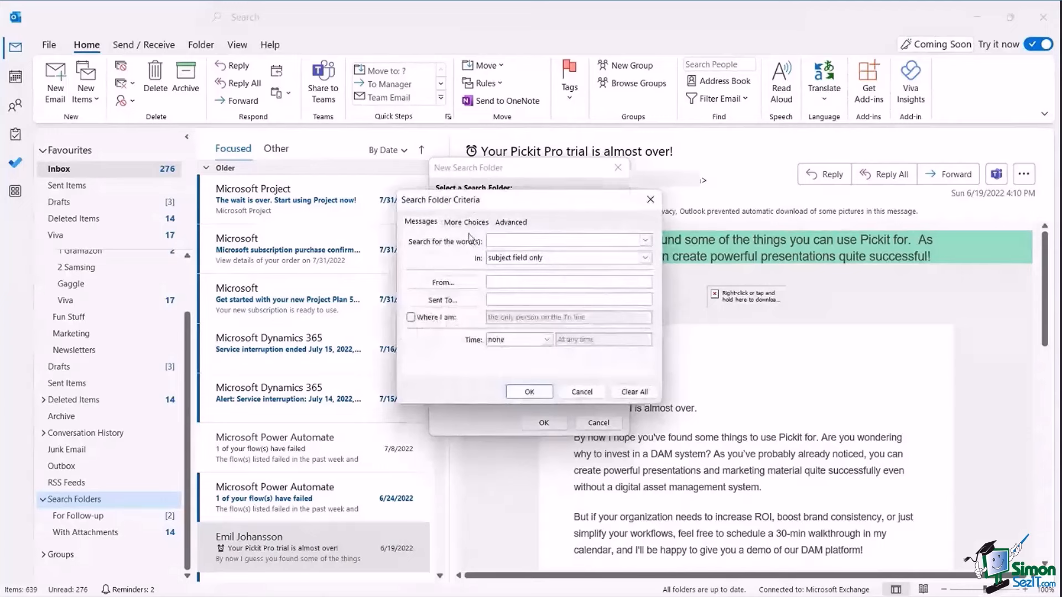
pyautogui.click(466, 223)
pyautogui.click(517, 223)
pyautogui.click(421, 222)
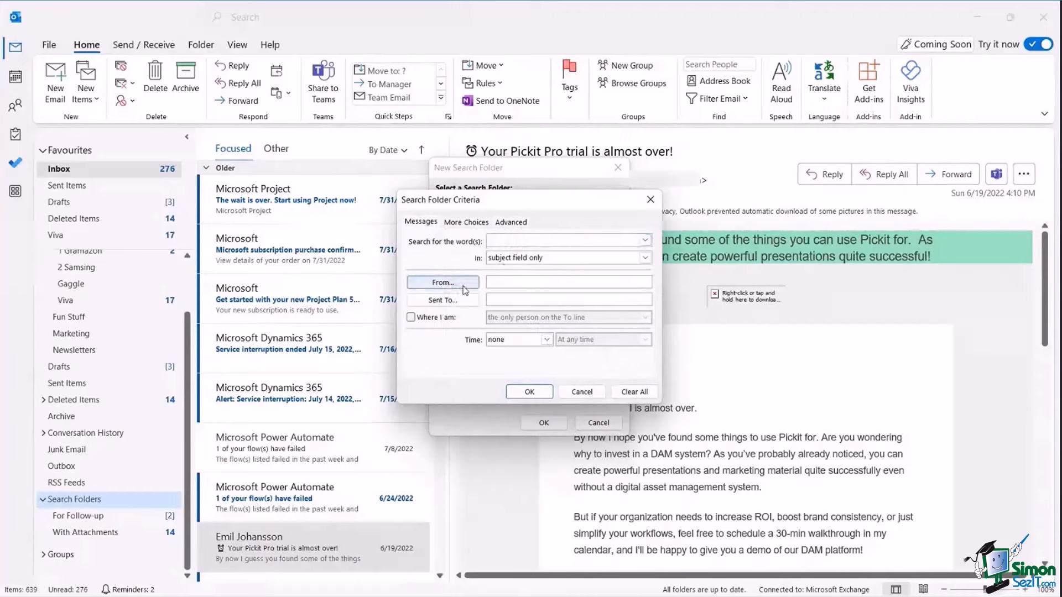
pyautogui.click(456, 224)
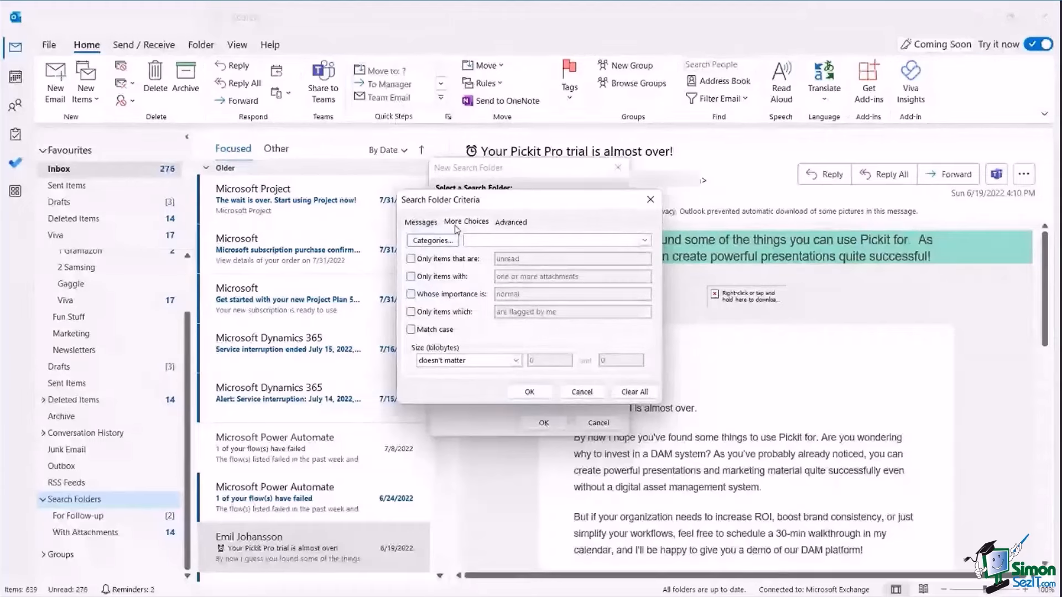
pyautogui.click(590, 395)
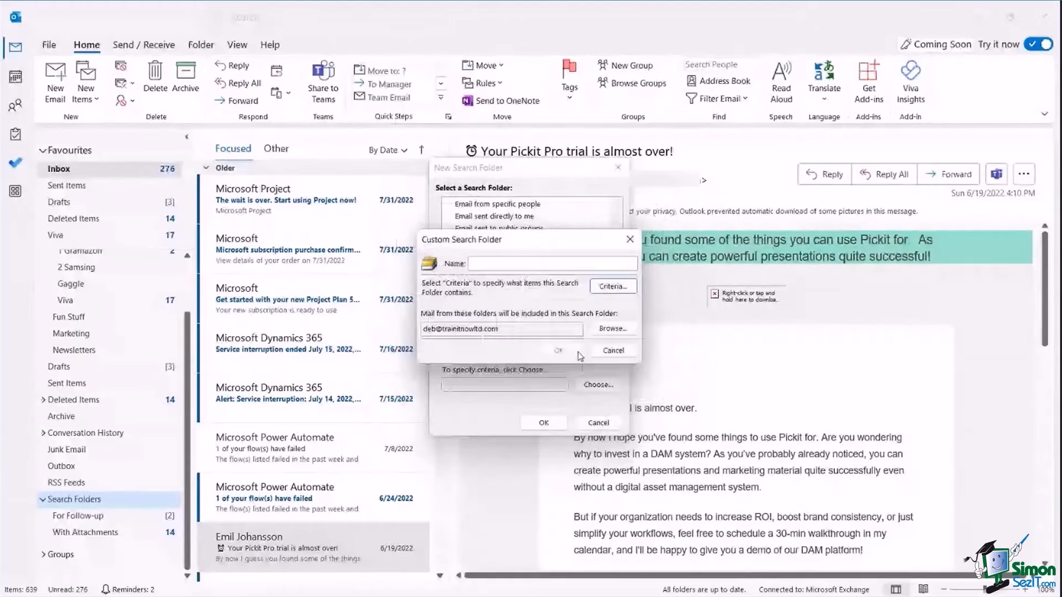
pyautogui.click(600, 351)
pyautogui.click(598, 422)
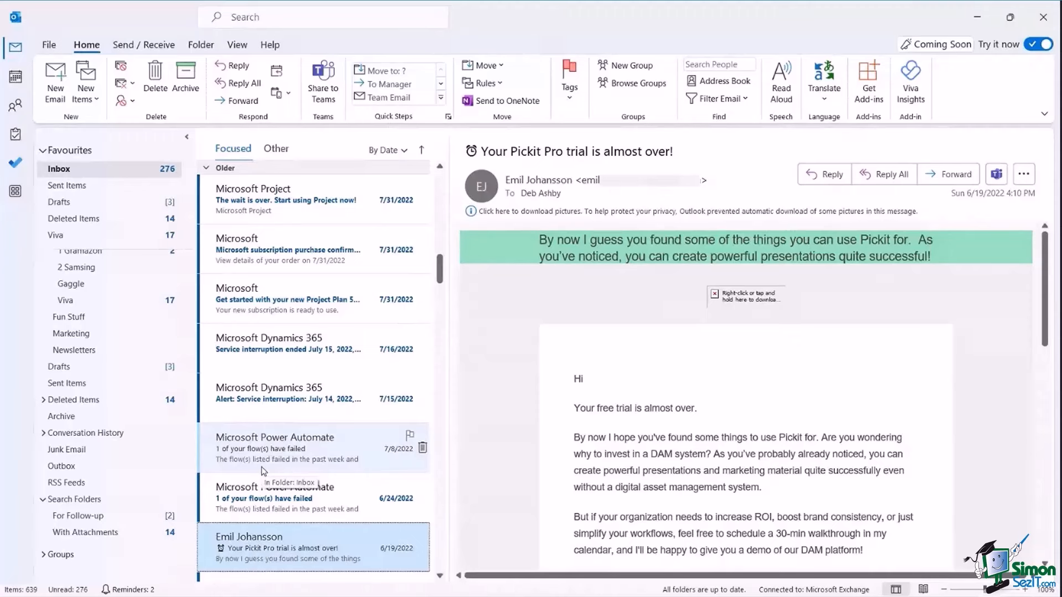
# Add a conditional formatting rule named 'Viva Emails' to the current view.
pyautogui.click(238, 45)
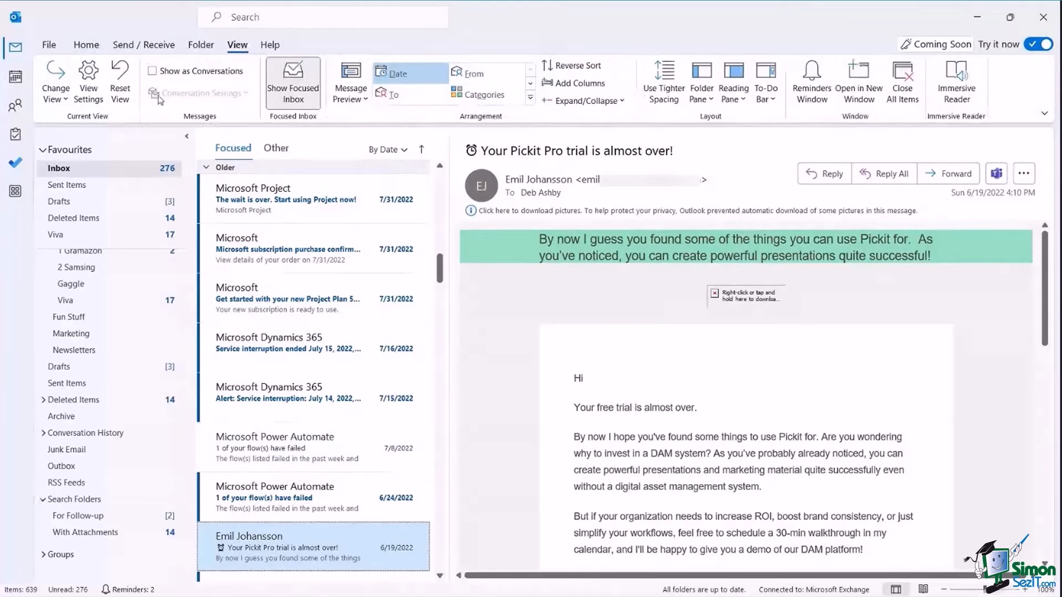
pyautogui.click(88, 87)
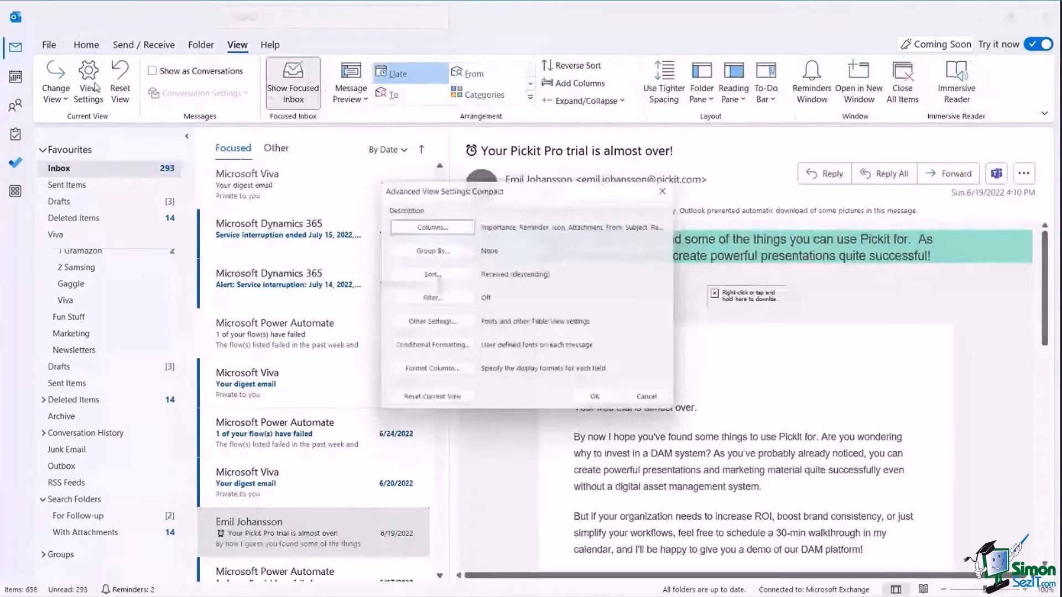
pyautogui.click(415, 349)
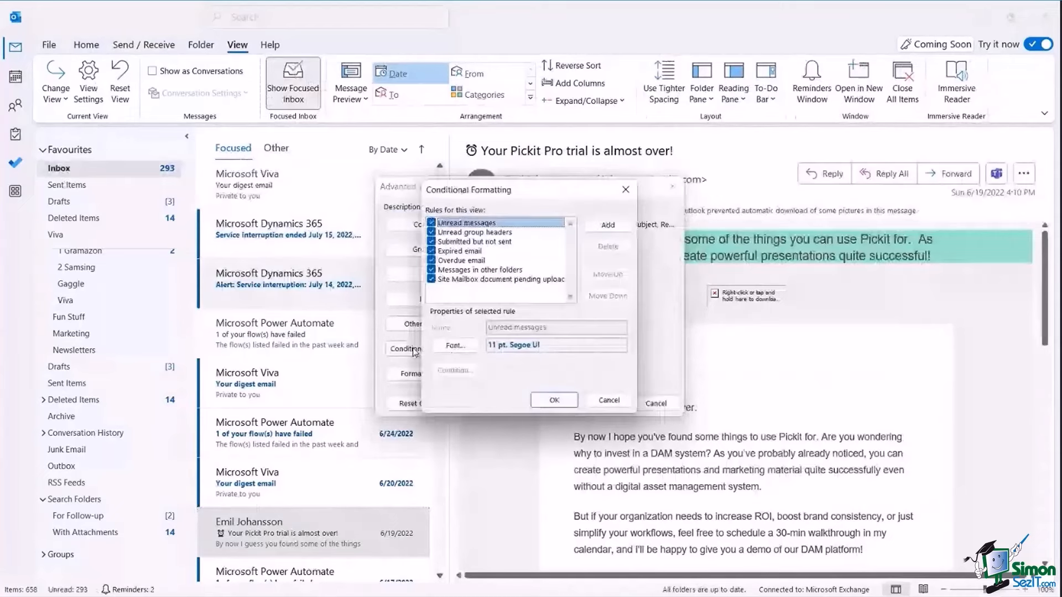
pyautogui.click(608, 226)
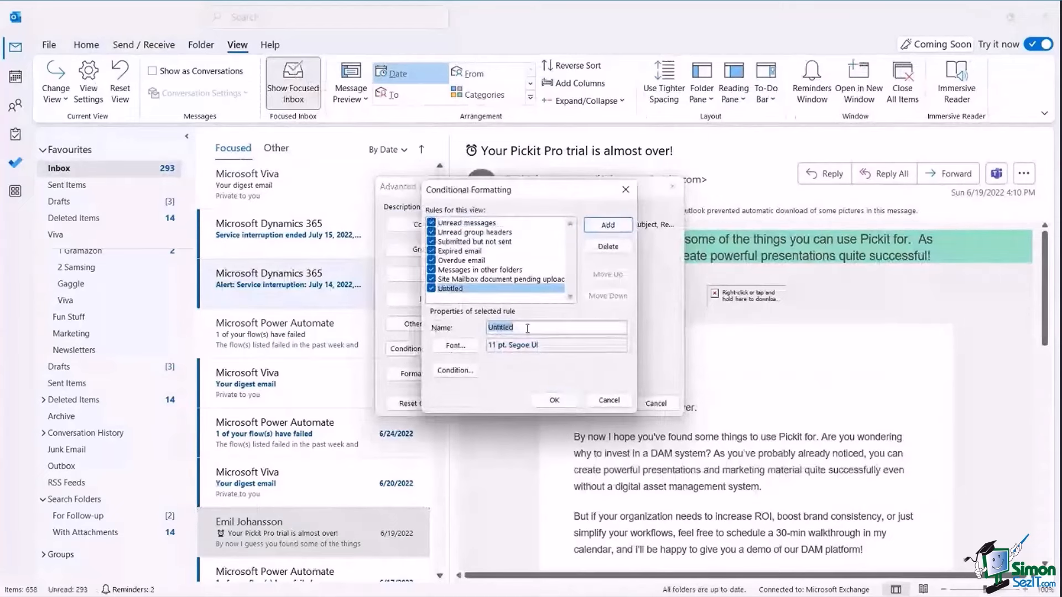
pyautogui.write('Viva Emails')
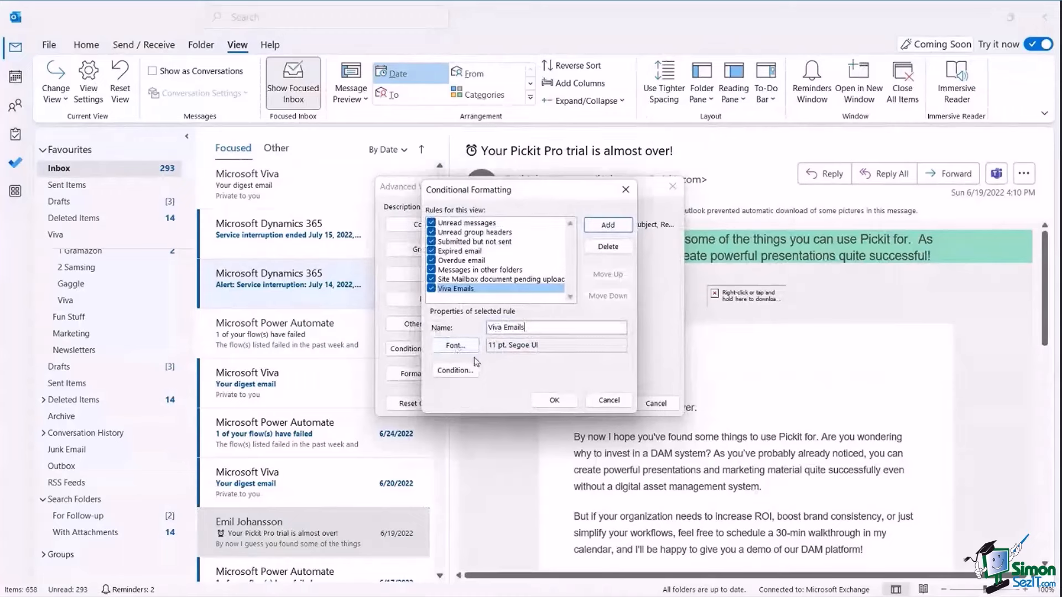
# Set the Viva Emails rule's font to red Bernard MT Condensed.
pyautogui.click(463, 347)
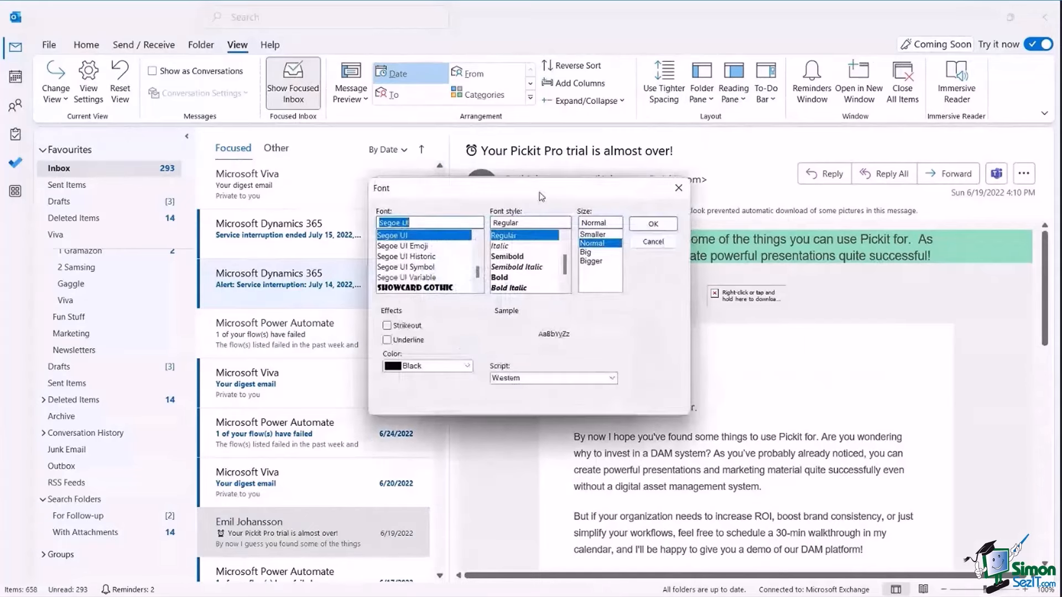
pyautogui.moveTo(541, 197); pyautogui.dragTo(642, 147)
pyautogui.scroll(15, 581, 238)
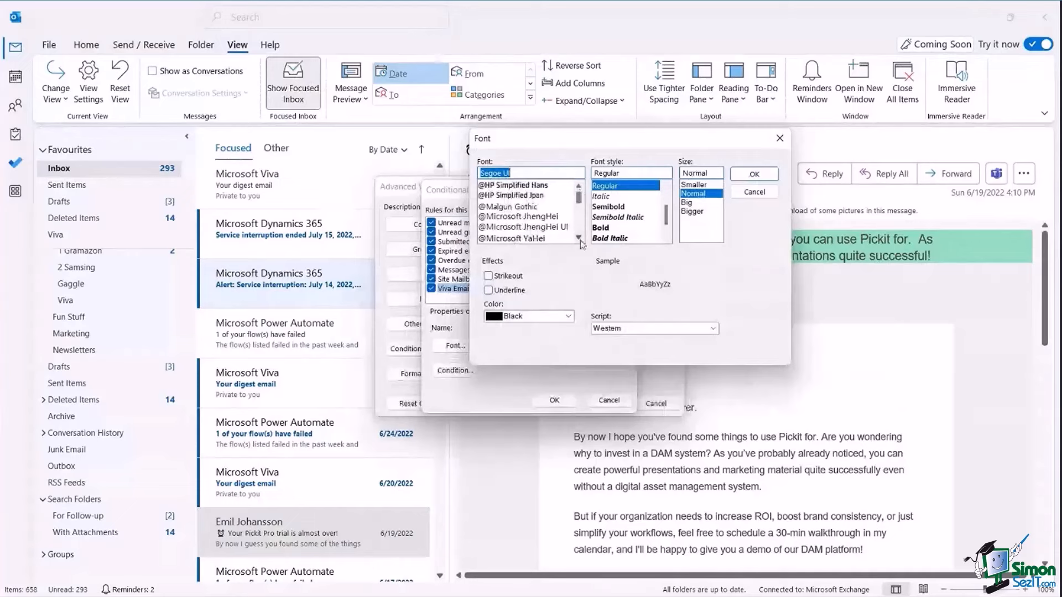
pyautogui.scroll(-10, 581, 244)
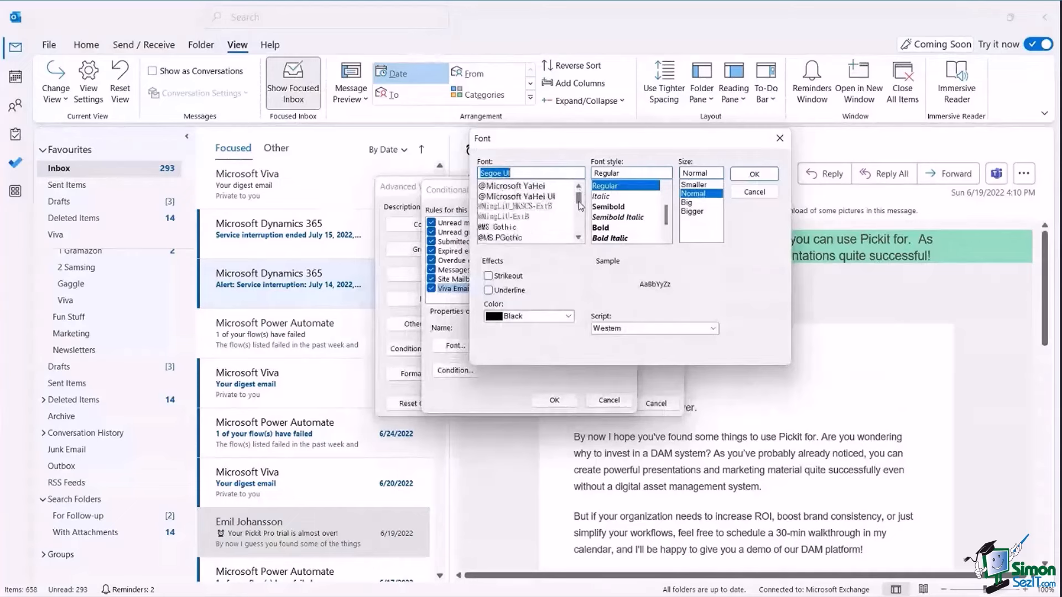
pyautogui.click(501, 228)
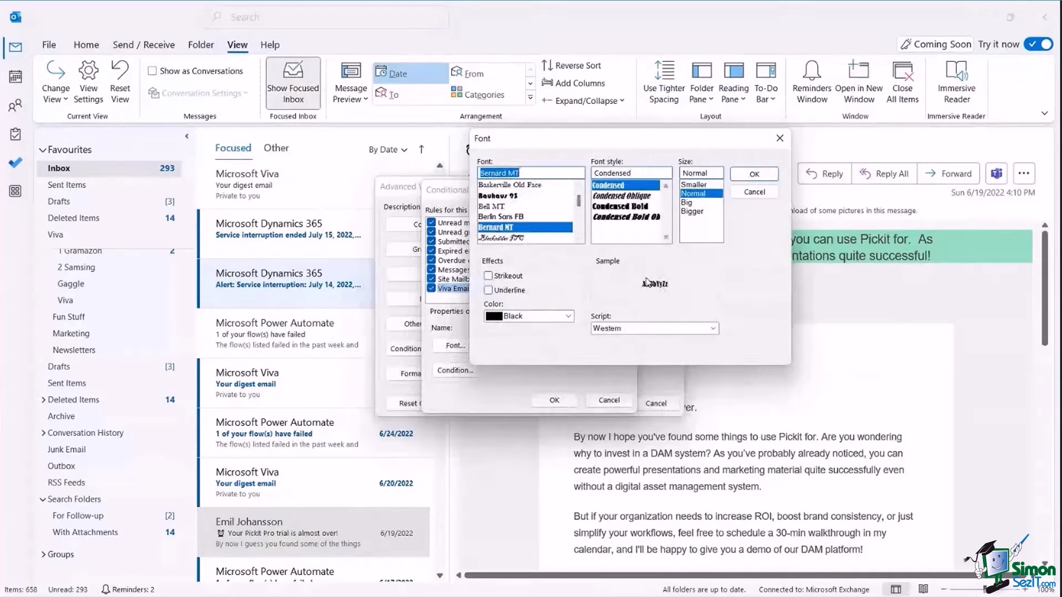
pyautogui.click(568, 317)
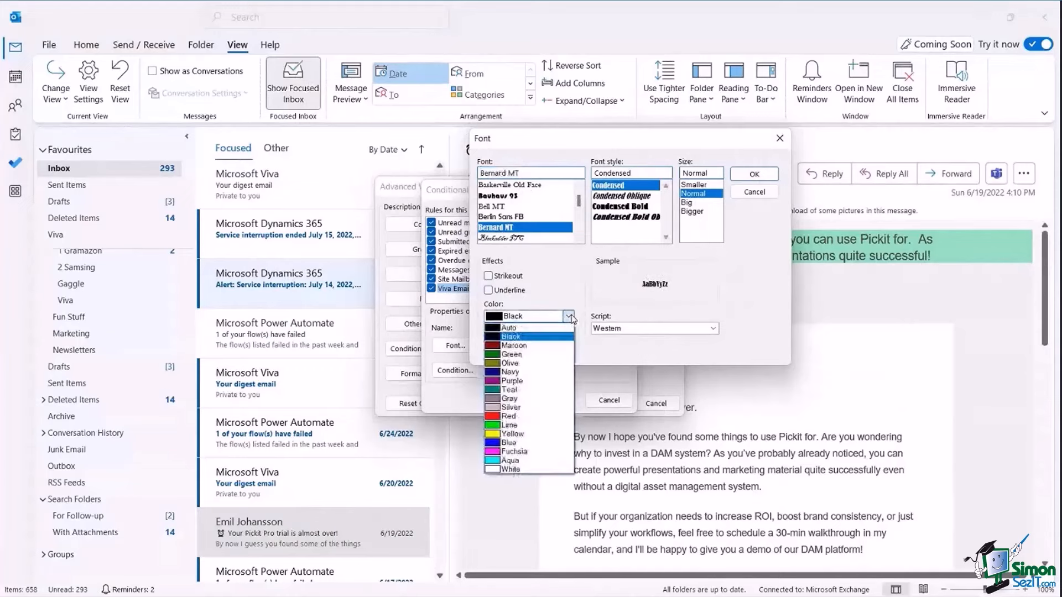
pyautogui.click(509, 417)
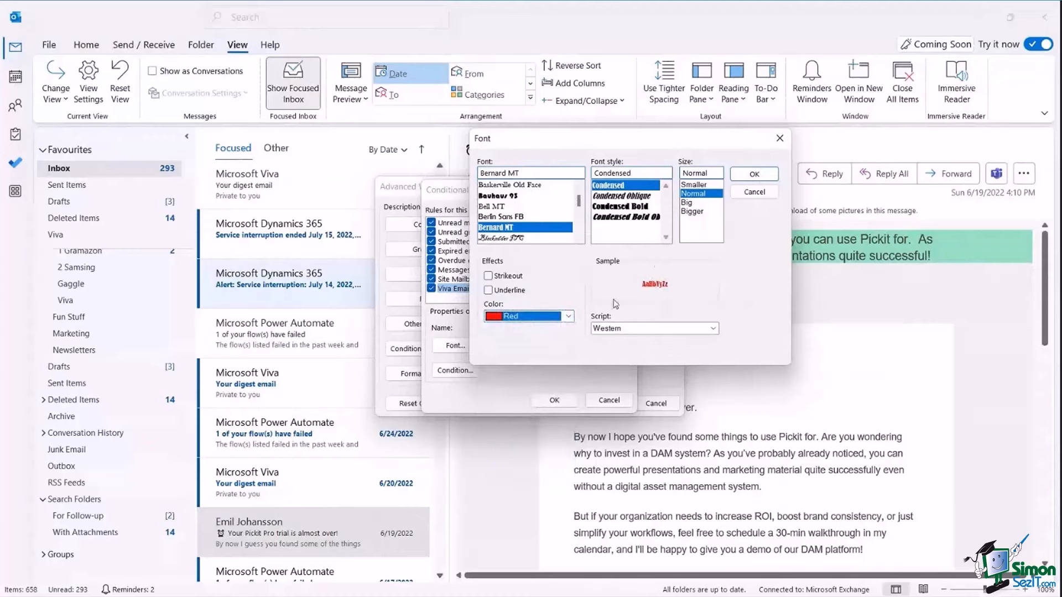
pyautogui.click(754, 174)
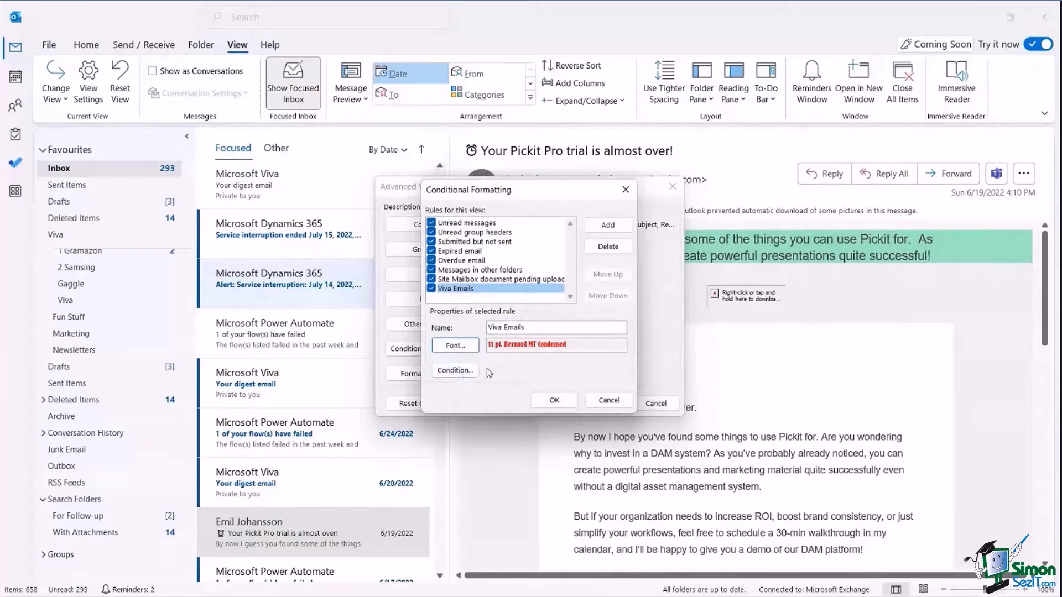
# Match subjects containing 'digest' only, then save the rules and view settings.
pyautogui.click(454, 371)
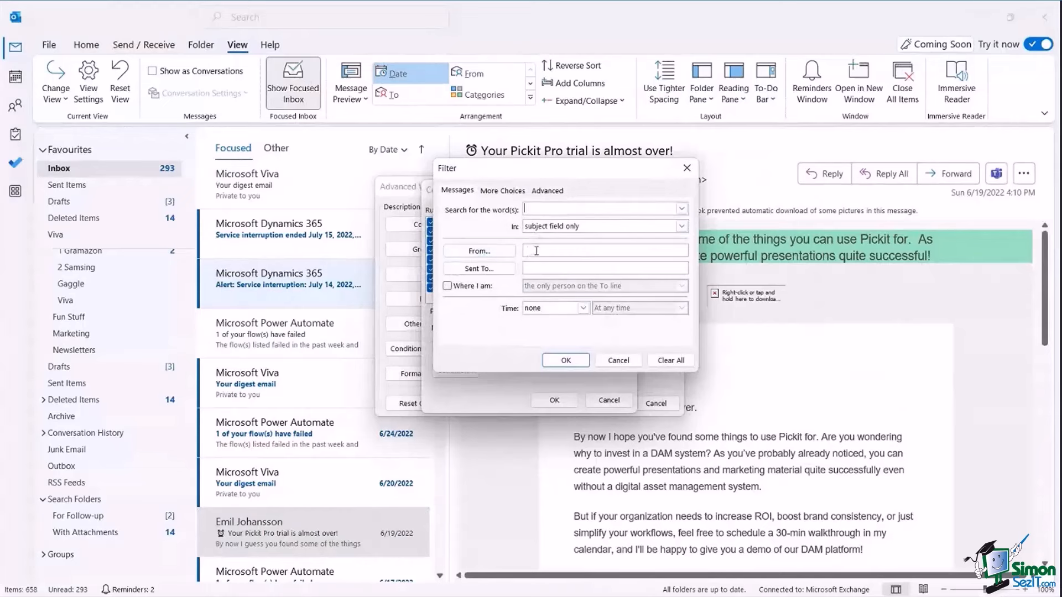
pyautogui.write('digest')
pyautogui.click(683, 228)
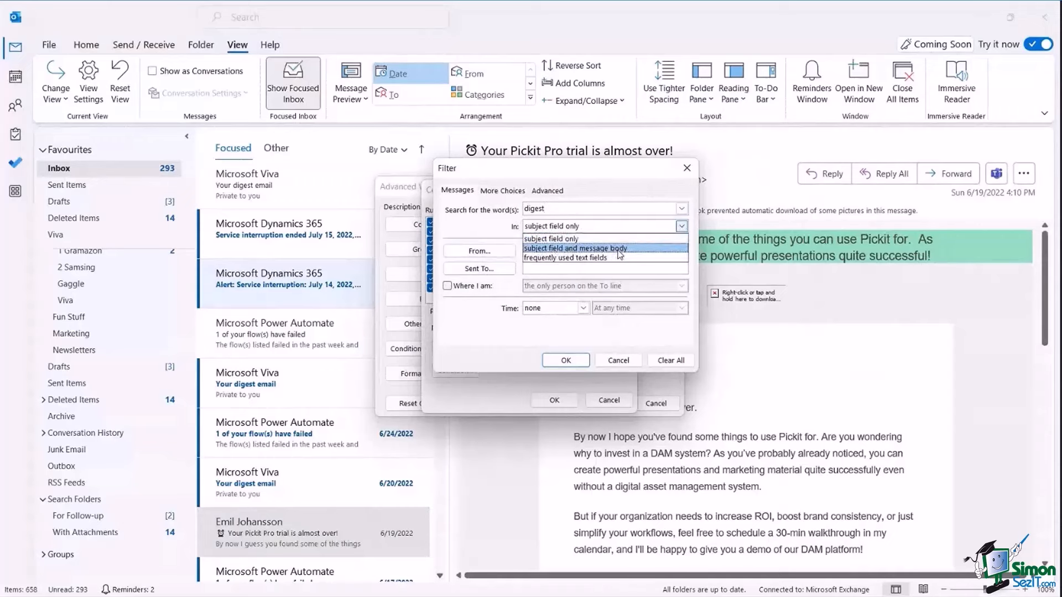
pyautogui.click(476, 337)
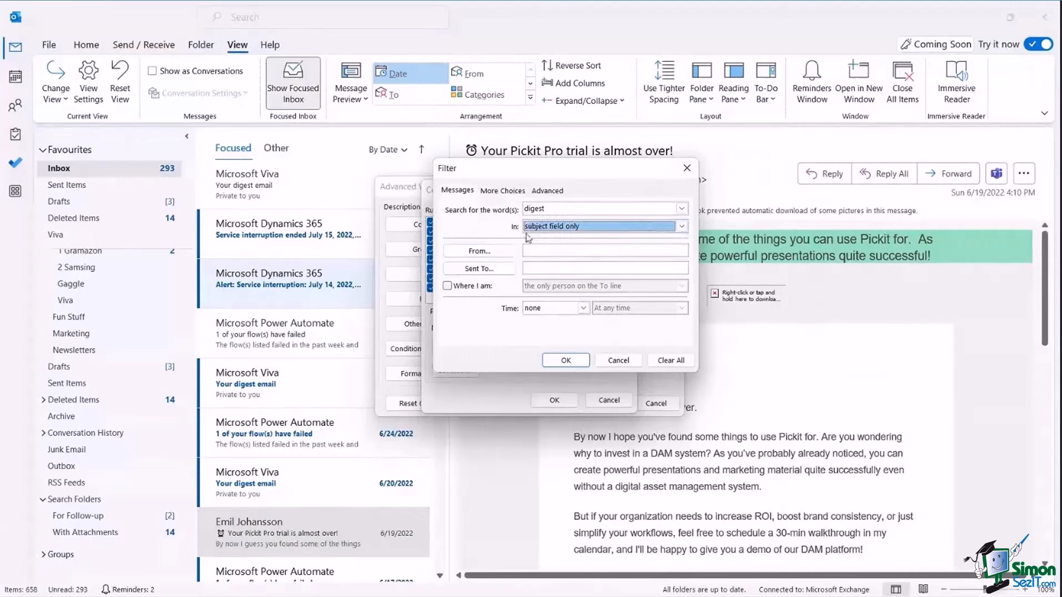
pyautogui.click(561, 361)
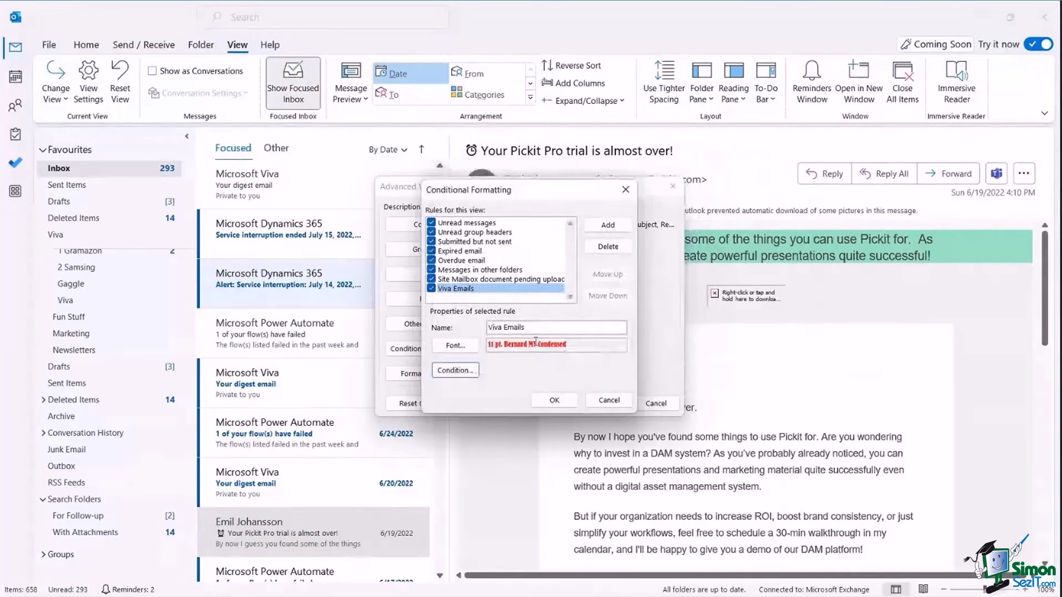
pyautogui.click(554, 400)
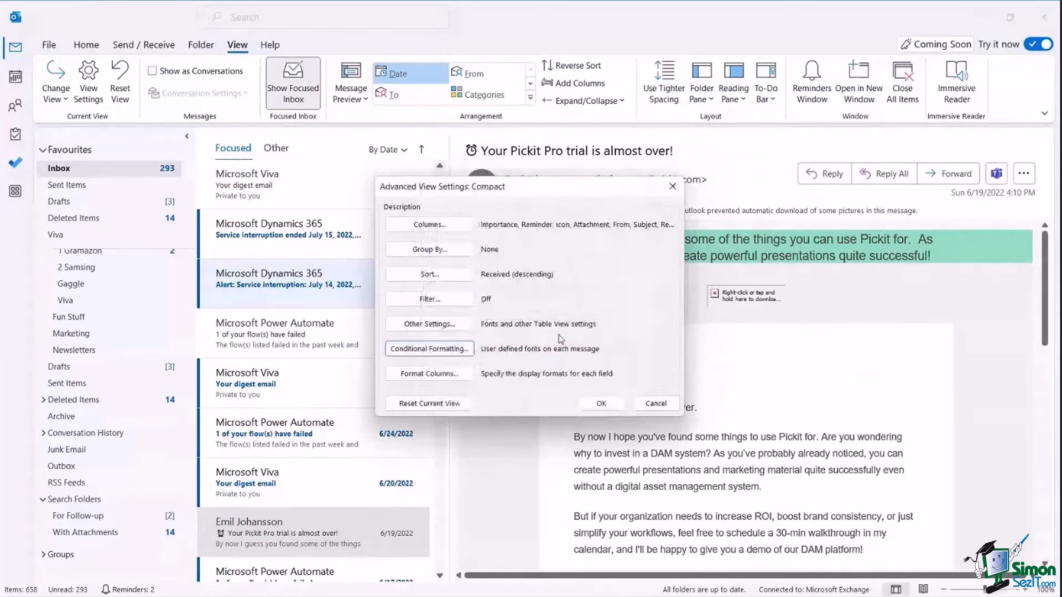
pyautogui.click(608, 405)
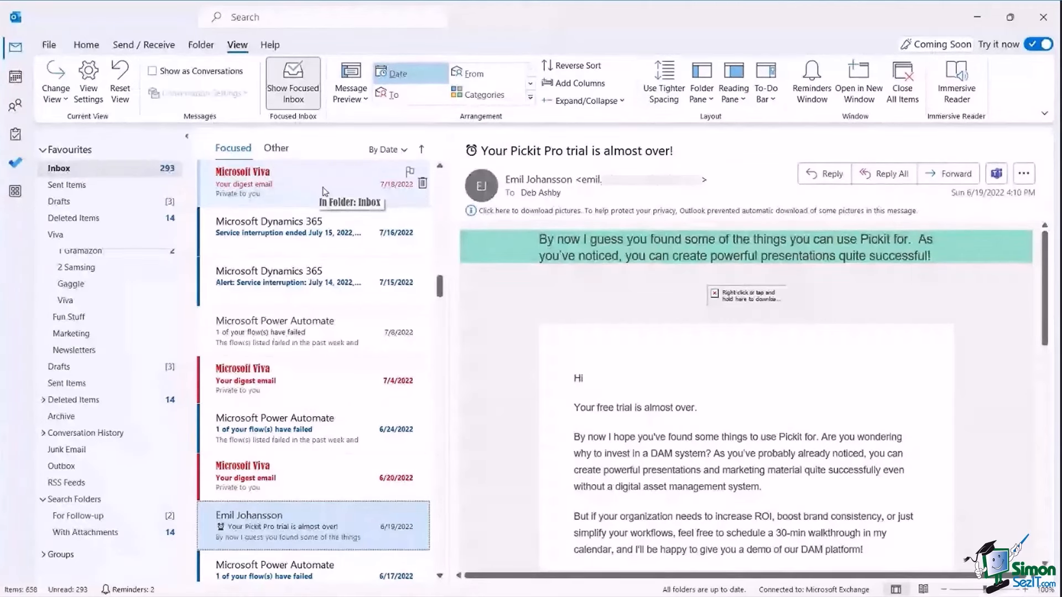
# Scroll the message list to check the Viva digest emails now show in red.
pyautogui.scroll(-2, 325, 191)
pyautogui.scroll(5, 325, 190)
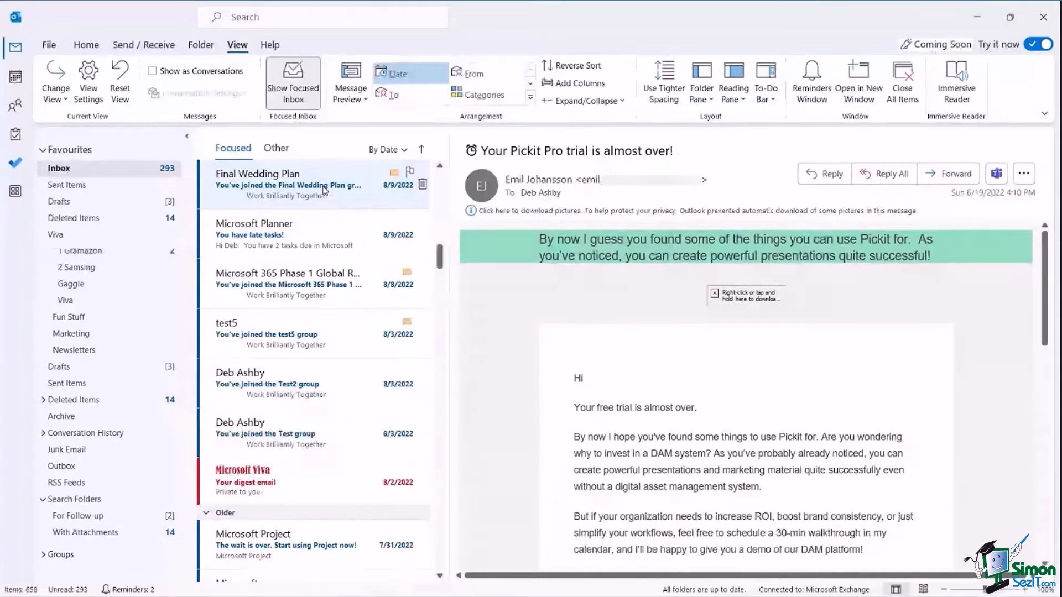
# In the Calendar, add a conditional formatting rule named 'Lunch Meetings'.
pyautogui.click(17, 82)
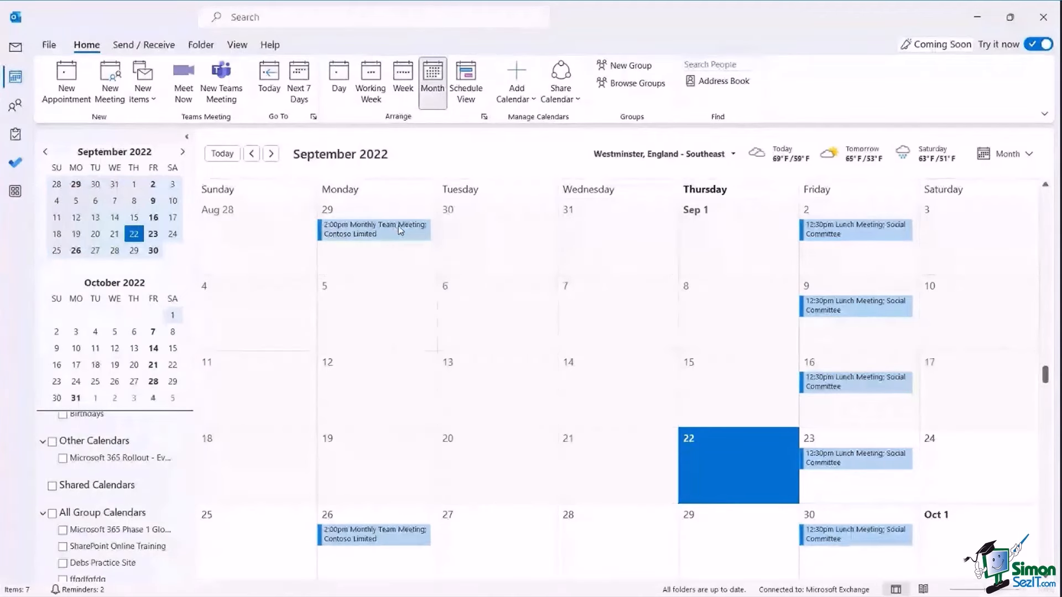
pyautogui.click(237, 46)
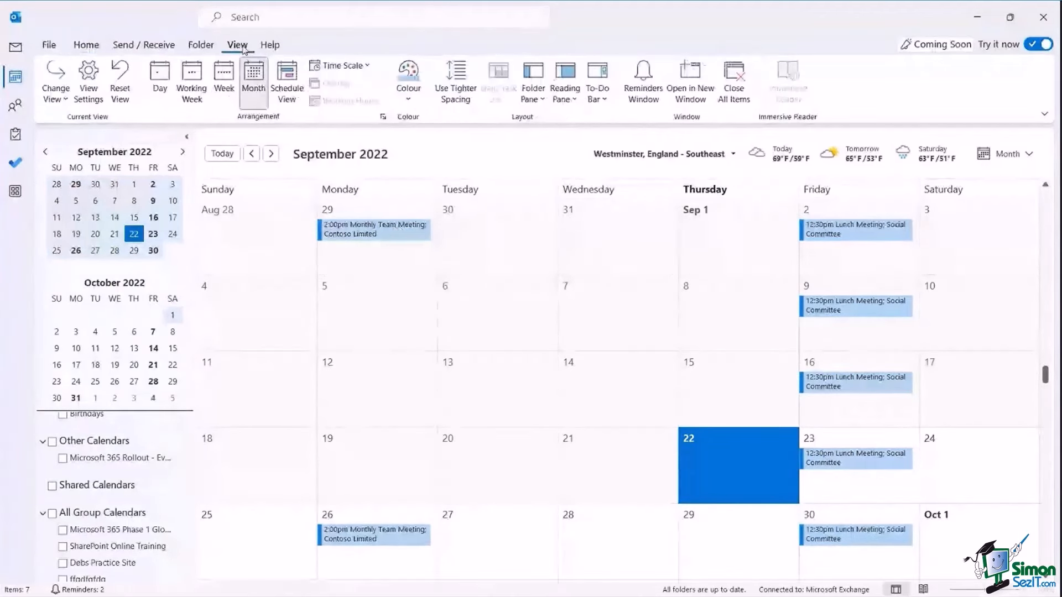
pyautogui.click(88, 91)
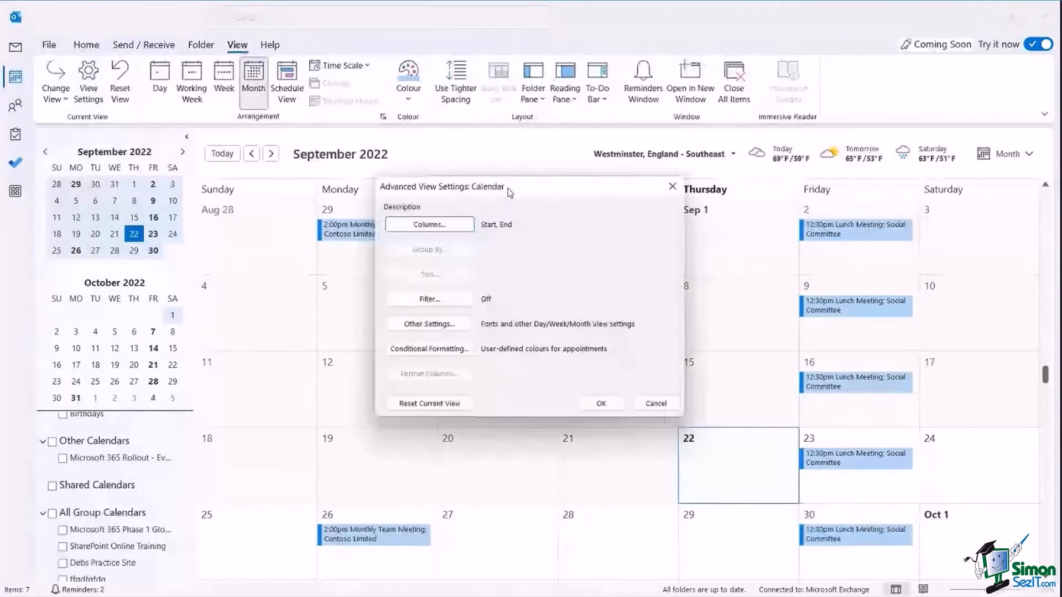
pyautogui.moveTo(510, 193); pyautogui.dragTo(617, 197)
pyautogui.click(556, 357)
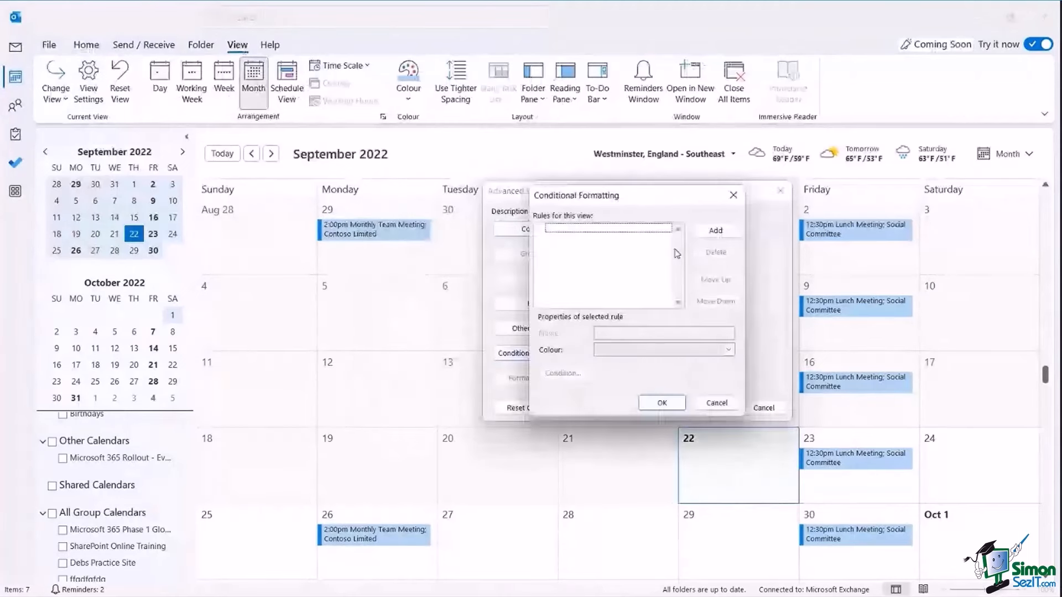
pyautogui.click(716, 232)
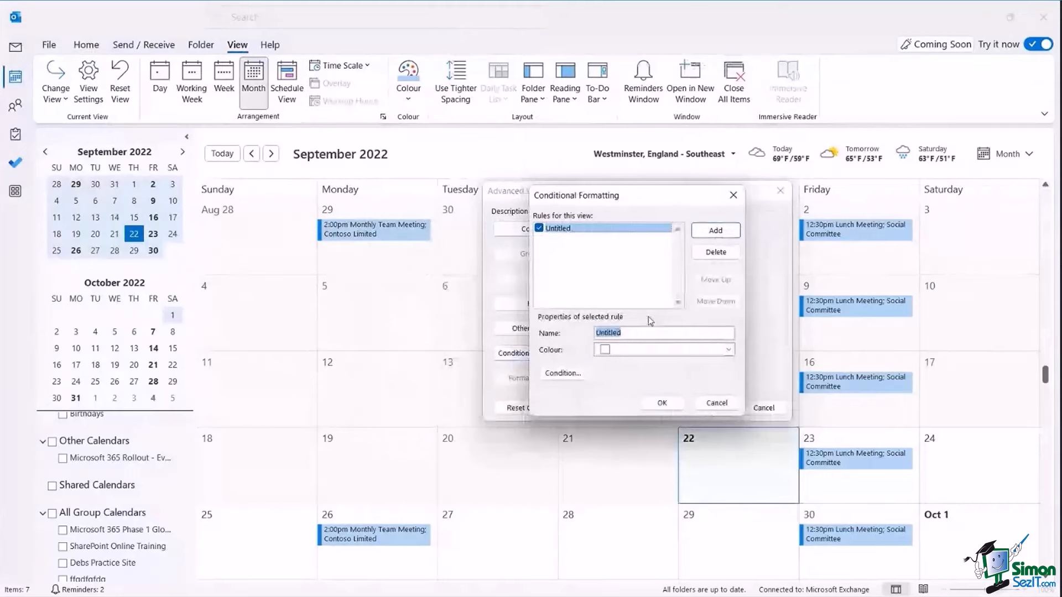
pyautogui.write('Lunch Meeting')
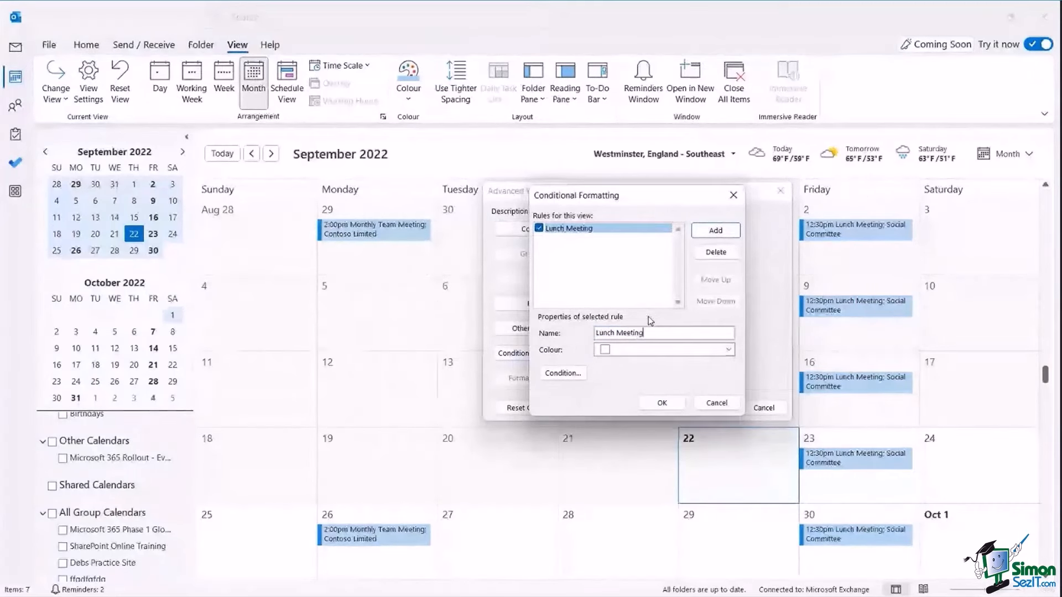
pyautogui.write('s')
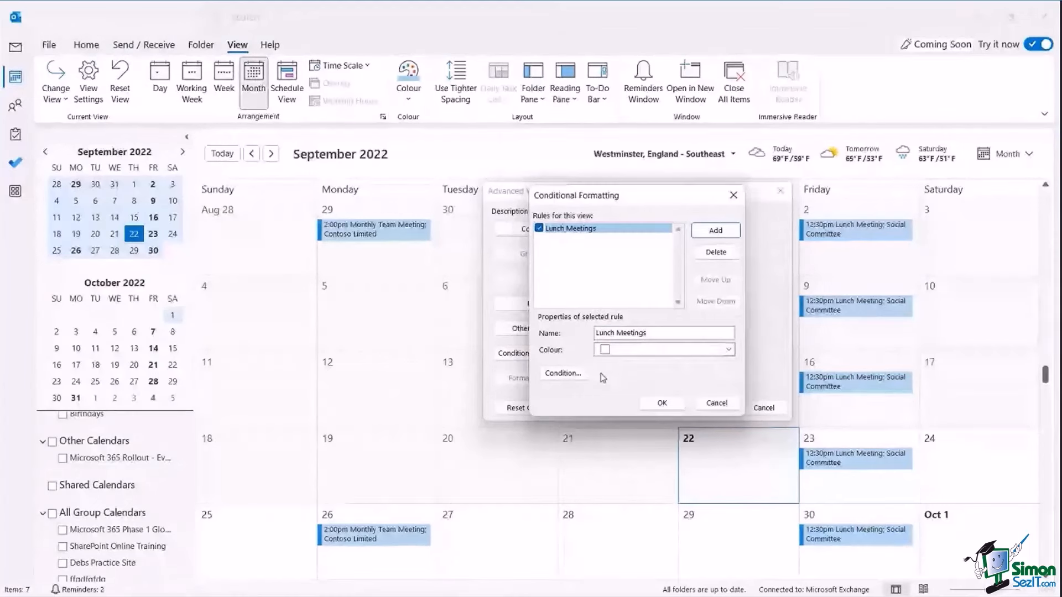
# Colour the rule red, match 'Lunch Meeting' in the subject, and save it.
pyautogui.click(729, 350)
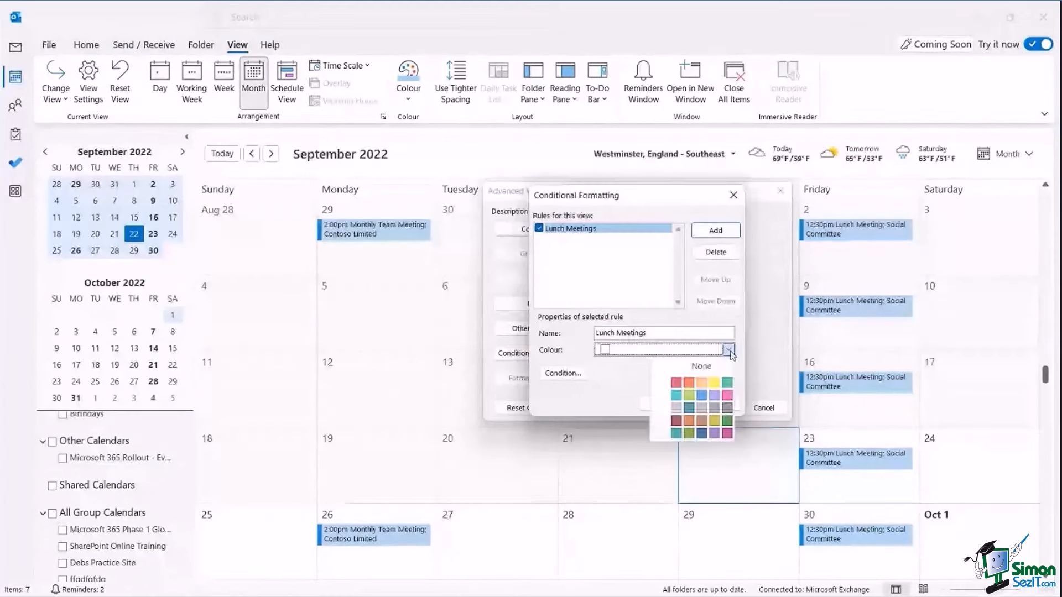
pyautogui.click(676, 383)
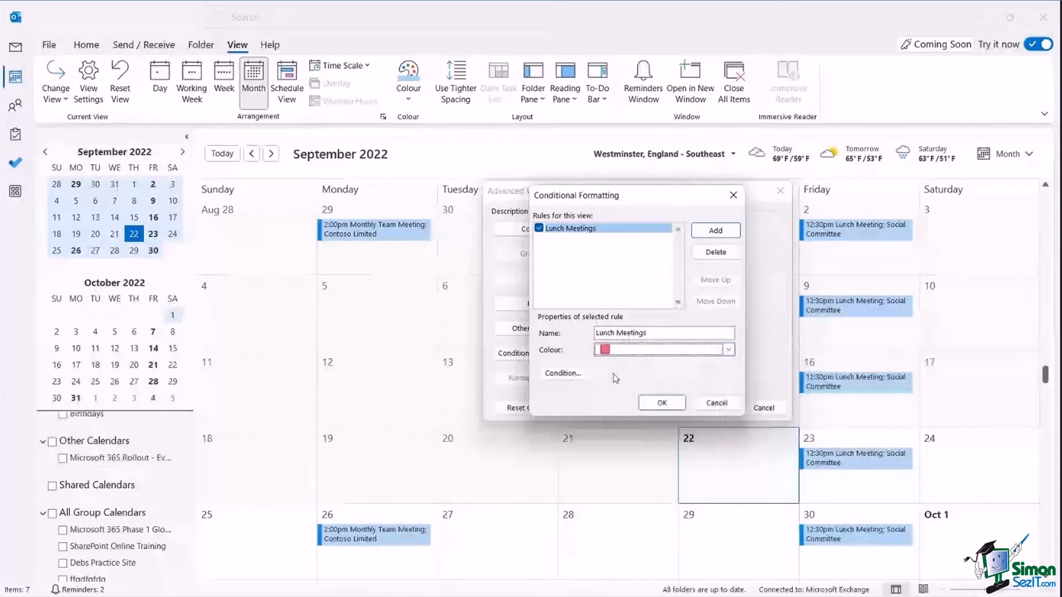
pyautogui.click(564, 374)
pyautogui.moveTo(626, 211); pyautogui.dragTo(588, 203)
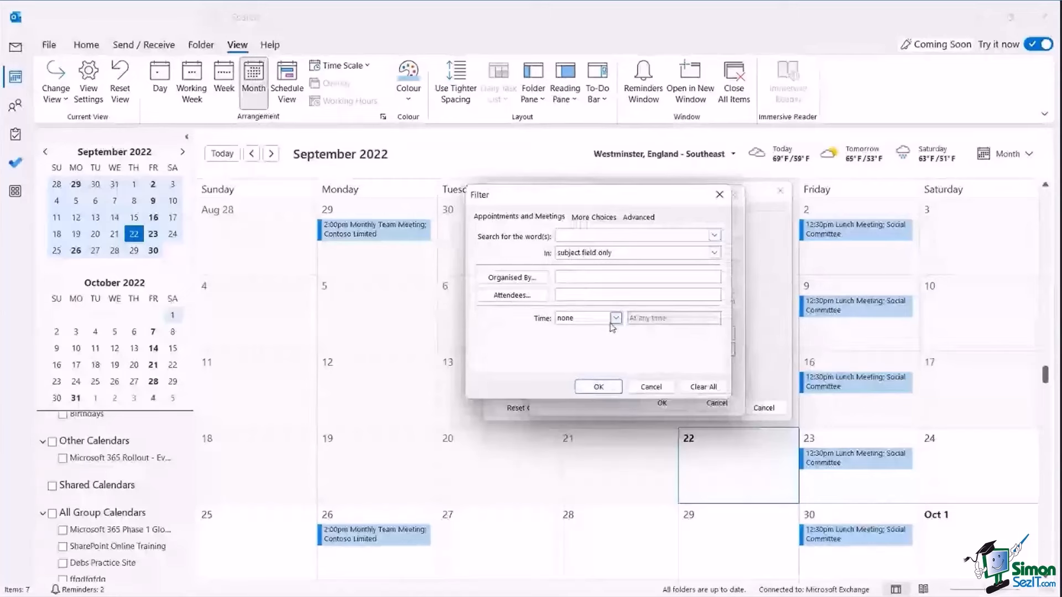
pyautogui.write('Lunch Meeting')
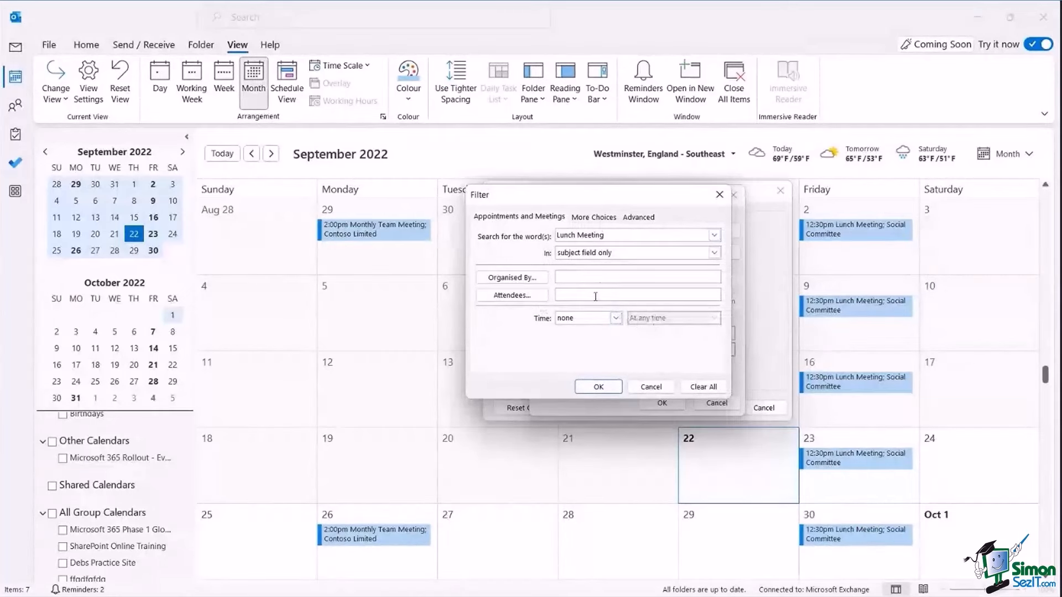
pyautogui.click(598, 387)
pyautogui.click(666, 403)
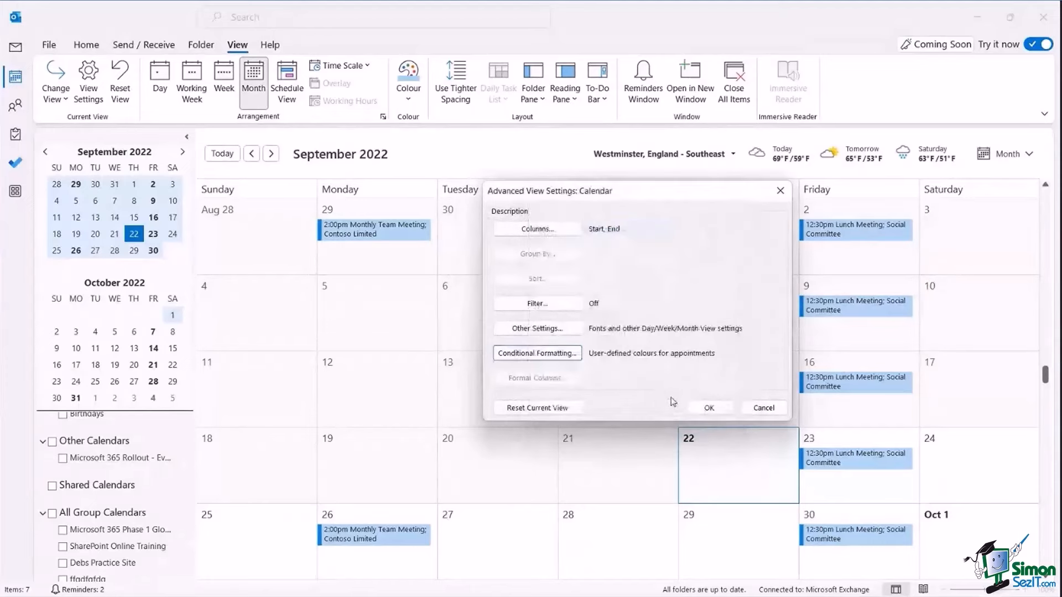
# Confirm the calendar's advanced view settings so lunch meetings display in red.
pyautogui.click(710, 407)
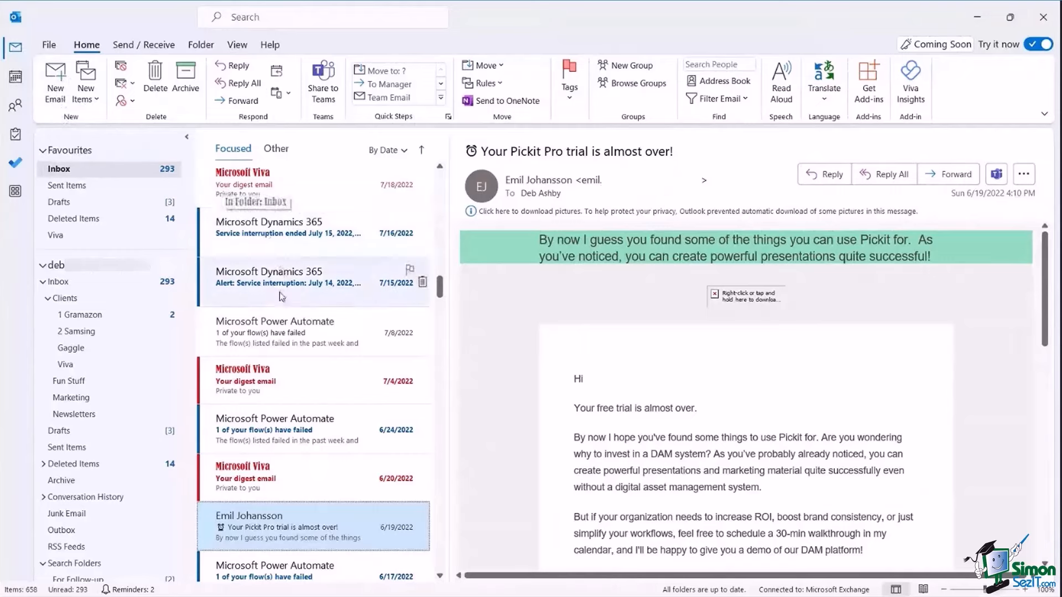
# Open the latest Viva digest, forward it as an attachment, then discard the forward unsaved.
pyautogui.click(304, 192)
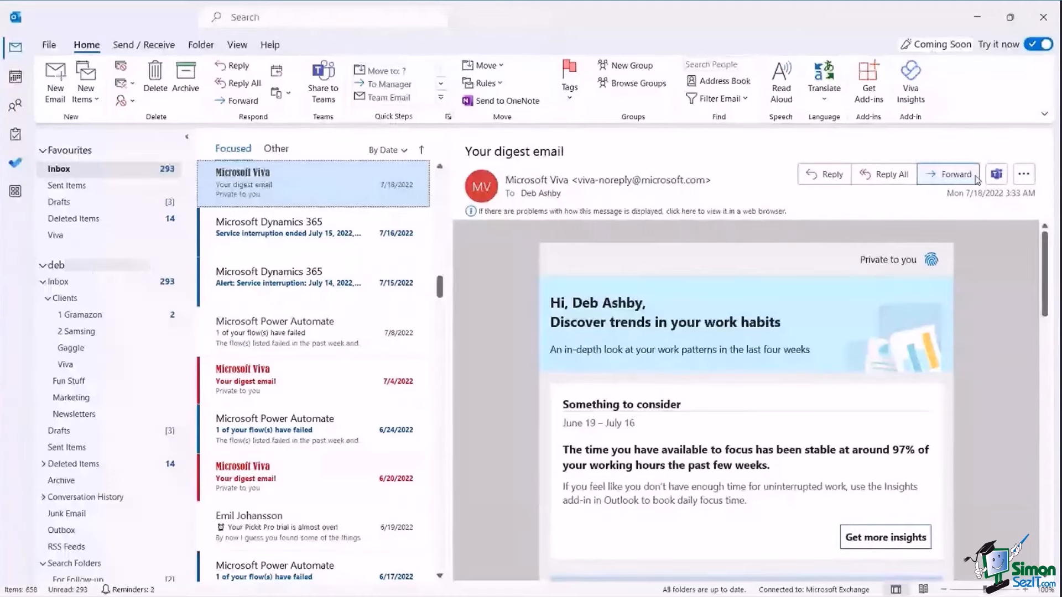
pyautogui.click(1025, 177)
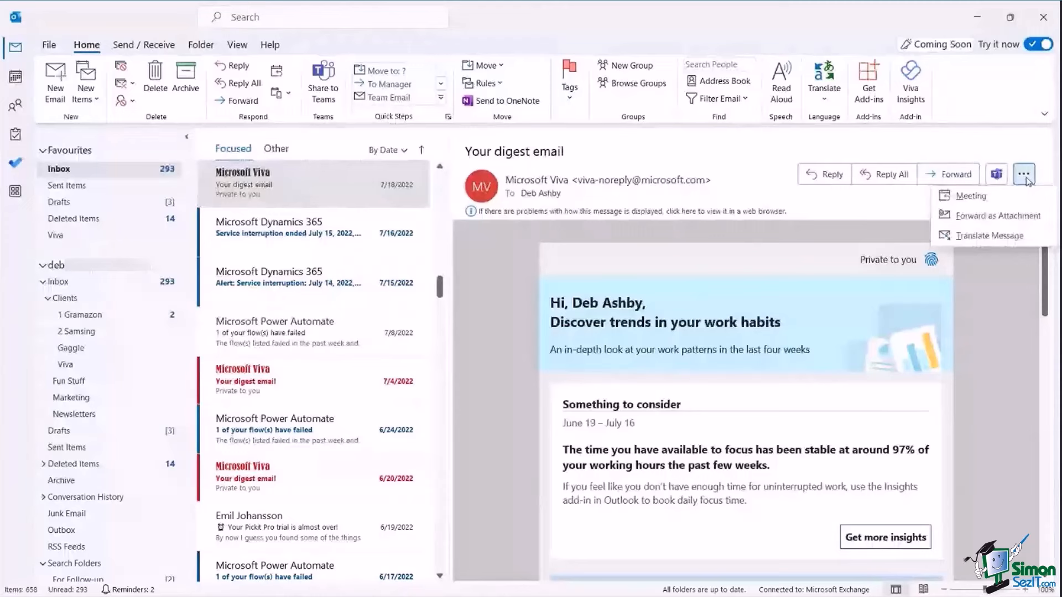
pyautogui.click(984, 219)
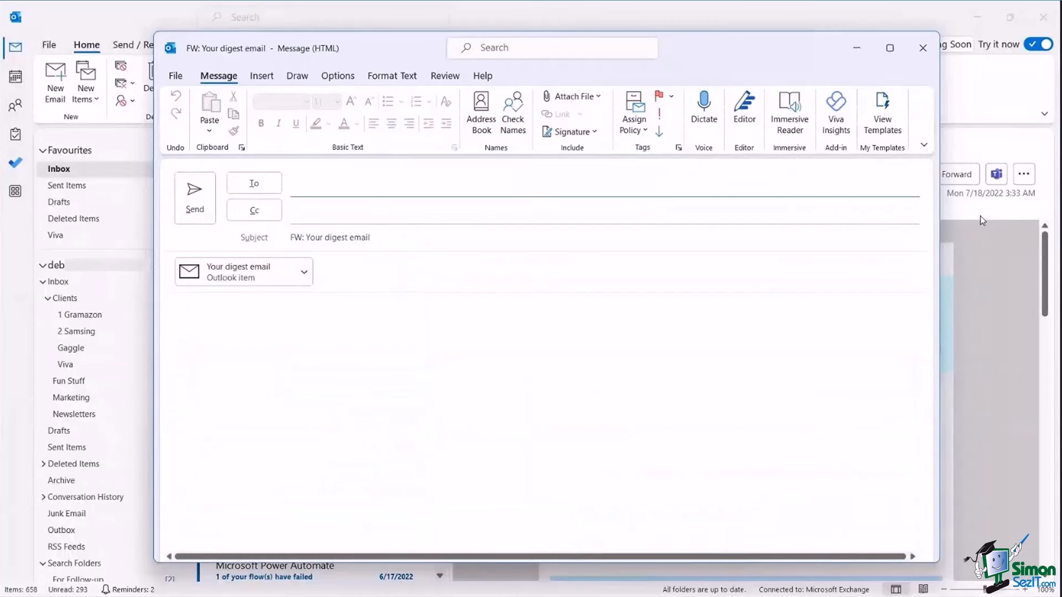
pyautogui.click(923, 48)
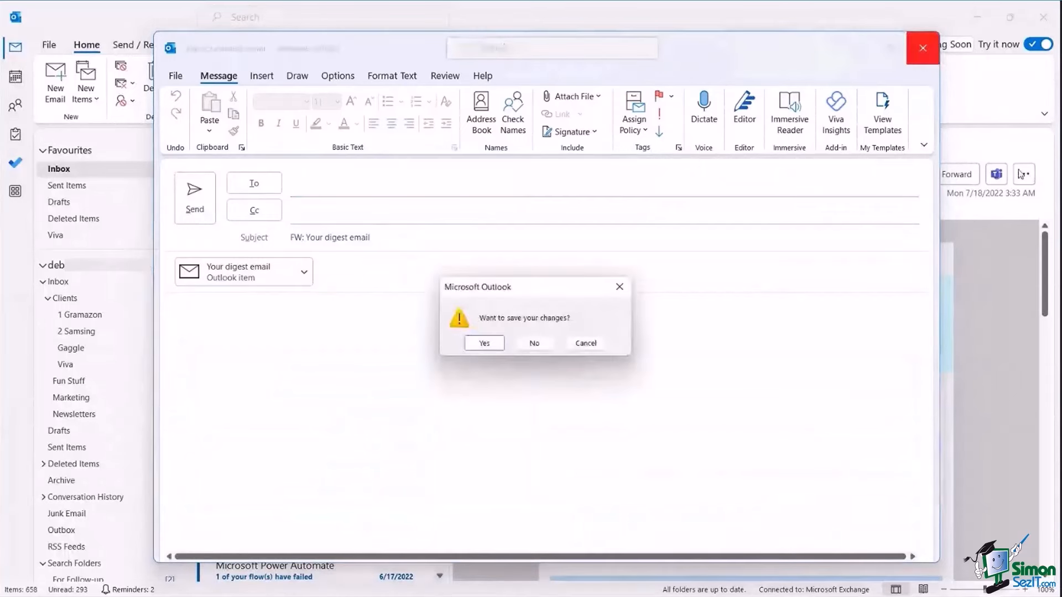
pyautogui.click(534, 344)
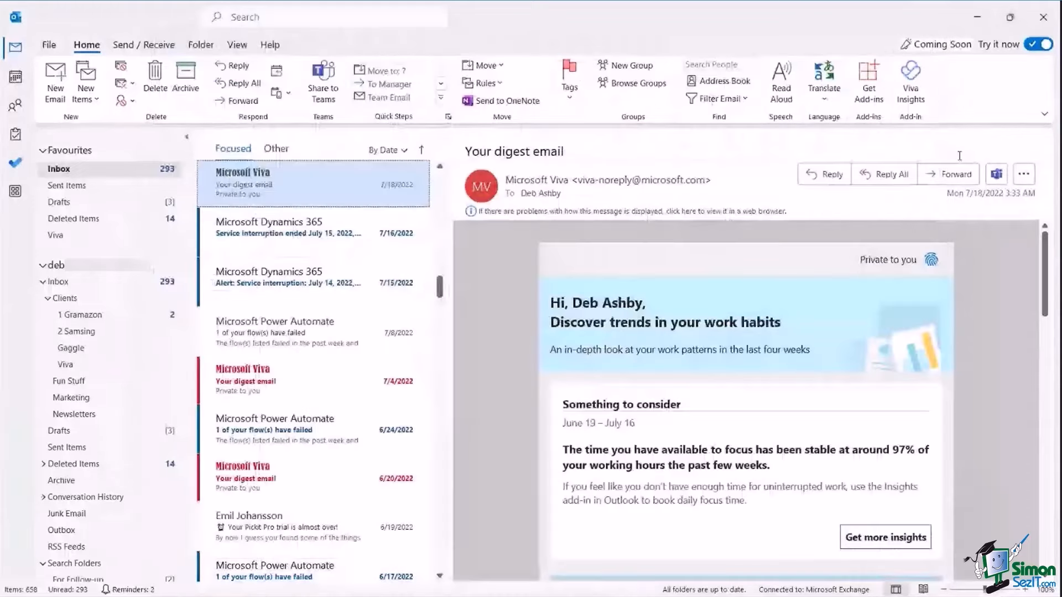
# Bring up the Clean Up options for removing redundant Inbox messages, with the Viva digest open.
pyautogui.click(1024, 174)
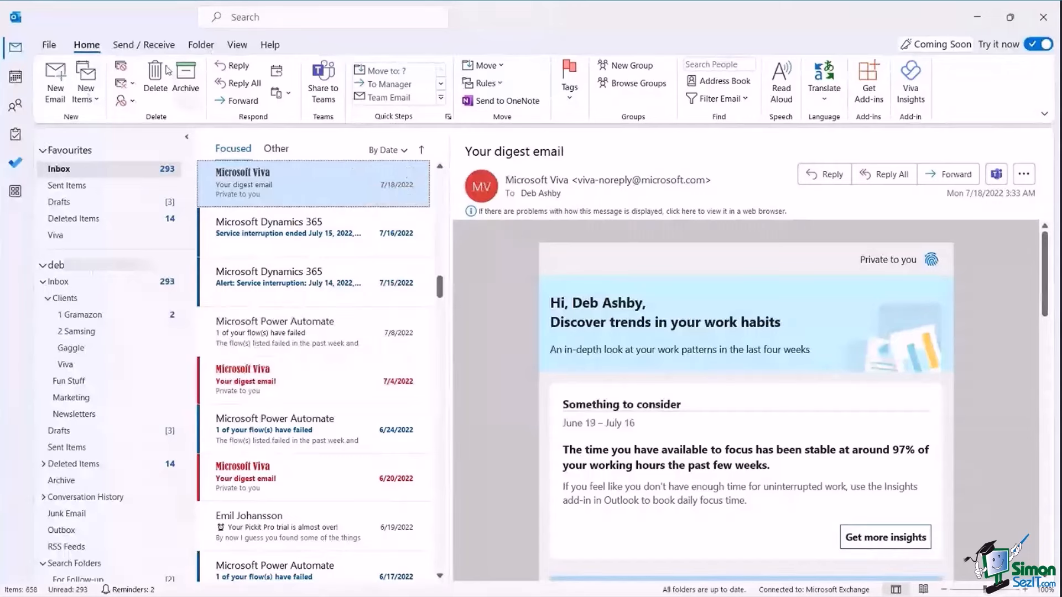
pyautogui.click(133, 85)
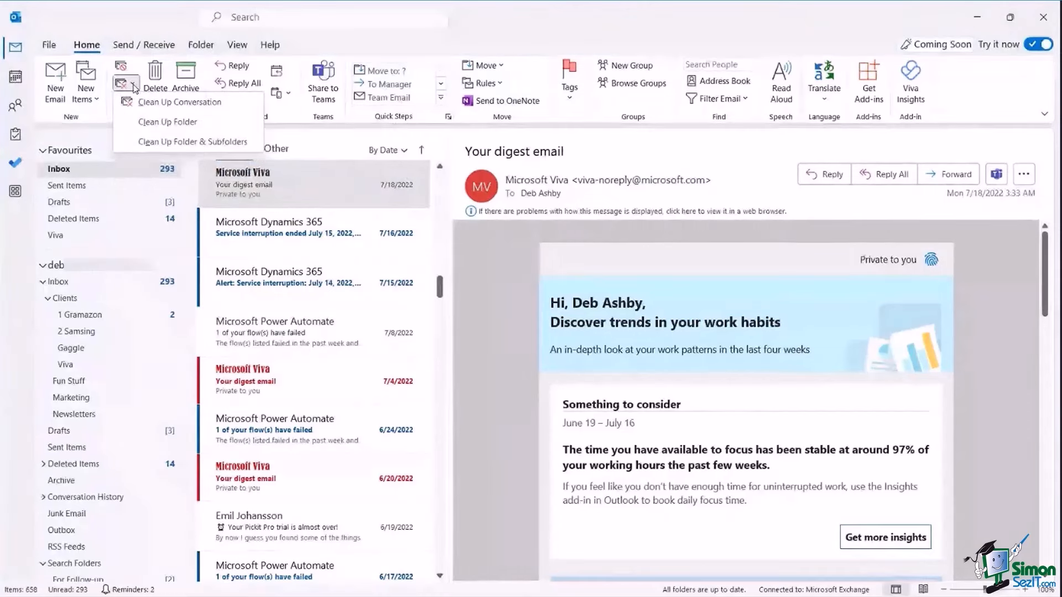
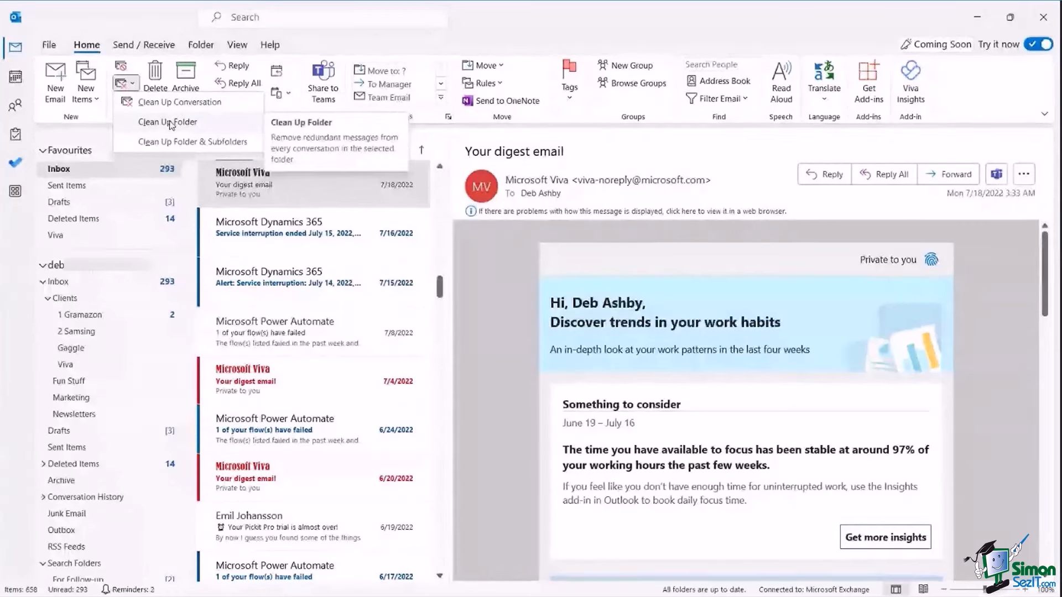
# Open the 1 Gramazon client folder and view its Clean Up options without cleaning.
pyautogui.click(85, 318)
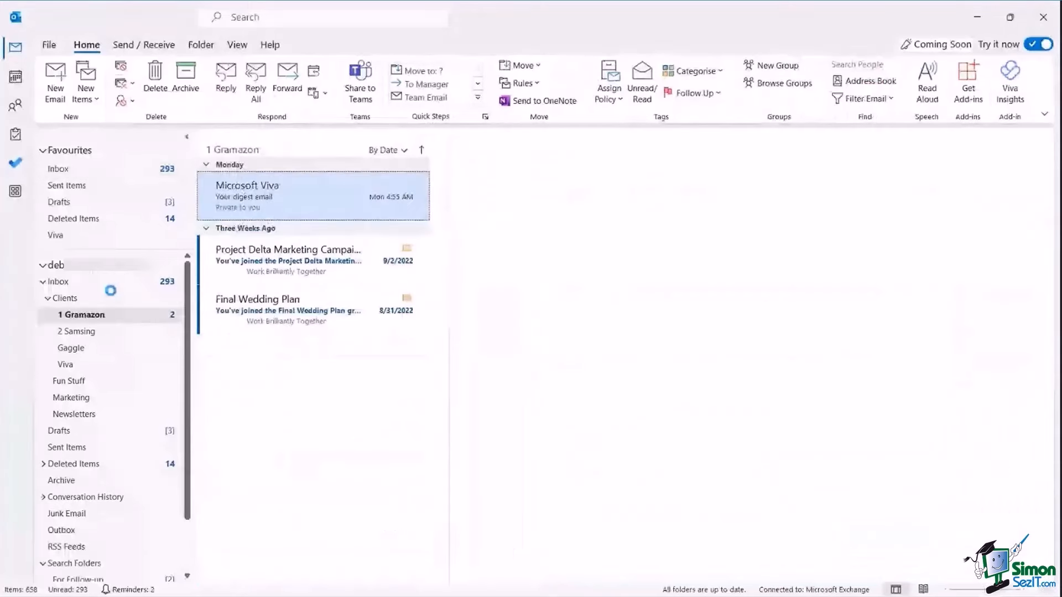
pyautogui.click(131, 86)
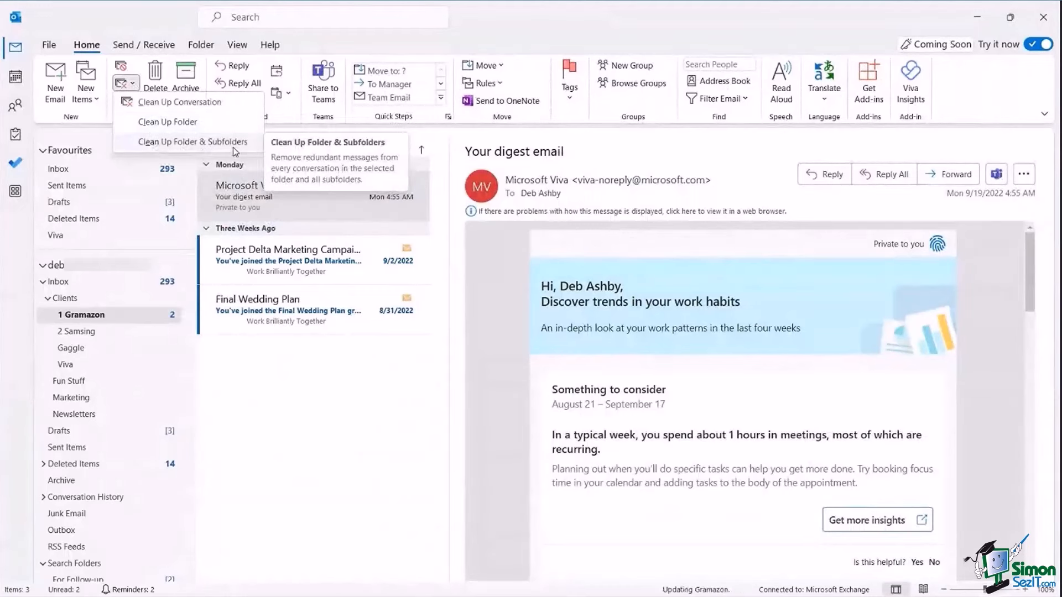
# Back in the Inbox, run Clean Up Conversation on the Test2 group welcome message; nothing gets removed.
pyautogui.click(65, 282)
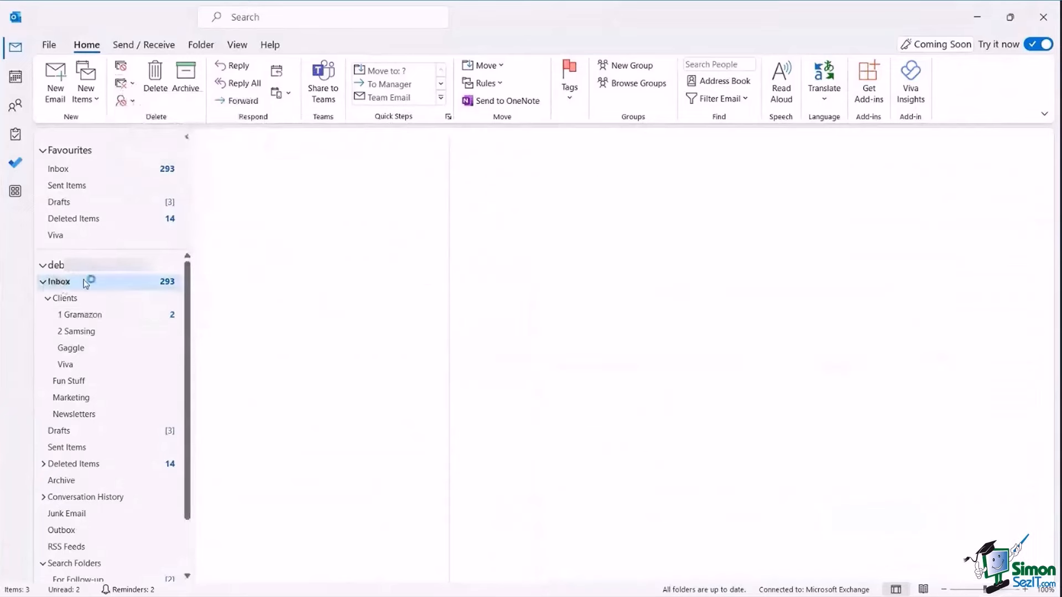
pyautogui.click(323, 237)
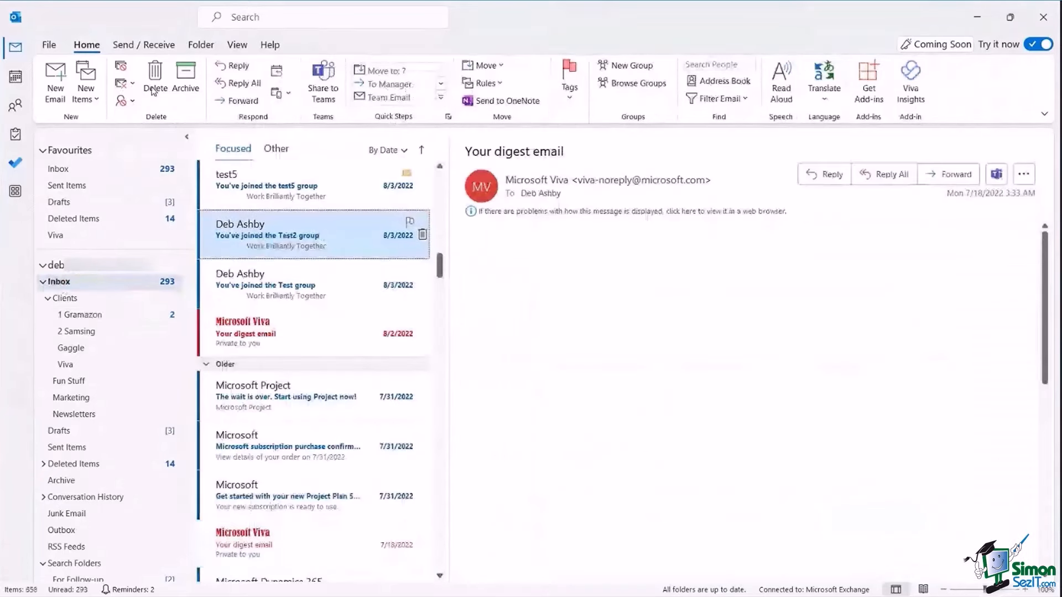
pyautogui.click(124, 83)
pyautogui.click(176, 100)
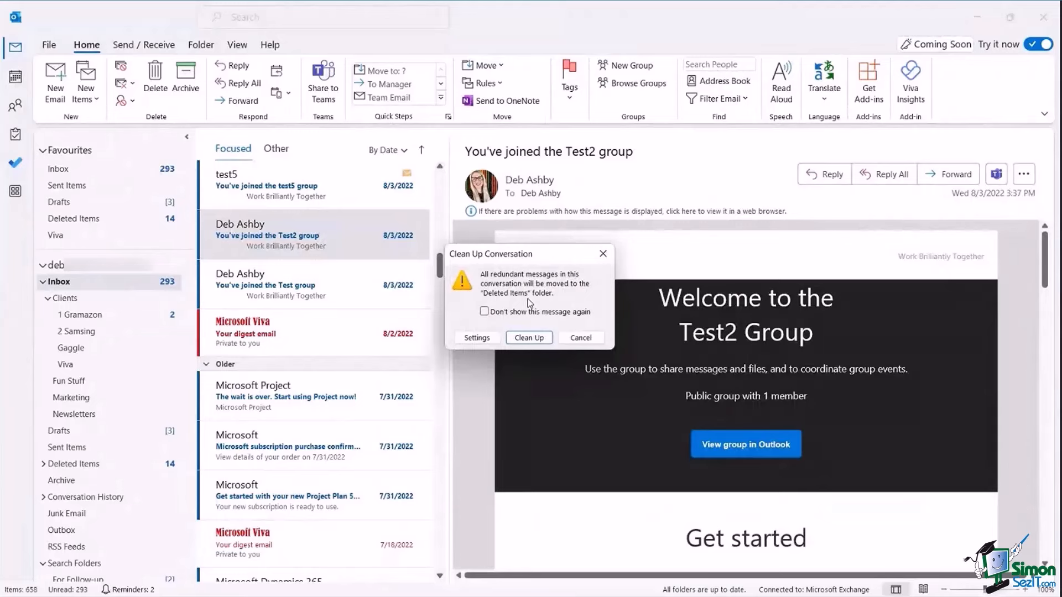
pyautogui.click(529, 338)
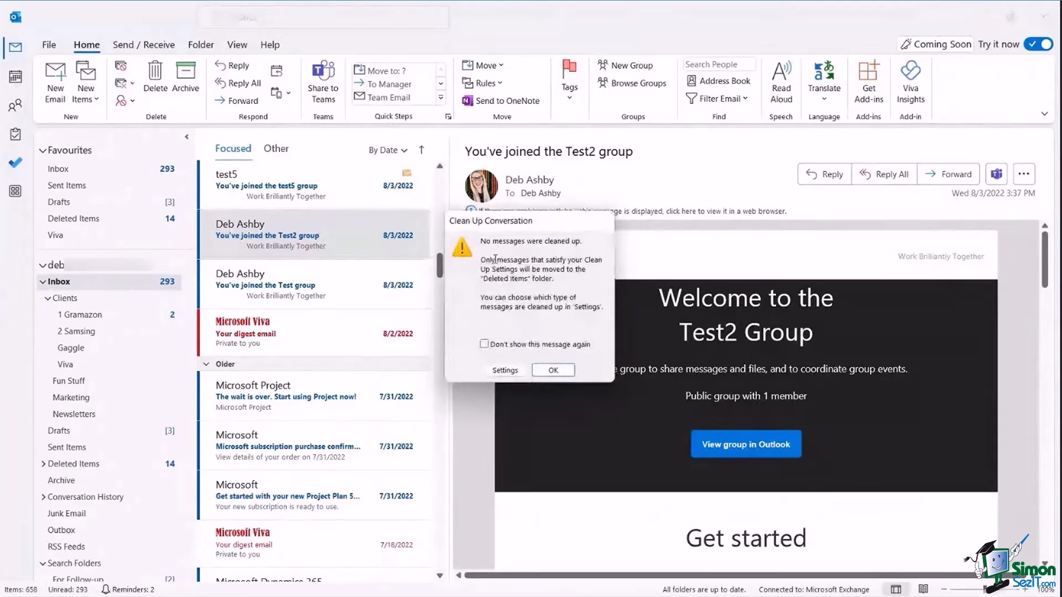
pyautogui.click(551, 370)
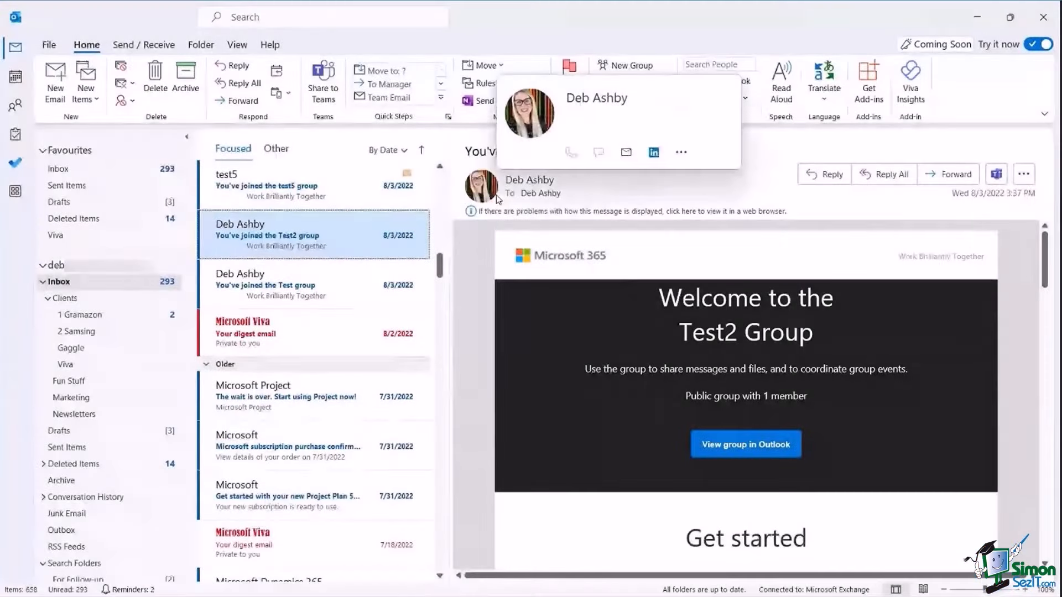
pyautogui.click(498, 199)
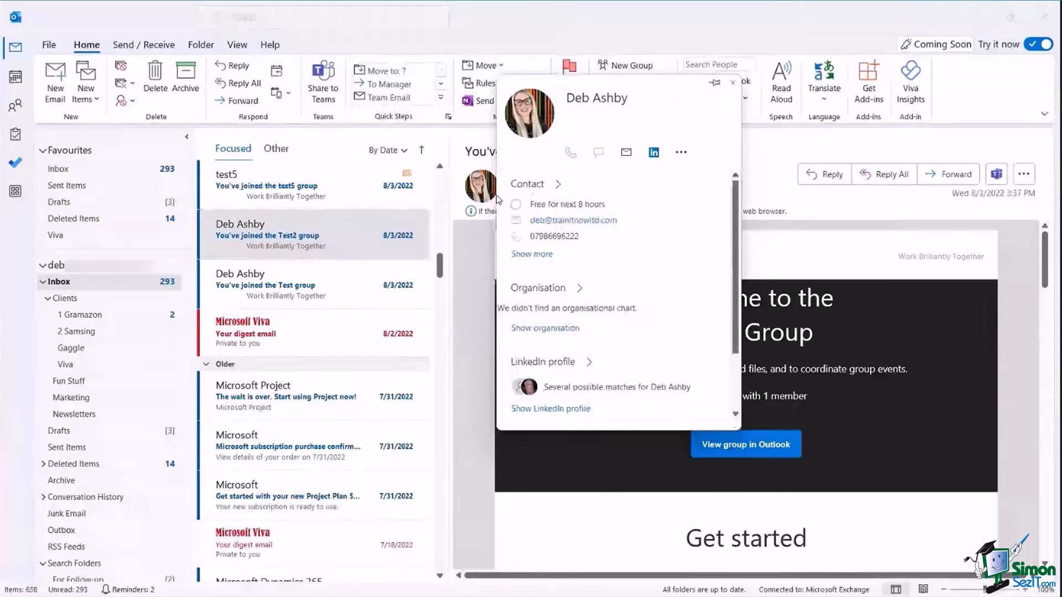
pyautogui.click(207, 157)
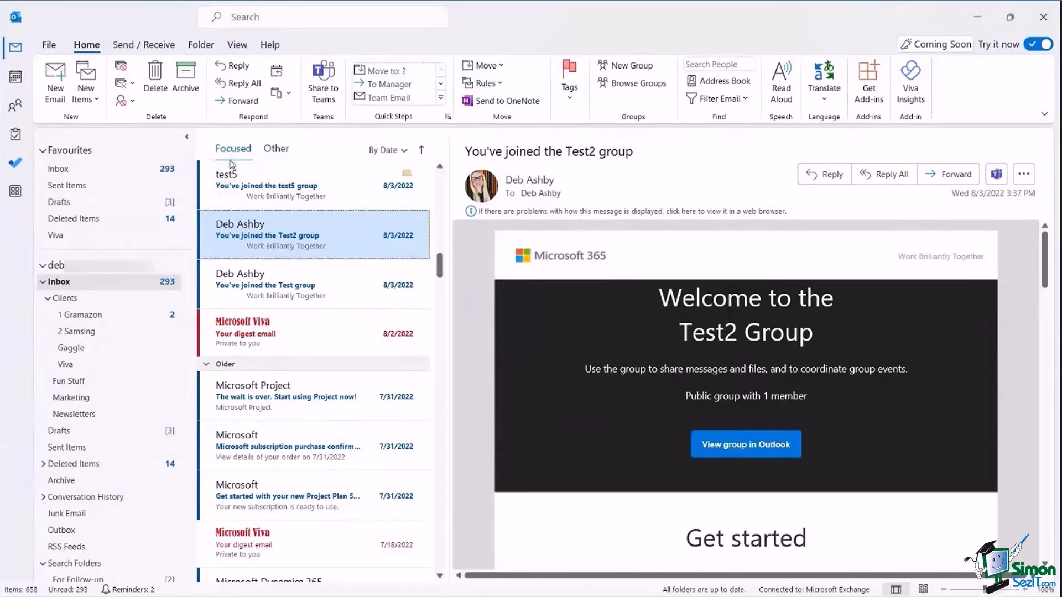
pyautogui.click(282, 153)
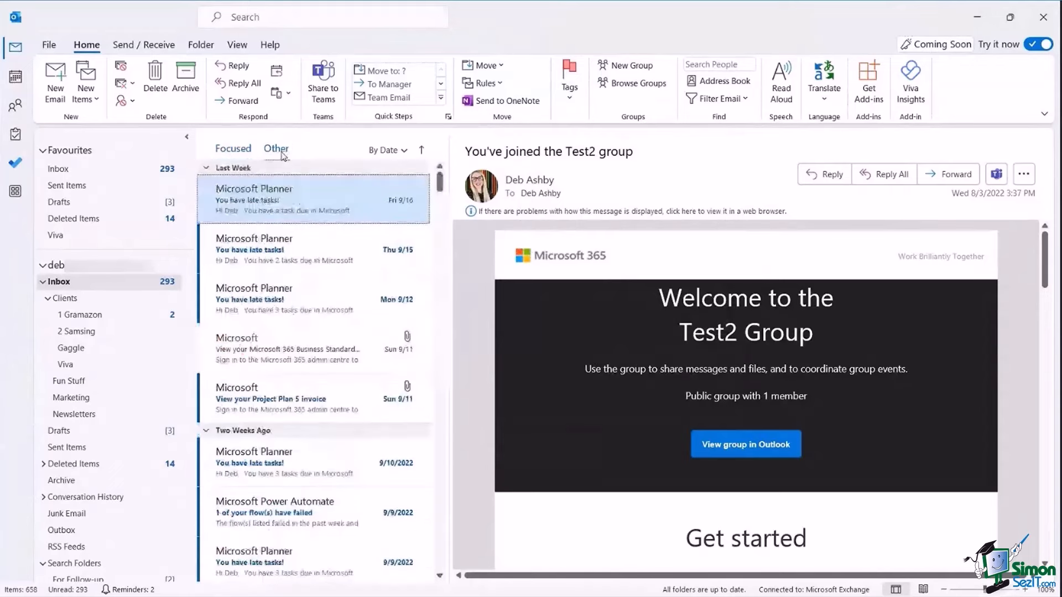
pyautogui.click(232, 154)
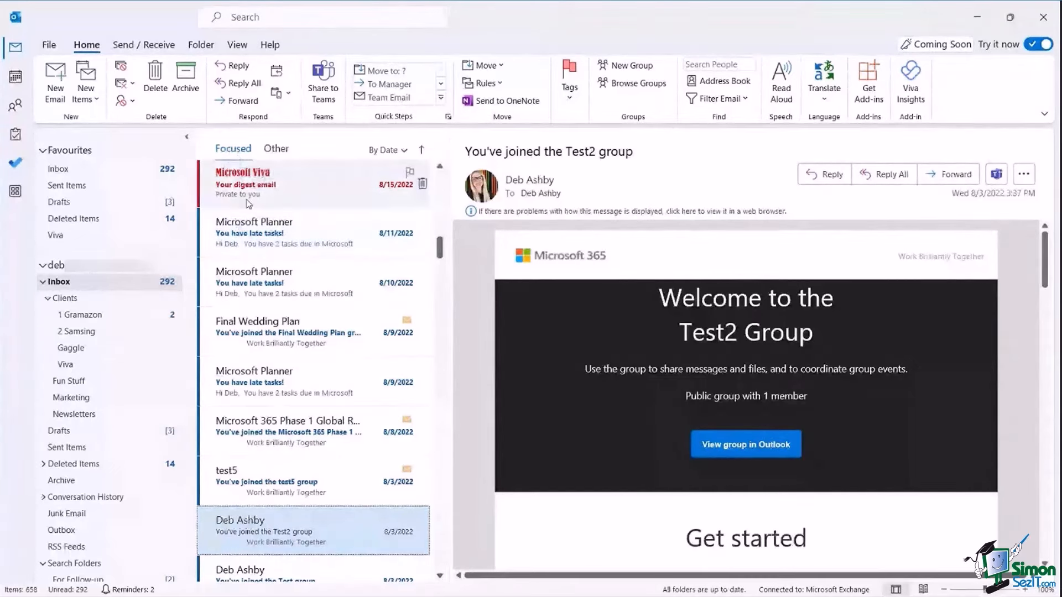
pyautogui.click(276, 148)
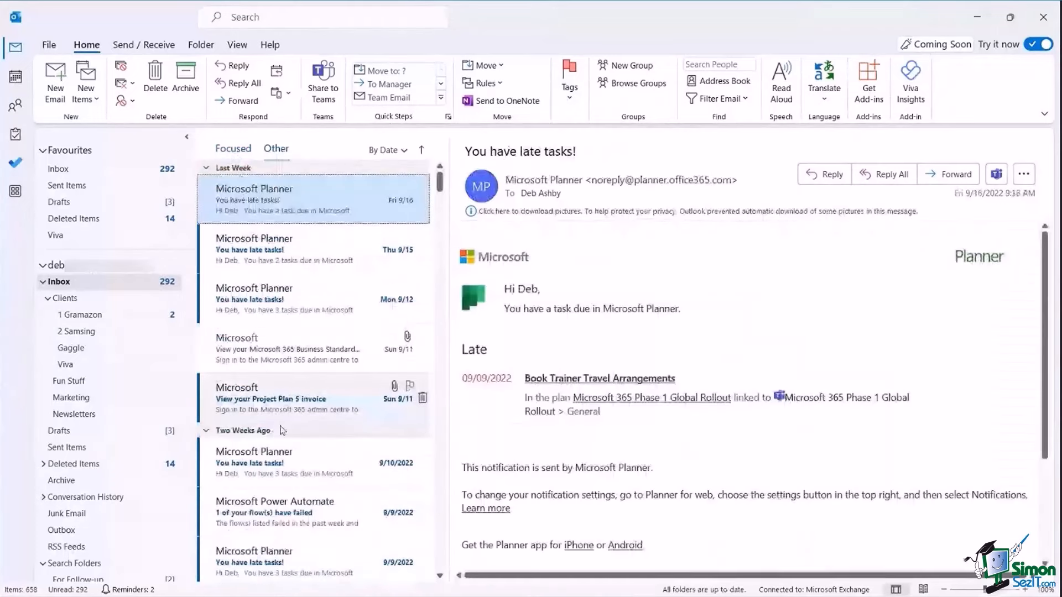
pyautogui.click(240, 153)
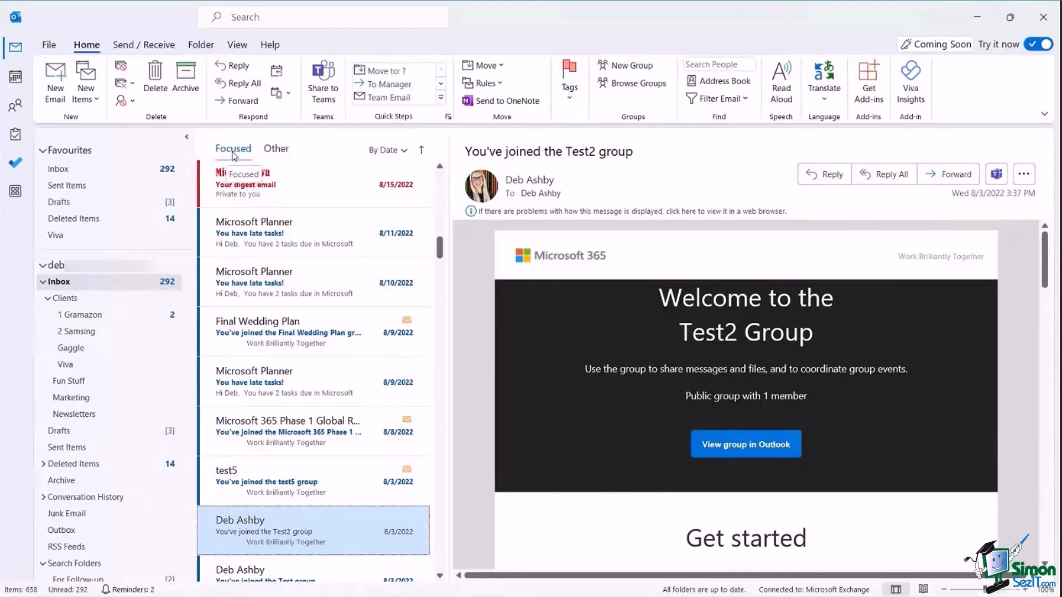
pyautogui.click(236, 47)
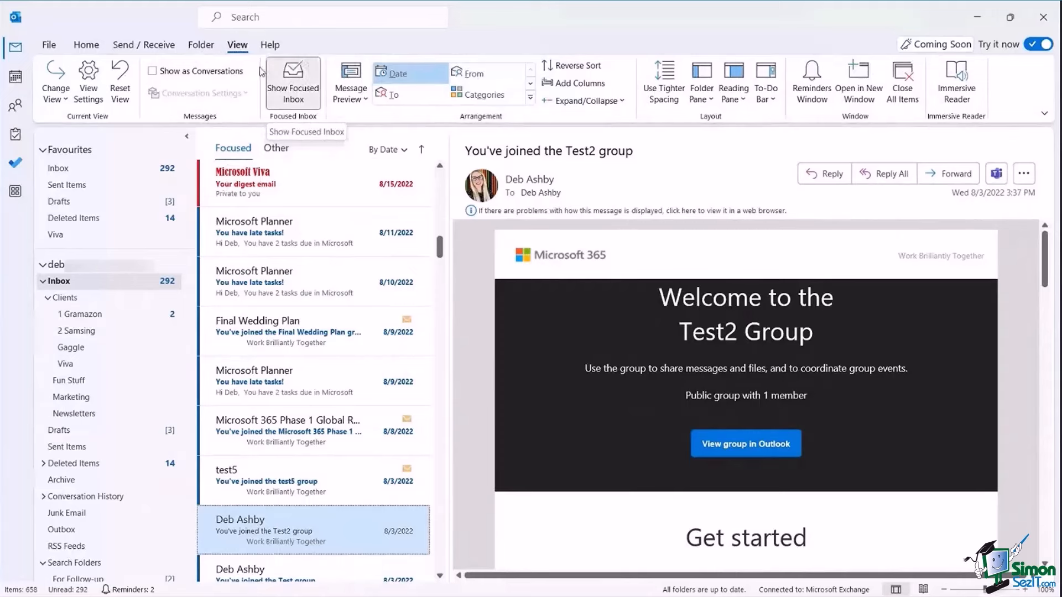
# Turn Show Focused Inbox off to get the All/Unread list, then turn it back on.
pyautogui.click(309, 77)
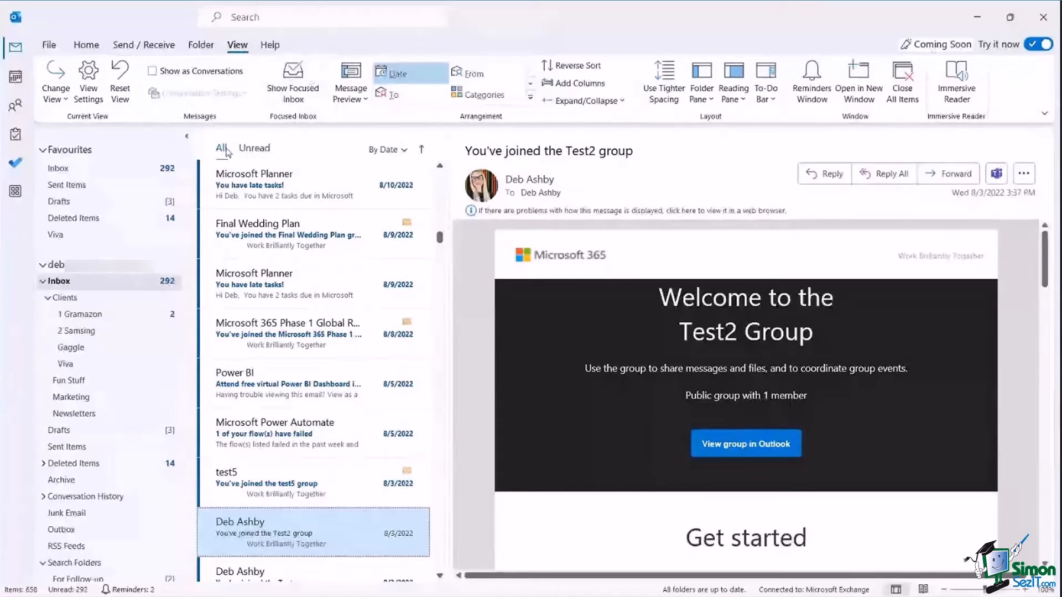
pyautogui.click(297, 89)
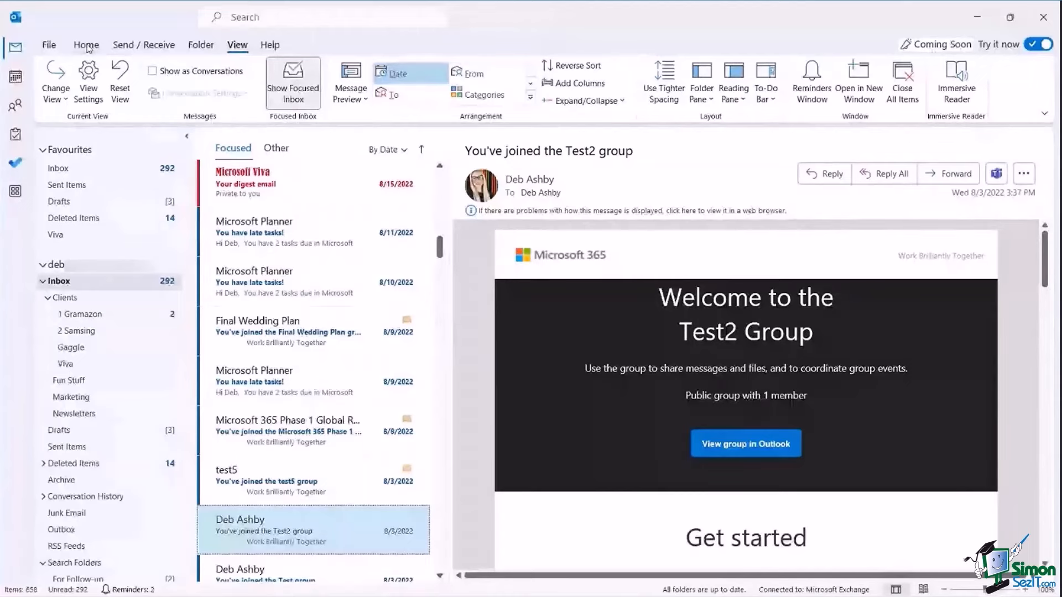